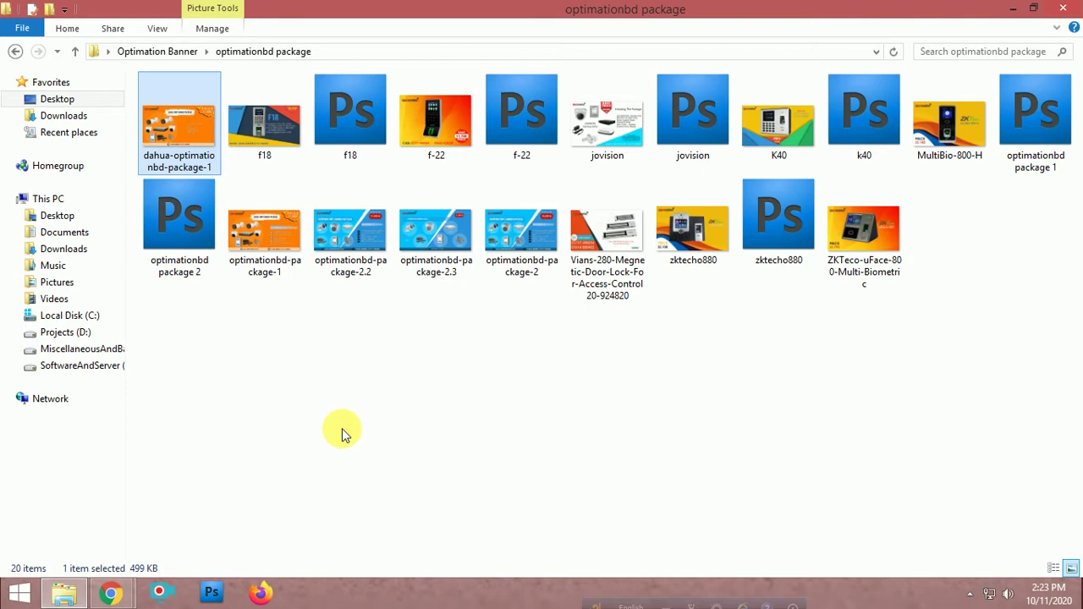
# Bring Chrome's 'smartphone advertisement' Google Images window to the front
pyautogui.moveTo(110, 592)
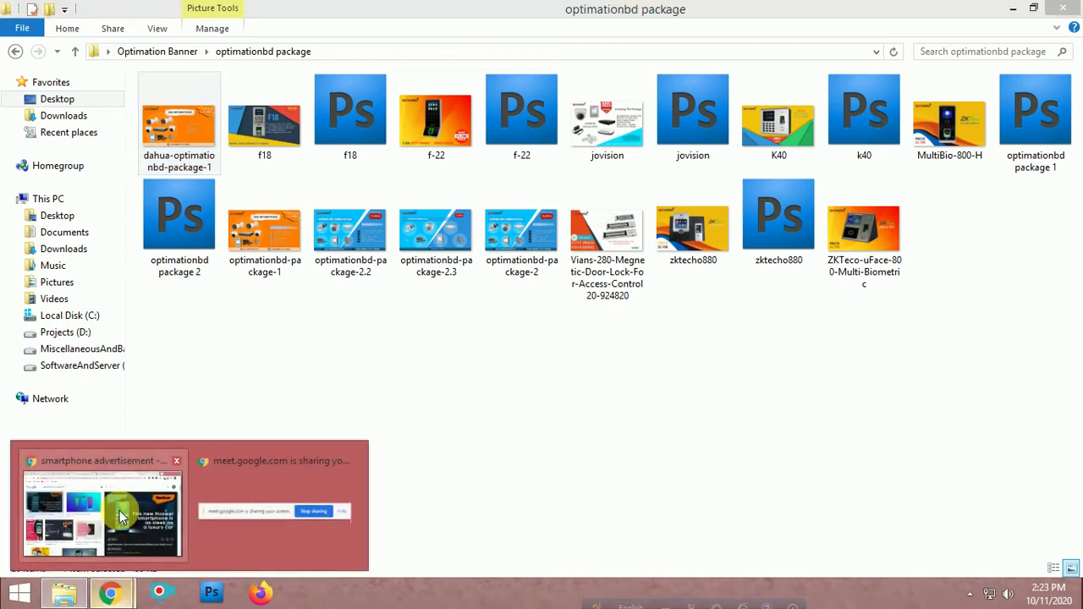
pyautogui.click(119, 511)
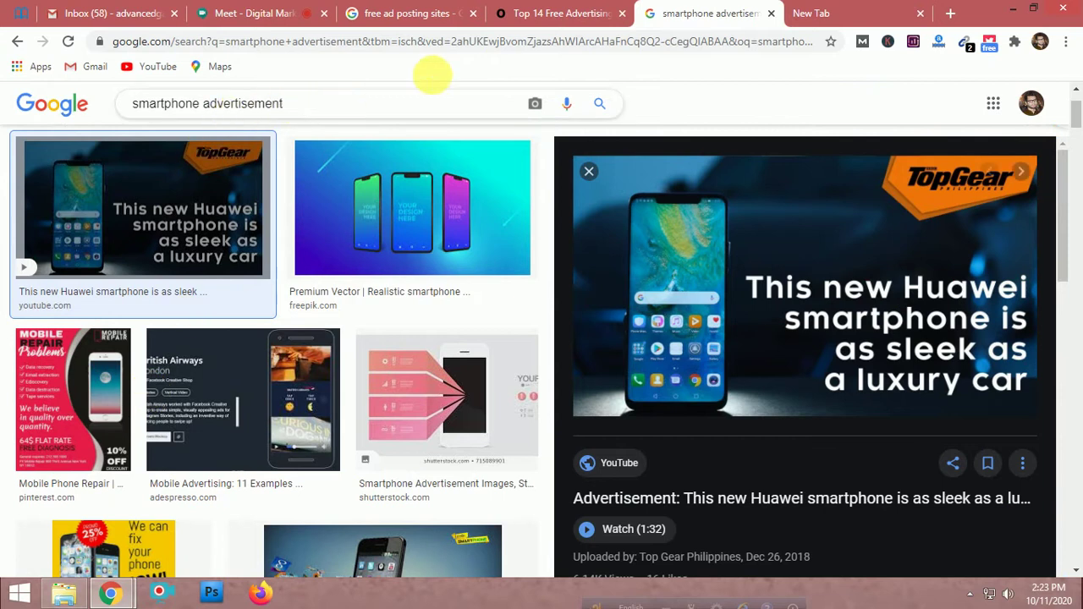
# In the free ad posting sites tab, search Google for 'free classified posting sites'
pyautogui.click(396, 12)
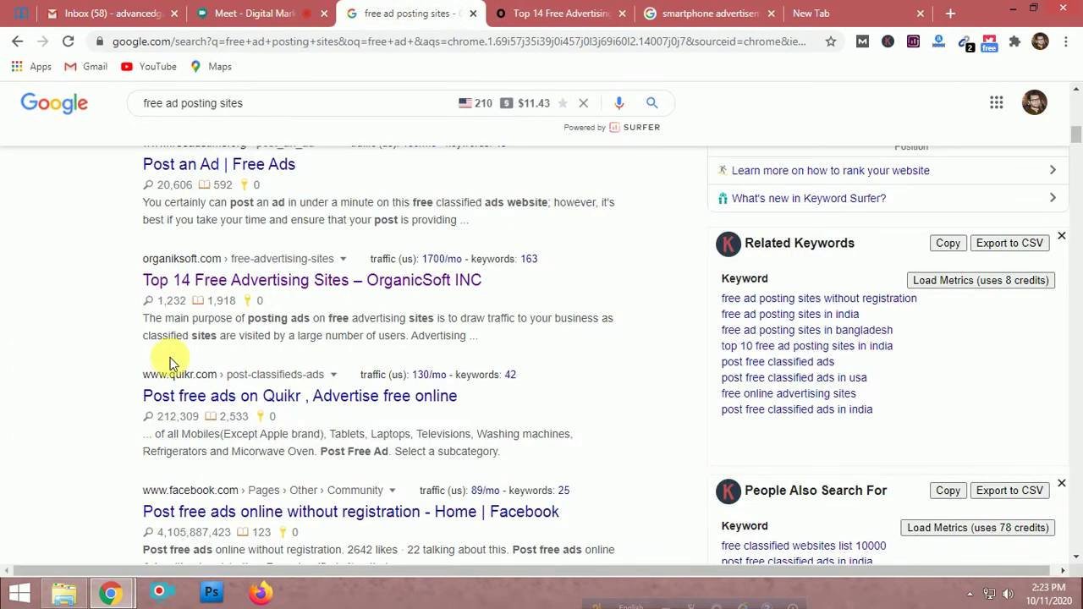
pyautogui.scroll(10, 286, 321)
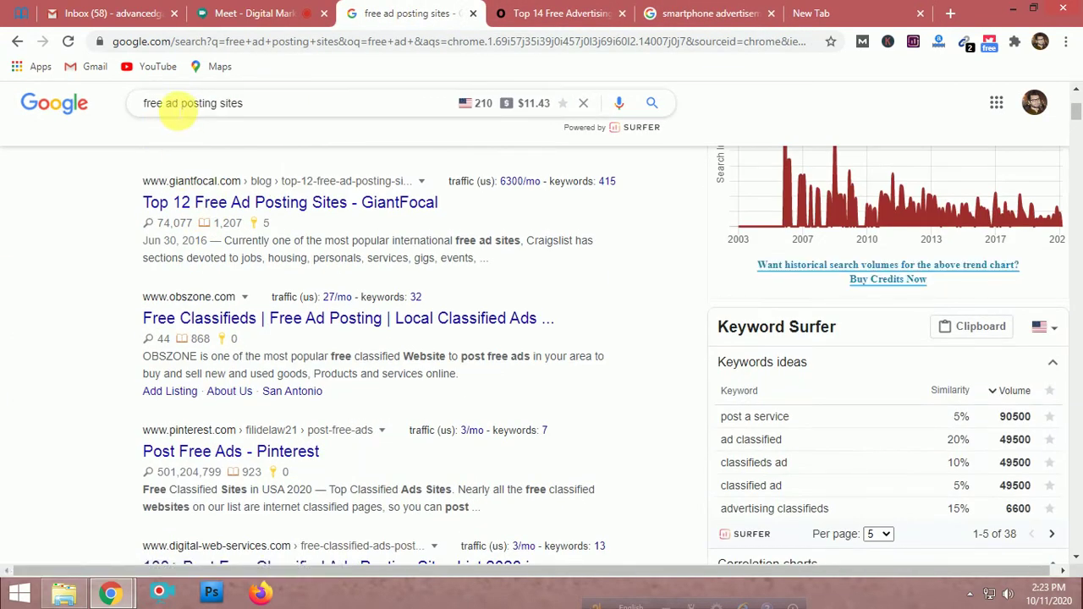
pyautogui.click(171, 108)
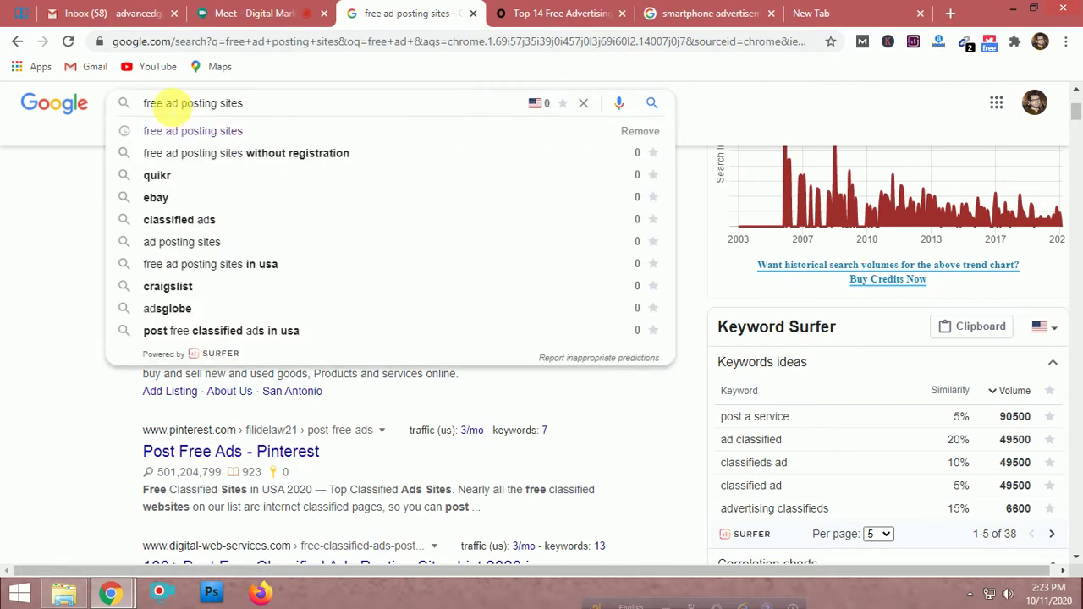
pyautogui.write('classif')
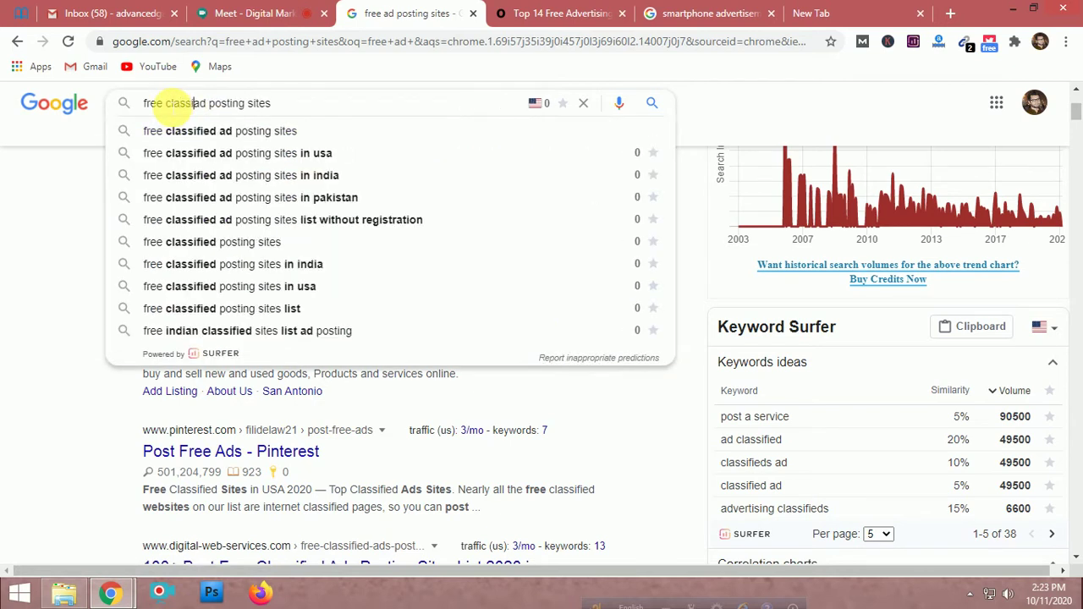
pyautogui.write('id')
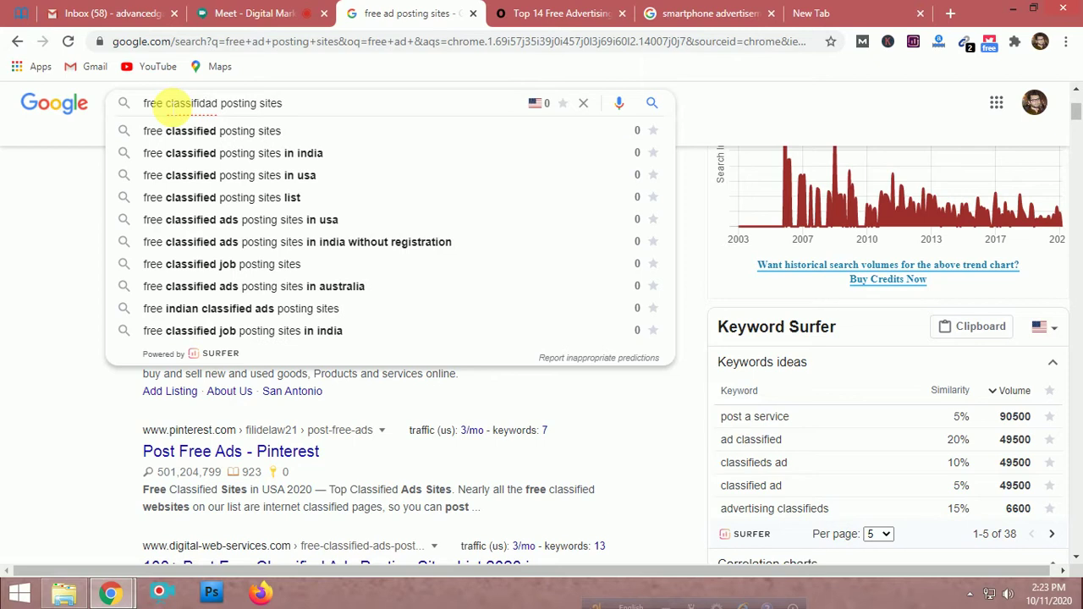
pyautogui.click(196, 139)
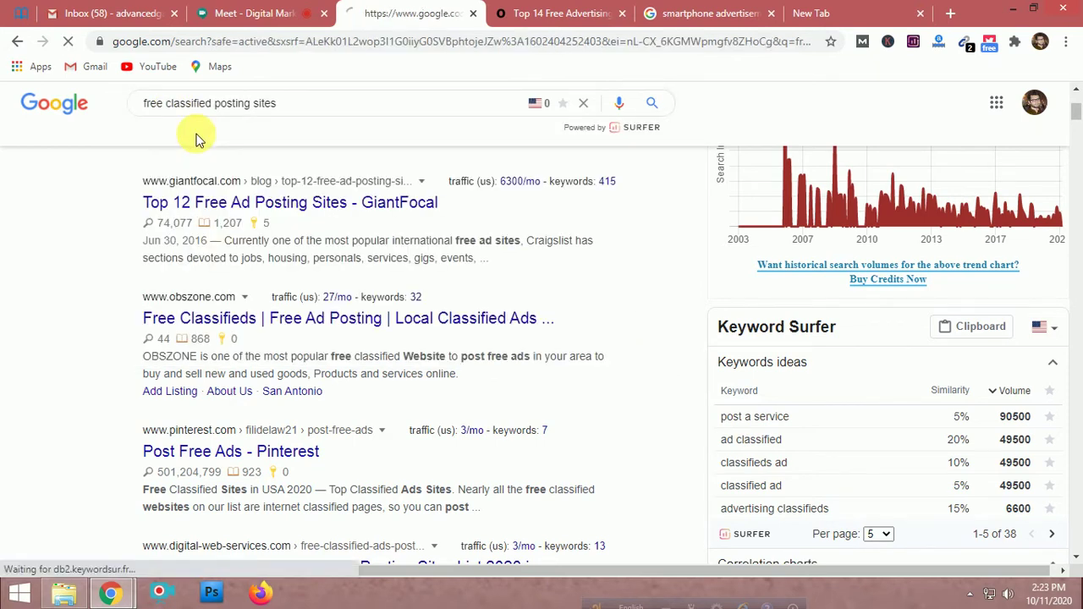
# Open the 1200+ Classified Submission Sites list result in a background tab
pyautogui.scroll(-1, 423, 256)
pyautogui.scroll(-3, 423, 255)
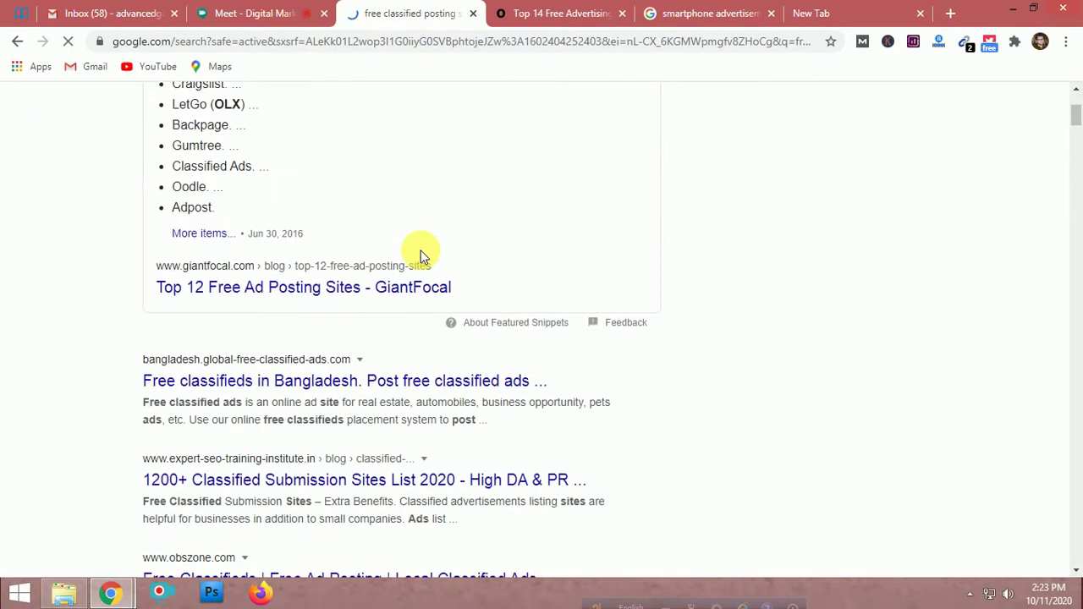
pyautogui.scroll(-3, 423, 254)
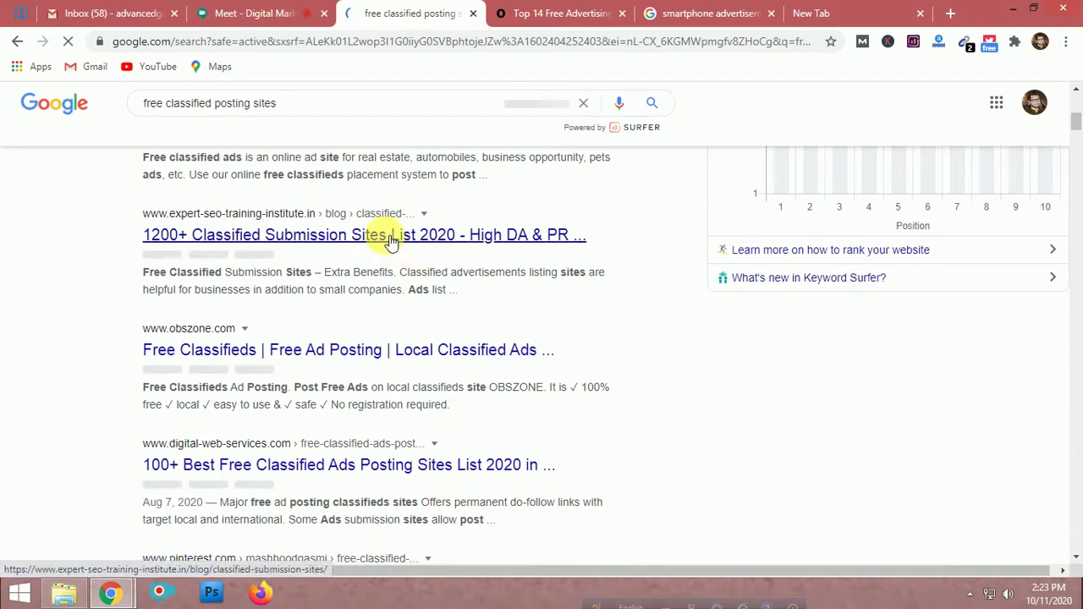
pyautogui.middleClick(390, 236)
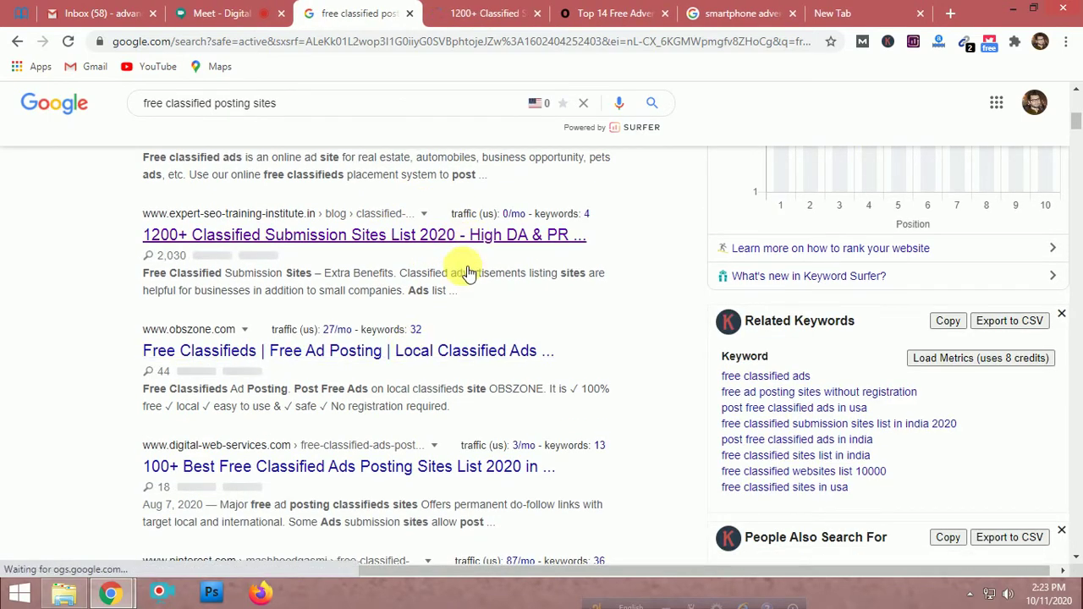
# Open the 350+ Free Classified Submission Sites List result in a background tab
pyautogui.scroll(-2, 406, 309)
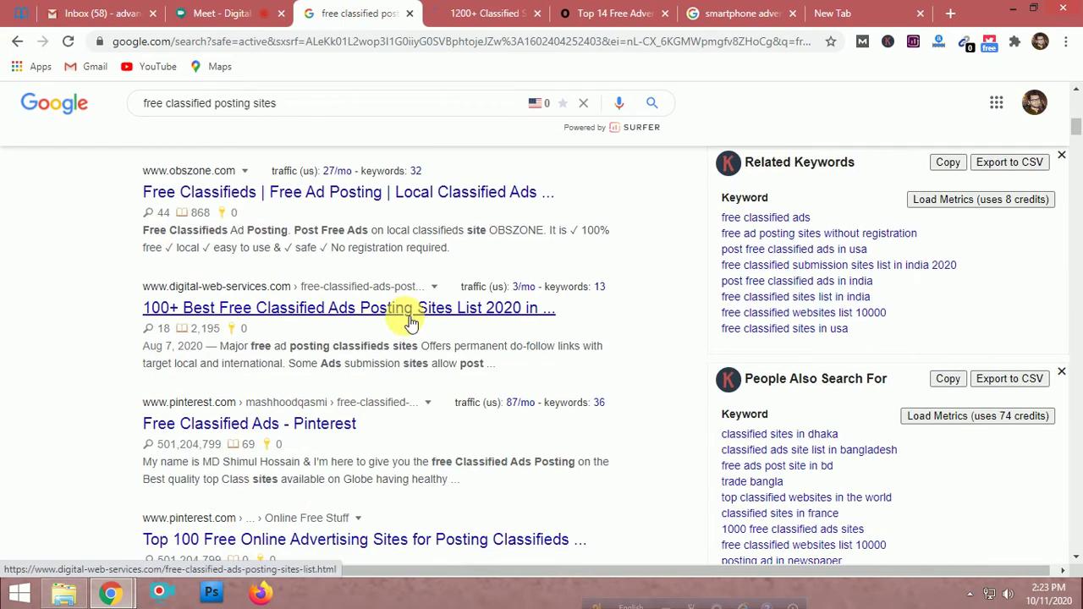
pyautogui.scroll(-1, 406, 328)
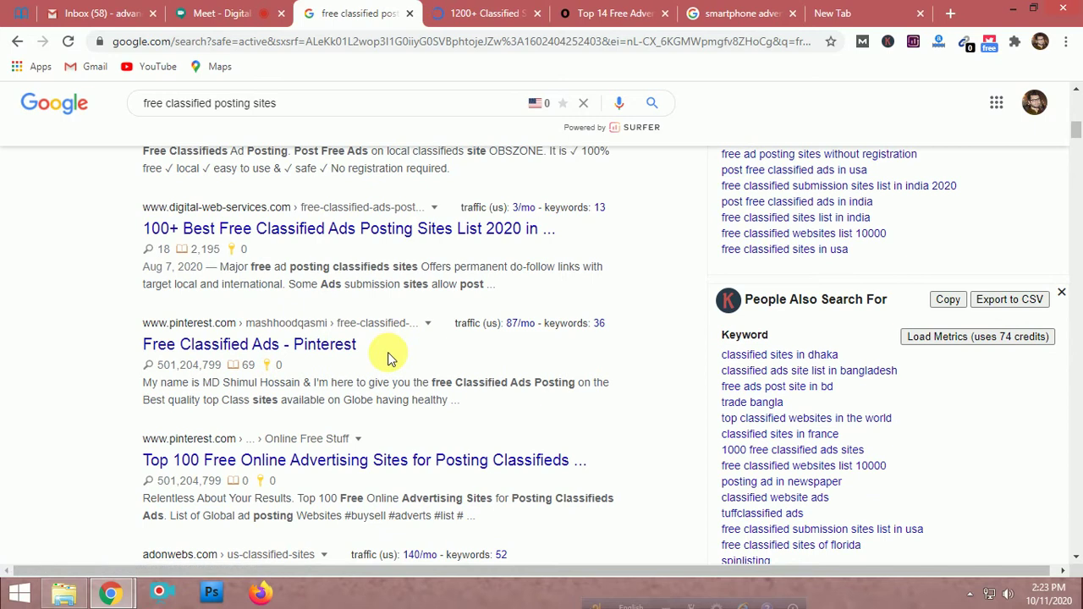
pyautogui.scroll(-3, 389, 358)
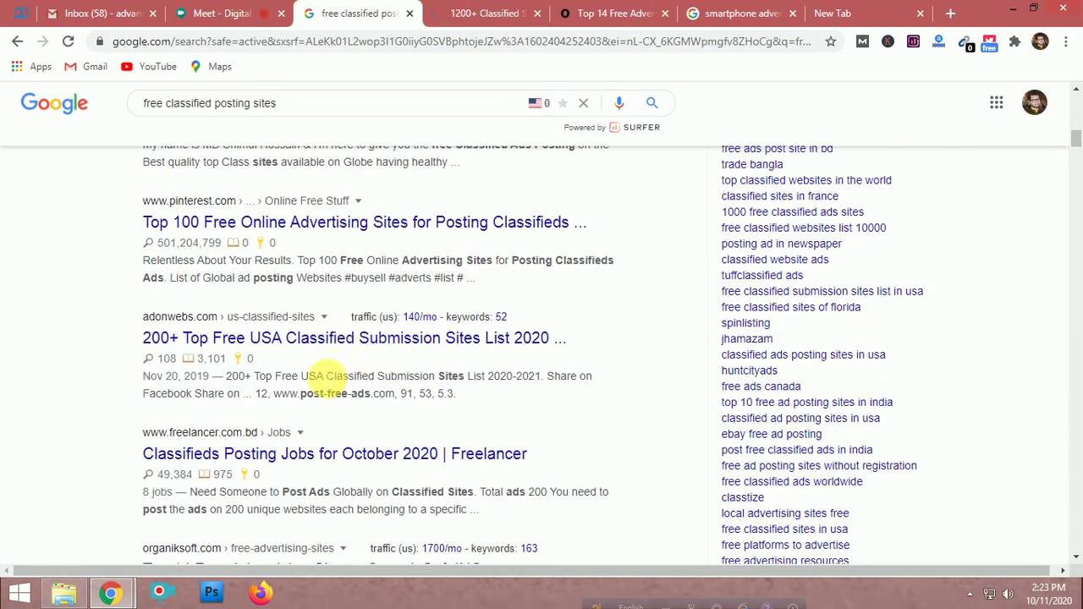
pyautogui.scroll(1, 441, 406)
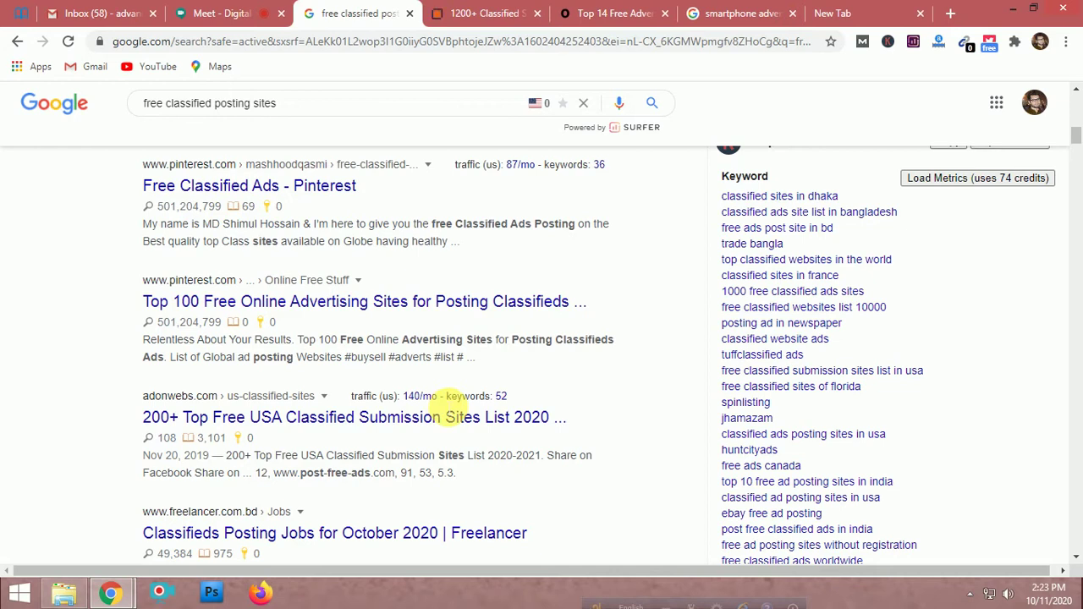
pyautogui.scroll(1, 441, 406)
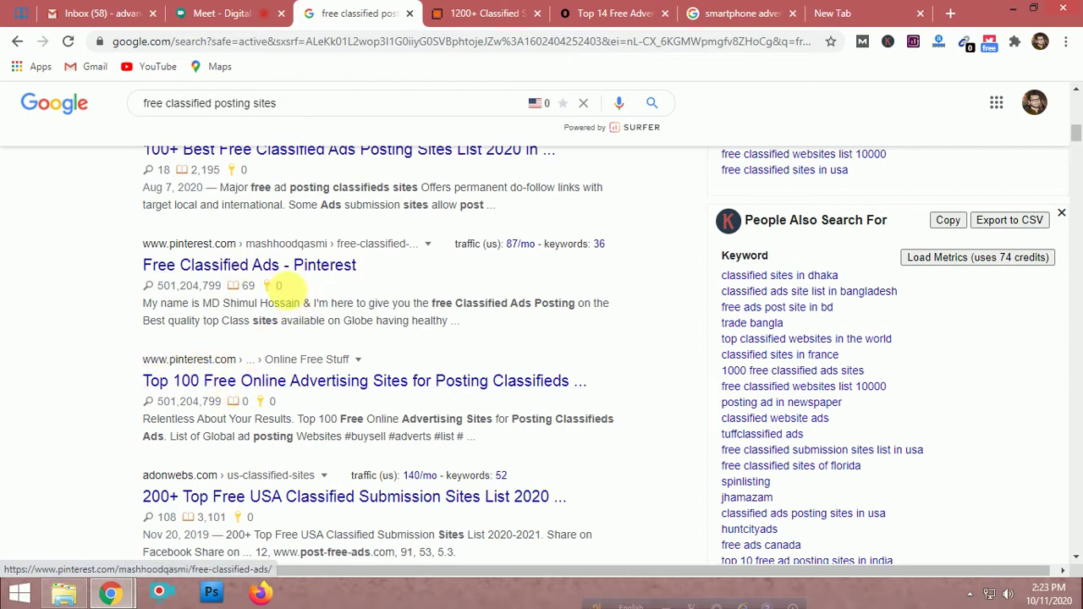
pyautogui.scroll(-3, 575, 321)
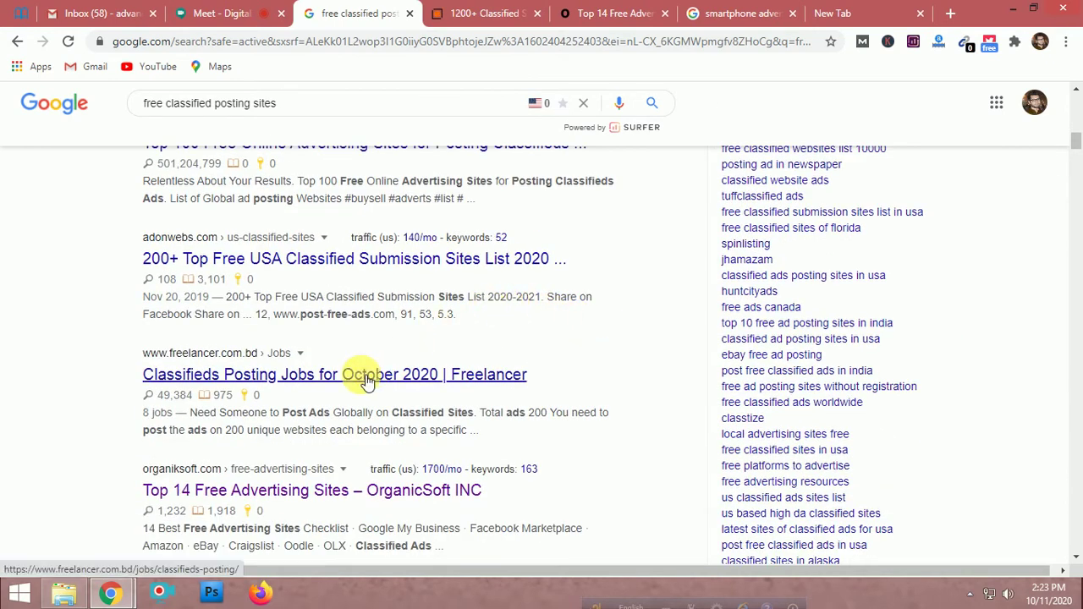
pyautogui.scroll(-3, 366, 382)
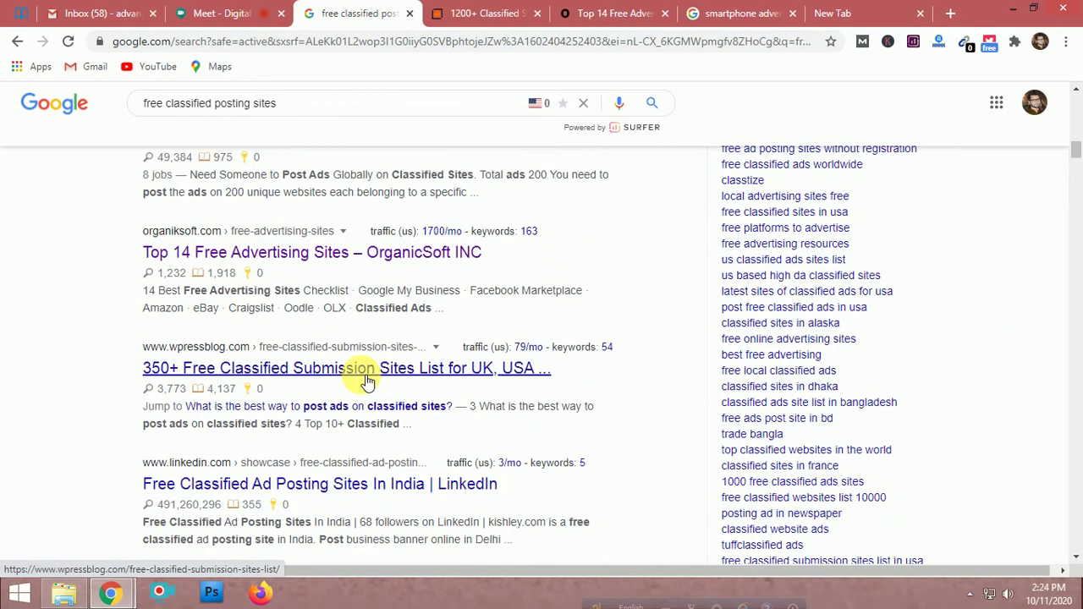
pyautogui.middleClick(366, 382)
pyautogui.scroll(-2, 385, 415)
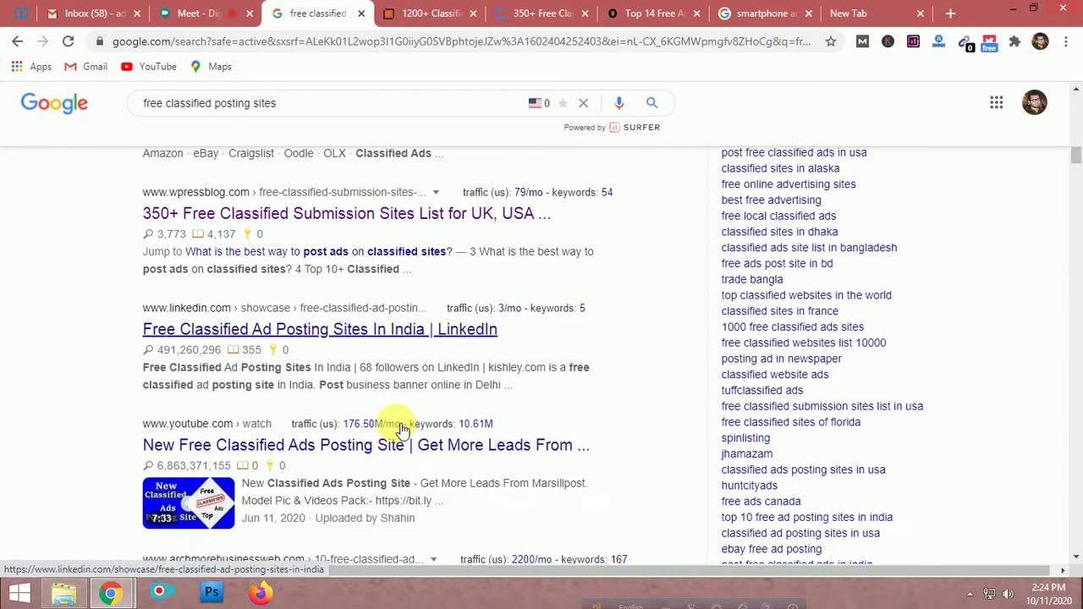
pyautogui.scroll(-5, 378, 359)
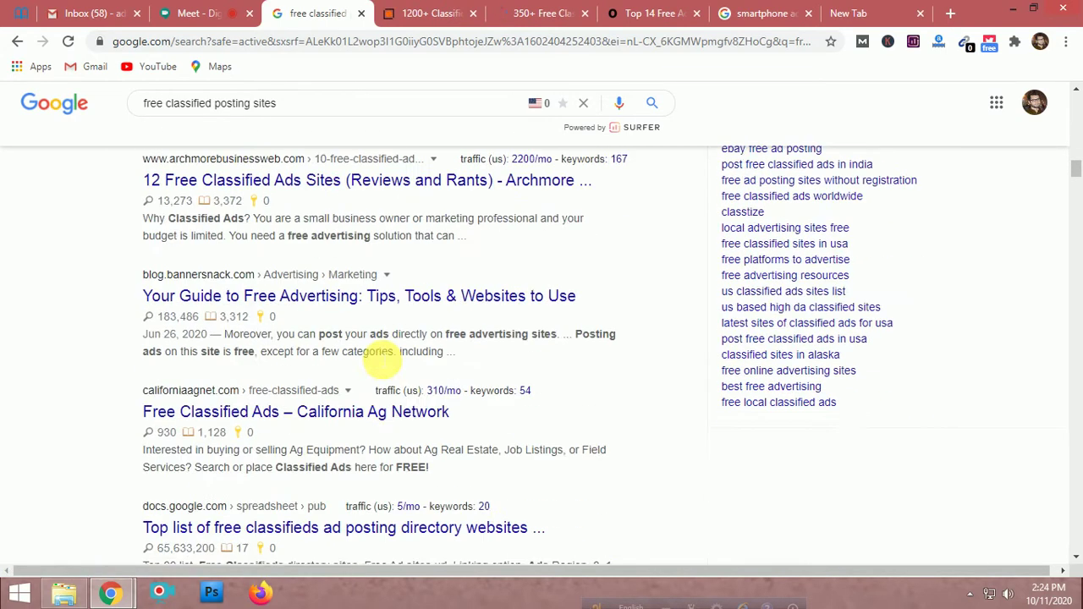
pyautogui.scroll(1, 382, 355)
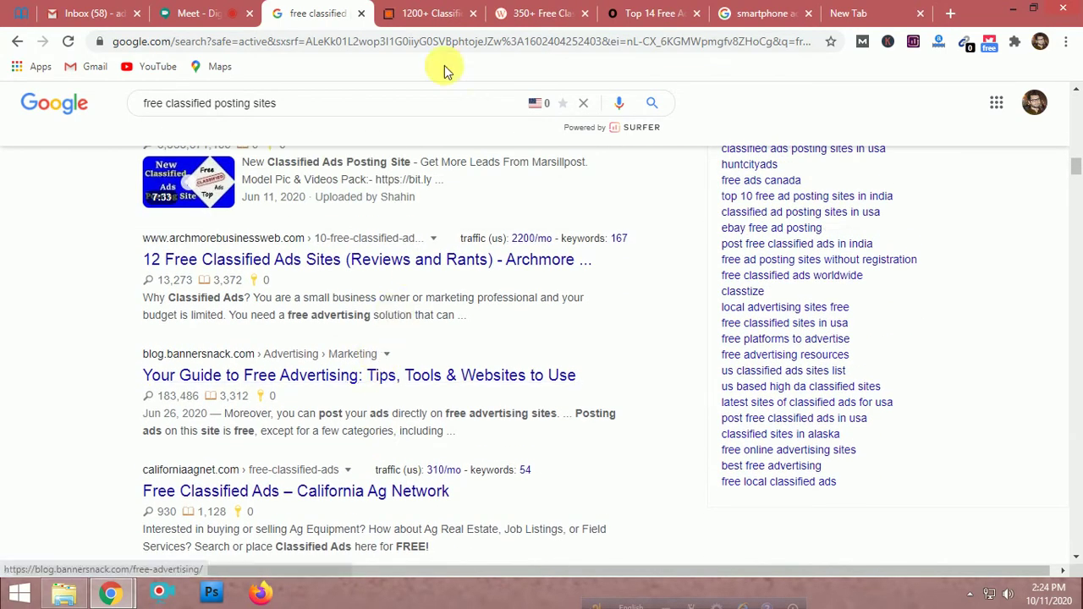
# View the 1200+ classified submission sites page and close its video popup
pyautogui.click(423, 10)
pyautogui.scroll(-4, 471, 217)
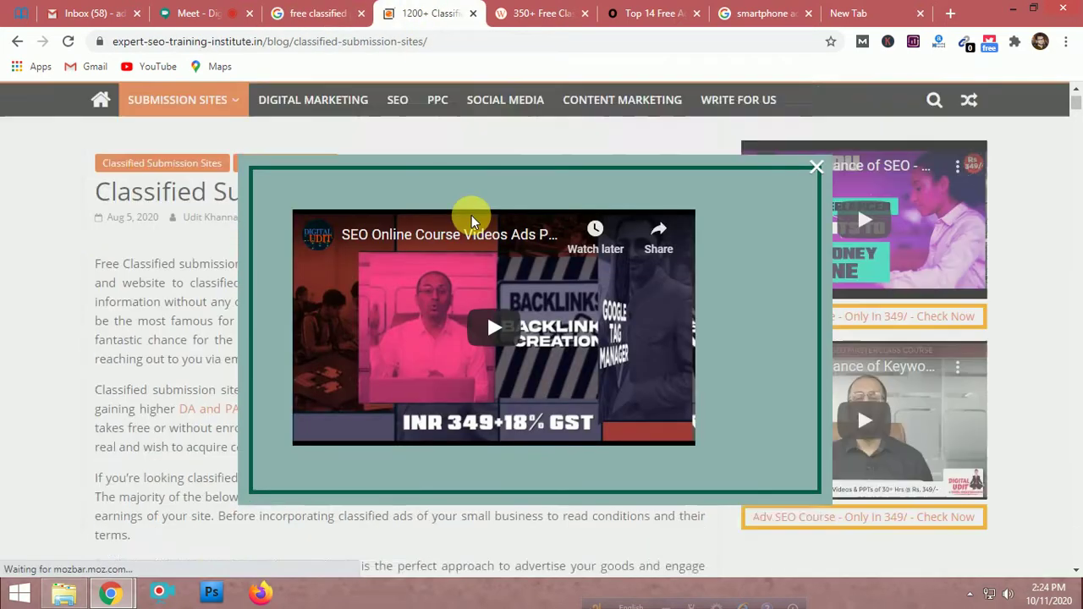
pyautogui.click(816, 167)
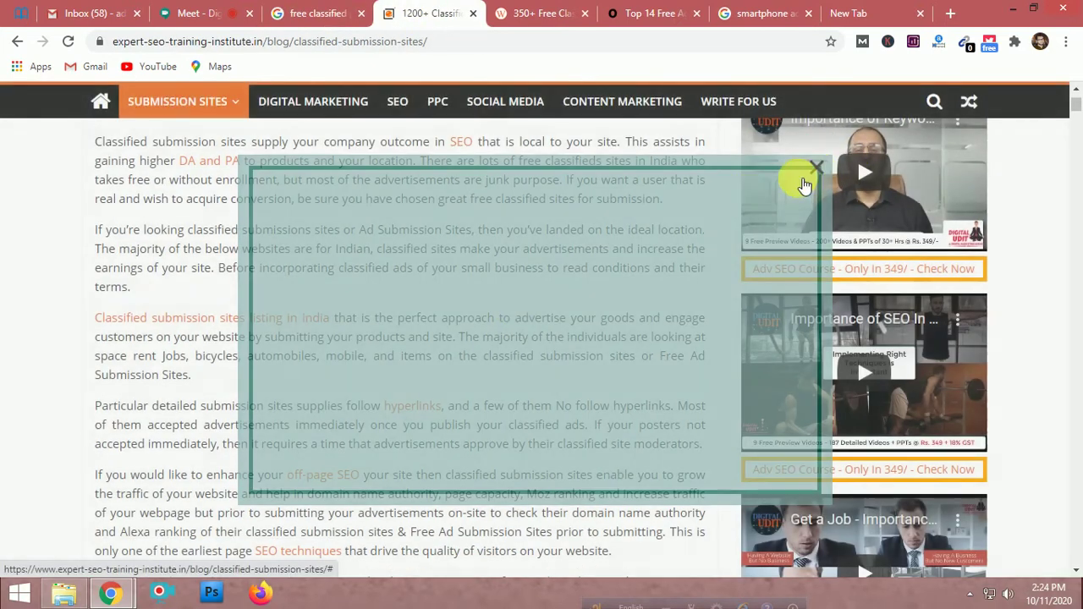
# Scroll to the DoFollow free classified sites table, page 1 of 27
pyautogui.scroll(-8, 511, 309)
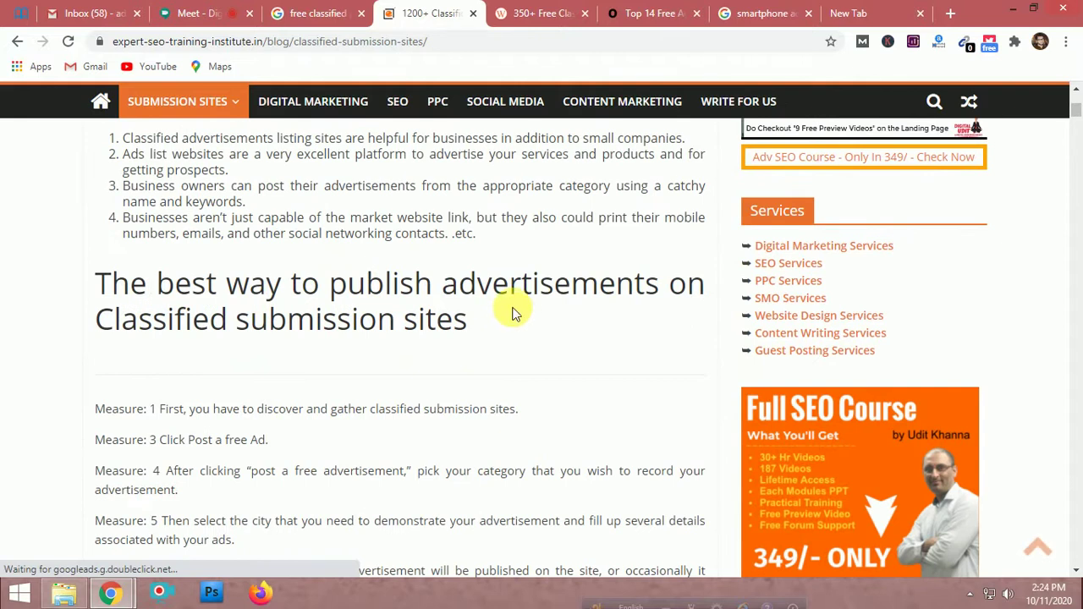
pyautogui.scroll(-6, 512, 311)
pyautogui.scroll(-3, 512, 312)
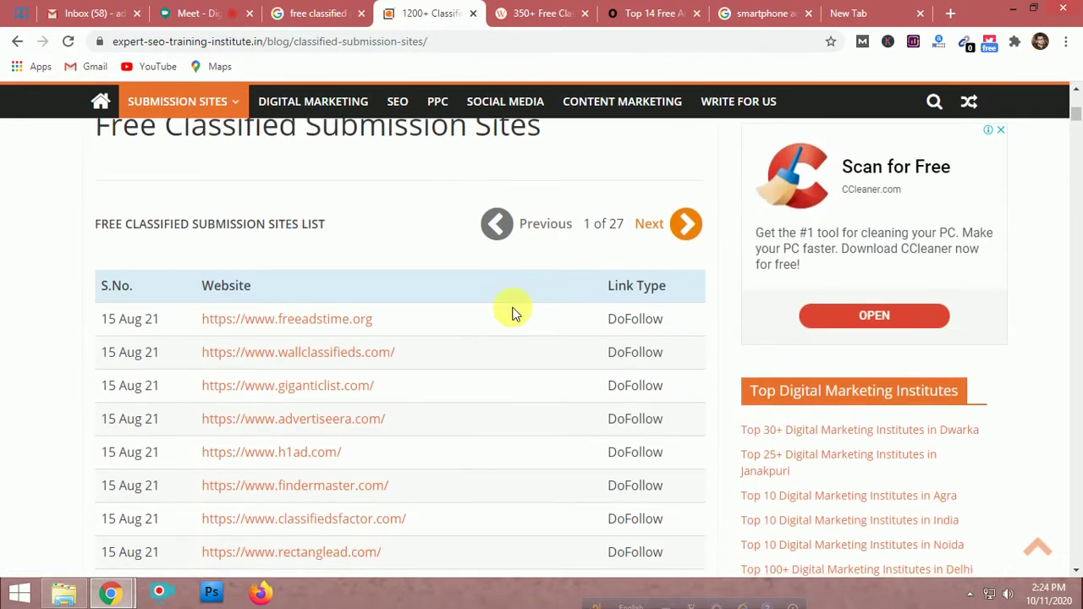
pyautogui.scroll(3, 511, 311)
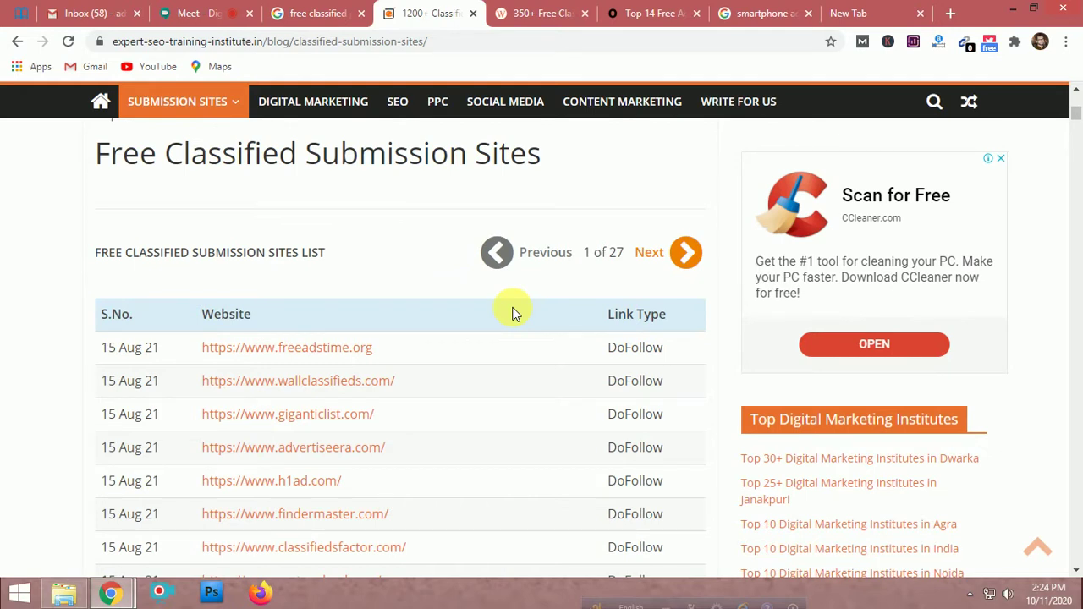
pyautogui.scroll(-6, 410, 398)
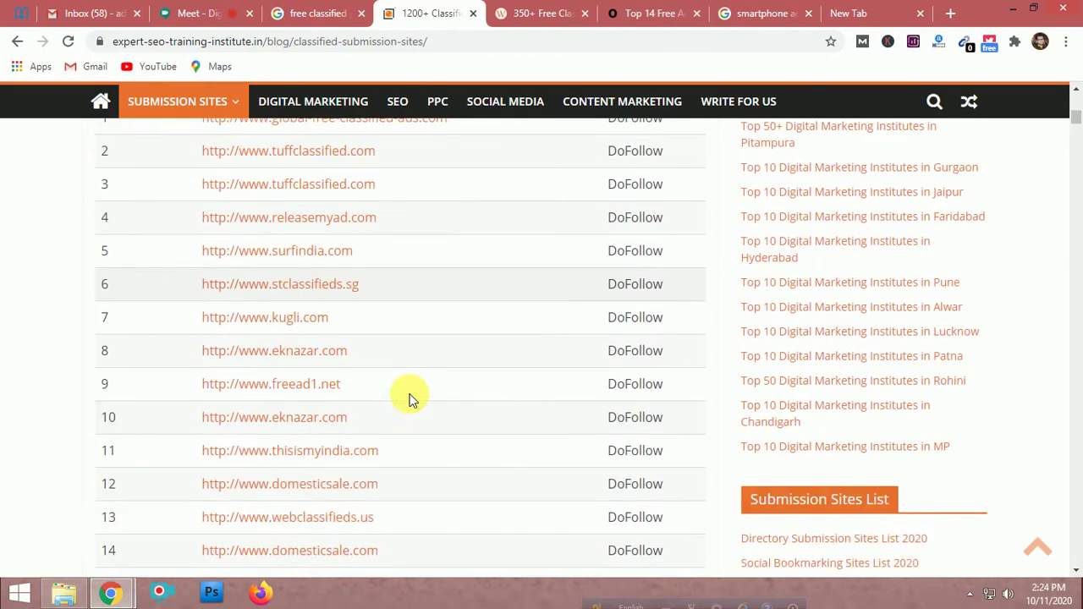
pyautogui.scroll(-9, 410, 398)
pyautogui.scroll(4, 409, 398)
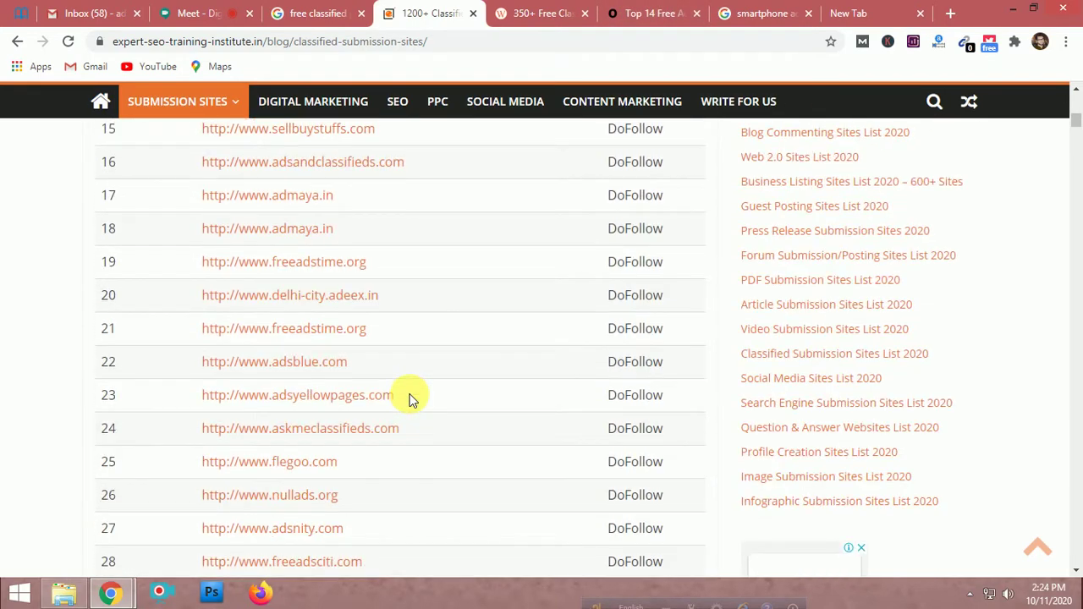
pyautogui.scroll(-13, 410, 397)
pyautogui.scroll(14, 410, 398)
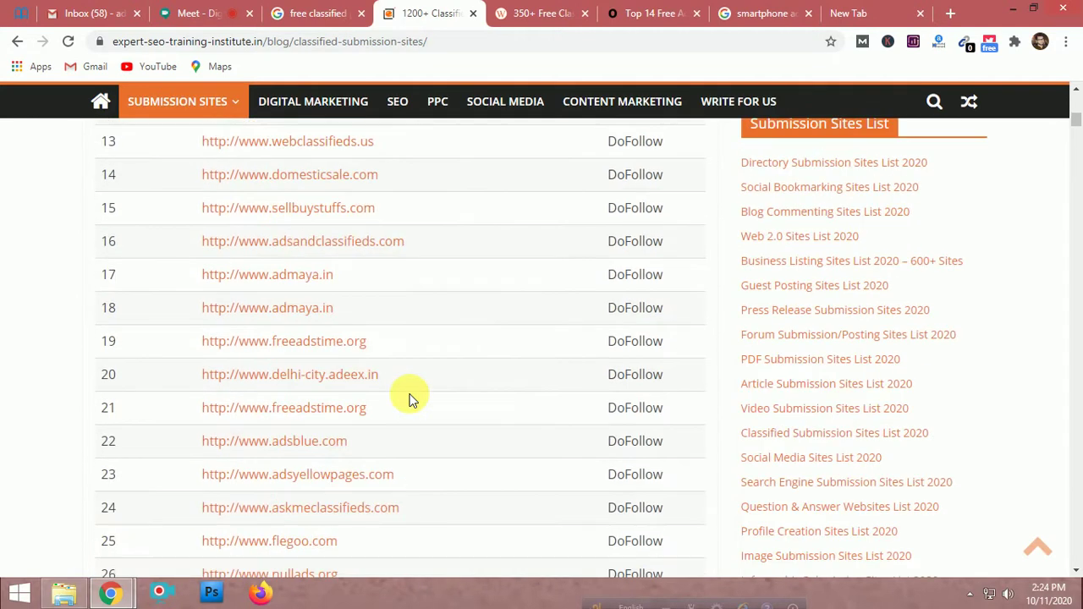
pyautogui.scroll(8, 409, 398)
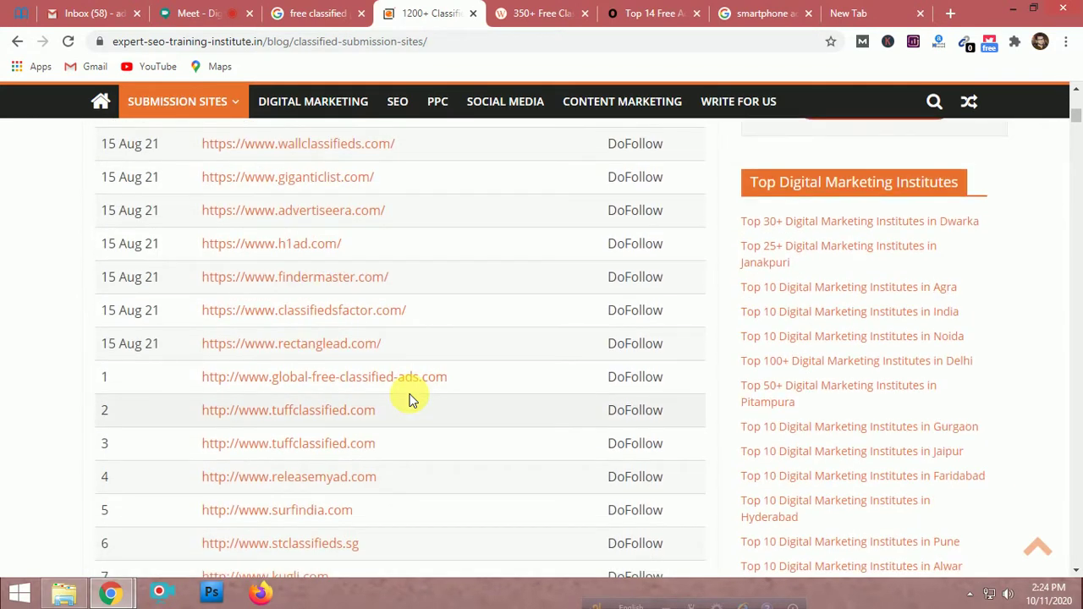
pyautogui.scroll(2, 410, 398)
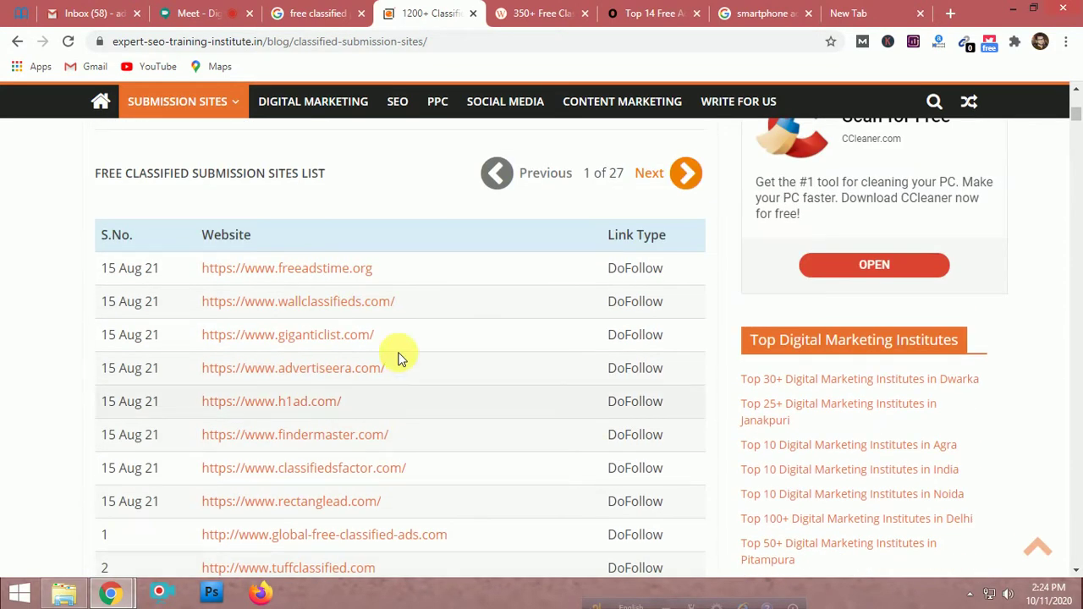
# Open freeadstime.org, wallclassifieds.com, giganticlist.com and h1ad.com in background tabs
pyautogui.keyDown('ctrl'); pyautogui.click(358, 279); pyautogui.keyUp('ctrl')
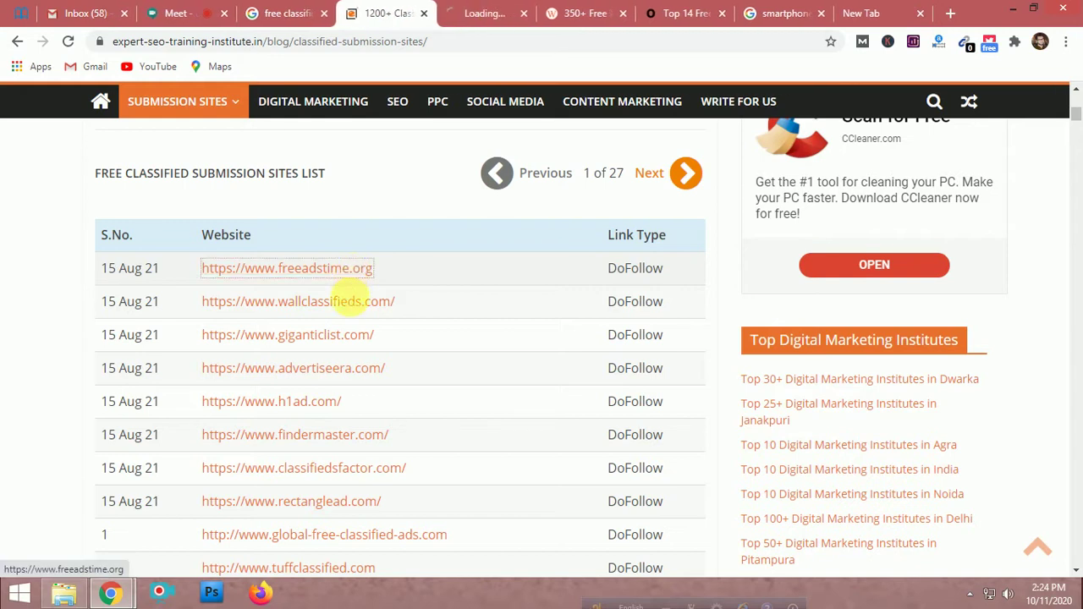
pyautogui.keyDown('ctrl'); pyautogui.click(351, 307); pyautogui.keyUp('ctrl')
pyautogui.keyDown('ctrl'); pyautogui.click(343, 337); pyautogui.keyUp('ctrl')
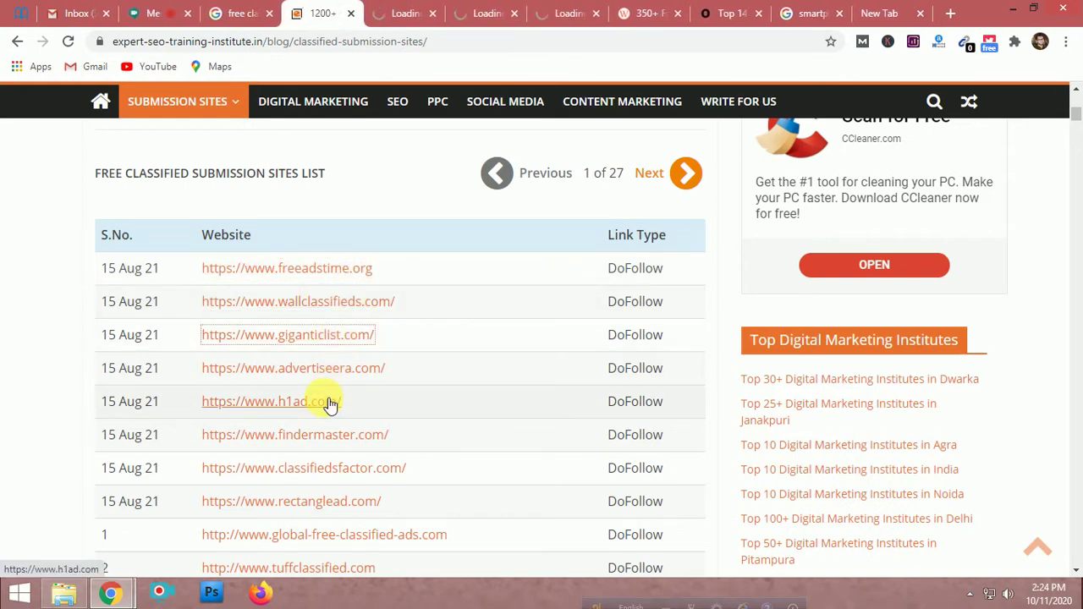
pyautogui.keyDown('ctrl'); pyautogui.click(327, 402); pyautogui.keyUp('ctrl')
# Browse the wpressblog classified sites article, then bring up the WallClassifieds tab
pyautogui.click(360, 12)
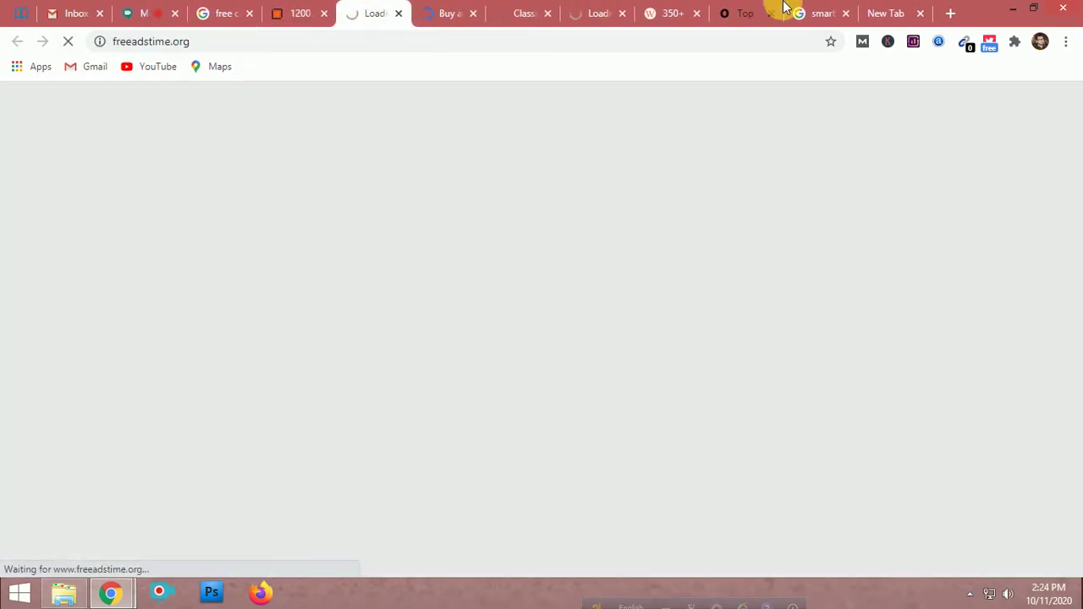
pyautogui.click(681, 13)
pyautogui.scroll(-4, 416, 308)
pyautogui.scroll(-15, 419, 310)
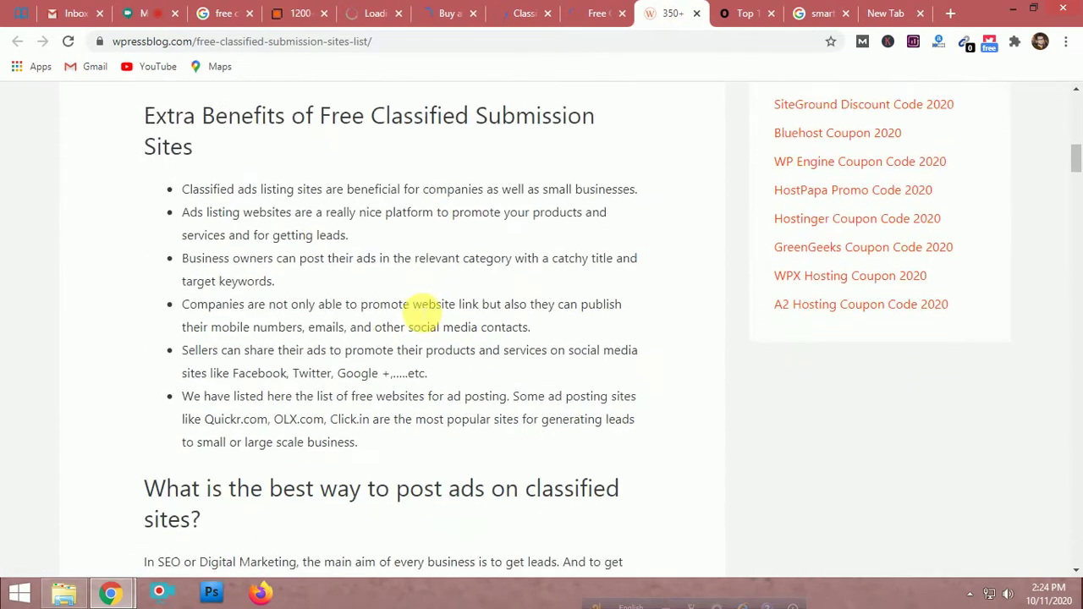
pyautogui.scroll(5, 423, 312)
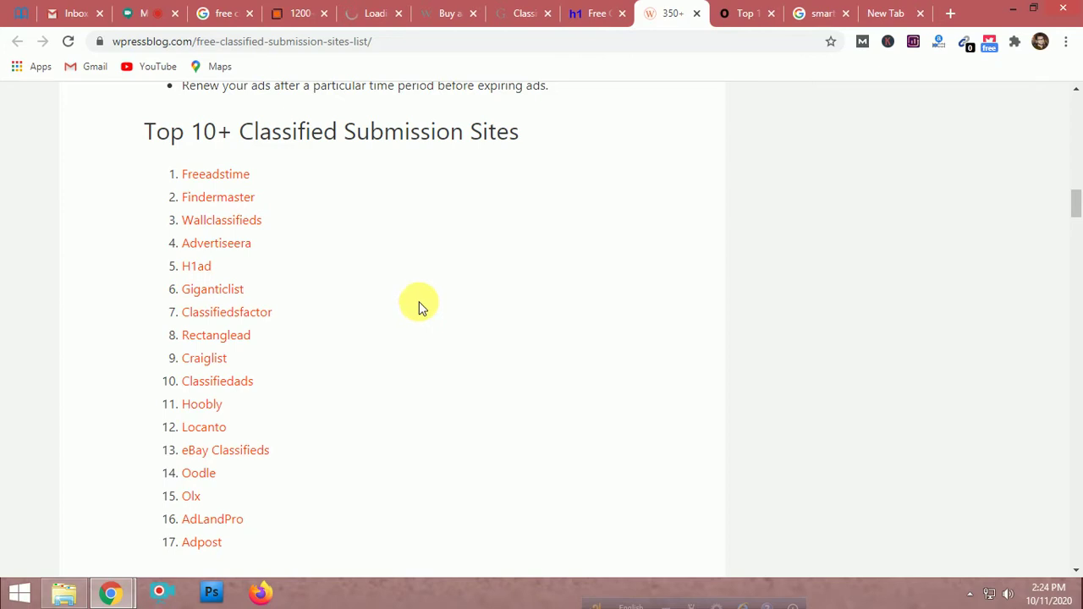
pyautogui.click(354, 14)
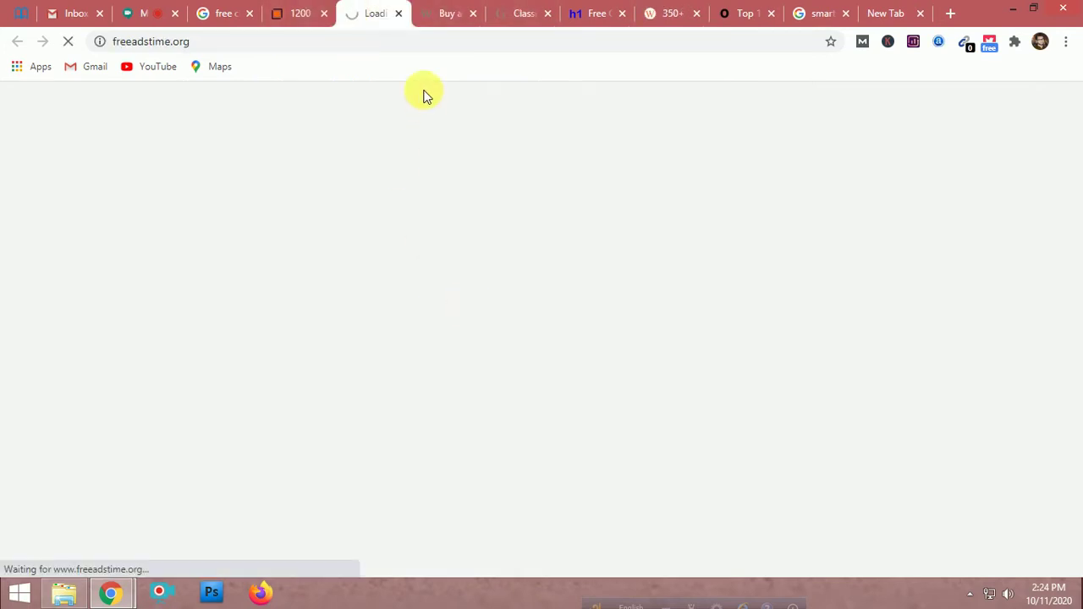
pyautogui.click(447, 9)
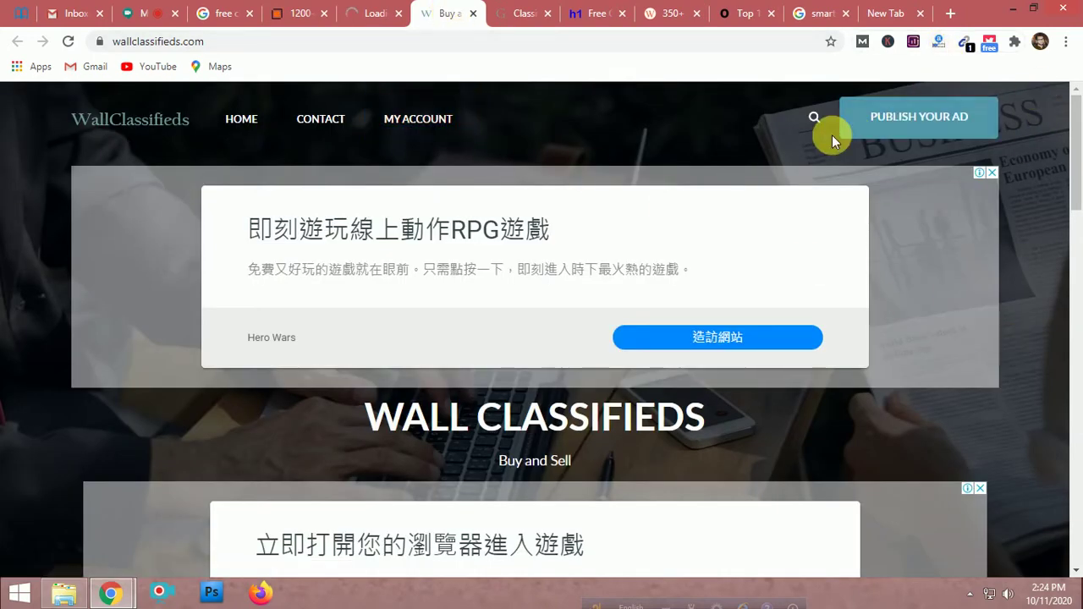
# Scroll through the WallClassifieds home page
pyautogui.scroll(-2, 738, 292)
pyautogui.scroll(-6, 738, 302)
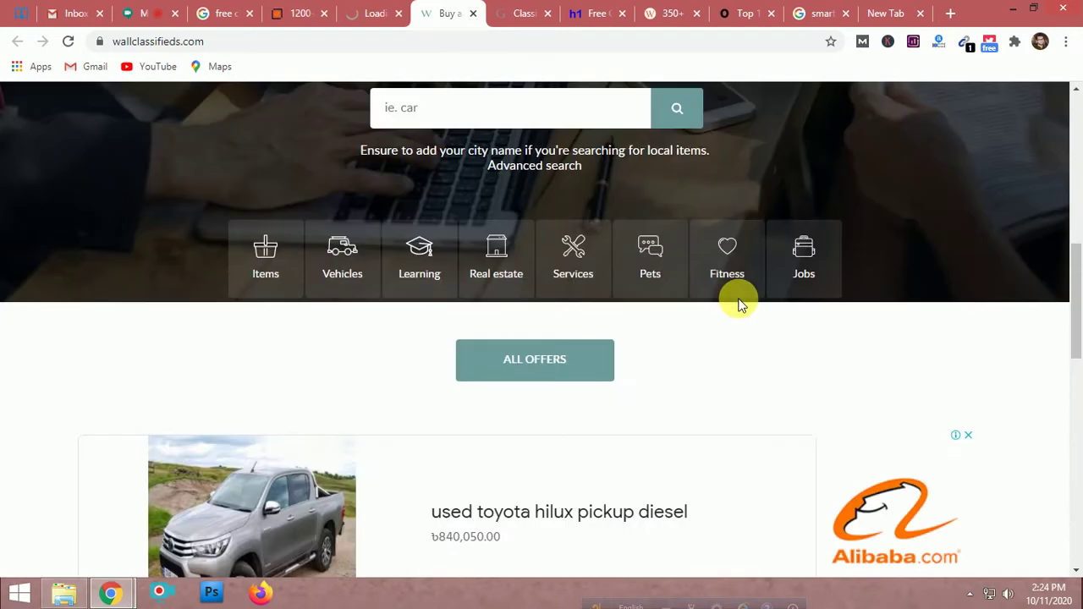
pyautogui.scroll(8, 739, 306)
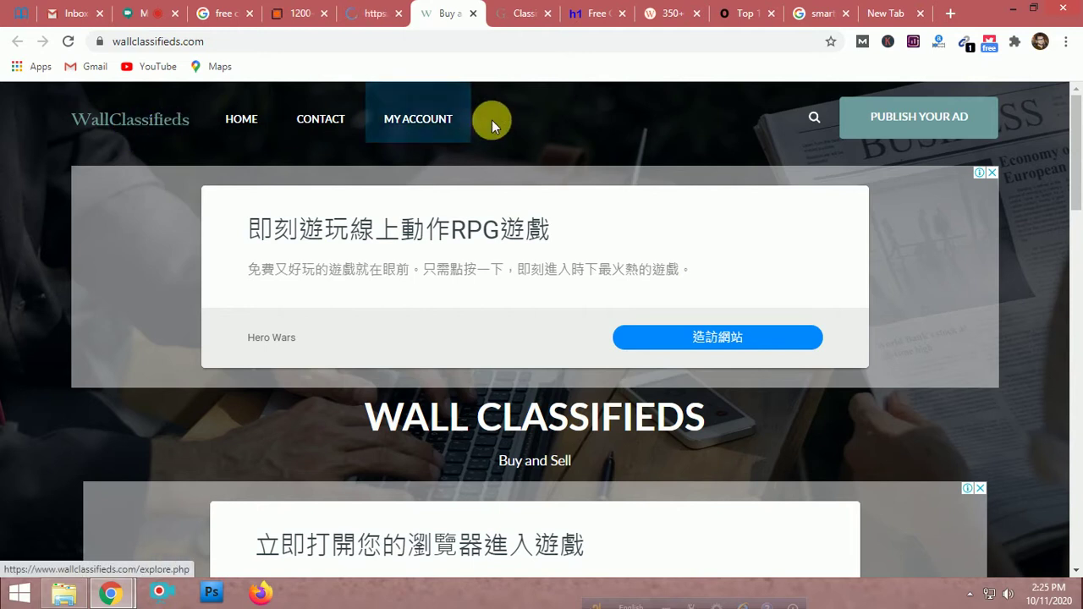
pyautogui.scroll(-8, 637, 356)
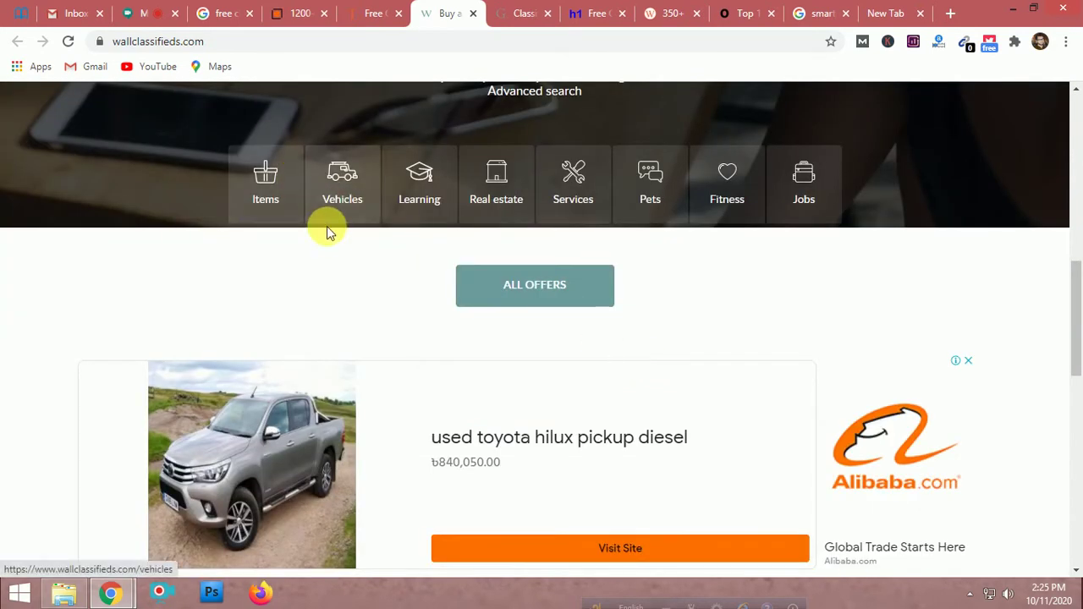
pyautogui.scroll(1, 324, 225)
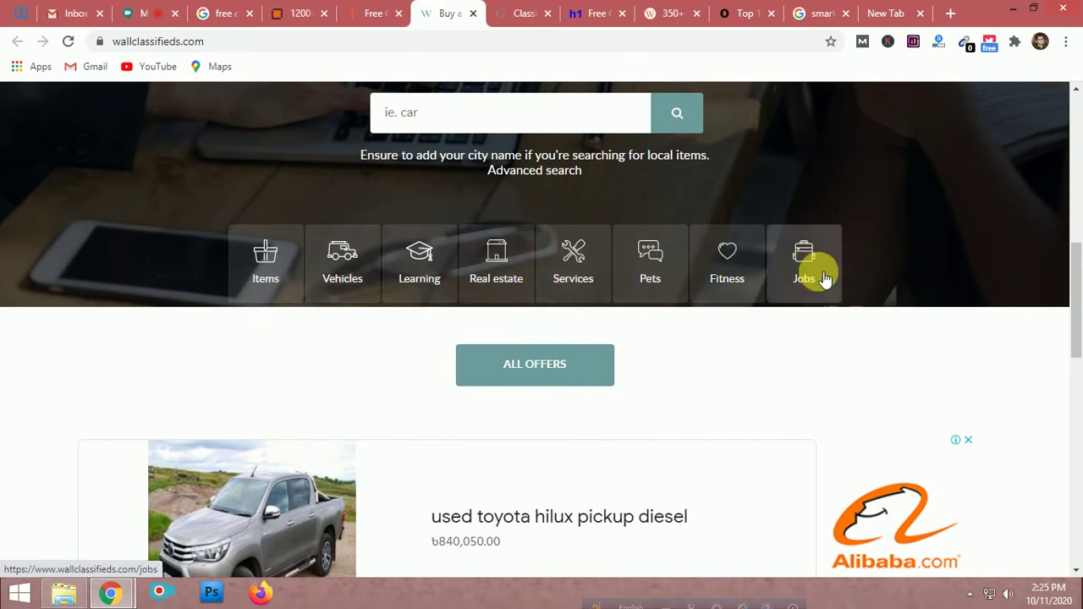
pyautogui.scroll(-5, 773, 395)
pyautogui.scroll(-5, 773, 394)
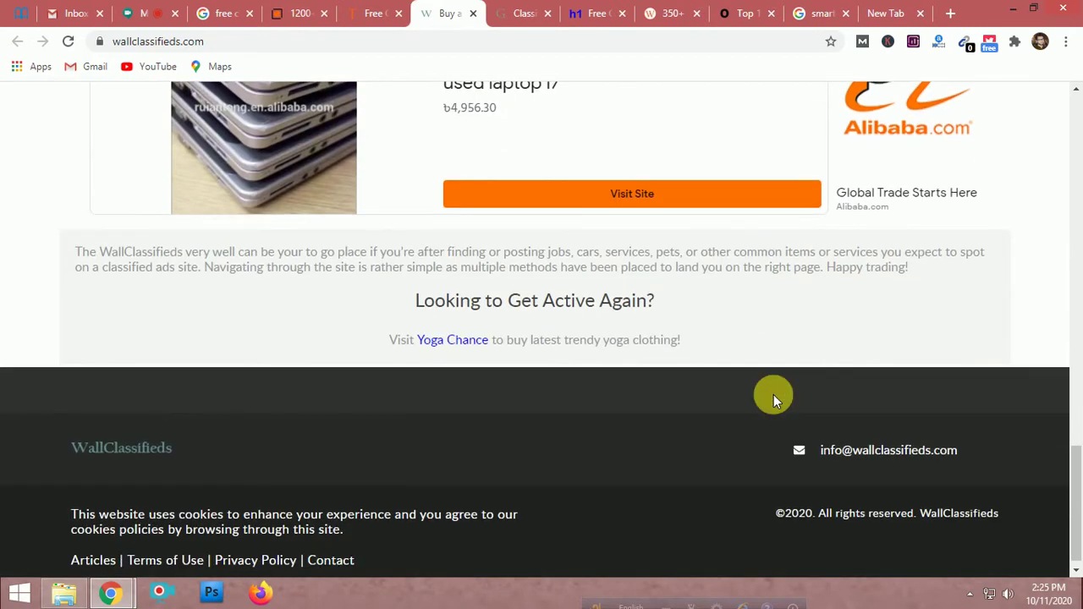
pyautogui.scroll(4, 617, 393)
# Look over the Gigantic List and H1Ad sites, ending on the Free Ads Time tab
pyautogui.click(521, 11)
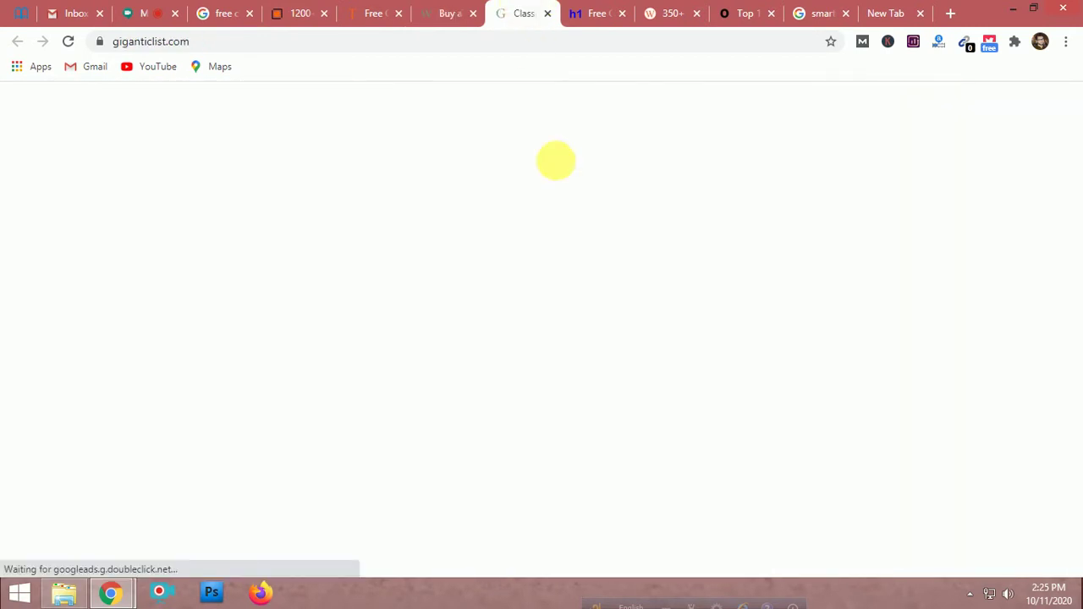
pyautogui.scroll(-8, 538, 241)
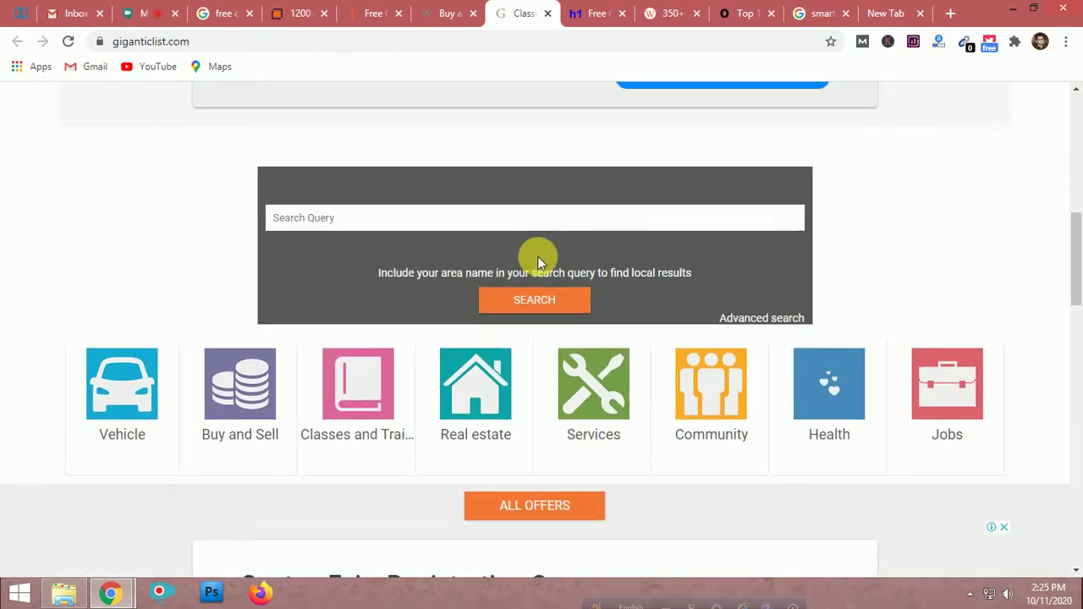
pyautogui.scroll(8, 537, 257)
pyautogui.click(592, 12)
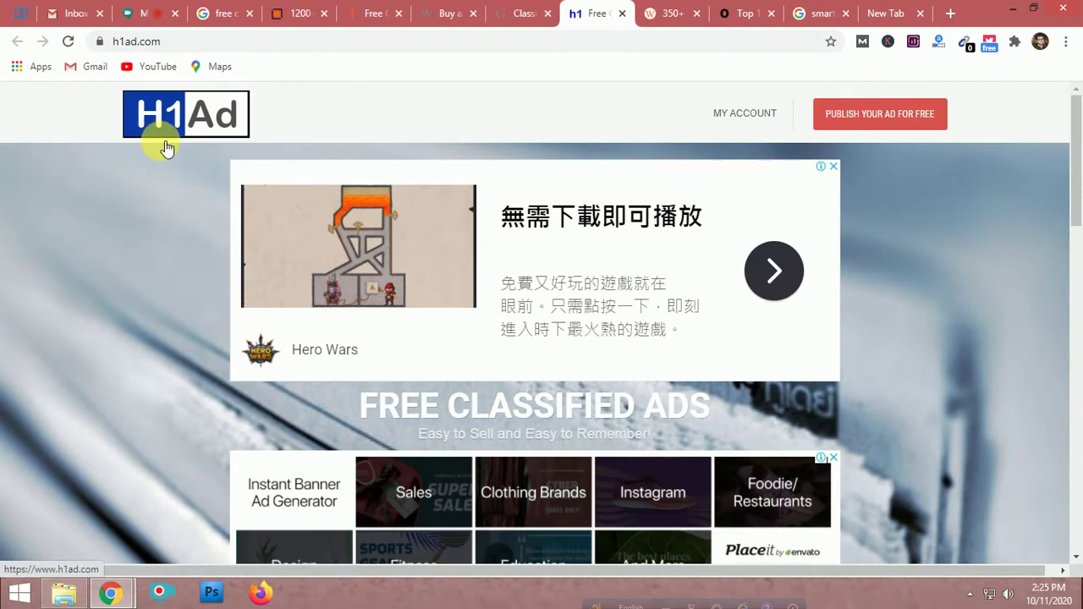
pyautogui.scroll(-3, 158, 261)
pyautogui.scroll(-6, 158, 267)
pyautogui.scroll(6, 159, 267)
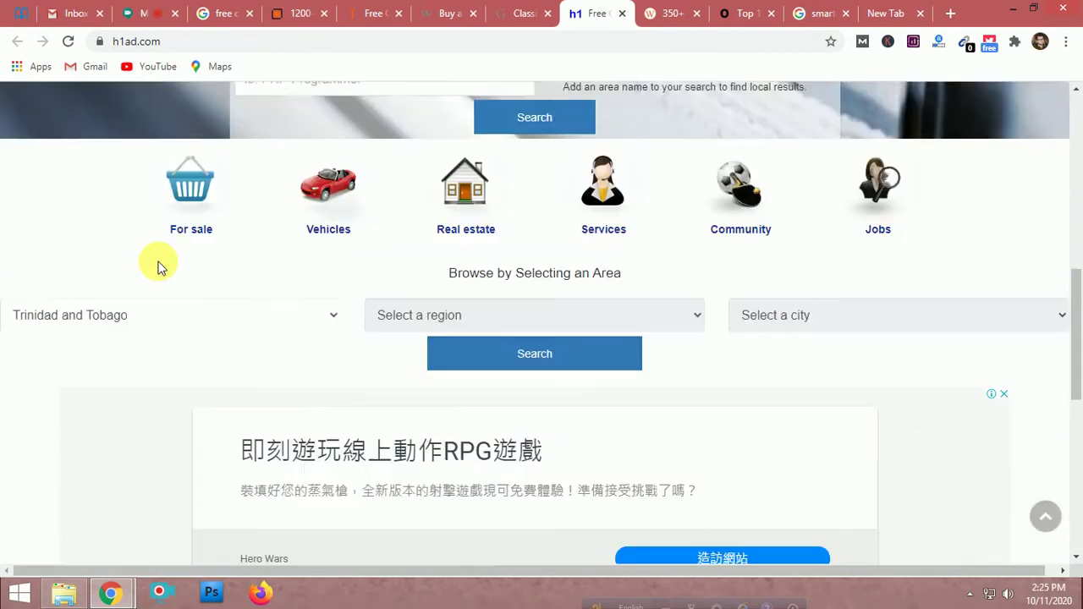
pyautogui.click(313, 11)
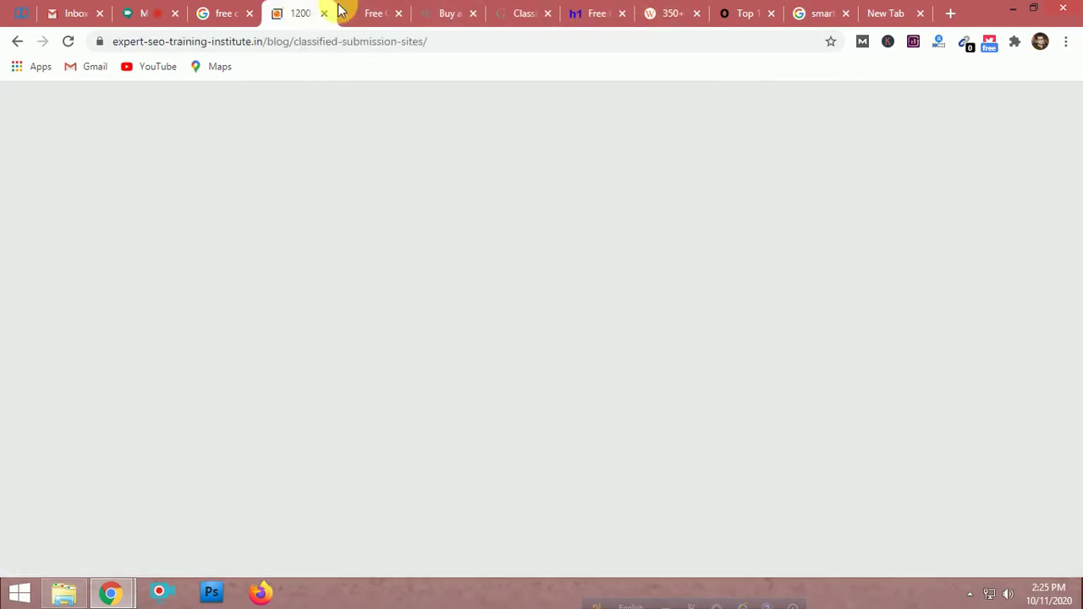
pyautogui.click(360, 10)
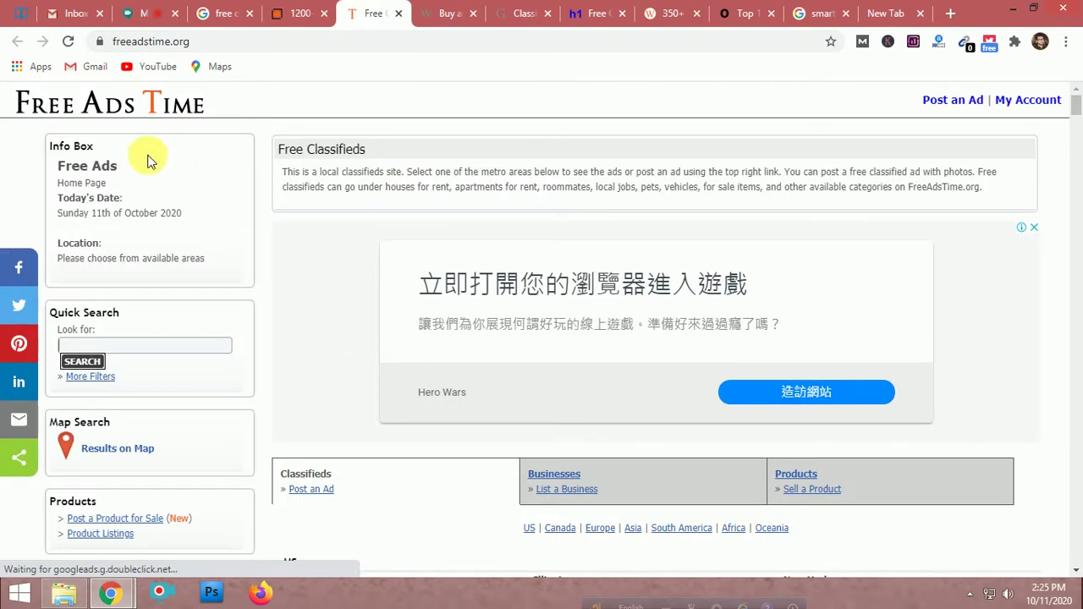
pyautogui.scroll(-4, 390, 315)
pyautogui.scroll(-2, 390, 319)
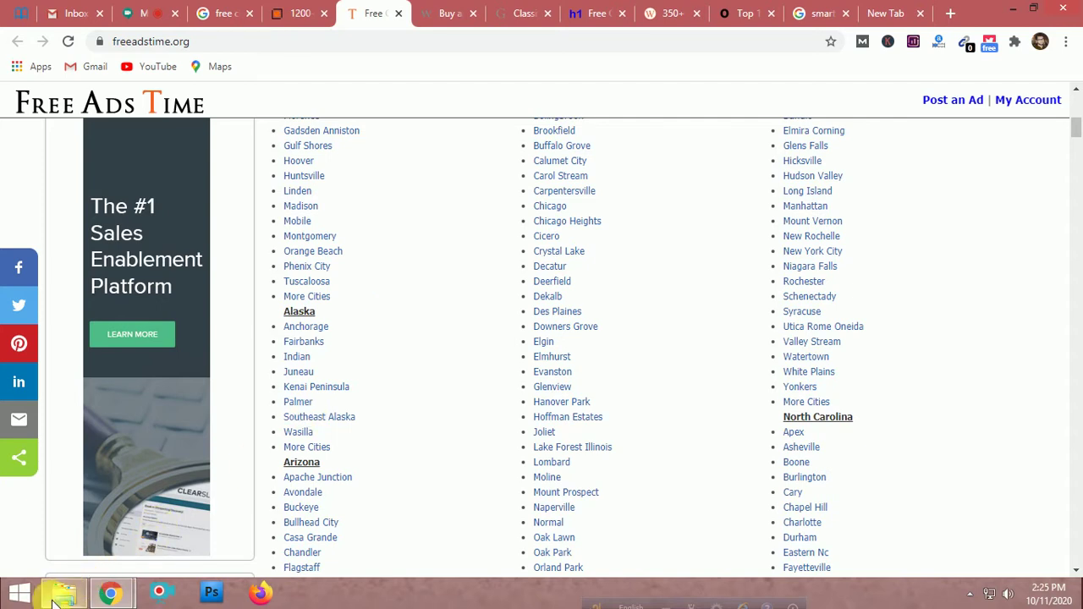
# Check the Desktop folder in File Explorer, minimize Explorer and Chrome, and launch Photoshop
pyautogui.click(58, 597)
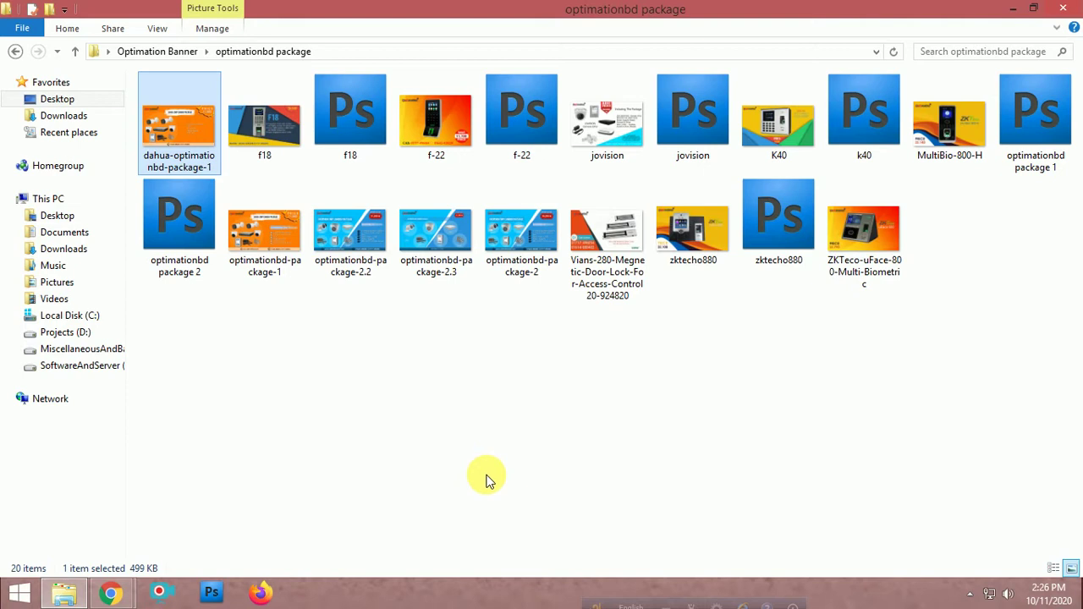
pyautogui.click(76, 102)
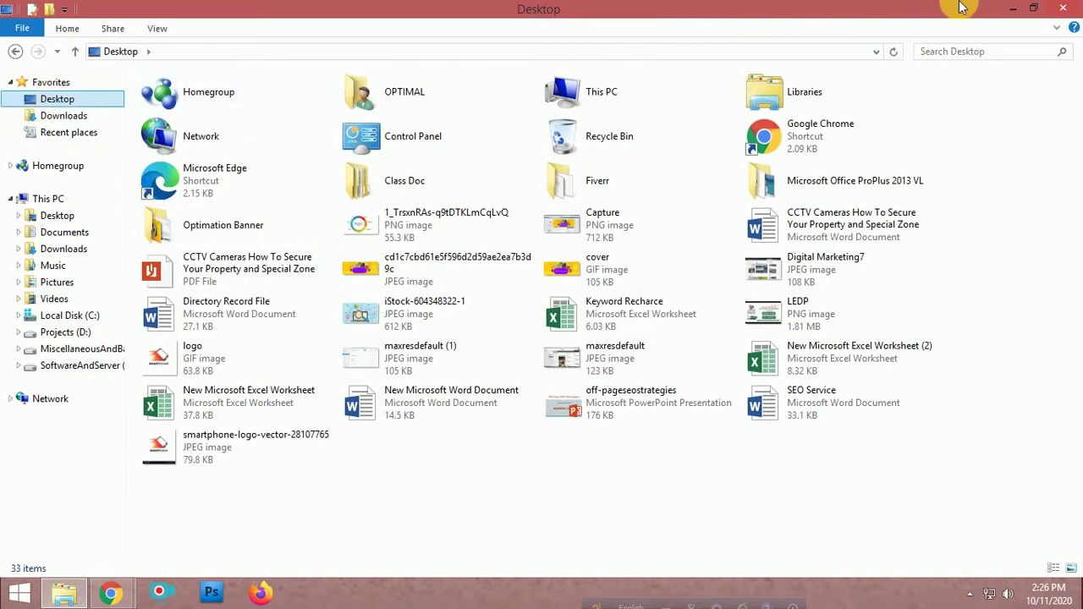
pyautogui.click(1012, 10)
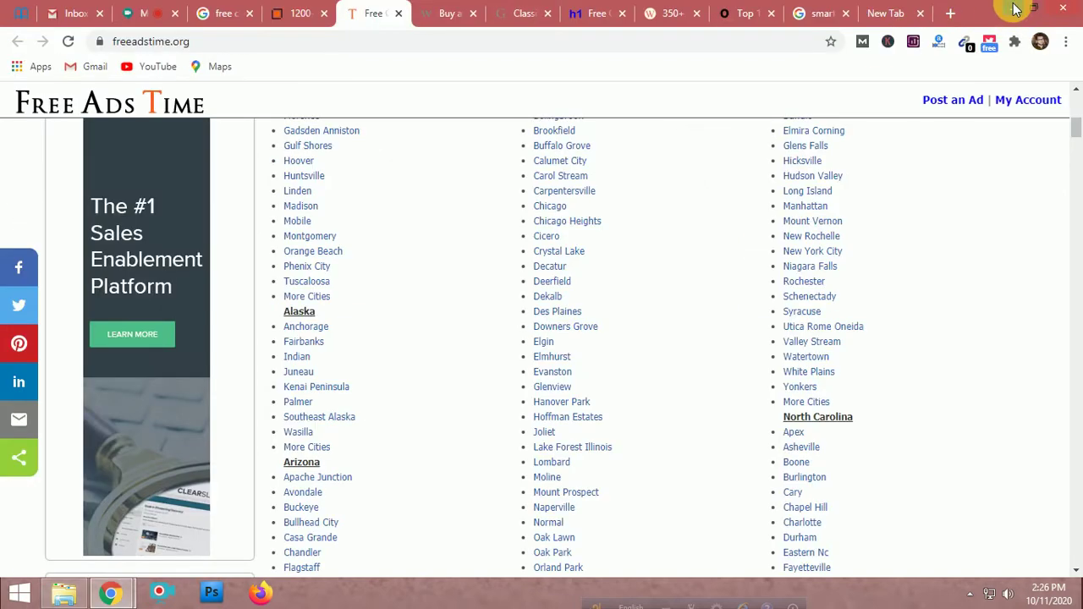
pyautogui.click(1013, 10)
pyautogui.click(211, 592)
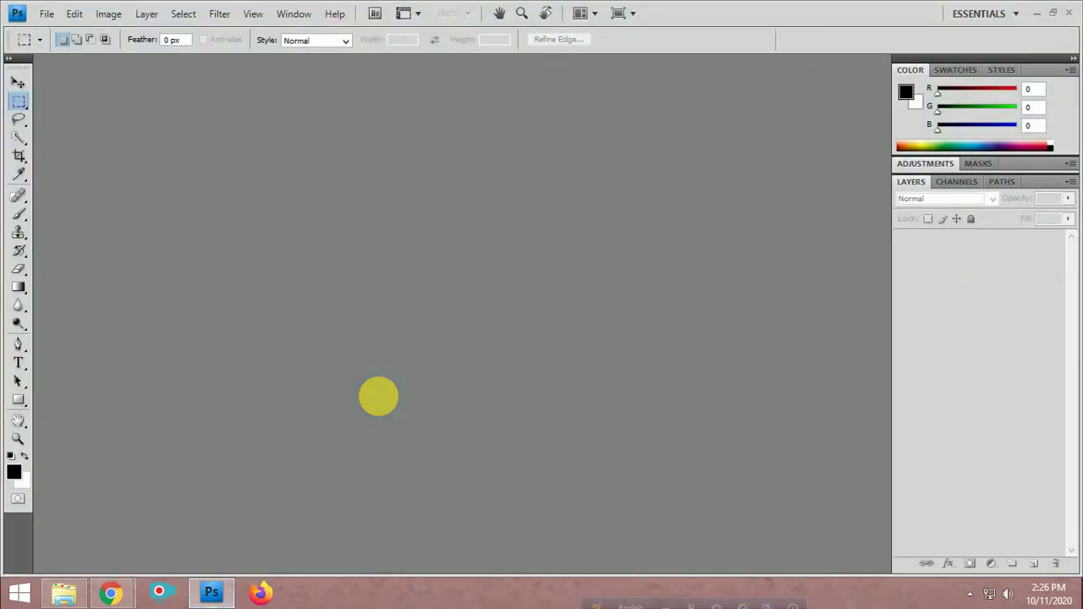
# Answer No to the Photoshop prompt and return to the freeadstime.org page in Chrome
pyautogui.click(584, 240)
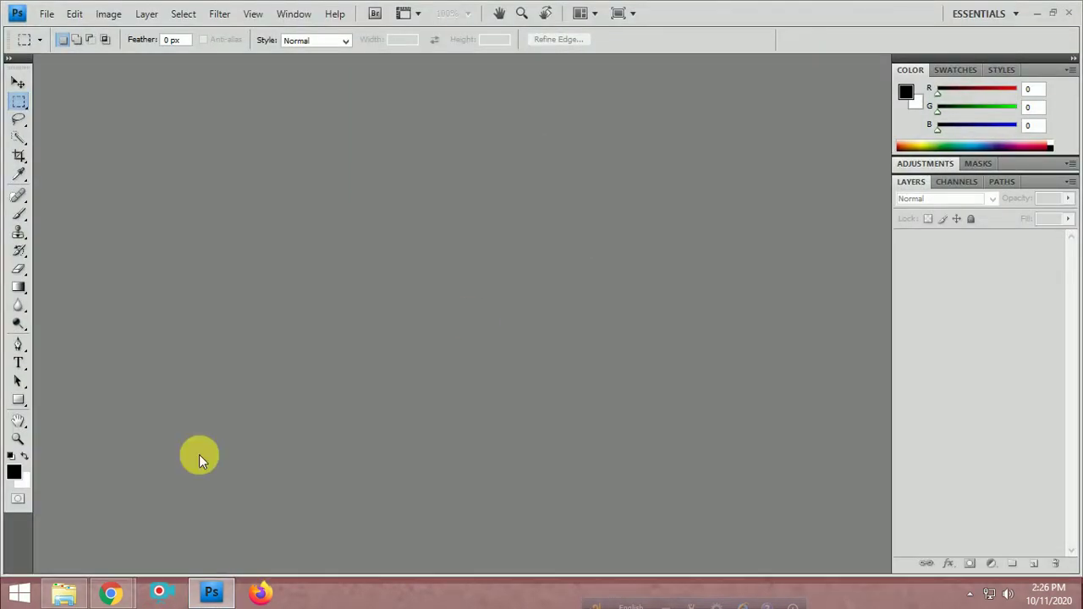
pyautogui.moveTo(108, 592)
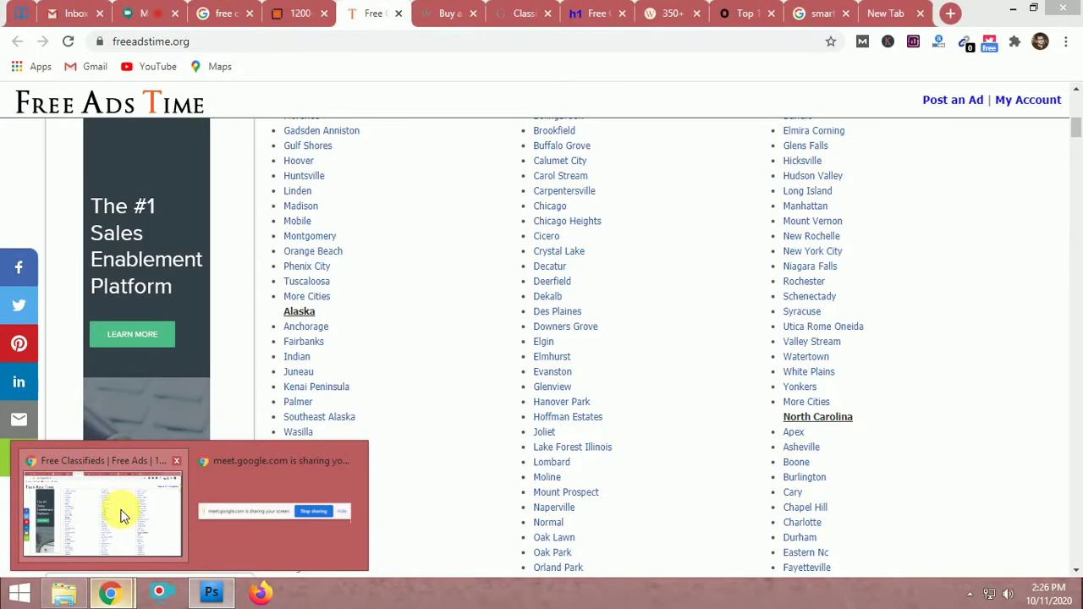
pyautogui.click(95, 511)
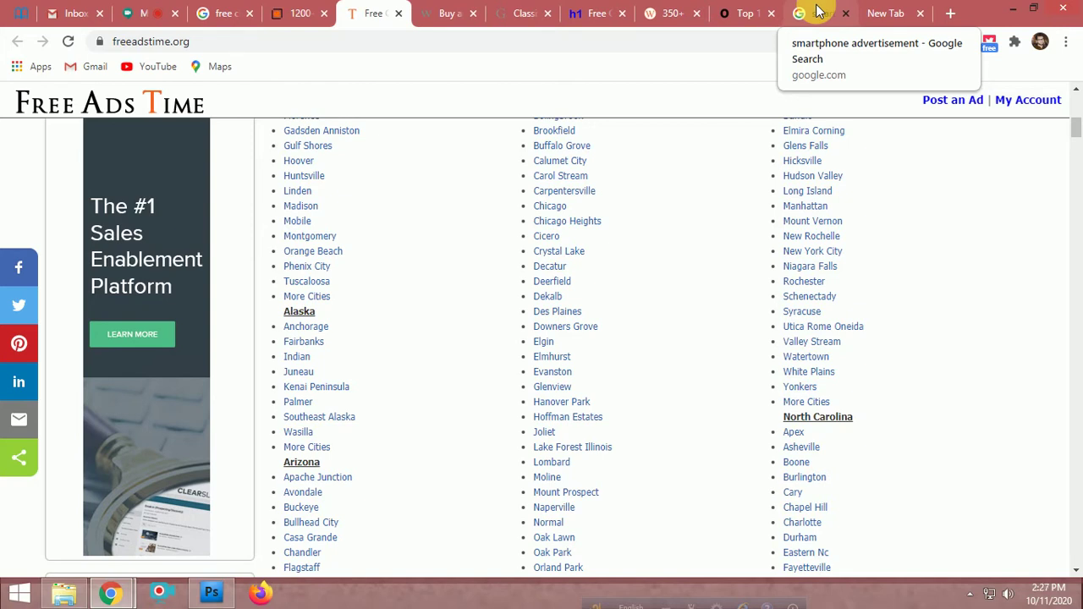
pyautogui.click(818, 10)
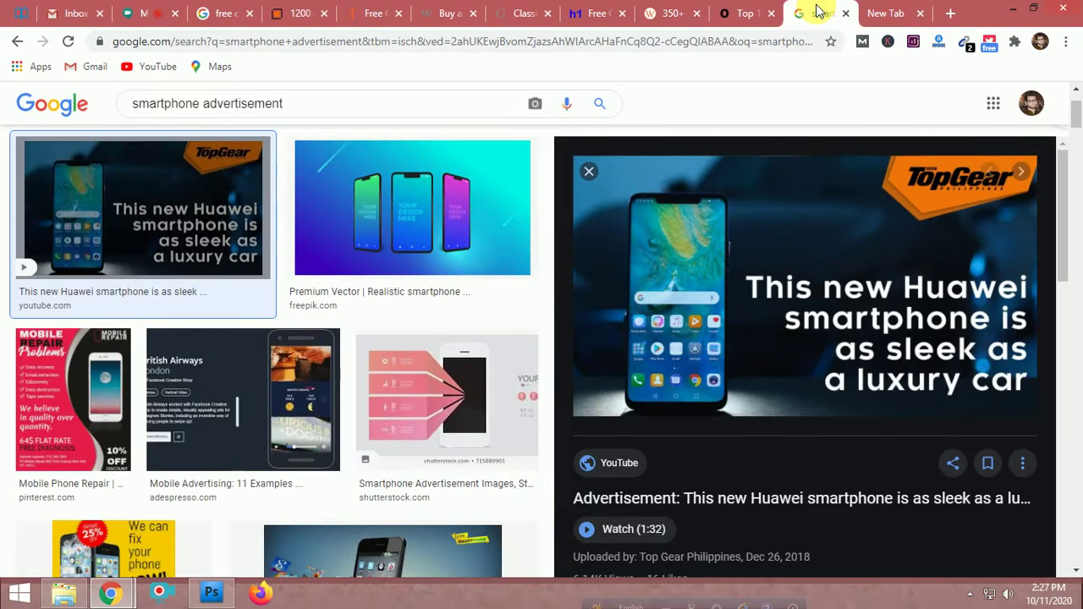
pyautogui.click(418, 225)
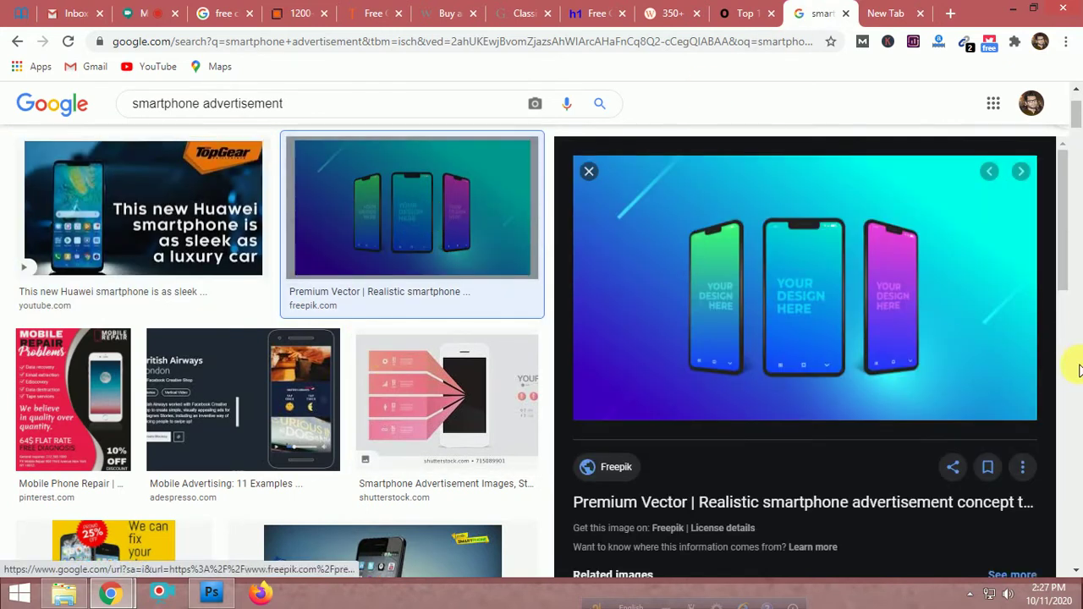
pyautogui.scroll(-3, 787, 346)
pyautogui.scroll(-1, 787, 347)
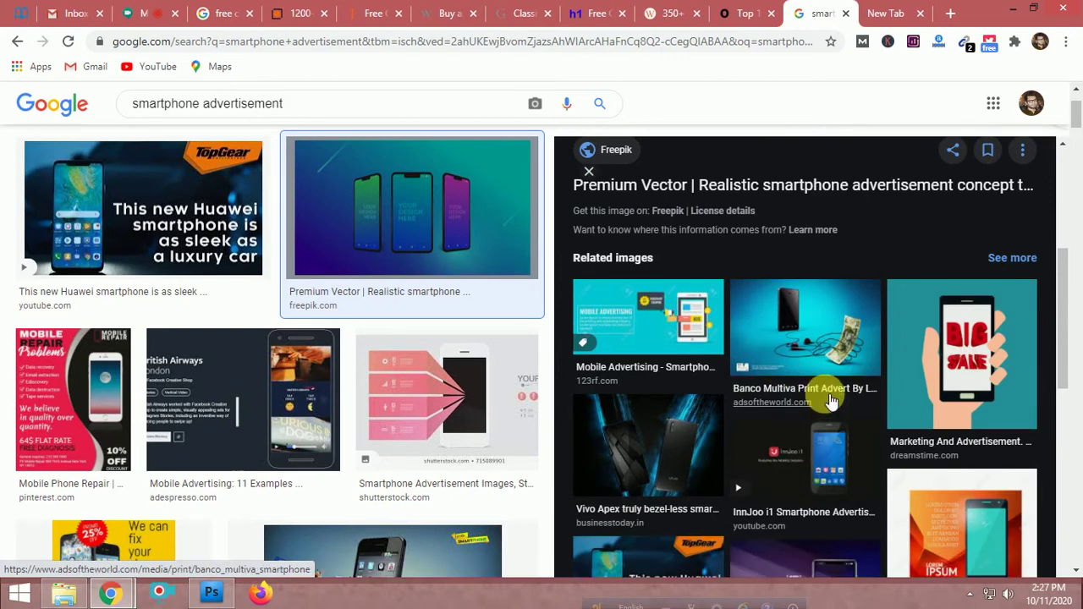
pyautogui.scroll(-1, 829, 404)
pyautogui.scroll(-3, 829, 401)
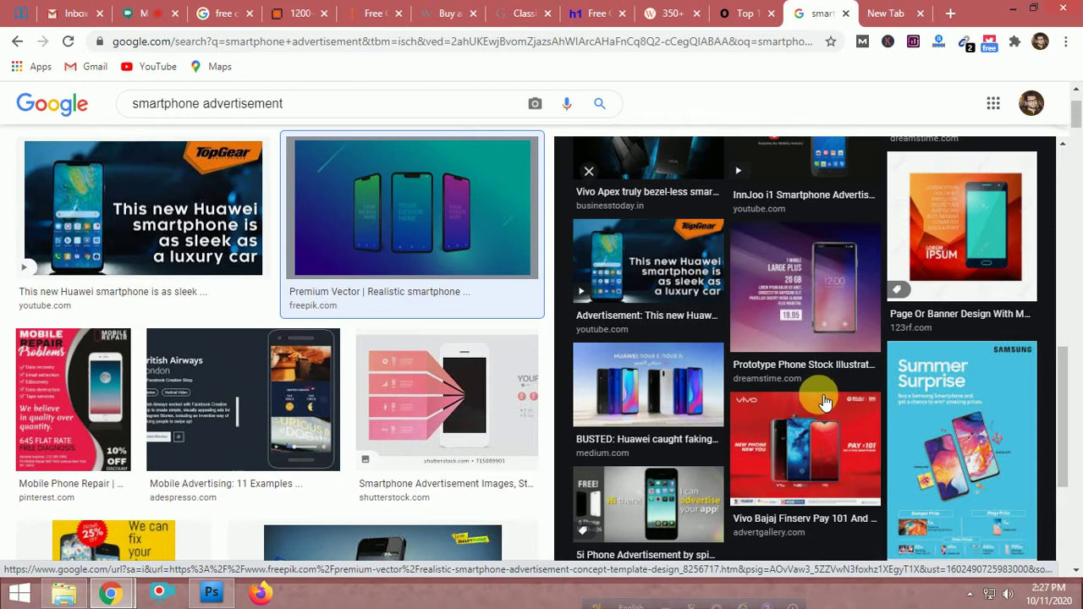
pyautogui.scroll(3, 667, 338)
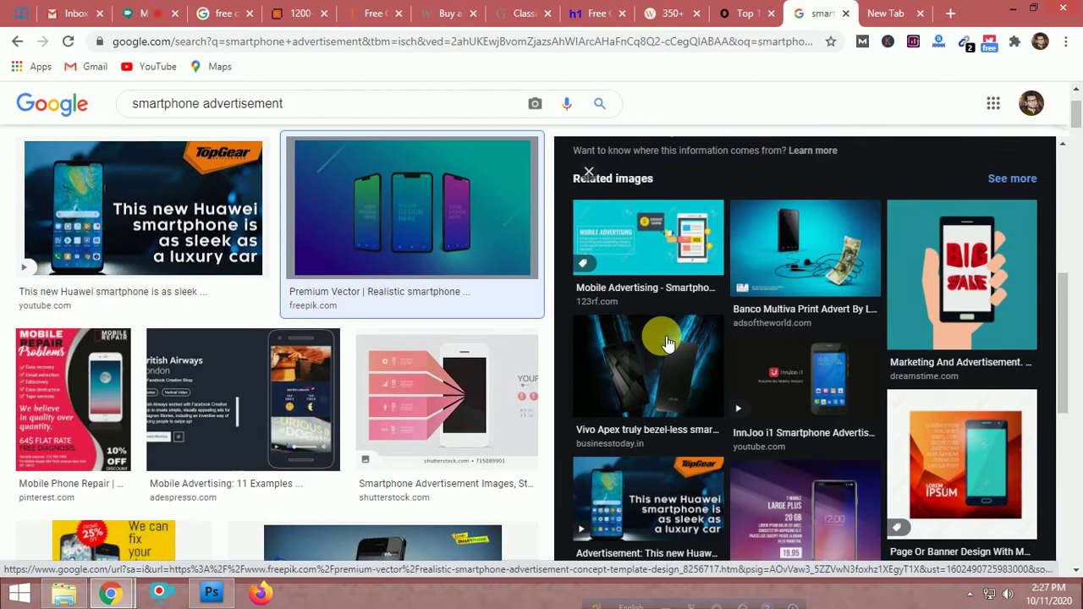
pyautogui.scroll(3, 667, 341)
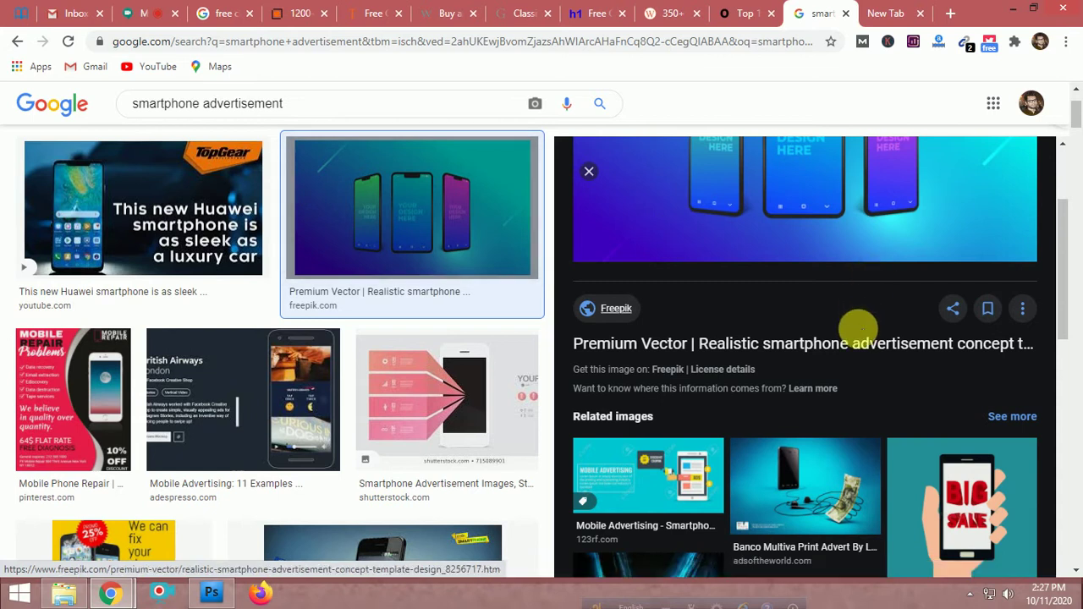
# Scroll back up the results with the Freepik 'Realistic smartphone advertisement' preview open
pyautogui.scroll(2, 852, 360)
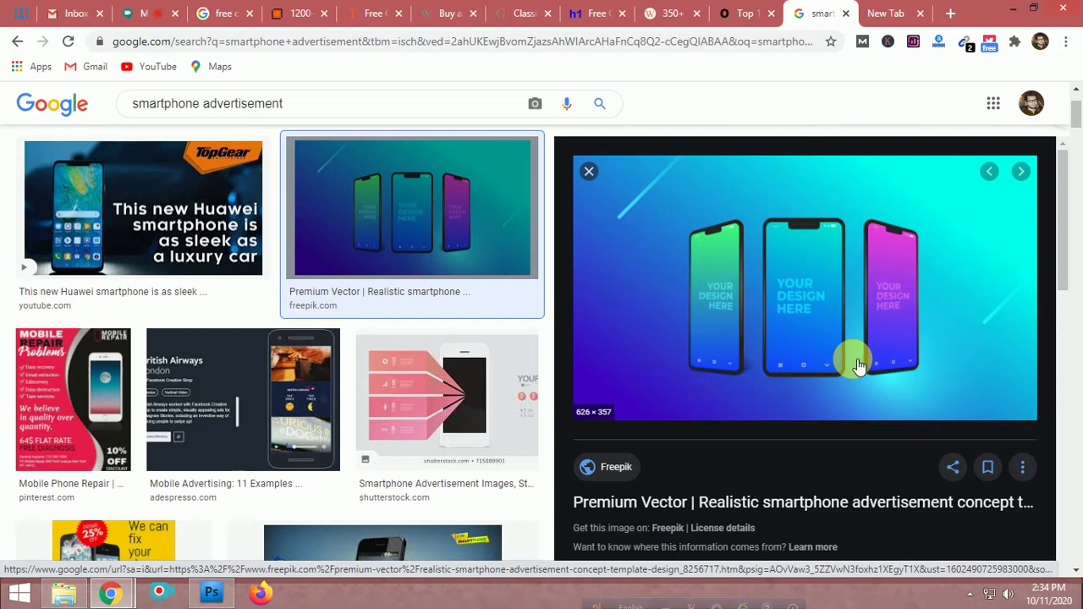
# Browse more results and preview the Dreamstime Prototype Phone stock illustration
pyautogui.scroll(-3, 856, 362)
pyautogui.scroll(3, 853, 359)
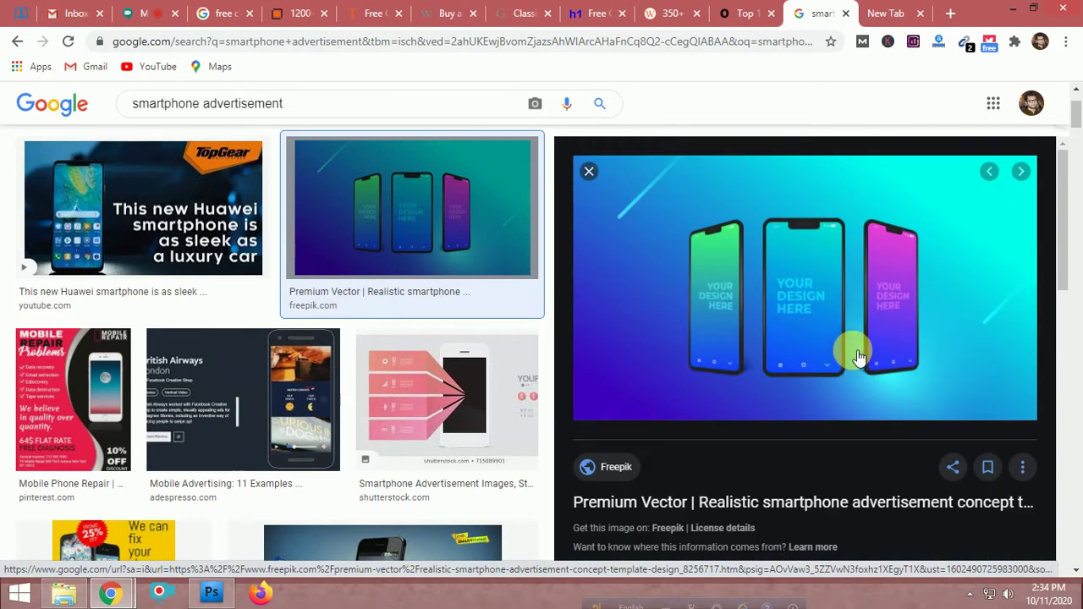
pyautogui.scroll(-5, 771, 251)
pyautogui.scroll(-5, 829, 318)
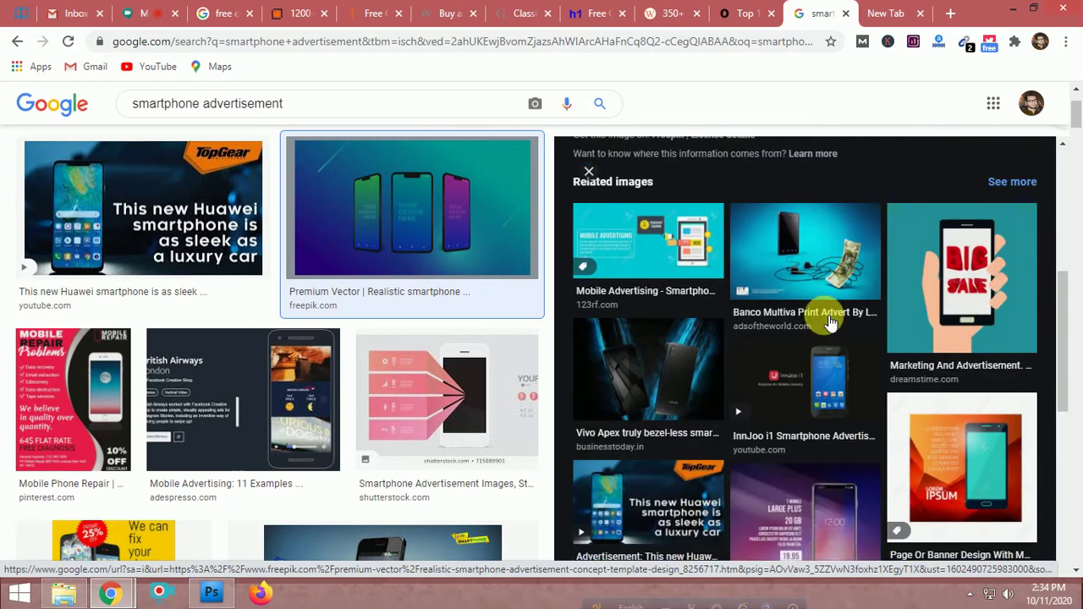
pyautogui.scroll(-3, 829, 321)
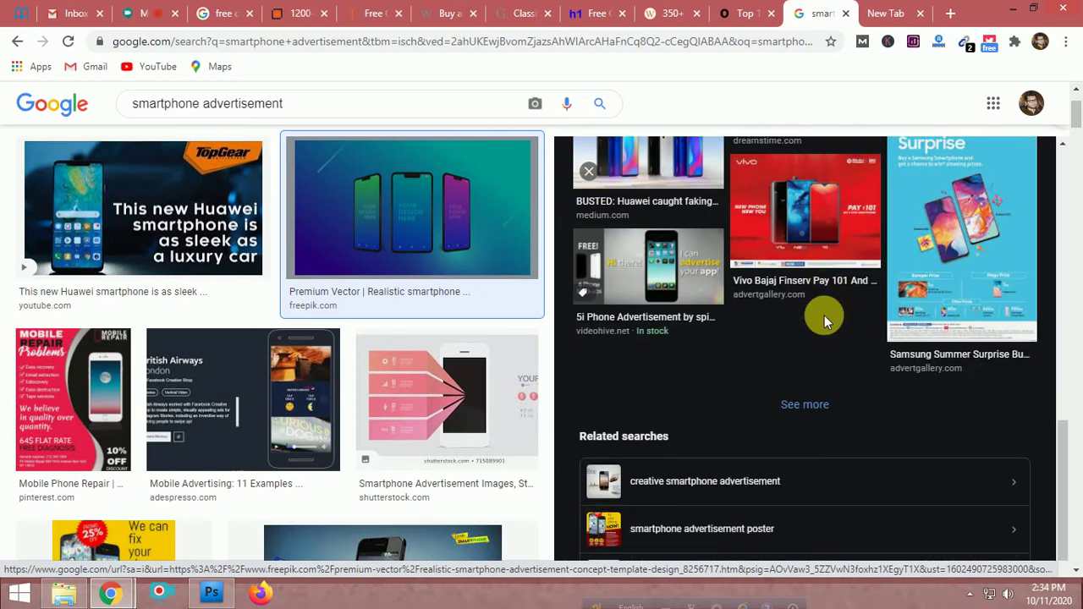
pyautogui.scroll(3, 824, 315)
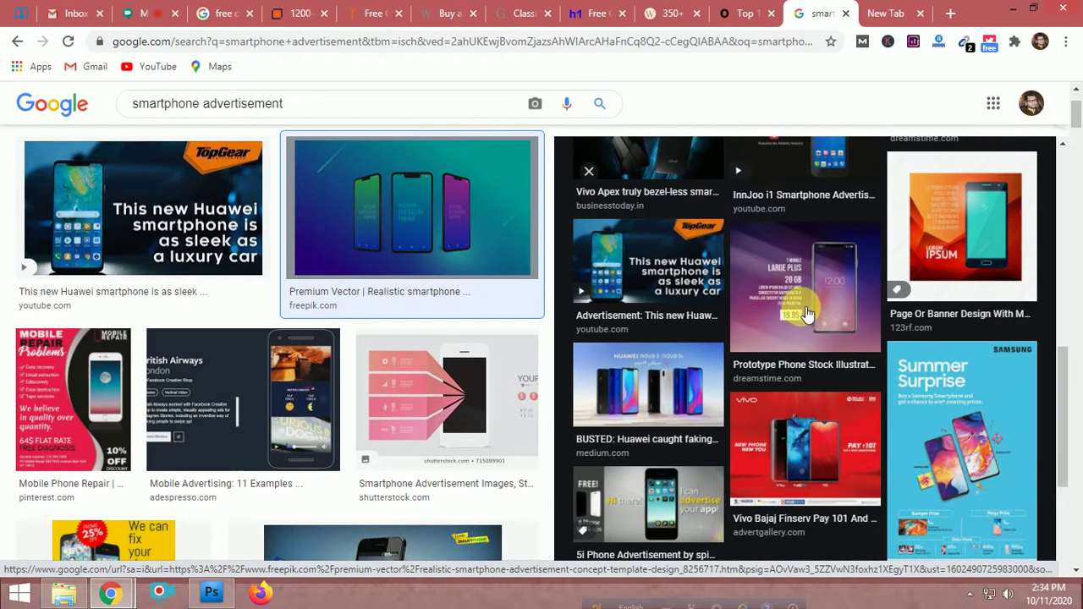
pyautogui.click(808, 312)
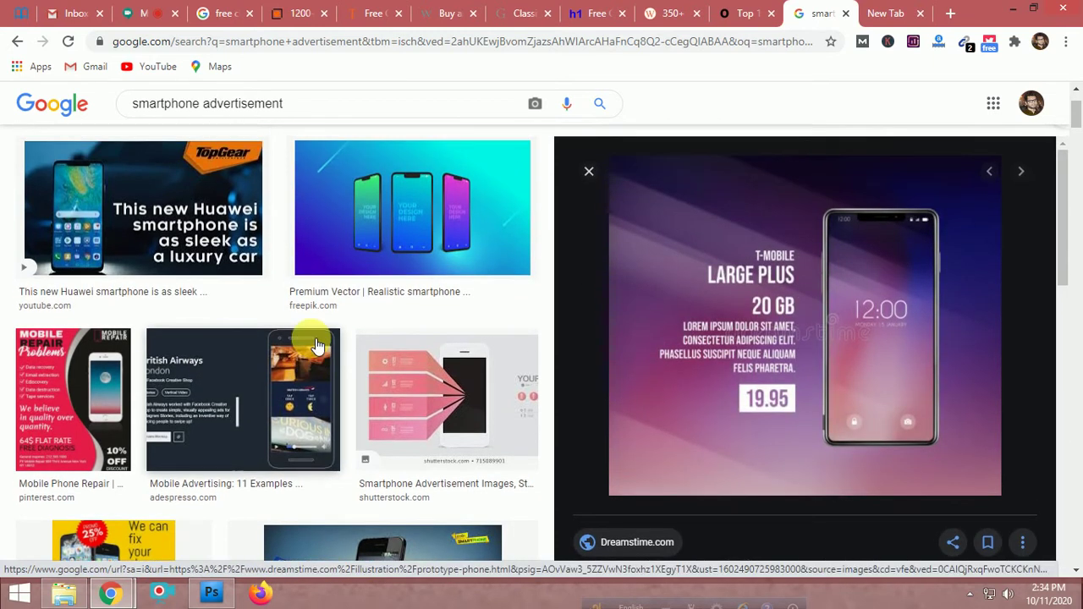
# Preview AdEspresso's British Airways mobile ad and scroll through the related results
pyautogui.click(220, 387)
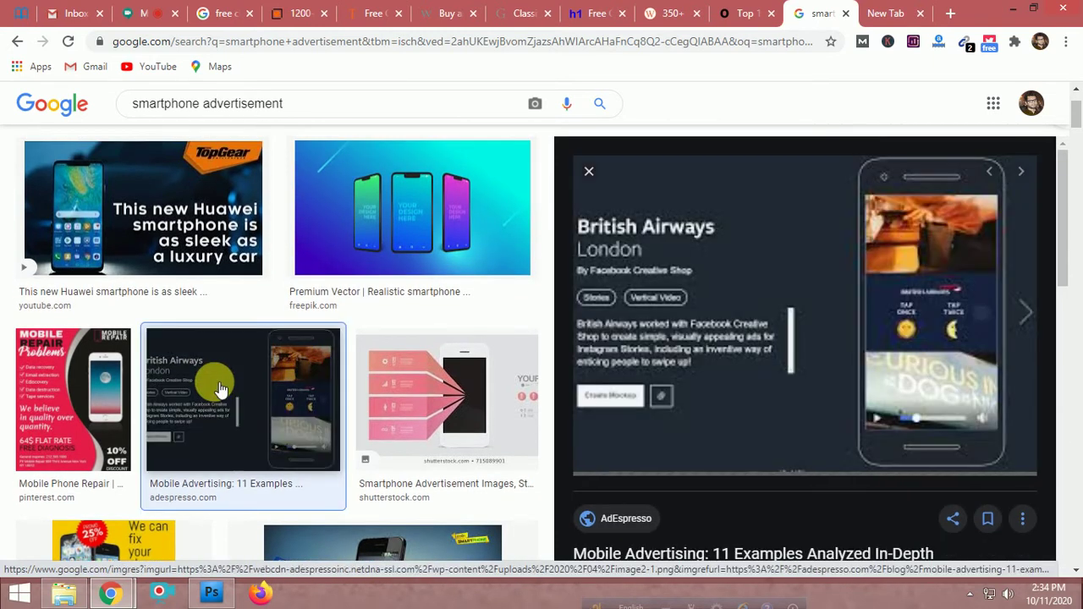
pyautogui.scroll(-4, 219, 388)
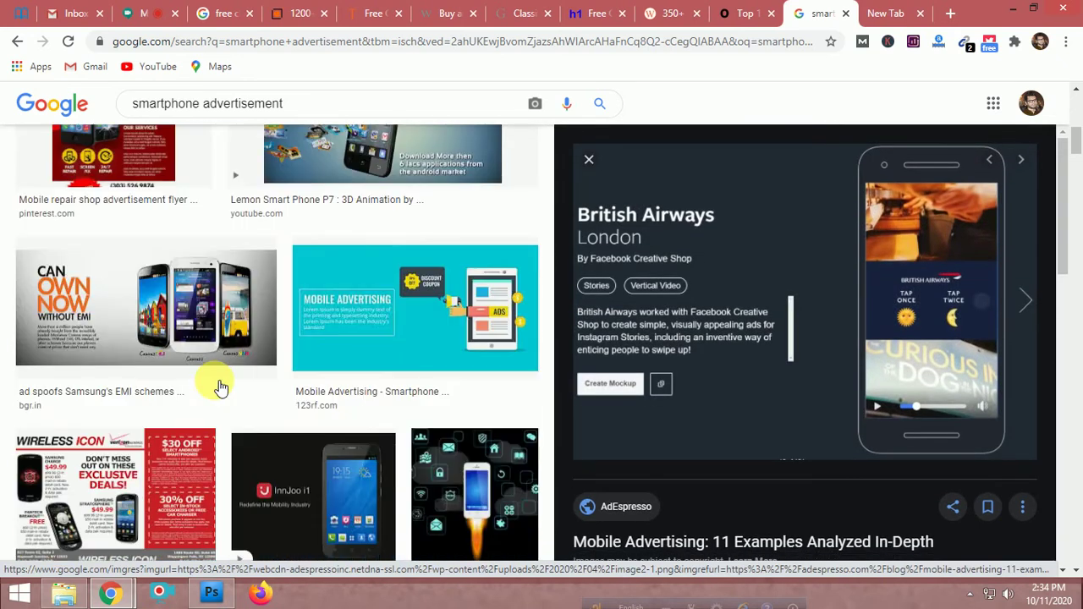
pyautogui.scroll(-6, 214, 380)
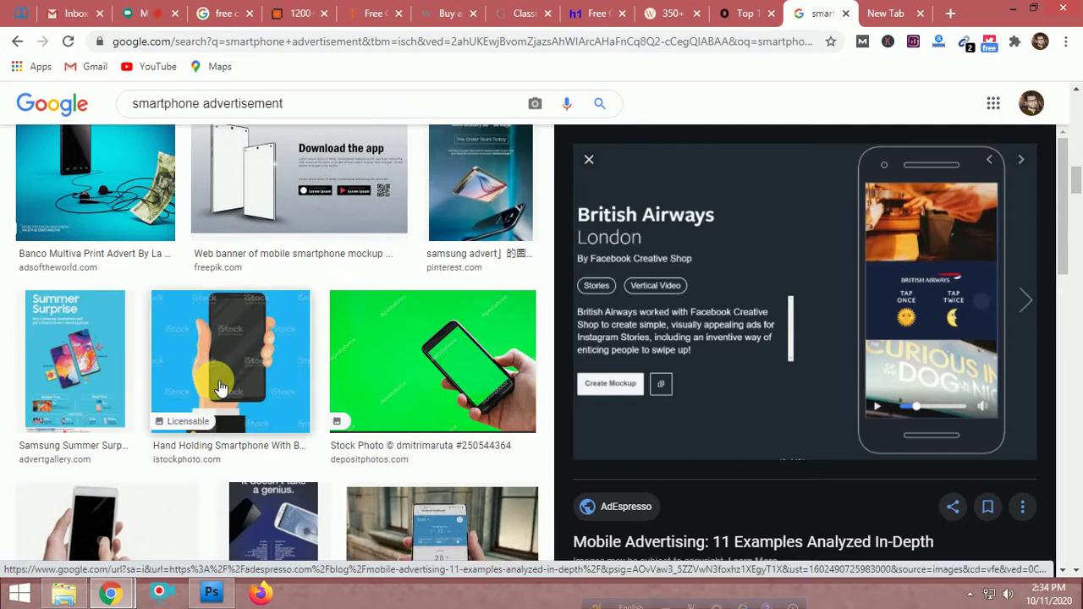
pyautogui.scroll(-5, 218, 388)
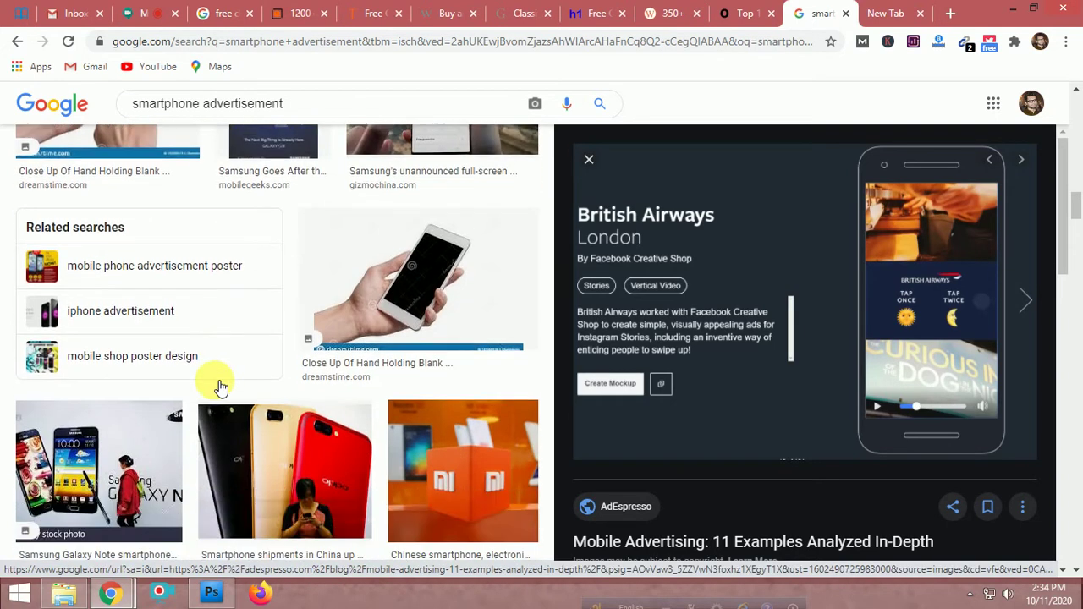
pyautogui.scroll(-1, 218, 387)
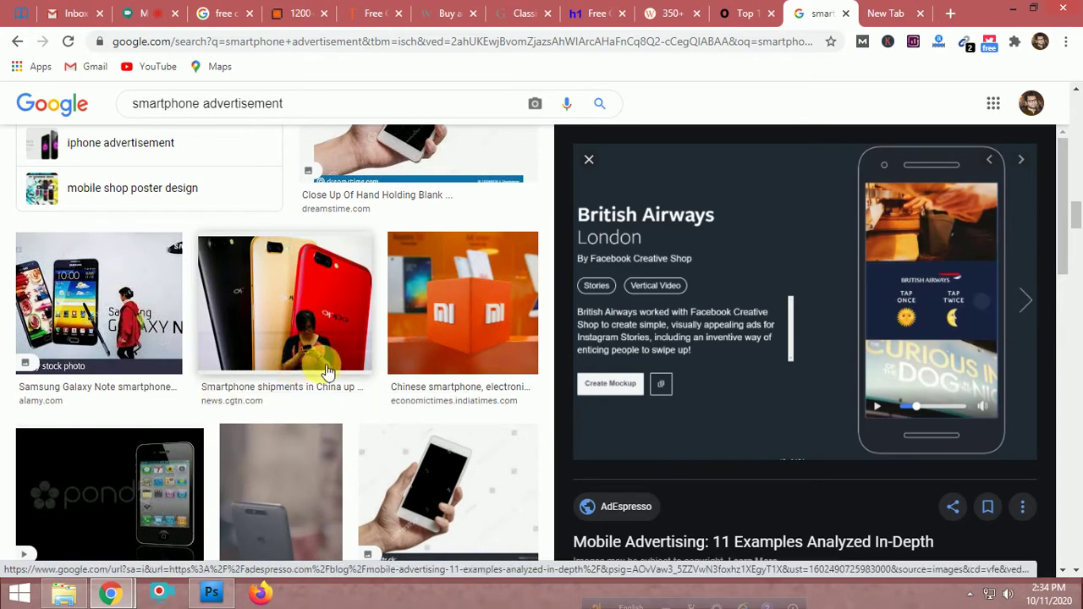
pyautogui.scroll(3, 345, 427)
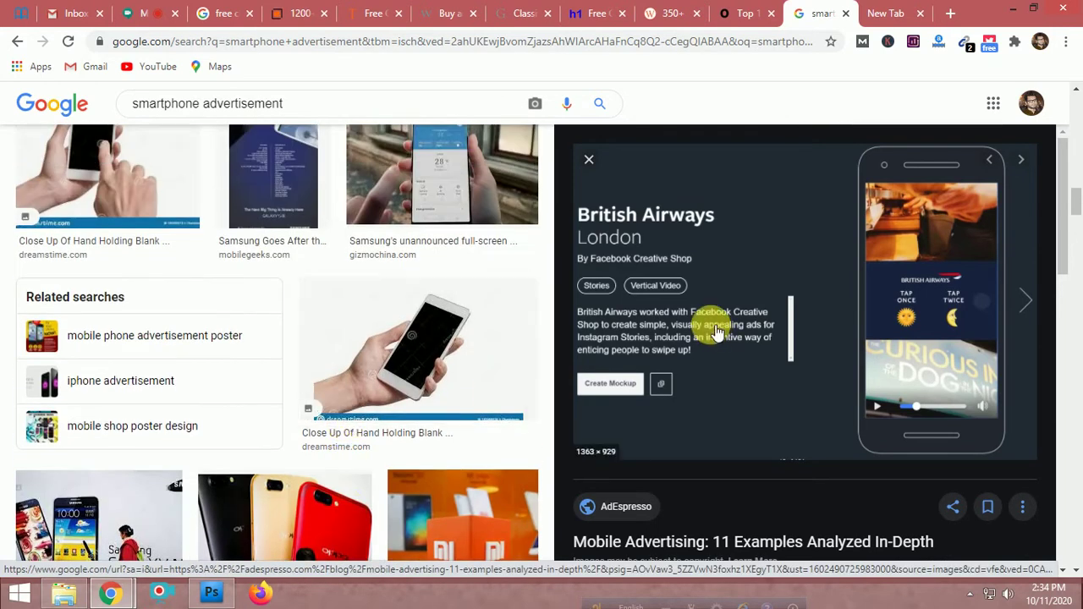
pyautogui.scroll(-10, 331, 326)
pyautogui.scroll(5, 334, 332)
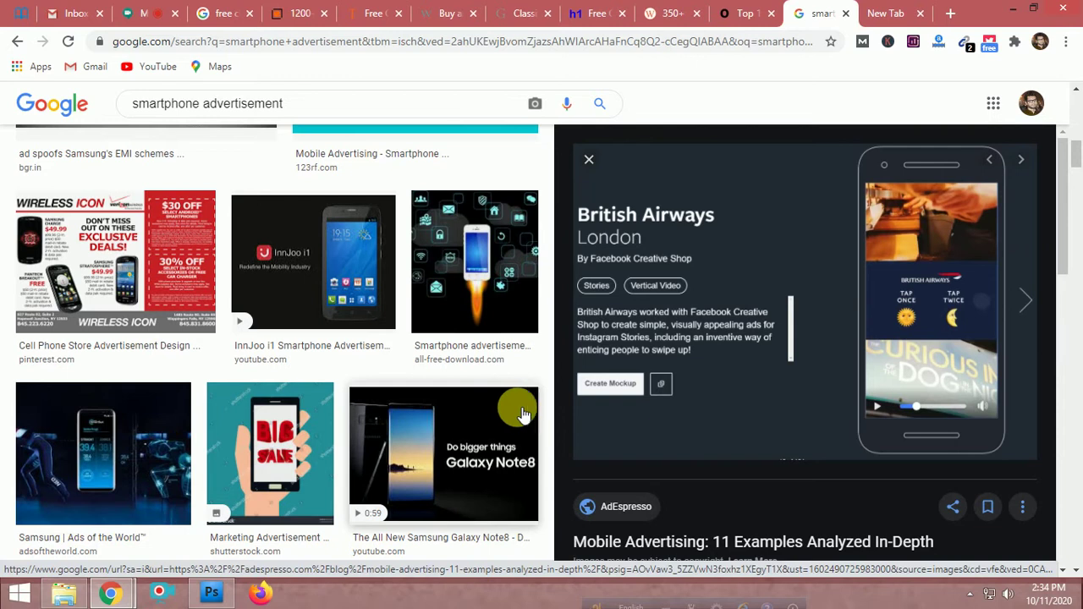
pyautogui.scroll(-3, 523, 411)
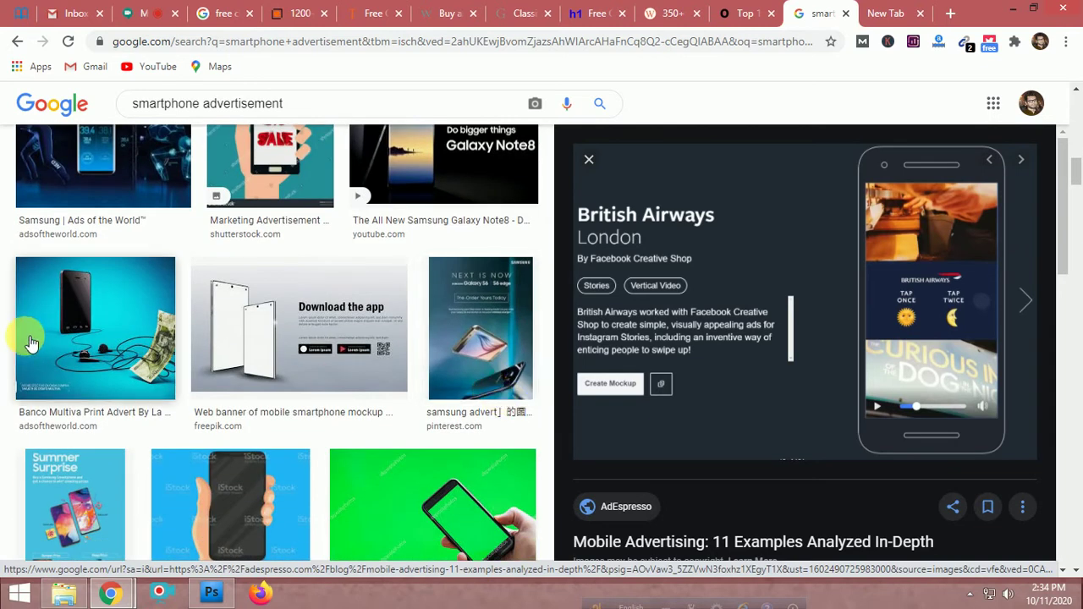
pyautogui.scroll(-1, 542, 362)
pyautogui.scroll(-7, 1016, 314)
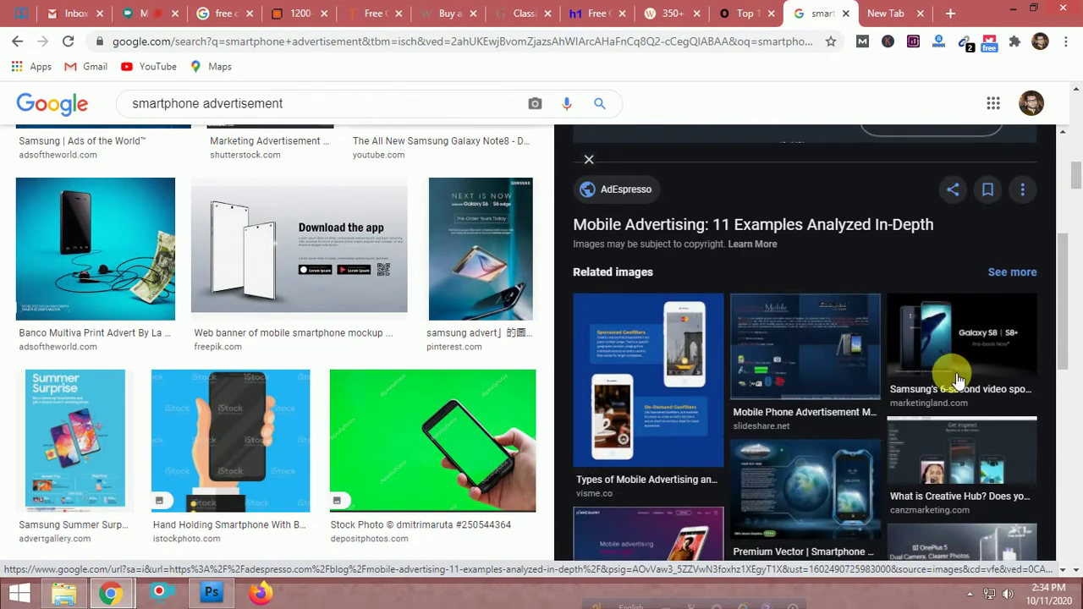
pyautogui.scroll(-3, 838, 402)
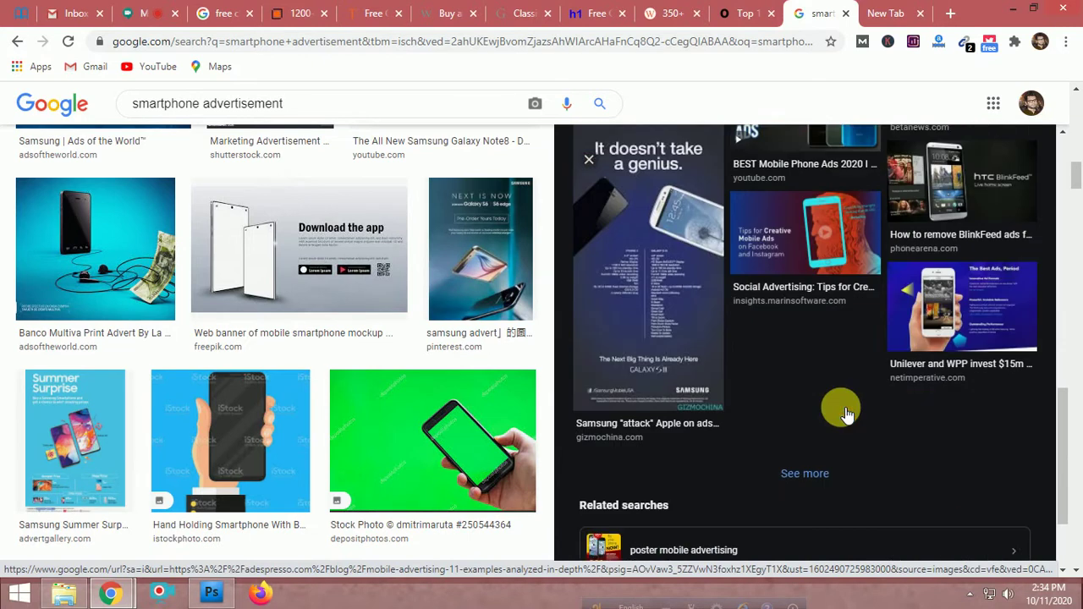
pyautogui.scroll(6, 825, 426)
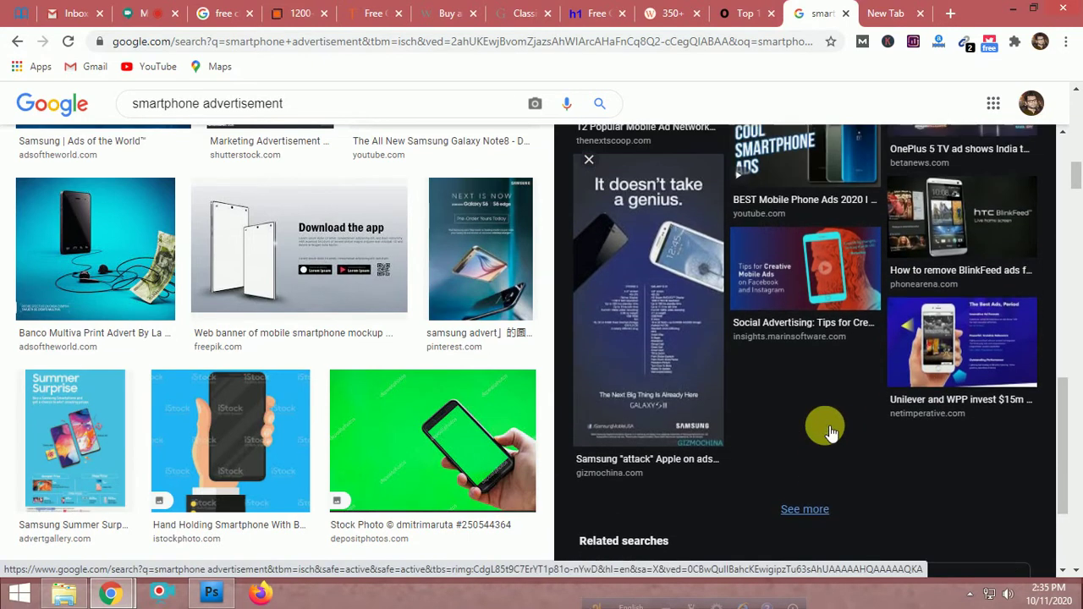
pyautogui.scroll(4, 825, 426)
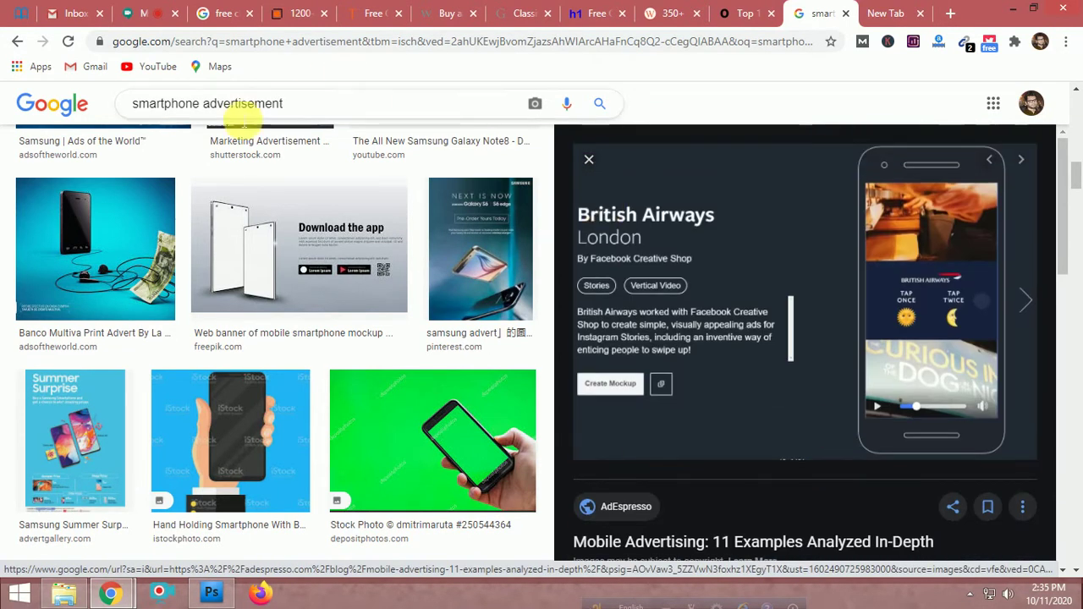
# Delete 'advertisement' from the query to search images for 'smartphone' and browse the results
pyautogui.moveTo(202, 103); pyautogui.dragTo(314, 108)
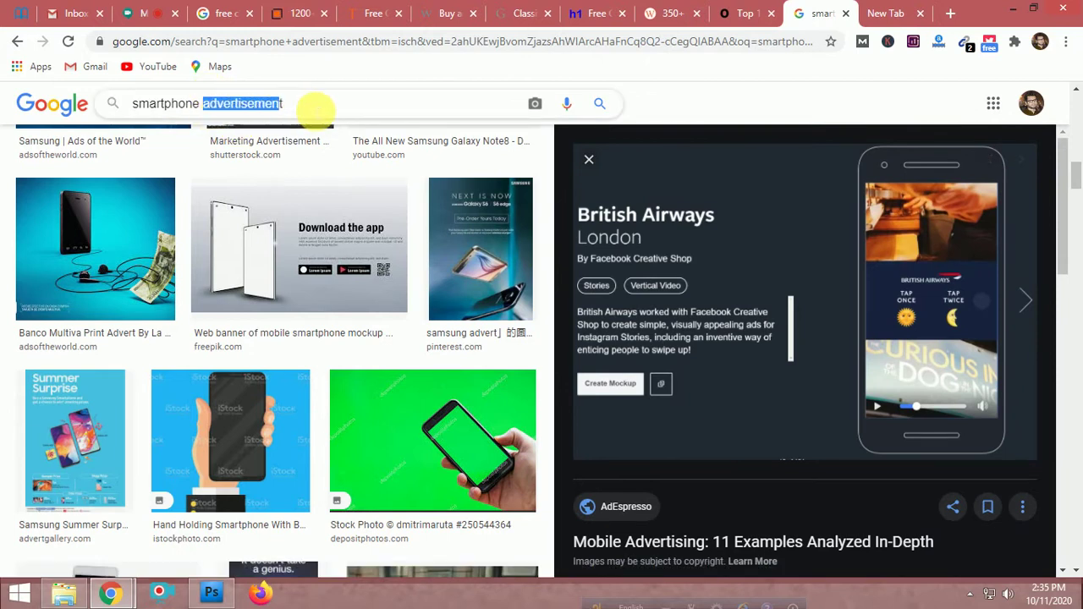
pyautogui.press('BackSpace')
pyautogui.press('Return')
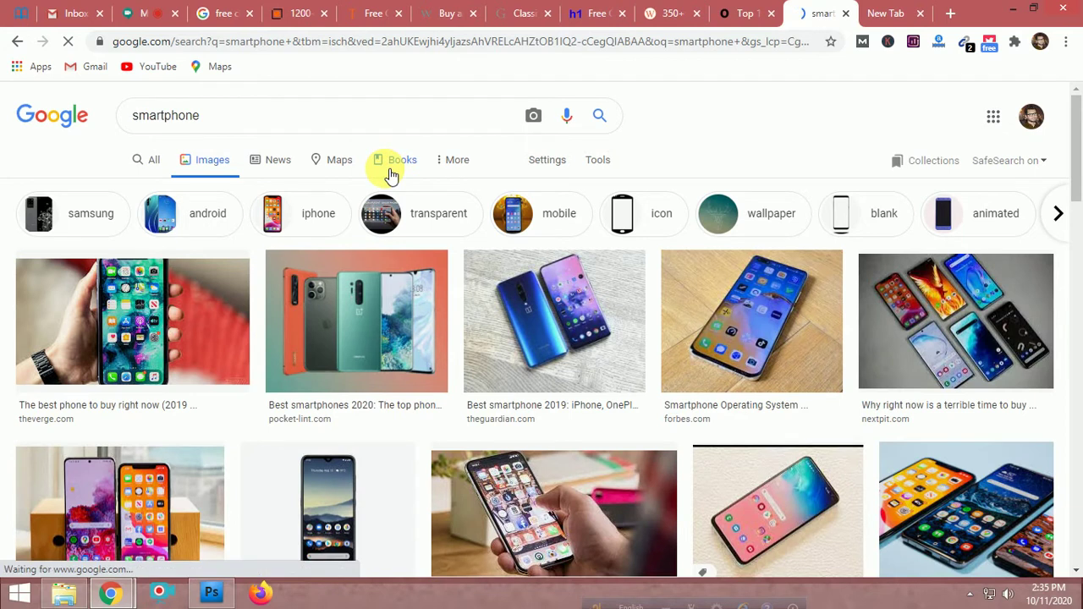
pyautogui.scroll(-2, 391, 174)
pyautogui.scroll(-2, 391, 173)
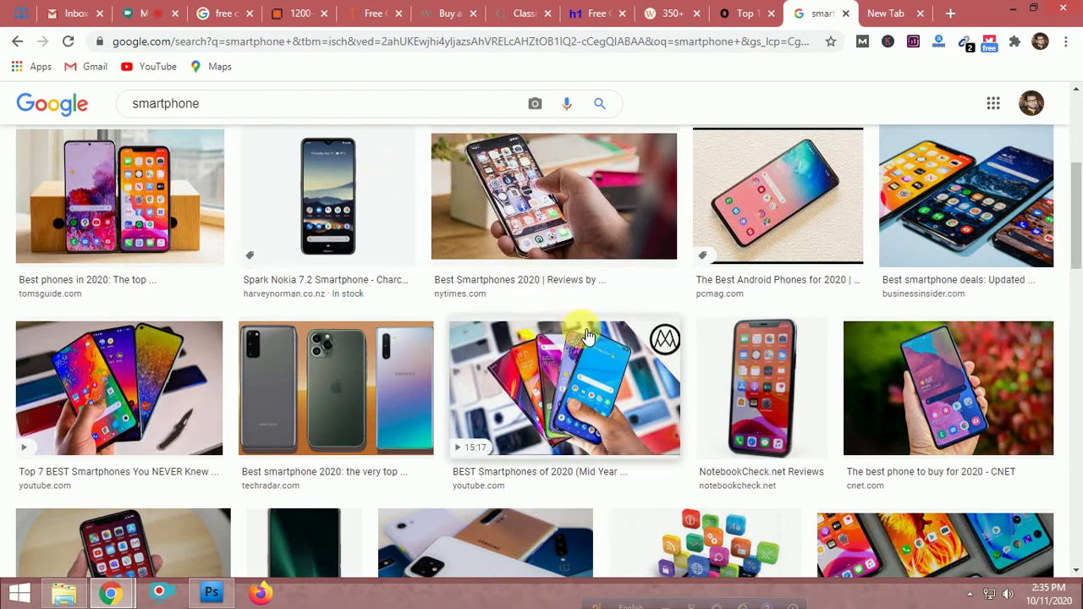
pyautogui.scroll(4, 583, 332)
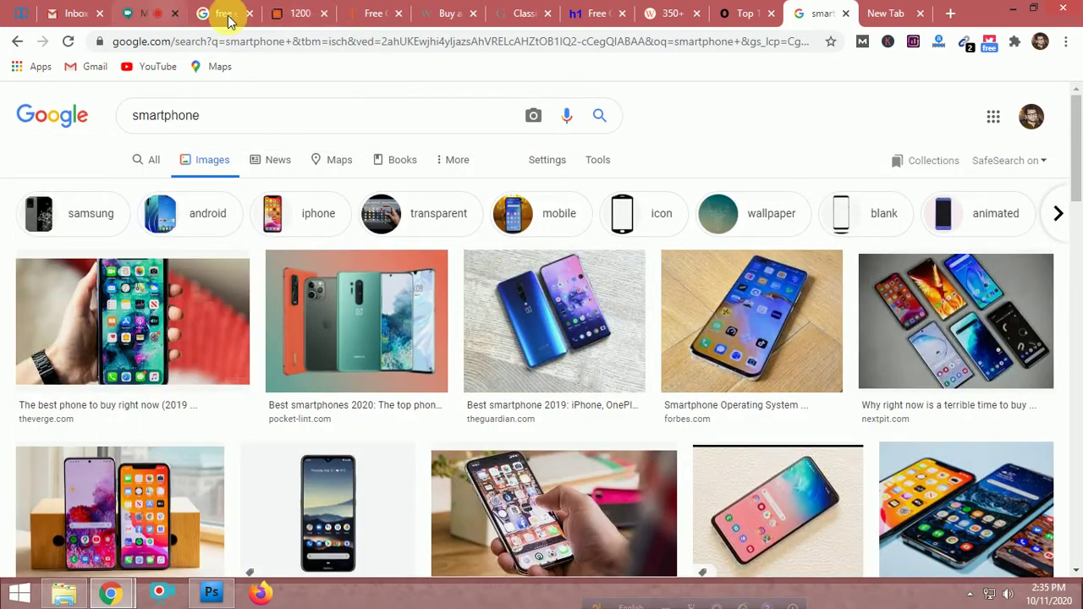
# Load the PriyoShop website in the new tab and close the leftover research tabs
pyautogui.click(896, 17)
pyautogui.click(659, 44)
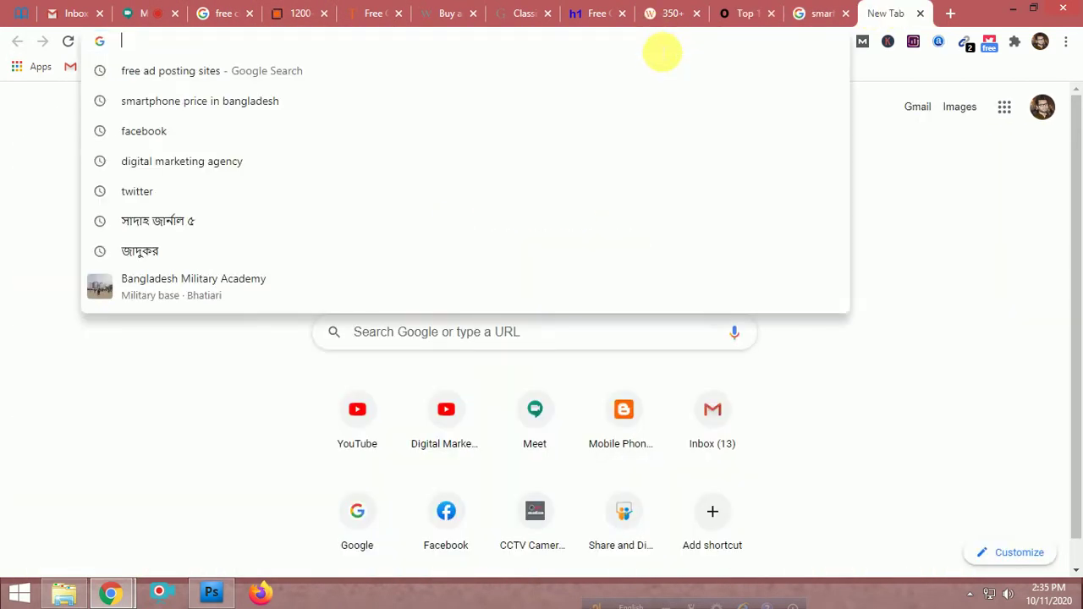
pyautogui.write('pri')
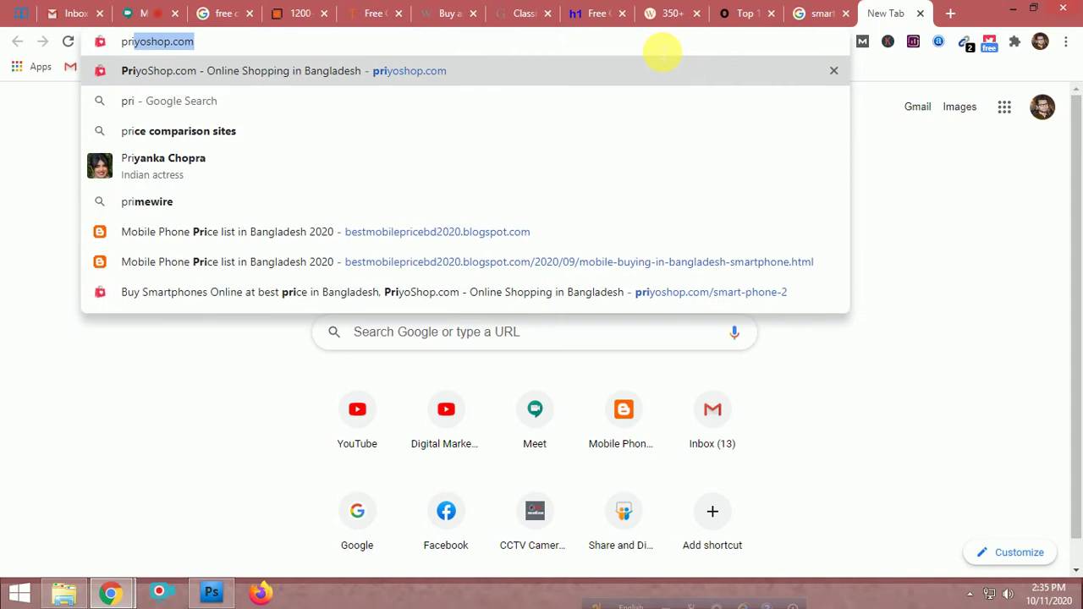
pyautogui.press('Return')
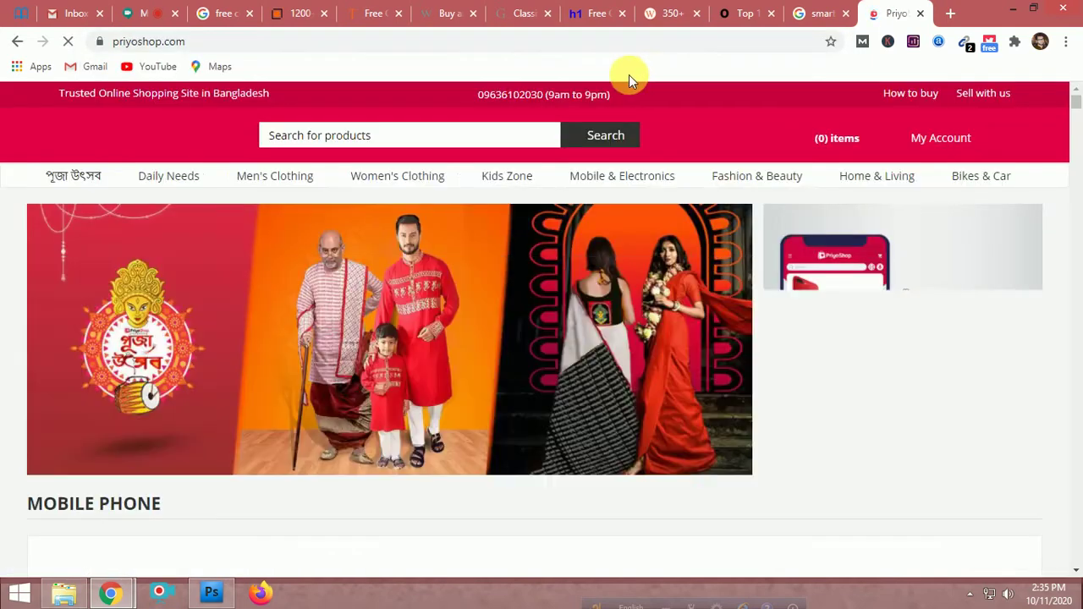
pyautogui.click(696, 14)
pyautogui.click(696, 14)
pyautogui.click(697, 14)
# Open the Huawei P40 Pro (5G) product page and select its full product title
pyautogui.scroll(-5, 528, 312)
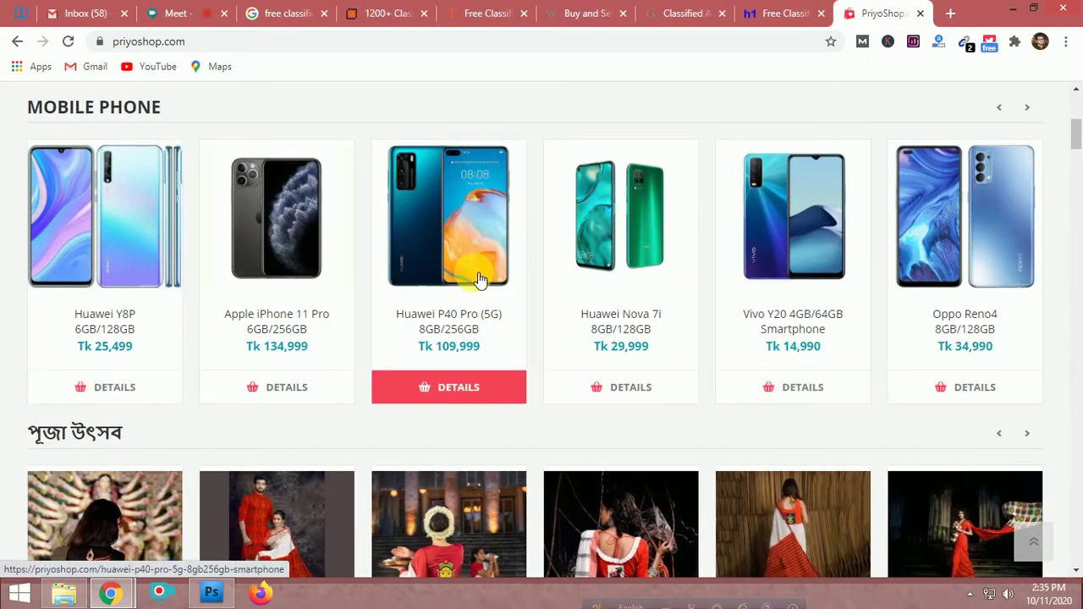
pyautogui.scroll(-2, 475, 280)
pyautogui.scroll(-5, 472, 278)
pyautogui.scroll(10, 472, 278)
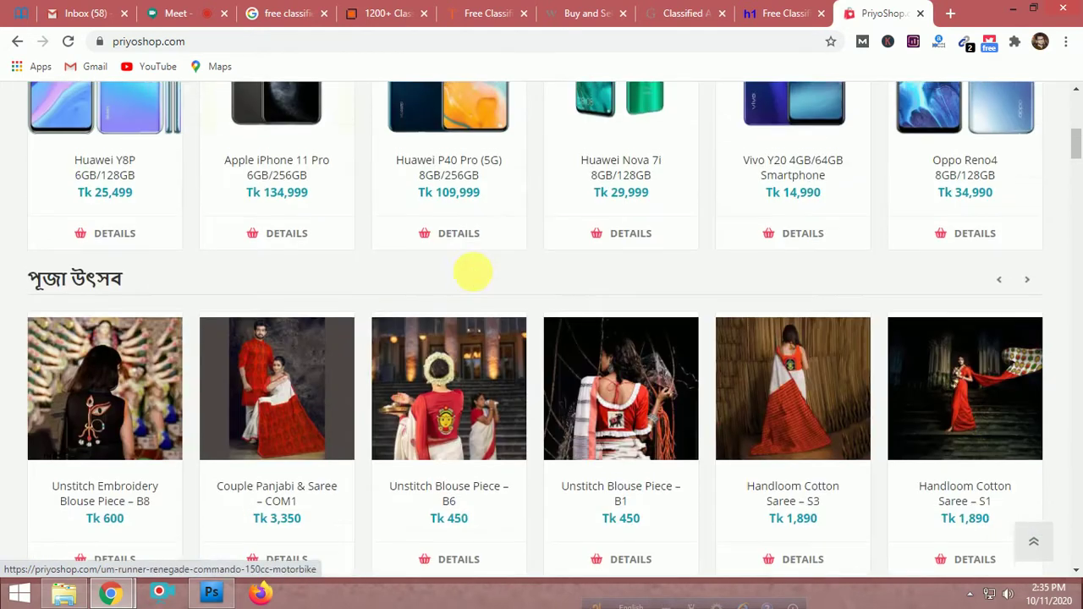
pyautogui.scroll(-3, 478, 279)
pyautogui.click(478, 279)
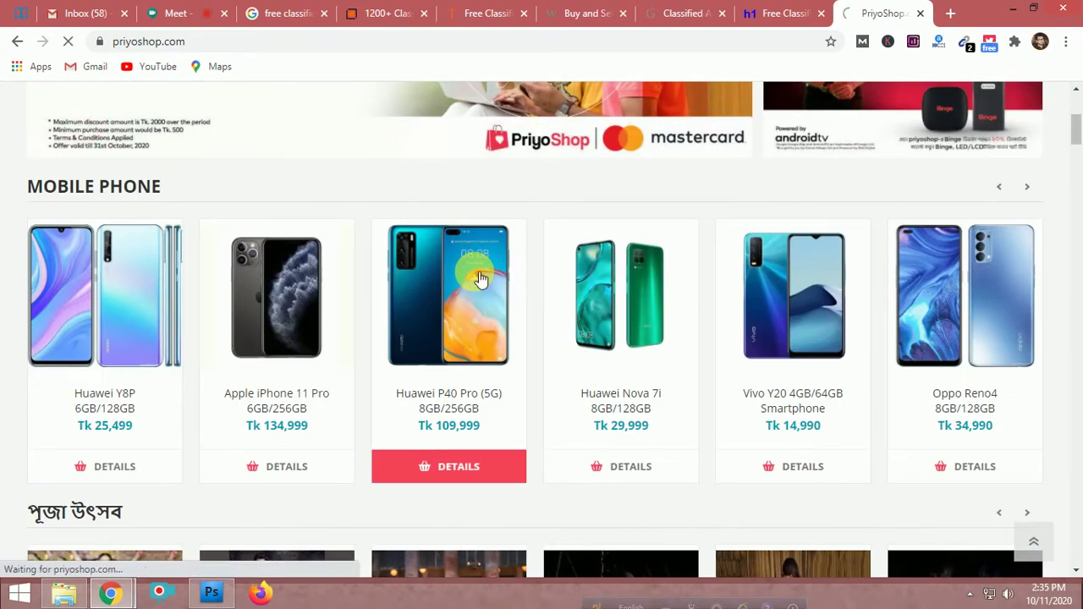
pyautogui.scroll(-6, 478, 279)
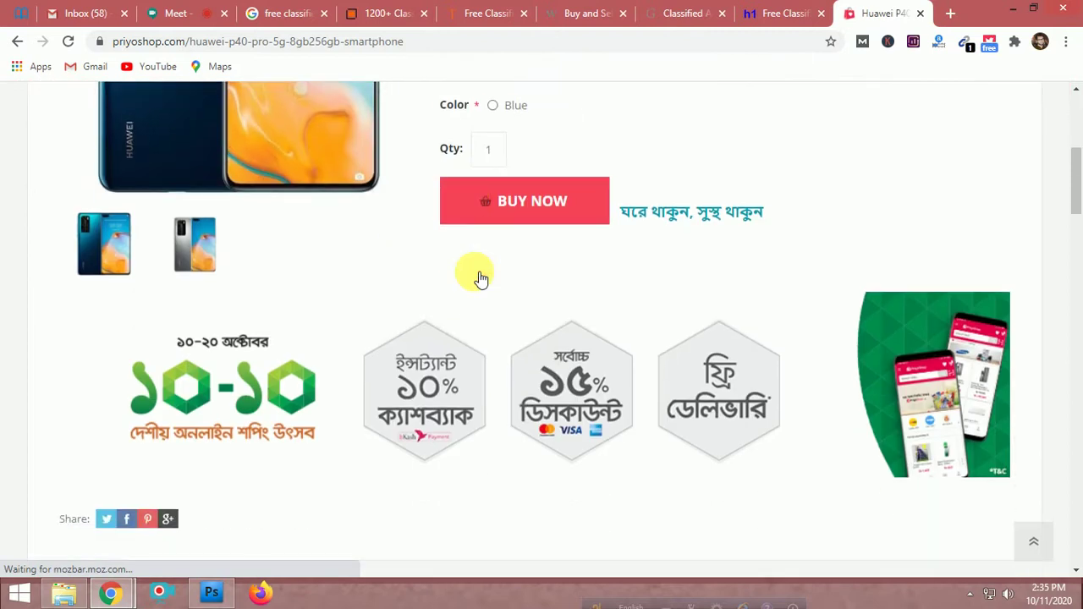
pyautogui.scroll(6, 478, 279)
pyautogui.rightClick(333, 298)
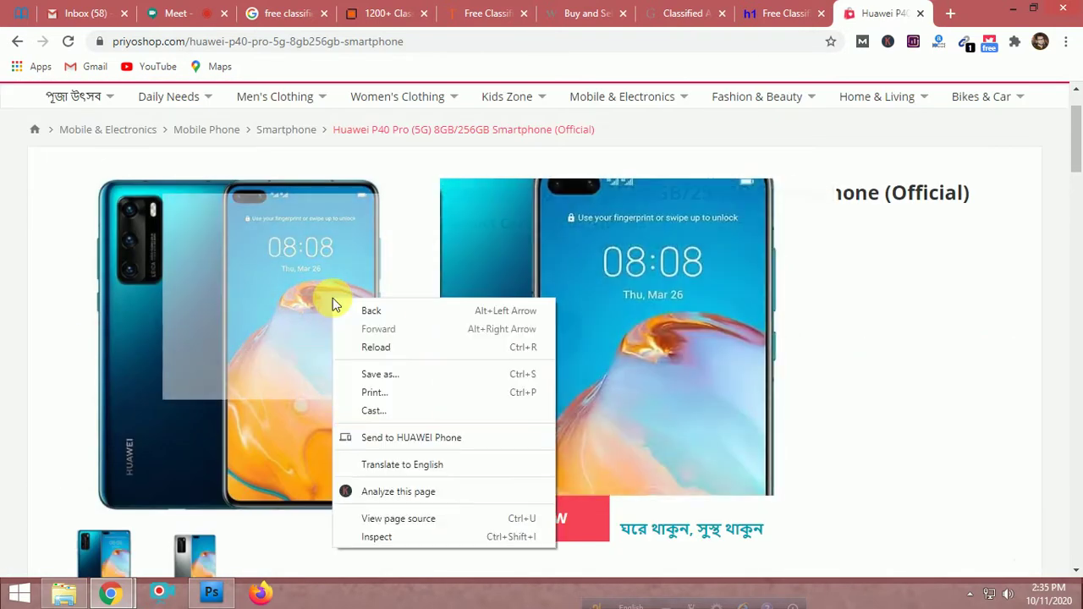
pyautogui.scroll(-3, 122, 486)
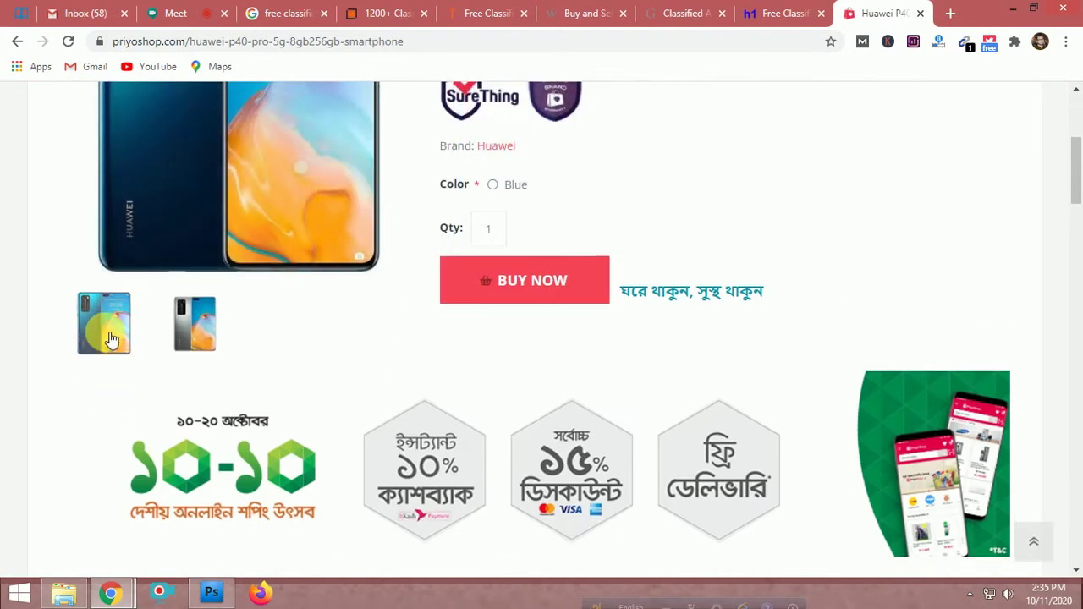
pyautogui.scroll(3, 252, 324)
pyautogui.rightClick(220, 385)
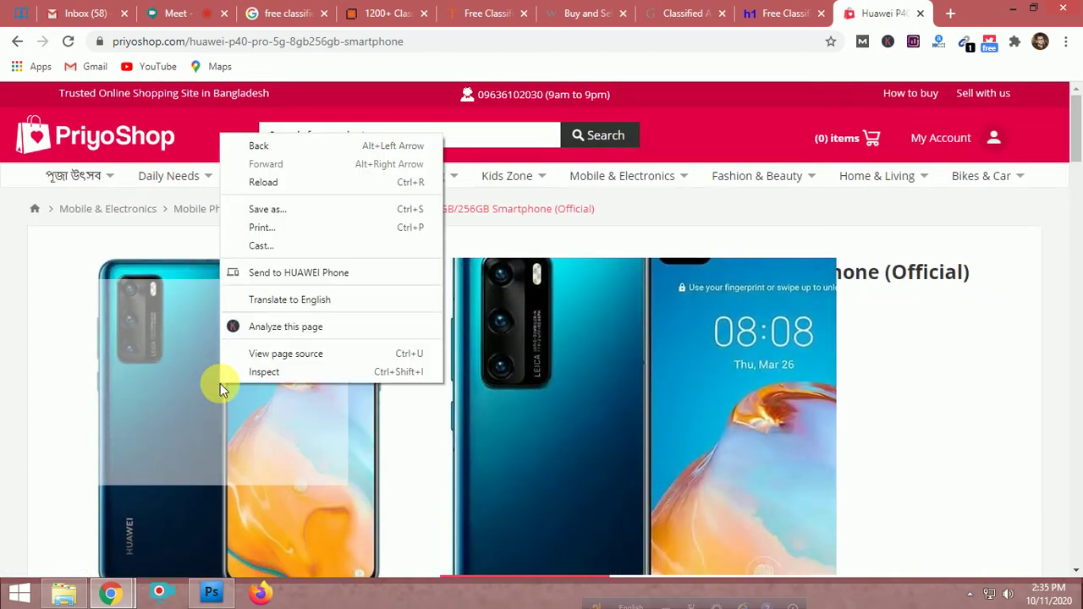
pyautogui.click(41, 260)
pyautogui.tripleClick(922, 275)
pyautogui.hotkey('ctrl', 'c')
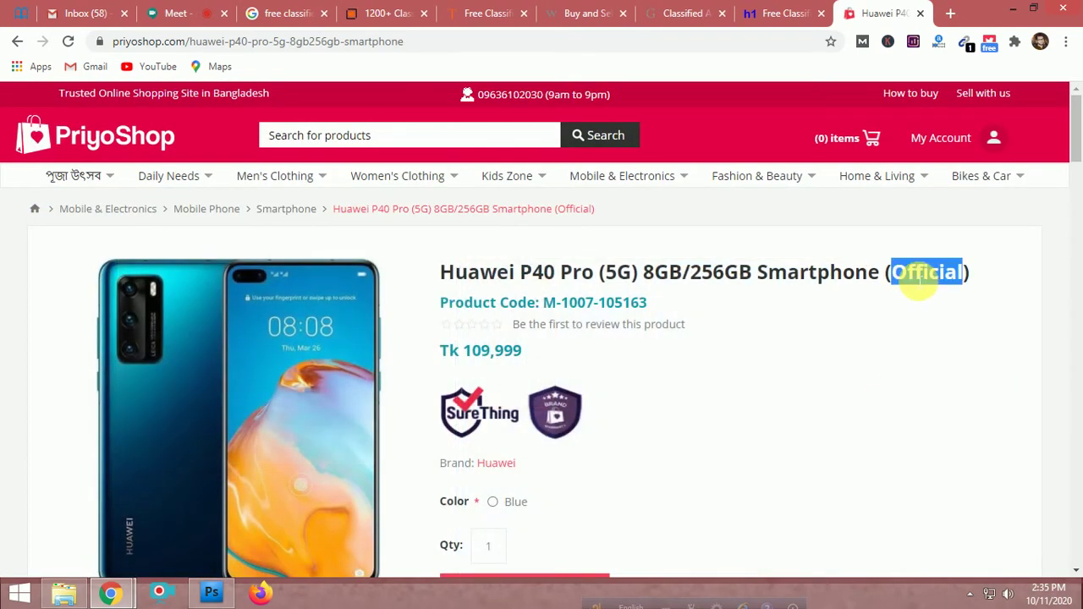
# Google the pasted product title in a new tab, removing '(Official)' from the query
pyautogui.click(950, 13)
pyautogui.click(536, 50)
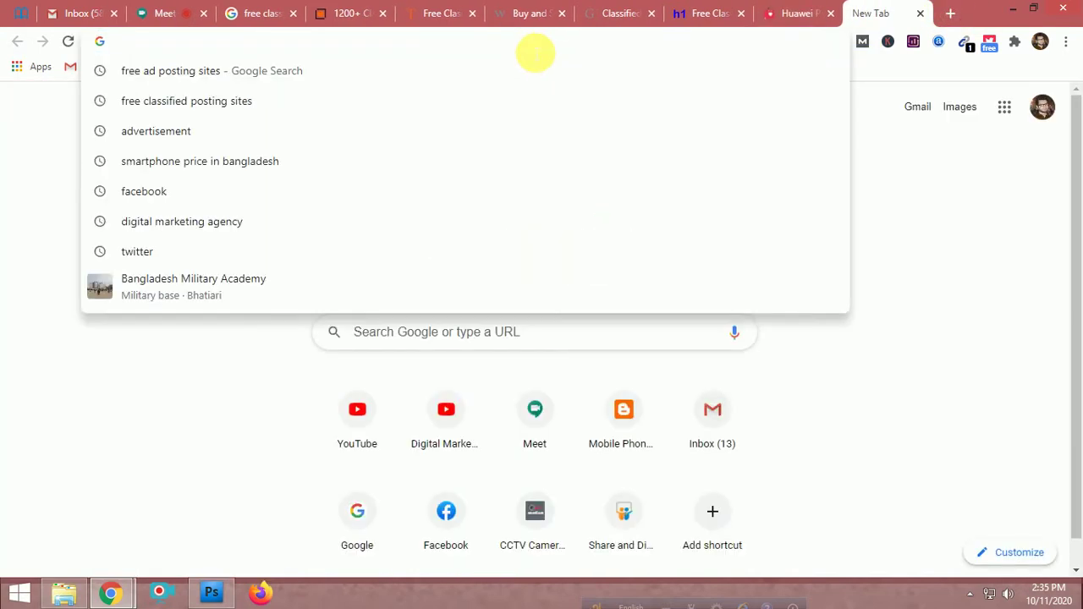
pyautogui.hotkey('ctrl', 'v')
pyautogui.press('Return')
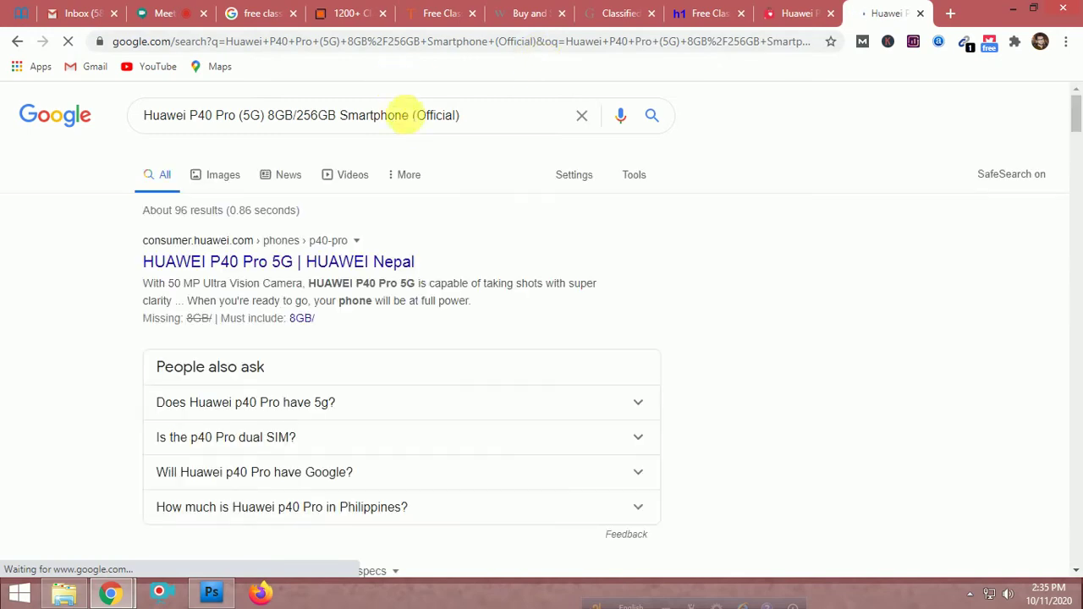
pyautogui.moveTo(410, 116); pyautogui.dragTo(461, 116)
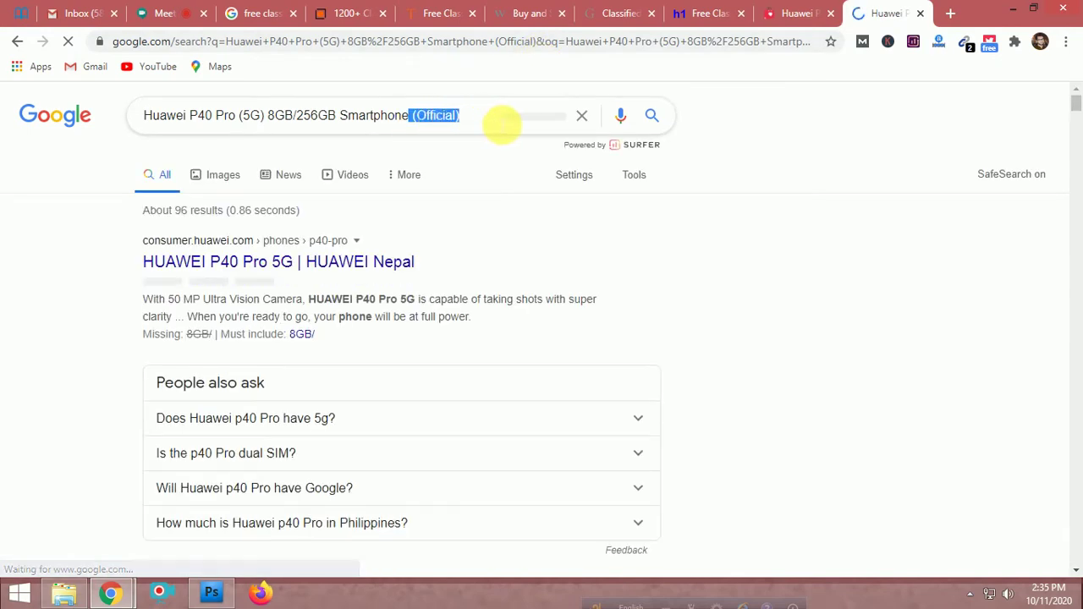
pyautogui.press('BackSpace')
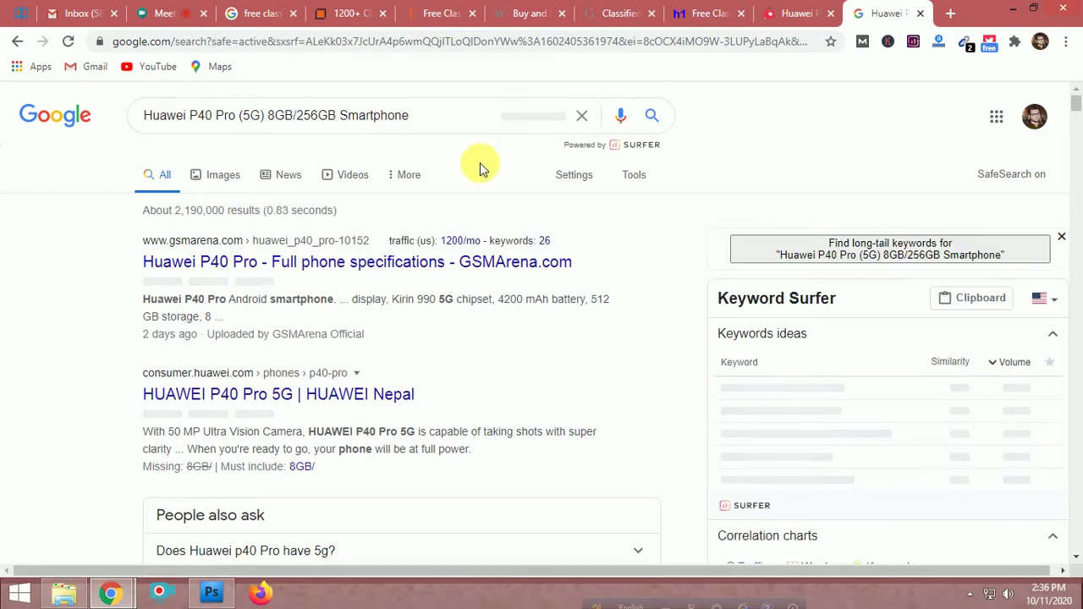
# Switch to image results and preview the Amazon.in Huawei P40 Pro photo
pyautogui.click(225, 178)
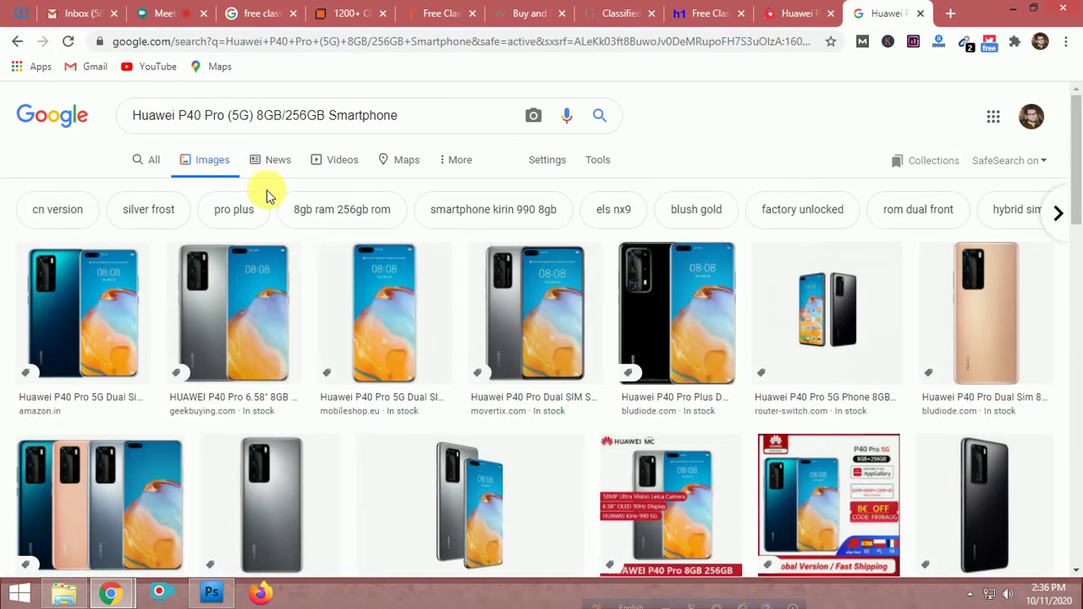
pyautogui.click(111, 332)
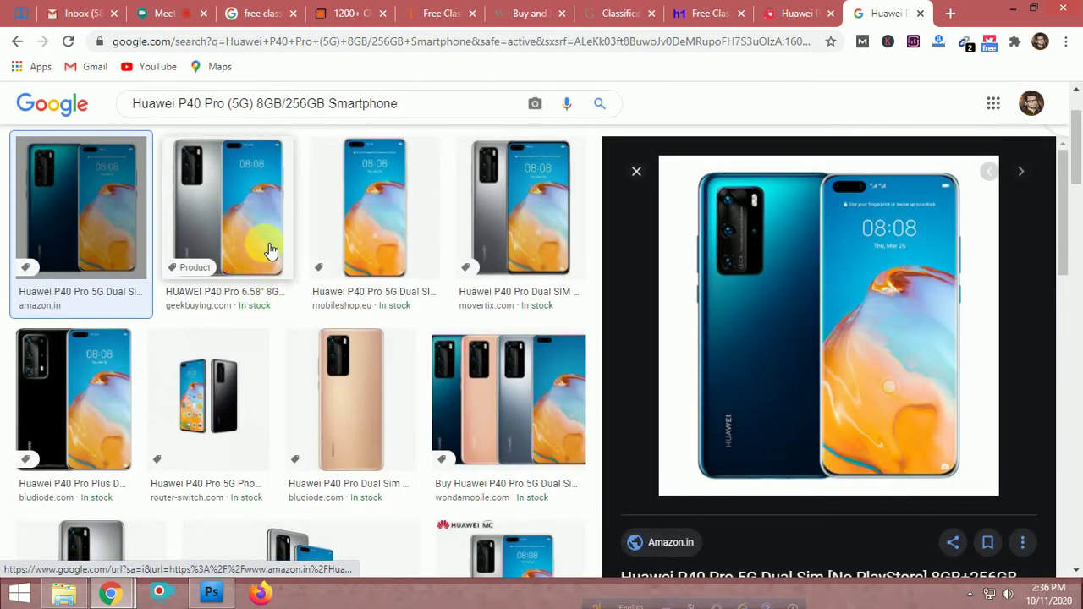
pyautogui.scroll(-4, 474, 212)
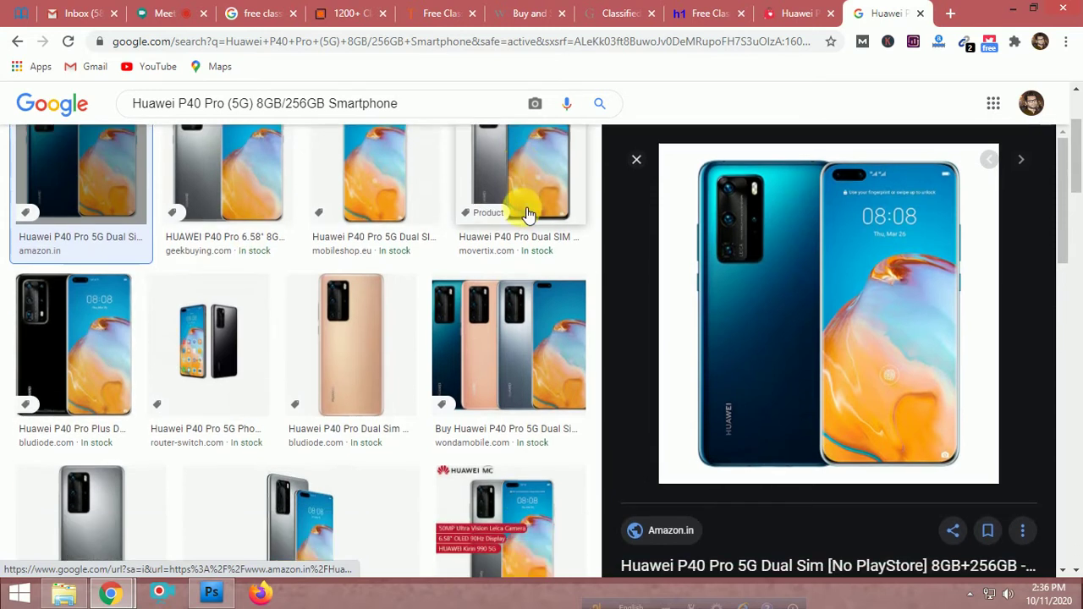
pyautogui.scroll(4, 232, 389)
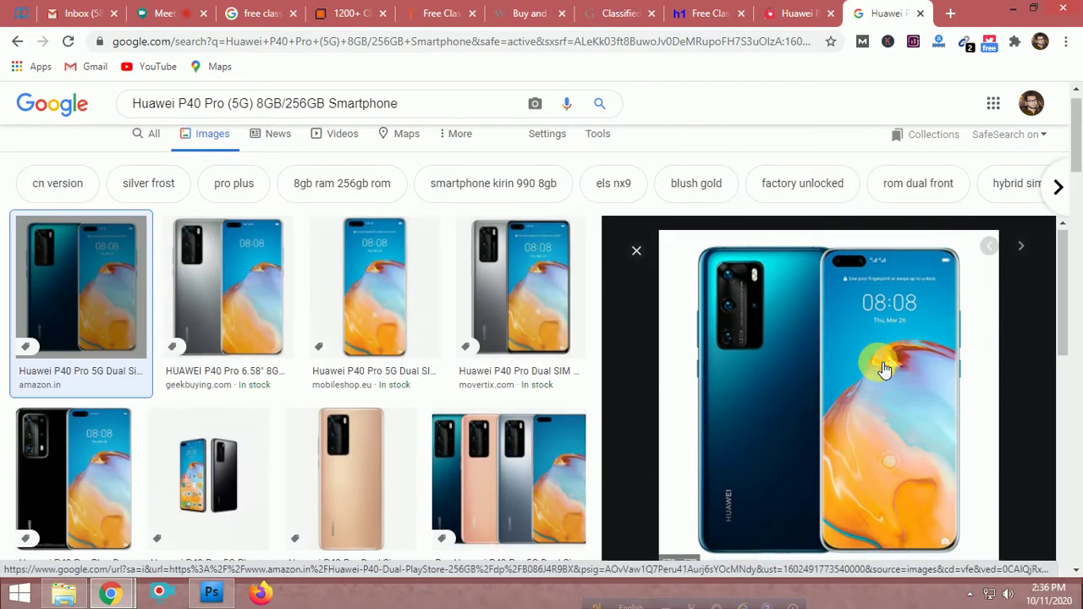
pyautogui.scroll(-1, 883, 370)
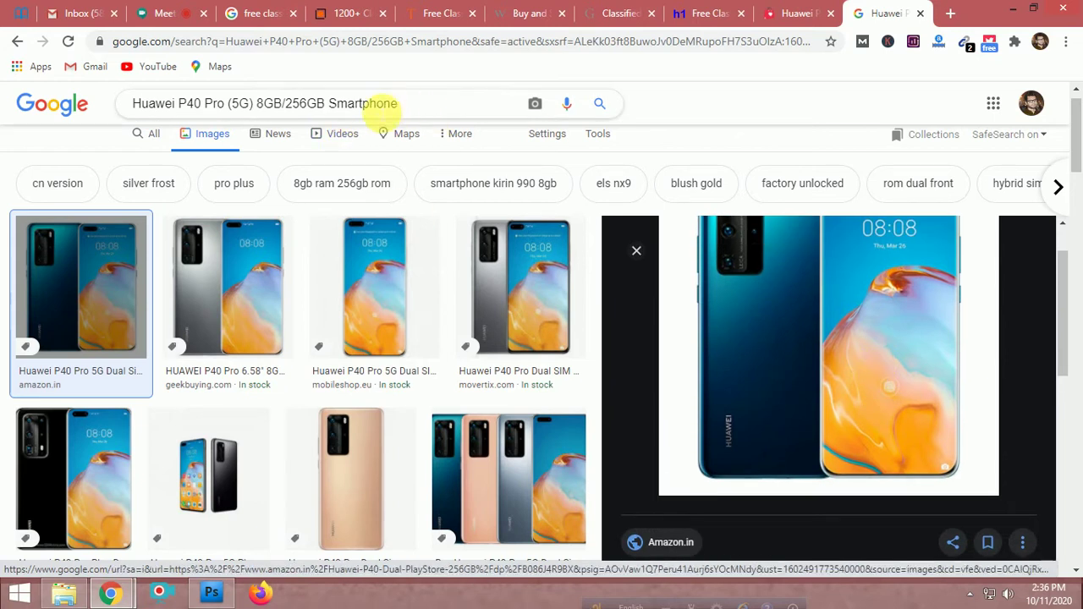
# Change the query to 'Huawei P40 Pro png' and run the search
pyautogui.moveTo(231, 103); pyautogui.dragTo(466, 106)
pyautogui.press('BackSpace')
pyautogui.write('png')
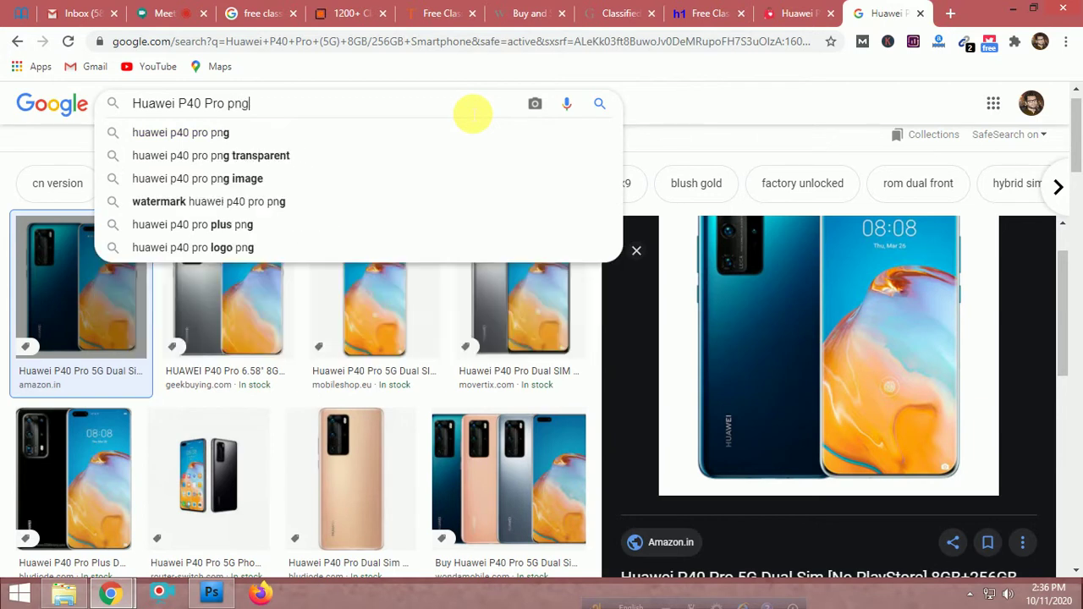
pyautogui.press('Return')
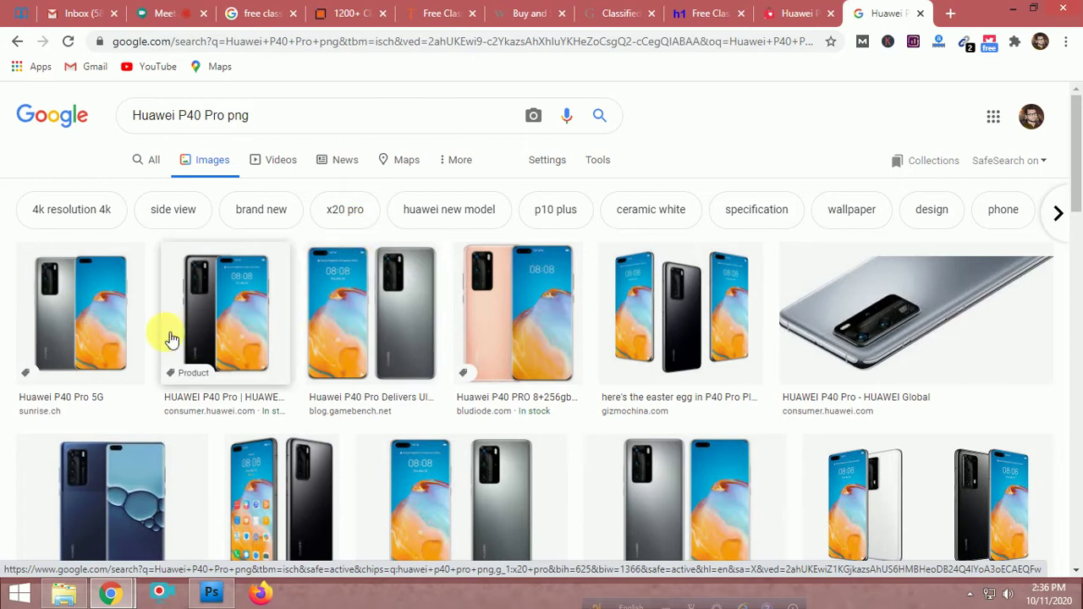
# Open the black P40 Pro PNG full-size in its own tab and choose Save image as
pyautogui.click(84, 338)
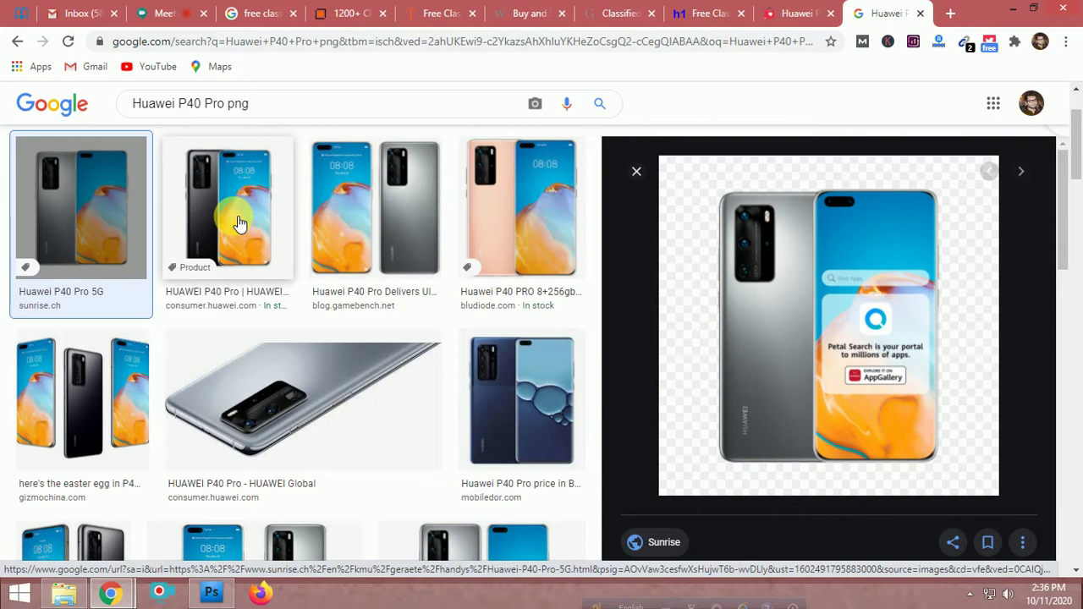
pyautogui.rightClick(825, 290)
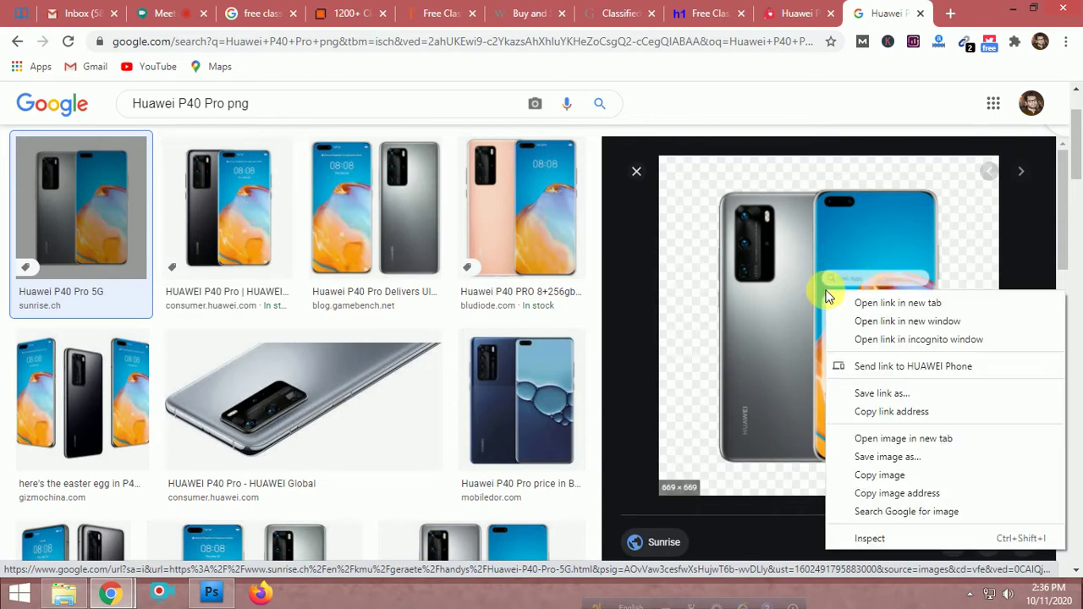
pyautogui.click(241, 242)
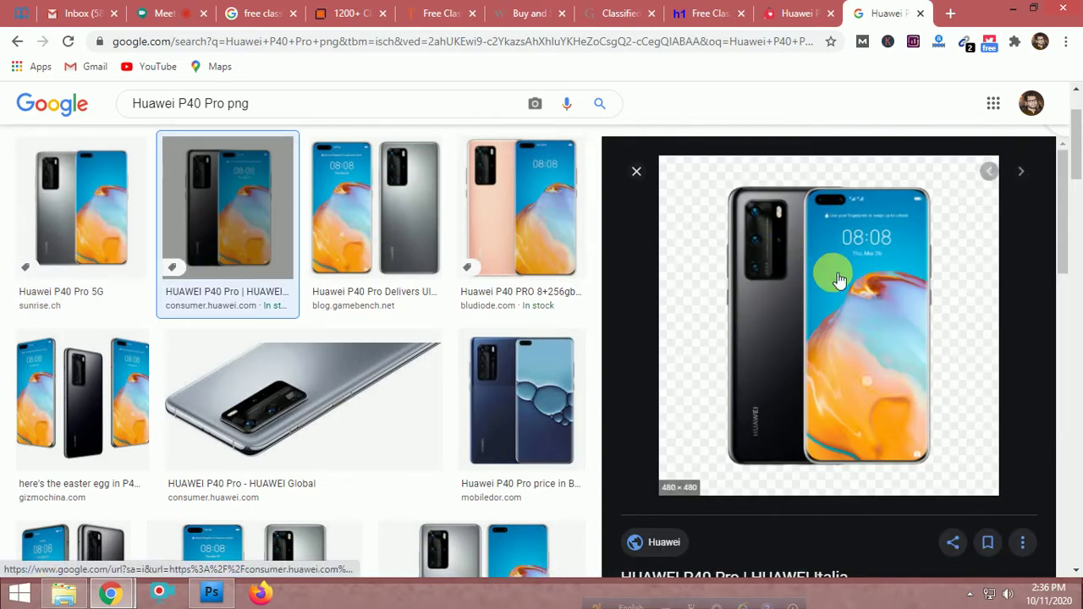
pyautogui.rightClick(835, 274)
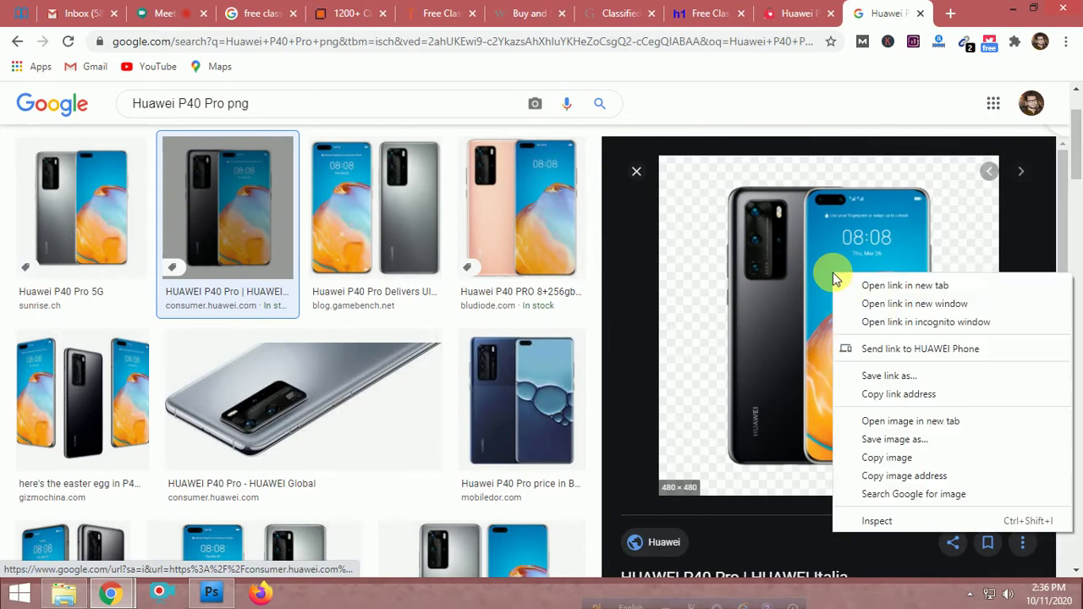
pyautogui.click(914, 421)
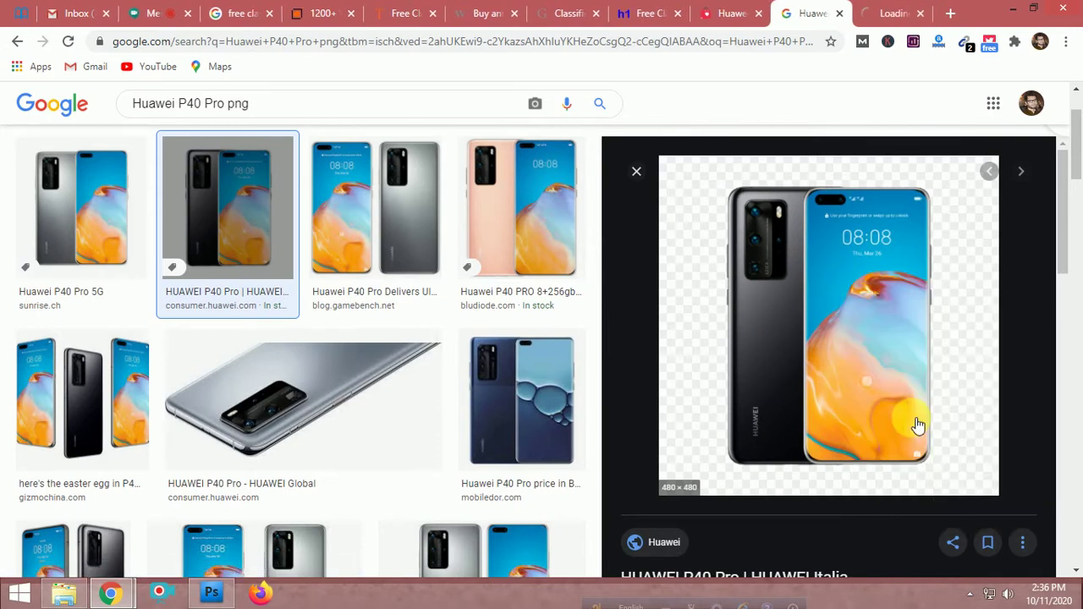
pyautogui.click(881, 15)
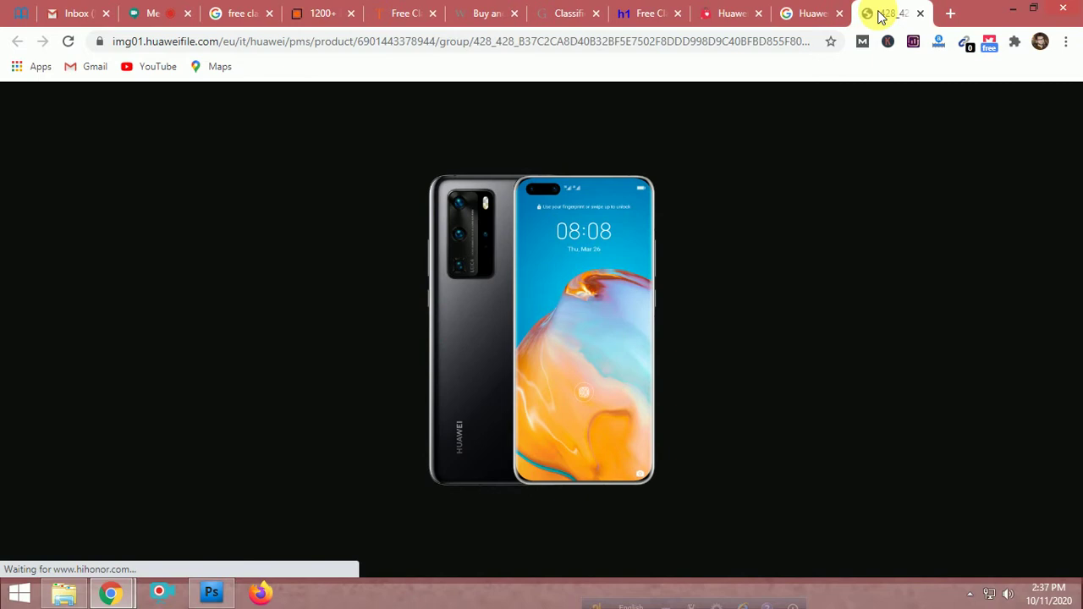
pyautogui.rightClick(488, 265)
pyautogui.click(528, 295)
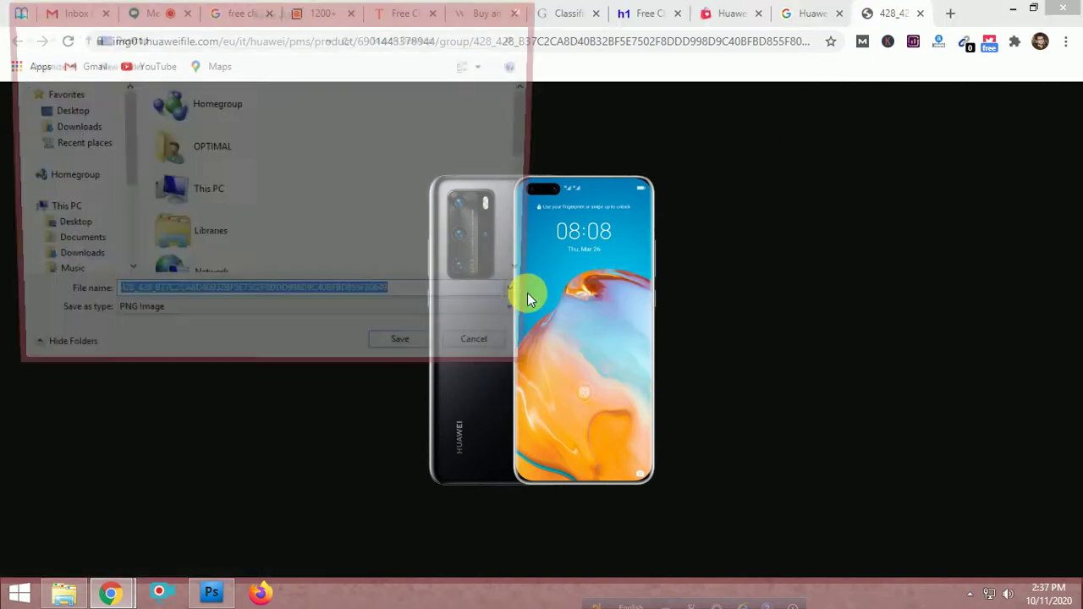
# Save the black P40 Pro PNG to the Desktop and go back to the png results
pyautogui.moveTo(529, 131); pyautogui.dragTo(533, 239)
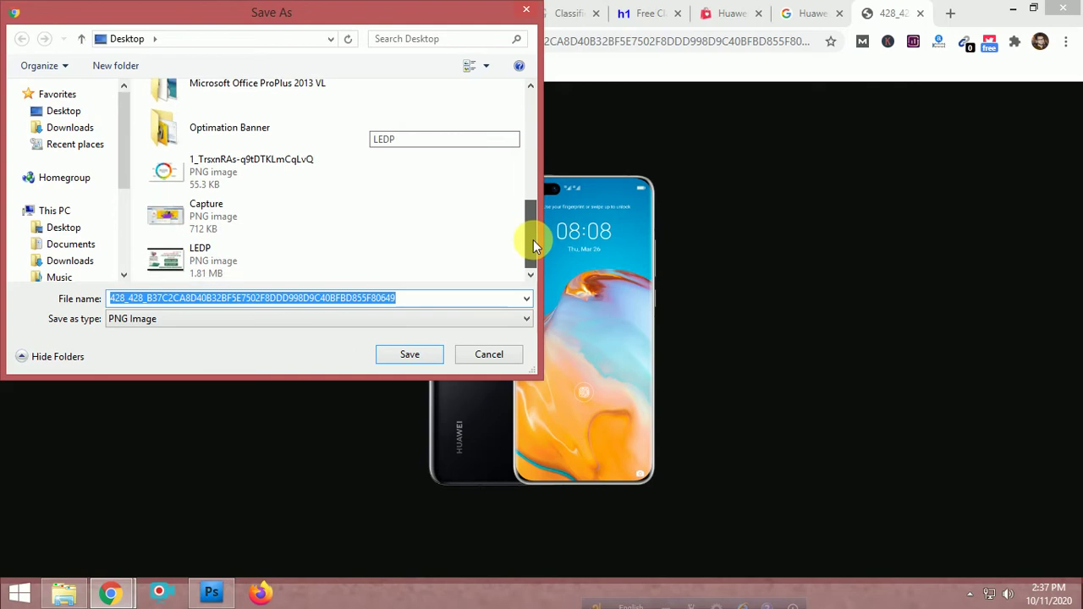
pyautogui.click(408, 356)
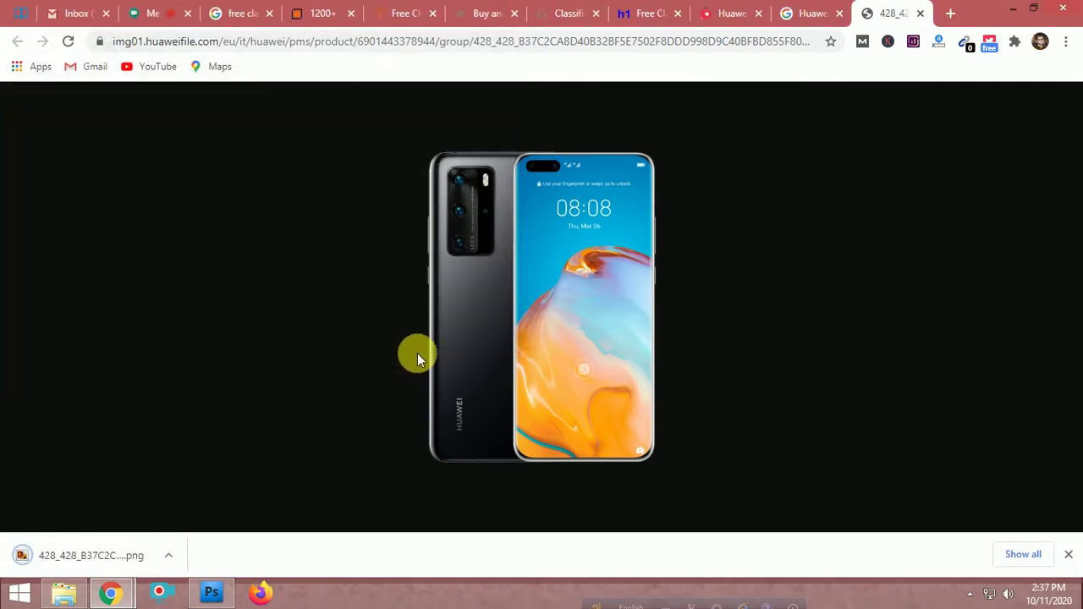
pyautogui.click(800, 13)
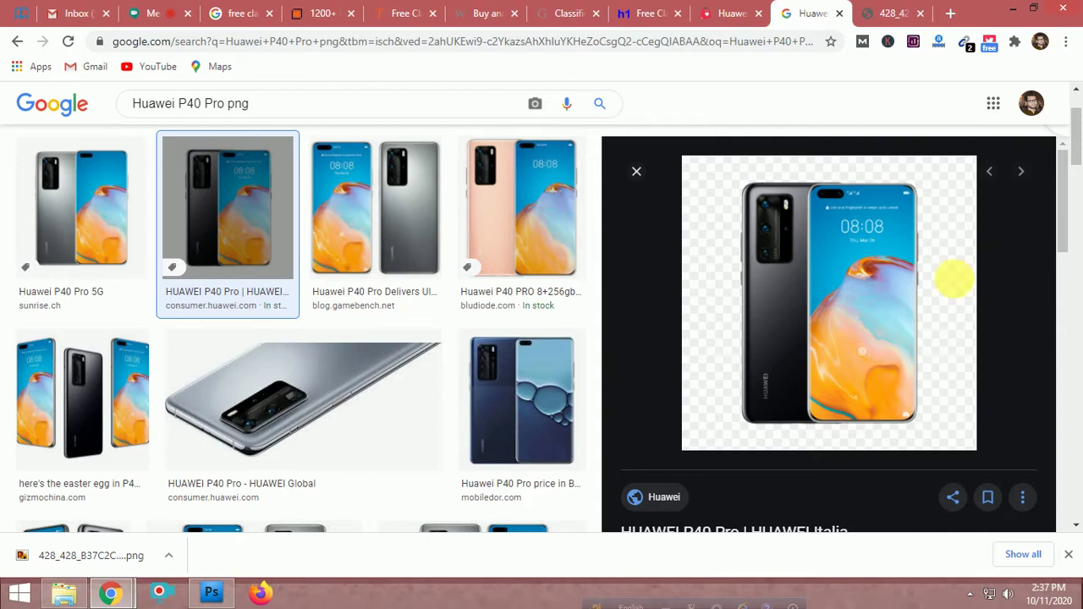
# Search Google Images for 'banner' and browse the banner design results
pyautogui.scroll(2, 242, 355)
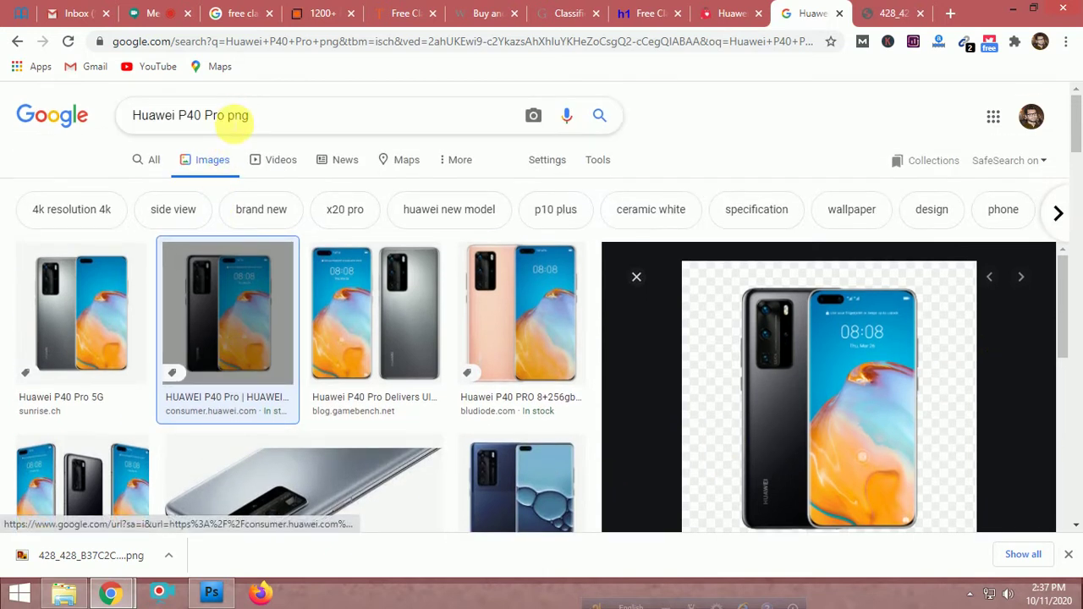
pyautogui.tripleClick(235, 115)
pyautogui.write('banner')
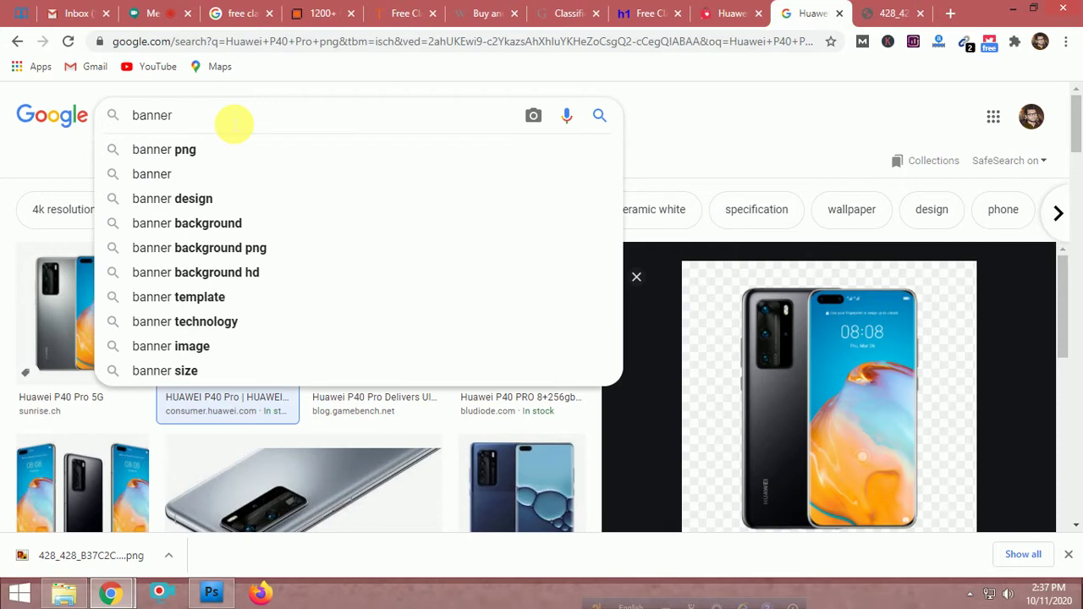
pyautogui.press('Return')
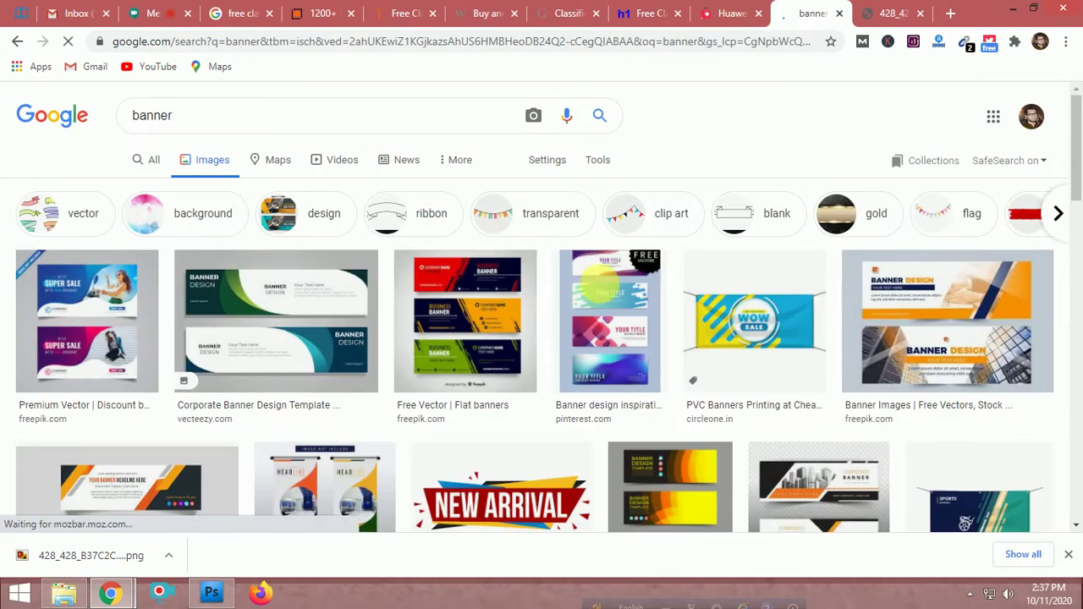
pyautogui.scroll(-3, 605, 288)
pyautogui.scroll(-5, 362, 346)
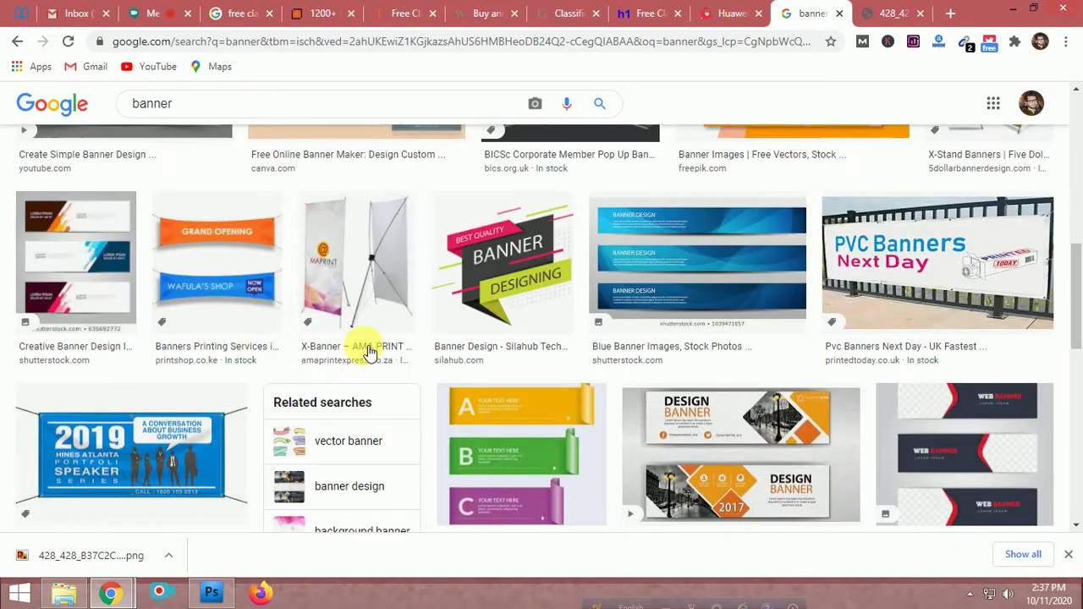
pyautogui.scroll(-5, 335, 368)
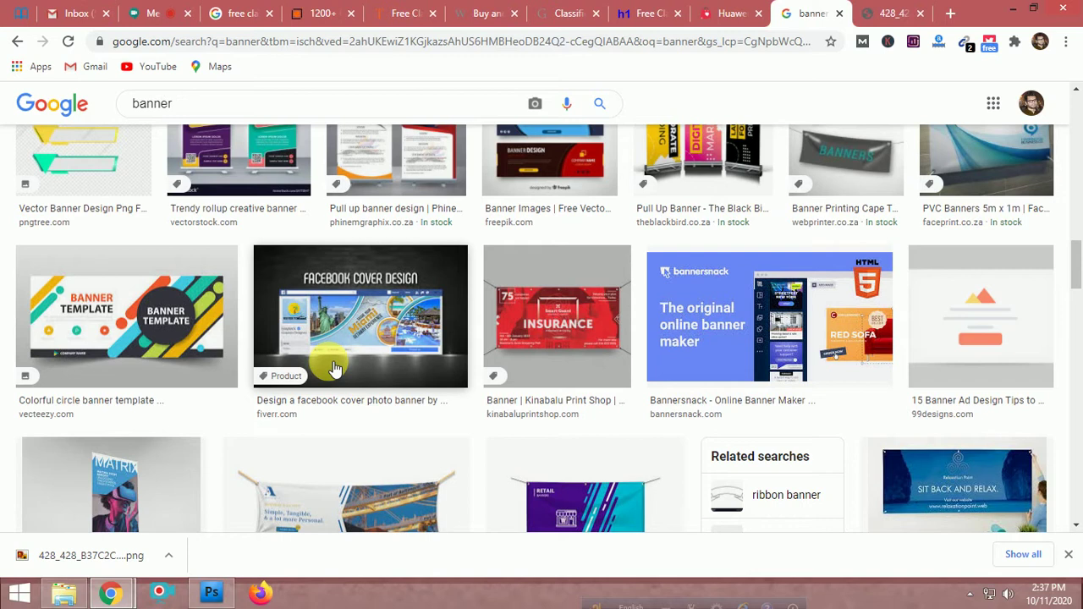
pyautogui.scroll(1, 335, 369)
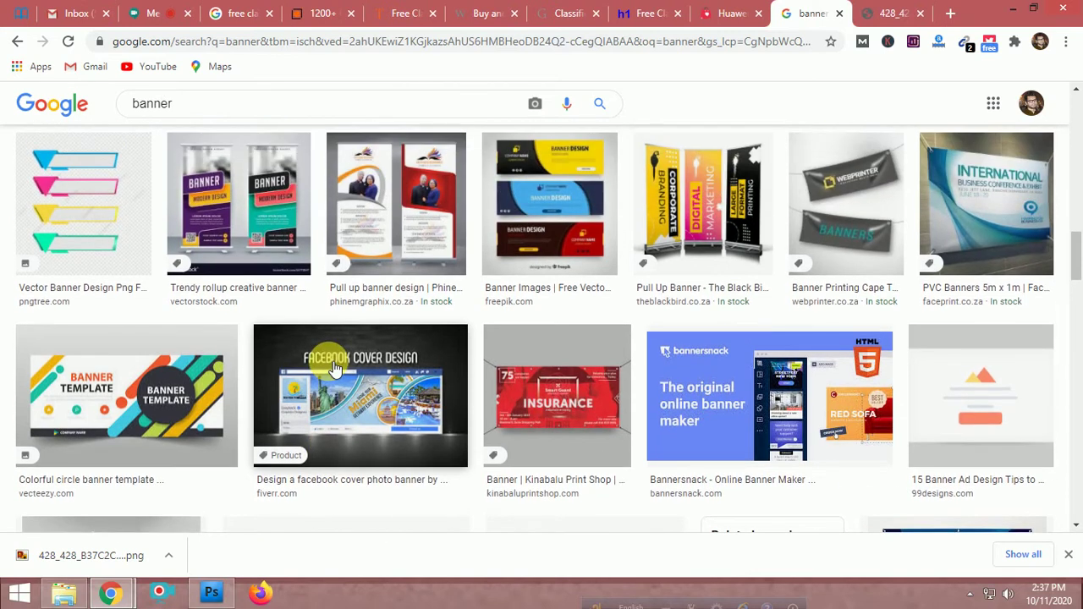
pyautogui.scroll(-5, 335, 369)
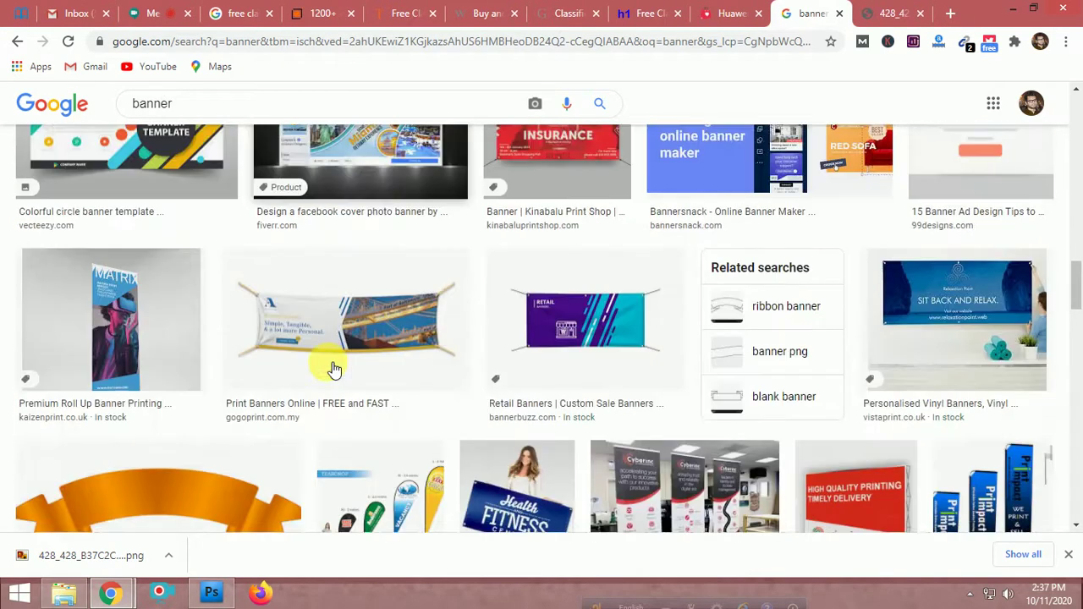
pyautogui.scroll(-3, 332, 368)
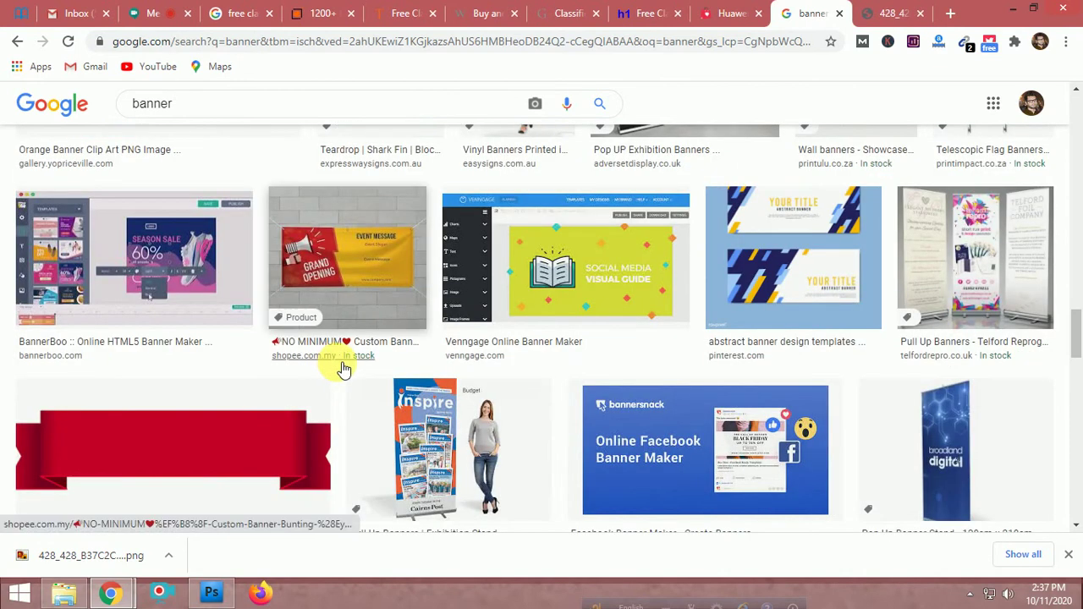
pyautogui.scroll(-1, 342, 369)
pyautogui.scroll(-1, 343, 370)
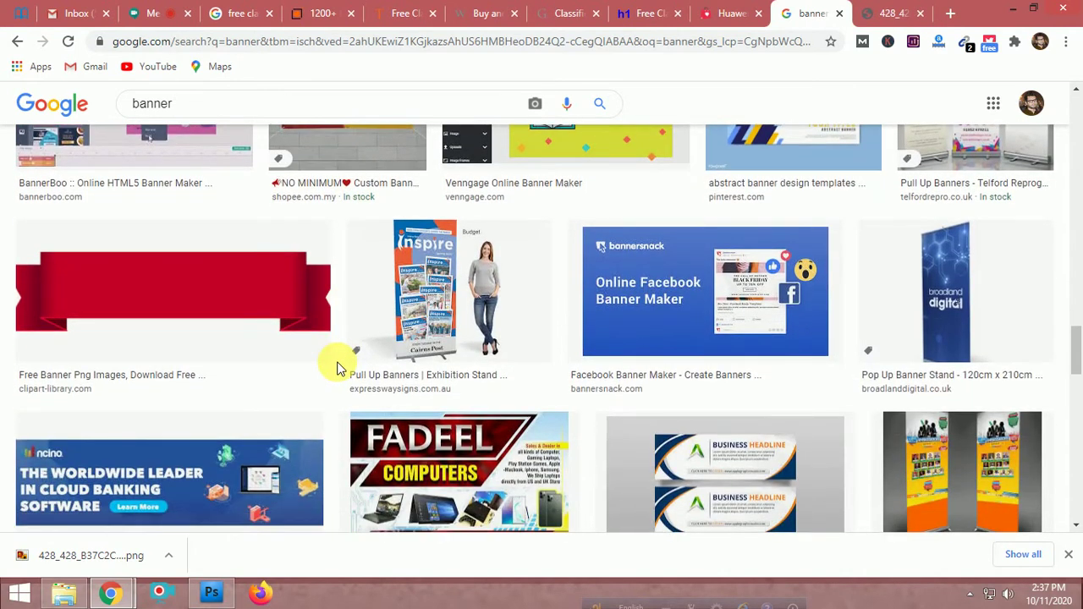
pyautogui.scroll(-1, 338, 363)
pyautogui.scroll(-3, 338, 370)
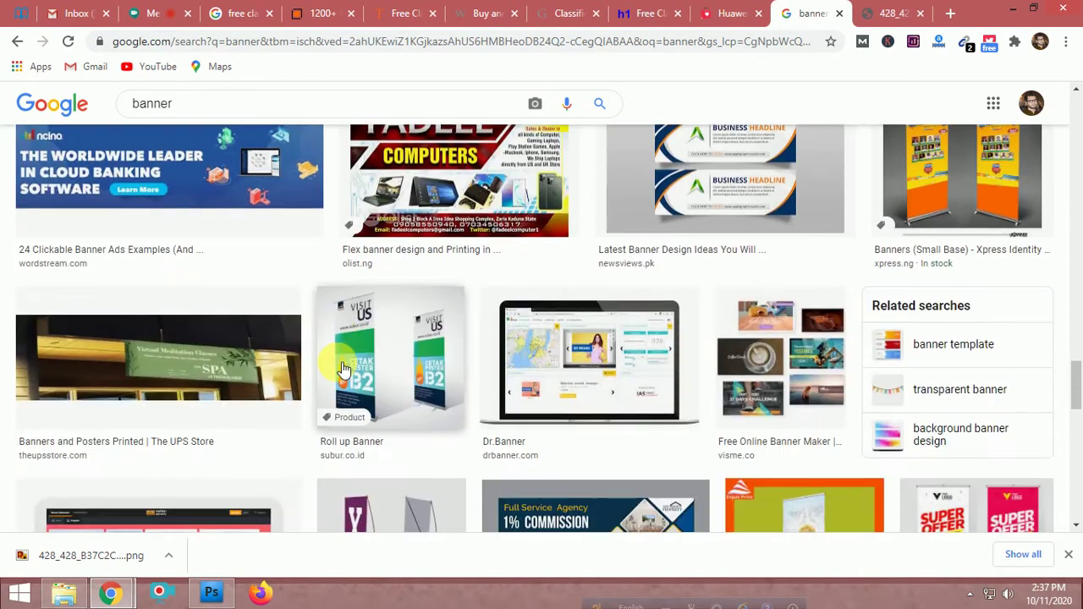
pyautogui.scroll(-5, 364, 356)
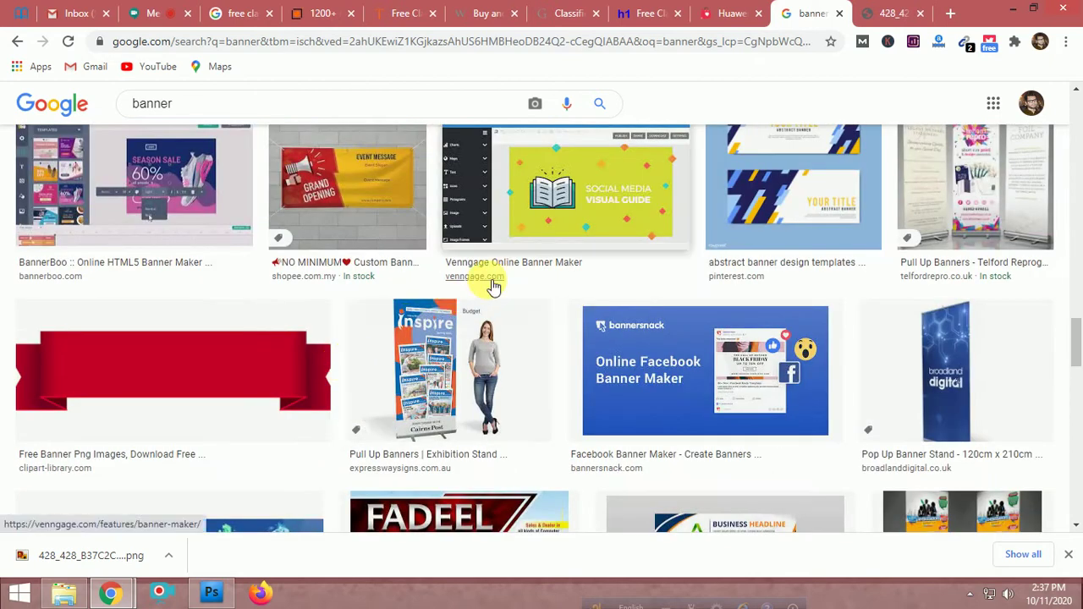
pyautogui.scroll(-5, 495, 285)
pyautogui.scroll(5, 508, 303)
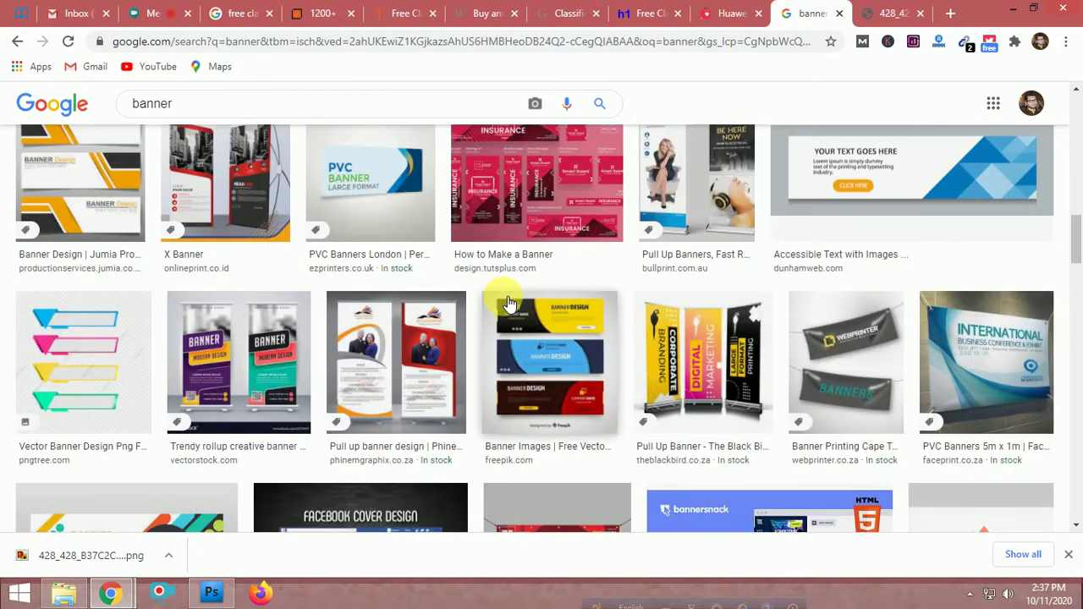
pyautogui.scroll(3, 508, 303)
# Return to the PriyoShop Huawei P40 Pro page, then bring the Desktop folder window forward
pyautogui.click(714, 10)
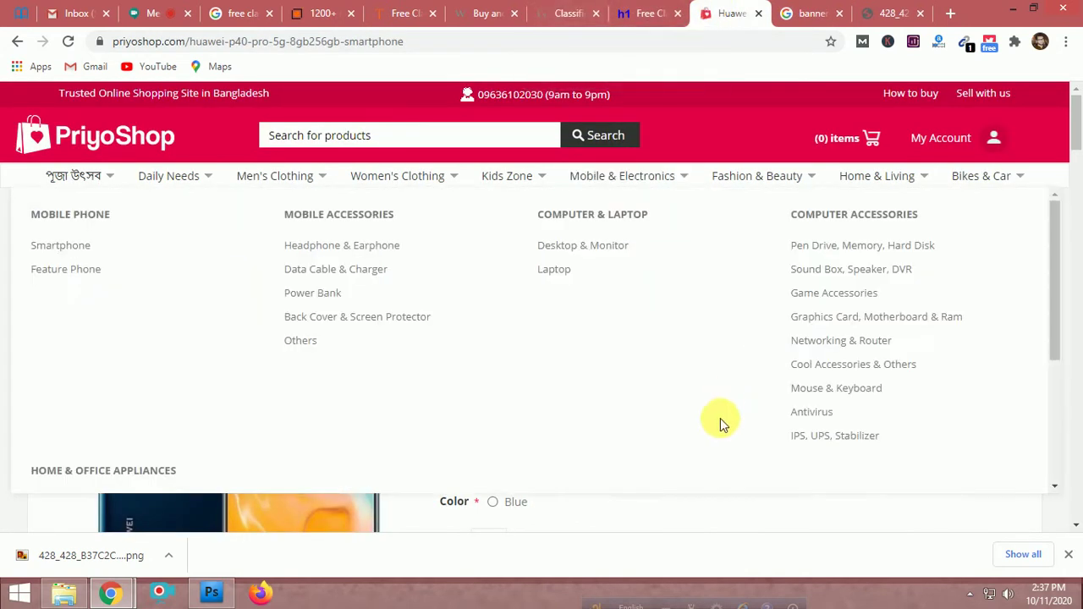
pyautogui.click(732, 496)
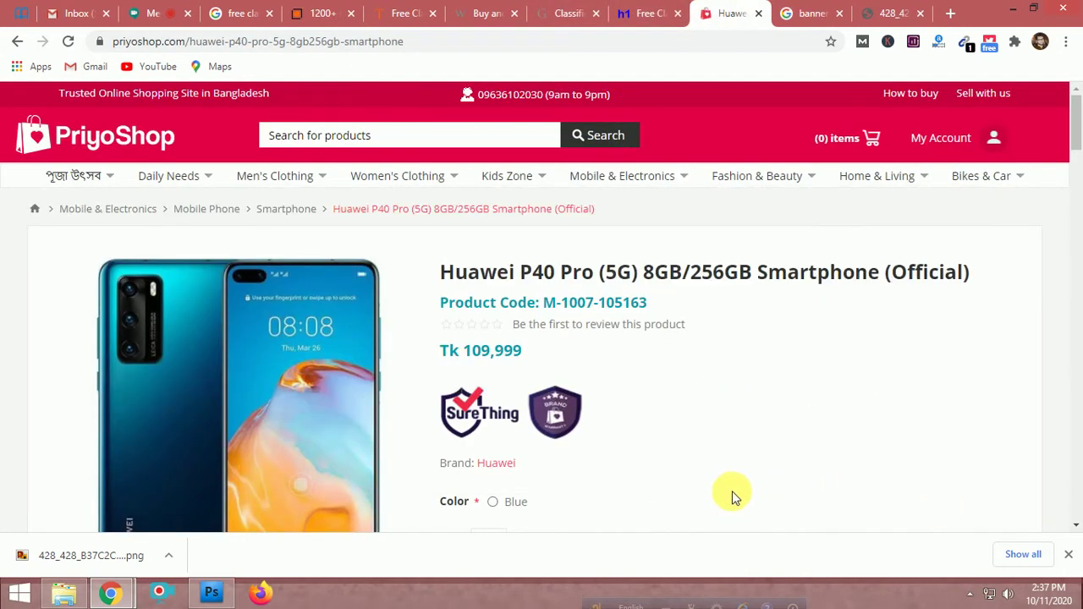
pyautogui.scroll(-5, 759, 453)
pyautogui.scroll(5, 760, 452)
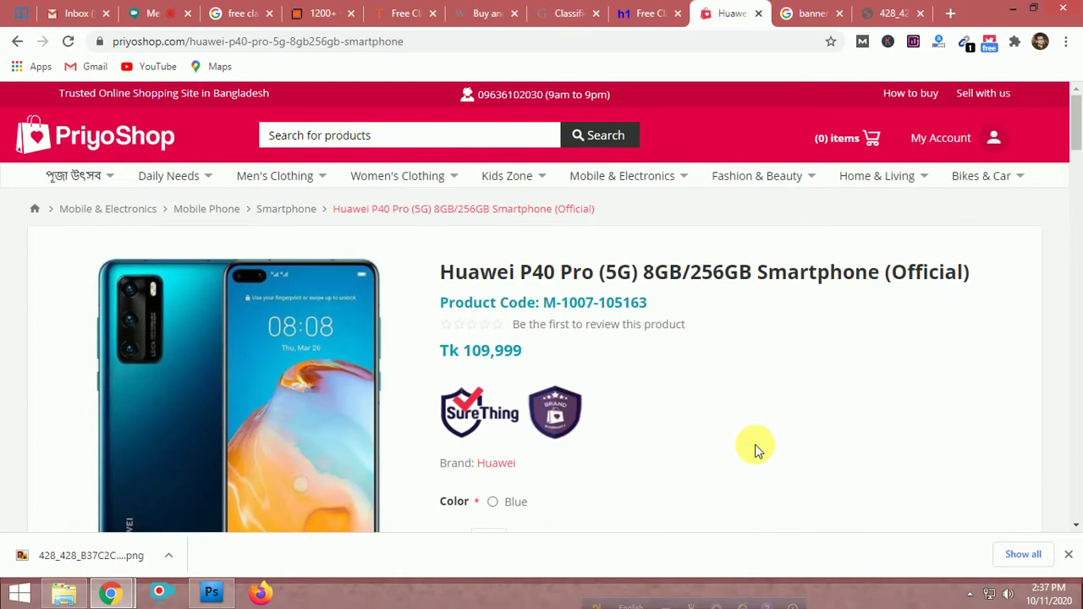
pyautogui.click(64, 592)
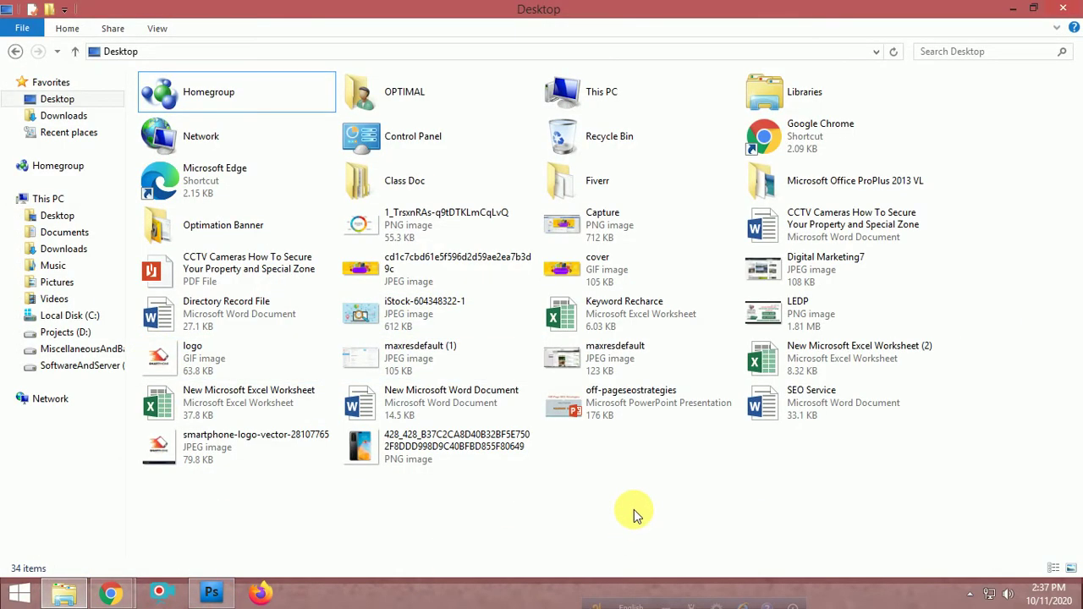
# Drag the 428_428 Huawei PNG from the Desktop into Photoshop to open it
pyautogui.moveTo(441, 444); pyautogui.dragTo(291, 392)
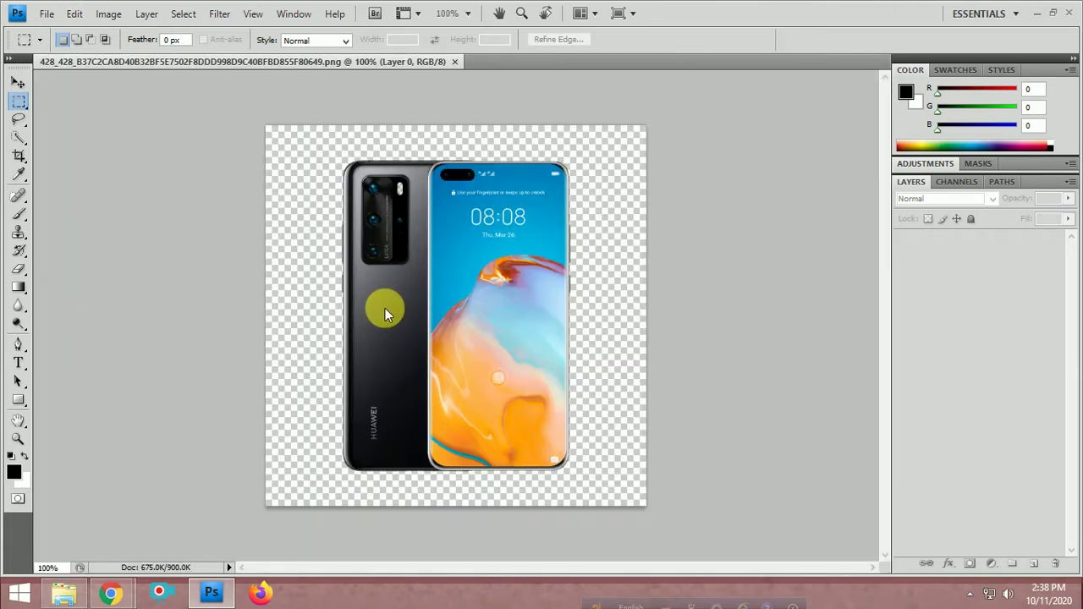
pyautogui.hotkey('alt', 'f')
pyautogui.press('Escape')
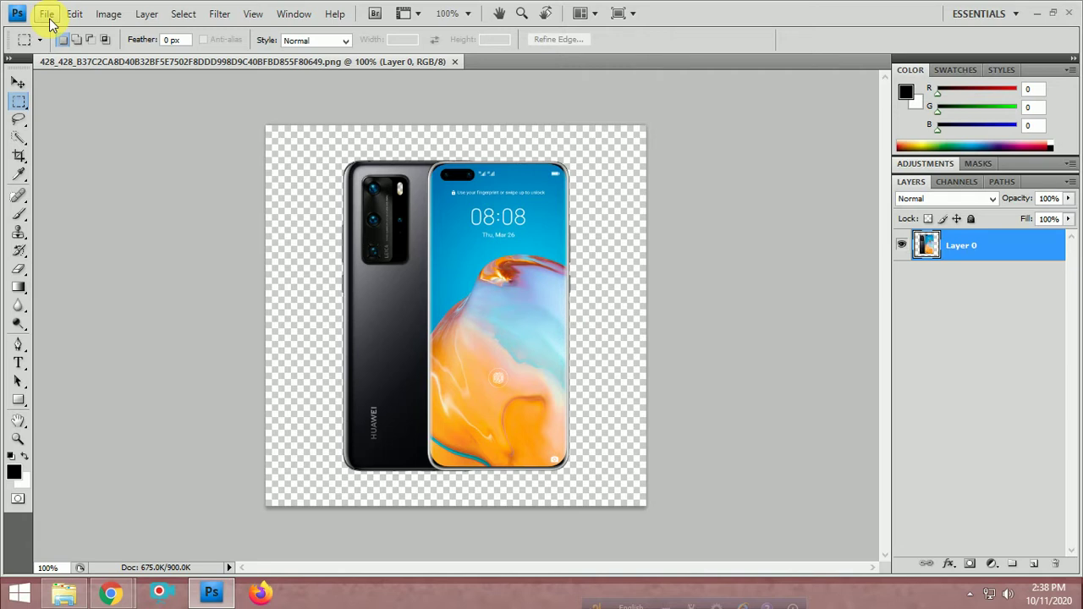
# Open thumb-1920-924820.png from Optimation Banner > Demo Cover in Photoshop
pyautogui.click(64, 592)
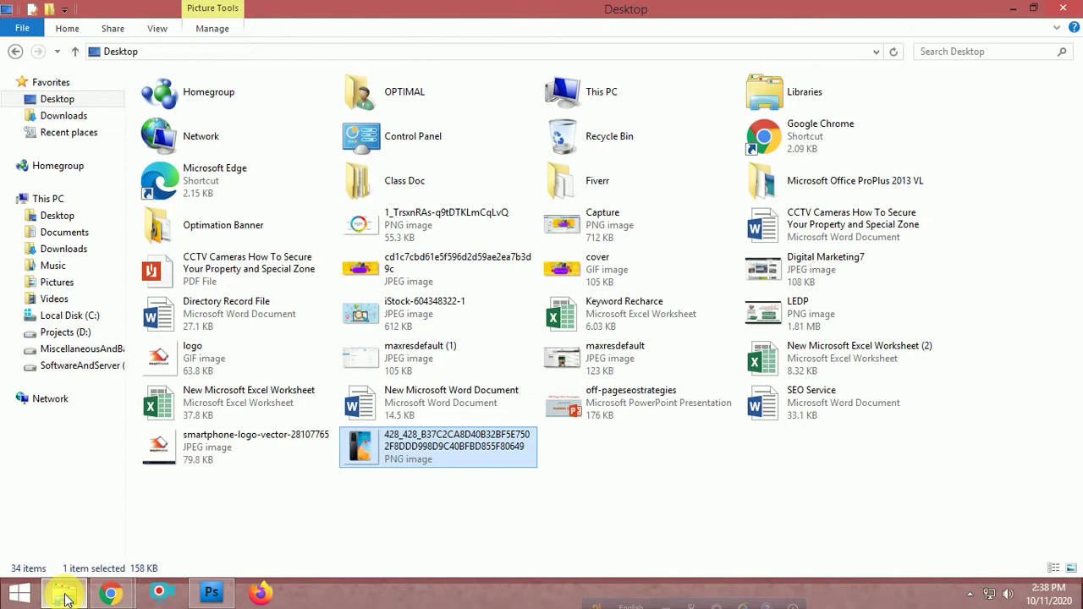
pyautogui.click(594, 459)
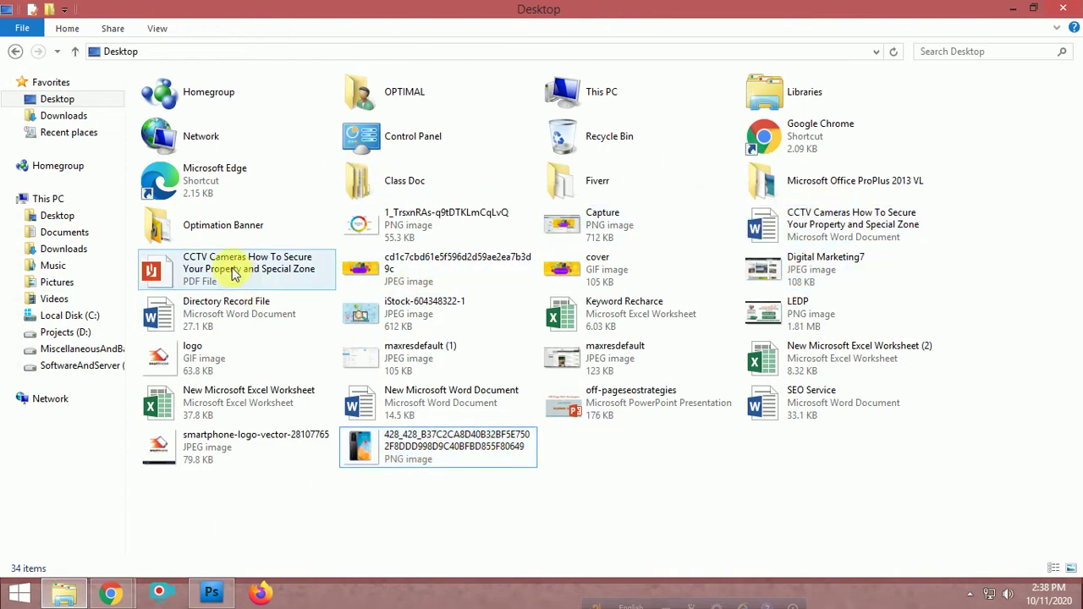
pyautogui.click(240, 228)
pyautogui.doubleClick(240, 228)
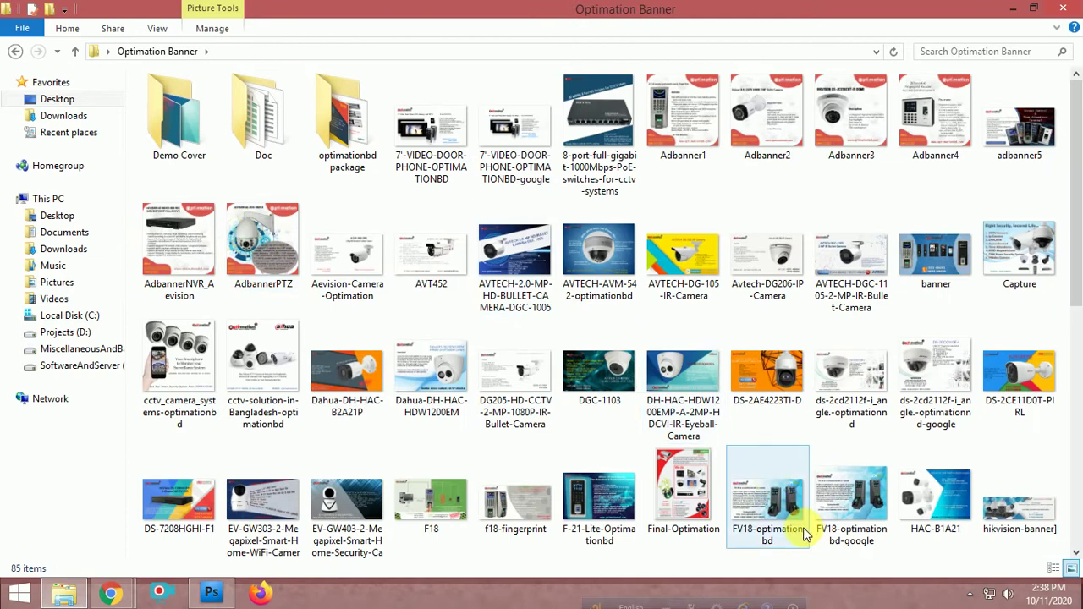
pyautogui.scroll(-10, 731, 451)
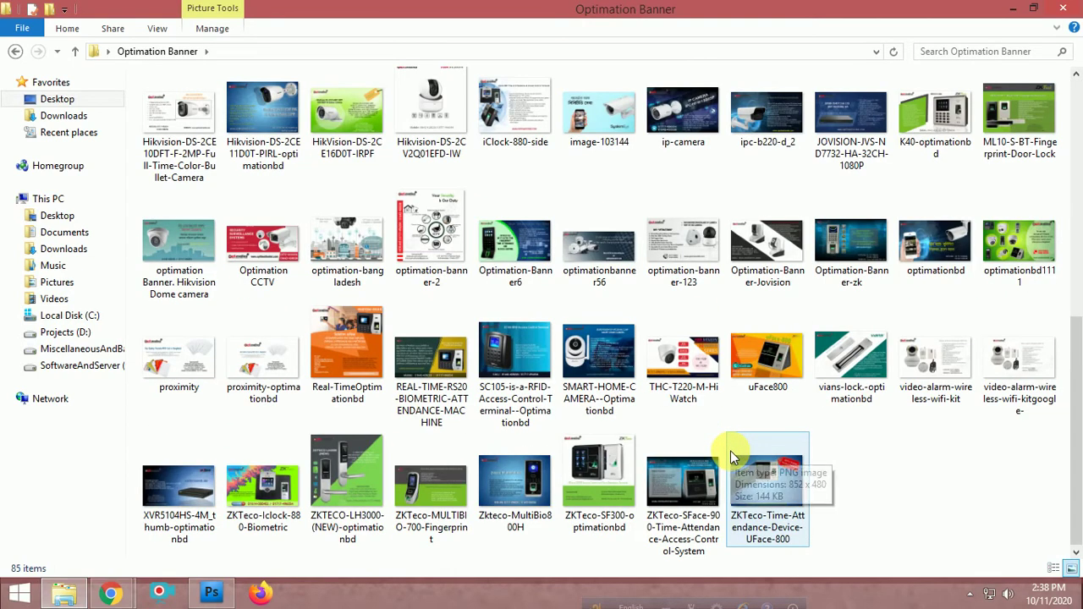
pyautogui.scroll(8, 730, 450)
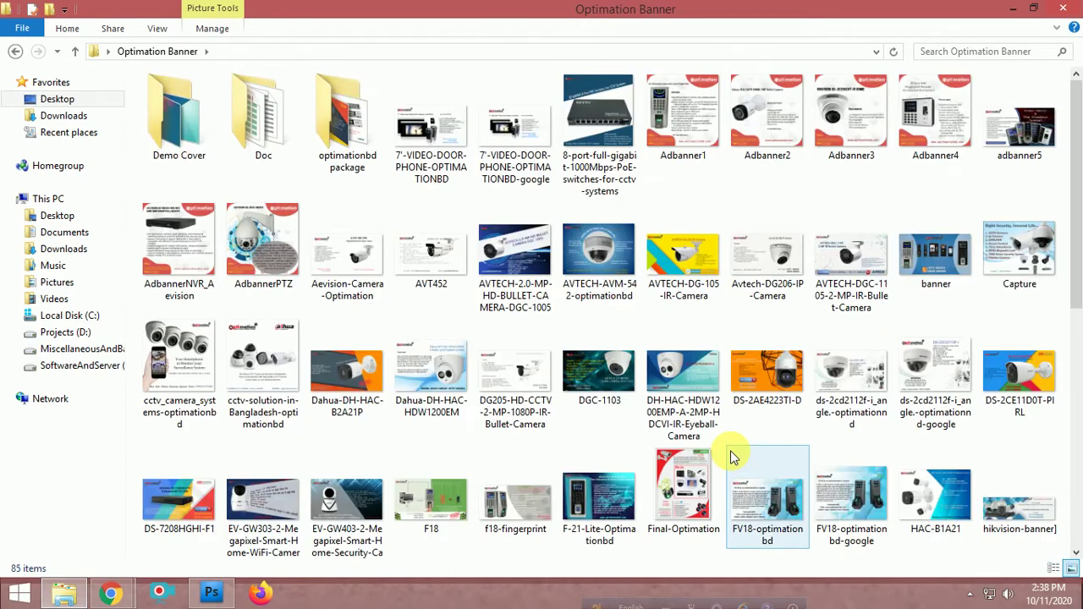
pyautogui.doubleClick(178, 136)
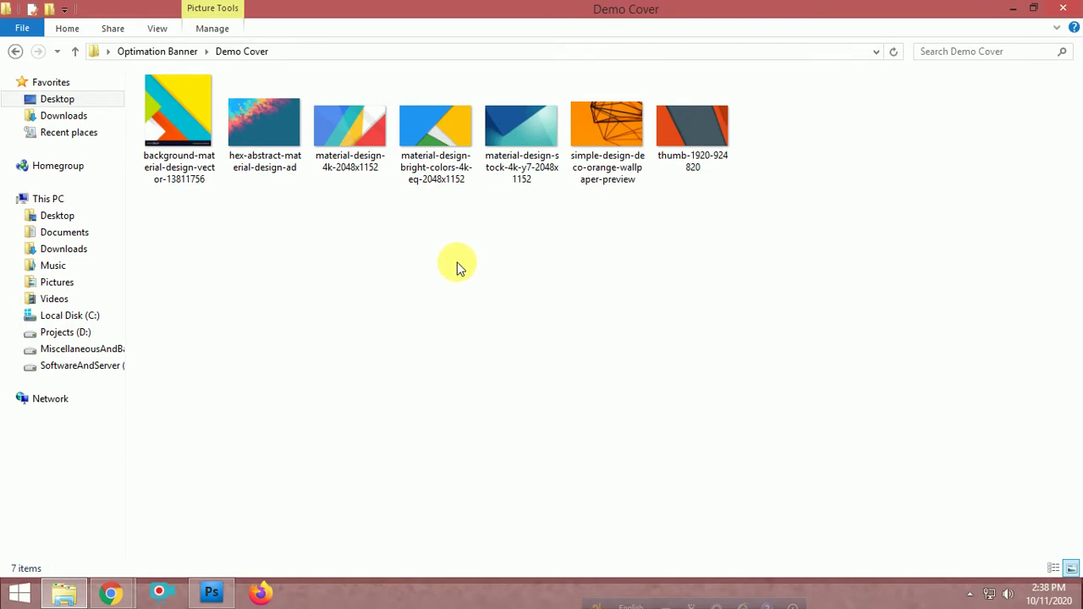
pyautogui.moveTo(666, 158); pyautogui.dragTo(254, 385)
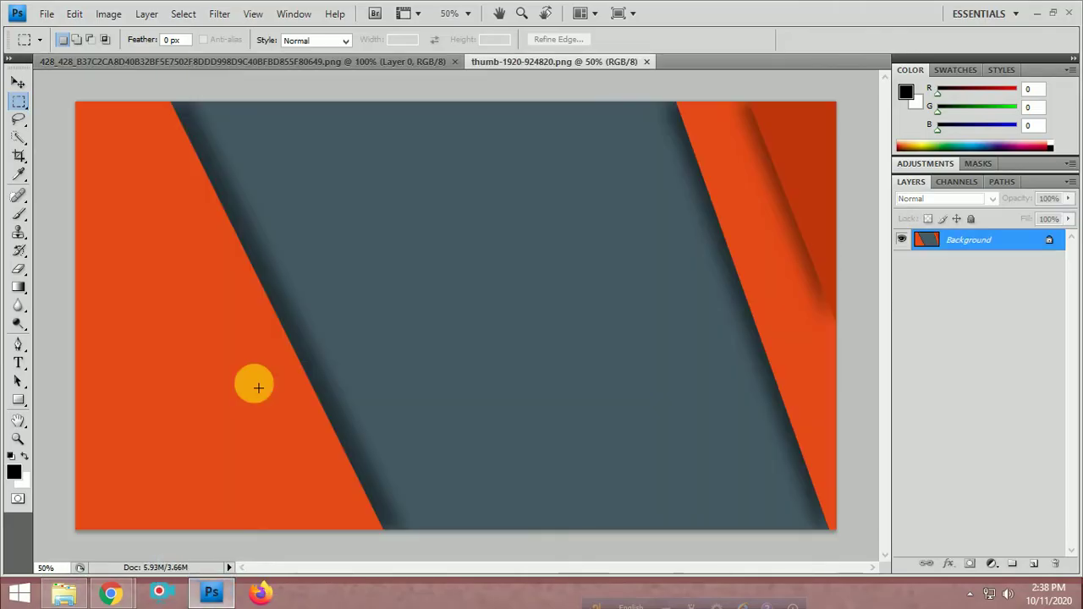
# Paste the black phone onto the orange-grey background and enlarge it to about 224%
pyautogui.click(388, 61)
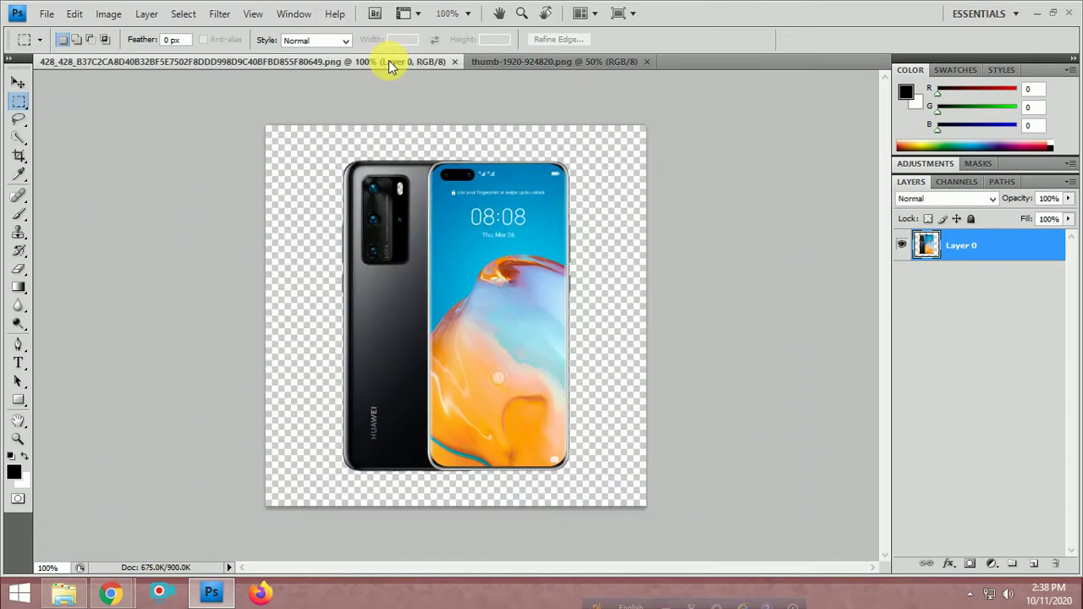
pyautogui.hotkey('ctrl', 'a')
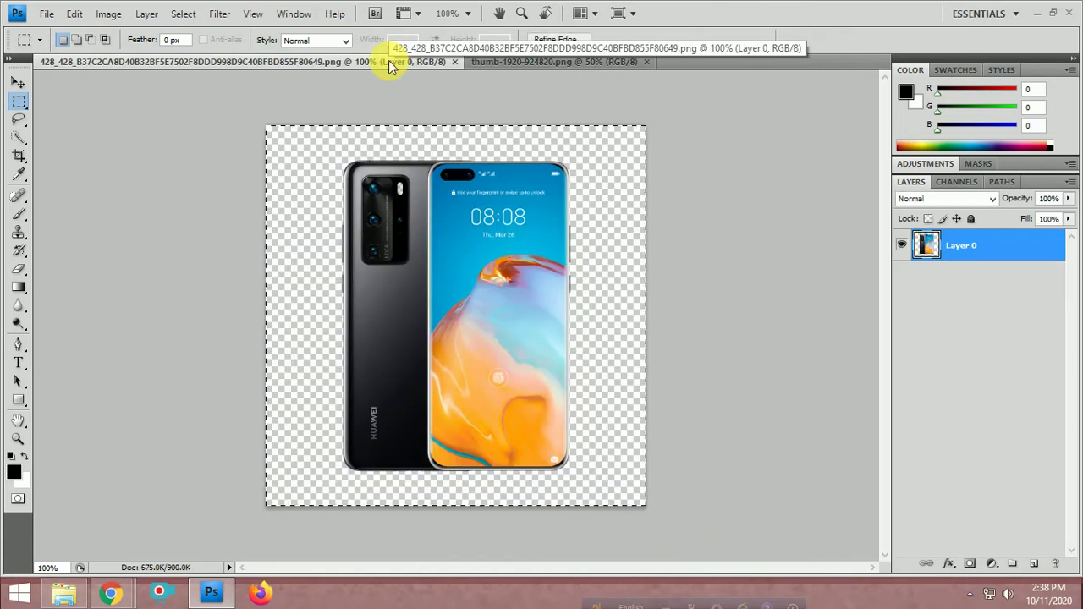
pyautogui.hotkey('ctrl', 'c')
pyautogui.click(572, 63)
pyautogui.hotkey('ctrl', 'v')
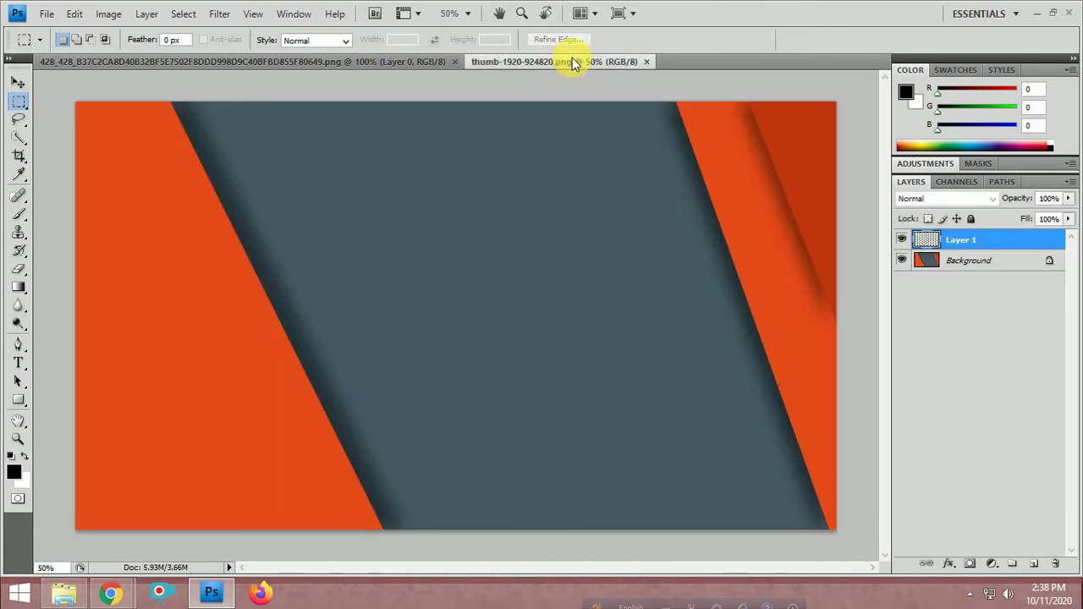
pyautogui.click(17, 82)
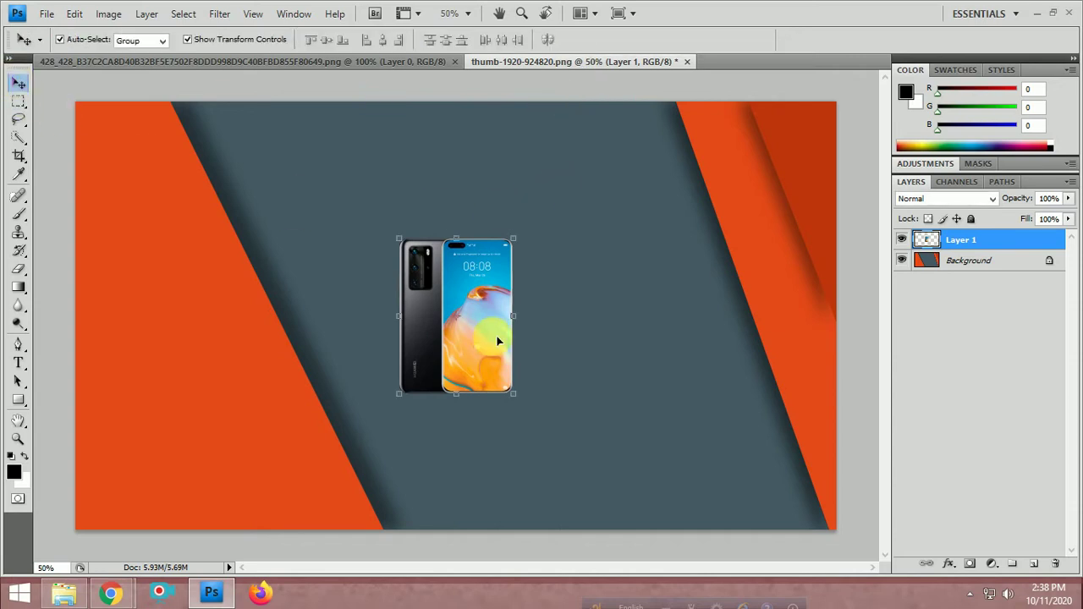
pyautogui.moveTo(515, 397); pyautogui.dragTo(697, 522)
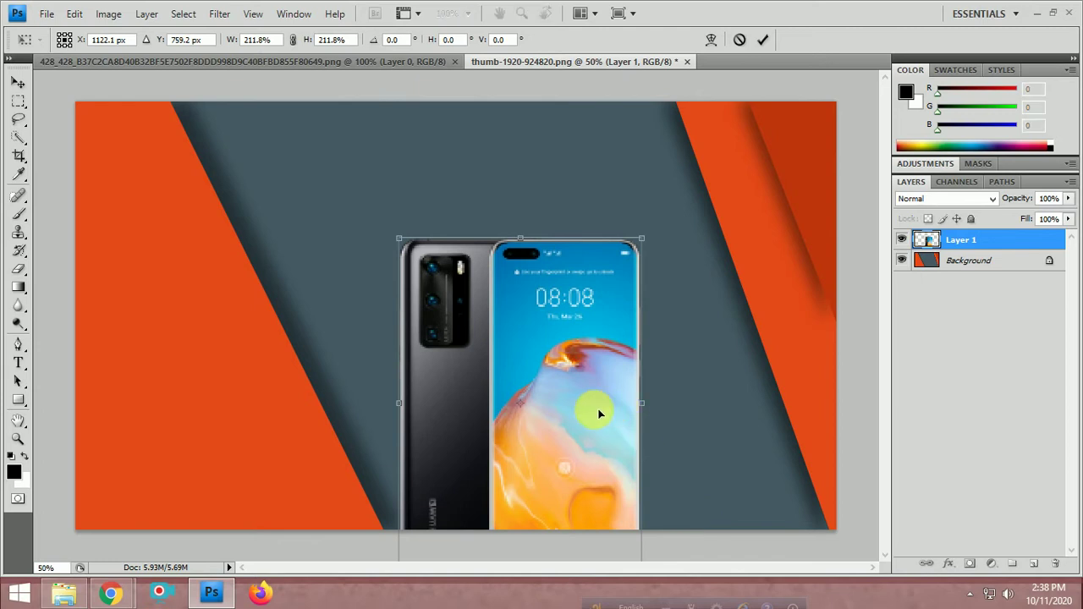
pyautogui.moveTo(592, 411); pyautogui.dragTo(593, 308)
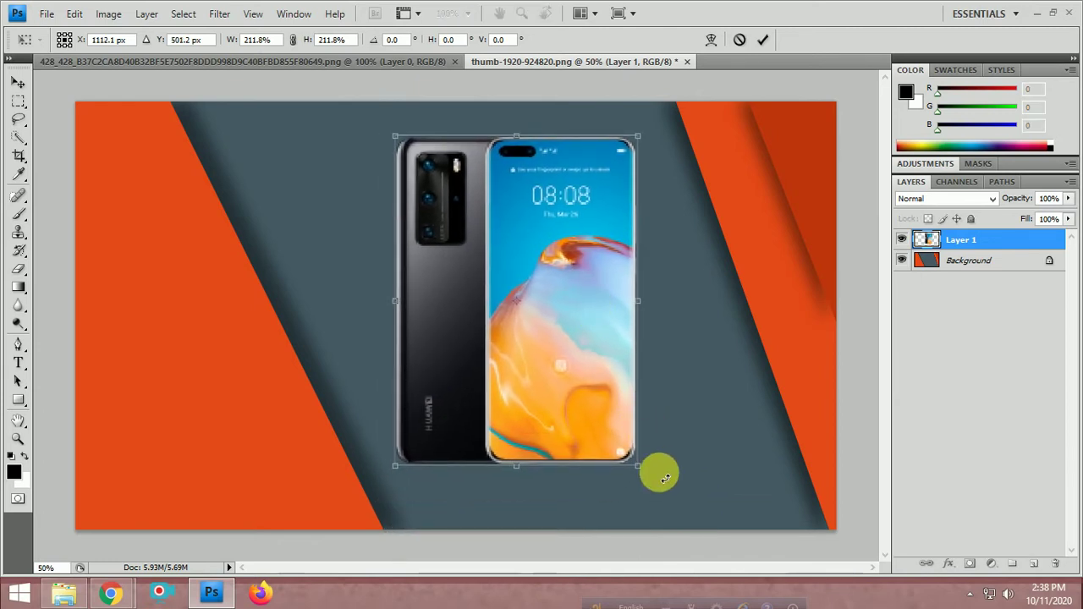
pyautogui.moveTo(662, 492)
pyautogui.mouseDown()
pyautogui.moveTo(652, 493)
pyautogui.moveTo(649, 431)
pyautogui.moveTo(653, 497)
pyautogui.mouseUp()
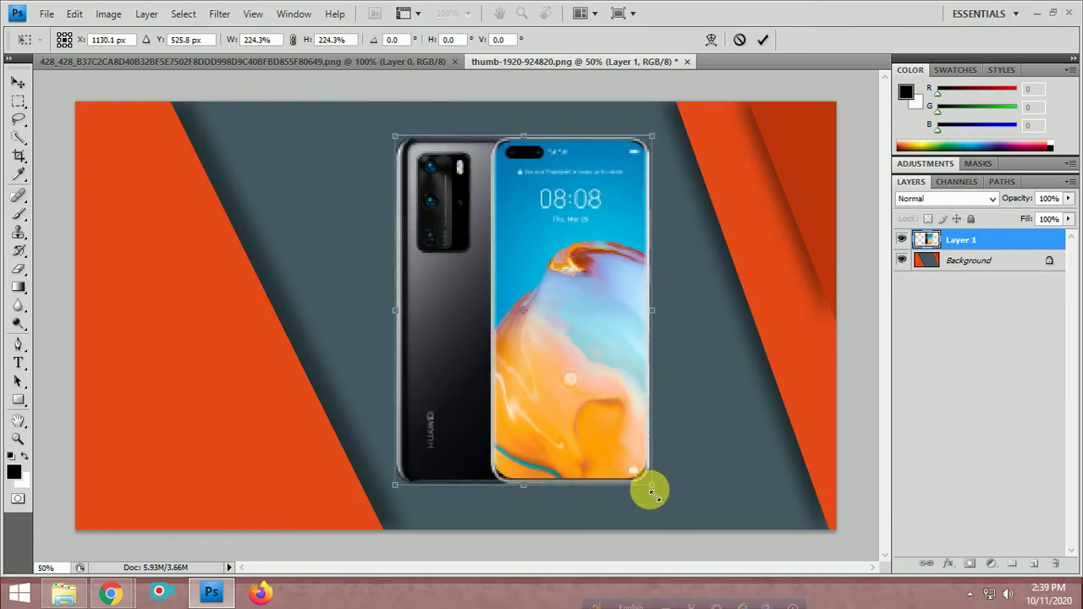
pyautogui.press('Return')
pyautogui.click(711, 415)
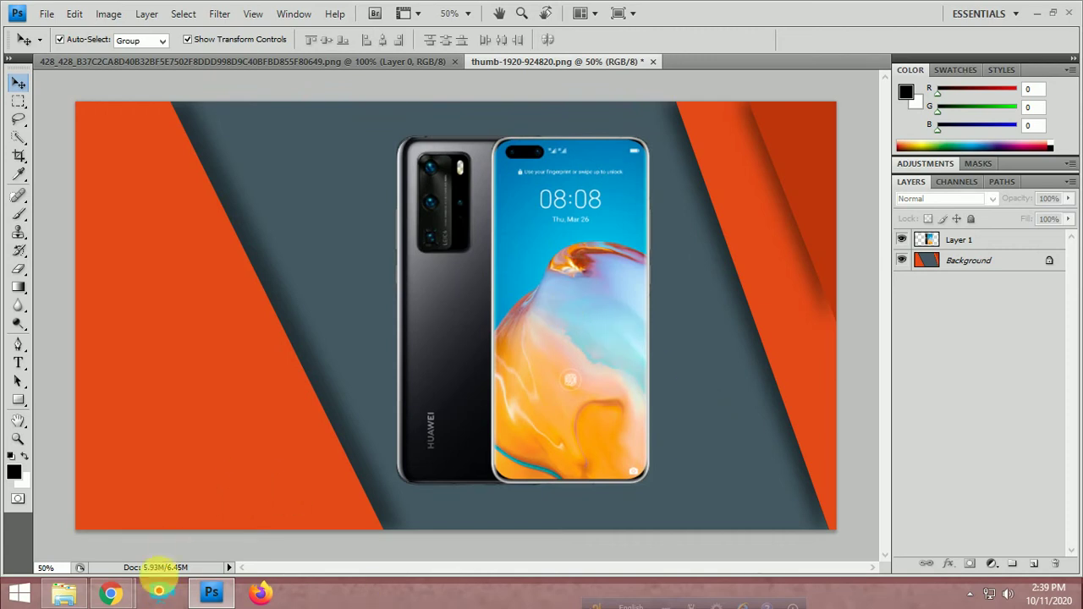
# Select the full Huawei P40 Pro product title on the PriyoShop page in Chrome
pyautogui.moveTo(122, 597)
pyautogui.click(109, 447)
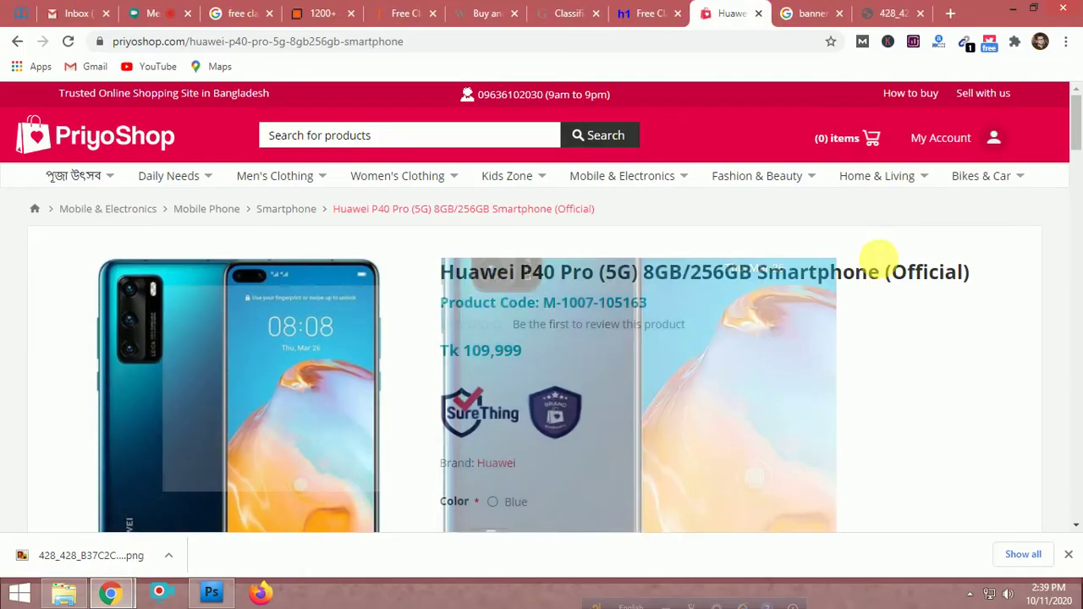
pyautogui.moveTo(879, 273); pyautogui.dragTo(418, 382)
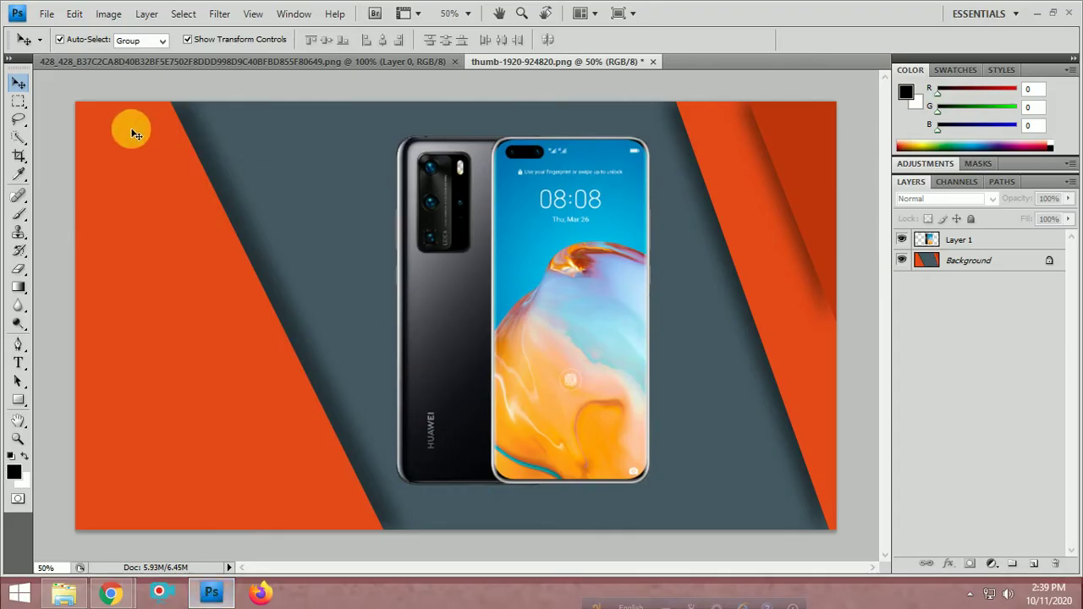
# Paste the Huawei P40 Pro product title onto the banner as a text layer
pyautogui.click(19, 364)
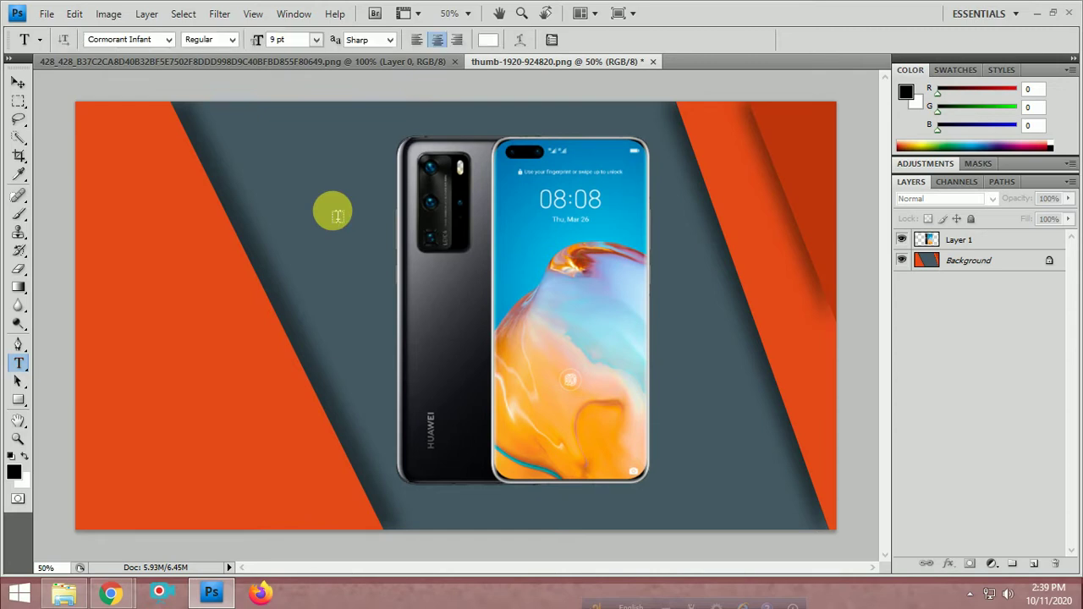
pyautogui.click(206, 196)
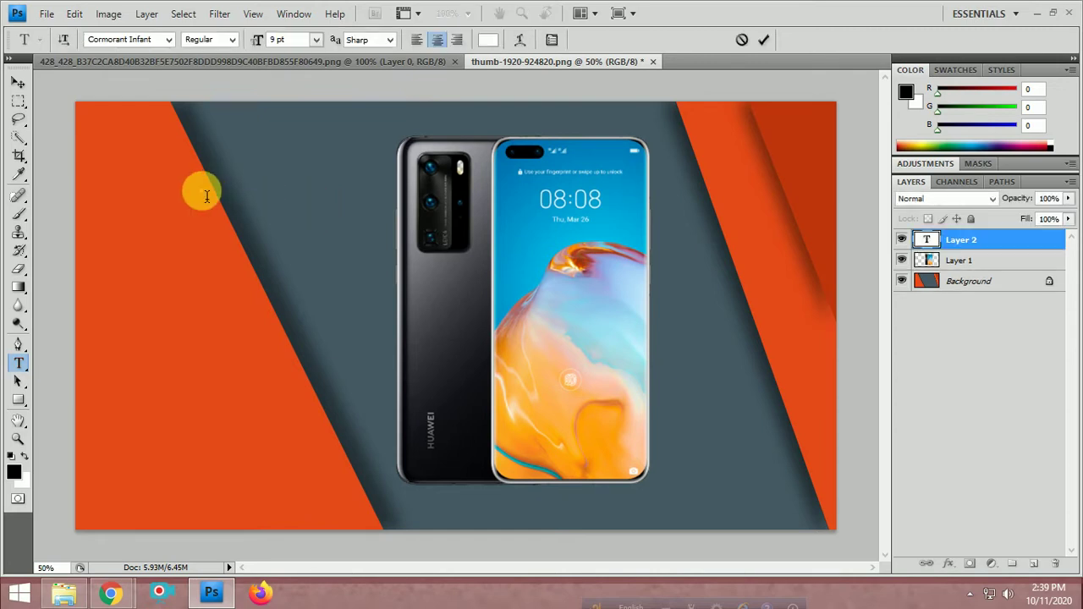
pyautogui.hotkey('ctrl', 'v')
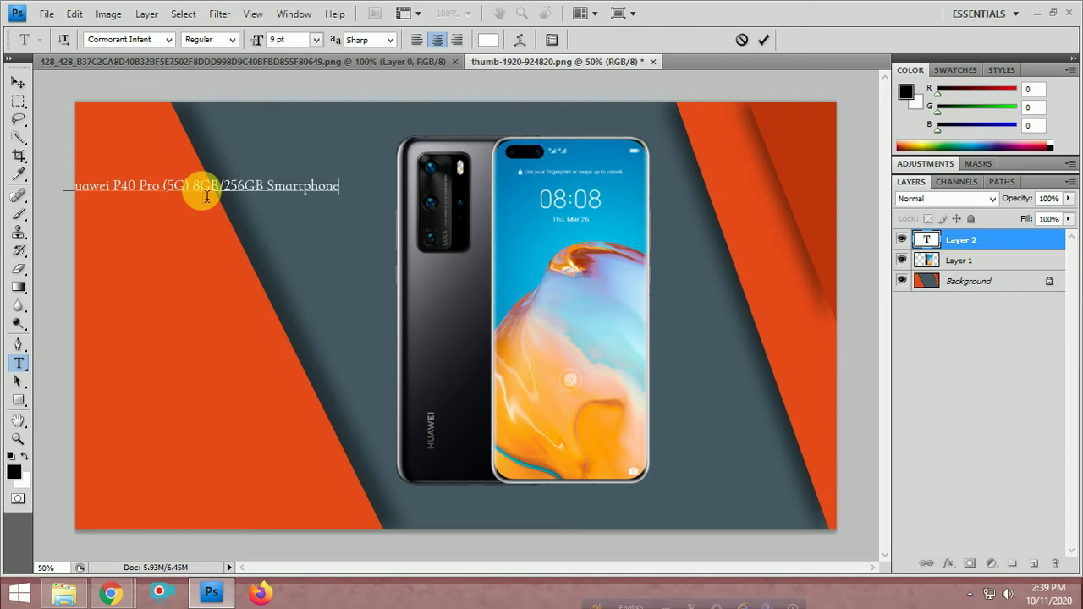
pyautogui.click(18, 81)
# Shrink the phone to about 76%, move it lower, and centre the enlarged title above it
pyautogui.click(514, 268)
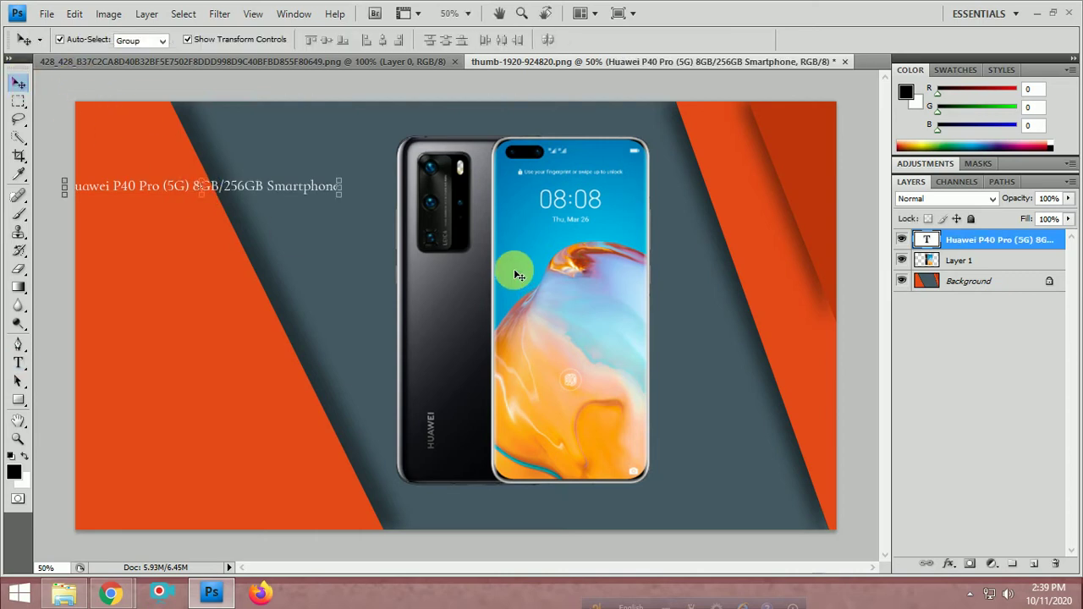
pyautogui.moveTo(652, 487); pyautogui.dragTo(586, 400)
pyautogui.press('Return')
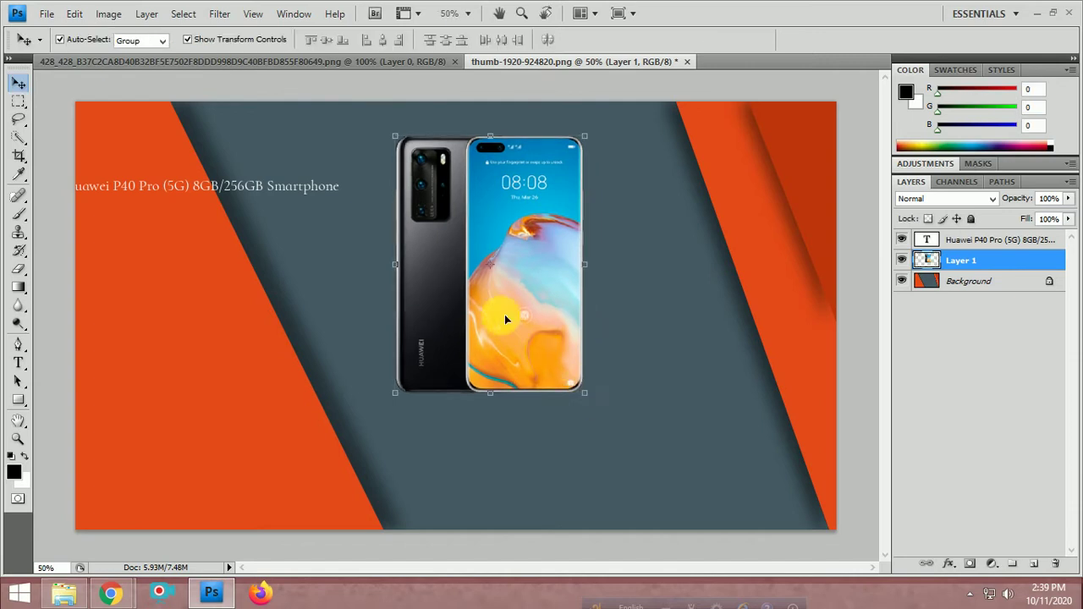
pyautogui.moveTo(504, 314); pyautogui.dragTo(566, 416)
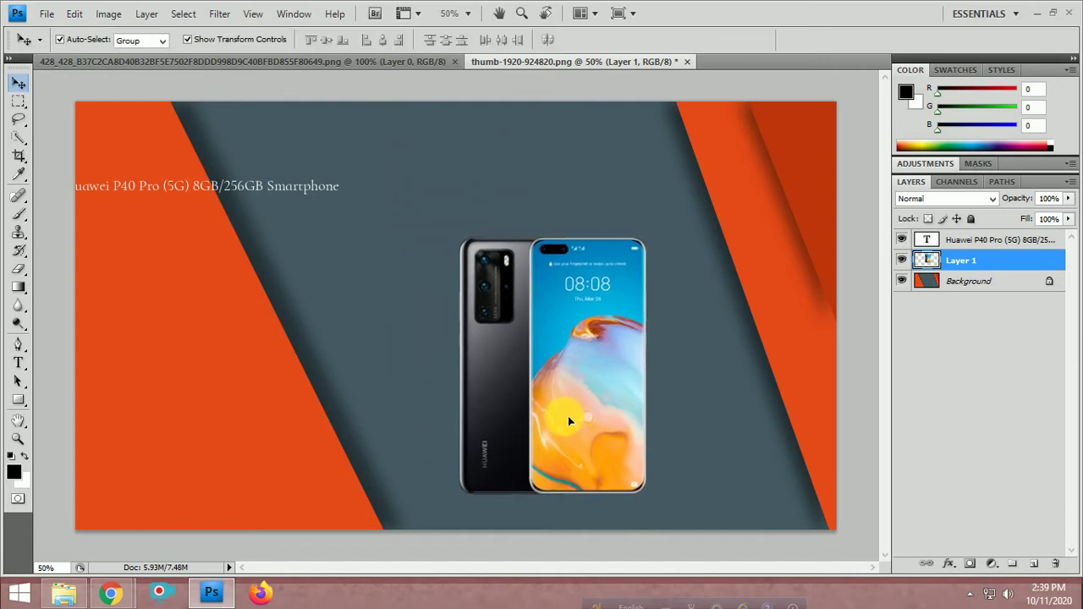
pyautogui.moveTo(568, 416); pyautogui.dragTo(538, 413)
pyautogui.moveTo(389, 321); pyautogui.dragTo(660, 234)
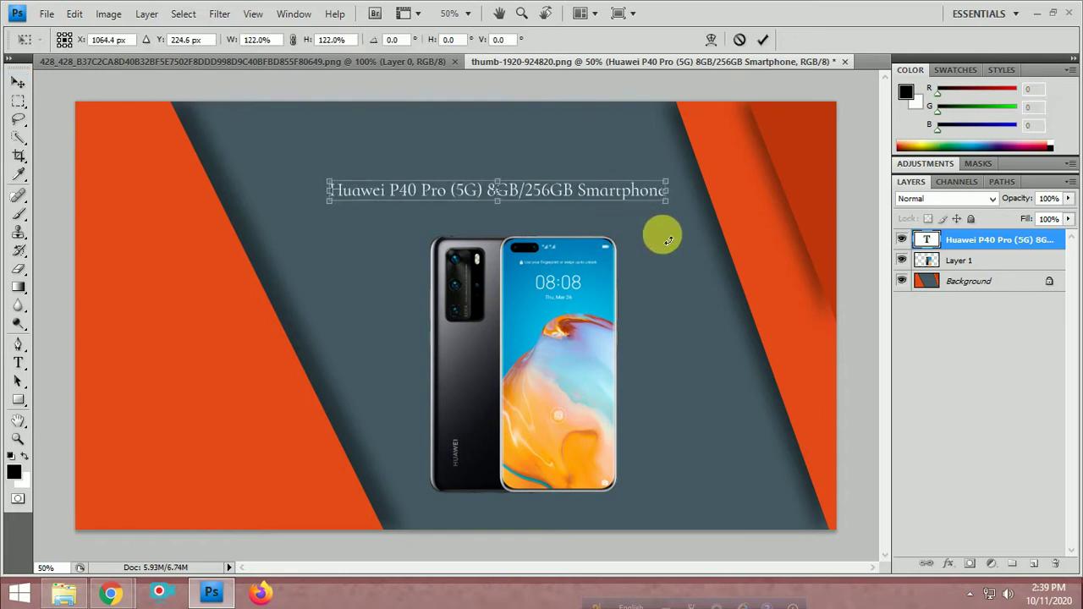
pyautogui.press('Return')
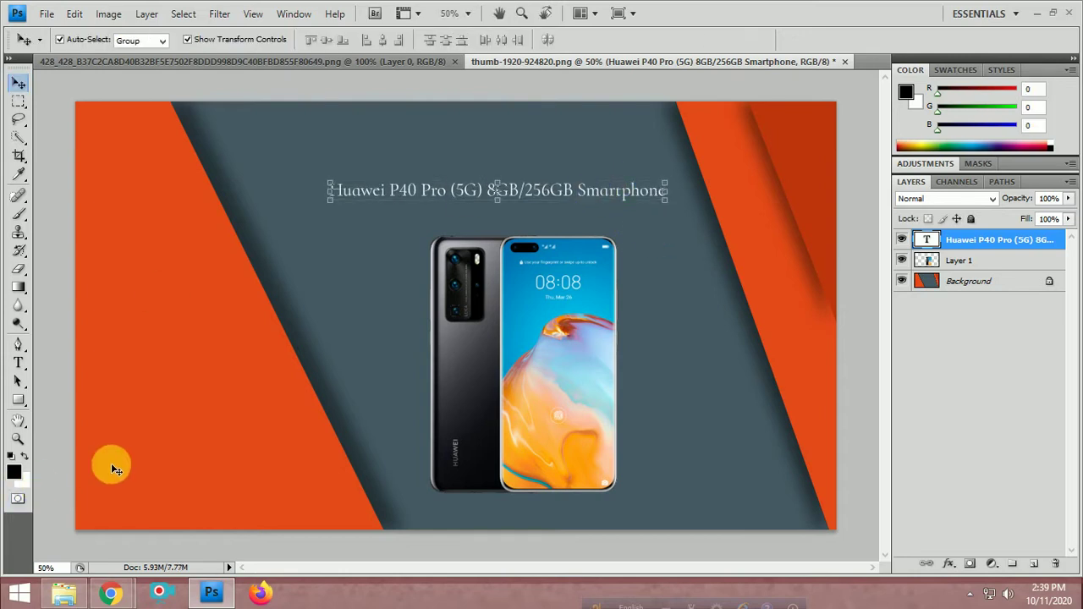
# Set the whole title line to Century Gothic, keeping its colour white
pyautogui.click(18, 362)
pyautogui.tripleClick(496, 189)
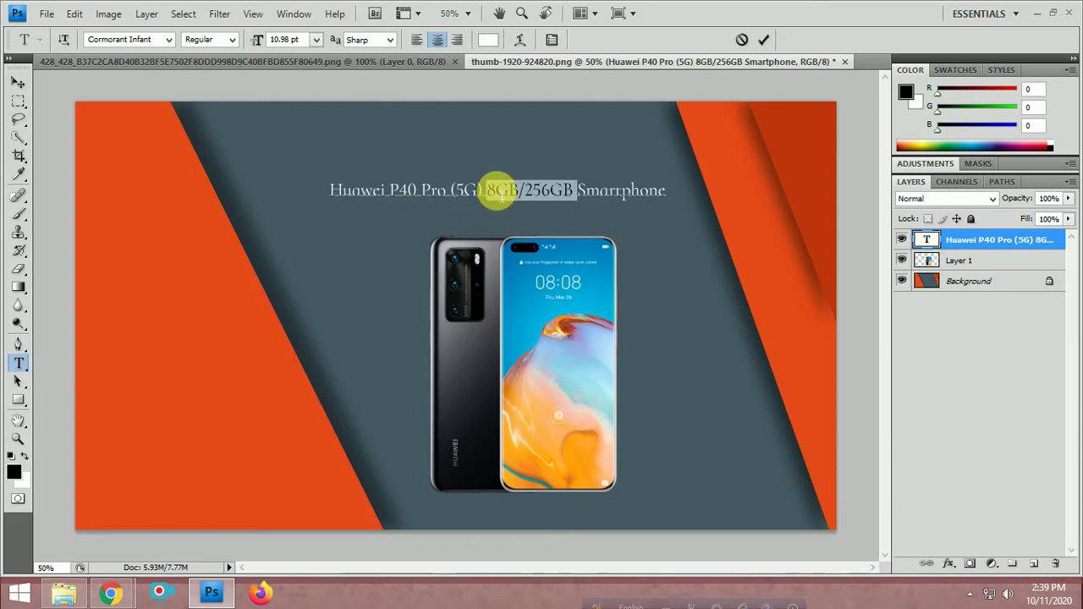
pyautogui.click(488, 40)
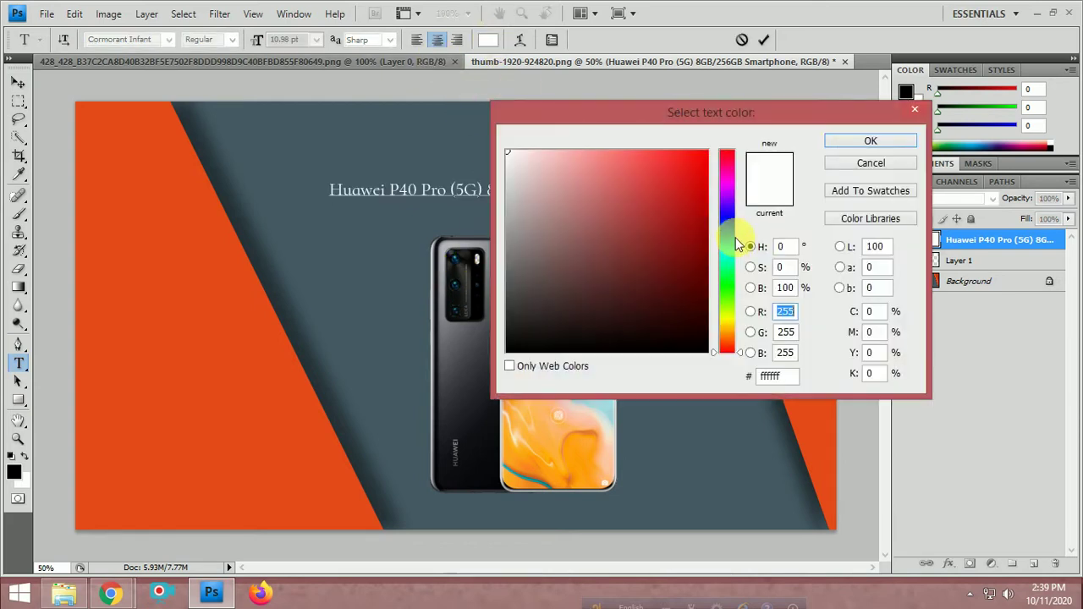
pyautogui.moveTo(687, 174); pyautogui.dragTo(467, 131)
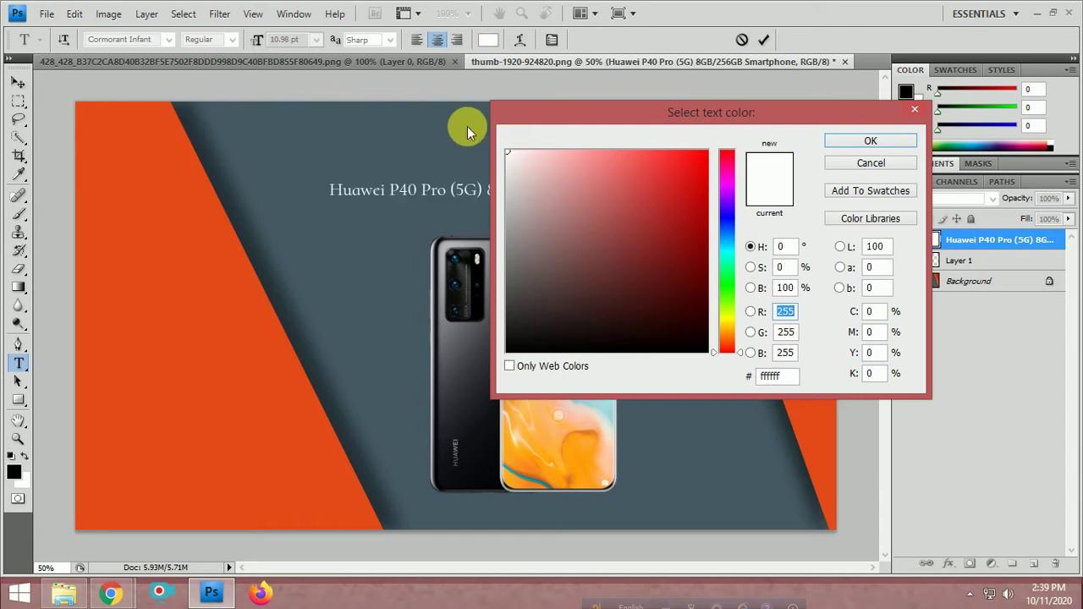
pyautogui.click(836, 140)
pyautogui.click(168, 40)
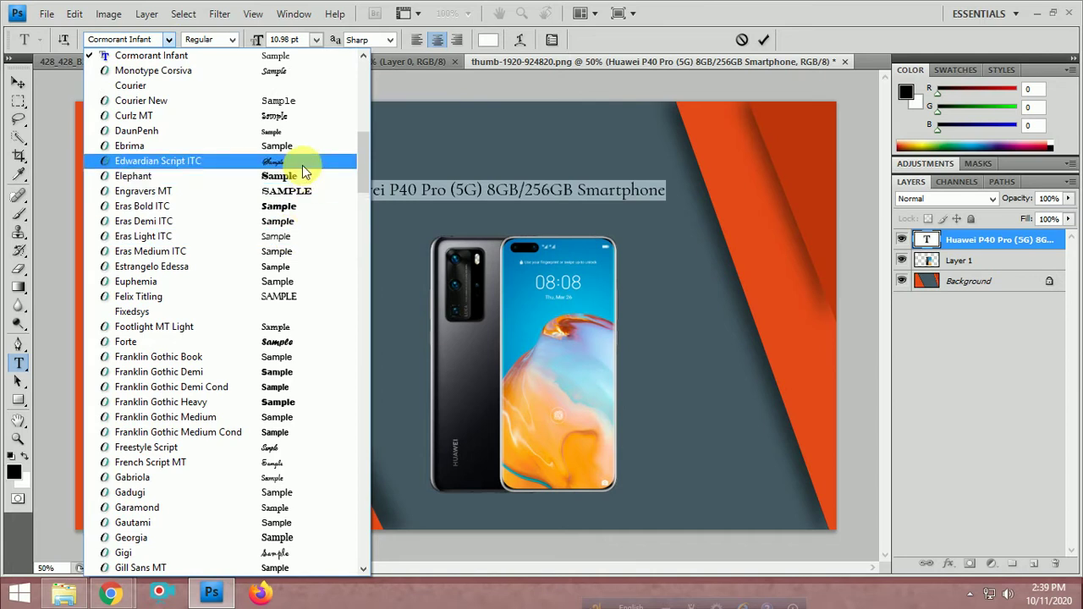
pyautogui.scroll(4, 302, 165)
pyautogui.click(268, 76)
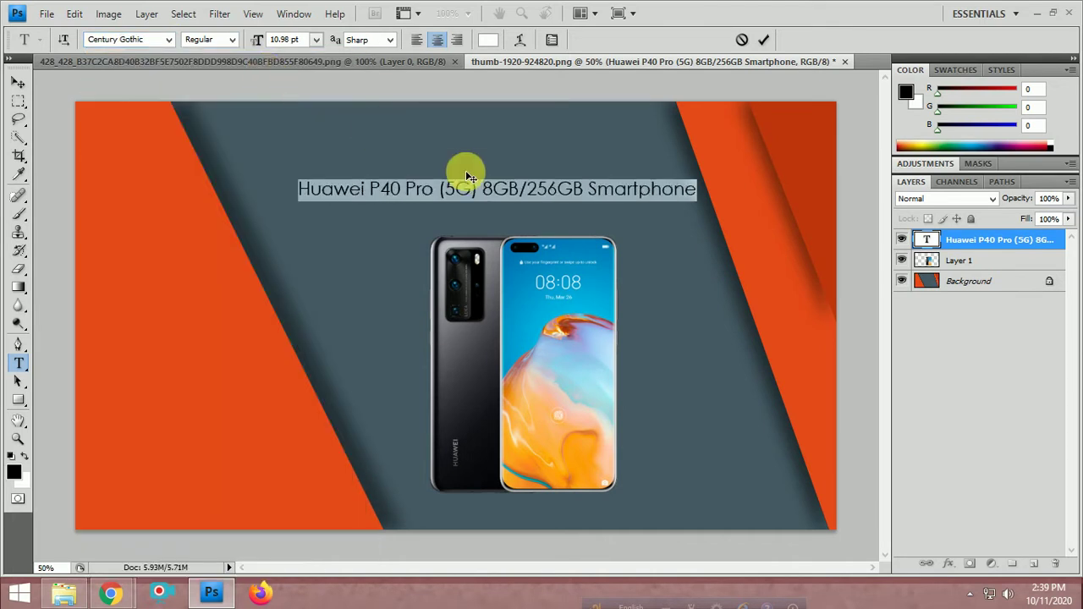
pyautogui.click(494, 196)
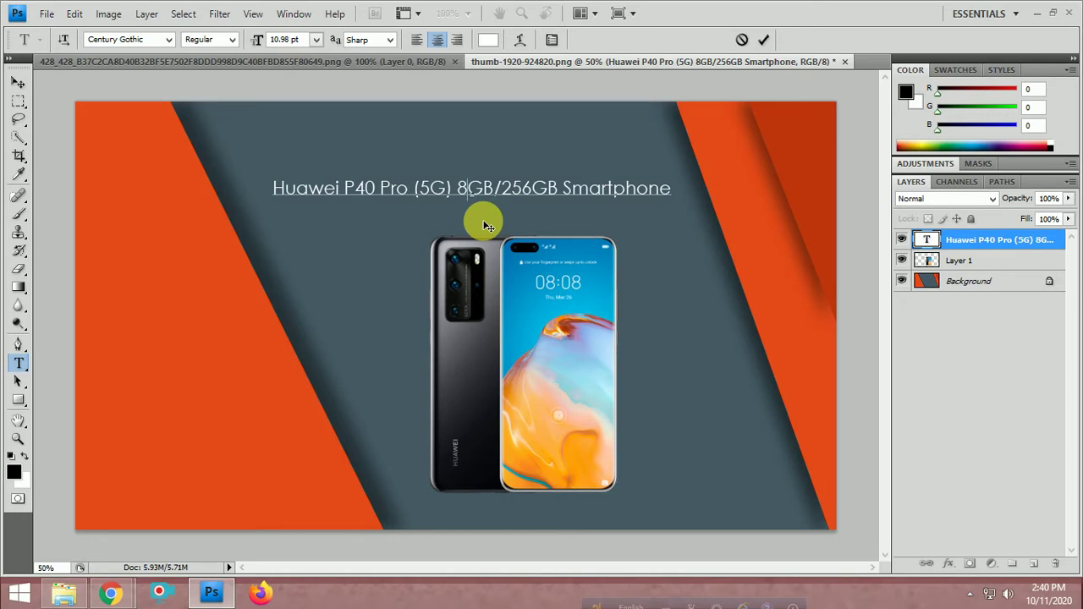
pyautogui.click(19, 82)
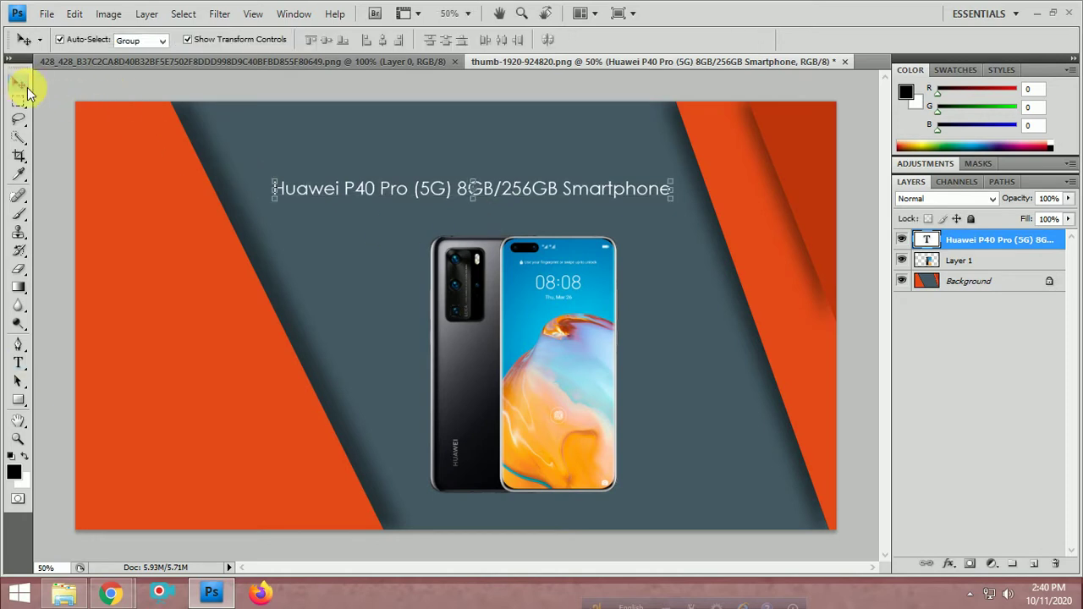
pyautogui.click(297, 151)
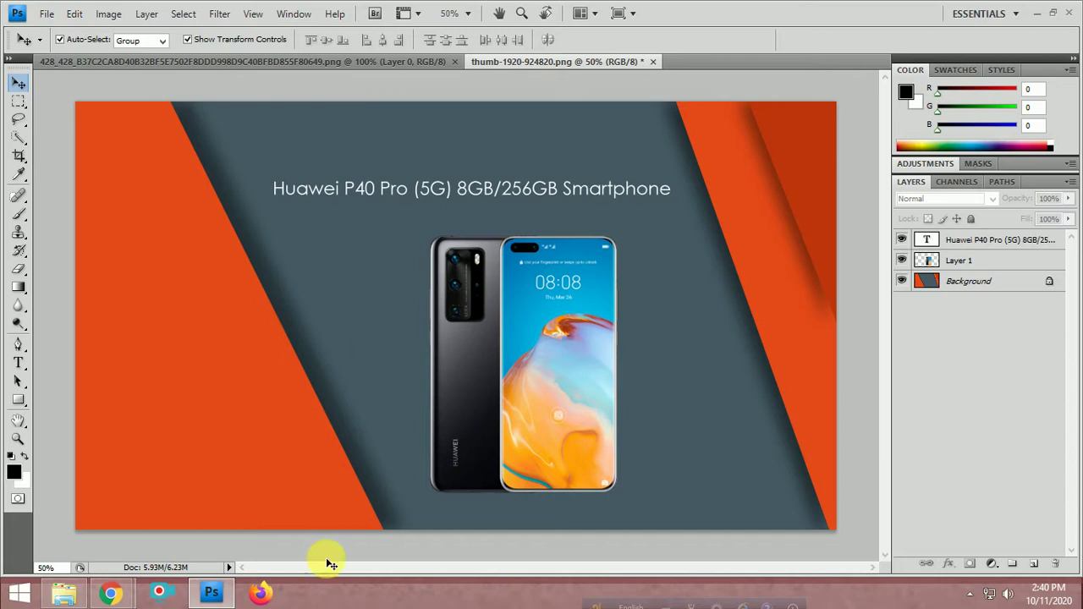
# On PriyoShop's P40 Pro page, select the specs from BODY through '90Hz refresh rate.' for copying
pyautogui.click(132, 473)
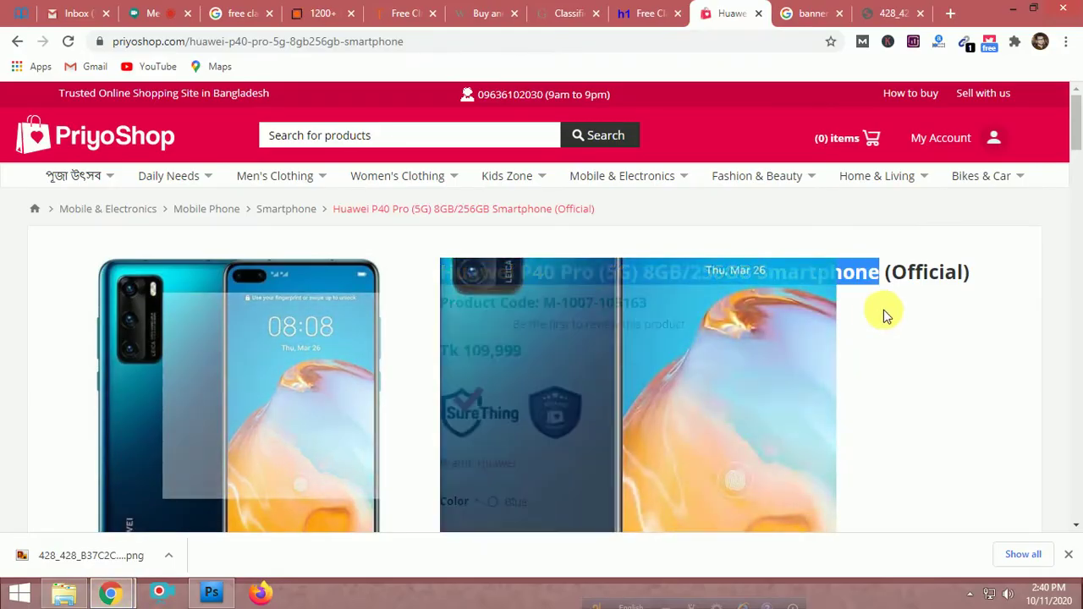
pyautogui.scroll(-5, 895, 355)
pyautogui.scroll(-4, 385, 425)
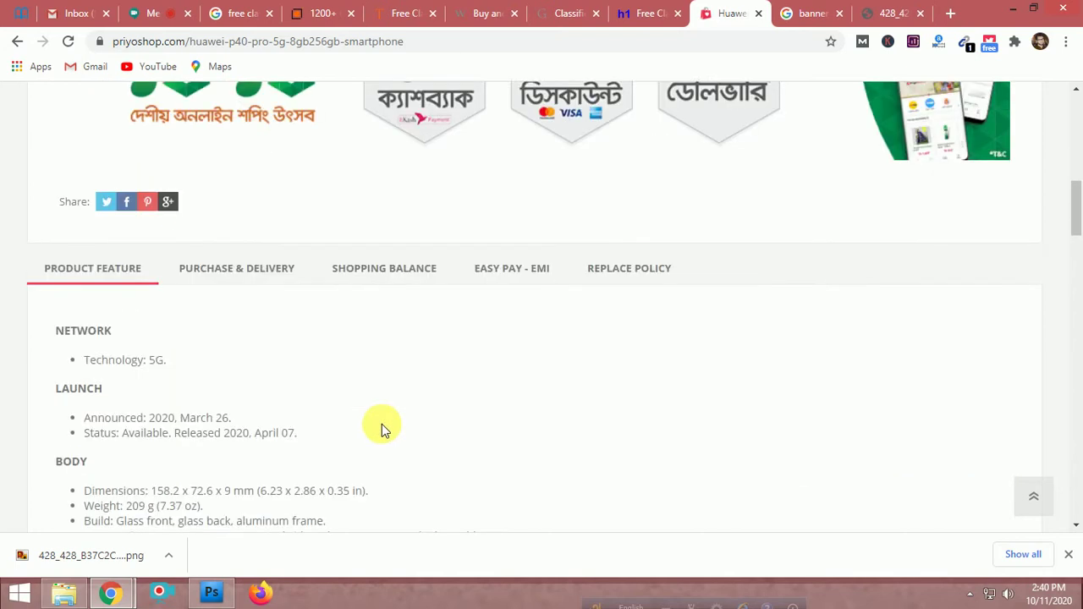
pyautogui.scroll(-3, 381, 424)
pyautogui.scroll(1, 382, 422)
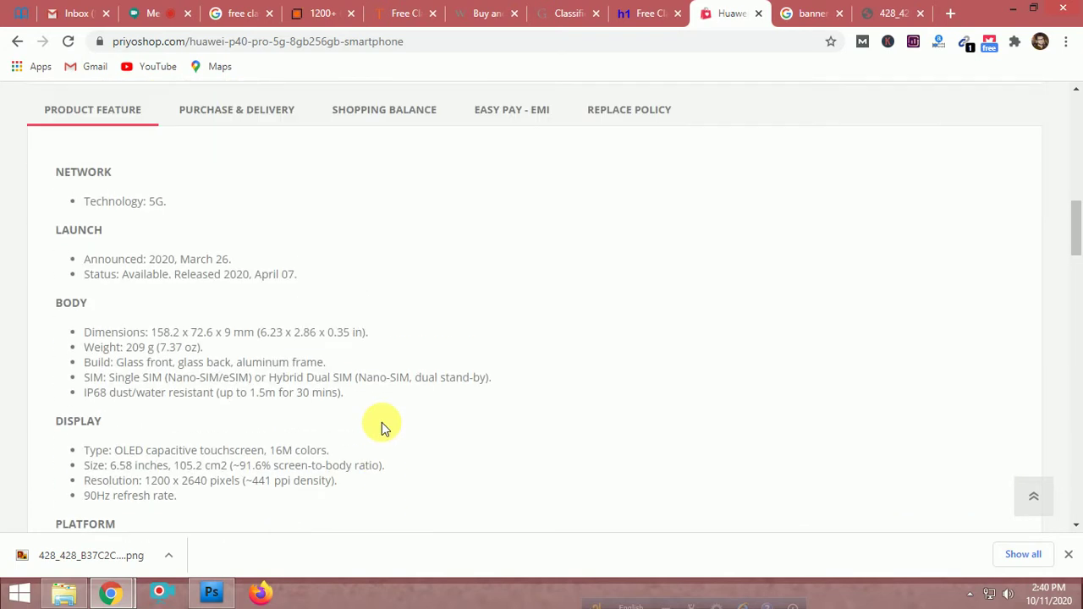
pyautogui.scroll(-4, 382, 422)
pyautogui.scroll(-6, 381, 423)
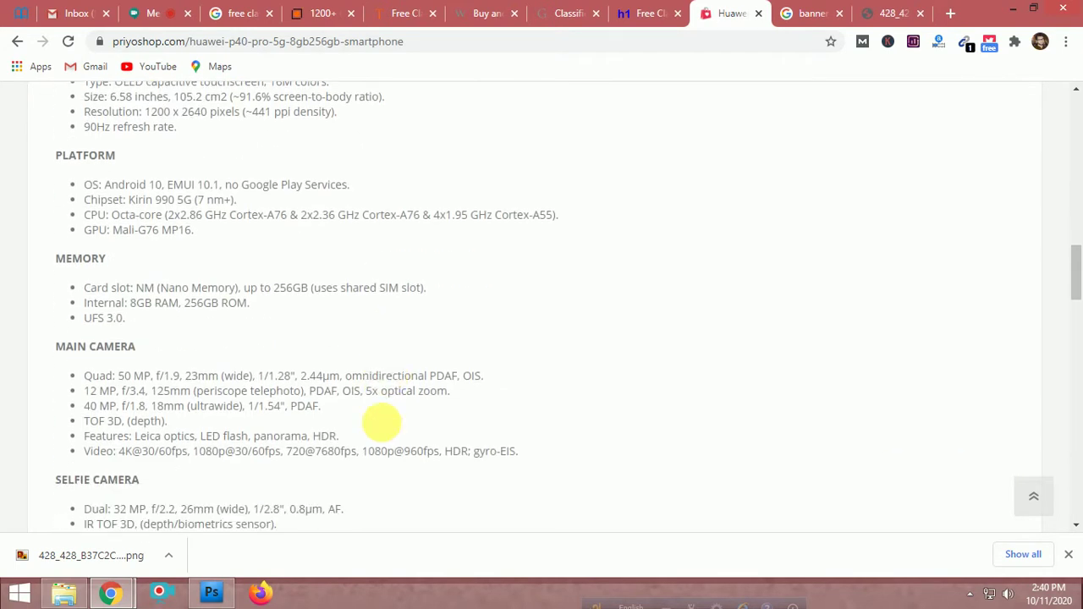
pyautogui.scroll(-4, 382, 423)
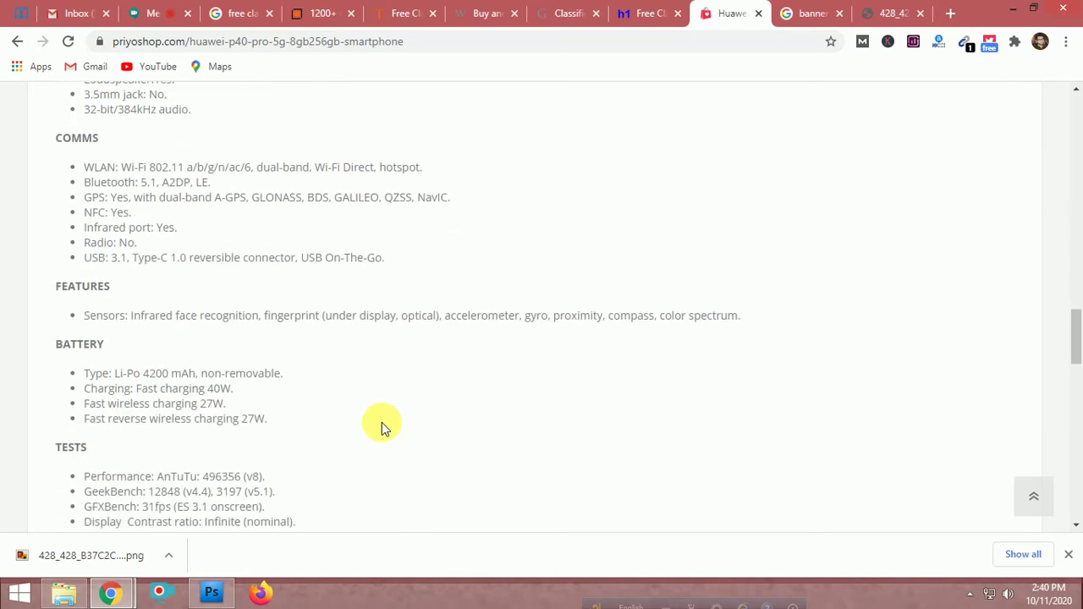
pyautogui.scroll(-3, 381, 422)
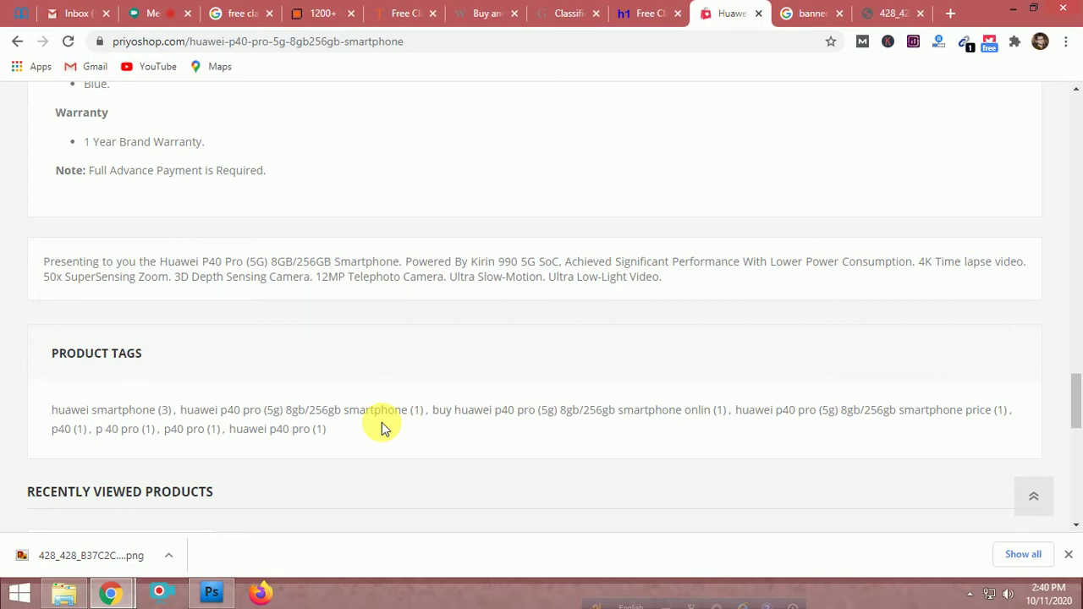
pyautogui.scroll(10, 381, 422)
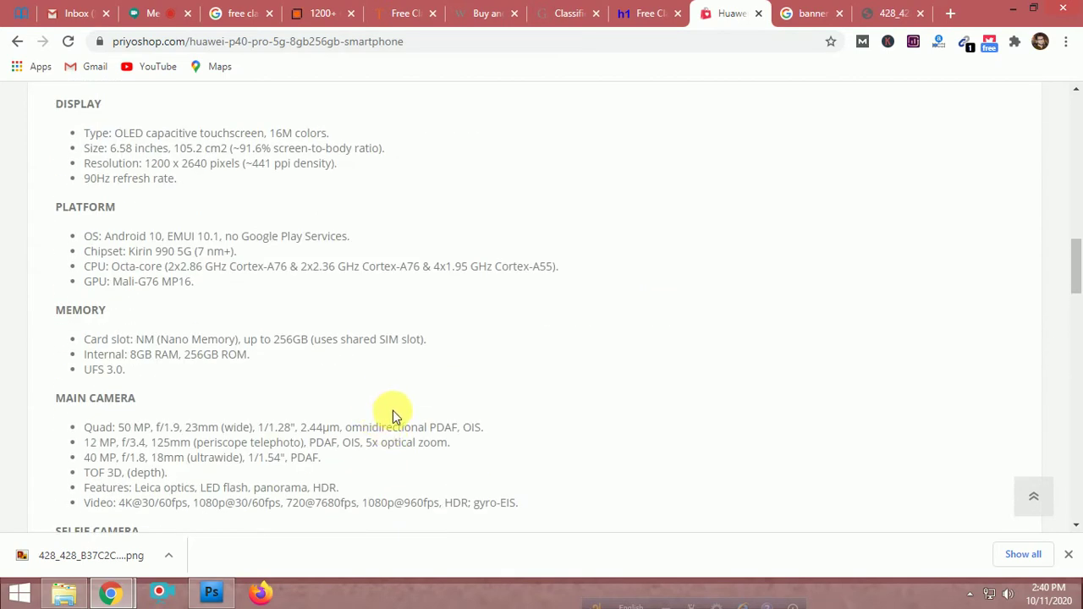
pyautogui.scroll(3, 392, 412)
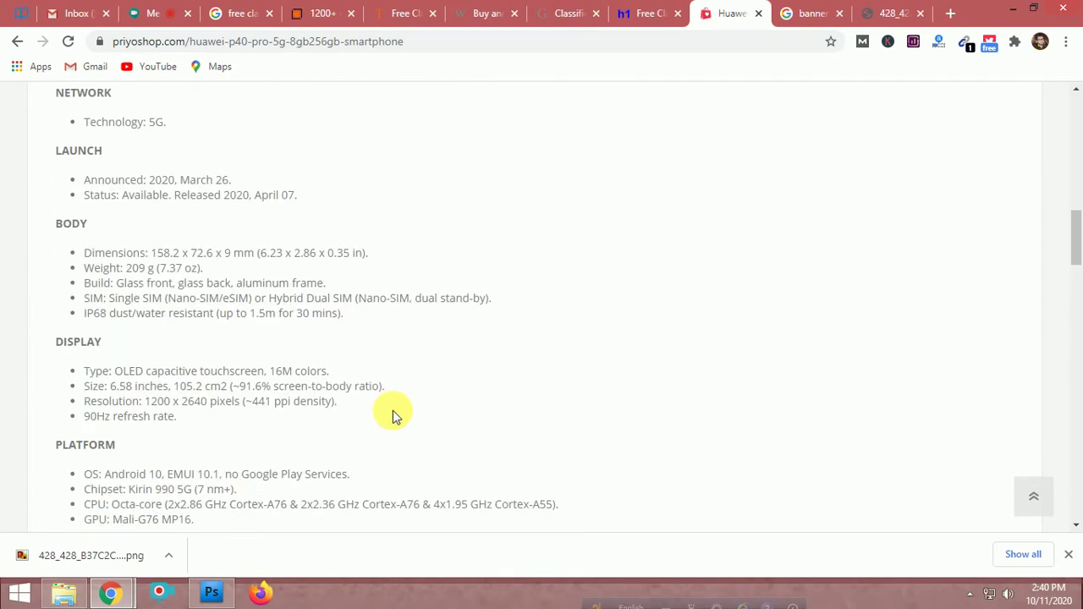
pyautogui.scroll(2, 393, 415)
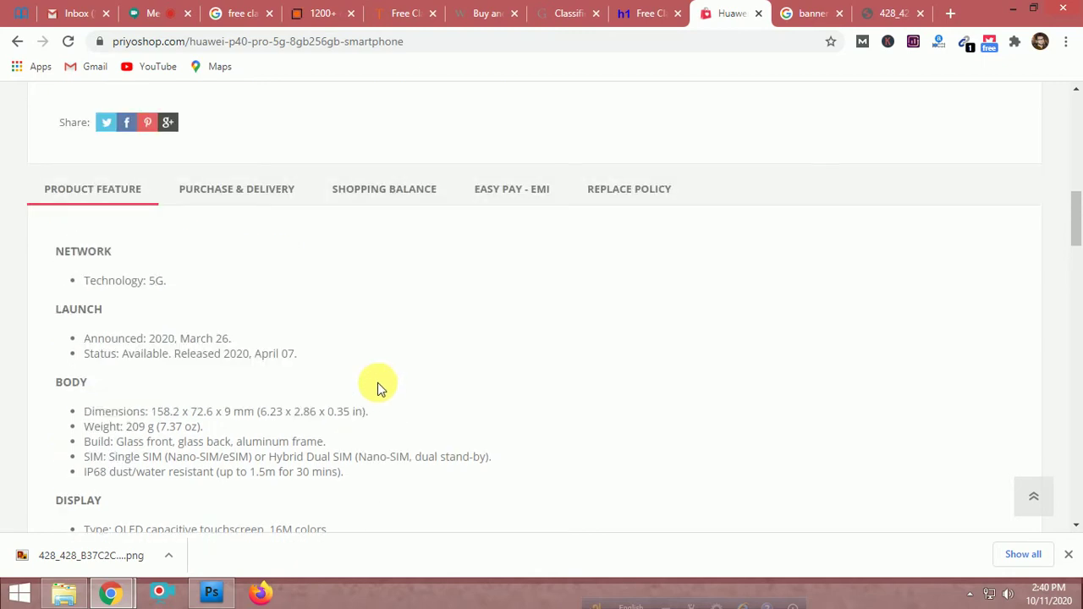
pyautogui.scroll(-1, 378, 383)
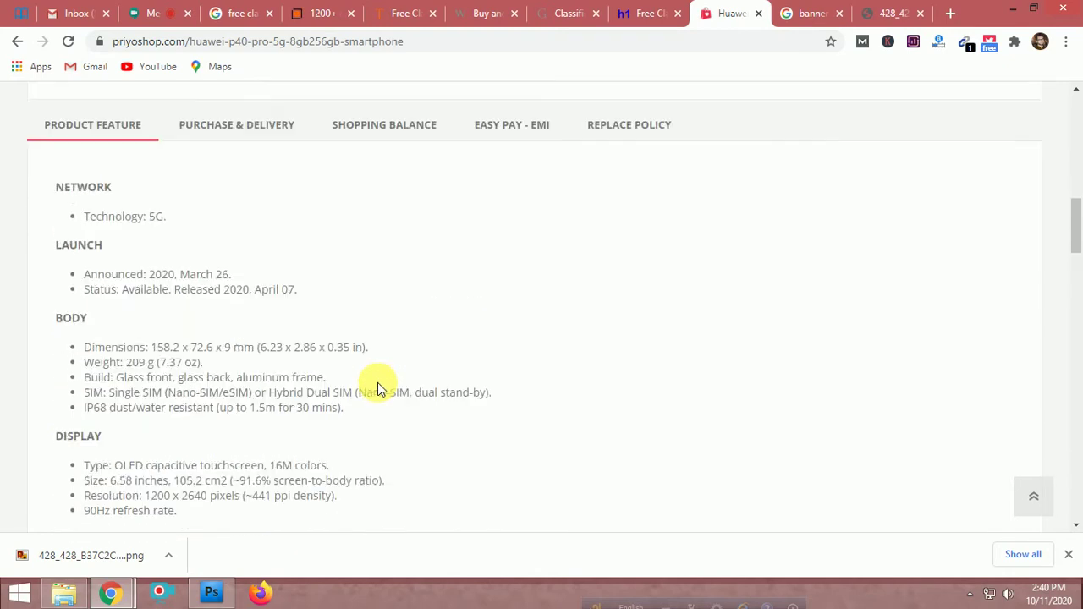
pyautogui.scroll(5, 377, 382)
pyautogui.scroll(-11, 378, 382)
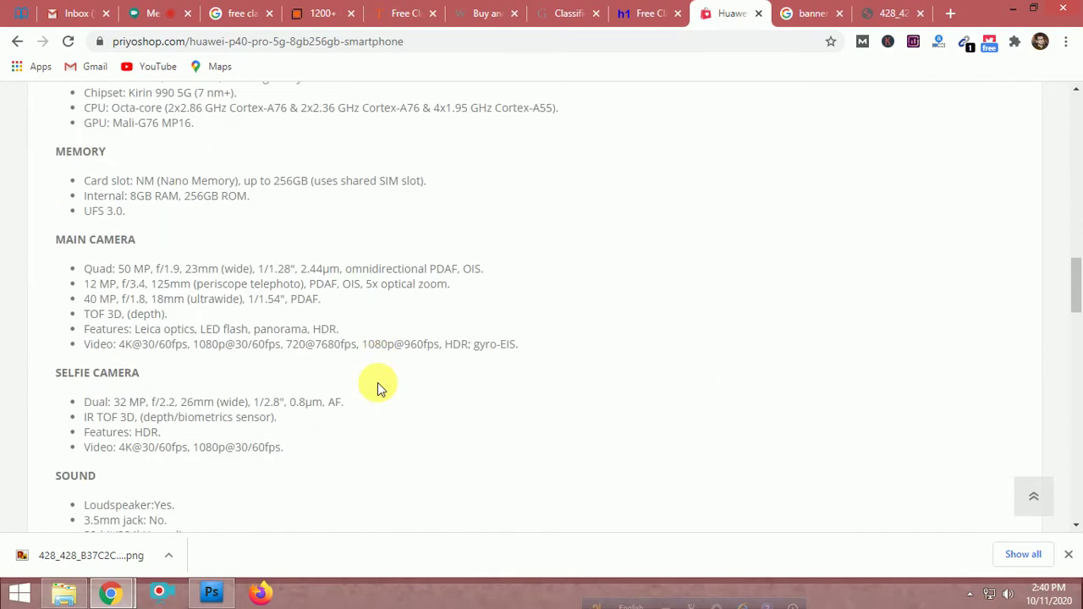
pyautogui.scroll(-3, 377, 386)
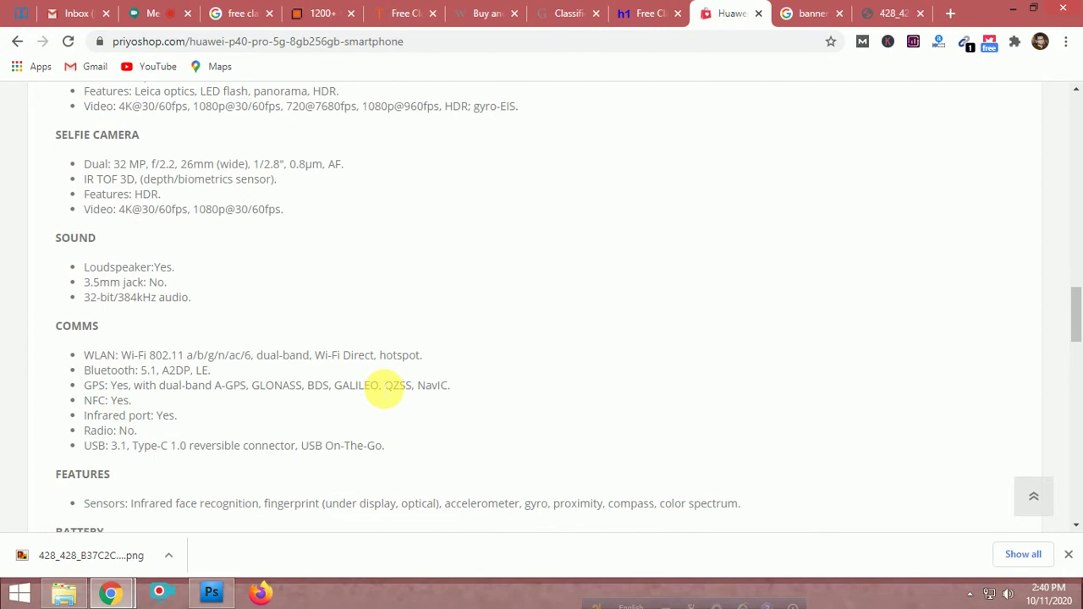
pyautogui.scroll(-3, 377, 384)
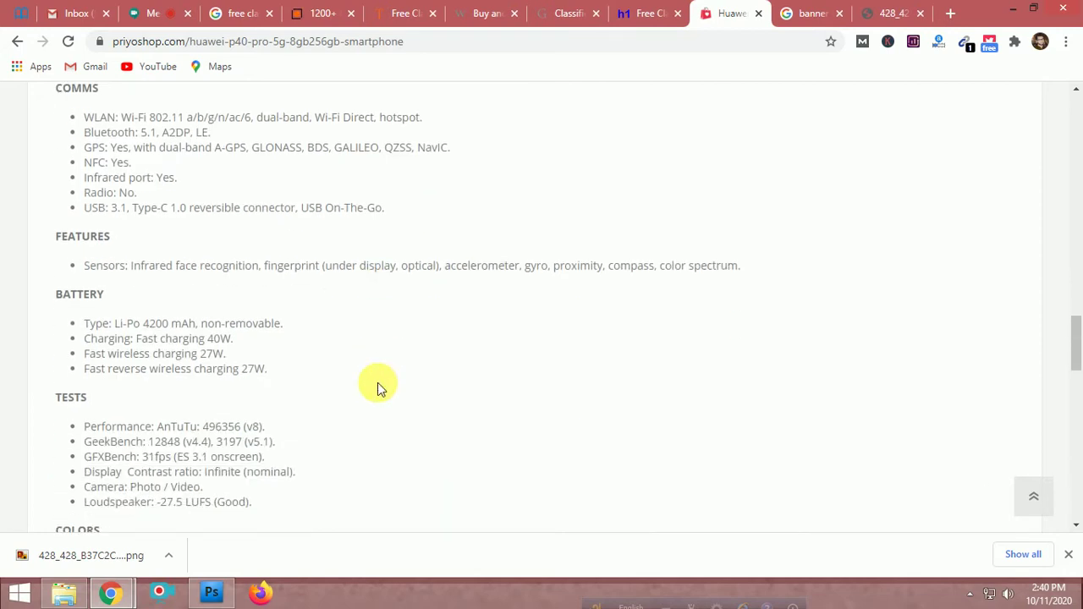
pyautogui.scroll(-3, 377, 386)
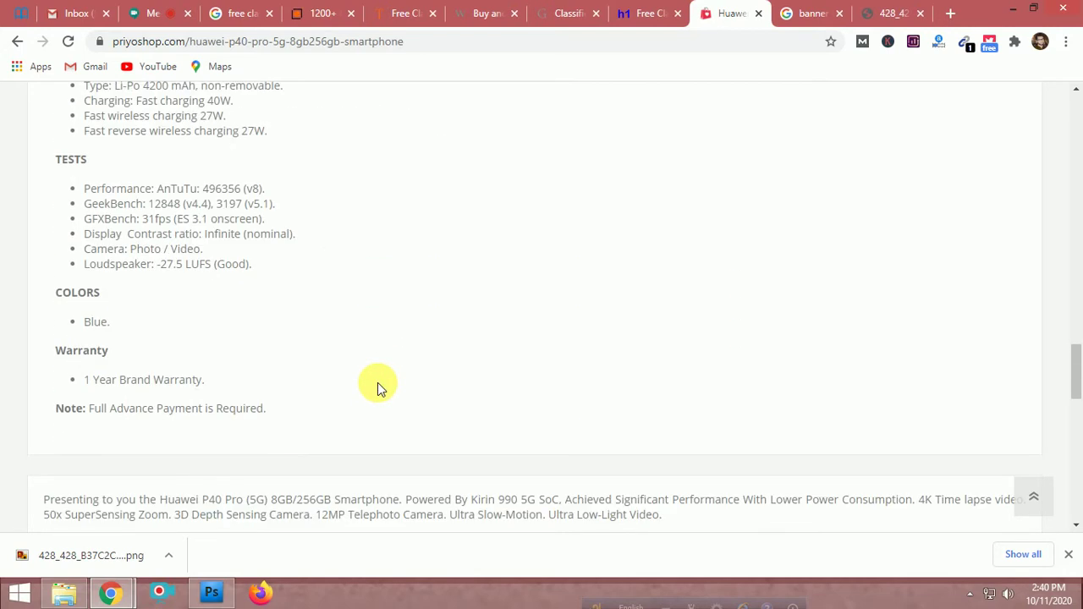
pyautogui.scroll(12, 377, 382)
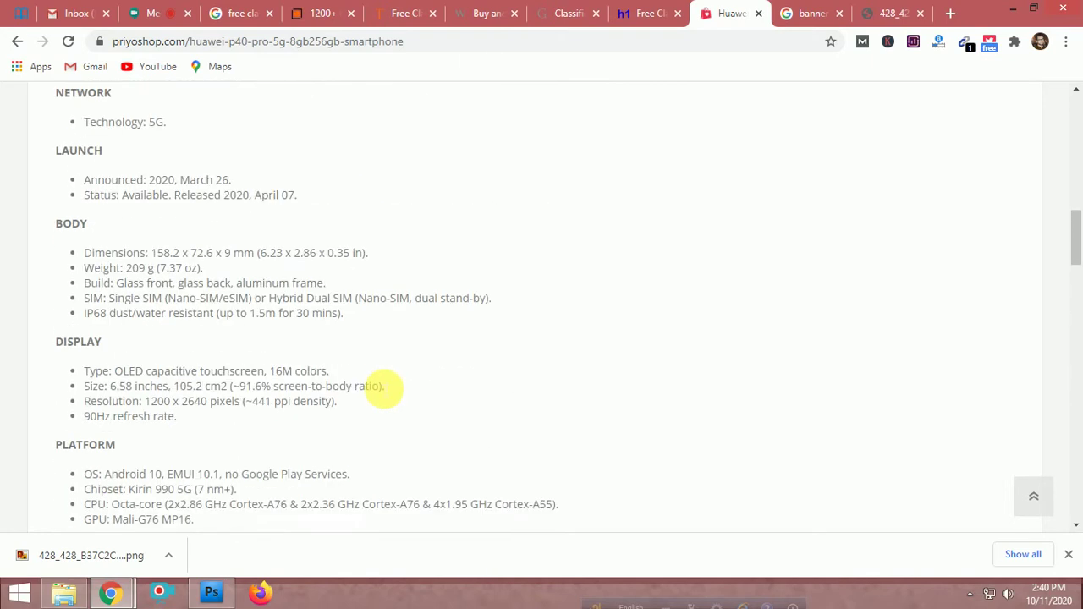
pyautogui.scroll(3, 378, 384)
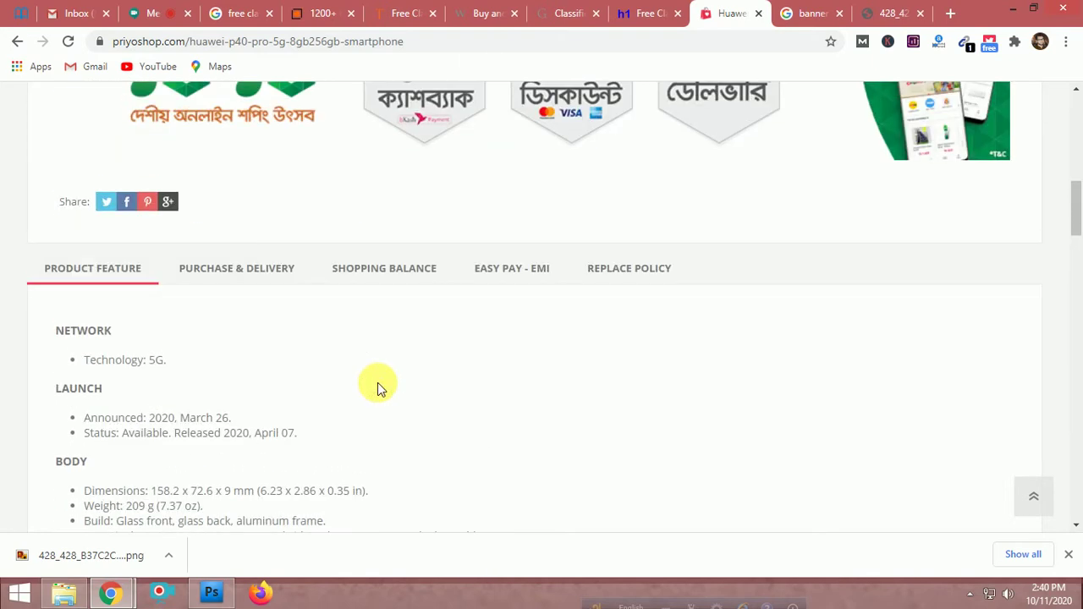
pyautogui.scroll(-3, 377, 387)
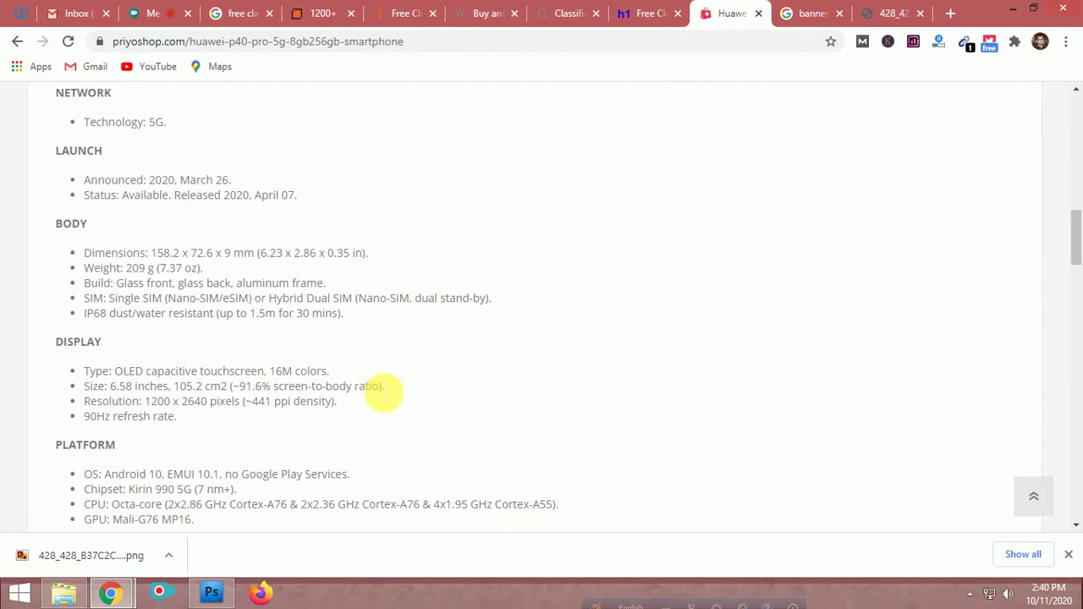
pyautogui.moveTo(178, 417); pyautogui.dragTo(45, 230)
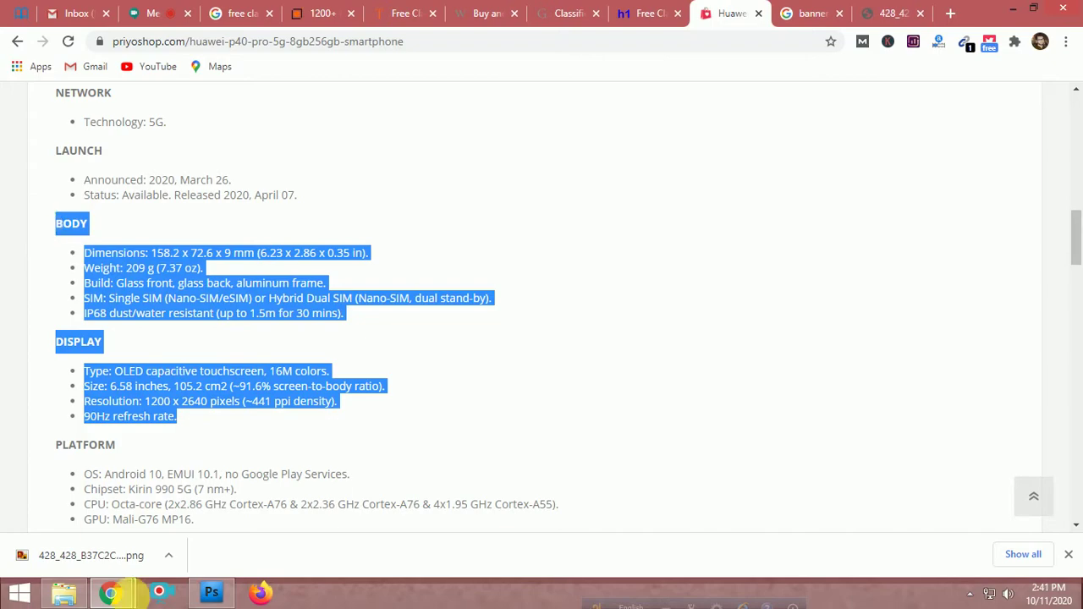
# Paste the copied specs as a new left-aligned 8 pt text layer on the orange area
pyautogui.click(211, 593)
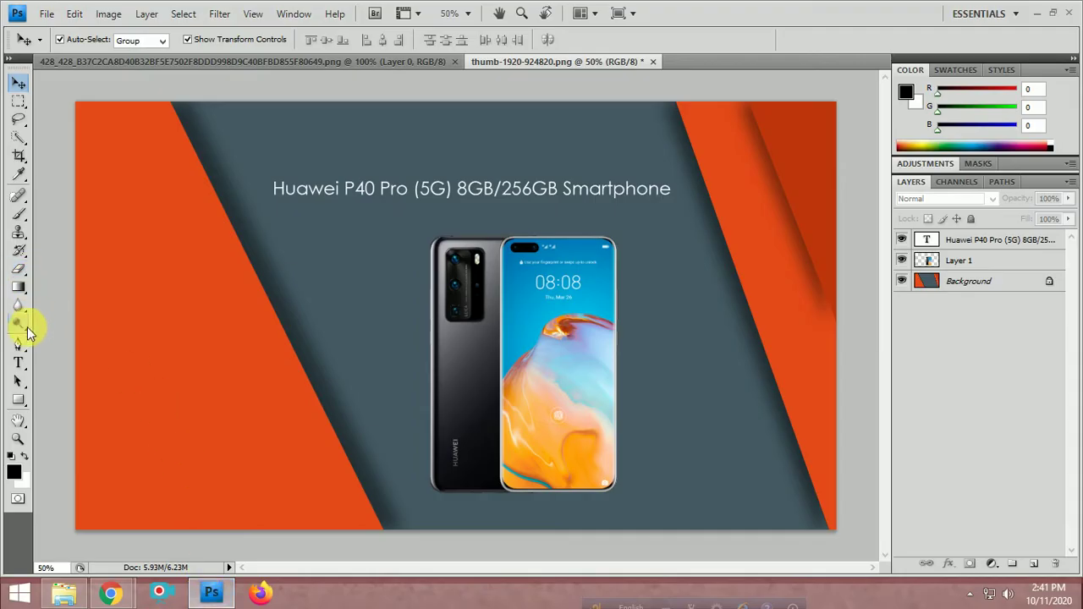
pyautogui.click(18, 363)
pyautogui.click(127, 371)
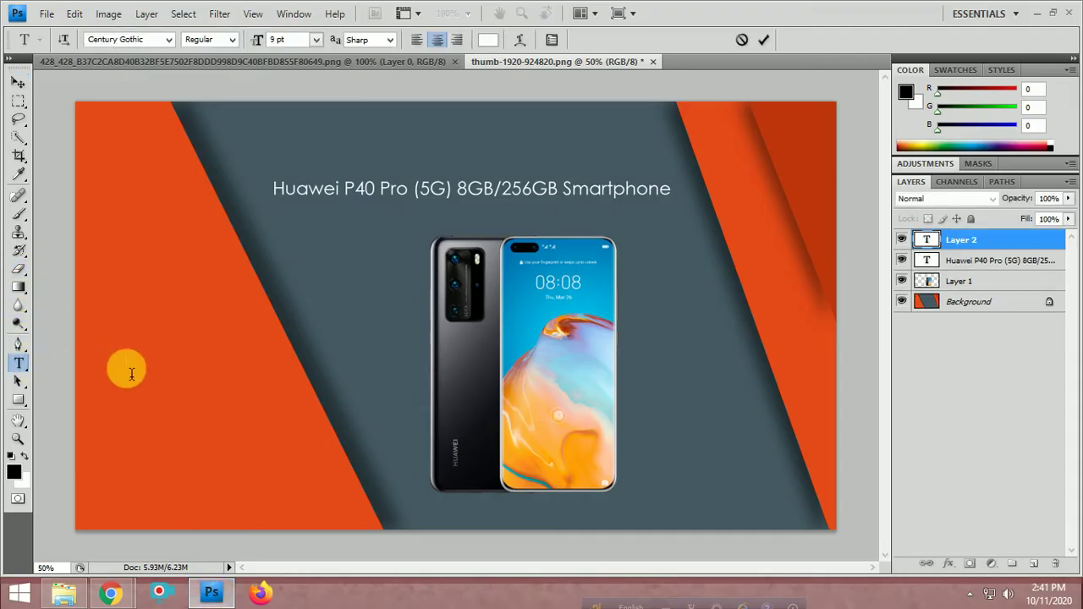
pyautogui.hotkey('ctrl', 'v')
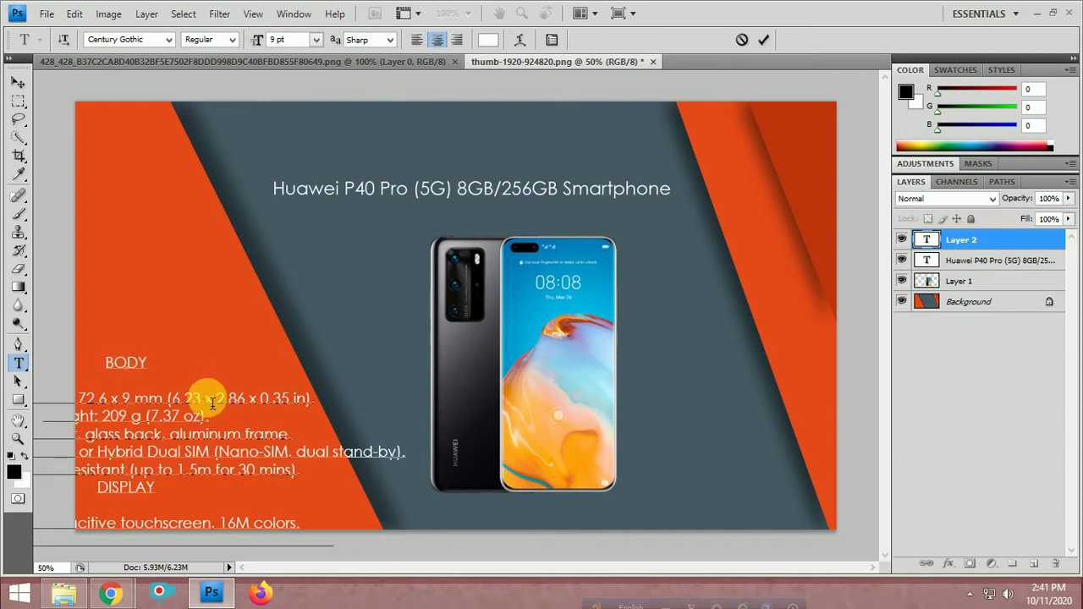
pyautogui.hotkey('ctrl', 'a')
pyautogui.click(418, 42)
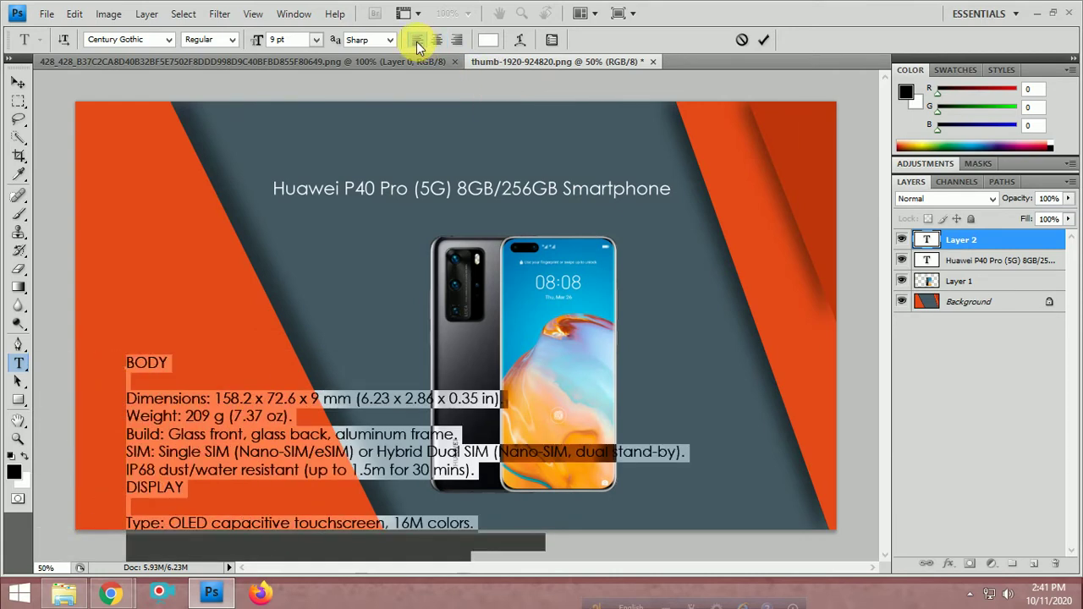
pyautogui.click(316, 40)
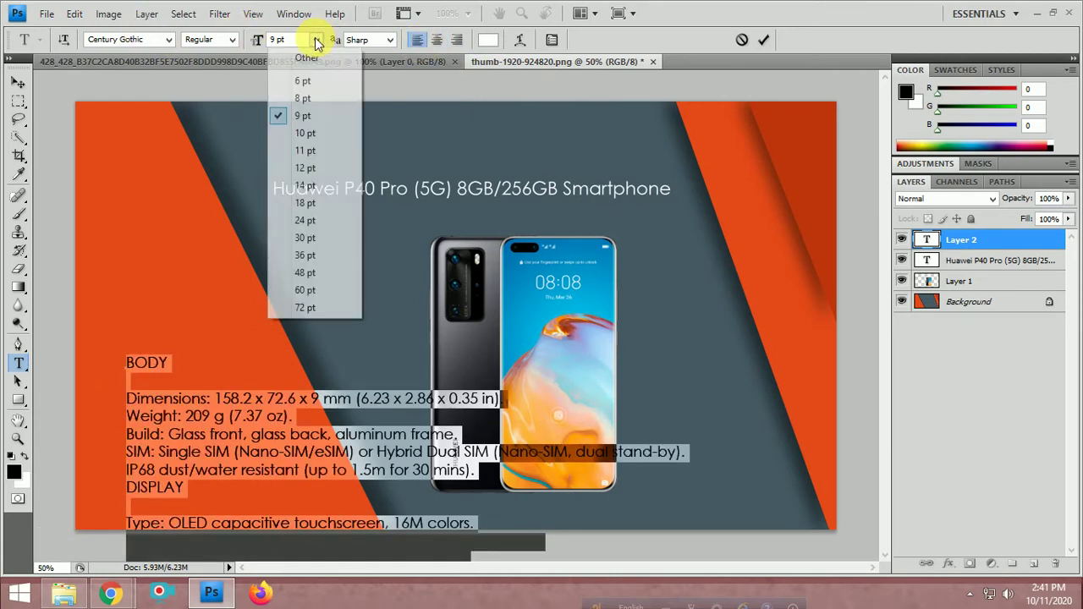
pyautogui.click(302, 99)
pyautogui.click(212, 356)
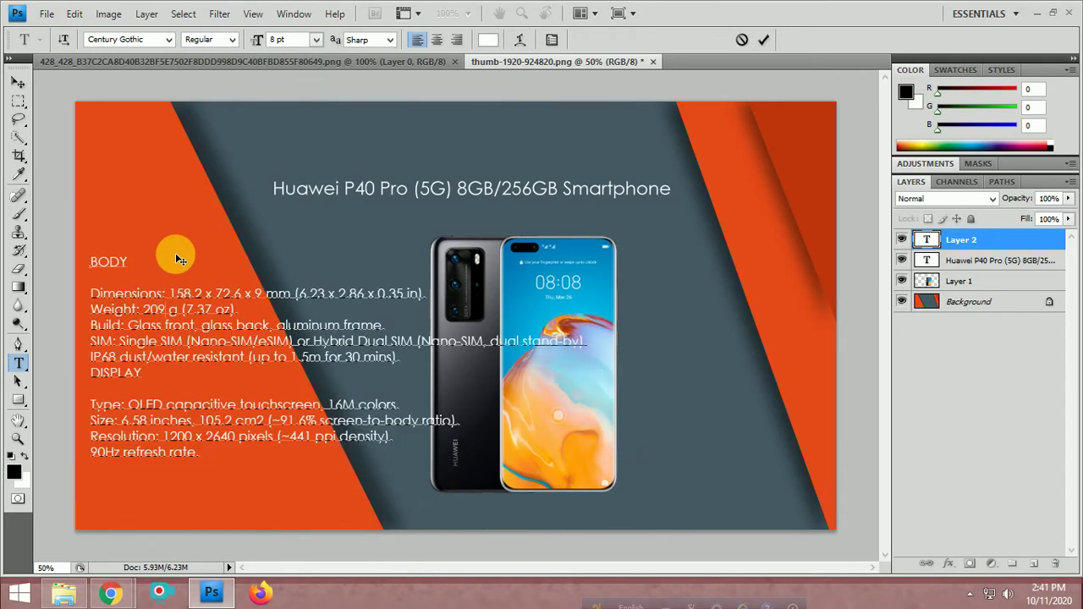
# Nudge the spec block and delete the Body lines, keeping only the Display specs
pyautogui.moveTo(180, 260); pyautogui.dragTo(184, 269)
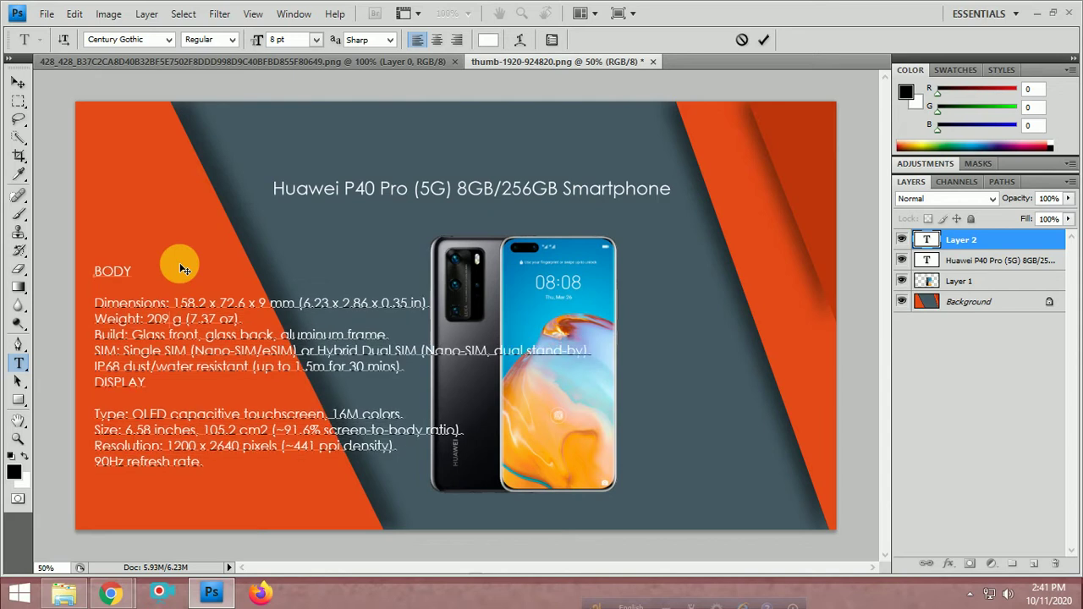
pyautogui.hotkey('ctrl', 'a')
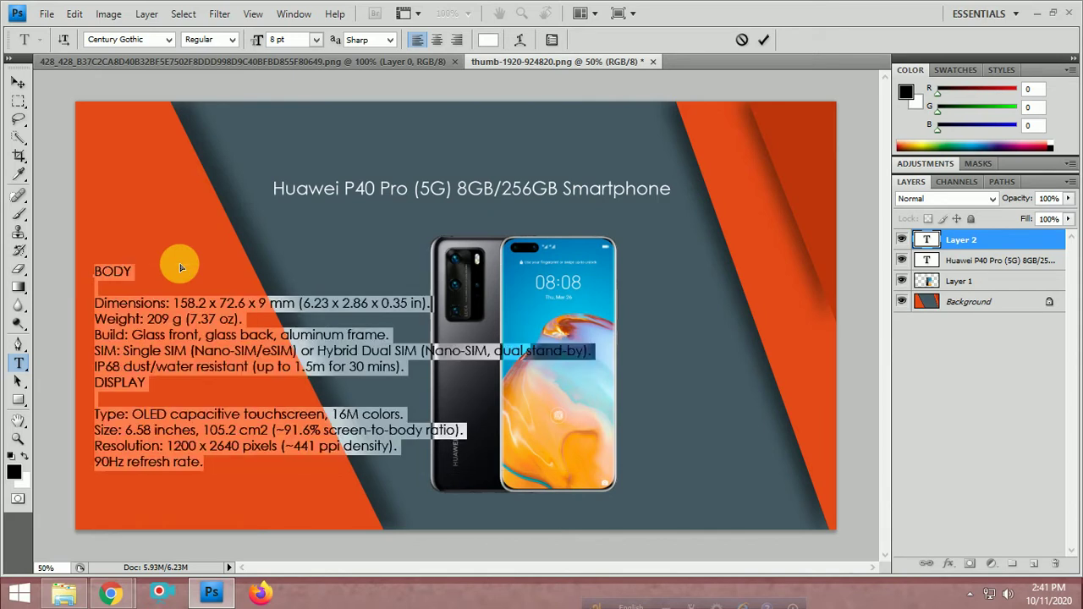
pyautogui.click(153, 396)
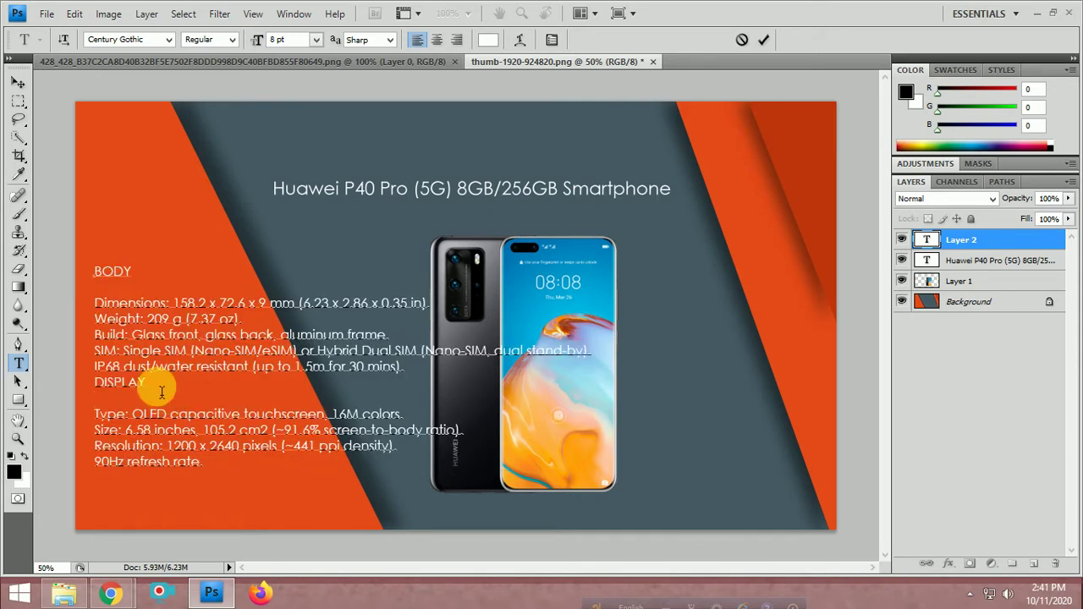
pyautogui.moveTo(157, 386); pyautogui.dragTo(88, 283)
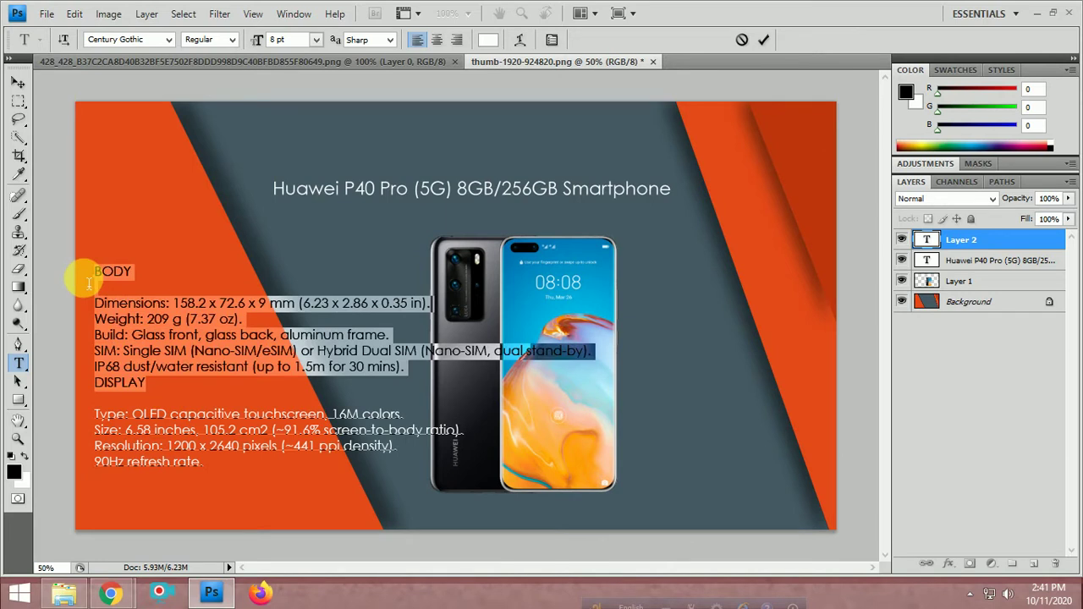
pyautogui.press('BackSpace')
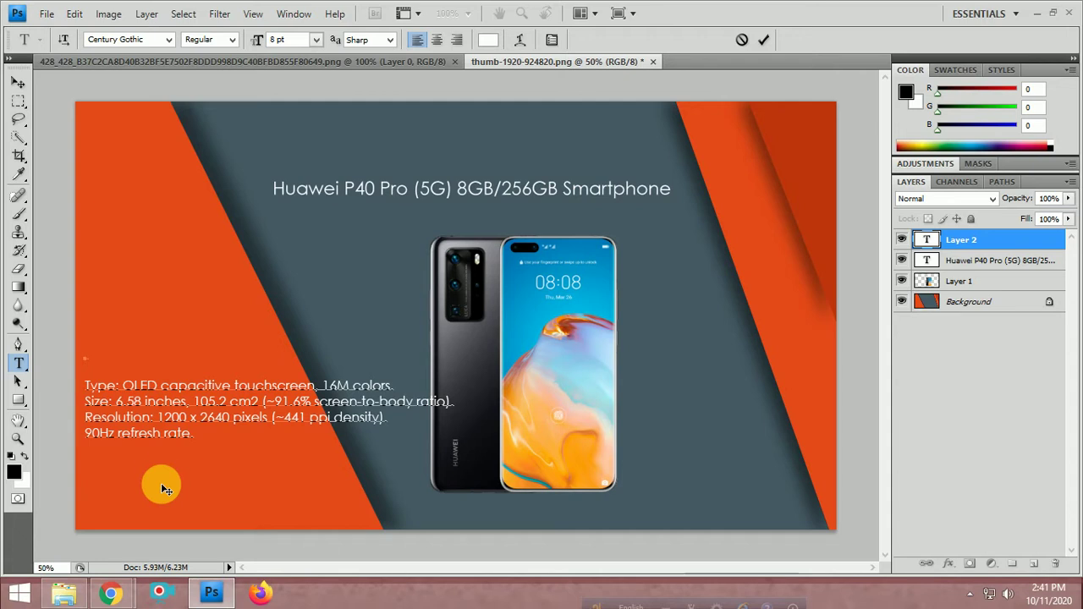
pyautogui.moveTo(194, 438); pyautogui.dragTo(88, 367)
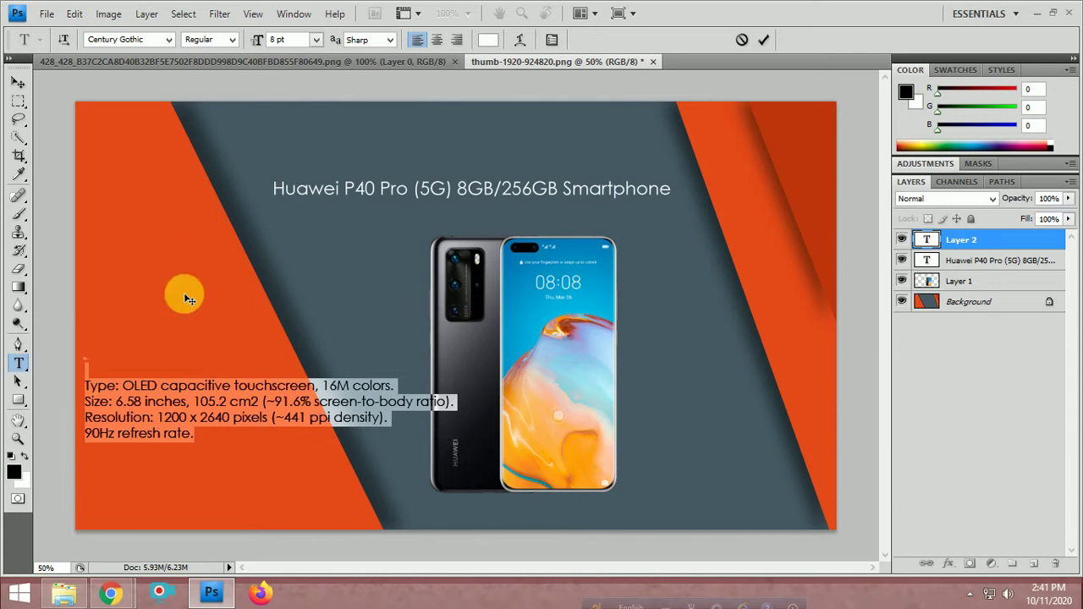
pyautogui.click(130, 393)
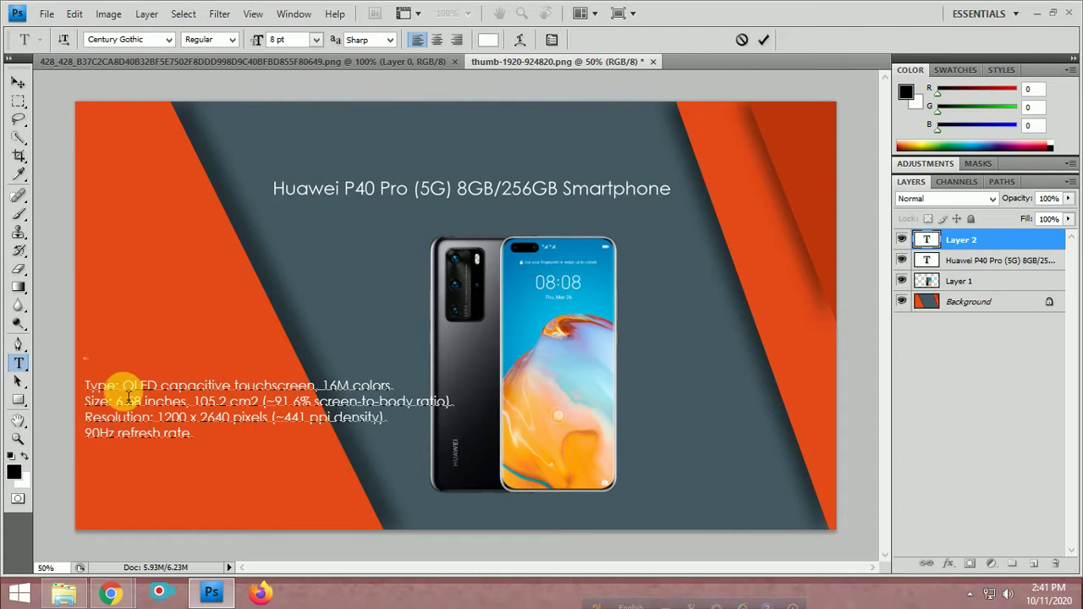
# Select the product title 'Huawei P40 Pro (5G) 8GB/256GB' on the shop page
pyautogui.moveTo(115, 592)
pyautogui.click(97, 522)
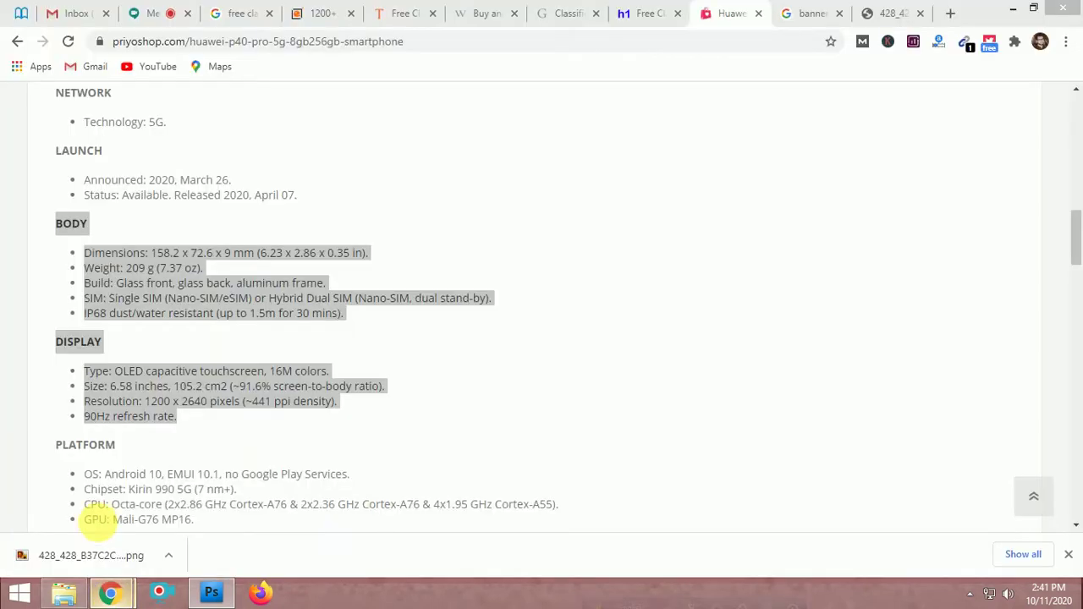
pyautogui.scroll(15, 292, 181)
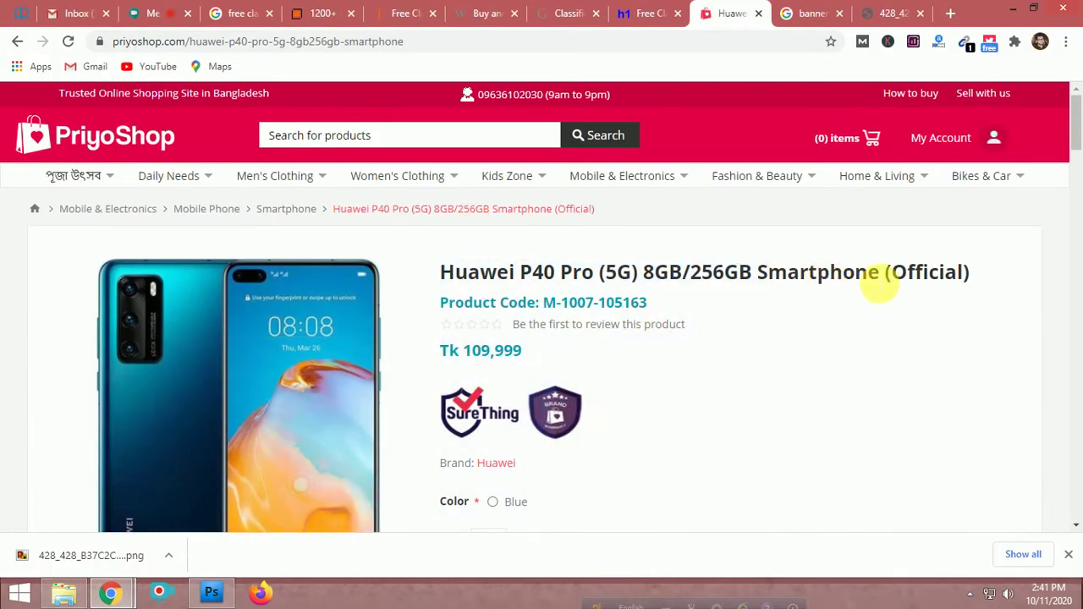
pyautogui.moveTo(751, 279); pyautogui.dragTo(442, 275)
pyautogui.hotkey('ctrl', 'c')
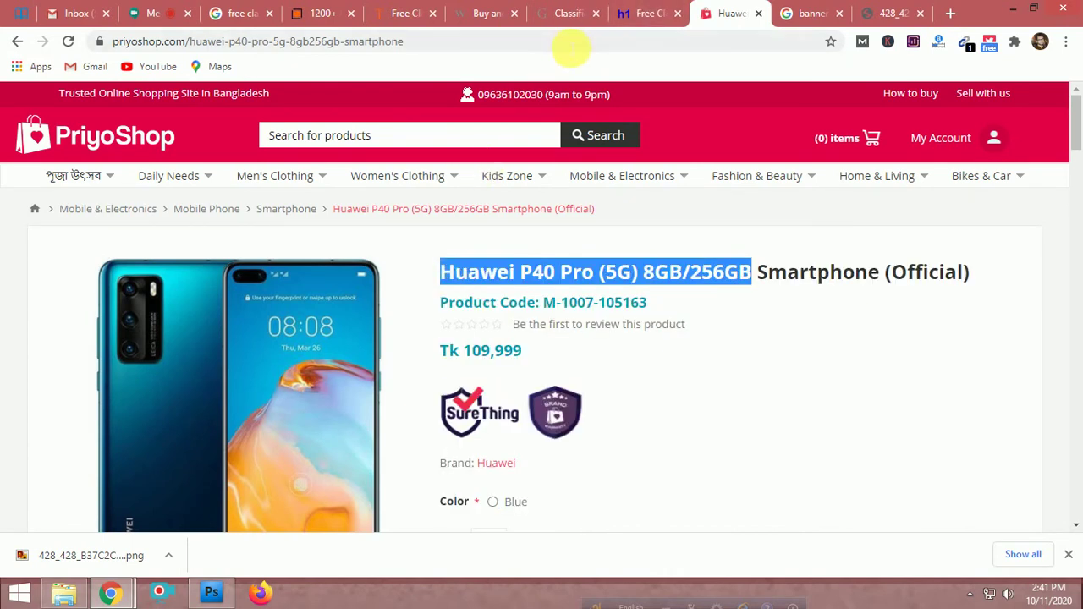
# Search Google for 'Huawei P40 Pro (5G) 8GB/256GB feature'
pyautogui.click(795, 12)
pyautogui.click(590, 41)
pyautogui.hotkey('ctrl', 'v')
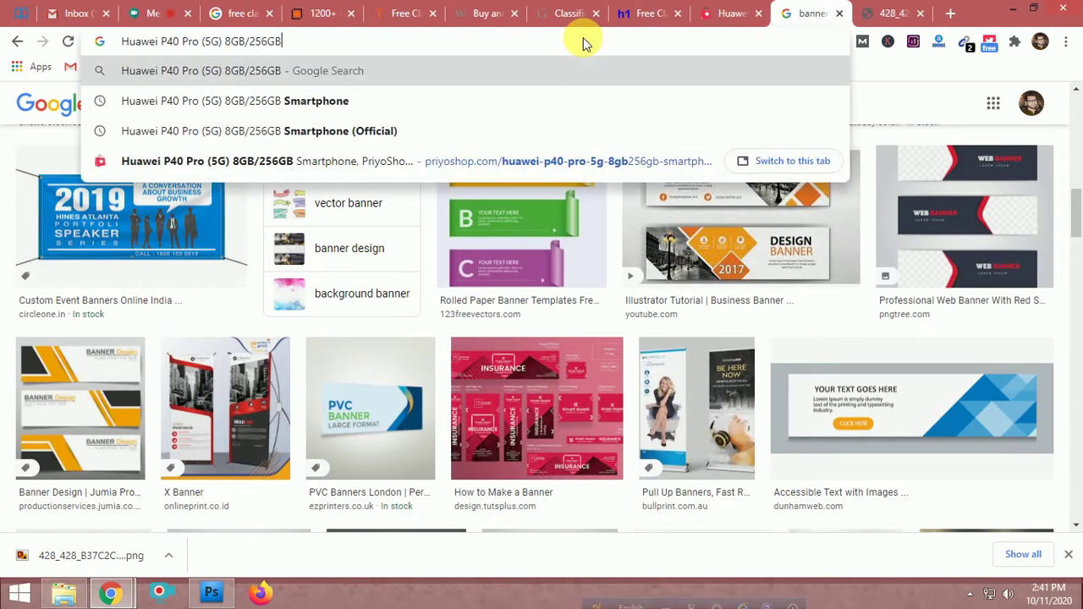
pyautogui.write('fe')
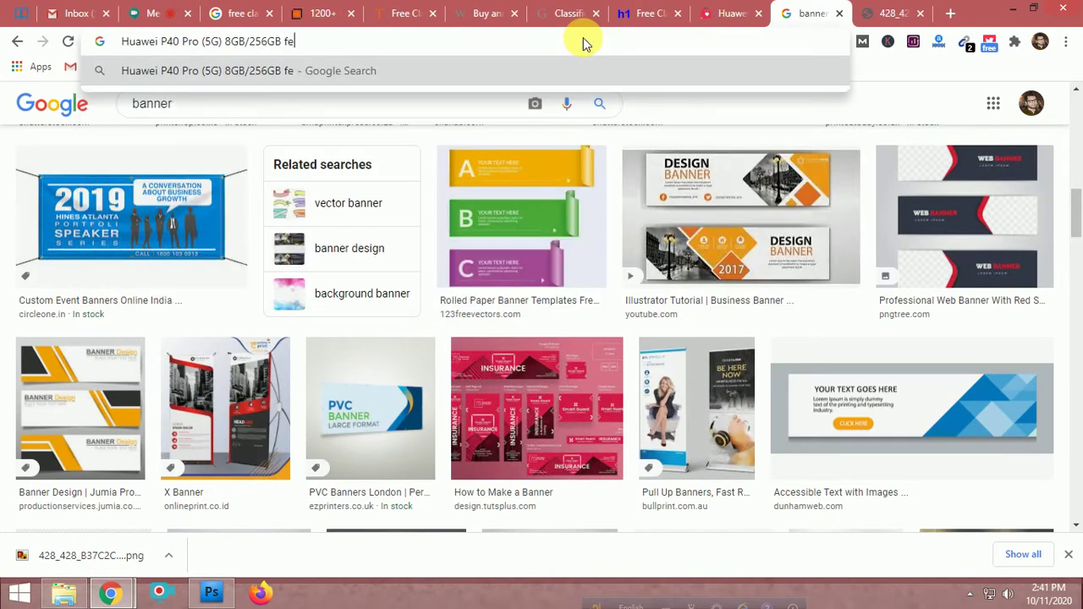
pyautogui.write('ature')
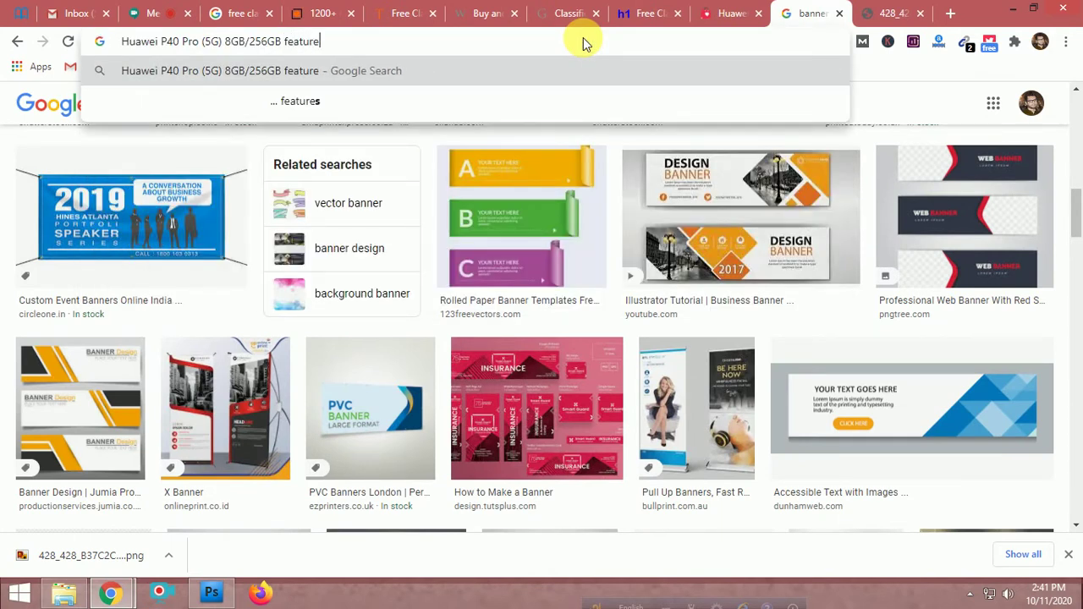
pyautogui.press('Return')
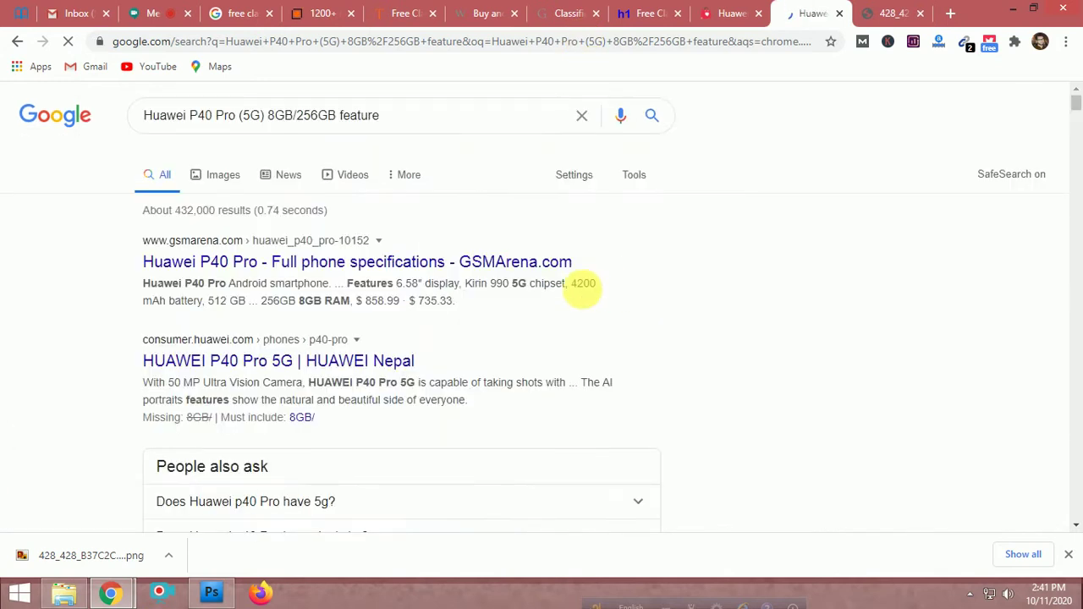
# Open the GSMArena specs result, then open the HUAWEI P40 Pro 5G and GSMArena results in new tabs
pyautogui.click(338, 261)
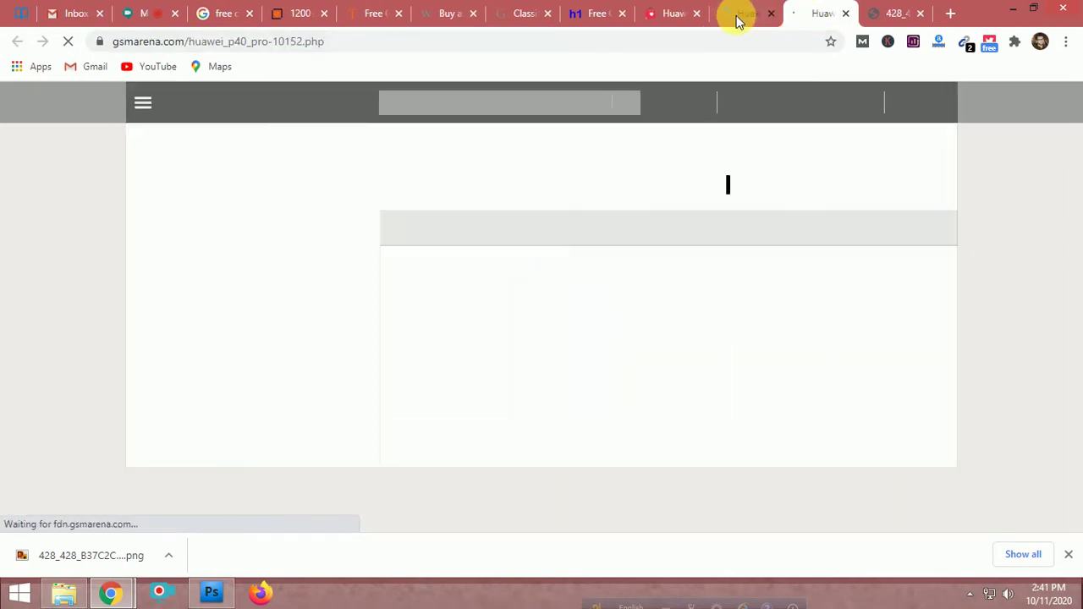
pyautogui.scroll(-3, 577, 382)
pyautogui.scroll(-15, 575, 382)
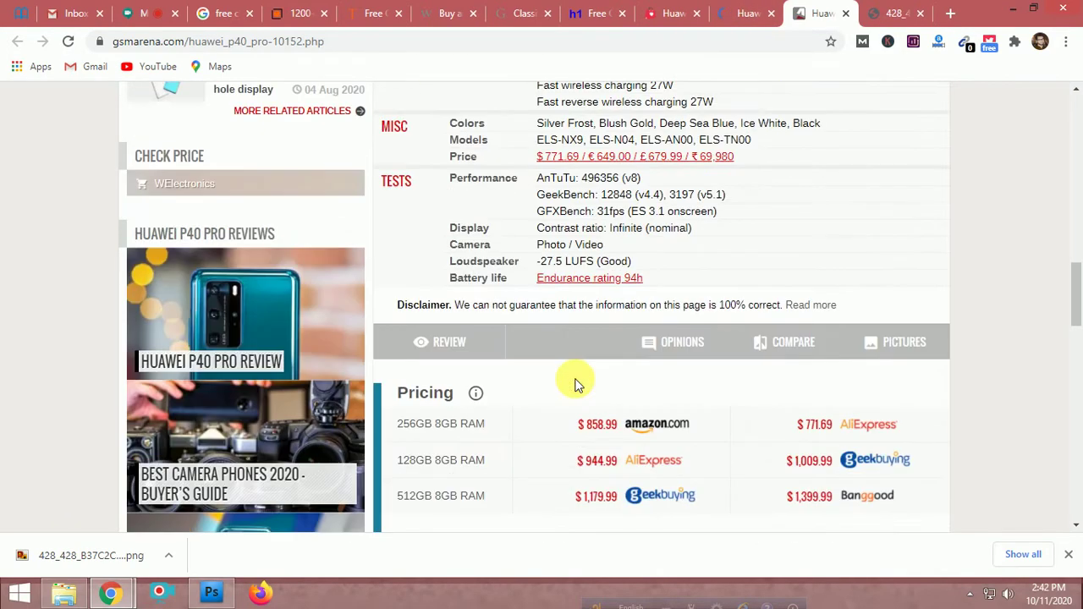
pyautogui.scroll(10, 575, 382)
pyautogui.scroll(1, 575, 383)
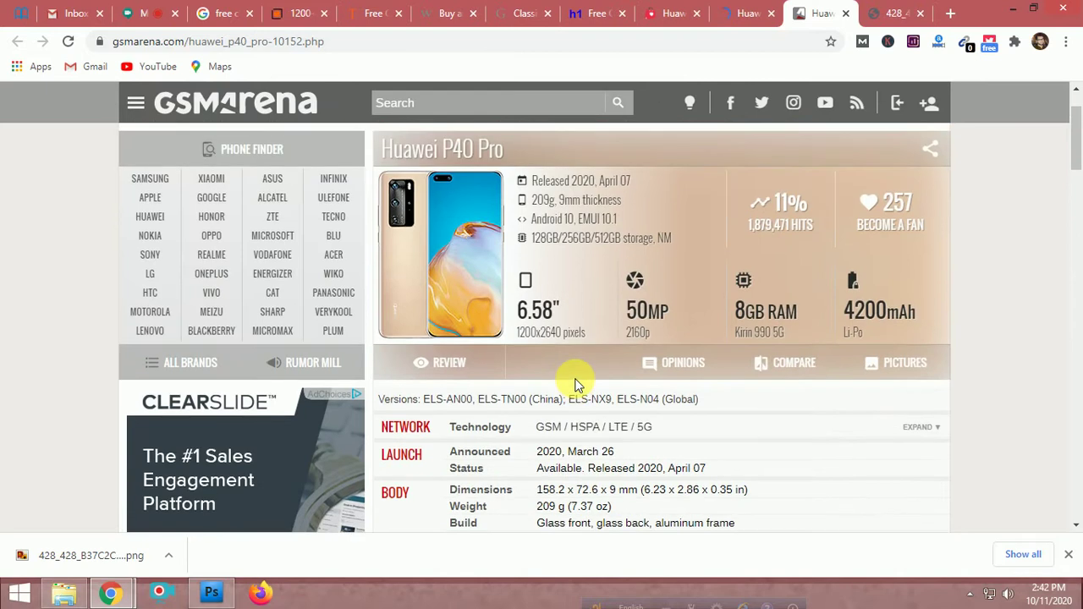
pyautogui.click(747, 12)
pyautogui.middleClick(254, 376)
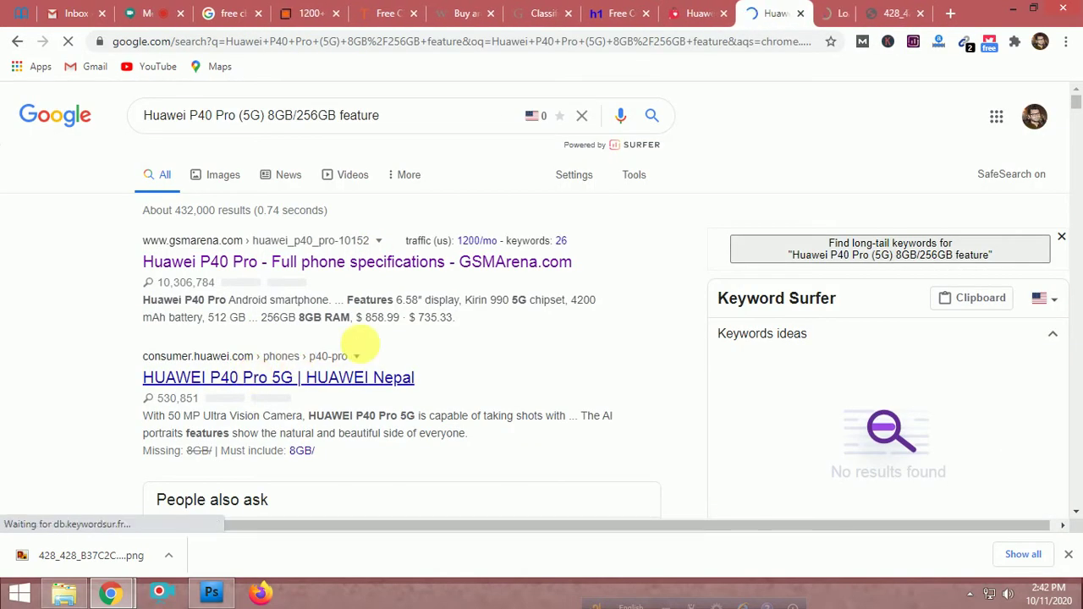
pyautogui.middleClick(453, 273)
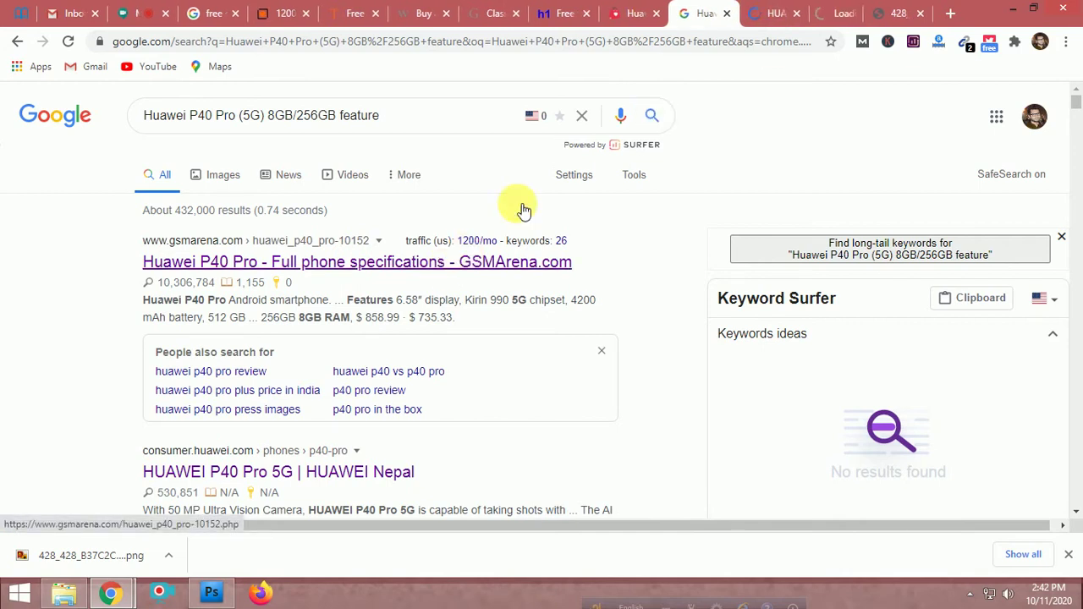
pyautogui.click(815, 13)
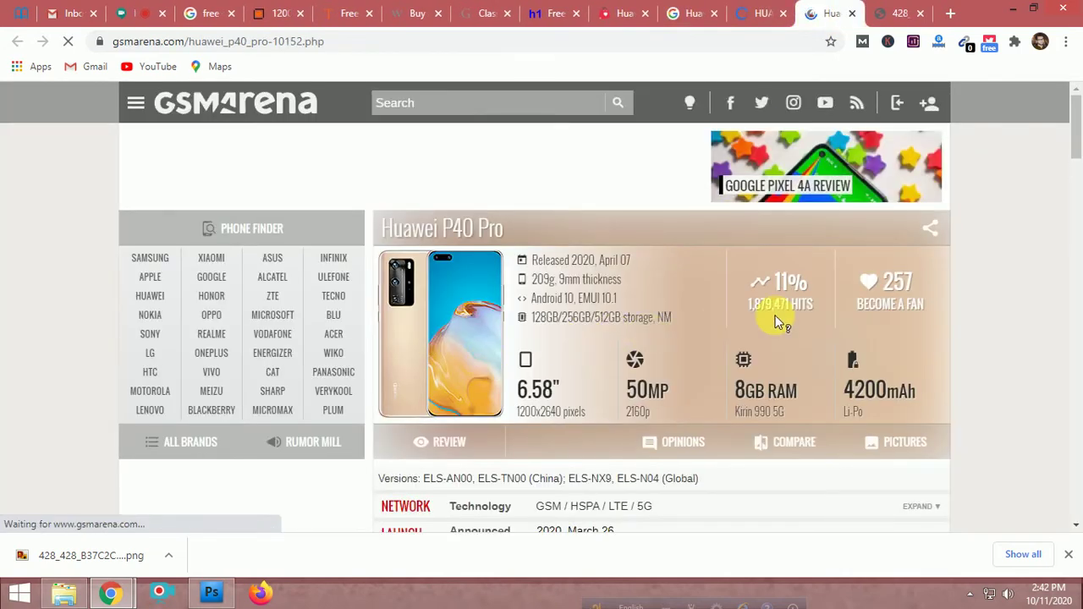
# Review GSMArena's camera, RAM and battery specs, then return to the black P40 Pro image tab
pyautogui.scroll(-2, 804, 288)
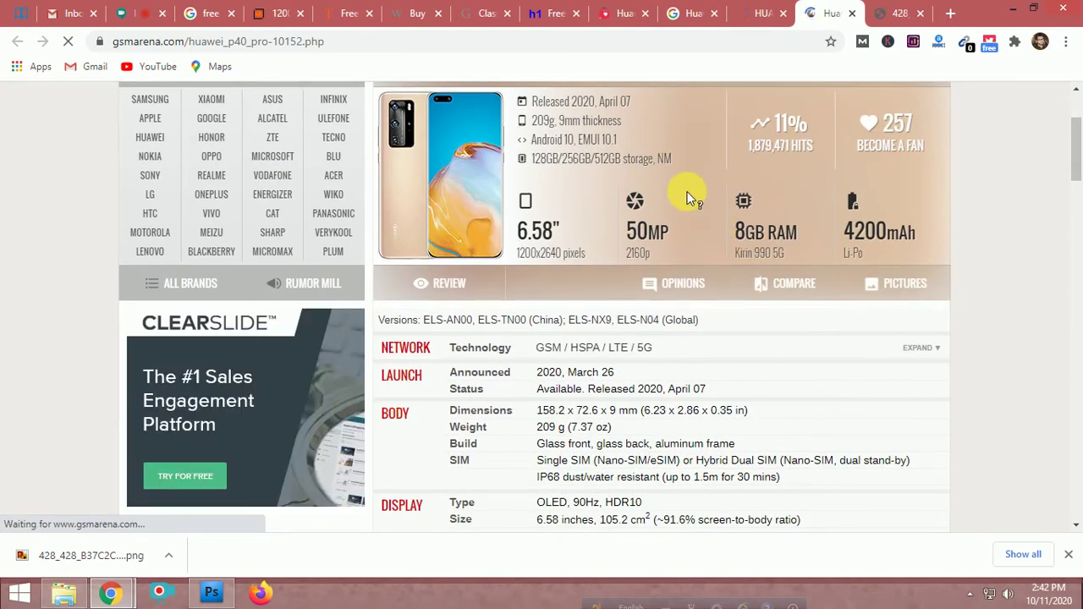
pyautogui.scroll(1, 689, 199)
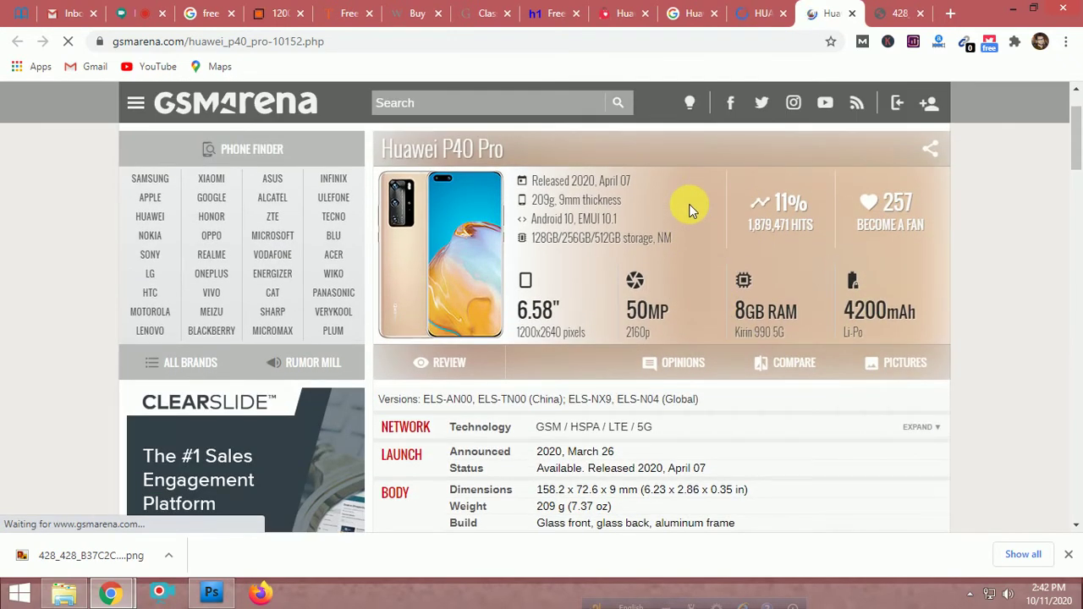
pyautogui.rightClick(689, 204)
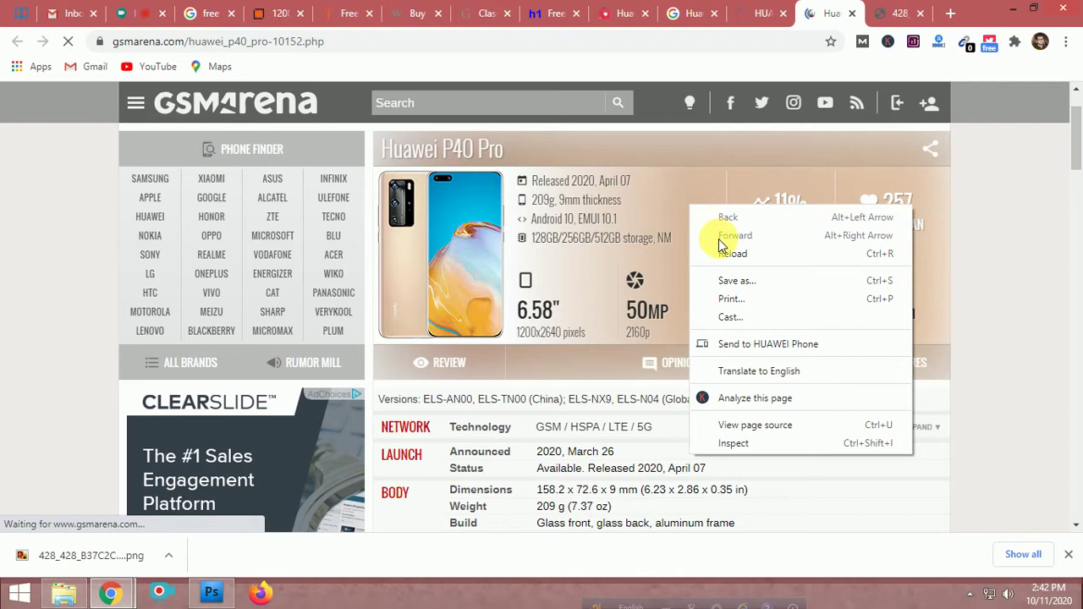
pyautogui.click(580, 234)
pyautogui.rightClick(582, 233)
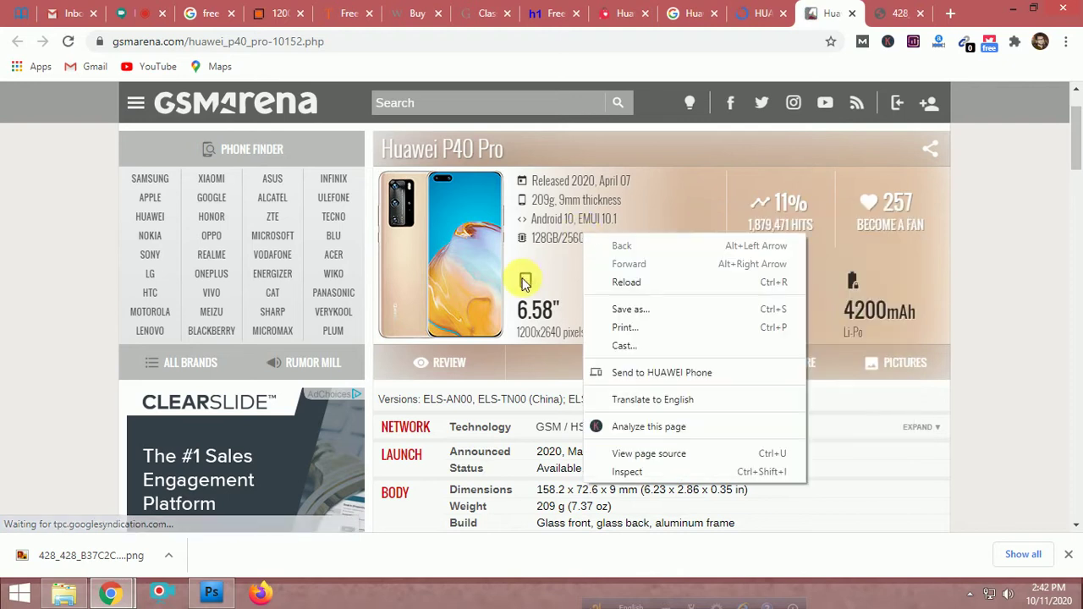
pyautogui.click(589, 258)
pyautogui.moveTo(697, 266); pyautogui.dragTo(970, 223)
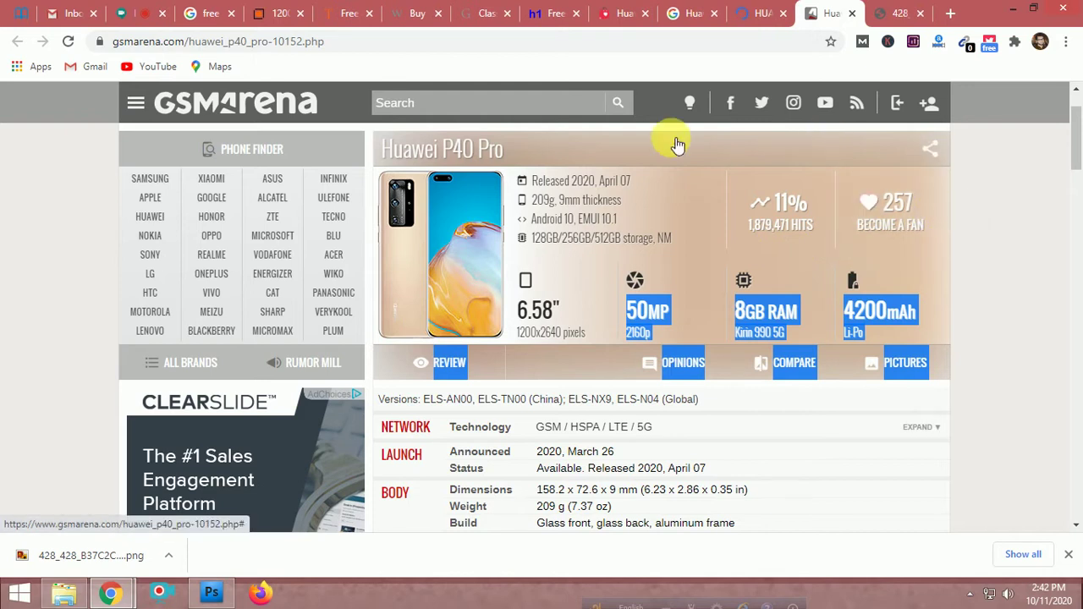
pyautogui.click(749, 243)
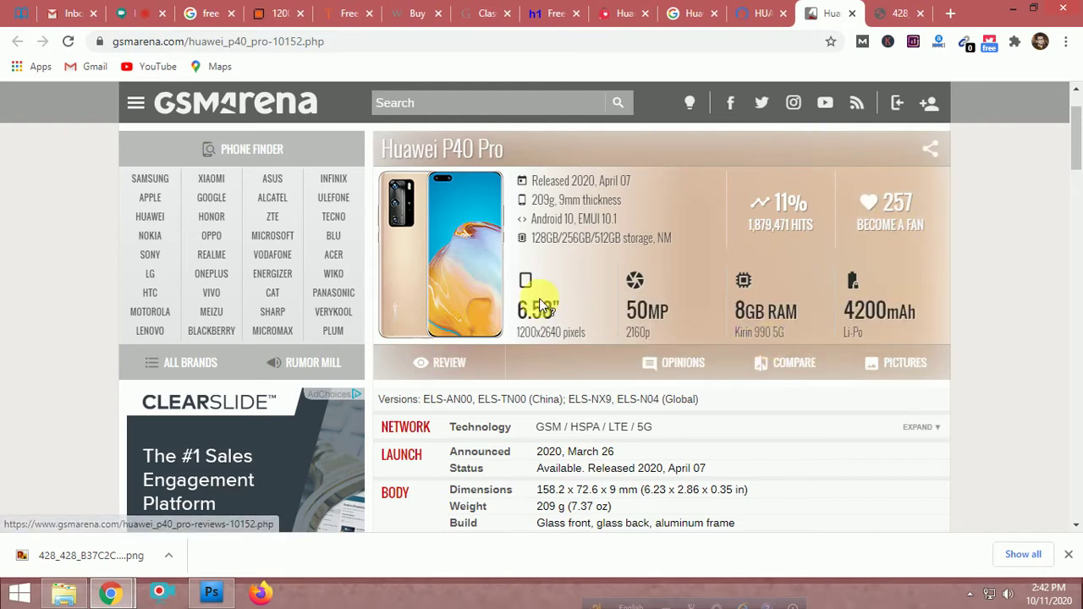
pyautogui.click(897, 15)
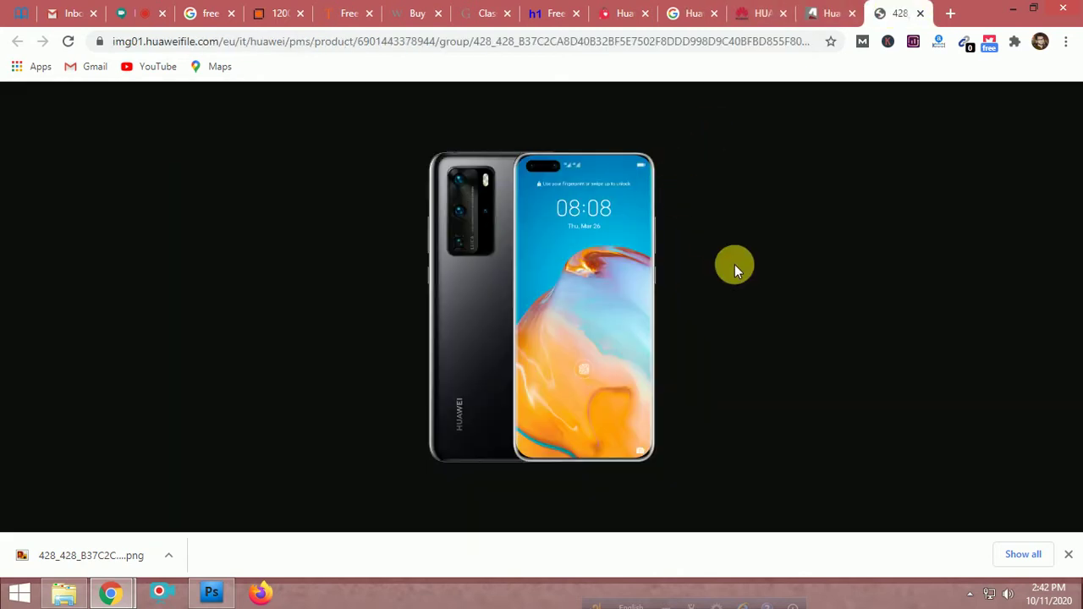
# Switch to the official Huawei P40 Pro page and dismiss its cookie notice
pyautogui.click(841, 24)
pyautogui.click(733, 16)
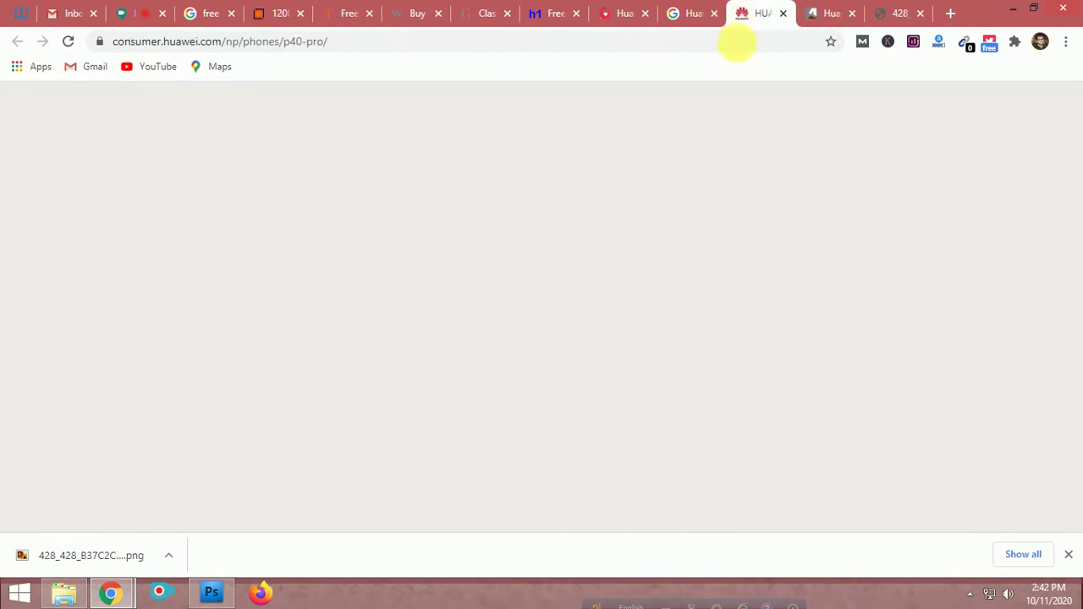
pyautogui.scroll(-2, 638, 350)
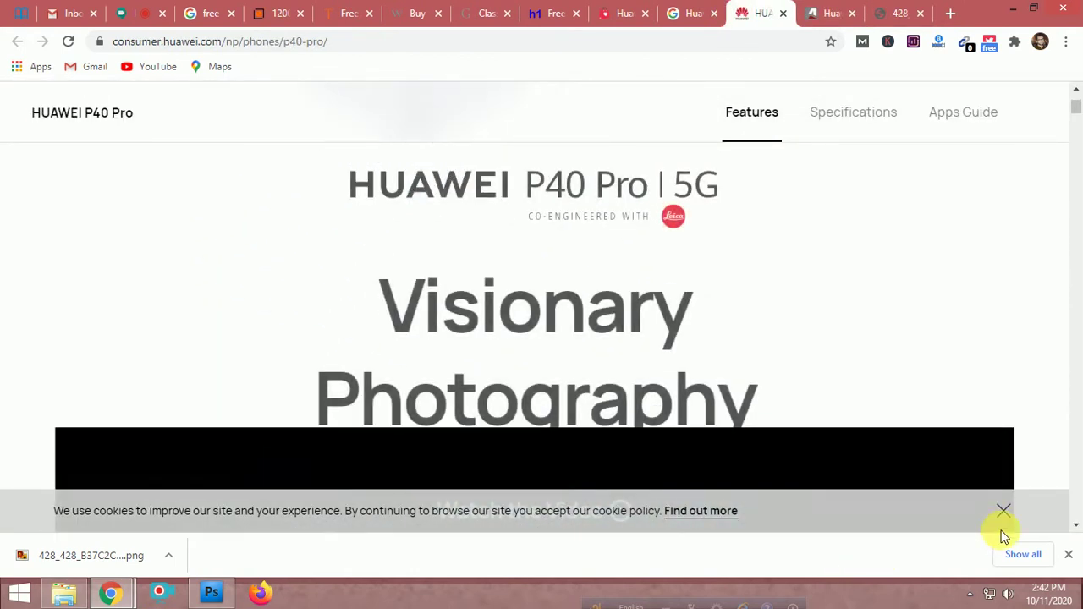
pyautogui.click(1003, 511)
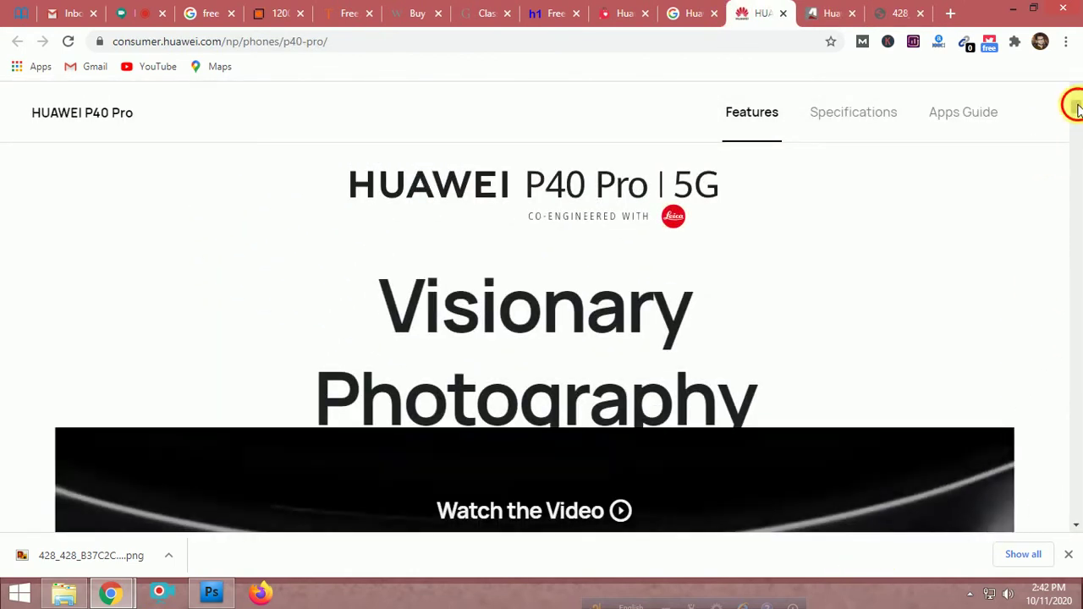
pyautogui.moveTo(1075, 107); pyautogui.dragTo(1075, 133)
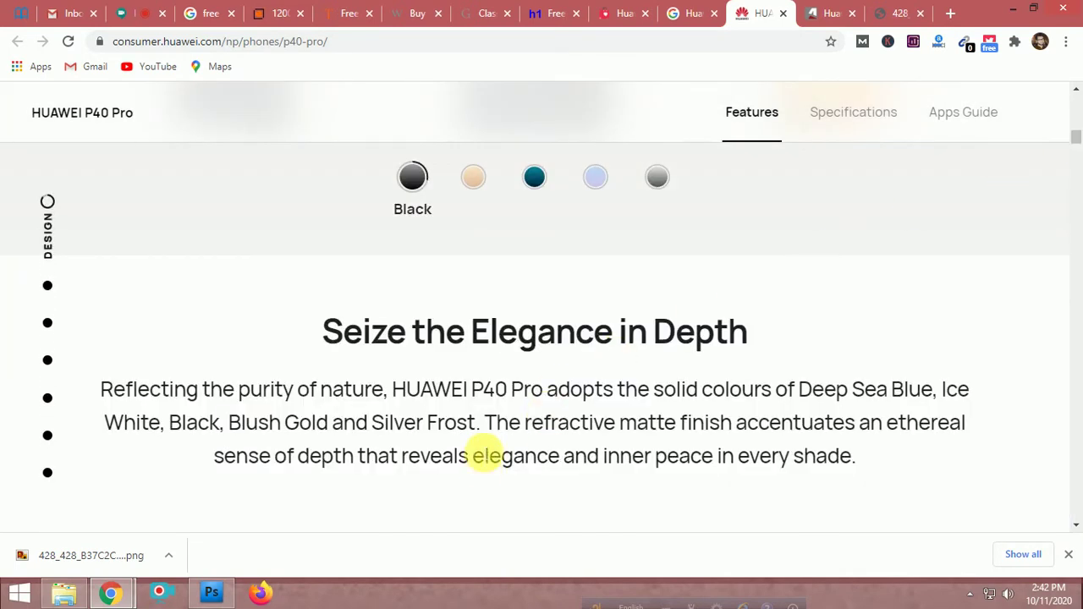
# Select the paragraph starting 'Speak for yourself with the Ultra Vision Leica Quad Camera' for copying
pyautogui.scroll(5, 483, 449)
pyautogui.scroll(1, 477, 444)
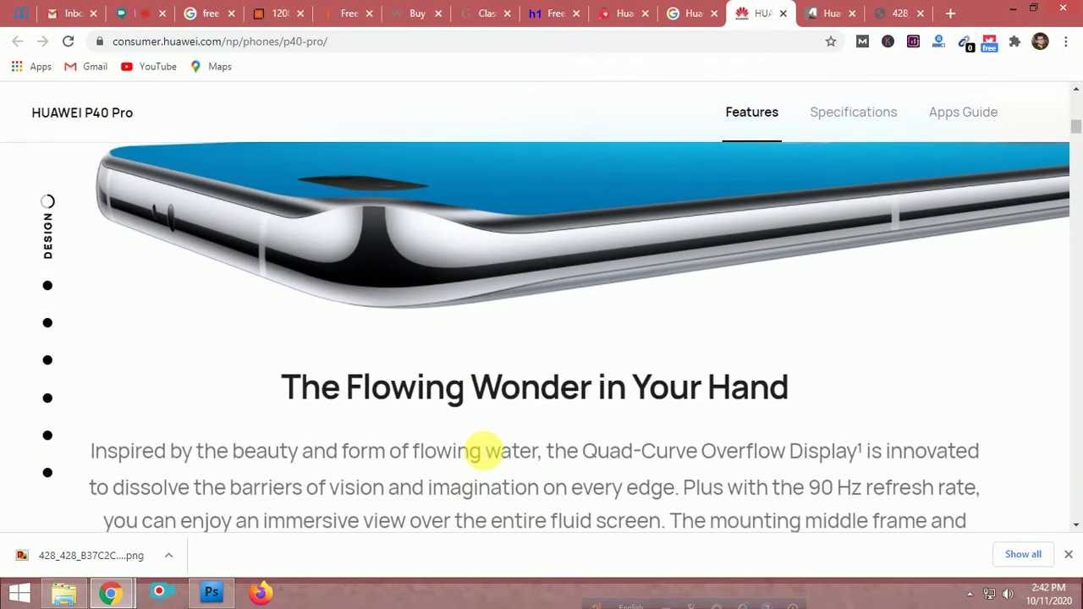
pyautogui.scroll(3, 477, 444)
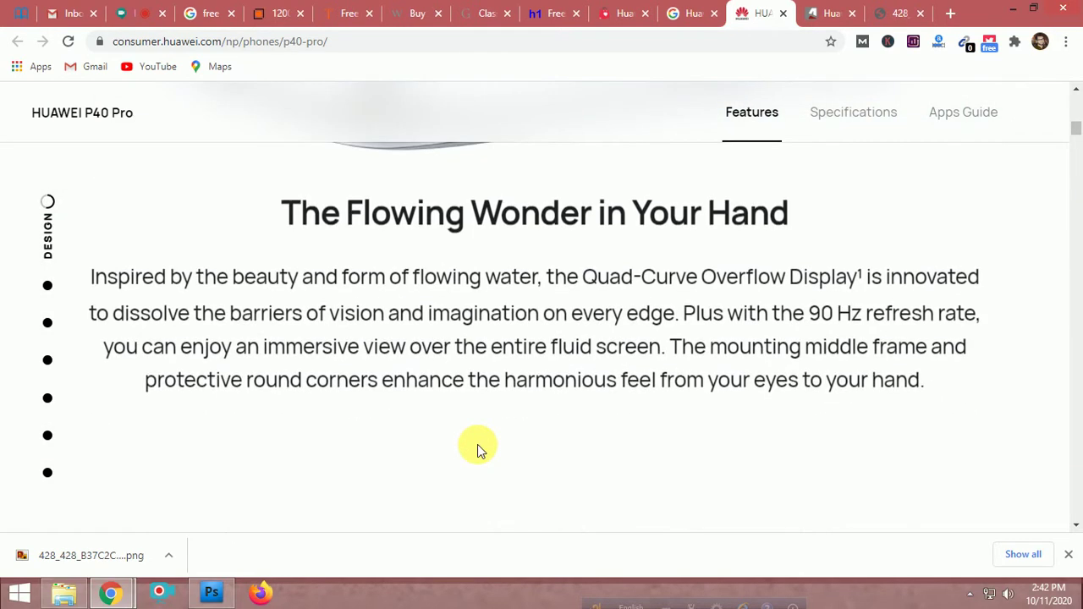
pyautogui.scroll(2, 477, 444)
pyautogui.scroll(3, 478, 444)
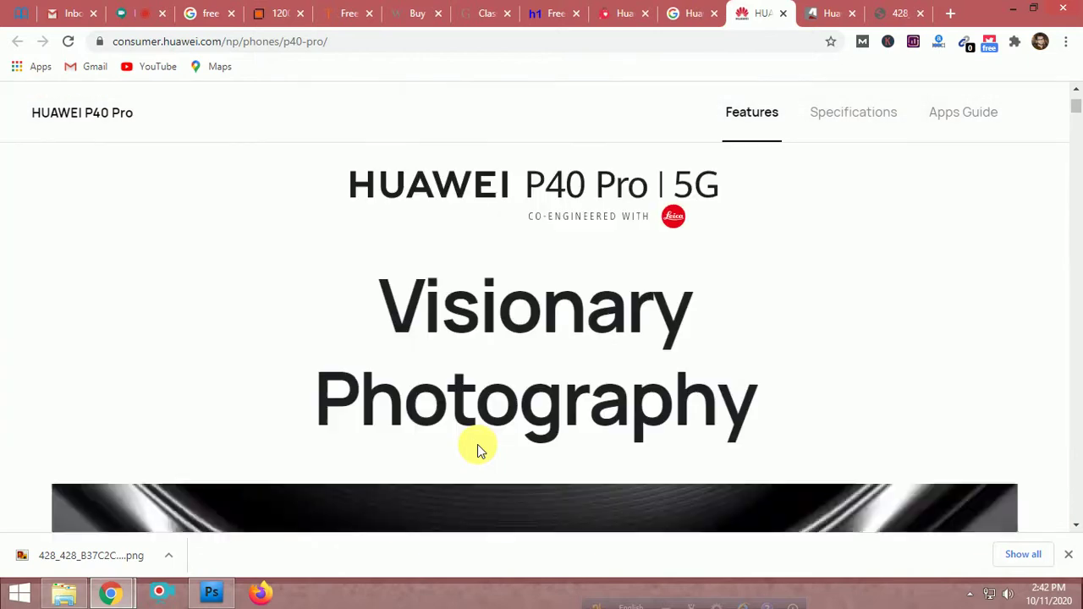
pyautogui.scroll(-5, 477, 444)
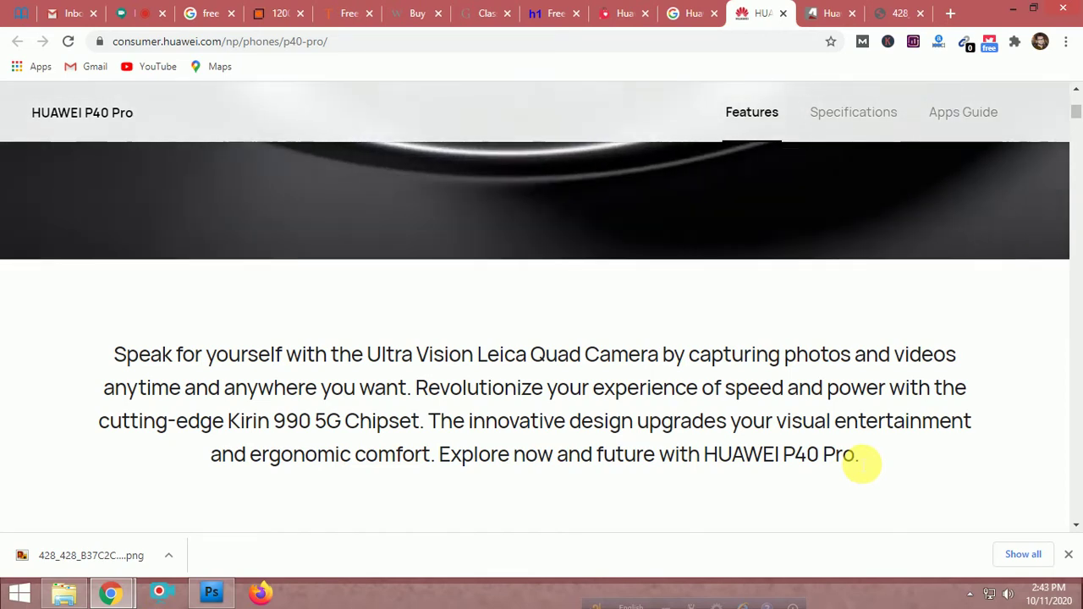
pyautogui.moveTo(856, 457); pyautogui.dragTo(99, 327)
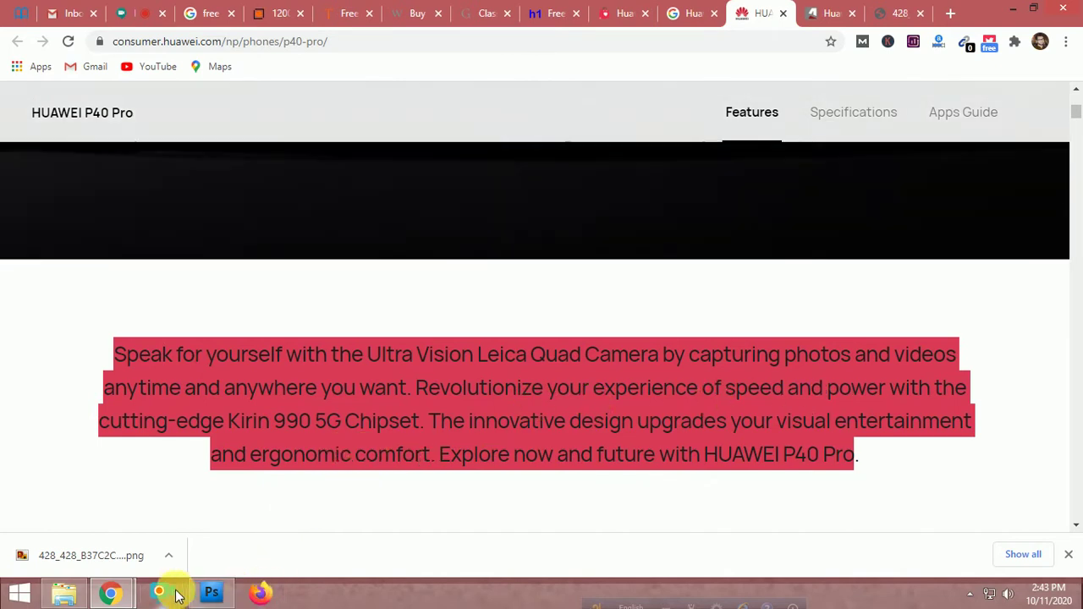
# Paste the 'Speak for yourself…' paragraph over the four-line spec text and move it lower
pyautogui.click(203, 594)
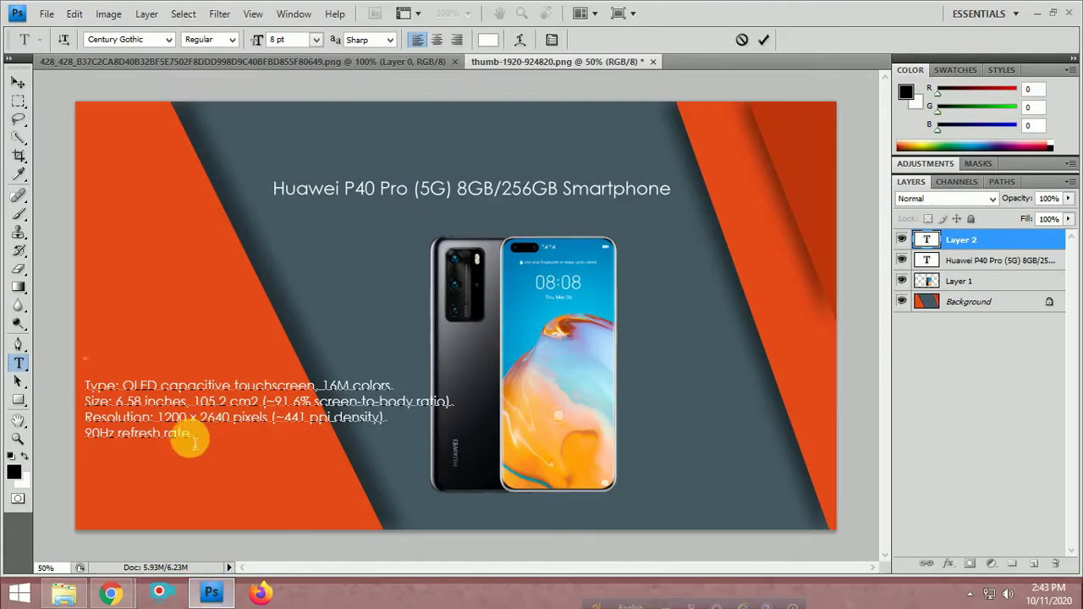
pyautogui.moveTo(198, 434); pyautogui.dragTo(58, 363)
pyautogui.hotkey('ctrl', 'v')
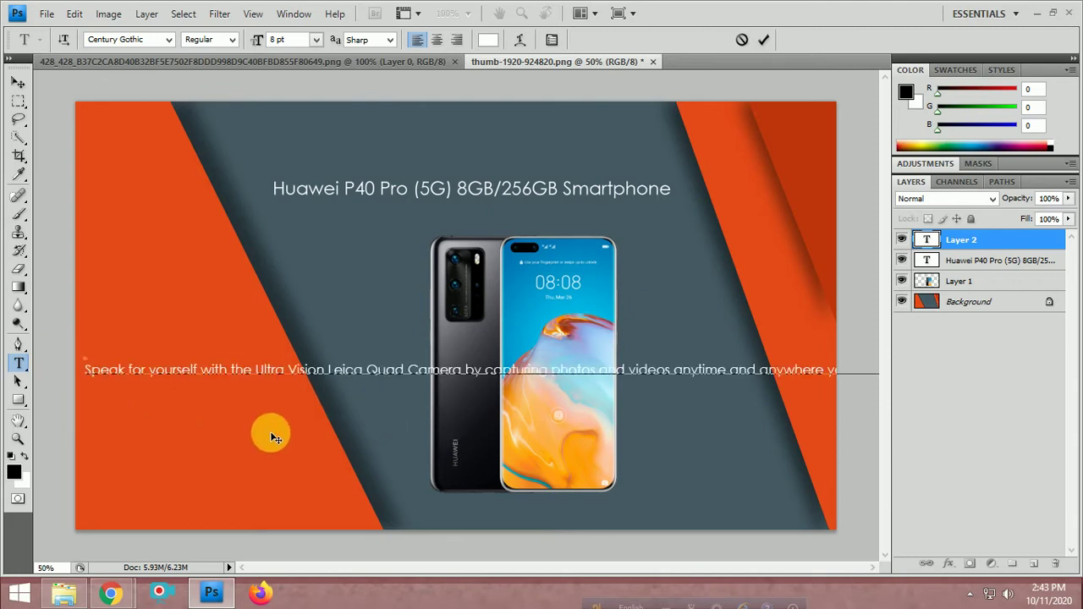
pyautogui.moveTo(296, 441); pyautogui.dragTo(306, 485)
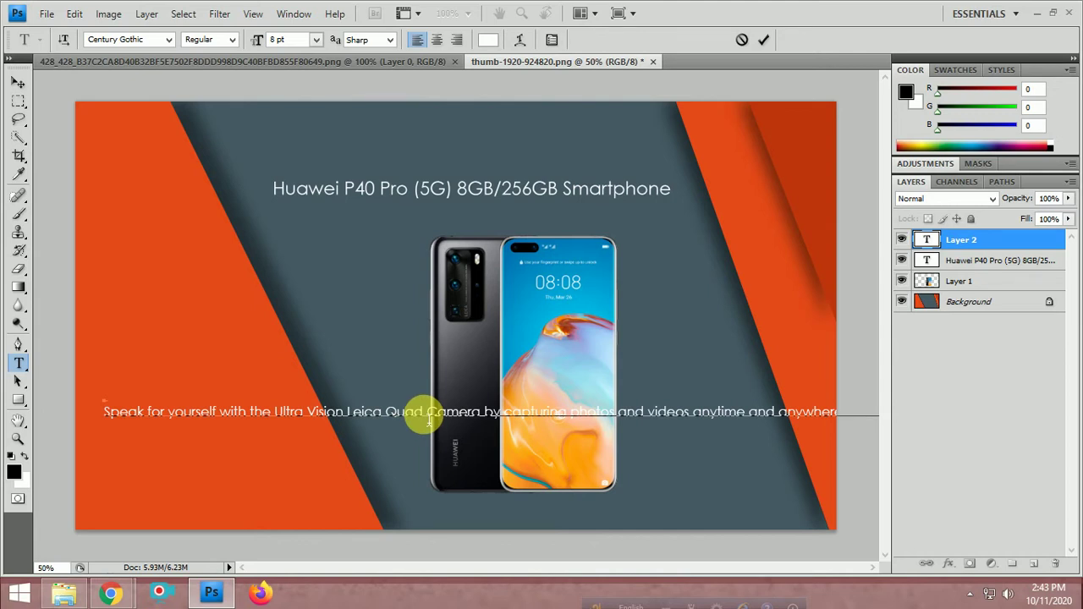
# Set the pasted paragraph's font to Cormorant Infant and move it toward the left edge
pyautogui.tripleClick(427, 415)
pyautogui.click(169, 39)
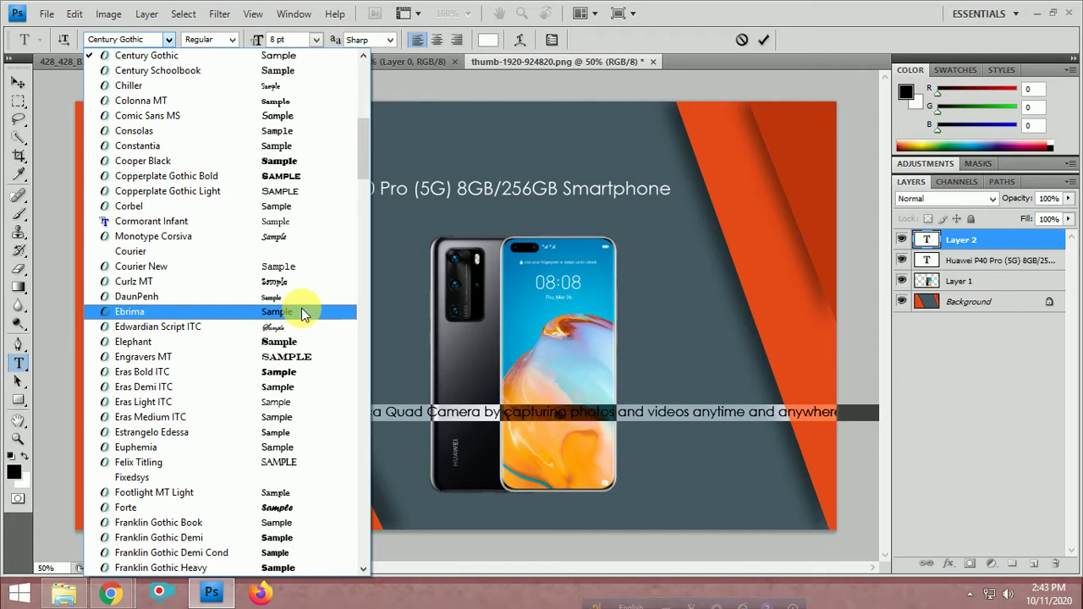
pyautogui.click(300, 223)
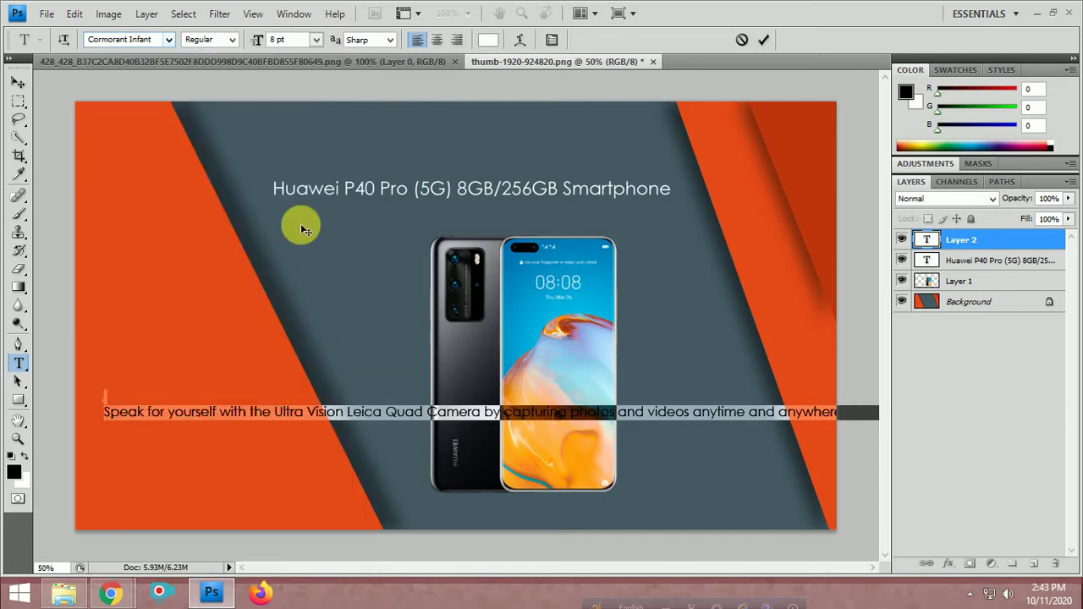
pyautogui.click(241, 414)
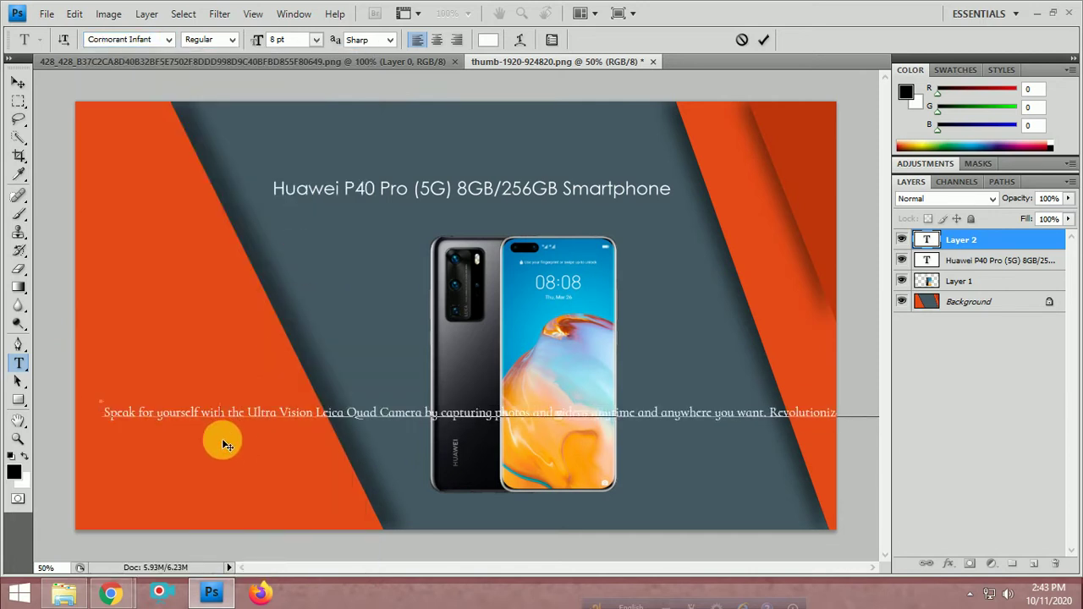
pyautogui.moveTo(221, 440); pyautogui.dragTo(347, 403)
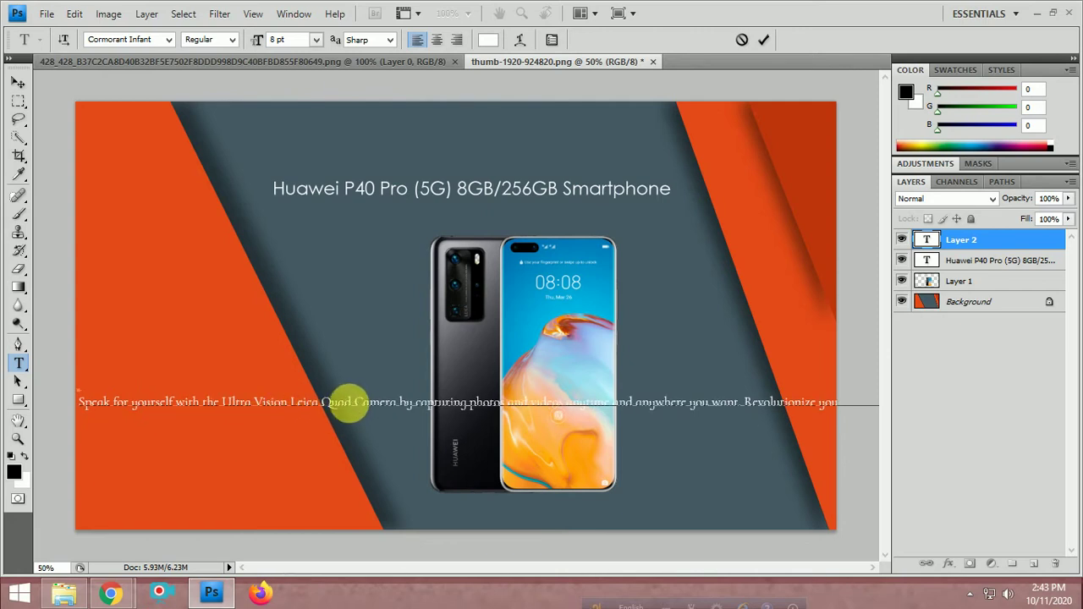
# Break lines after Quad, anytime and, experience of, Kirin 990 5G, visual, and before 'and future'
pyautogui.click(356, 404)
pyautogui.press('Return')
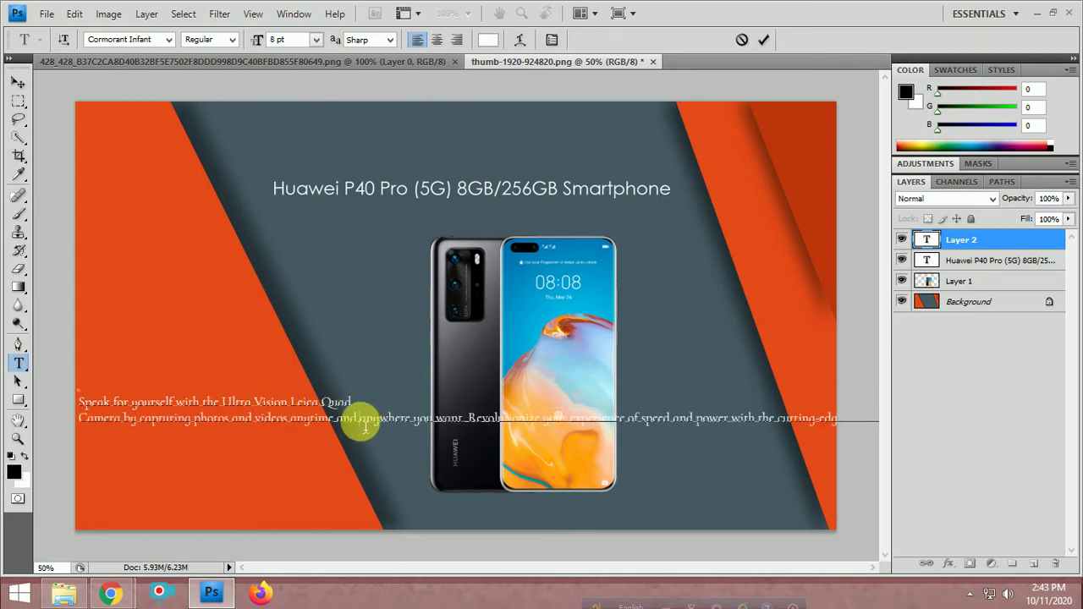
pyautogui.click(360, 420)
pyautogui.press('Return')
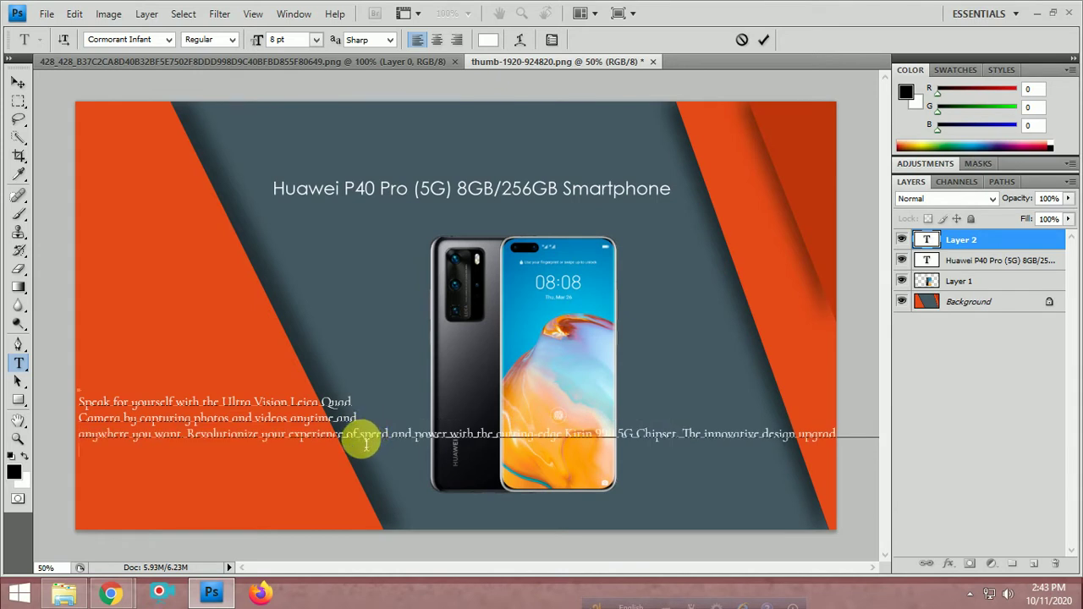
pyautogui.click(360, 436)
pyautogui.press('Return')
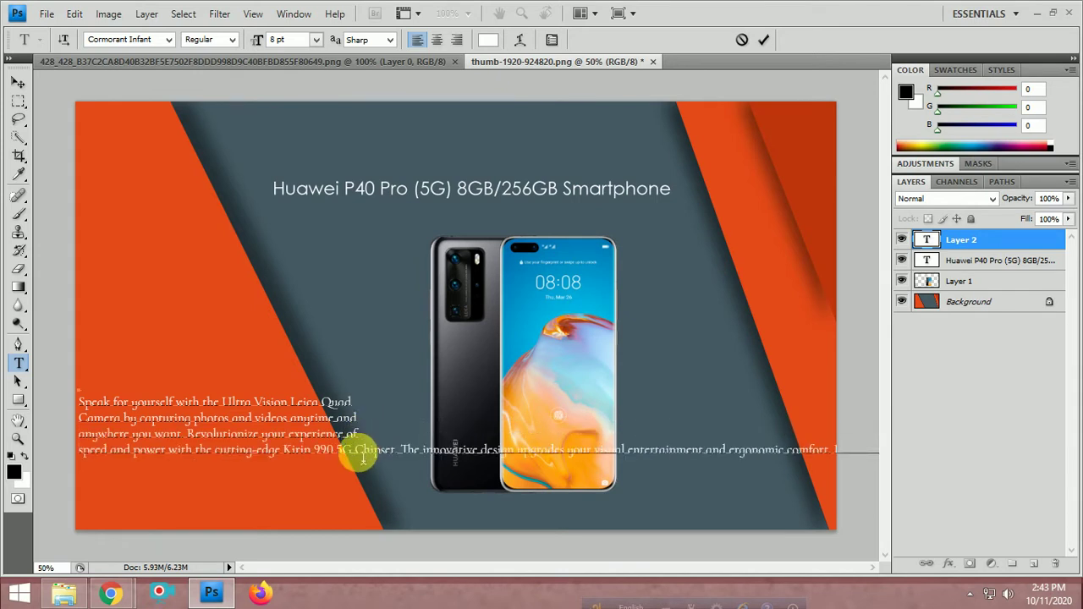
pyautogui.click(355, 452)
pyautogui.press('Return')
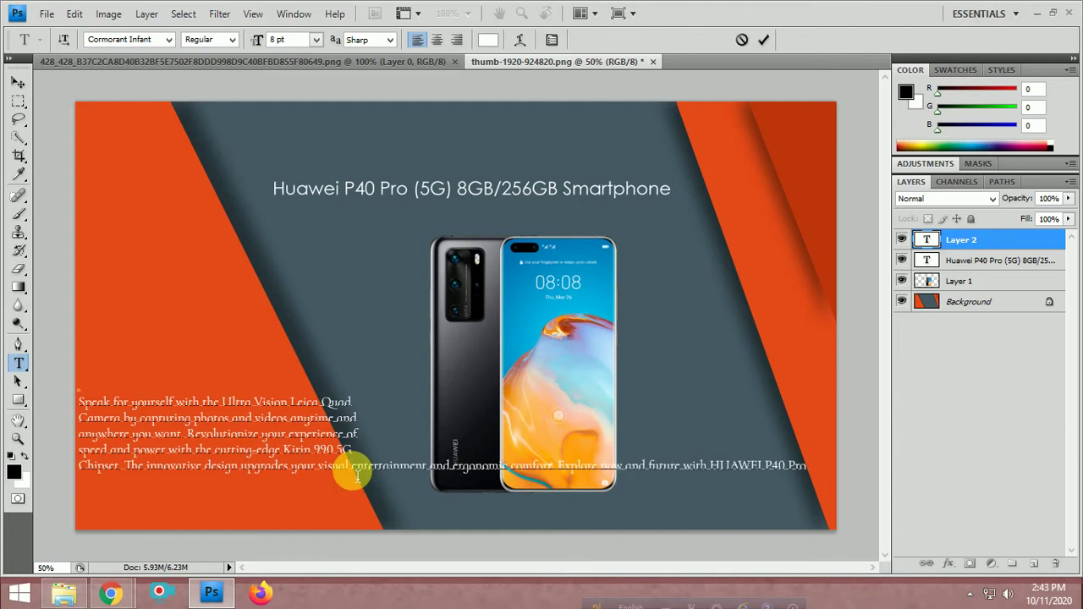
pyautogui.click(355, 468)
pyautogui.press('Return')
pyautogui.moveTo(354, 487); pyautogui.dragTo(549, 501)
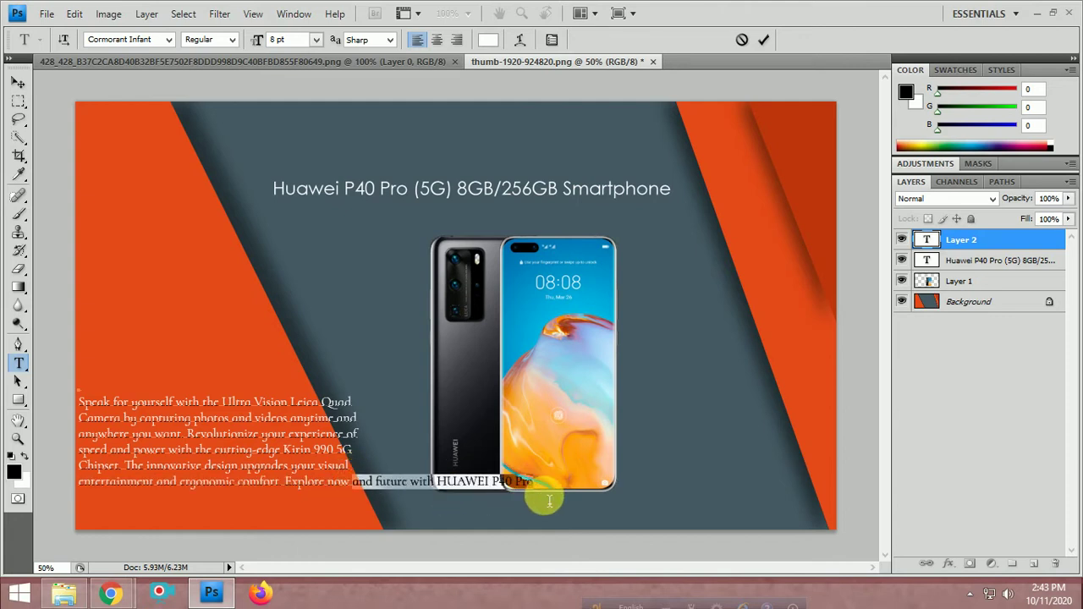
pyautogui.click(360, 488)
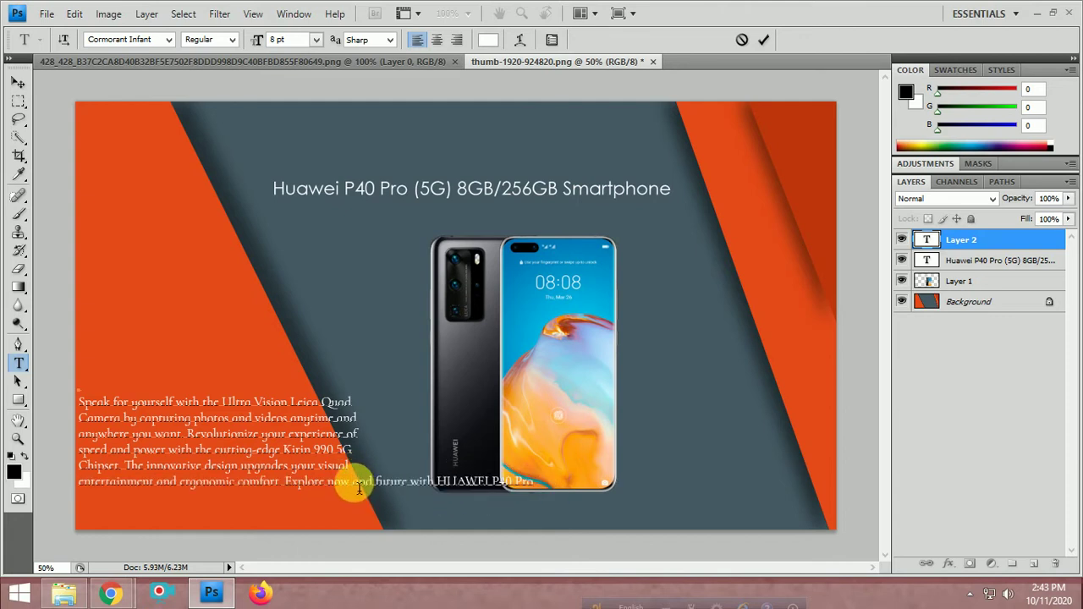
pyautogui.press('Return')
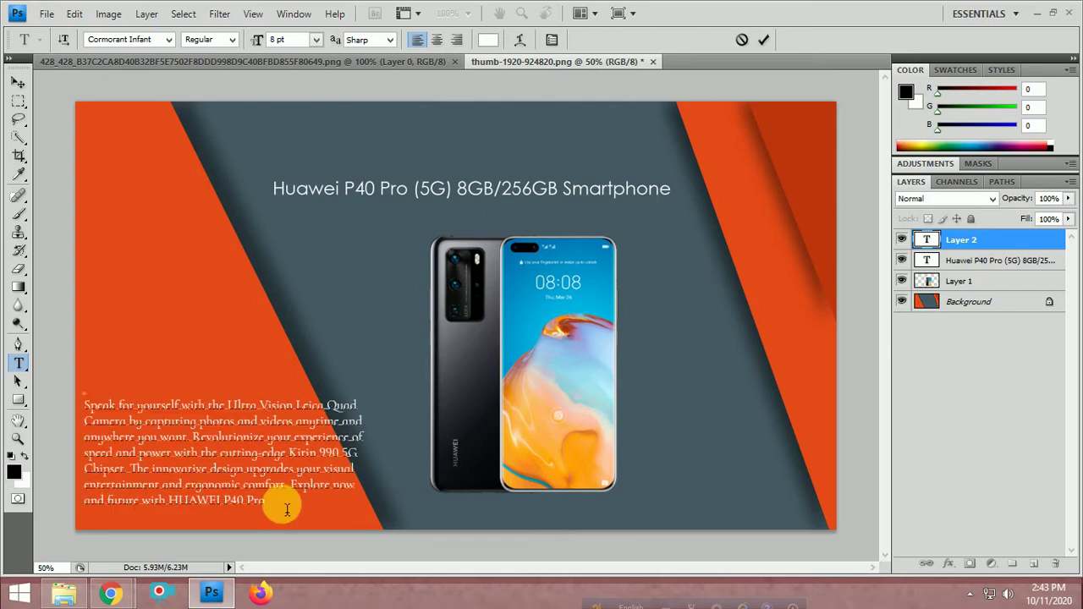
pyautogui.moveTo(286, 508); pyautogui.dragTo(100, 383)
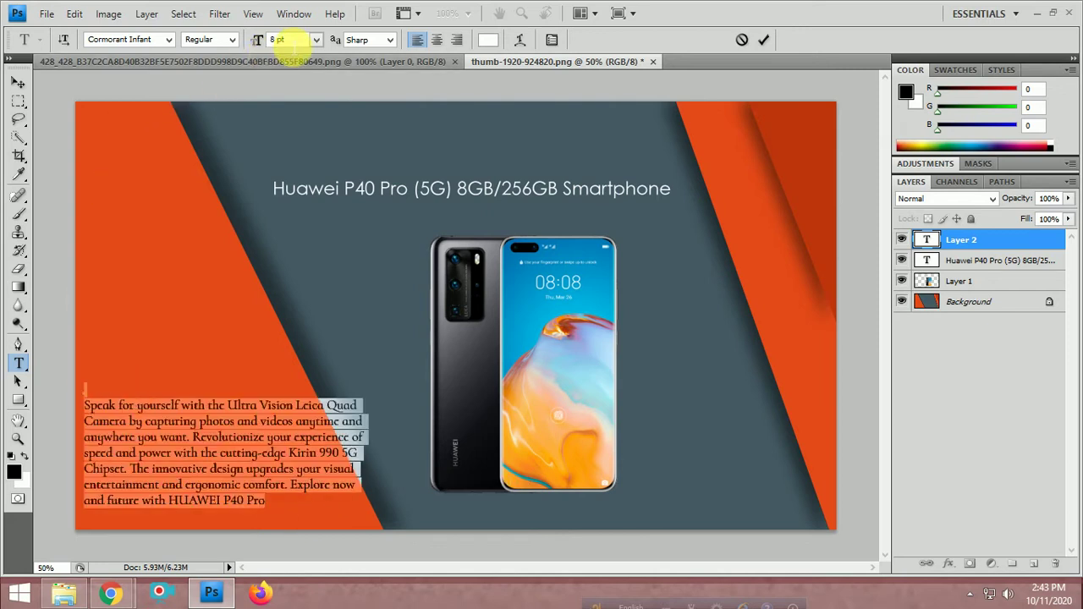
# Reduce the paragraph to 7 pt and move it up and right beside the phone
pyautogui.click(277, 44)
pyautogui.press('Down')
pyautogui.press('Down')
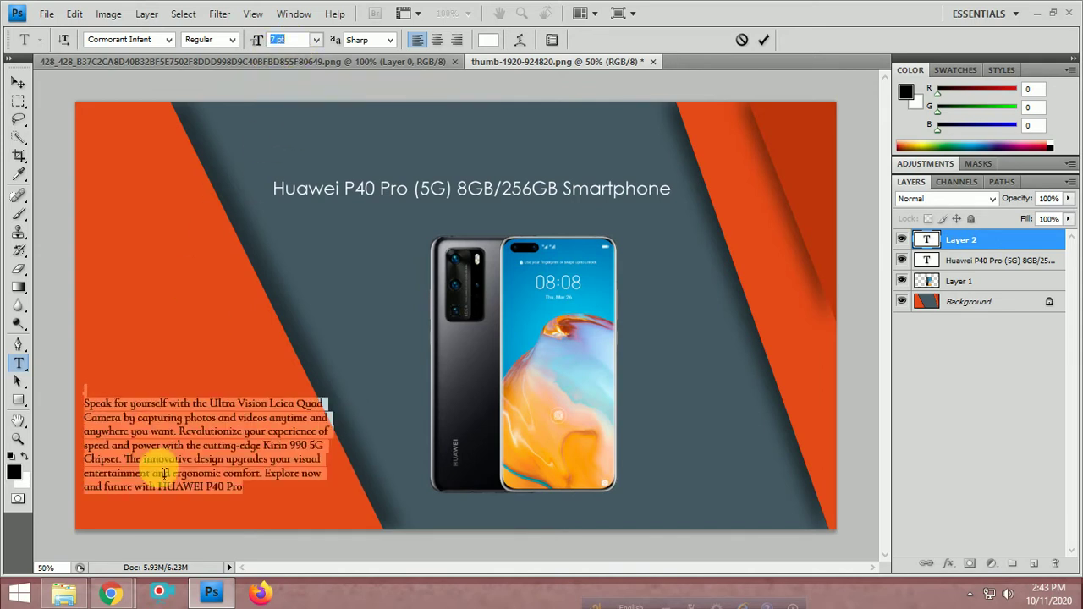
pyautogui.click(193, 485)
pyautogui.moveTo(245, 515); pyautogui.dragTo(248, 539)
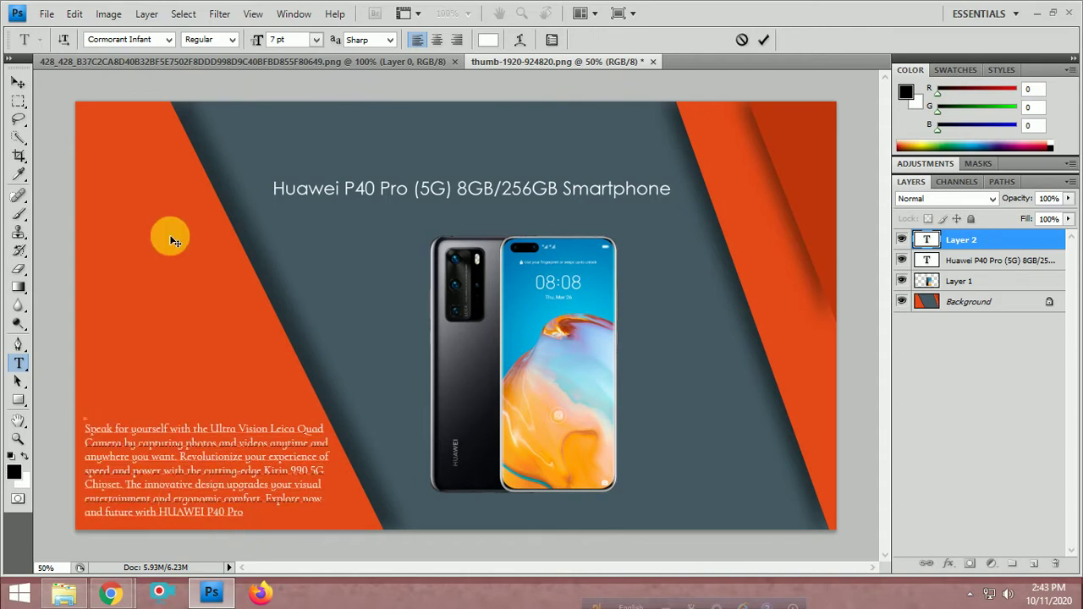
pyautogui.click(18, 82)
pyautogui.click(214, 364)
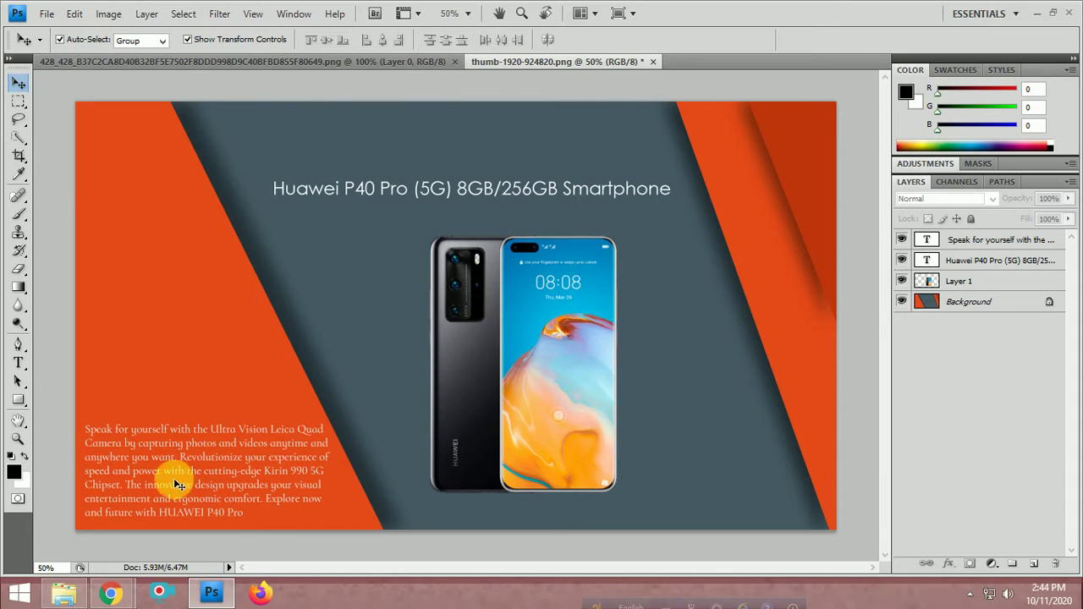
pyautogui.moveTo(180, 478); pyautogui.dragTo(211, 361)
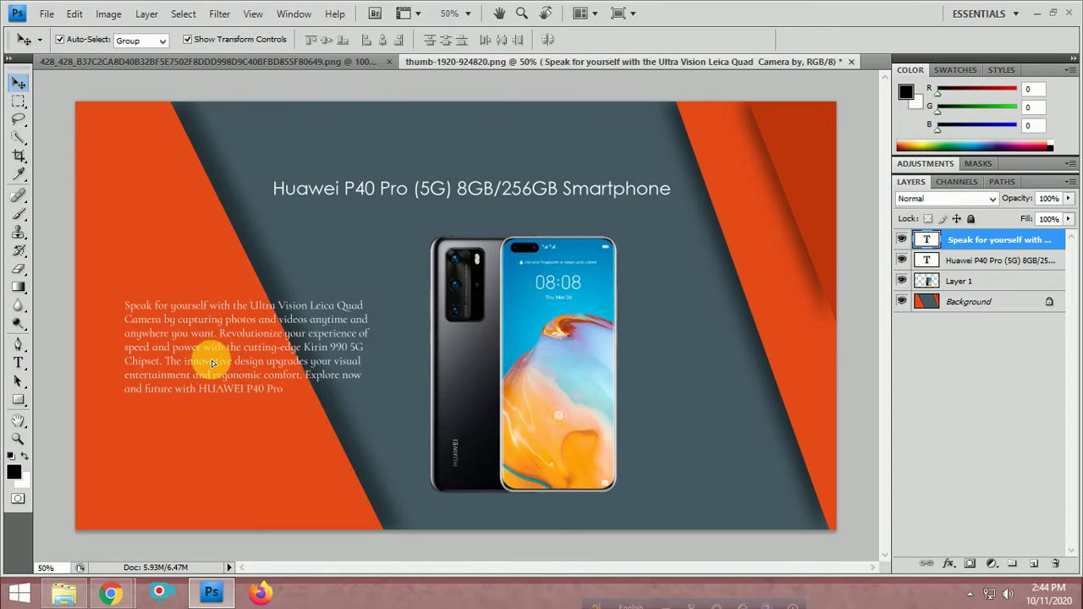
pyautogui.click(235, 475)
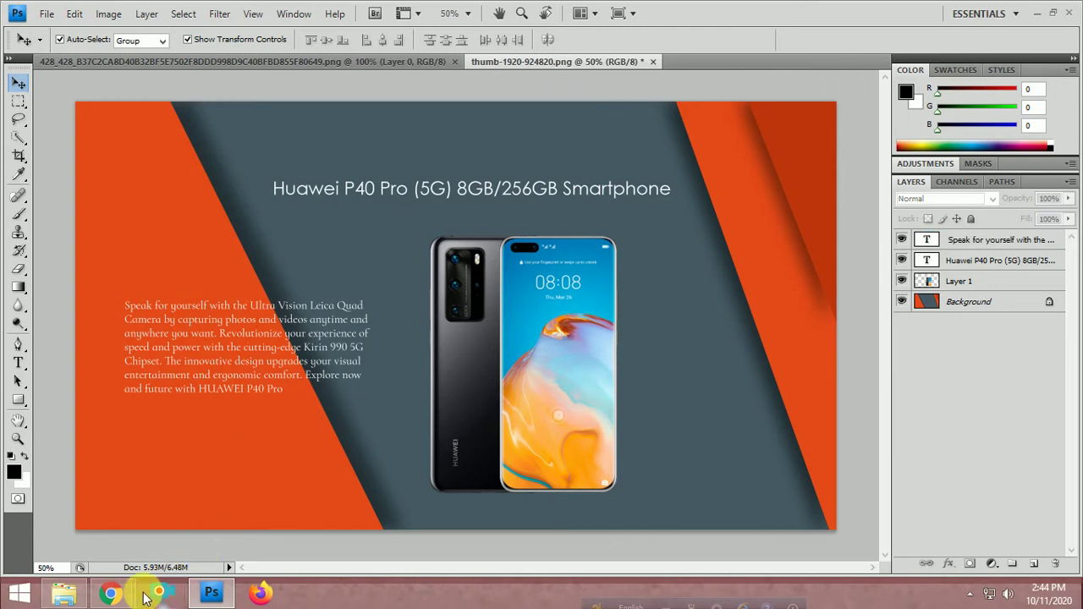
# Open the HUAWEI logo from the P40 Pro page in a new tab, then close that tab
pyautogui.moveTo(110, 592)
pyautogui.click(97, 517)
pyautogui.scroll(5, 200, 128)
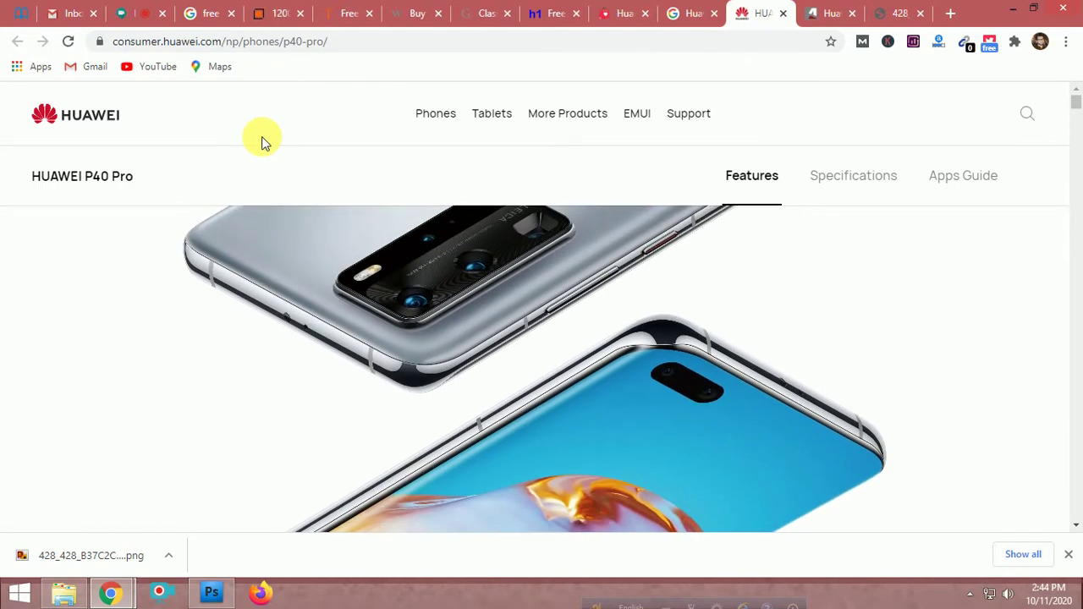
pyautogui.rightClick(91, 114)
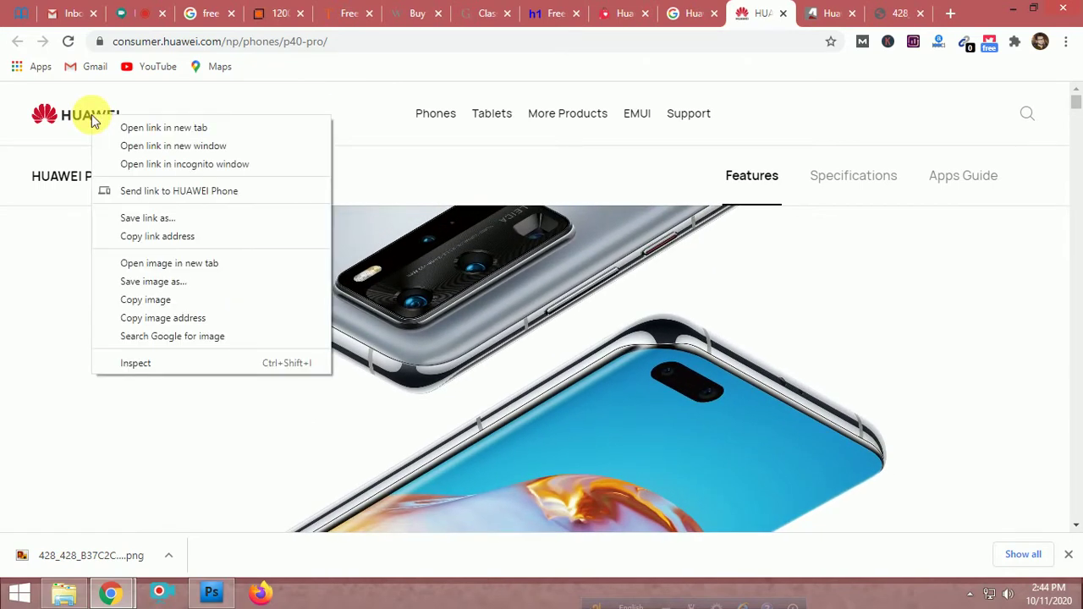
pyautogui.click(176, 263)
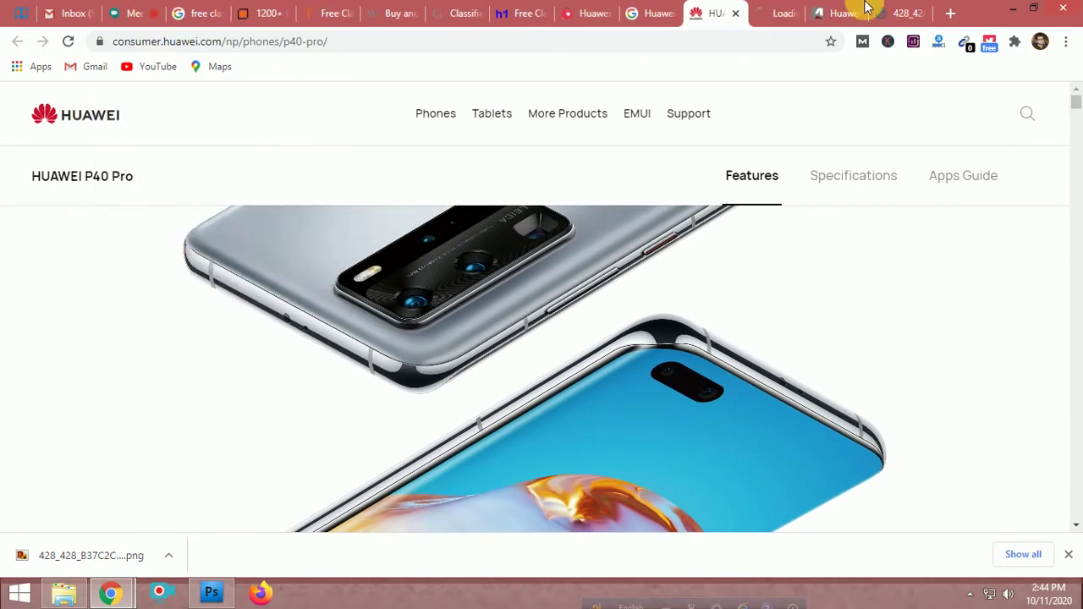
pyautogui.click(766, 12)
pyautogui.rightClick(233, 265)
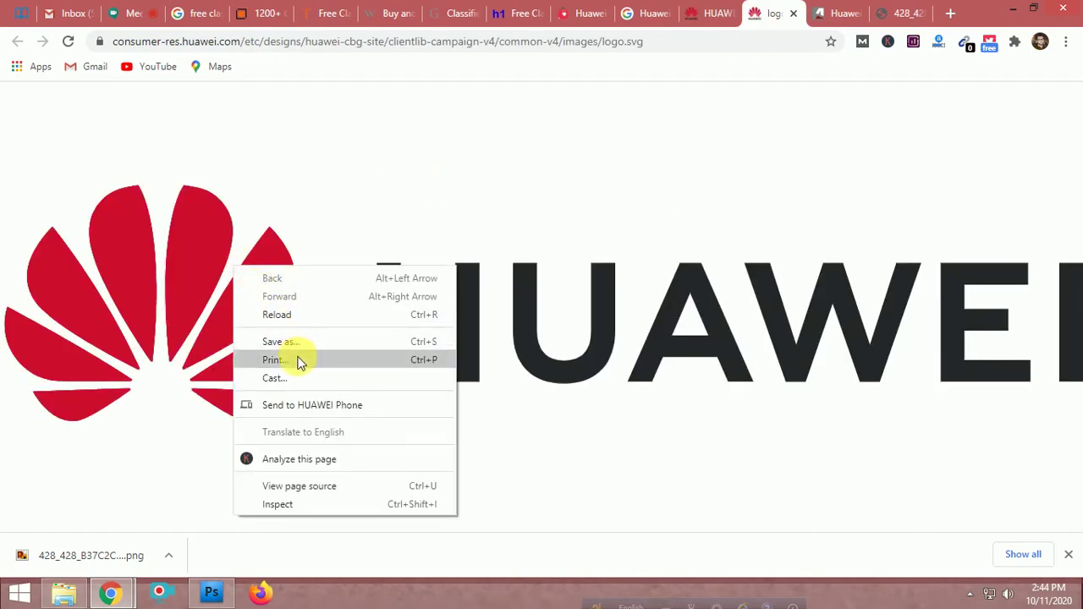
pyautogui.rightClick(122, 266)
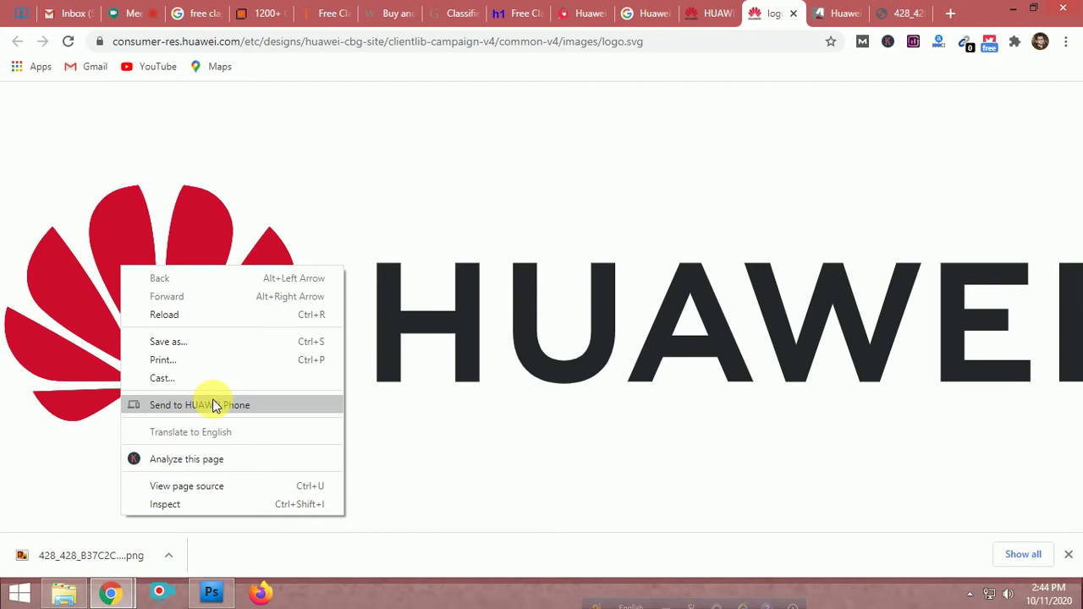
pyautogui.click(795, 16)
pyautogui.click(796, 16)
# Save the HUAWEI logo image to the Desktop as logo.svg
pyautogui.rightClick(78, 108)
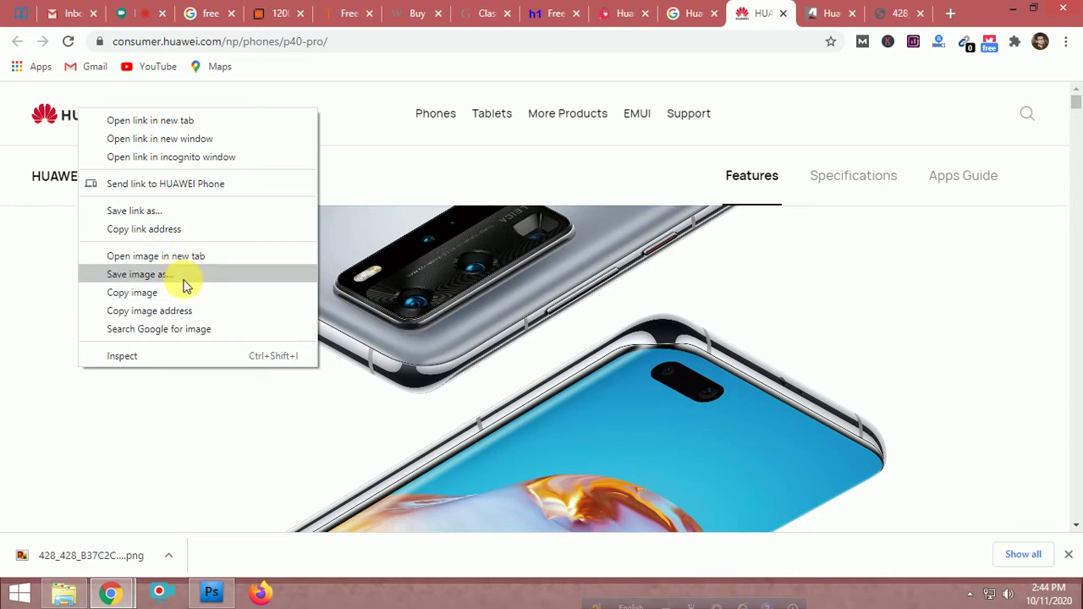
pyautogui.click(174, 275)
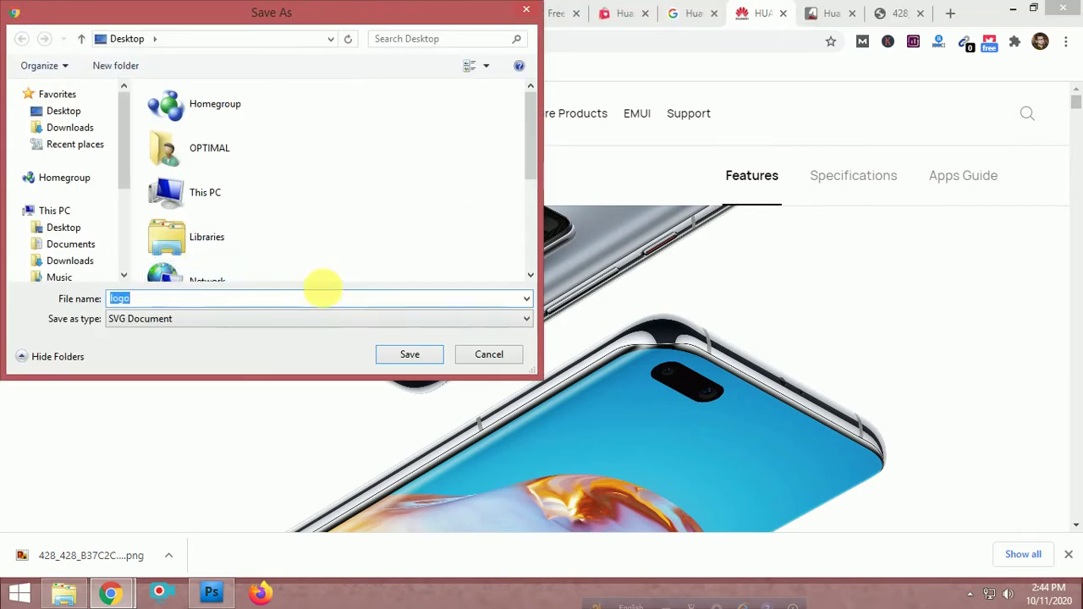
pyautogui.click(388, 357)
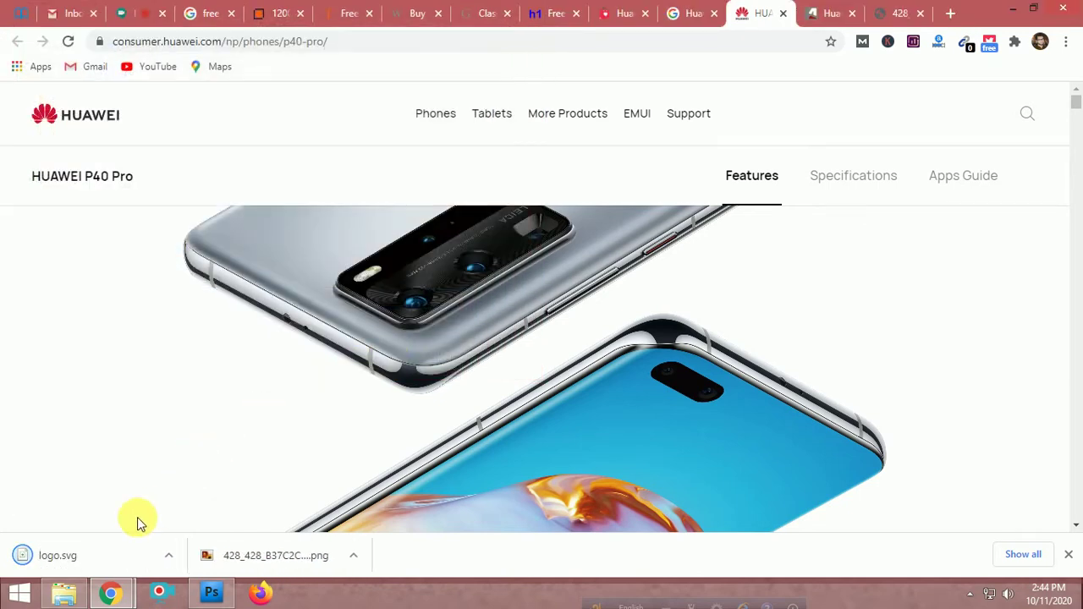
pyautogui.click(213, 594)
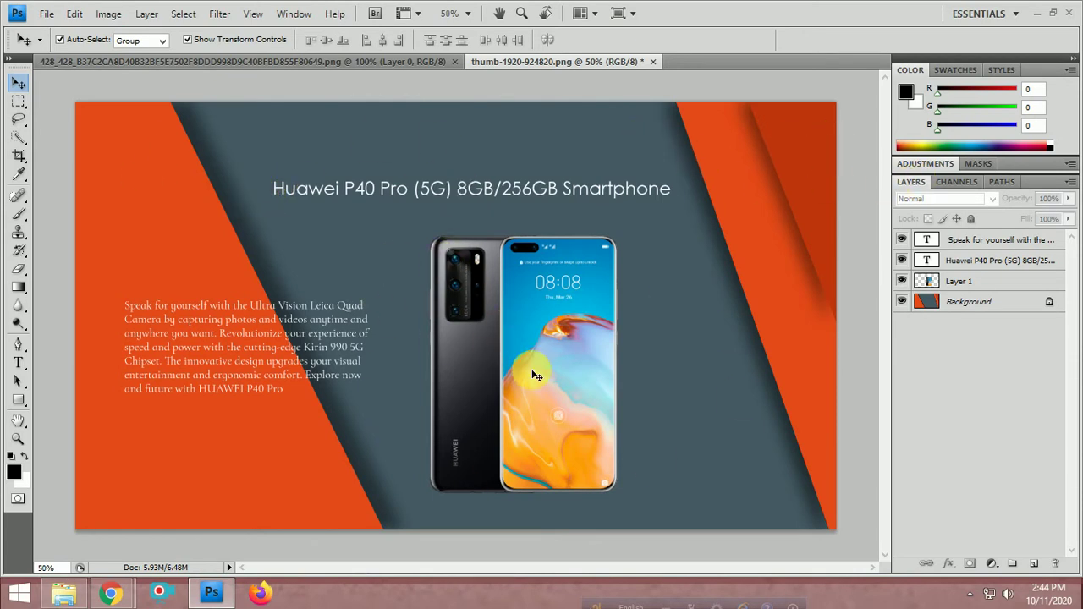
# Check File Explorer's Desktop for the 8.35 KB logo SVG, then bring Chrome's Huawei page back
pyautogui.click(52, 597)
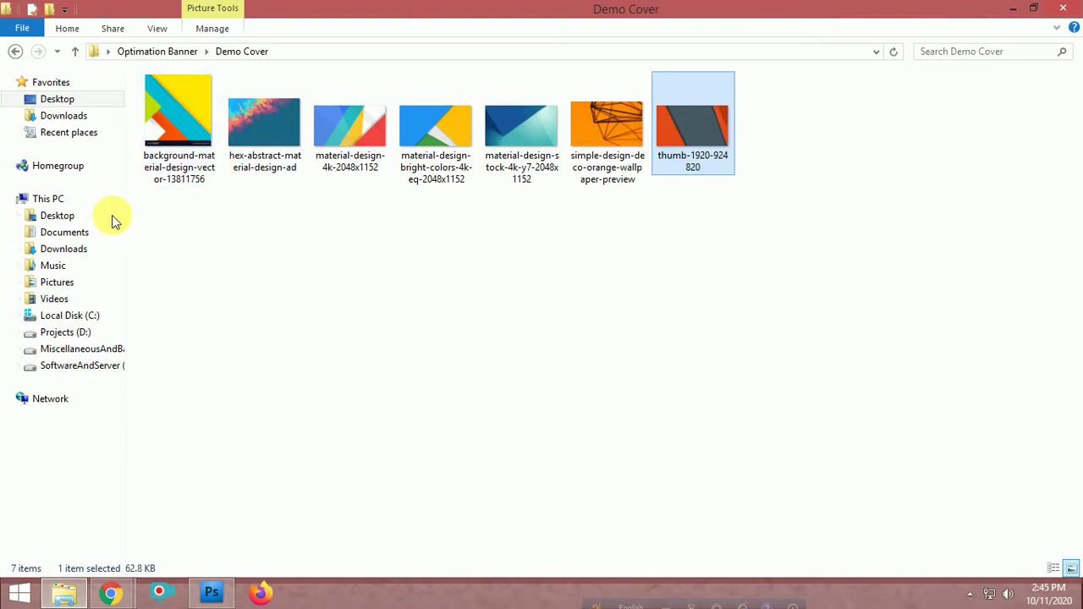
pyautogui.click(56, 100)
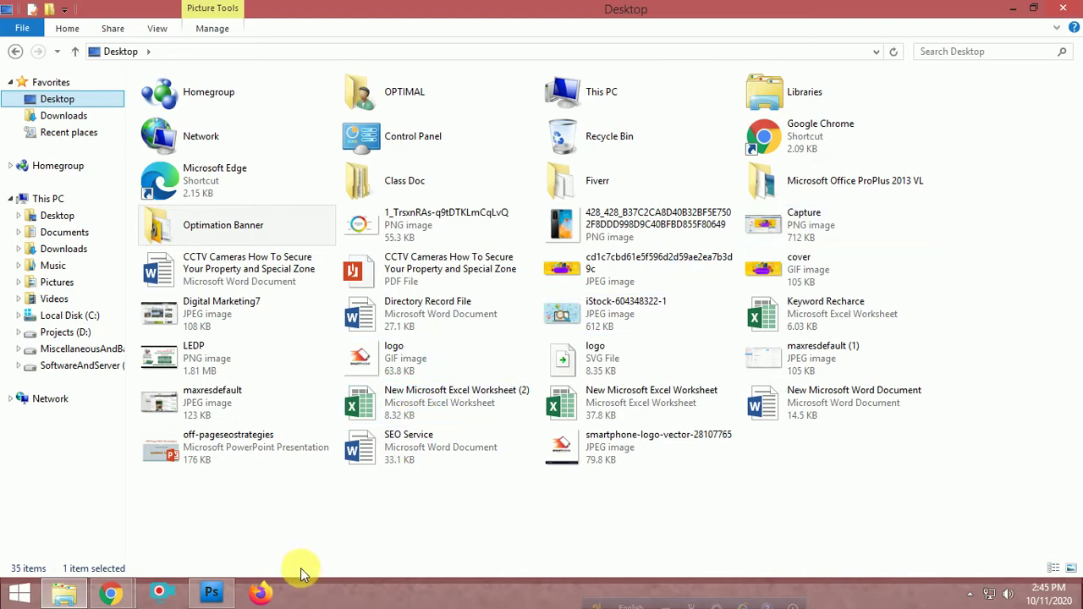
pyautogui.click(110, 592)
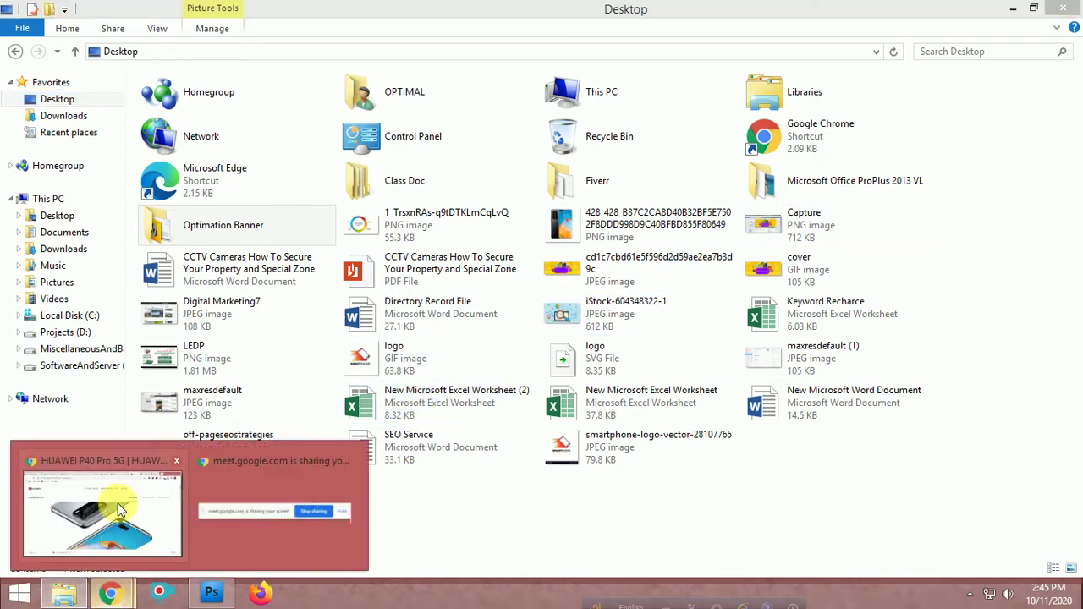
pyautogui.click(118, 509)
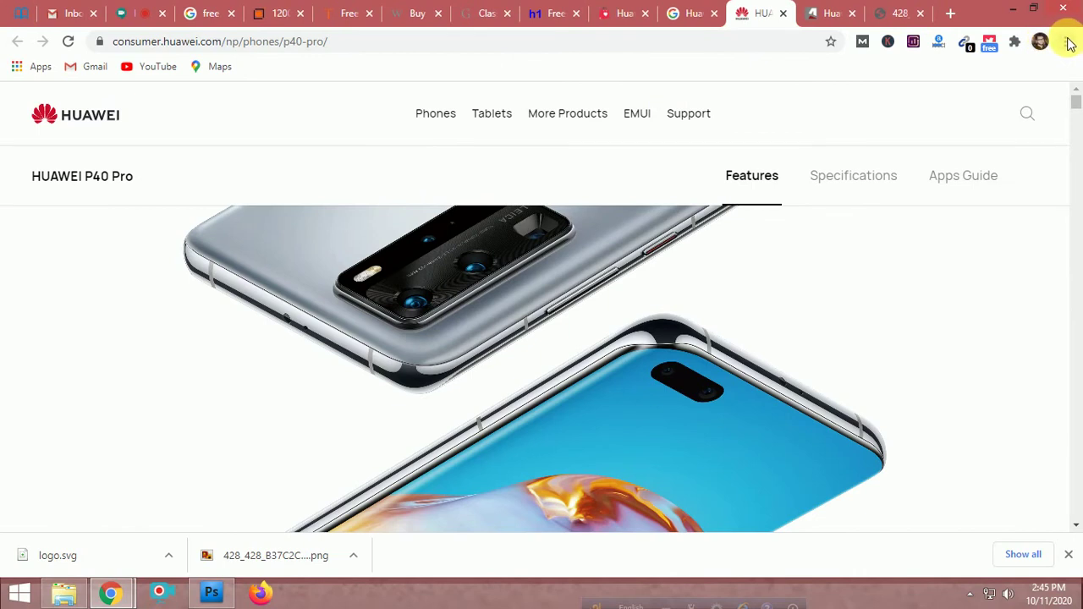
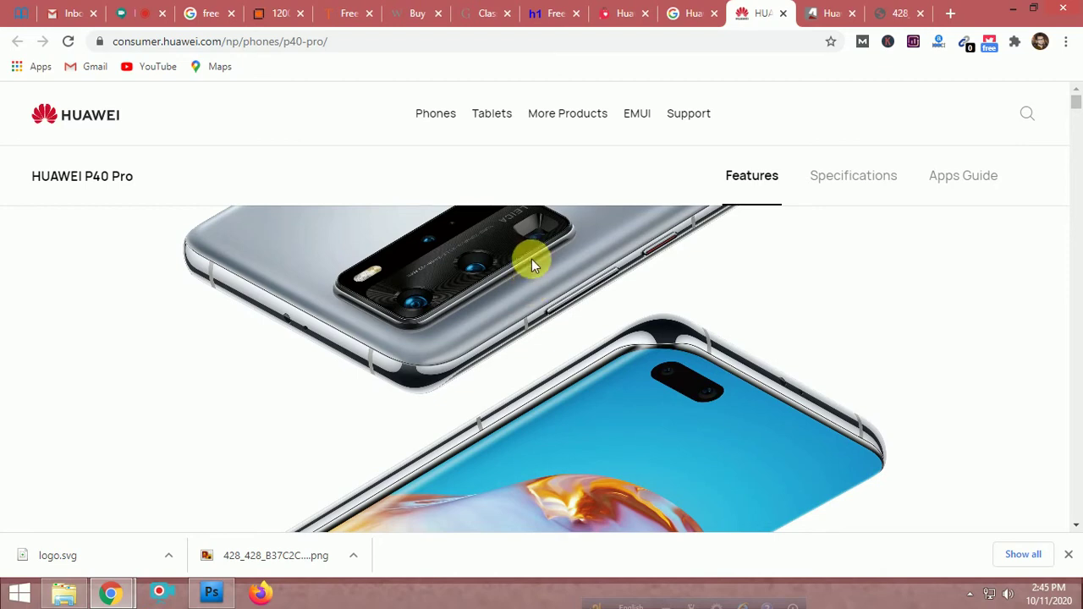
# Switch back and forth between the Huawei banner design and the Huawei product page
pyautogui.click(207, 592)
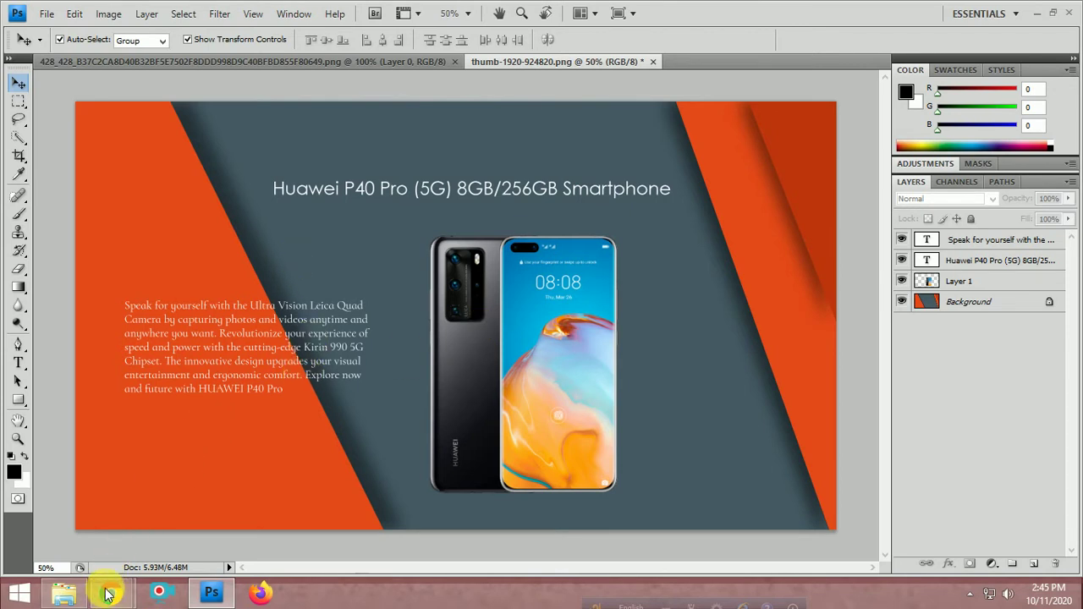
pyautogui.moveTo(108, 596)
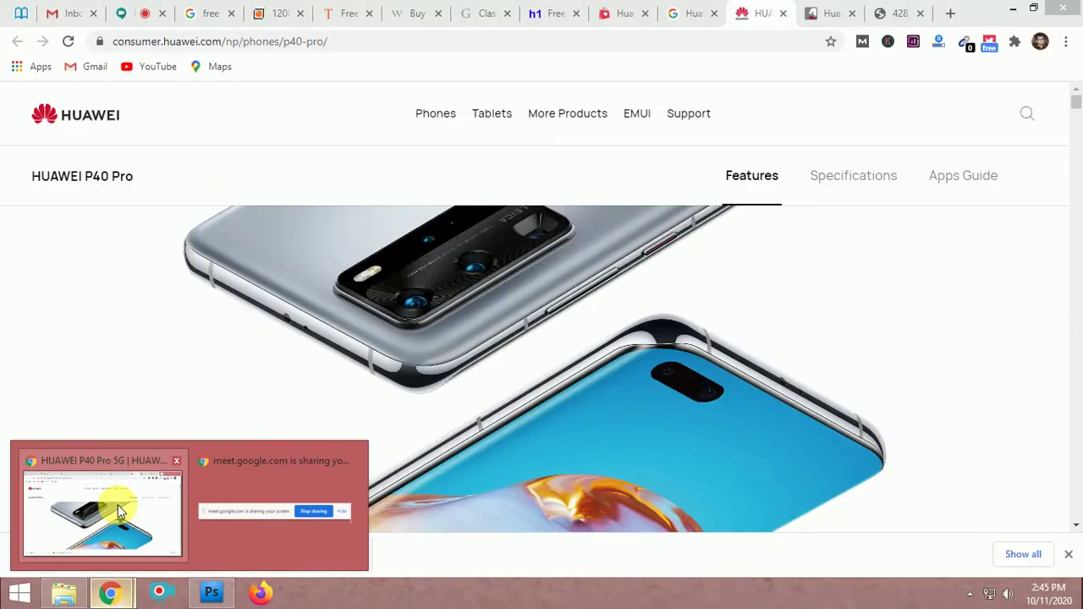
pyautogui.click(114, 508)
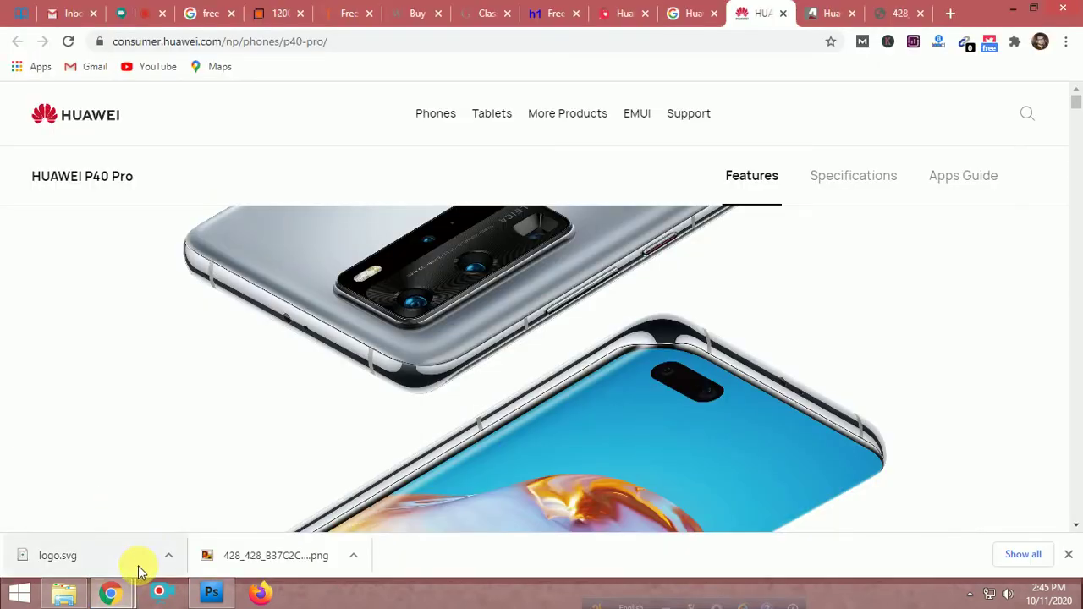
pyautogui.click(211, 592)
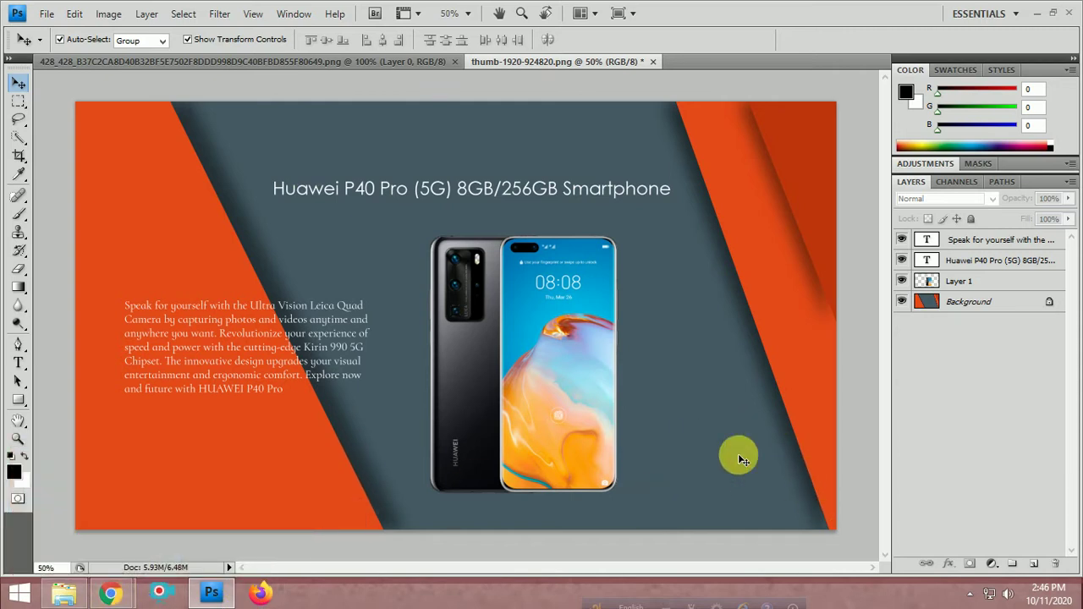
pyautogui.moveTo(118, 596)
pyautogui.click(116, 512)
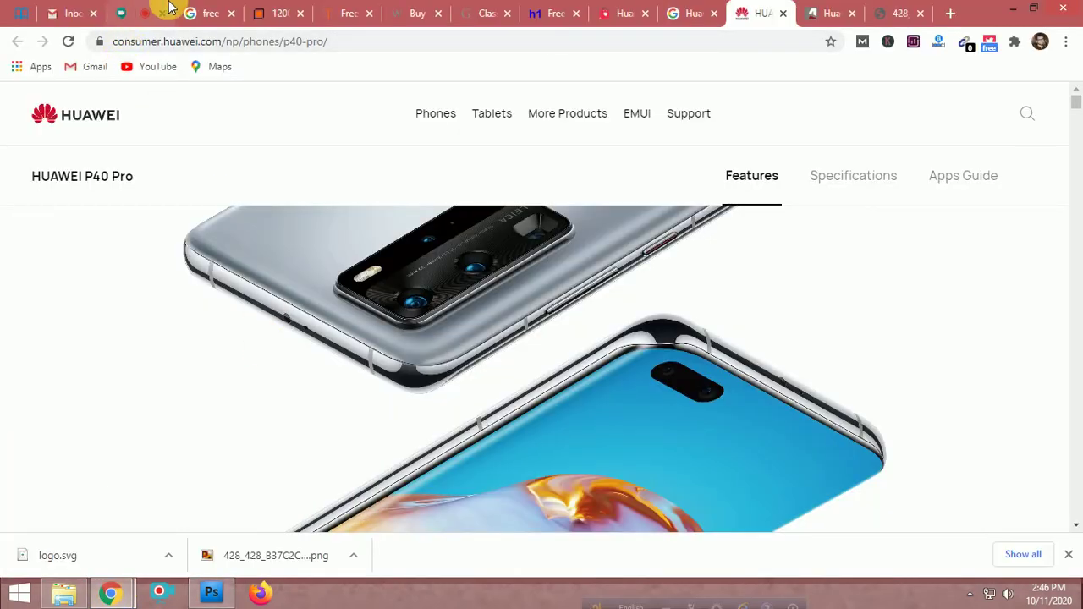
# Show the downloaded logo.svg in its folder from Chrome's Downloads list
pyautogui.click(1065, 42)
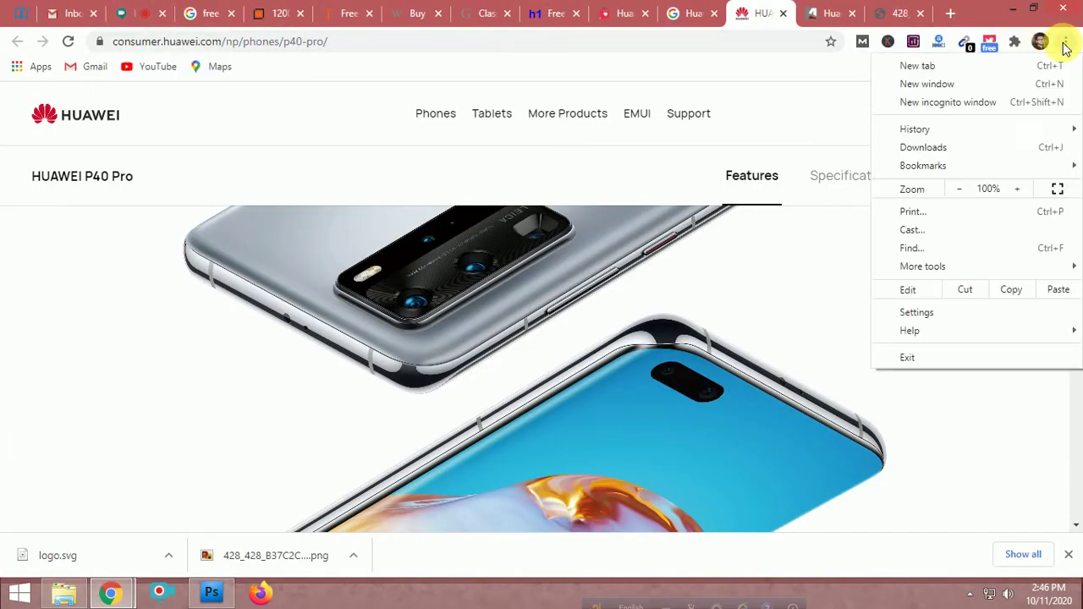
pyautogui.click(923, 149)
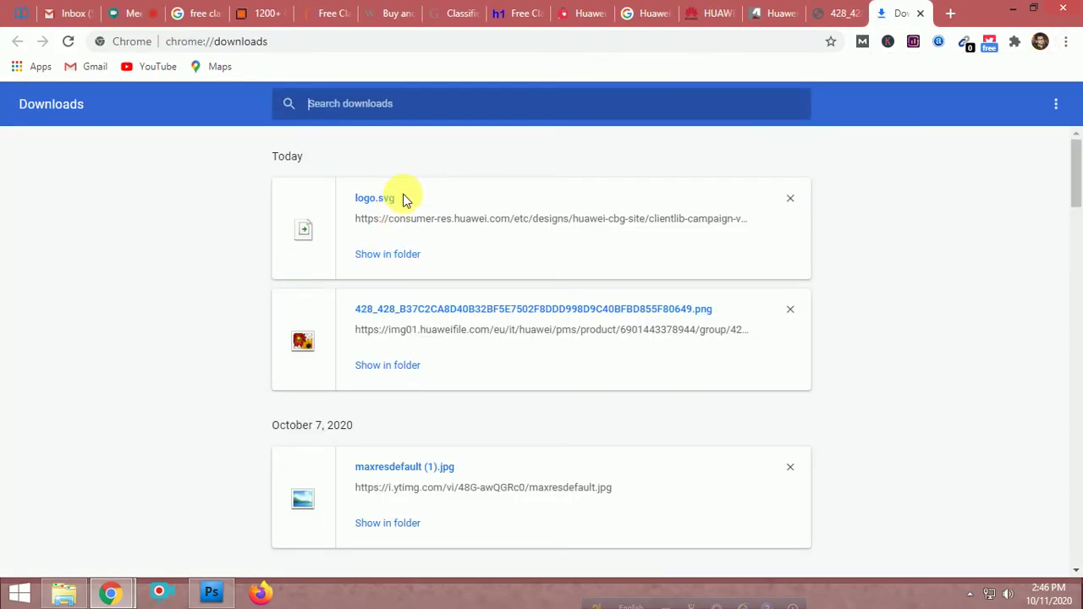
pyautogui.click(396, 254)
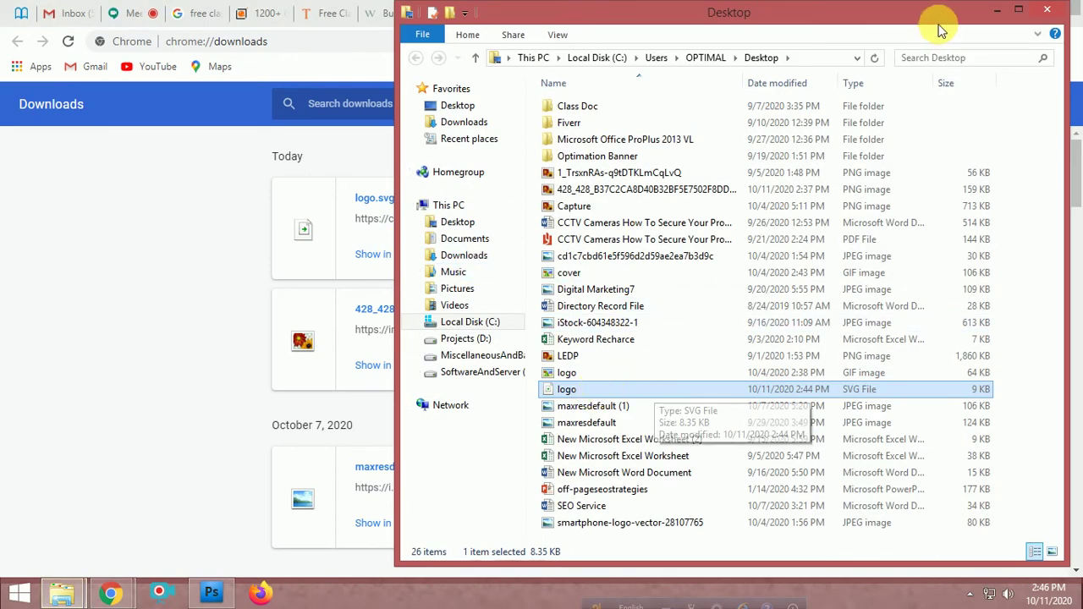
# Close the Desktop folder and Downloads tab, and return to the h1ad.com ads page
pyautogui.click(1043, 12)
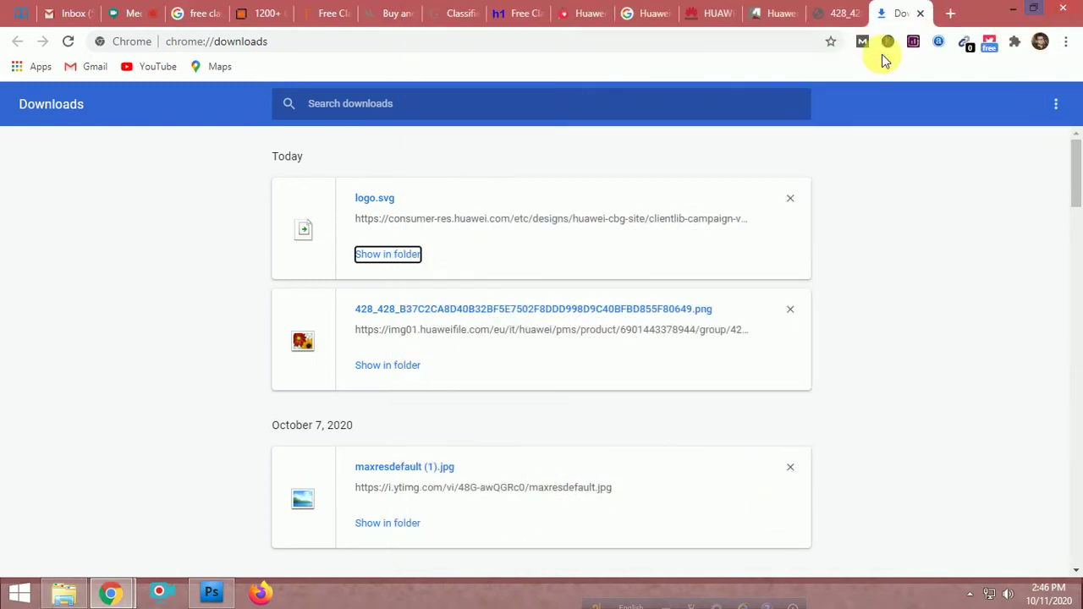
pyautogui.click(920, 13)
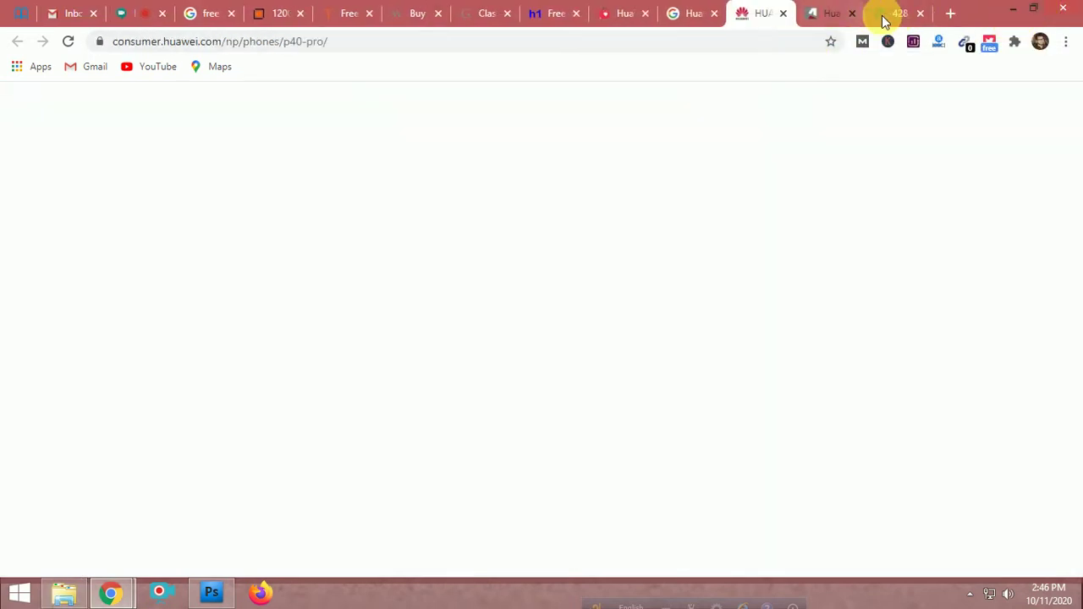
pyautogui.click(888, 12)
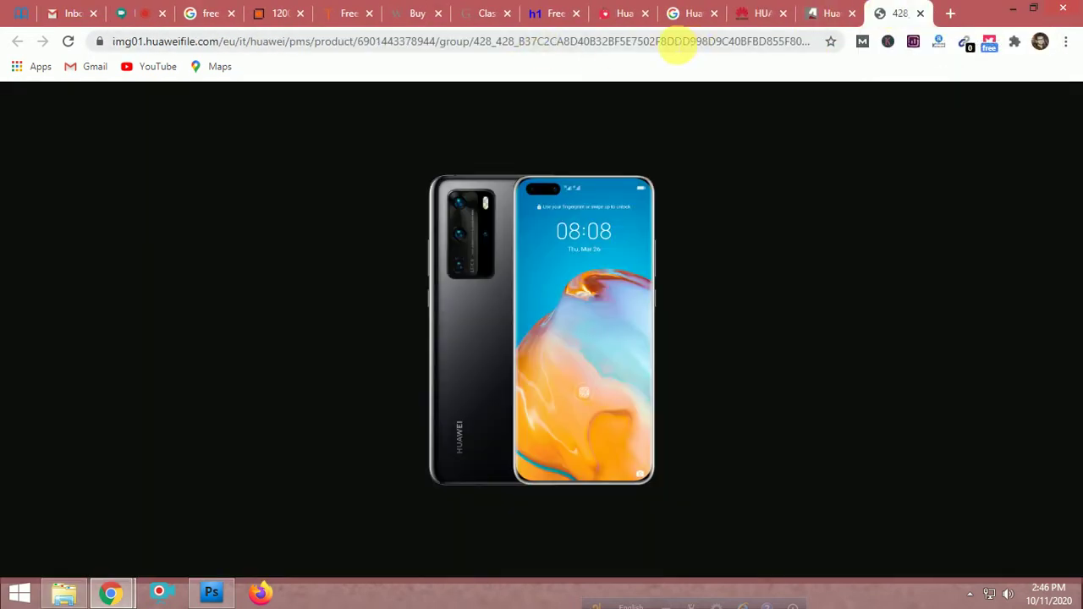
pyautogui.click(551, 15)
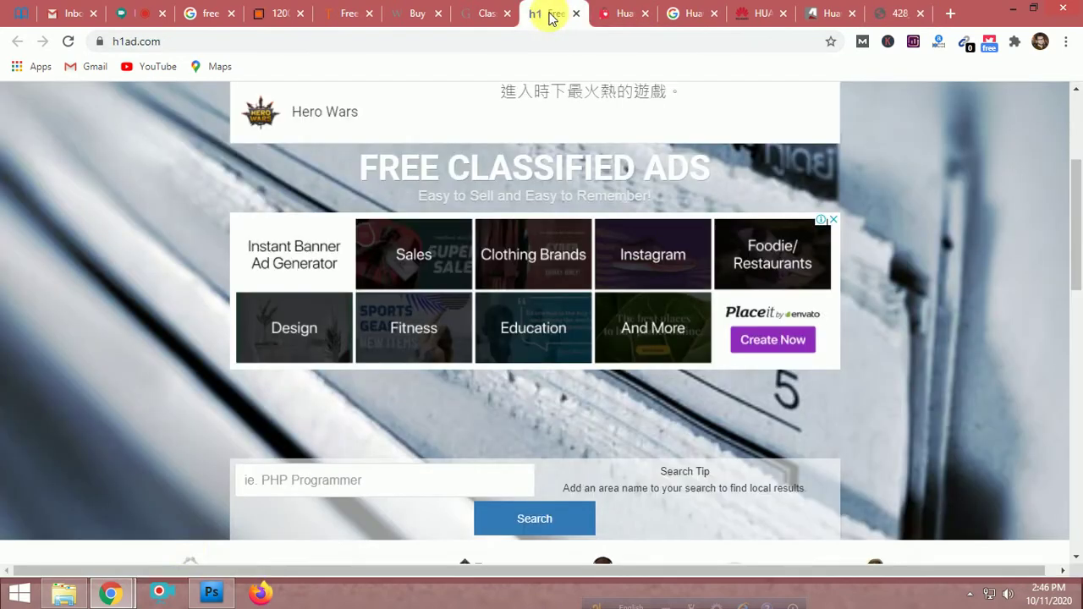
pyautogui.click(212, 592)
pyautogui.click(65, 592)
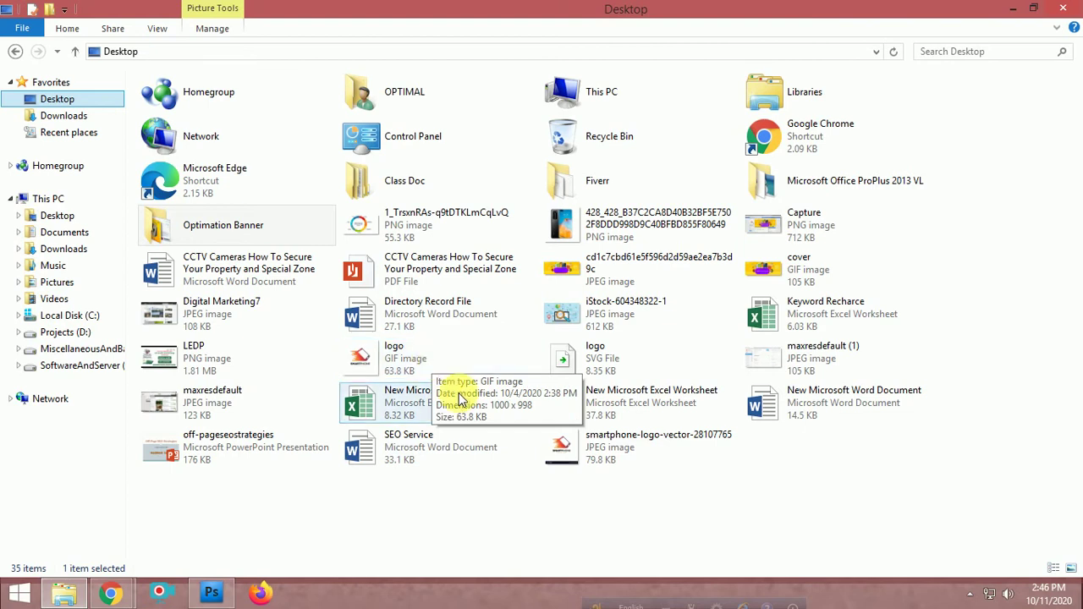
# Delete logo.svg from the Desktop and open logo.gif in Photoshop
pyautogui.click(582, 365)
pyautogui.press('Delete')
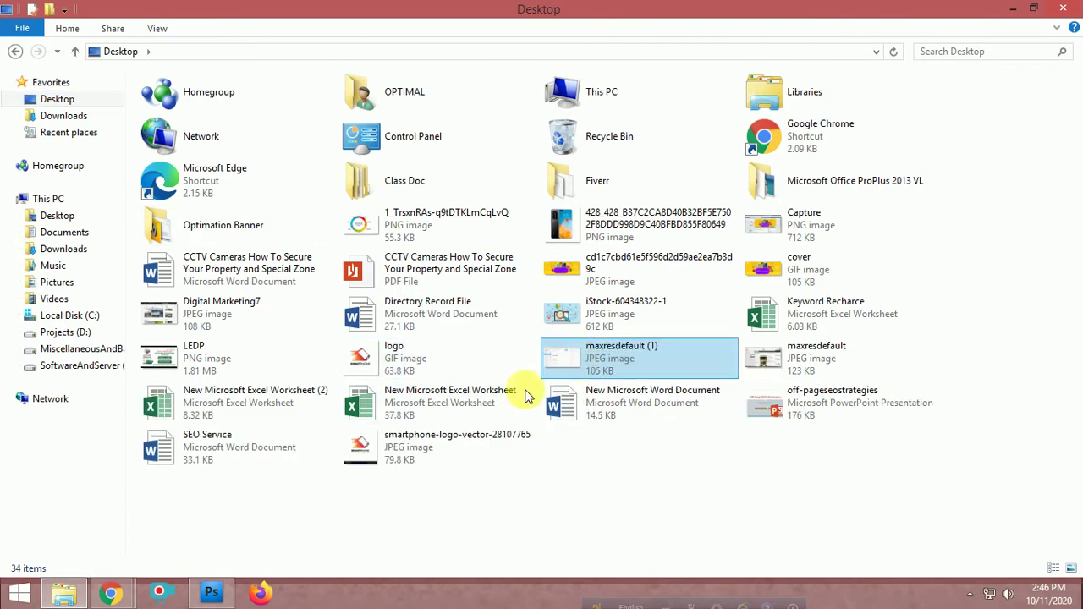
pyautogui.moveTo(411, 358); pyautogui.dragTo(235, 400)
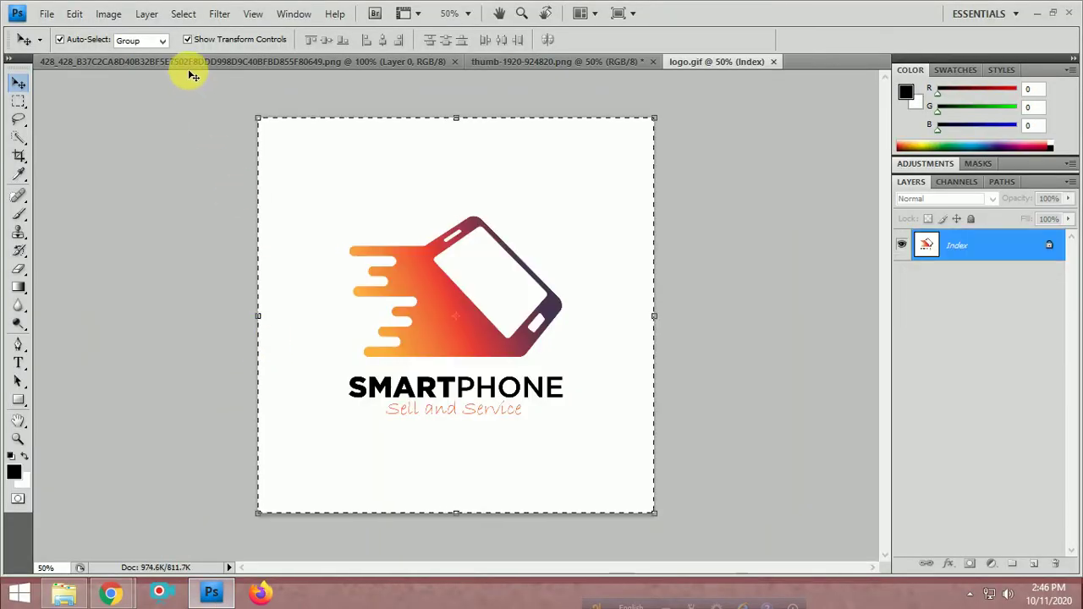
# Paste the SMARTPHONE logo into the banner as Layer 2, scaled to 18% in the top-left corner
pyautogui.click(376, 60)
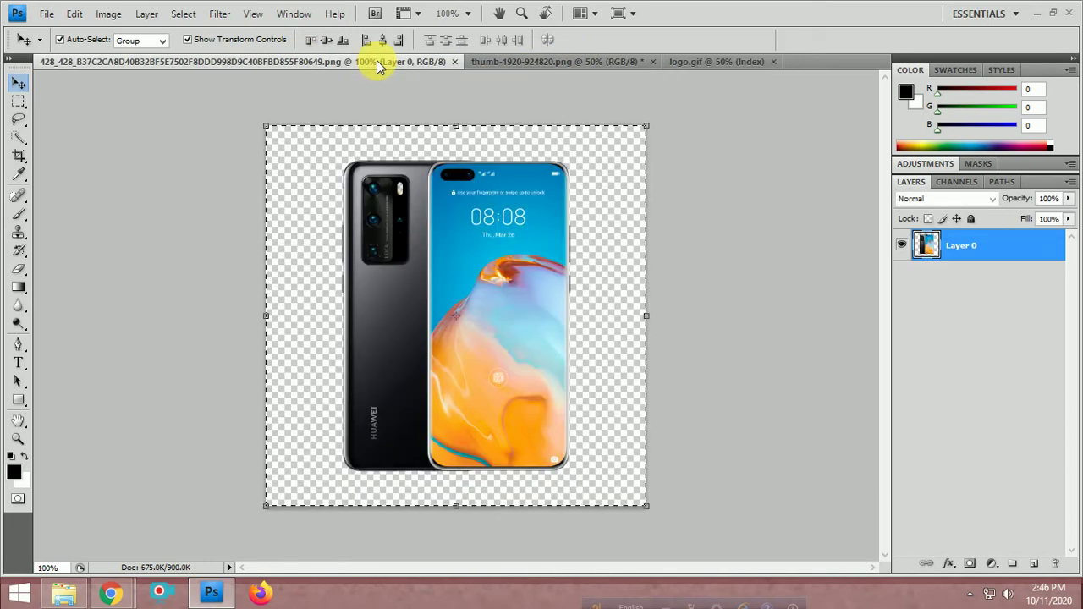
pyautogui.click(538, 61)
pyautogui.hotkey('ctrl', 'v')
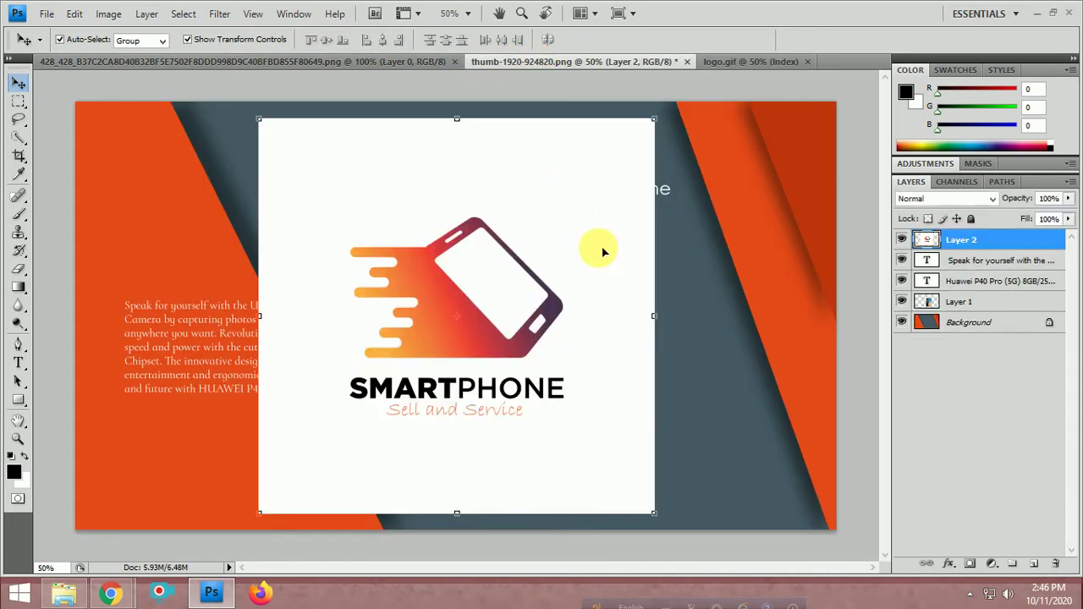
pyautogui.moveTo(653, 512); pyautogui.dragTo(163, 183)
pyautogui.press('Return')
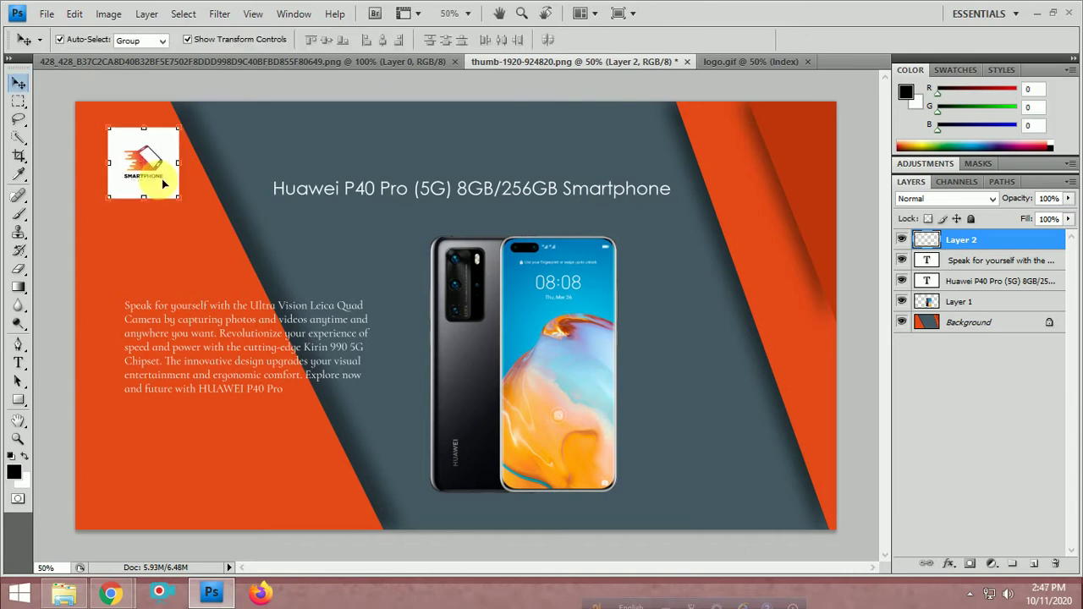
pyautogui.click(210, 216)
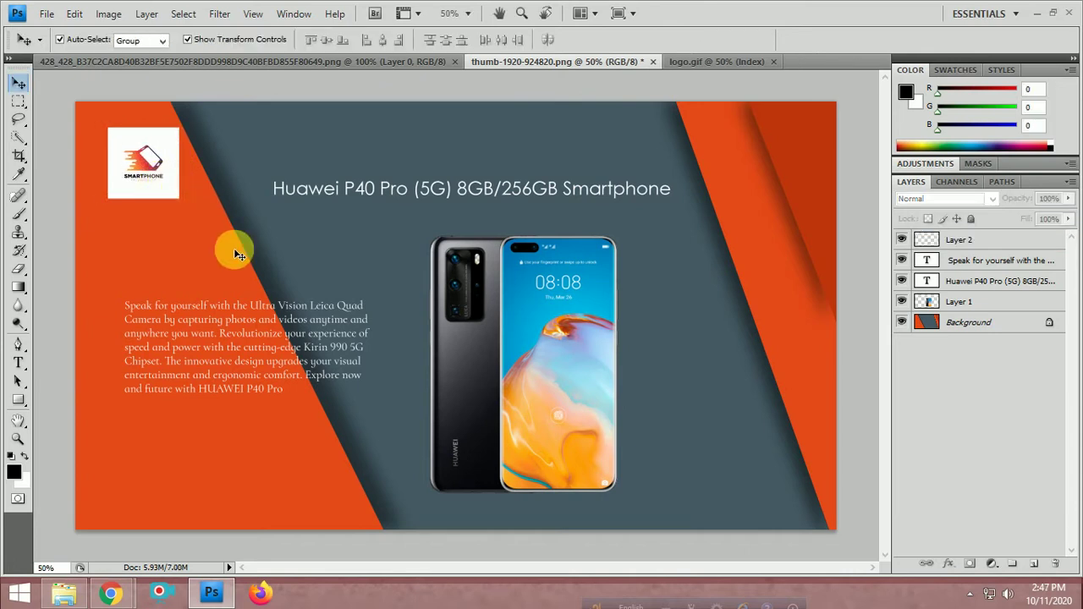
# Load the Facebook page in a new Chrome tab via the 'f' suggestion and copy its address
pyautogui.click(124, 595)
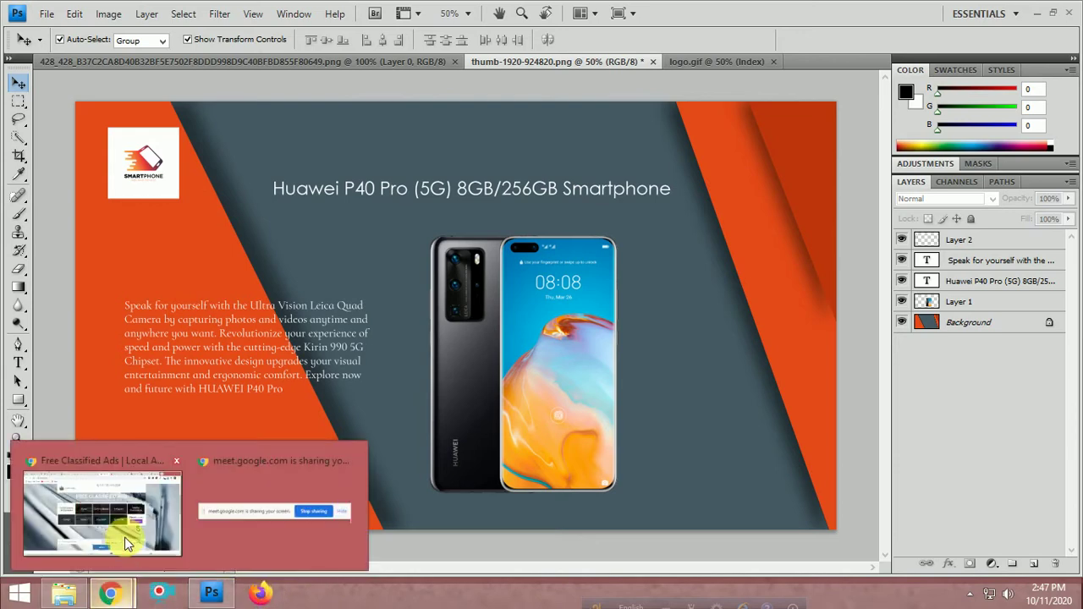
pyautogui.click(110, 474)
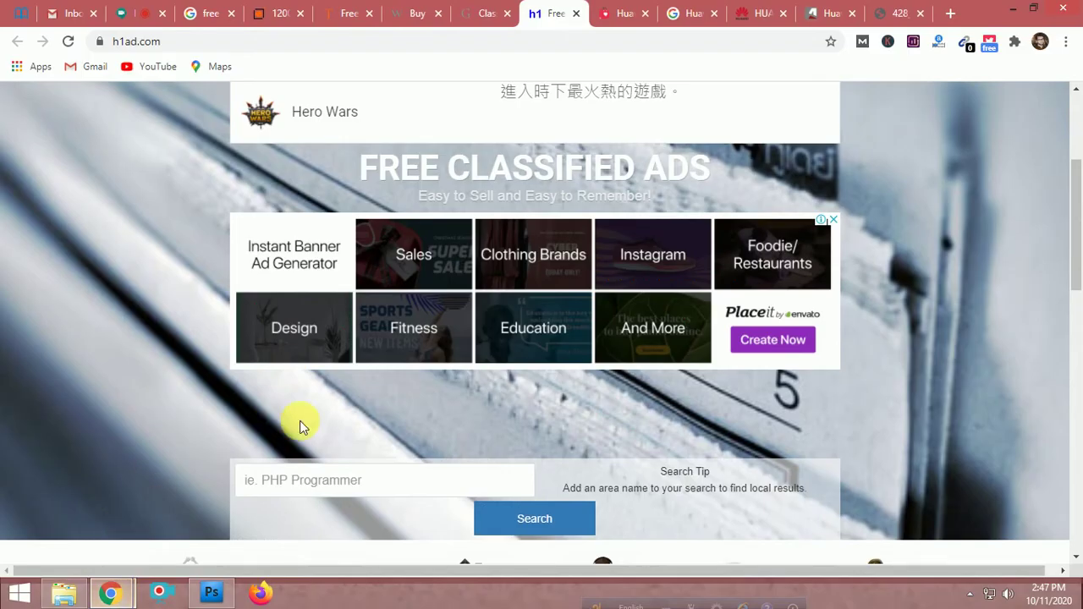
pyautogui.click(948, 15)
pyautogui.write('facebook.com/smartphonesellbd/')
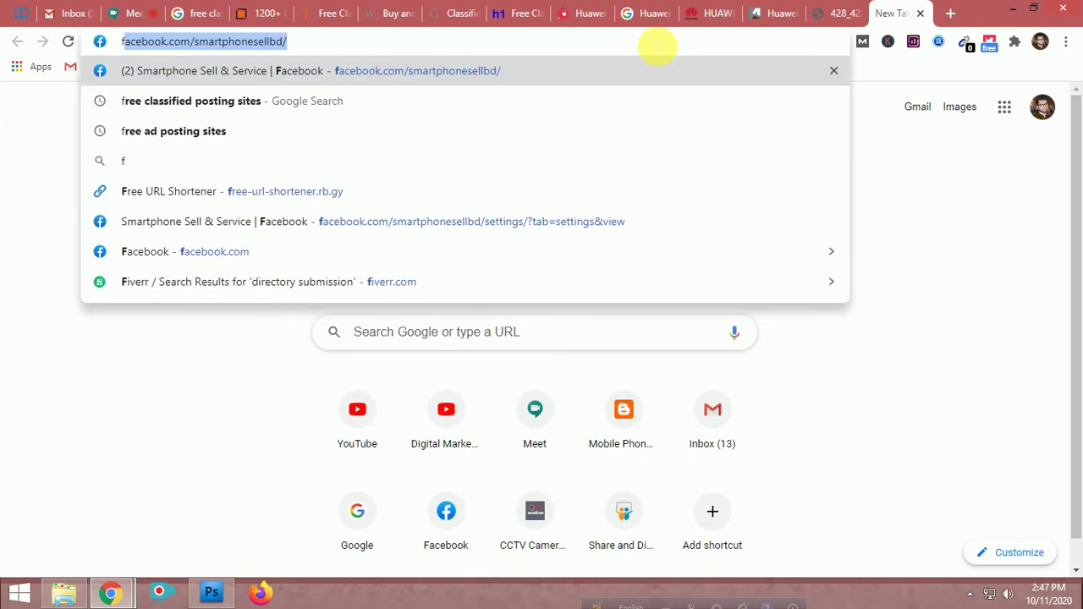
pyautogui.press('Return')
pyautogui.click(651, 42)
pyautogui.hotkey('ctrl', 'c')
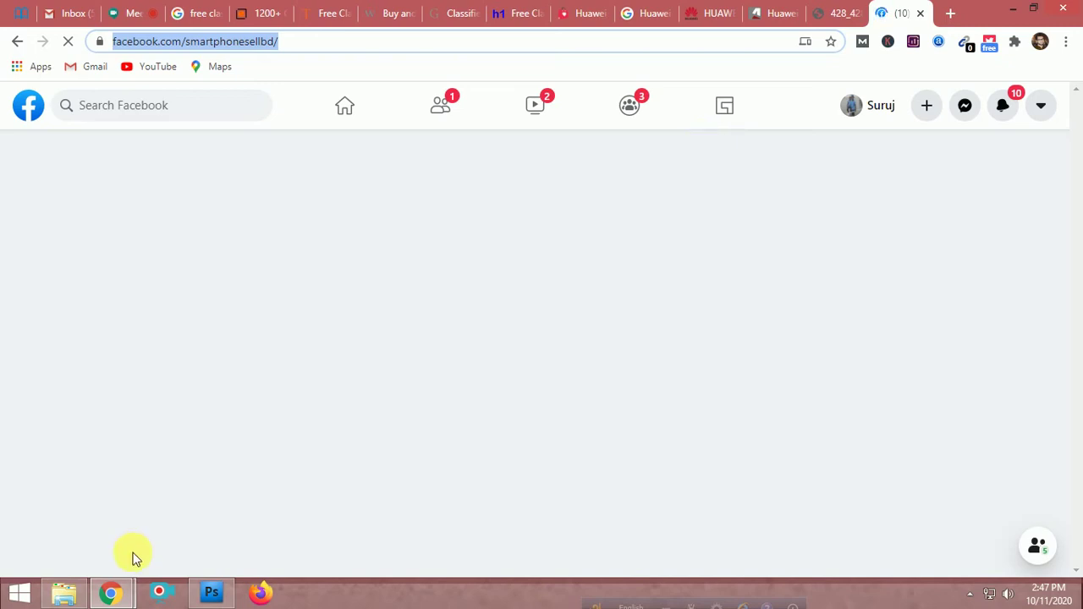
pyautogui.moveTo(62, 602)
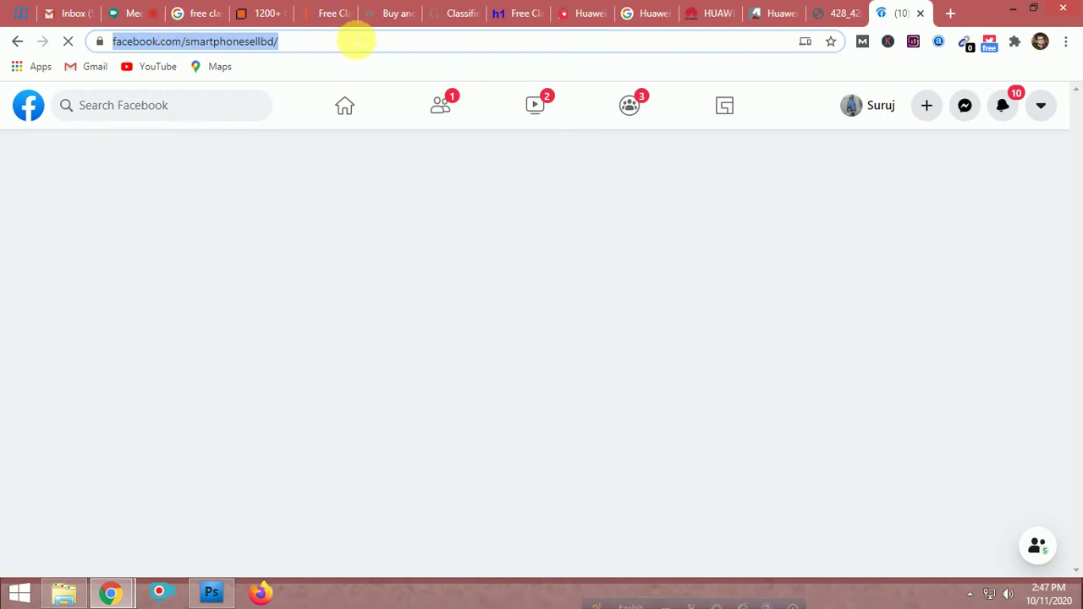
pyautogui.click(355, 41)
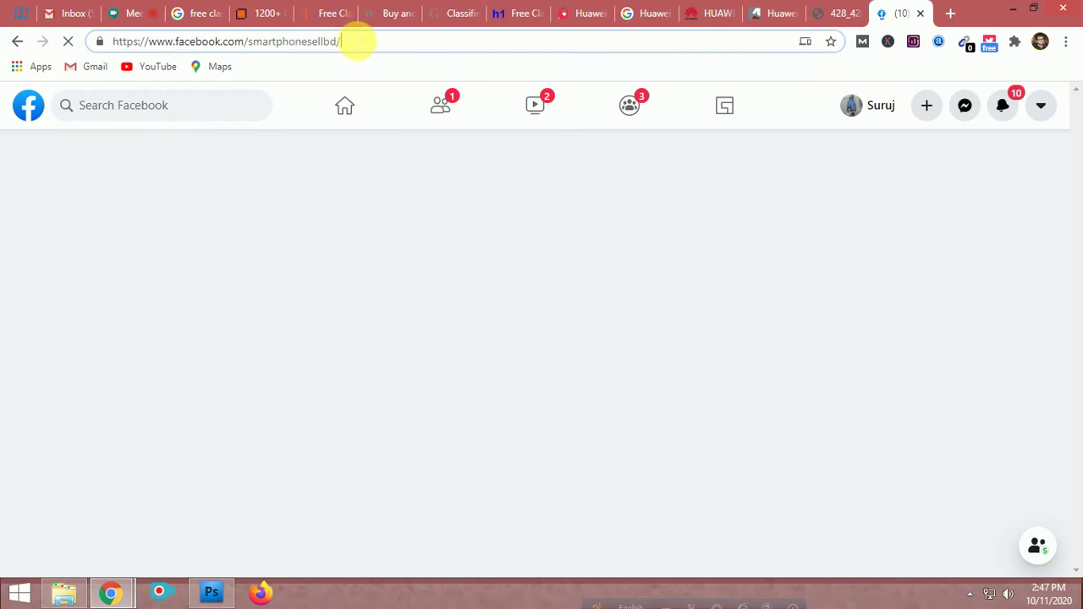
pyautogui.click(213, 592)
pyautogui.click(18, 362)
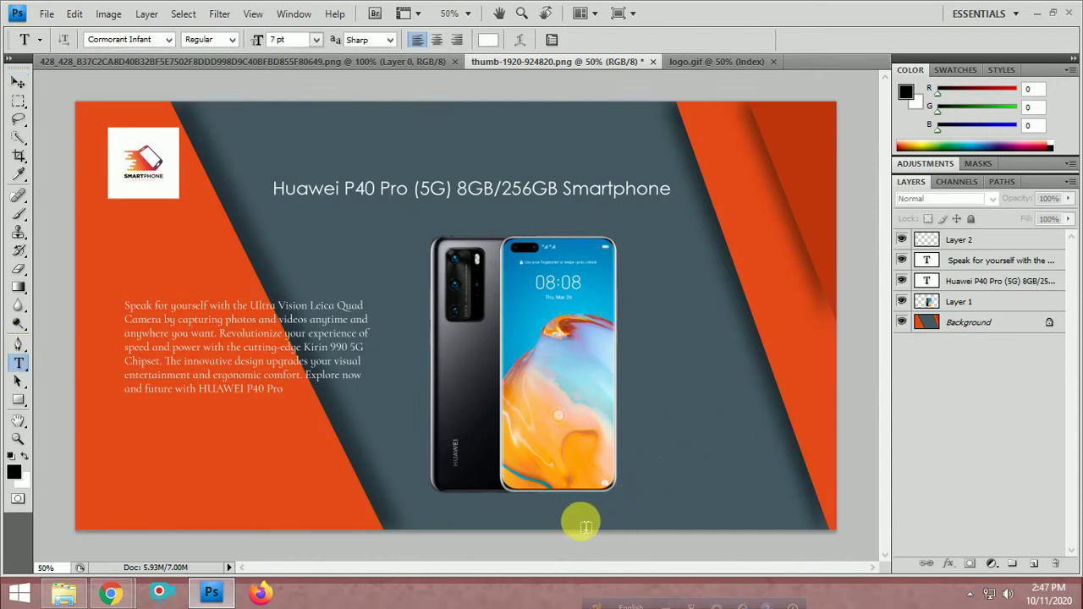
# Paste the Facebook page address as a text layer and colour it yellow eaff00
pyautogui.click(524, 517)
pyautogui.hotkey('ctrl', 'v')
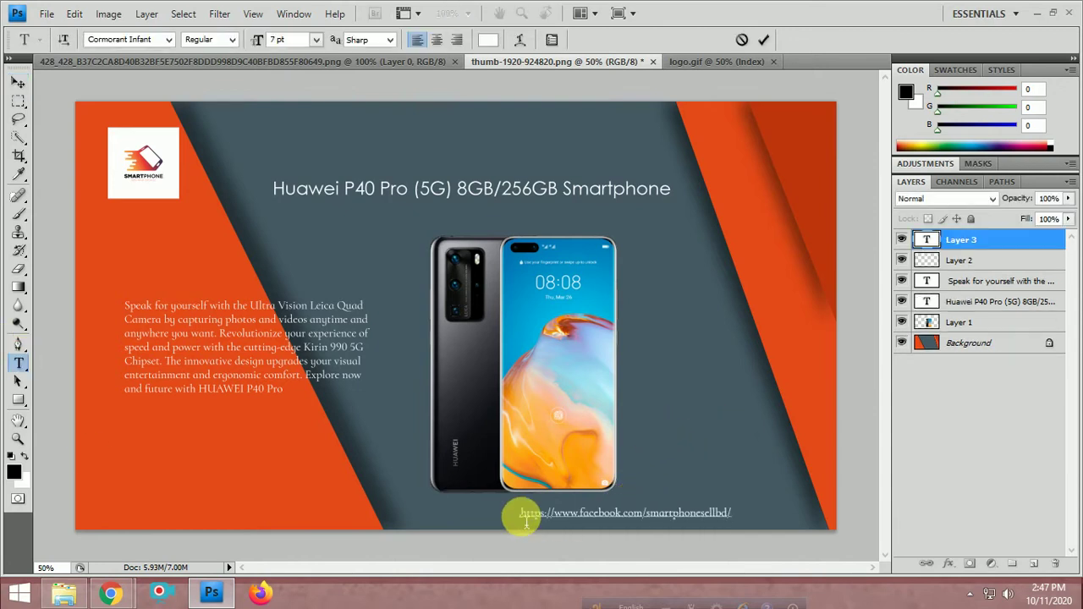
pyautogui.hotkey('ctrl', 'a')
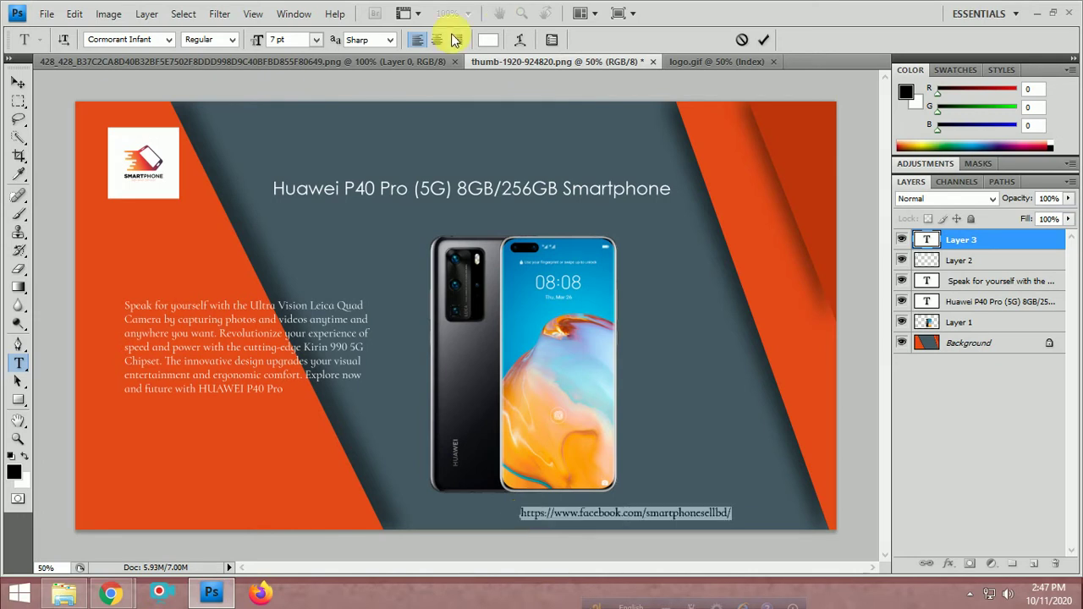
pyautogui.click(492, 41)
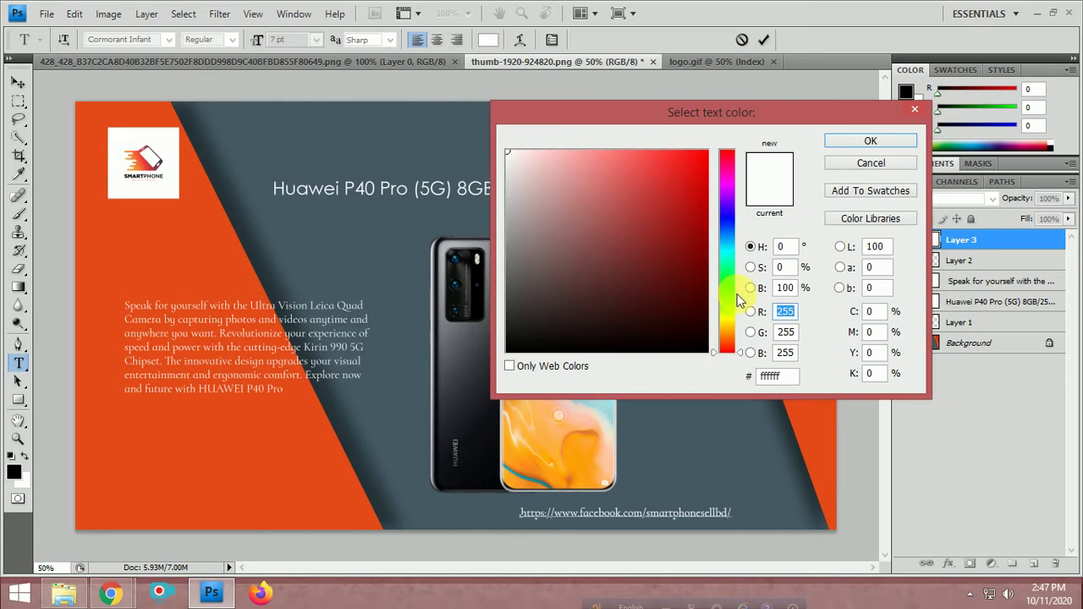
pyautogui.click(725, 315)
pyautogui.moveTo(681, 181)
pyautogui.mouseDown()
pyautogui.moveTo(697, 135)
pyautogui.moveTo(694, 162)
pyautogui.moveTo(705, 151)
pyautogui.mouseUp()
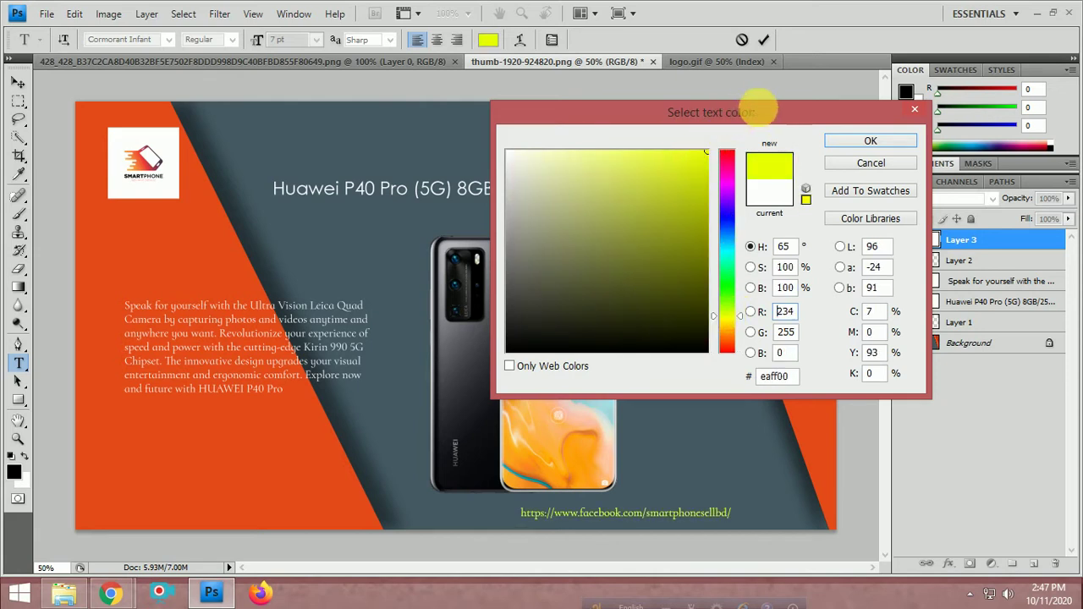
pyautogui.click(859, 142)
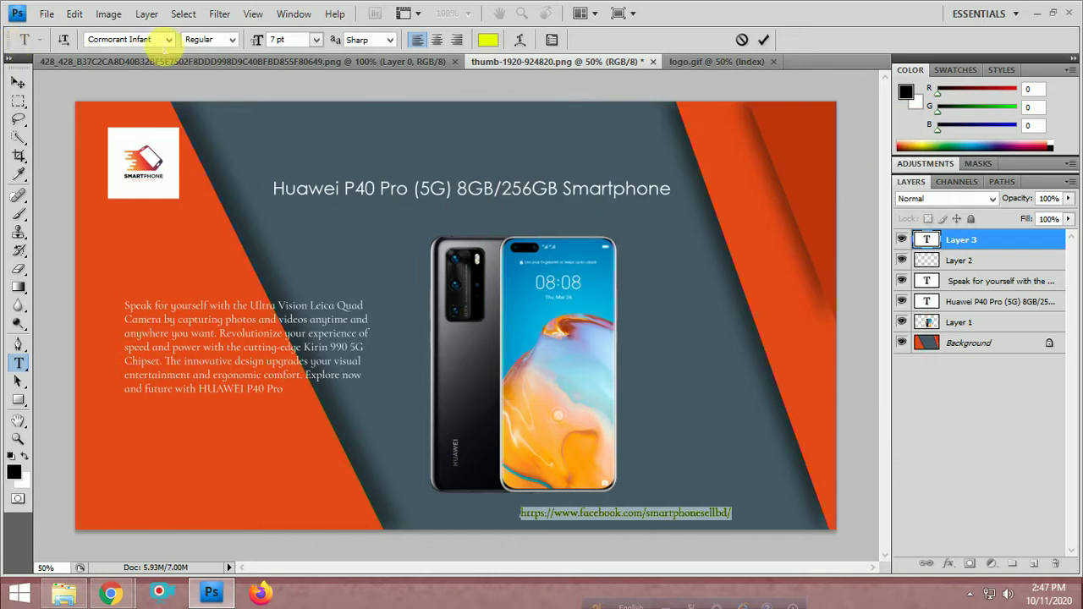
# Set the URL text to Ebrima 11 pt and place it just below the phone
pyautogui.click(168, 41)
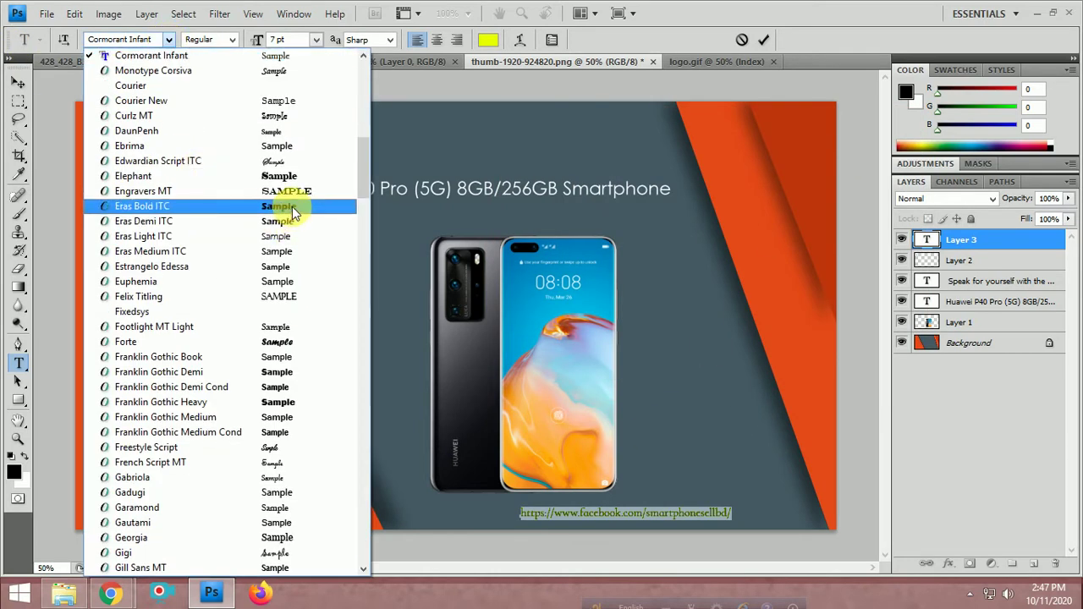
pyautogui.click(289, 146)
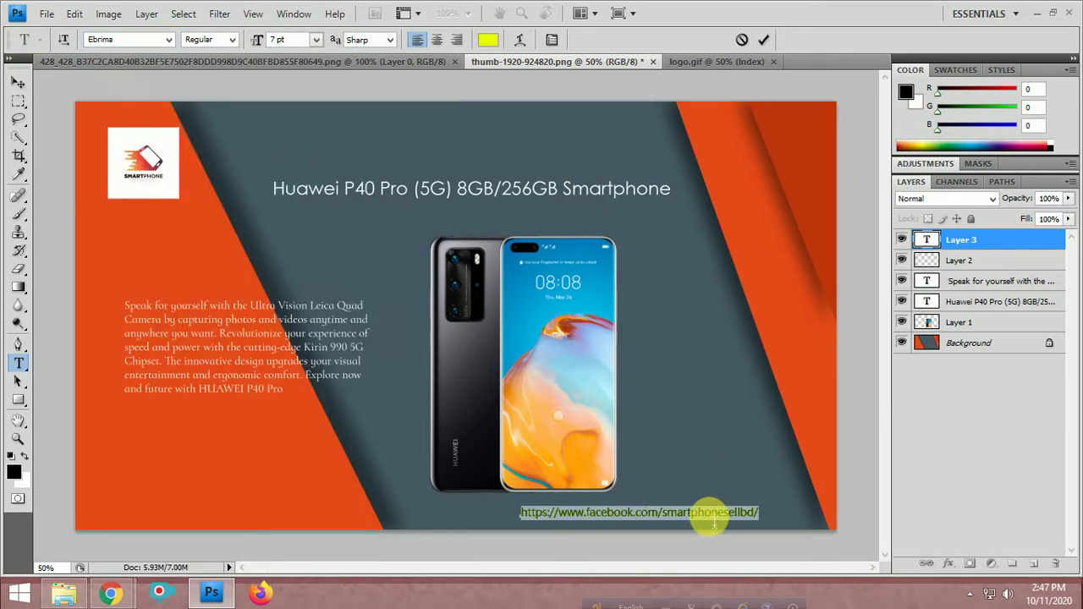
pyautogui.moveTo(716, 529); pyautogui.dragTo(750, 533)
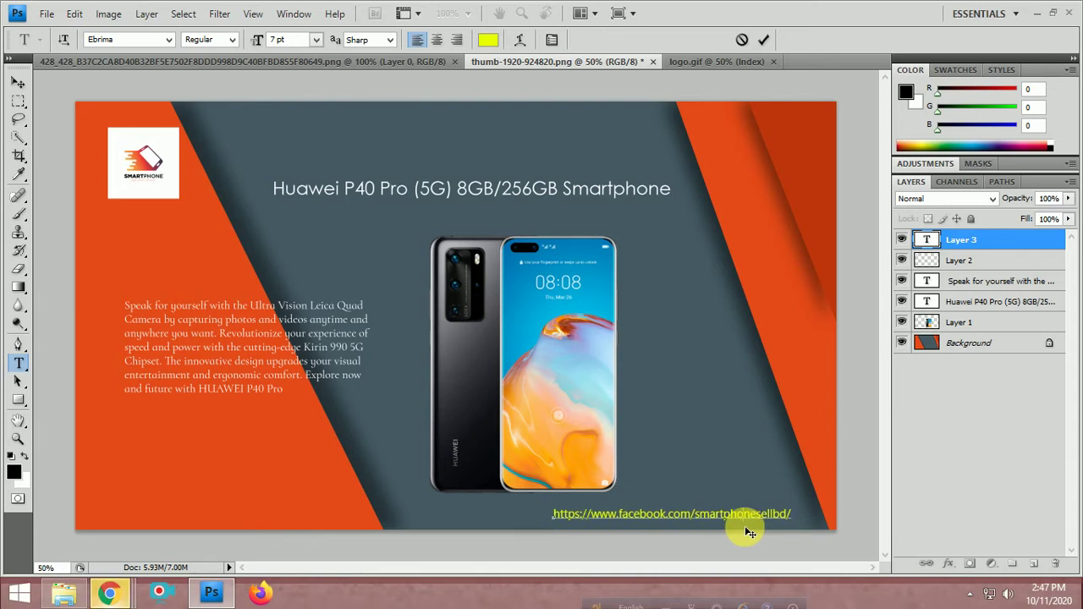
pyautogui.moveTo(748, 532); pyautogui.dragTo(631, 527)
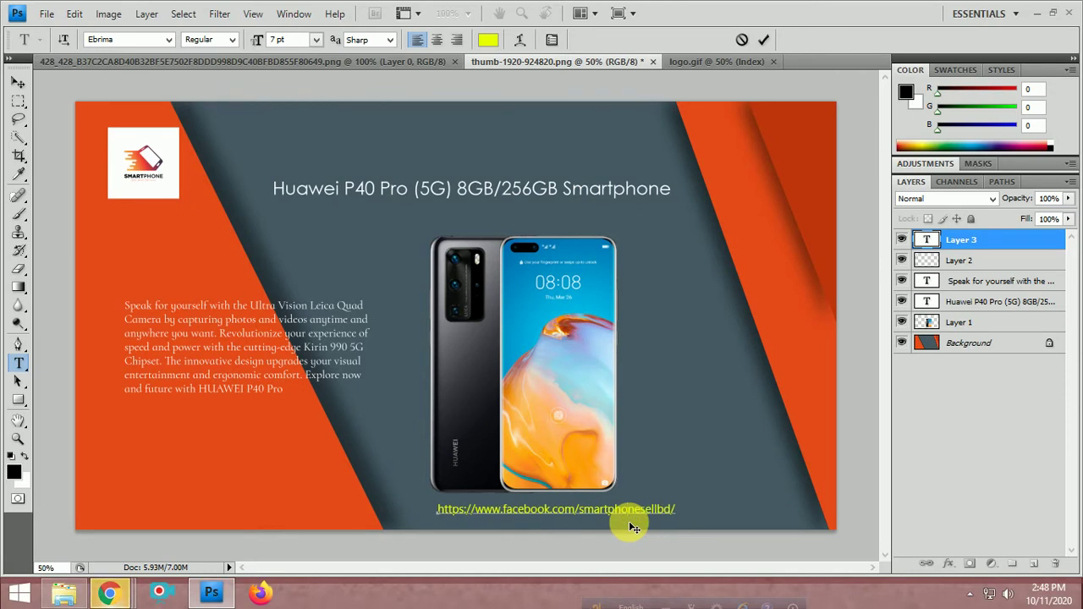
pyautogui.hotkey('ctrl', 'a')
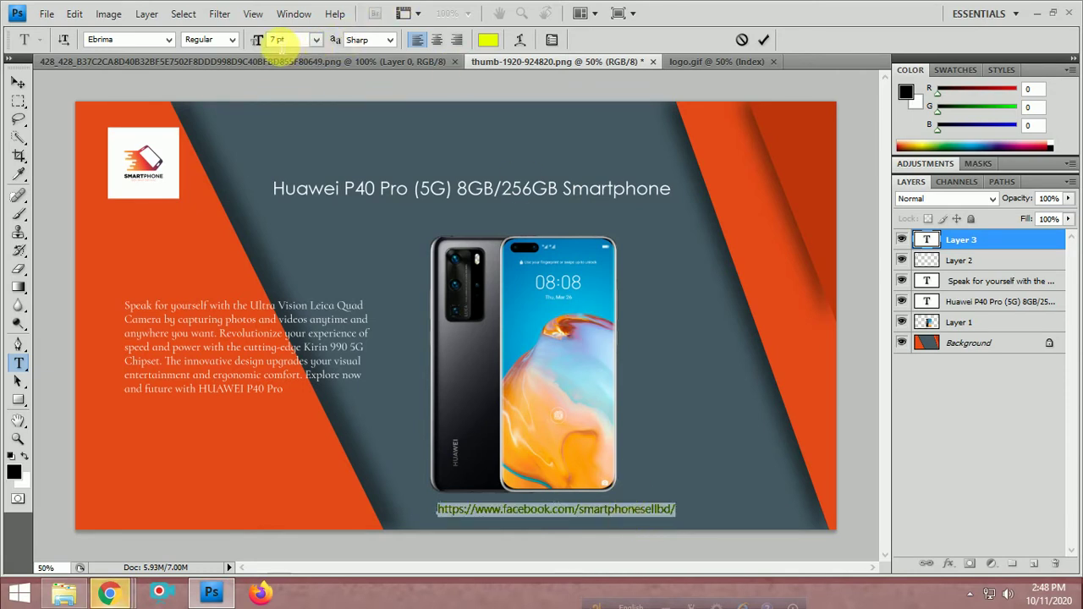
pyautogui.press('Up')
pyautogui.press('Up')
pyautogui.press('Up')
pyautogui.press('Up')
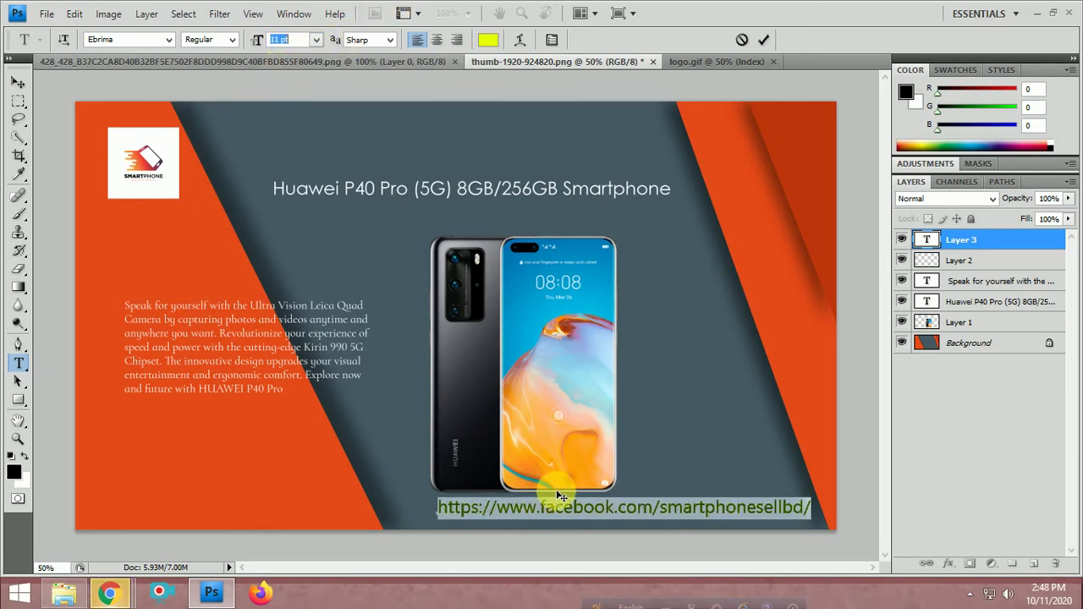
pyautogui.click(597, 511)
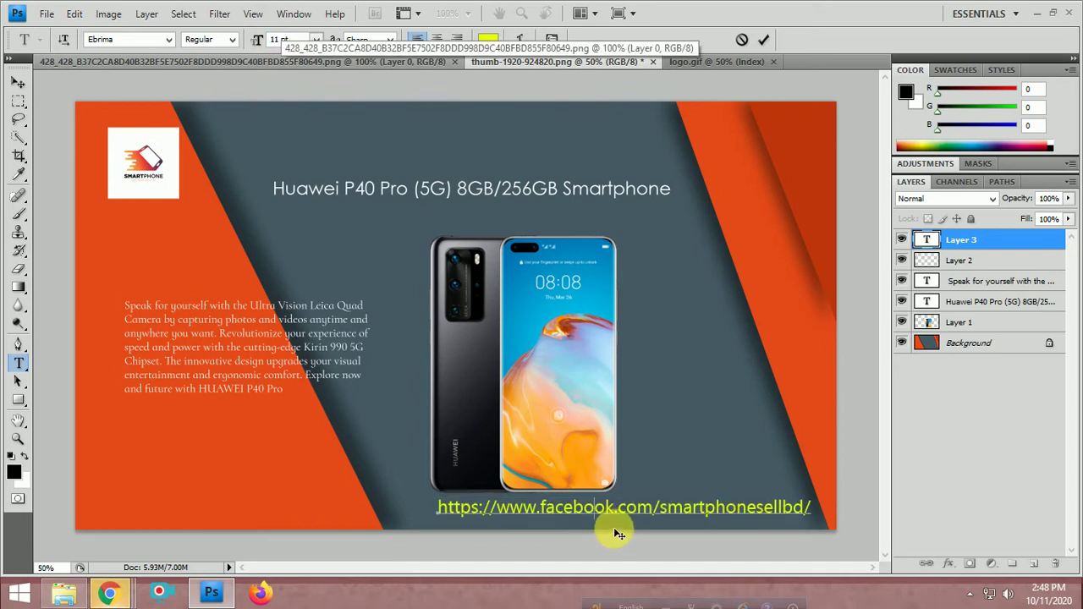
pyautogui.moveTo(592, 533); pyautogui.dragTo(582, 538)
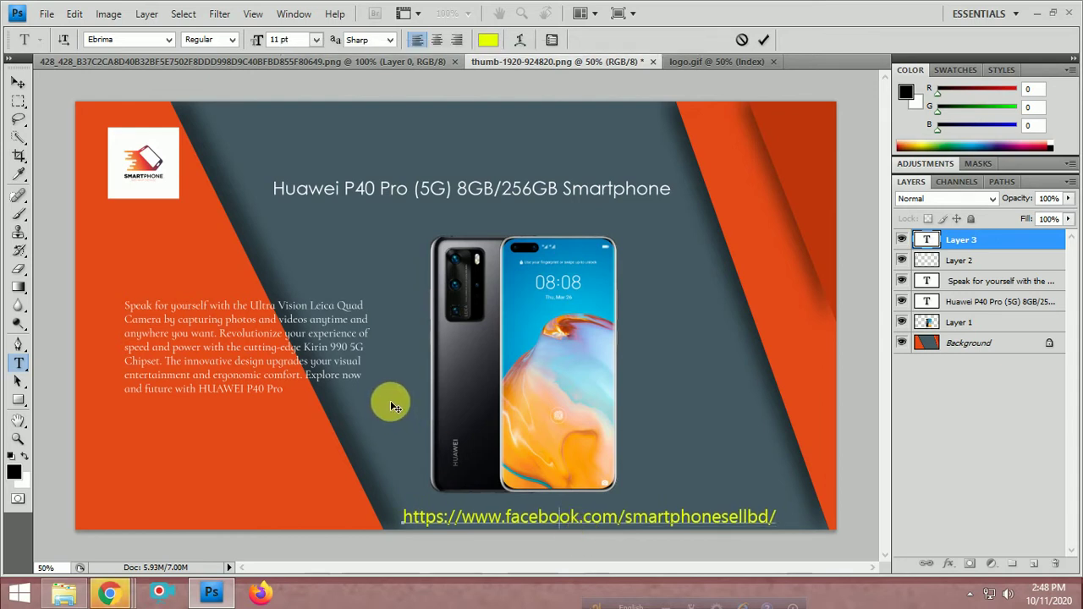
pyautogui.click(17, 82)
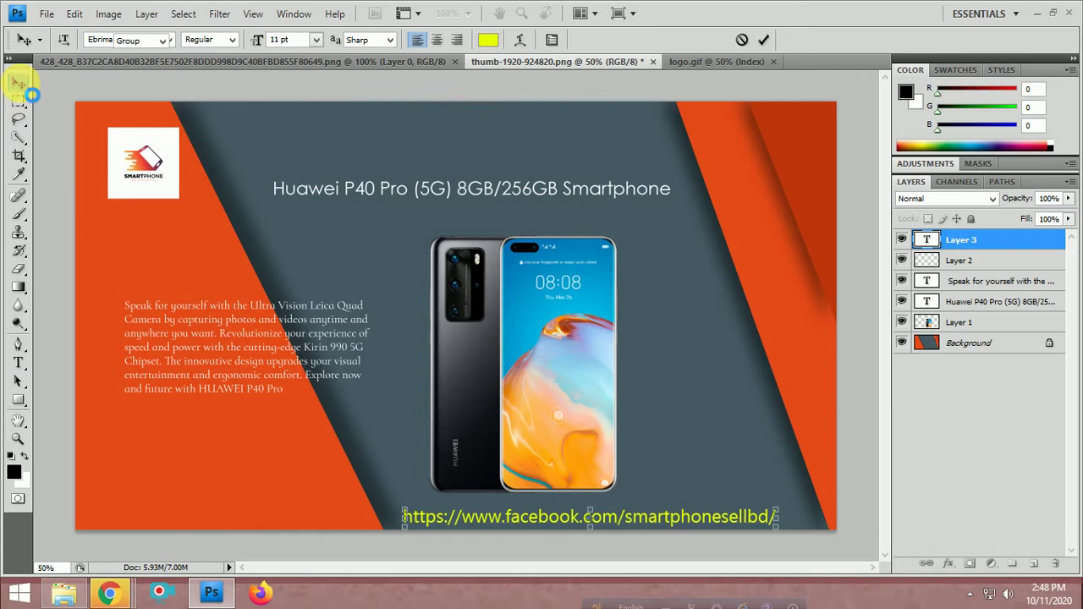
pyautogui.click(699, 385)
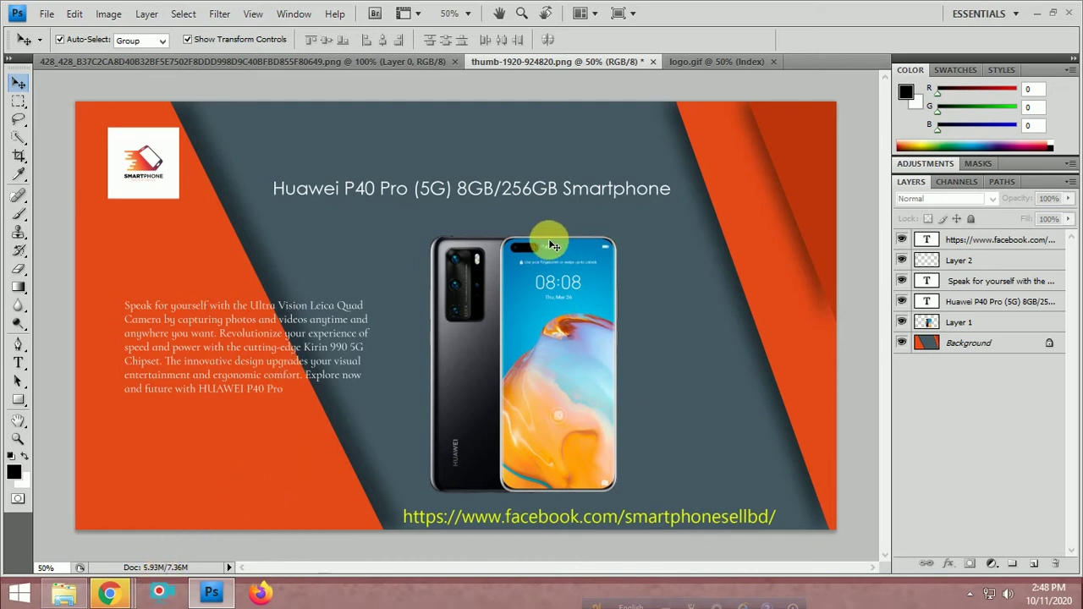
# Open dahua-optimationbd-package-1 from the Desktop's Optimation Banner > optimationbd package folder
pyautogui.click(65, 597)
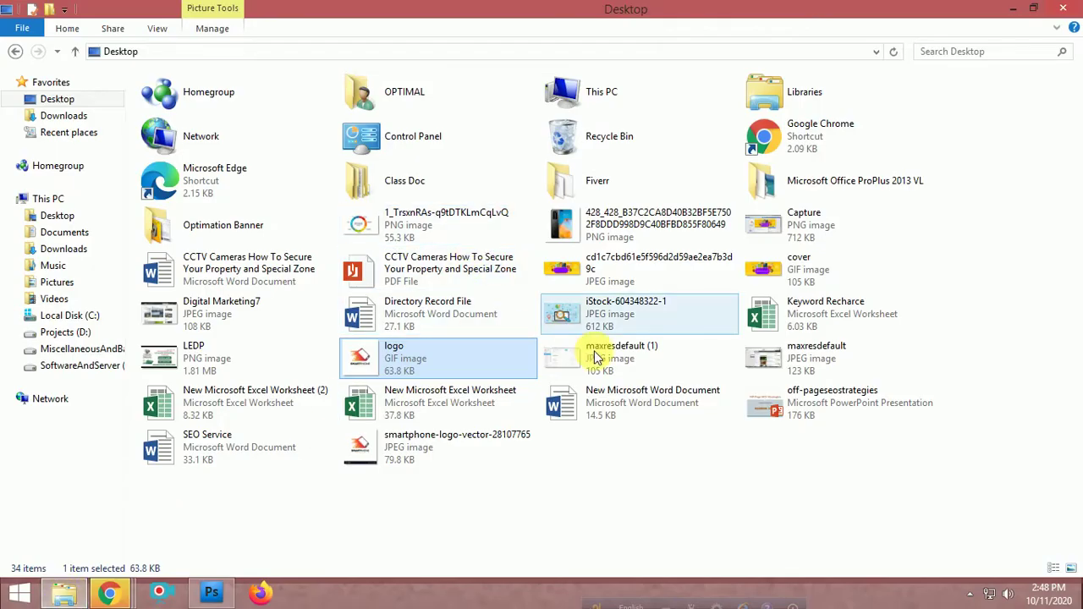
pyautogui.click(633, 479)
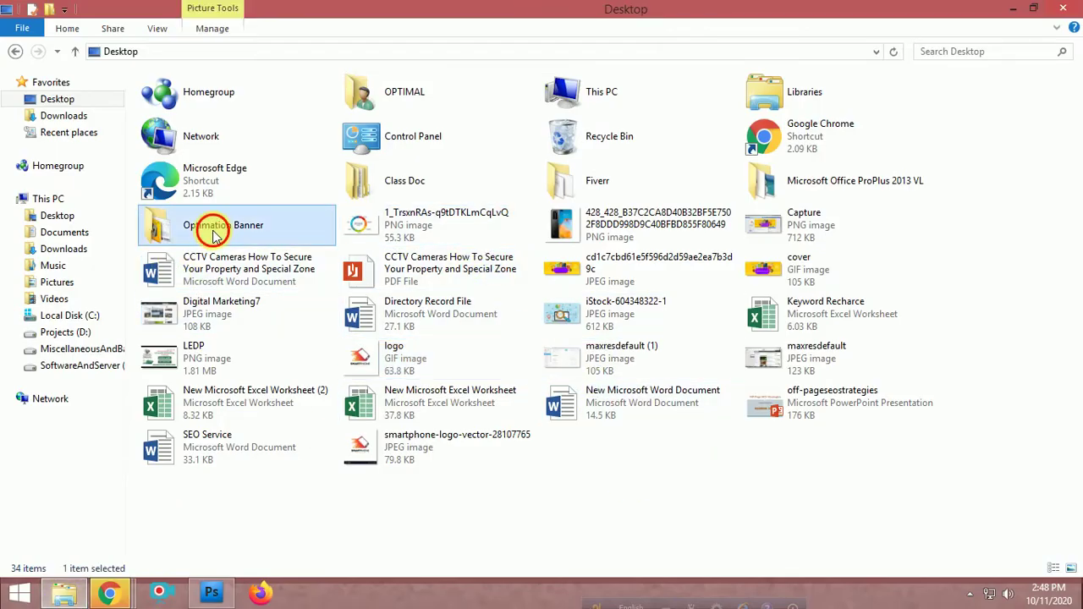
pyautogui.doubleClick(212, 225)
pyautogui.click(346, 126)
pyautogui.doubleClick(347, 127)
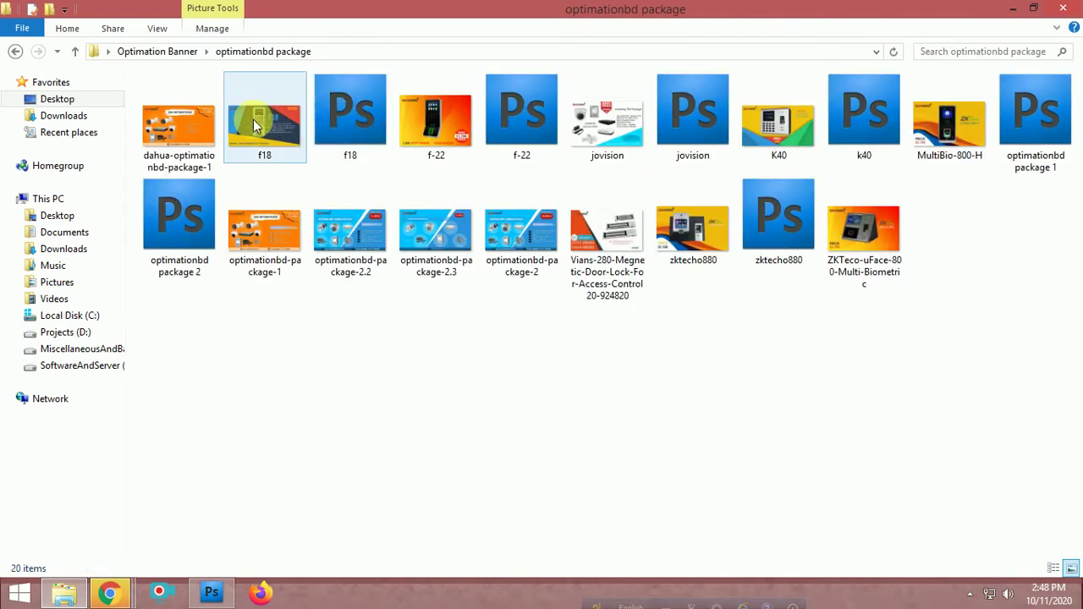
pyautogui.doubleClick(169, 120)
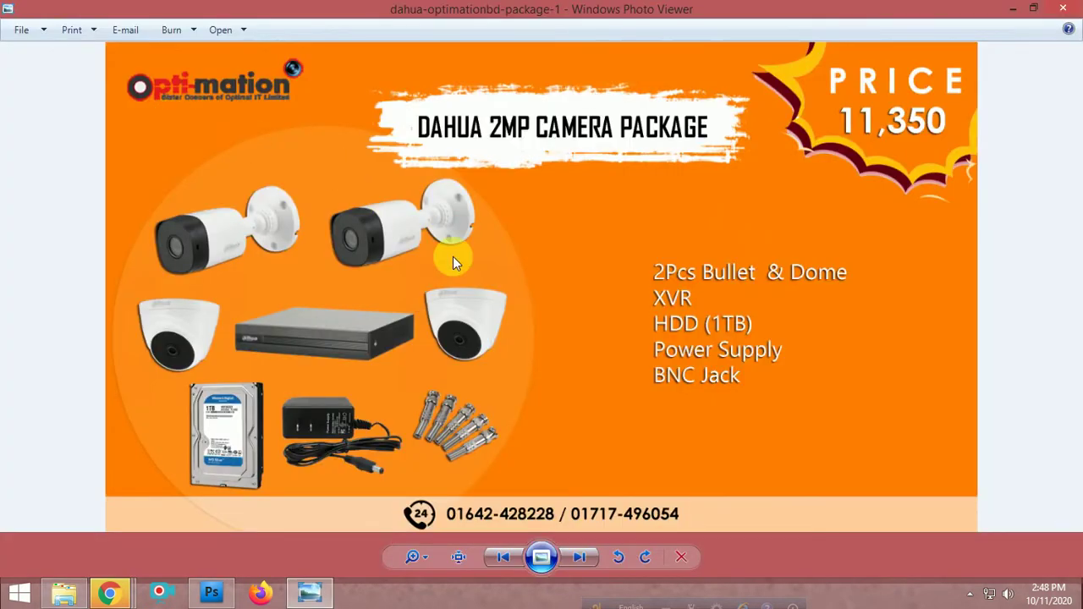
# Browse f18, jovision, K40 and MultiBio-800-H to optimationbd-package-1, then return to Photoshop
pyautogui.click(584, 556)
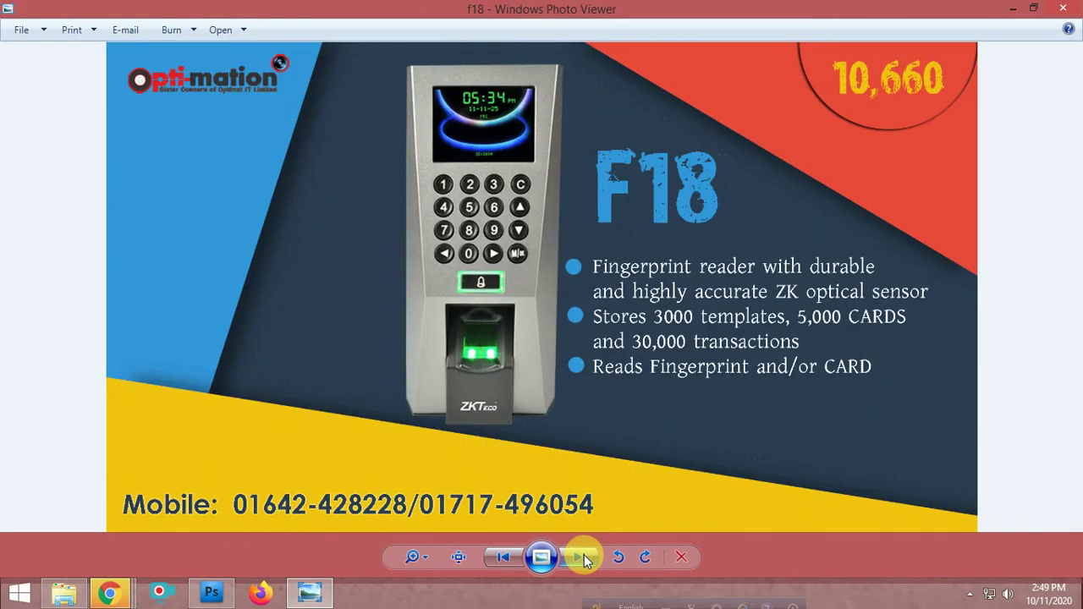
pyautogui.click(583, 555)
pyautogui.click(584, 555)
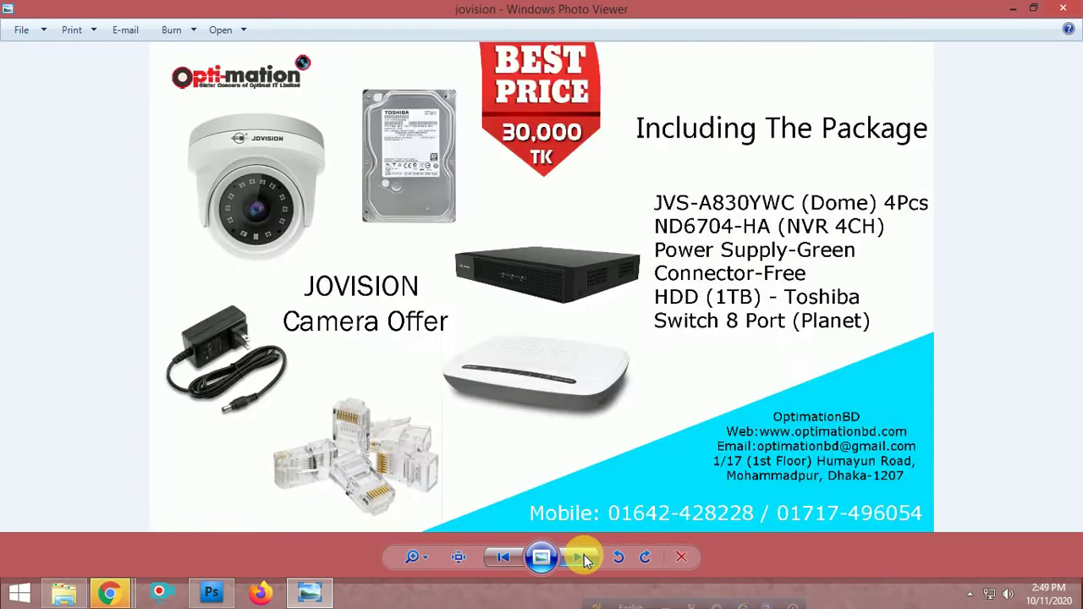
pyautogui.click(584, 557)
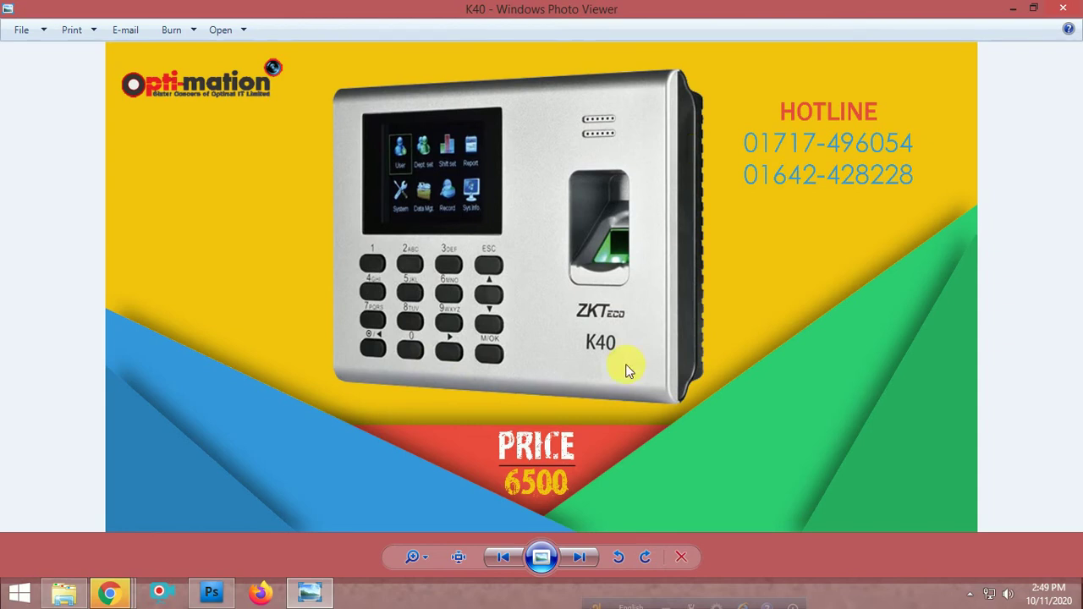
pyautogui.click(576, 559)
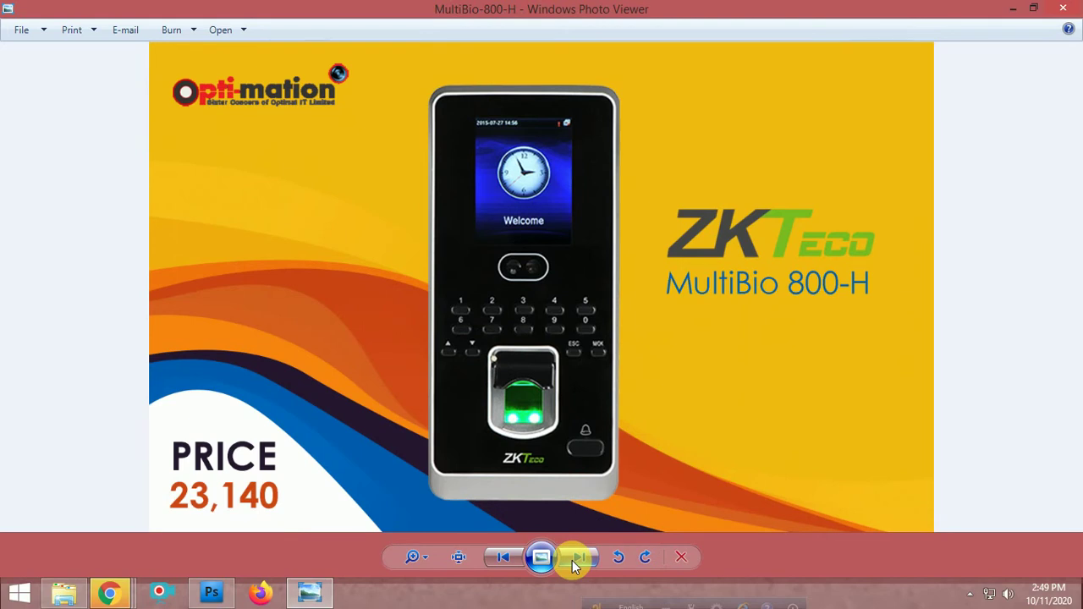
pyautogui.click(576, 558)
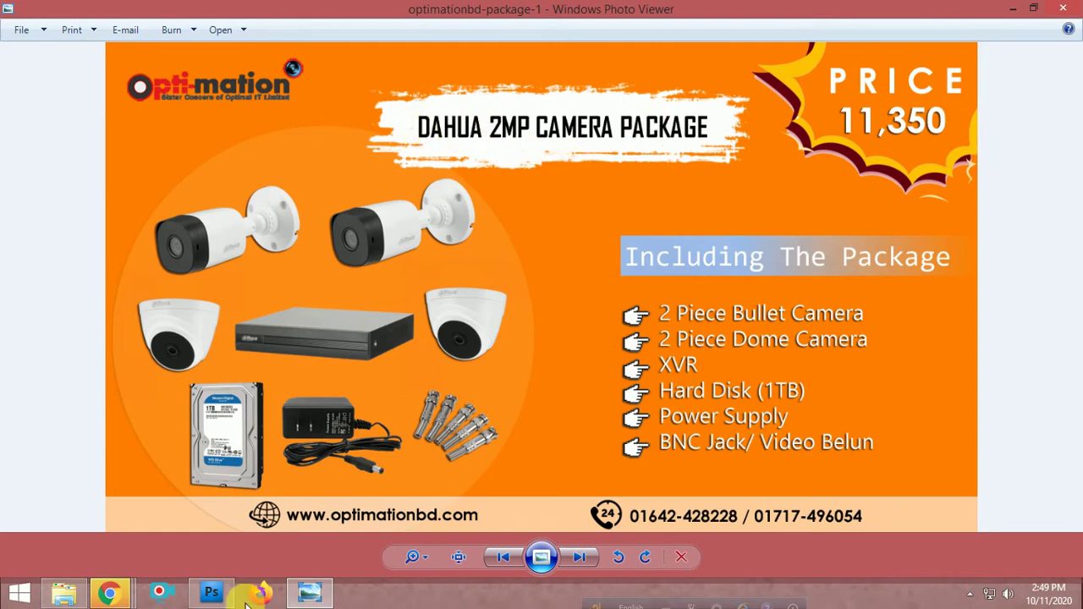
pyautogui.click(212, 592)
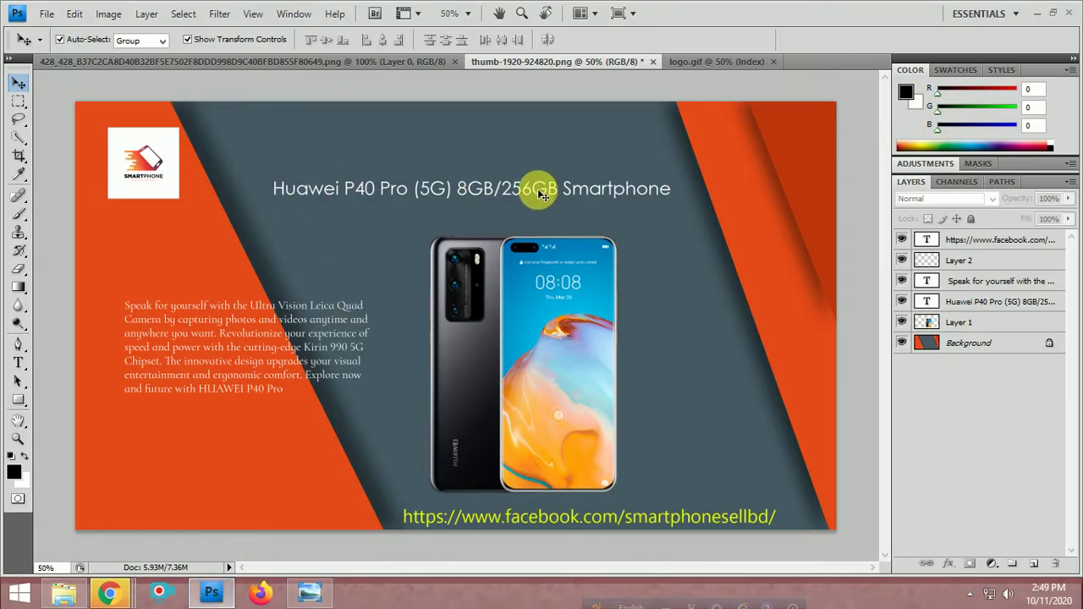
# Minimize and restore Photoshop to bring the Huawei banner back in front
pyautogui.click(212, 592)
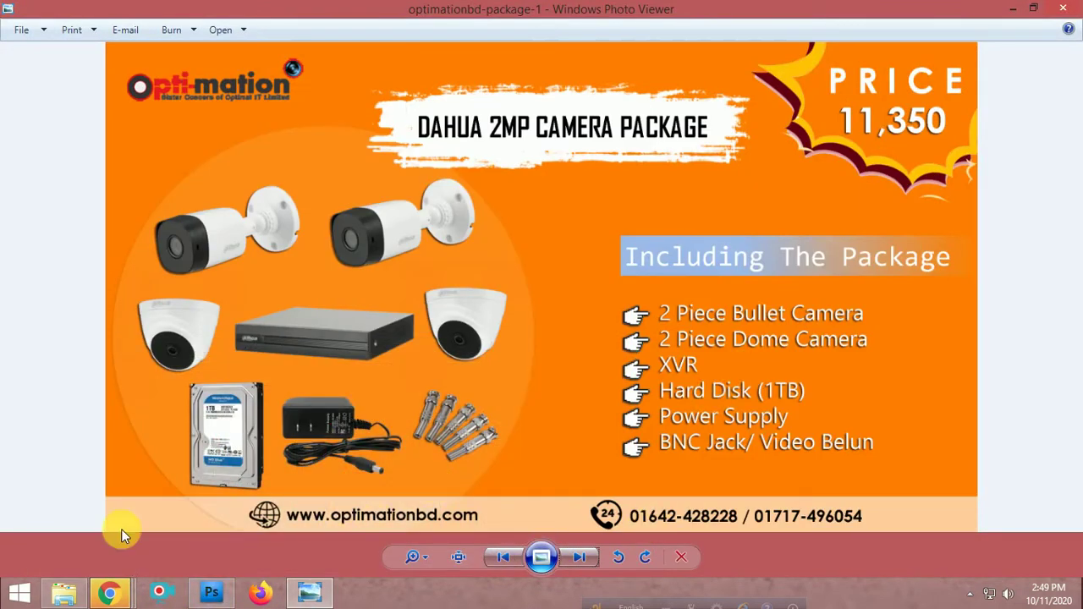
pyautogui.click(212, 592)
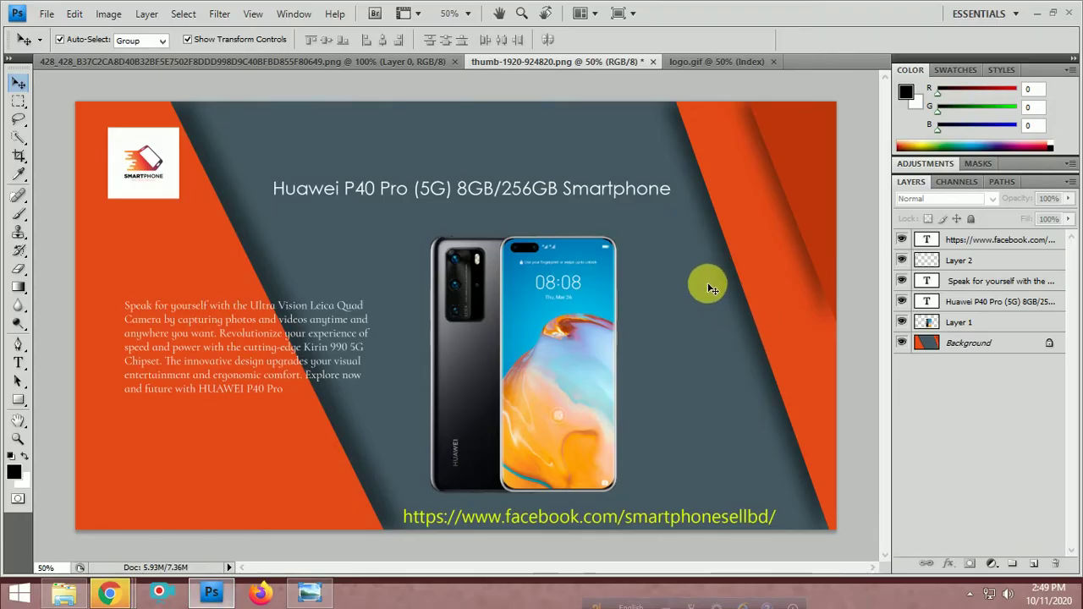
# Save the banner for Web & Devices as a 256-colour GIF named 'banner' on the Desktop
pyautogui.click(46, 13)
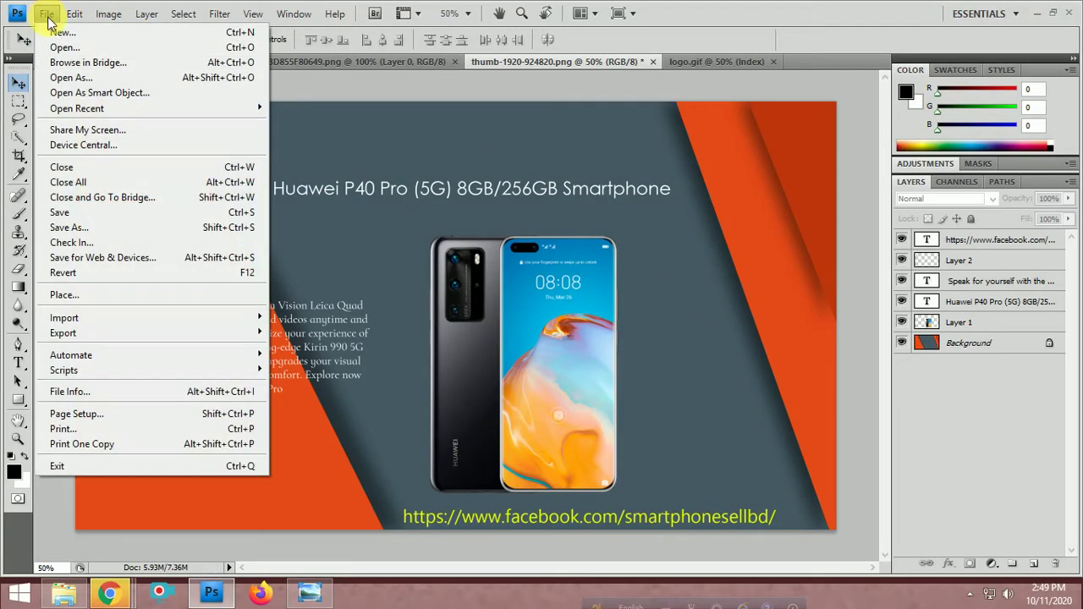
pyautogui.click(127, 257)
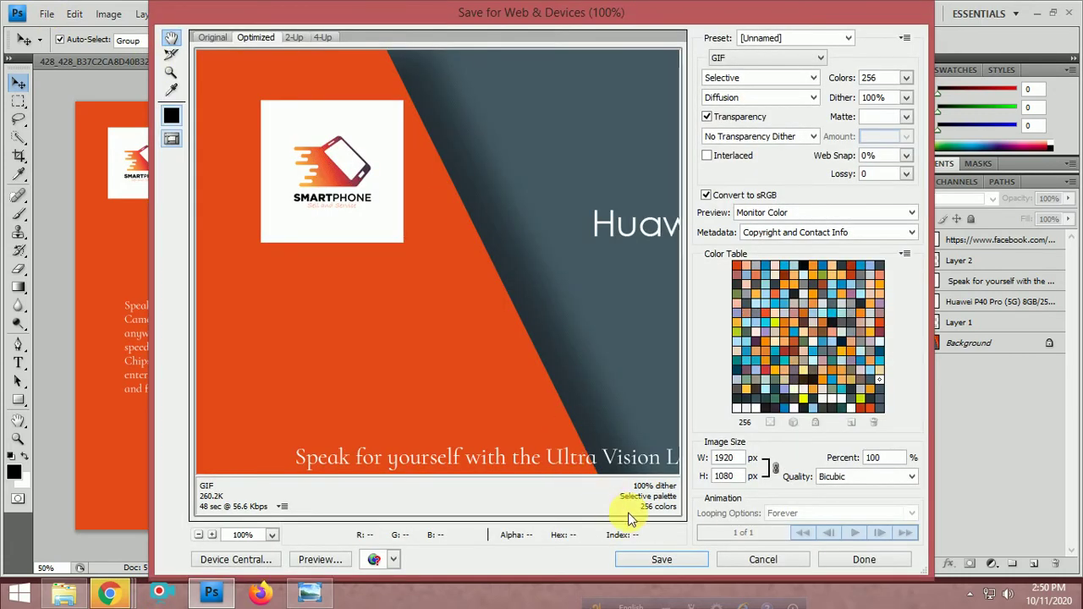
pyautogui.click(668, 559)
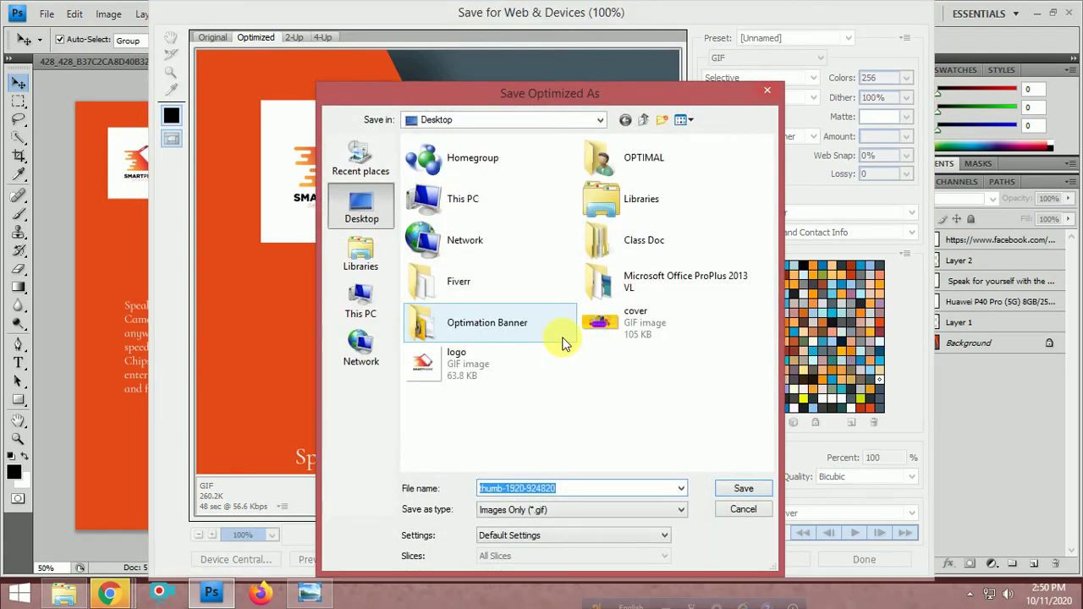
pyautogui.write('banner')
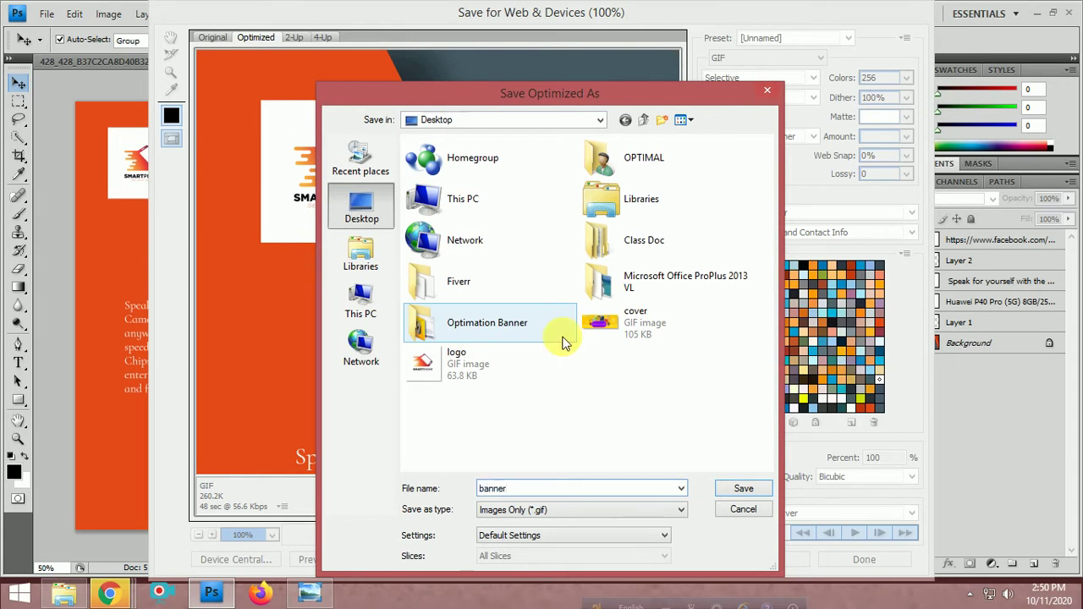
pyautogui.press('Return')
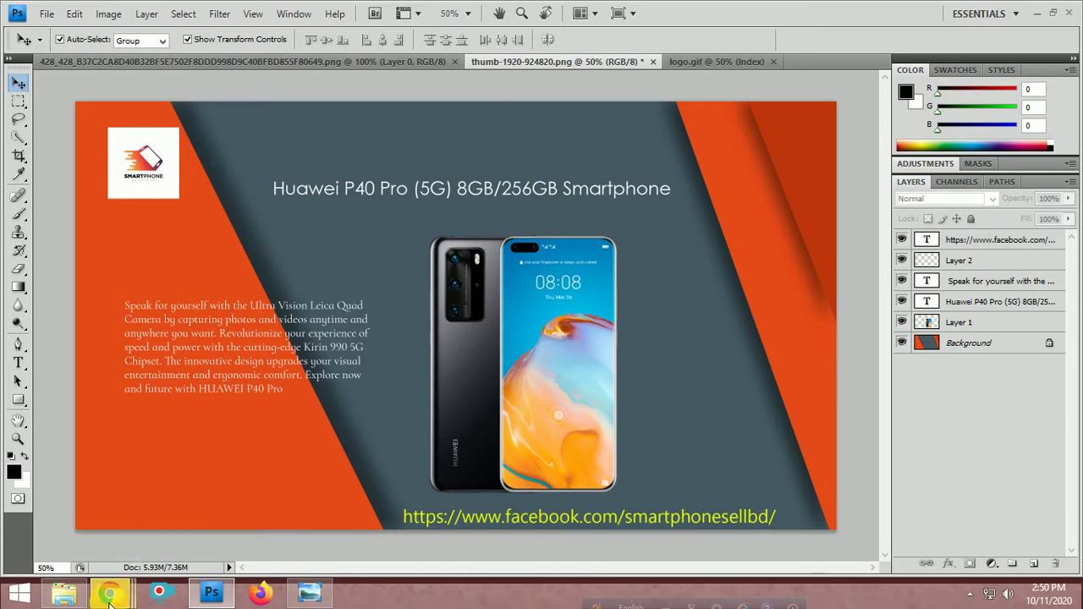
# Dismiss the unresponsive-page window, close the Facebook tab, and view the classified submission sites list
pyautogui.moveTo(106, 588)
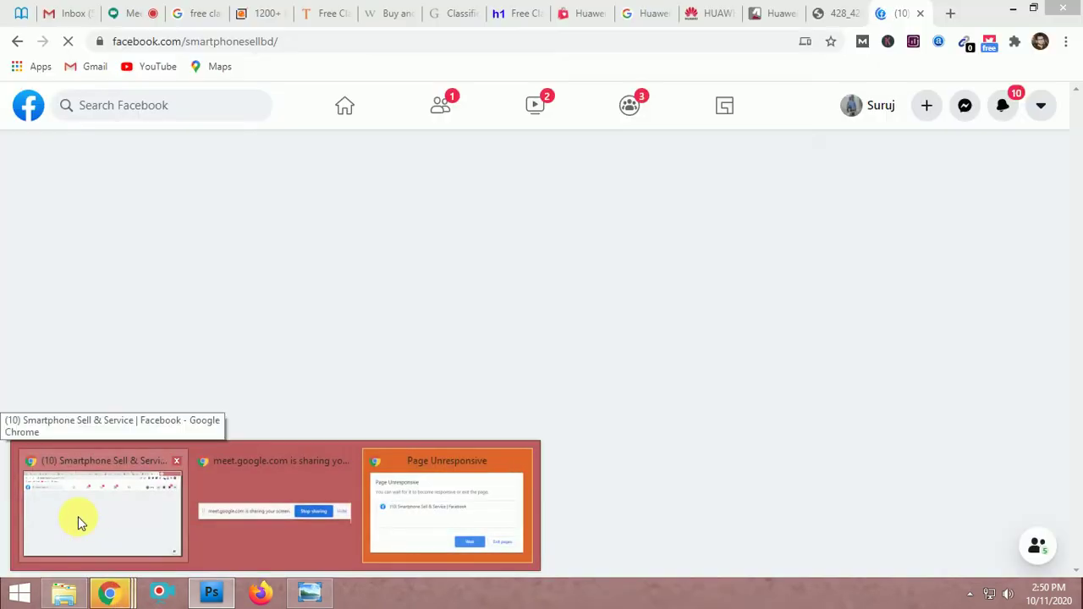
pyautogui.moveTo(496, 470)
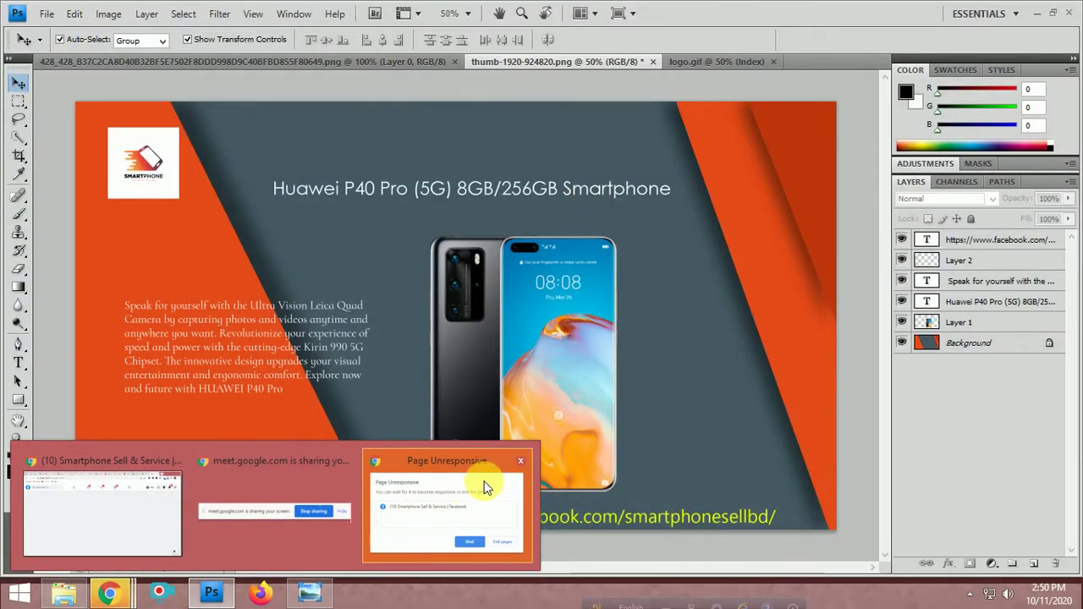
pyautogui.click(525, 461)
pyautogui.click(121, 500)
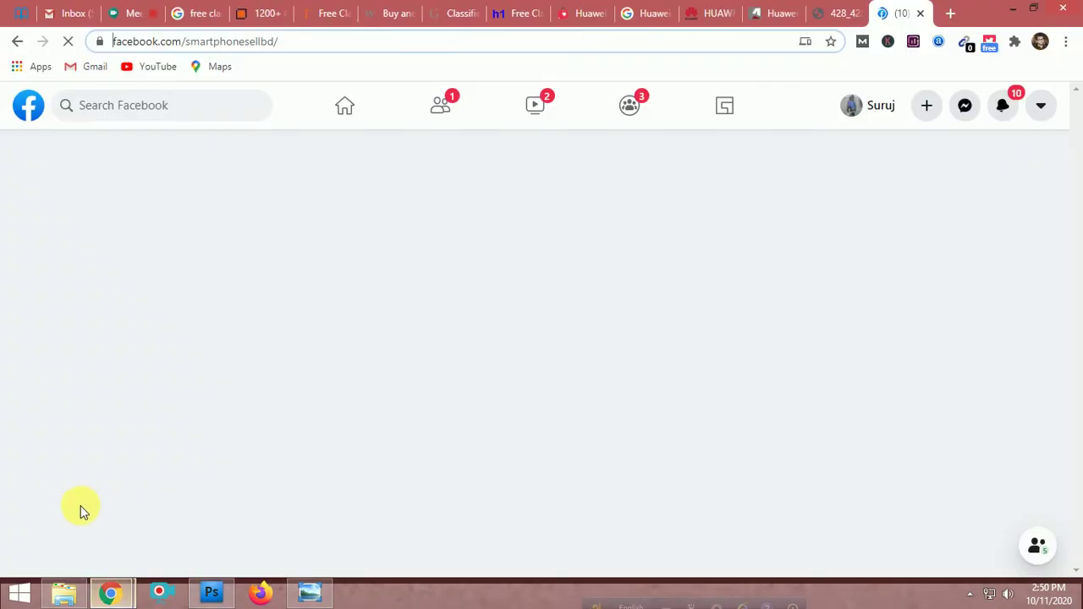
pyautogui.click(921, 14)
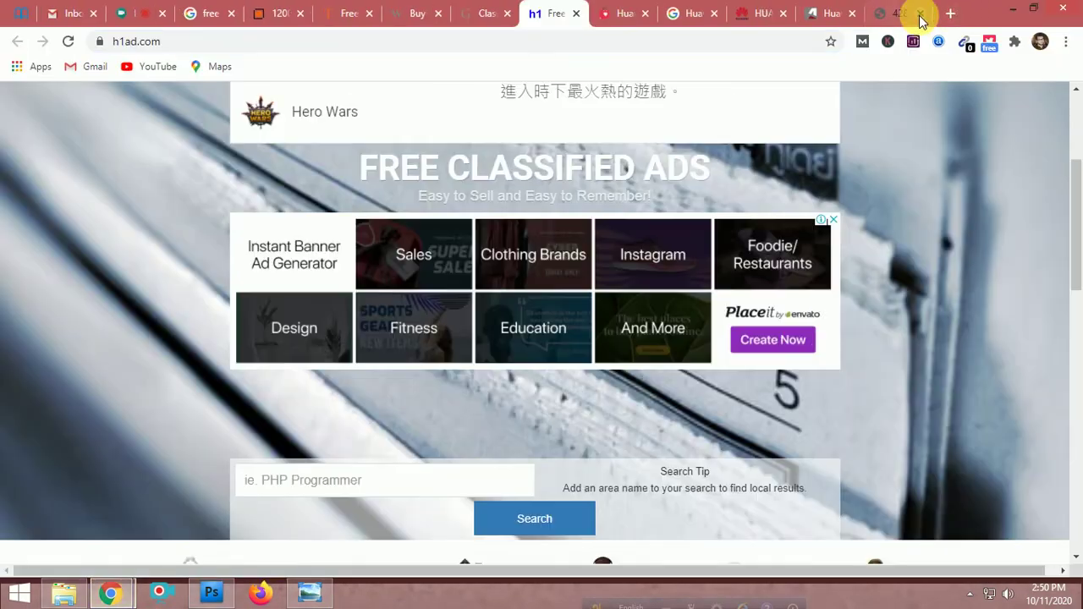
pyautogui.click(349, 13)
pyautogui.scroll(5, 555, 302)
pyautogui.scroll(1, 558, 305)
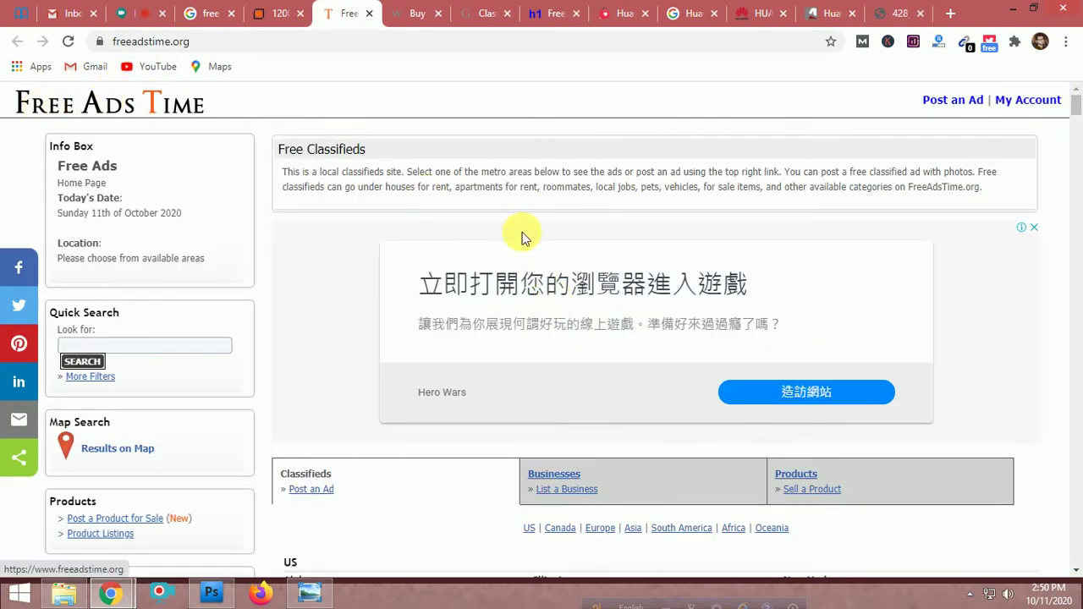
pyautogui.click(269, 13)
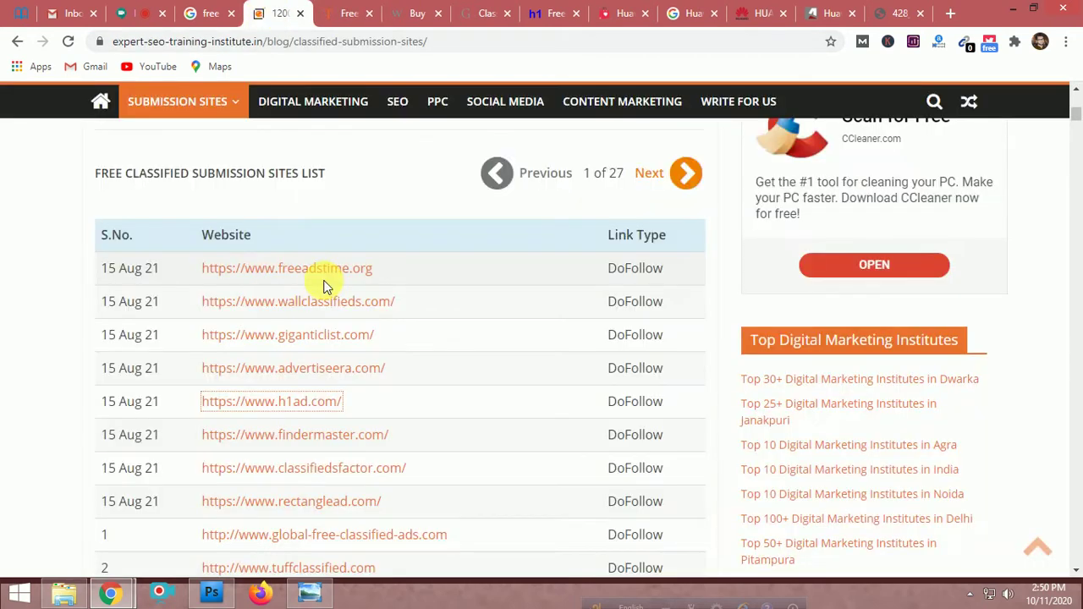
pyautogui.scroll(-5, 449, 256)
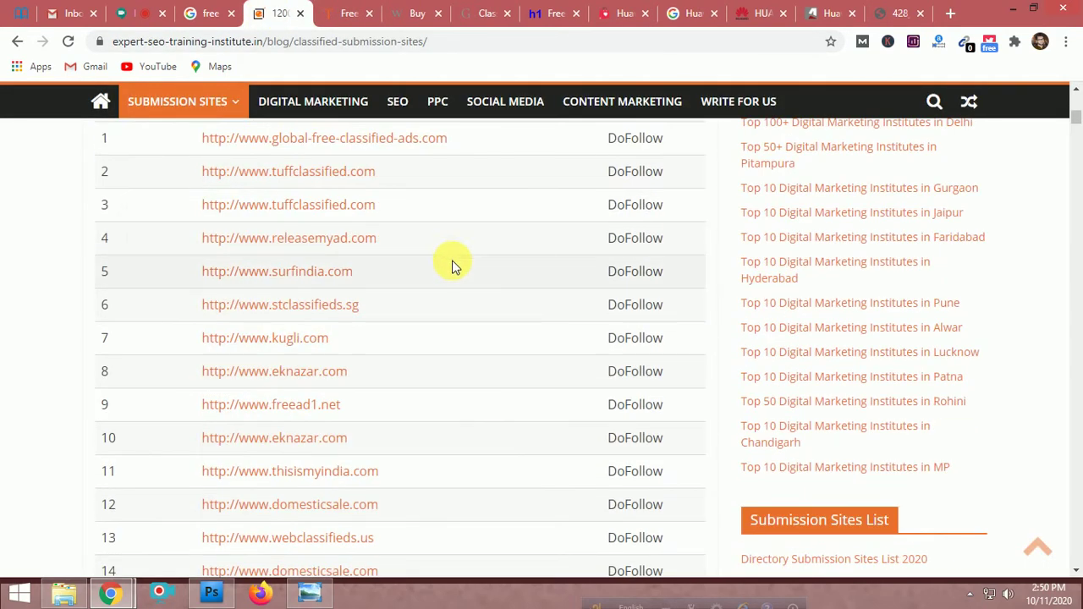
pyautogui.scroll(6, 449, 263)
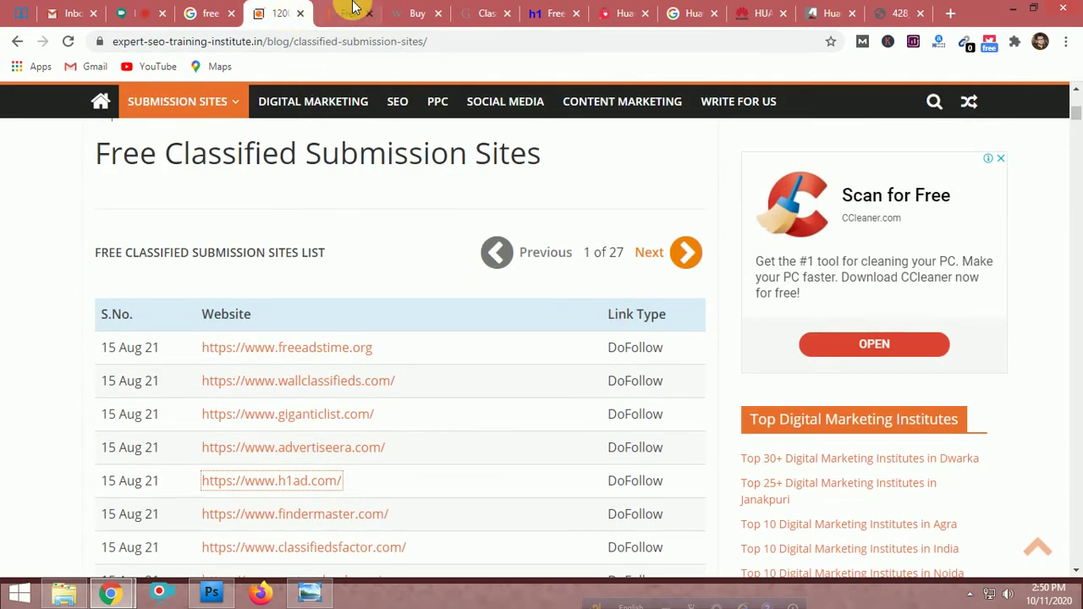
# Return to the freeadstime.org tab and check its traffic rank of 27,990 in the stats extension
pyautogui.click(346, 10)
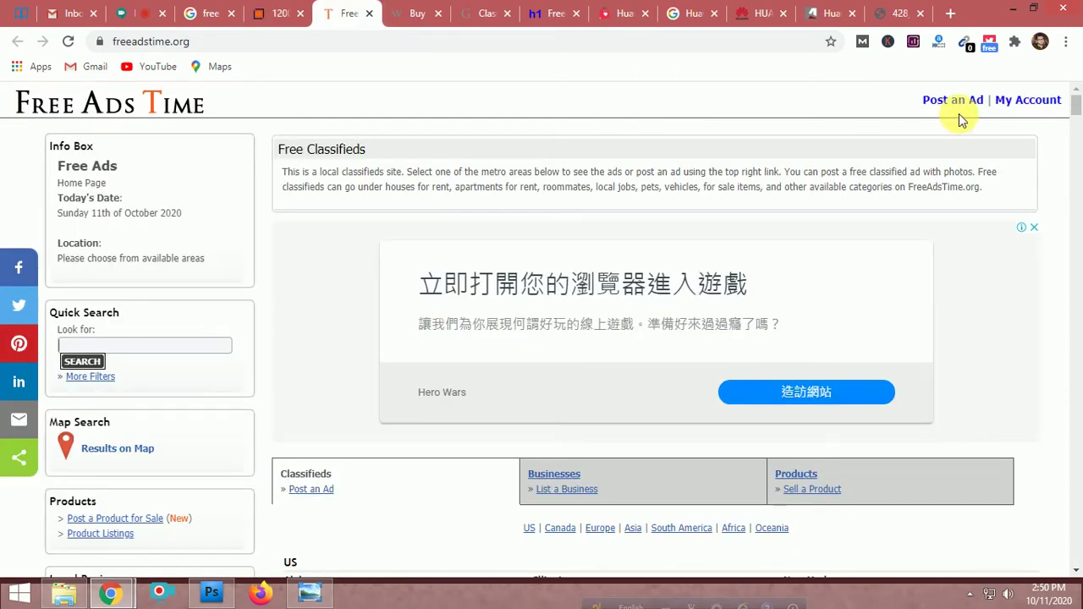
pyautogui.click(937, 43)
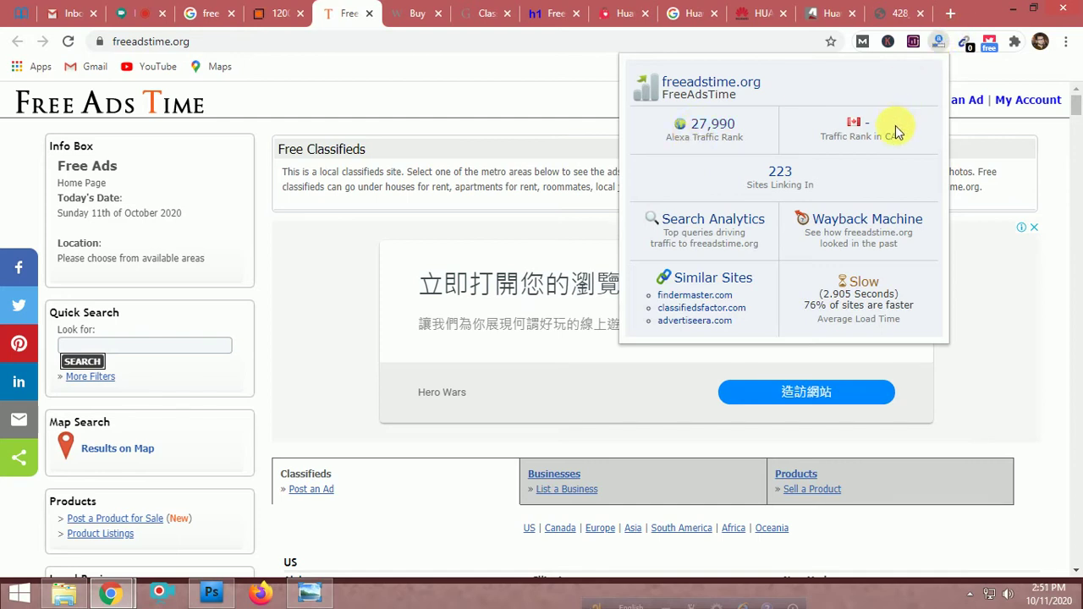
pyautogui.click(937, 41)
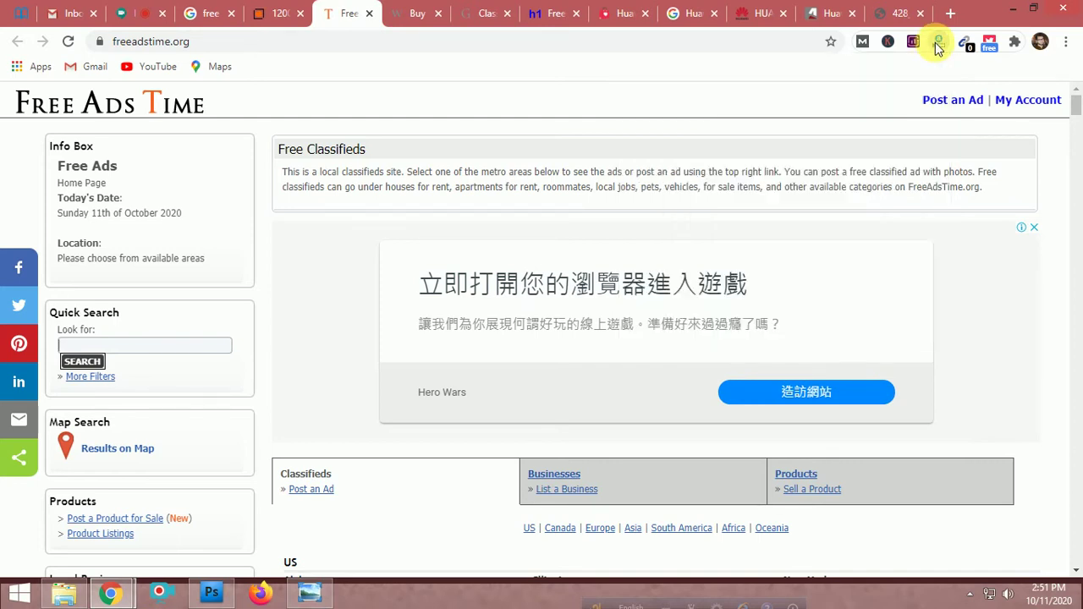
pyautogui.scroll(-4, 551, 352)
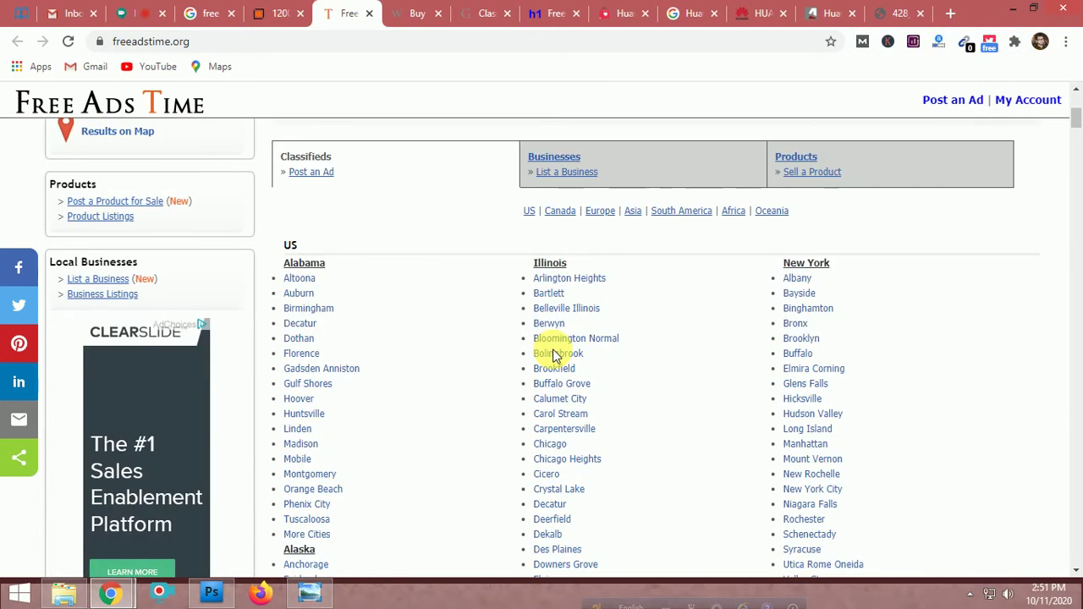
pyautogui.scroll(4, 551, 352)
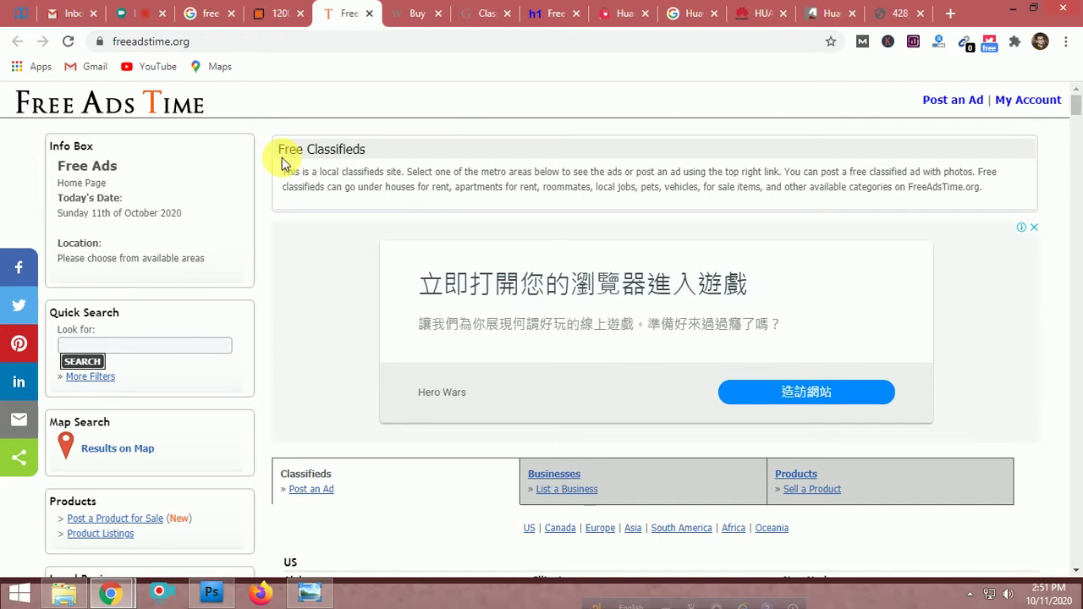
pyautogui.scroll(-5, 370, 283)
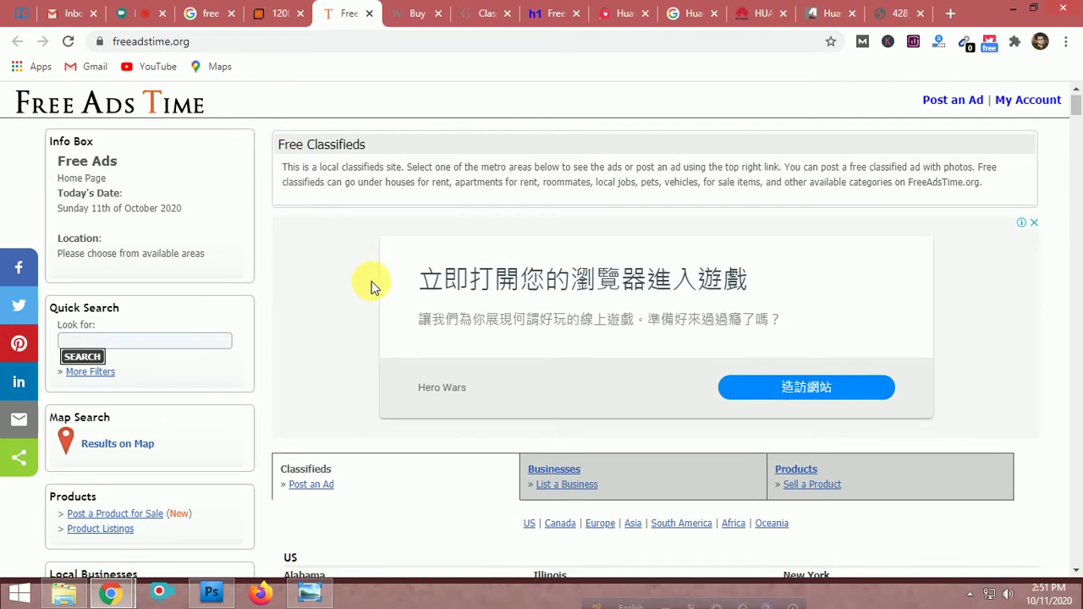
pyautogui.scroll(5, 370, 283)
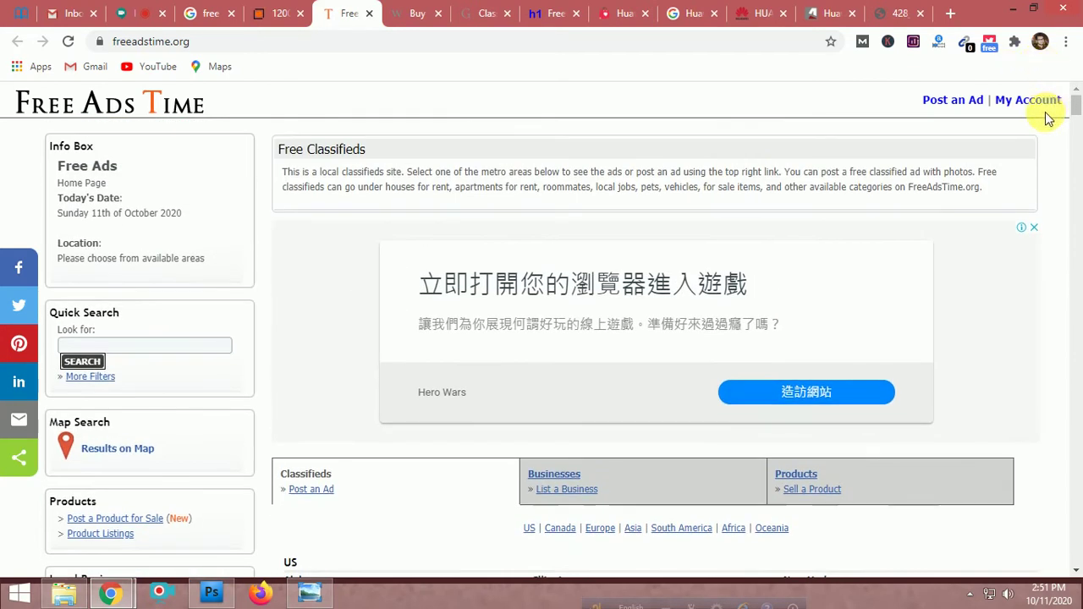
pyautogui.click(1035, 102)
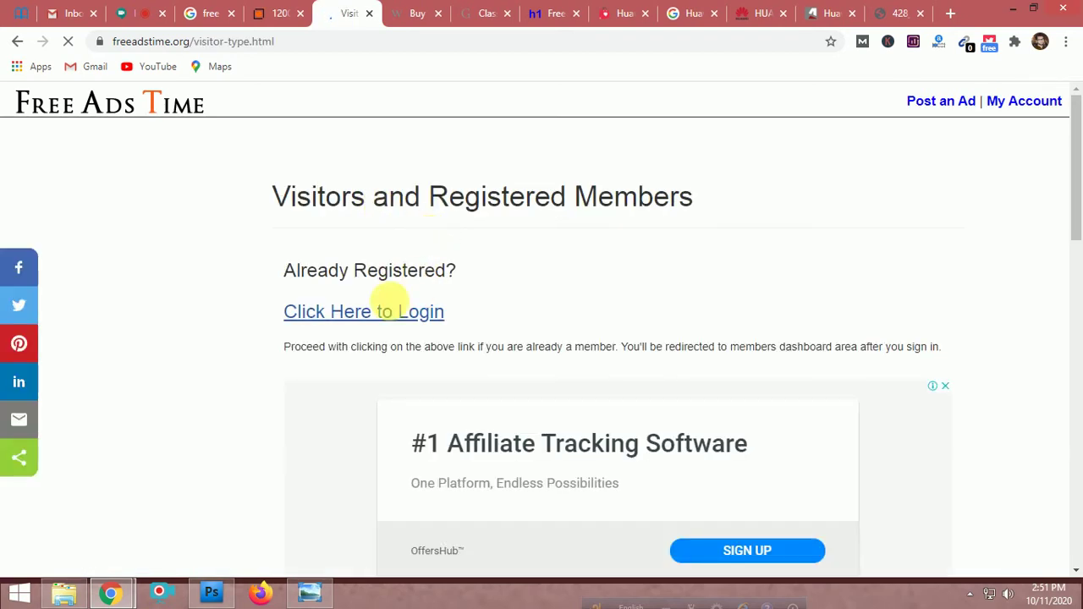
pyautogui.scroll(-3, 357, 318)
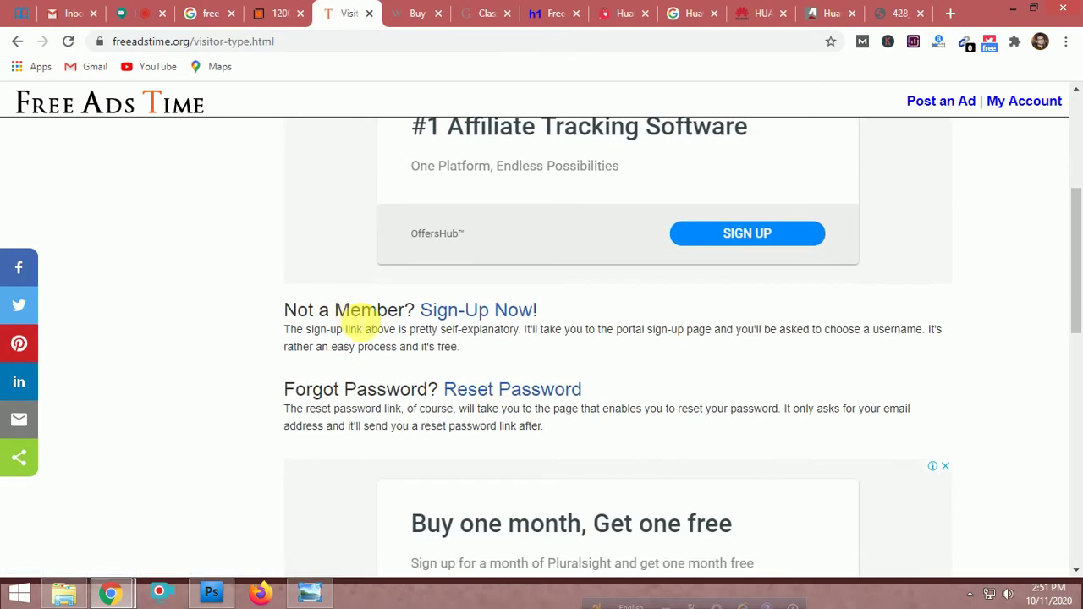
pyautogui.click(472, 315)
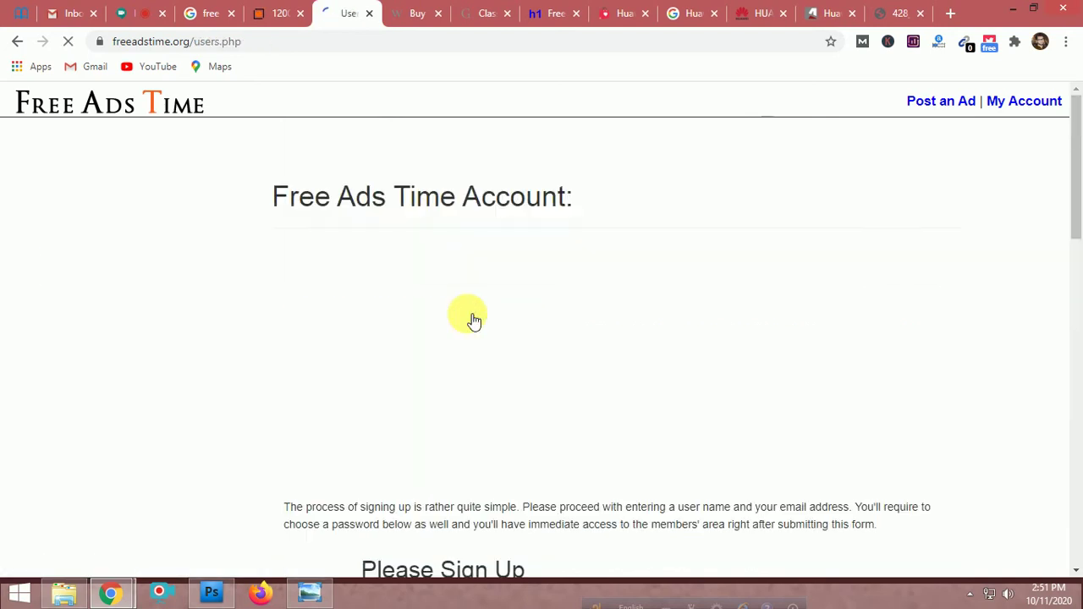
pyautogui.scroll(-5, 314, 342)
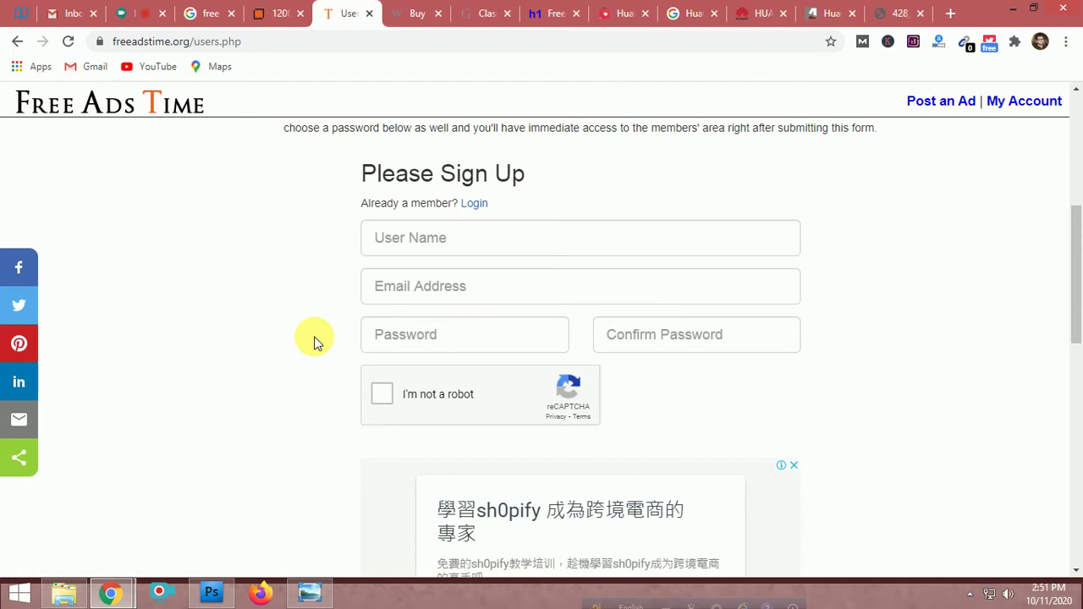
pyautogui.scroll(3, 314, 342)
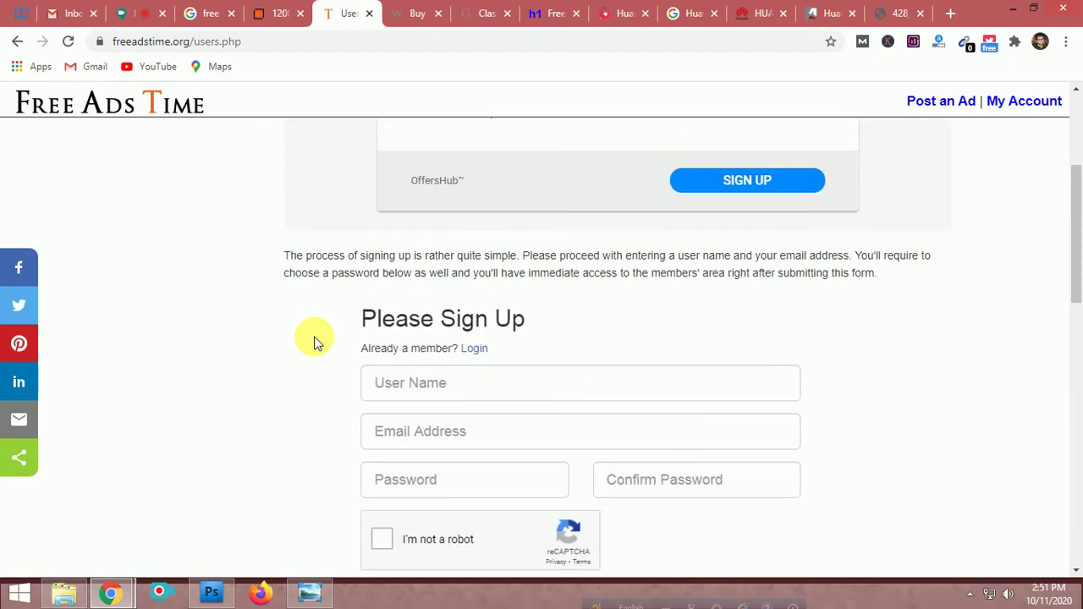
pyautogui.scroll(1, 230, 302)
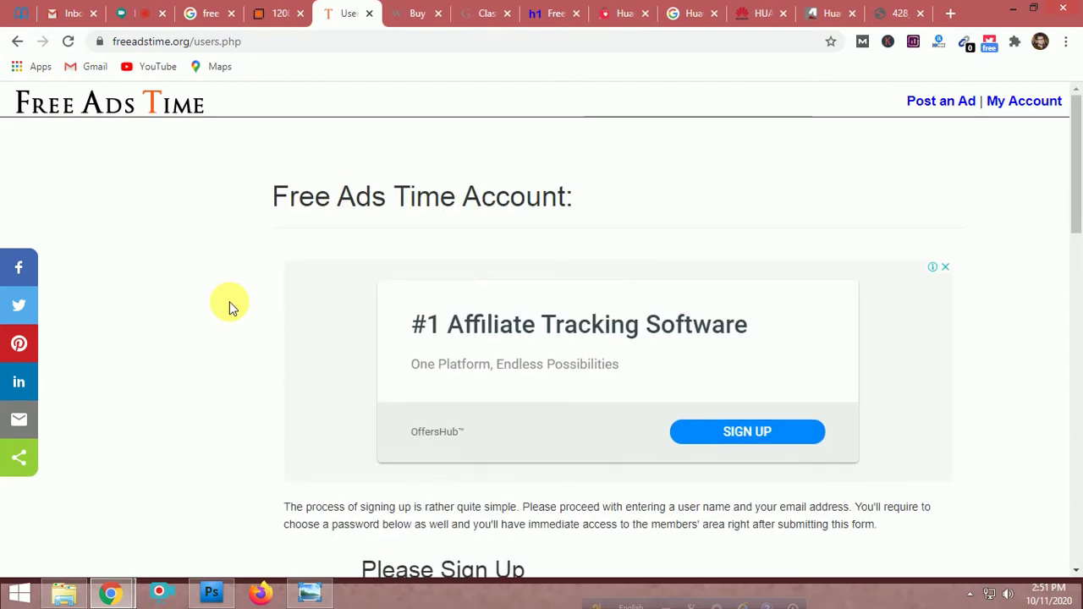
pyautogui.scroll(-3, 229, 302)
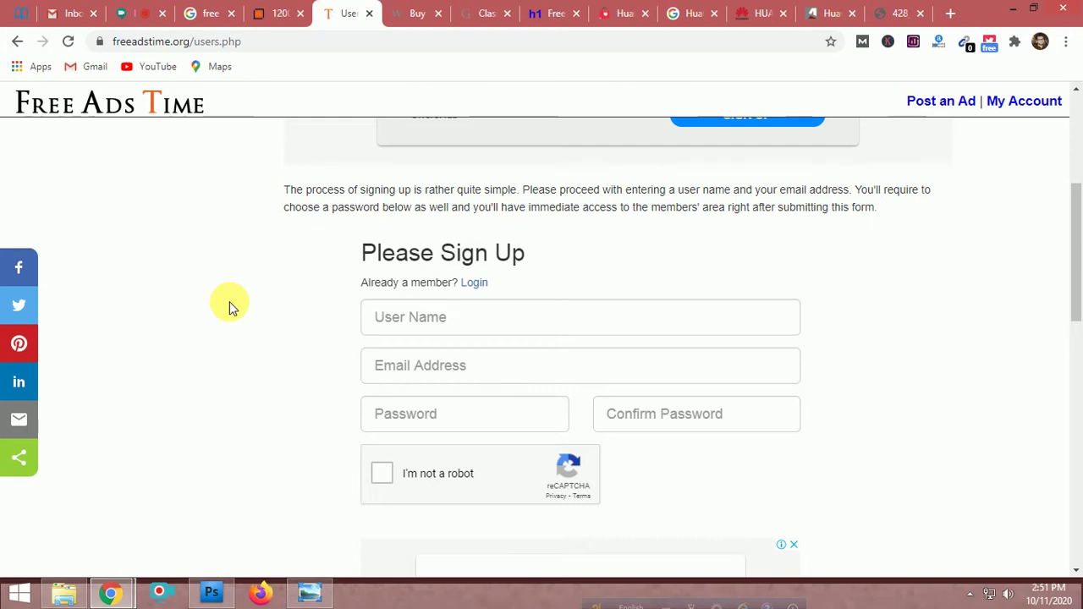
pyautogui.click(117, 116)
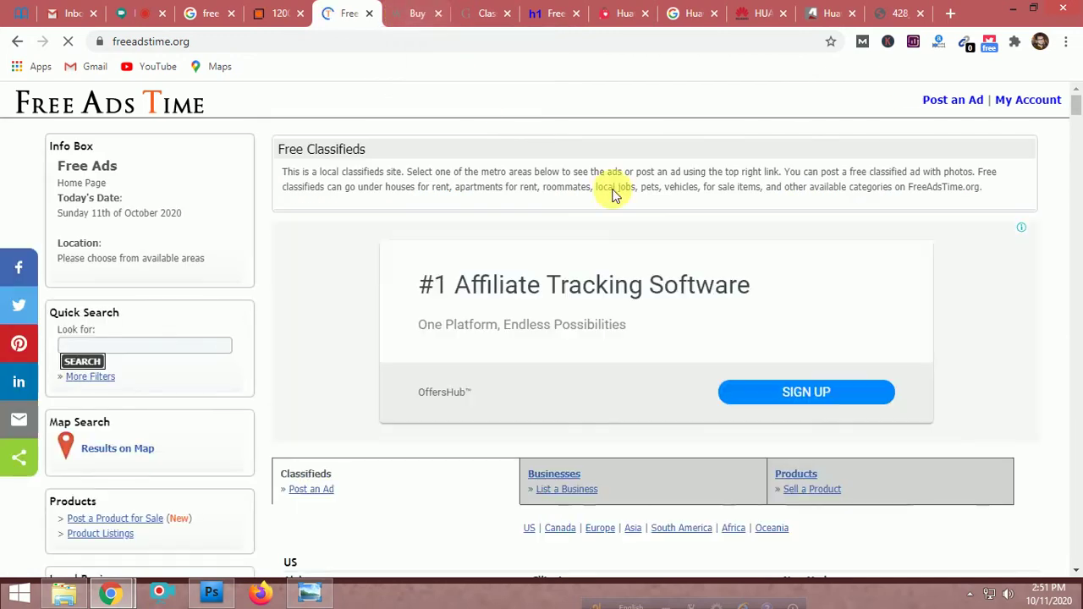
pyautogui.scroll(-5, 865, 322)
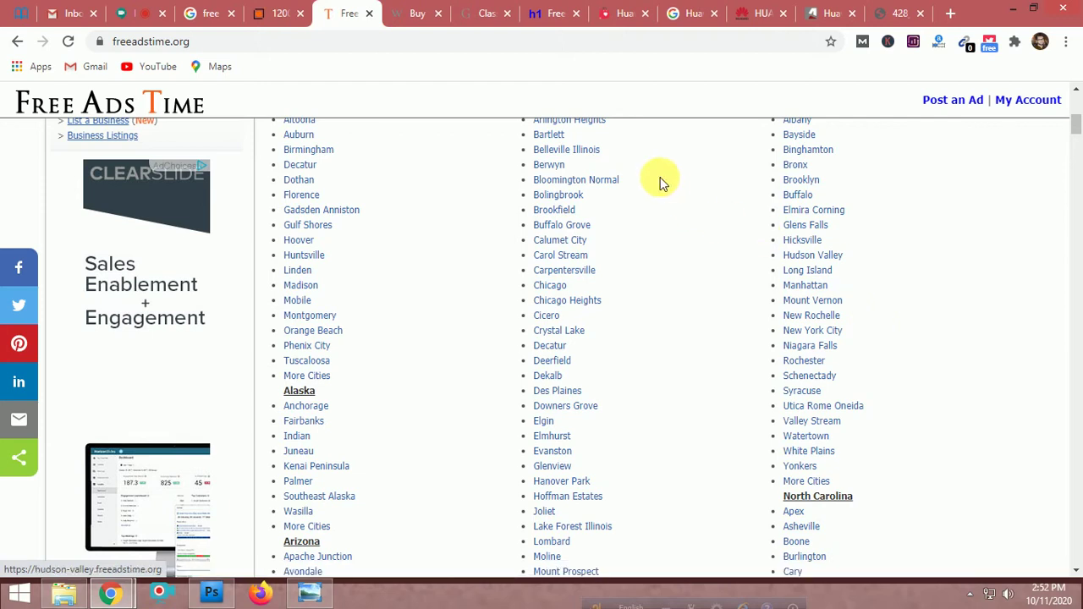
pyautogui.scroll(4, 716, 290)
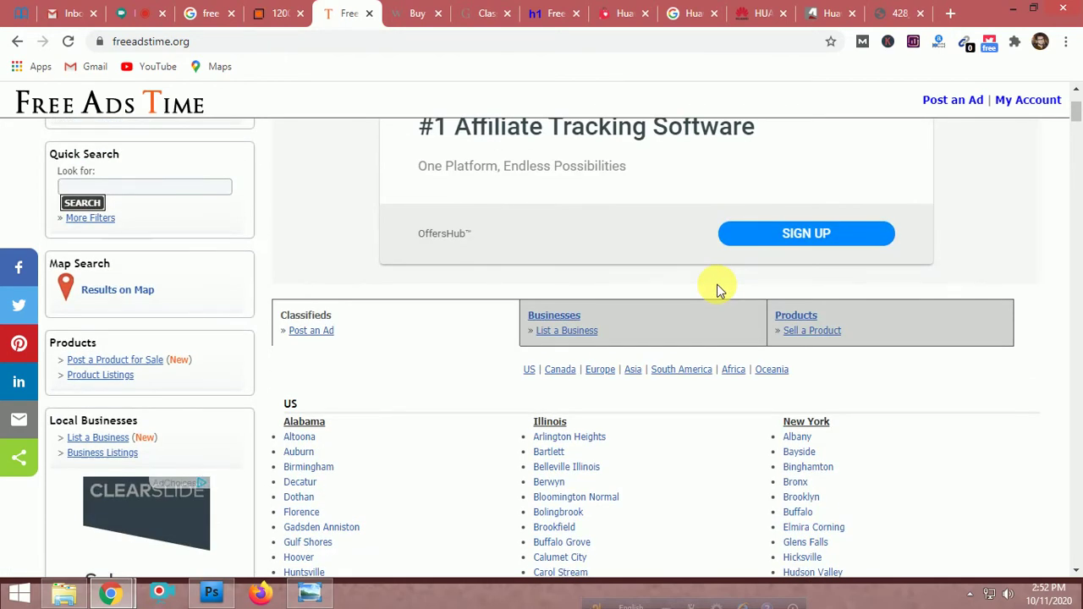
pyautogui.scroll(-4, 716, 289)
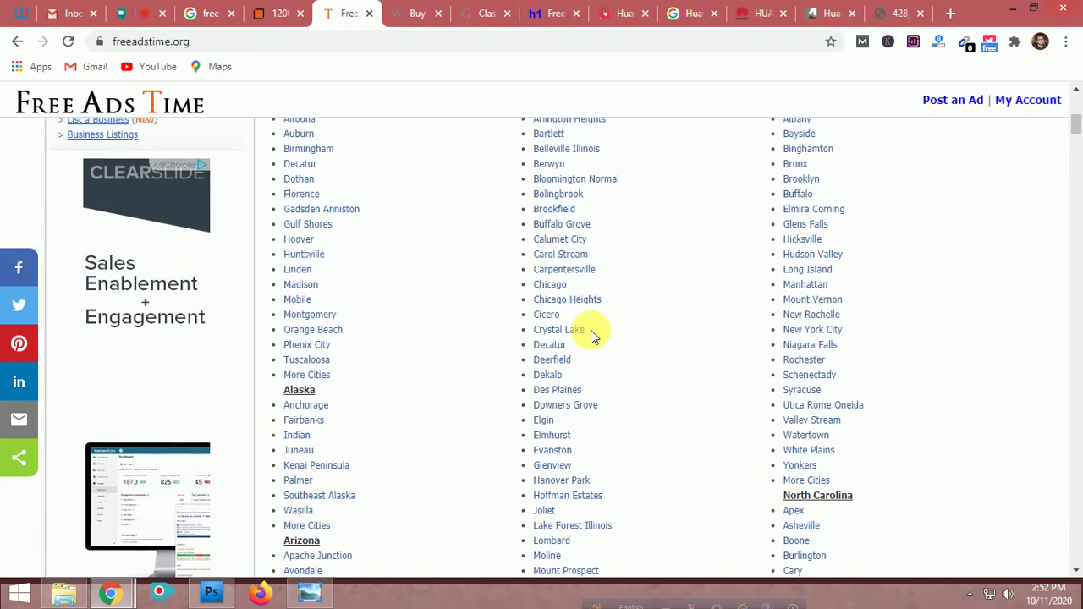
pyautogui.scroll(-5, 589, 333)
pyautogui.scroll(-3, 592, 335)
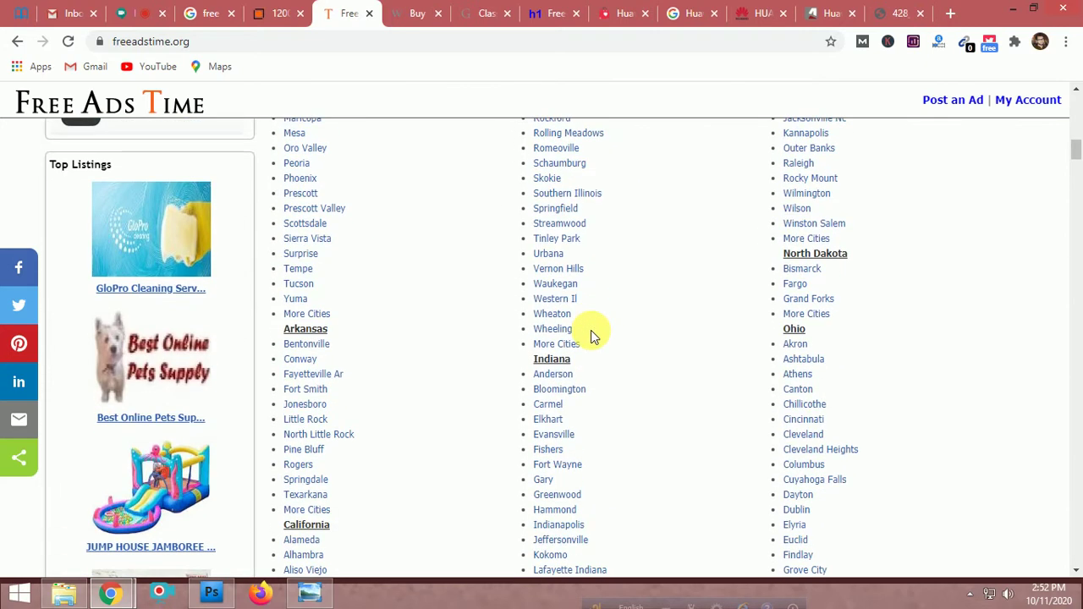
pyautogui.scroll(-10, 591, 334)
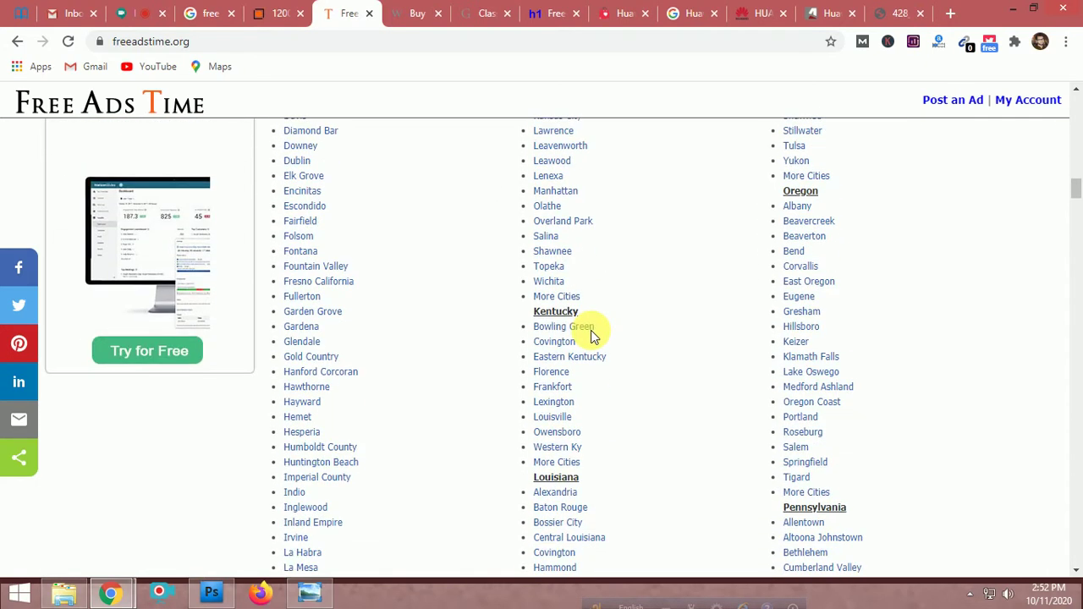
pyautogui.scroll(-10, 590, 335)
pyautogui.scroll(-6, 590, 335)
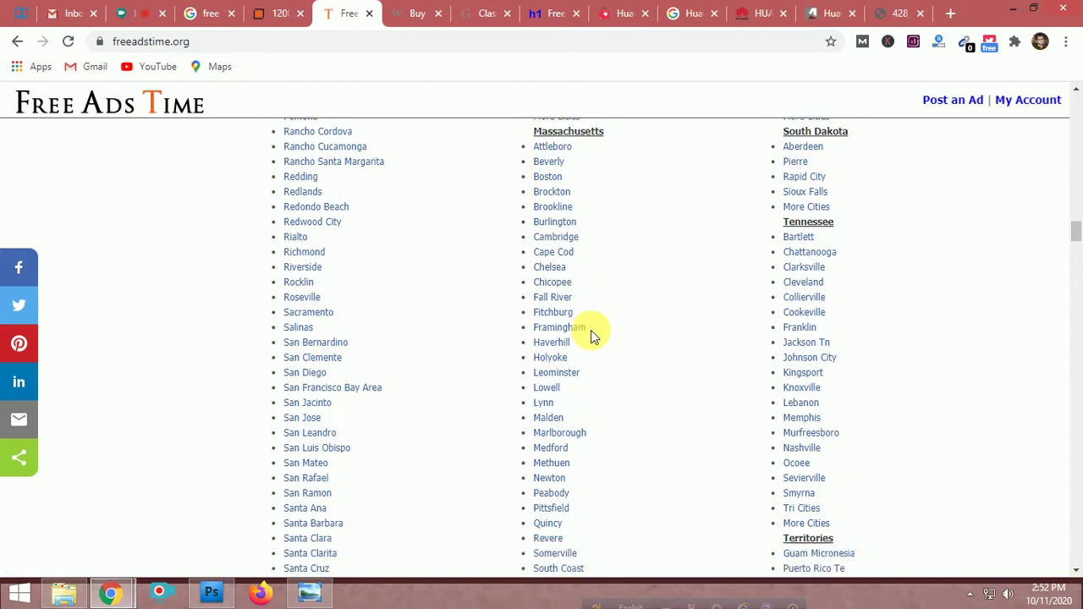
pyautogui.scroll(7, 591, 335)
pyautogui.scroll(20, 590, 335)
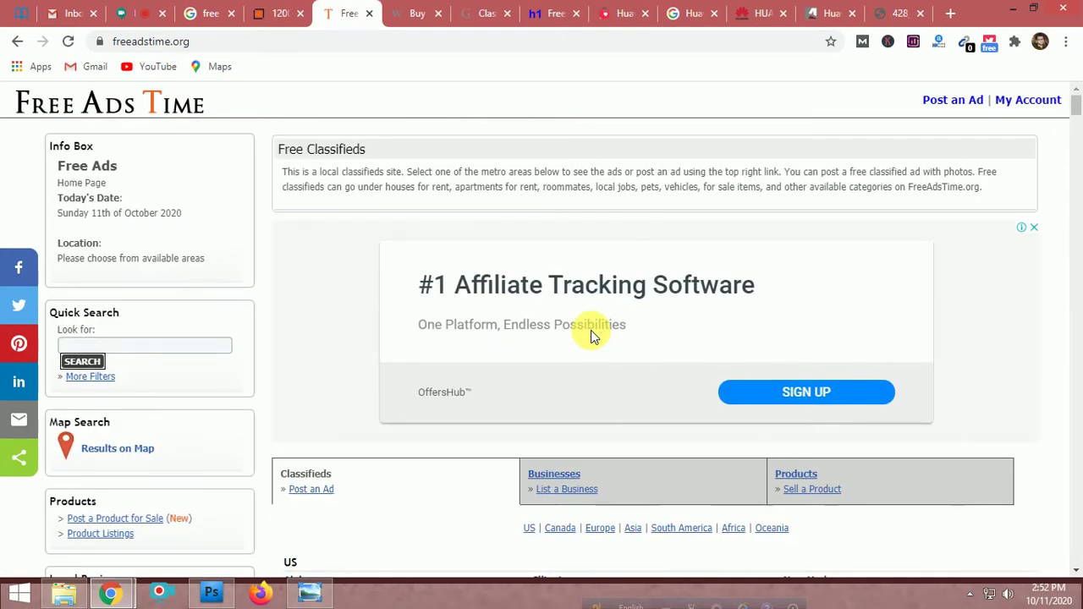
pyautogui.scroll(-4, 590, 336)
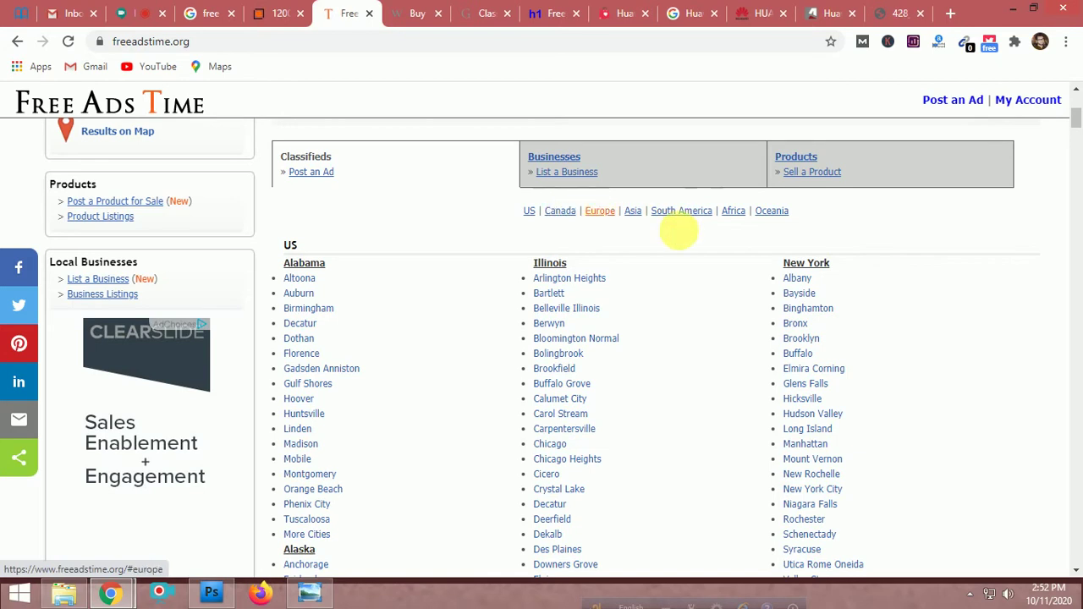
pyautogui.scroll(1, 692, 277)
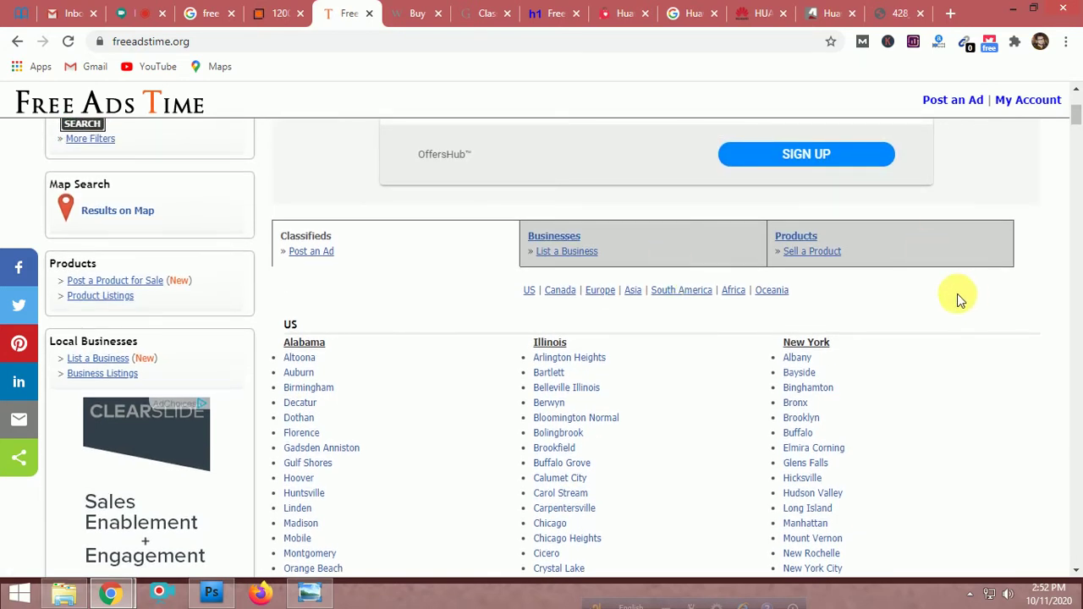
# Start a Sell a Product ad and browse the category list without choosing one
pyautogui.click(822, 253)
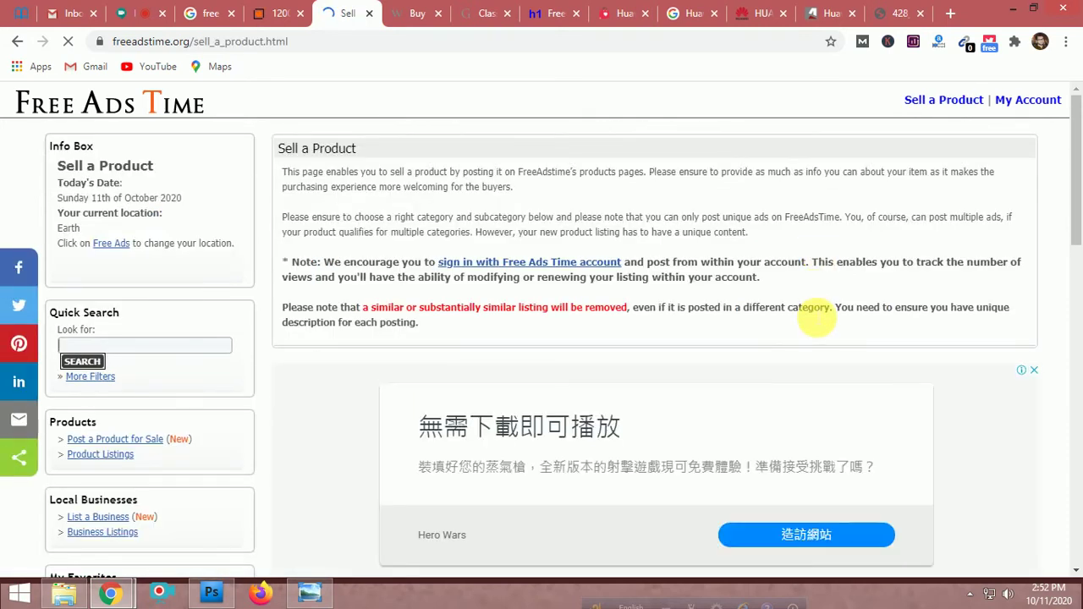
pyautogui.scroll(-5, 810, 314)
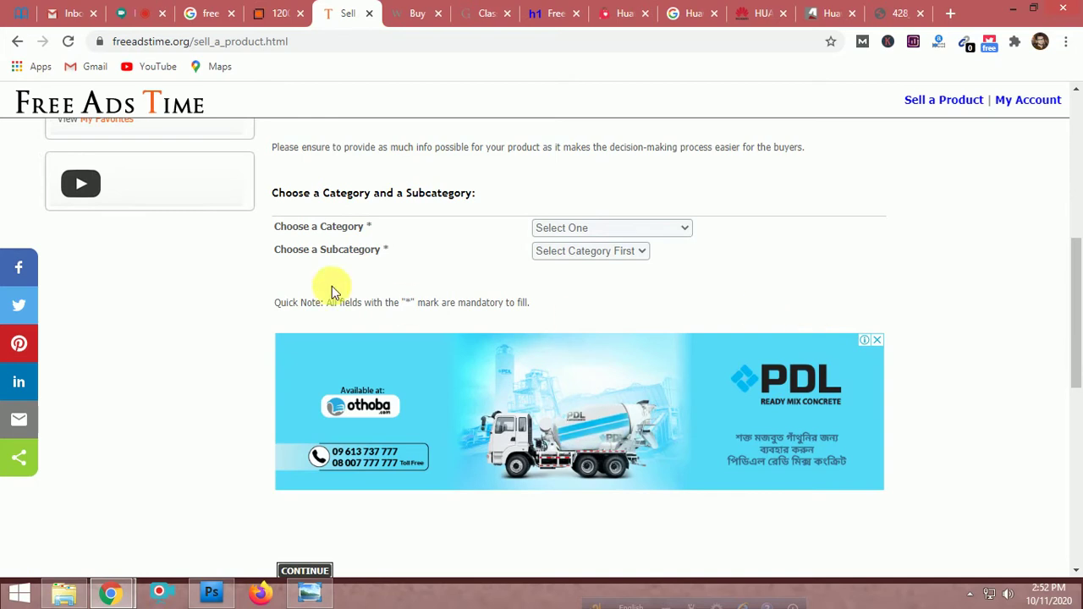
pyautogui.click(652, 228)
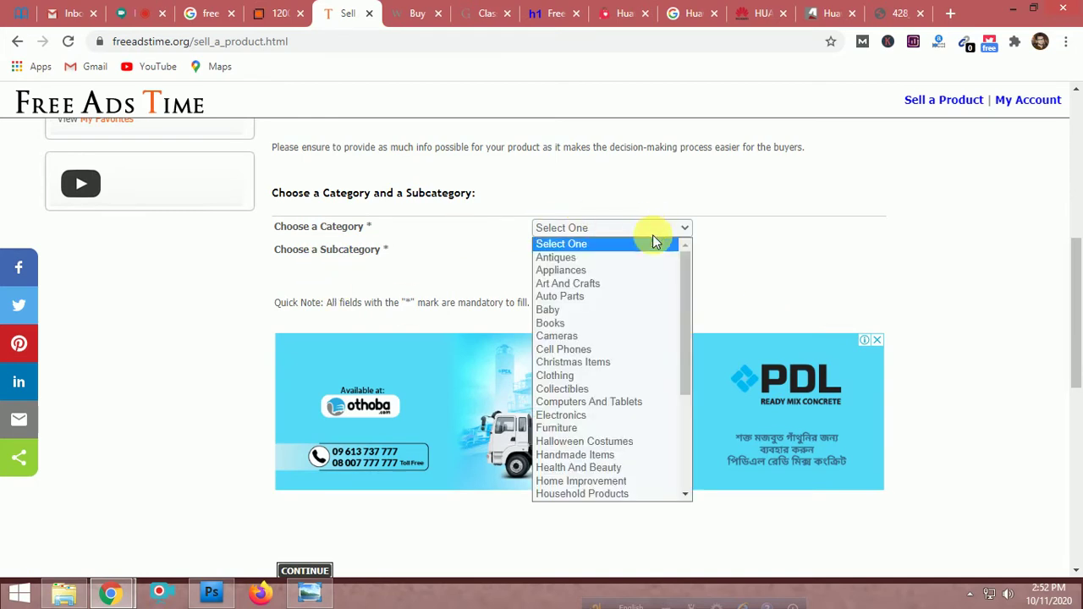
pyautogui.scroll(-5, 636, 347)
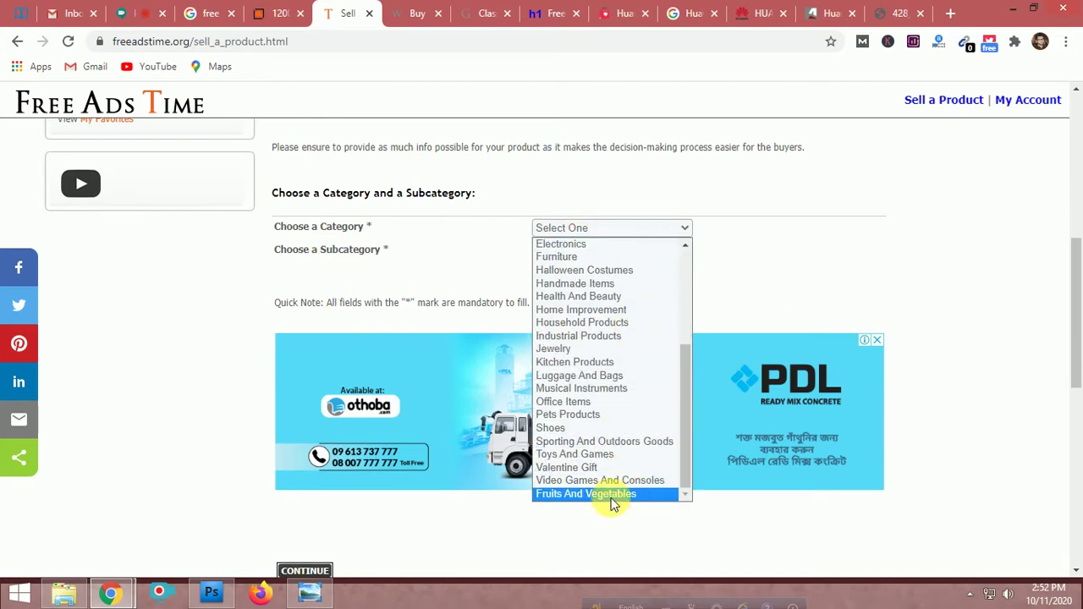
pyautogui.scroll(5, 620, 414)
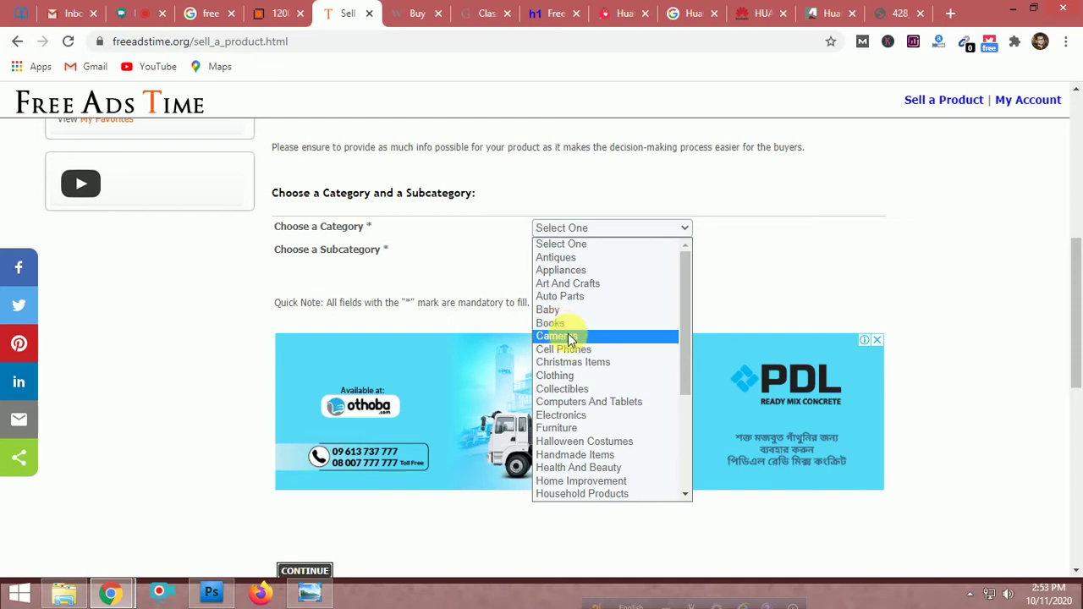
pyautogui.scroll(-3, 567, 336)
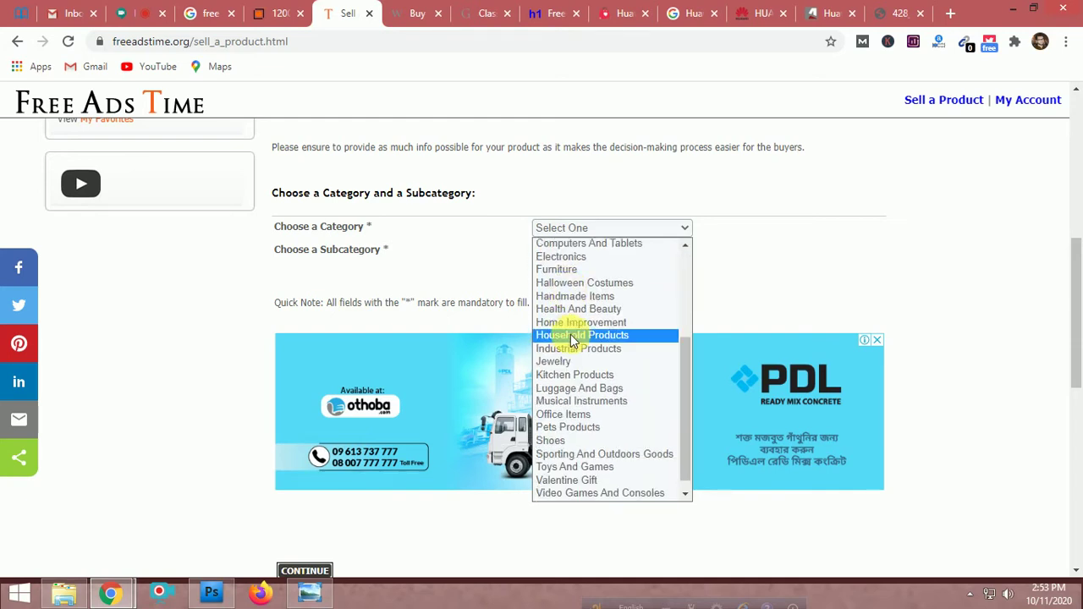
pyautogui.scroll(-1, 574, 337)
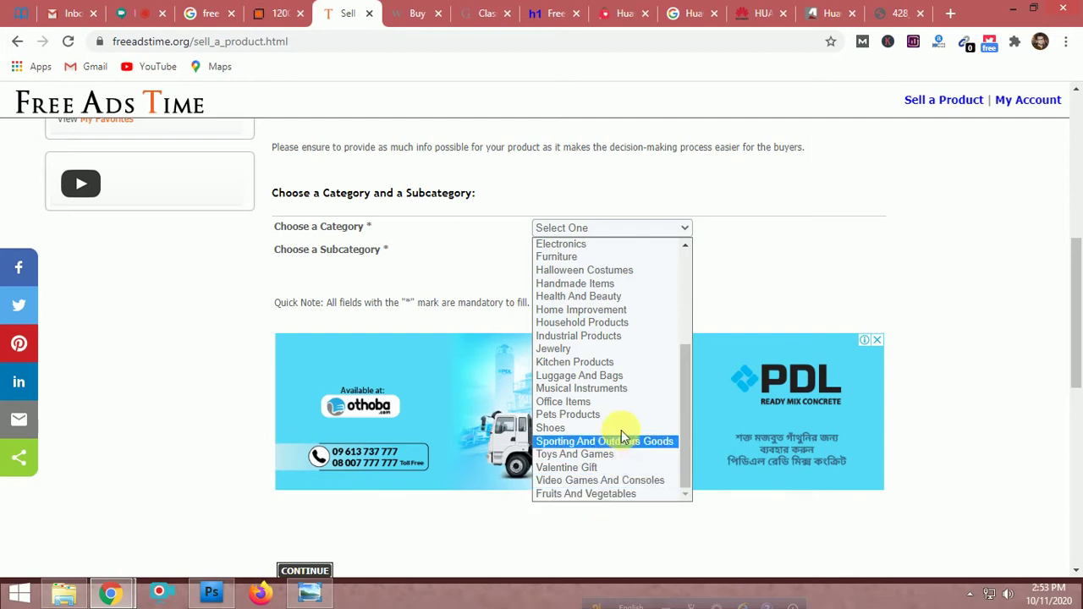
pyautogui.scroll(5, 622, 431)
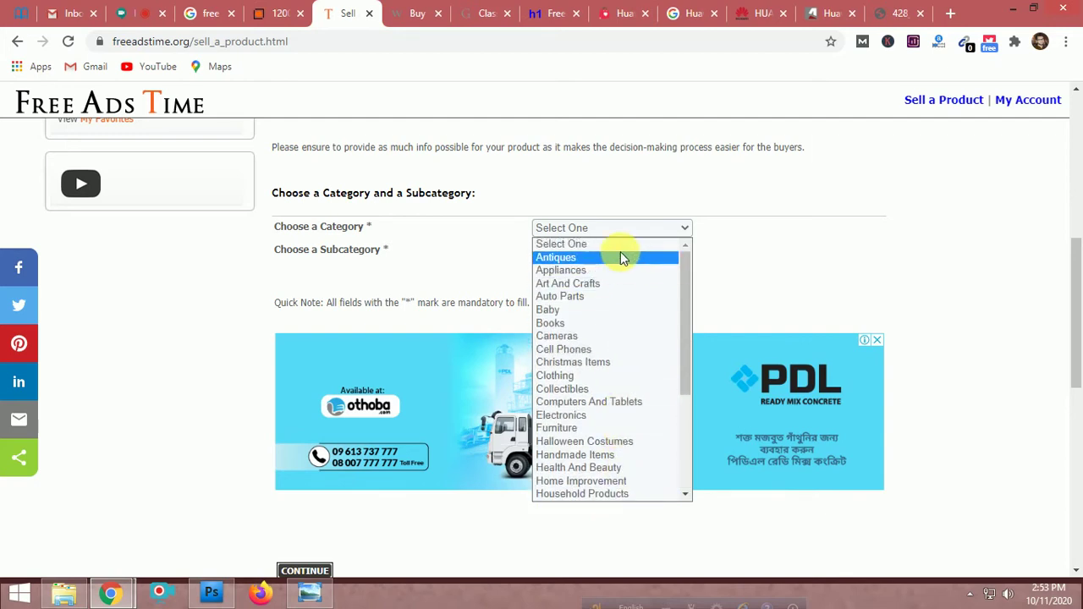
pyautogui.click(437, 250)
# Pick Baby as the category and keep Activity as its subcategory
pyautogui.click(542, 248)
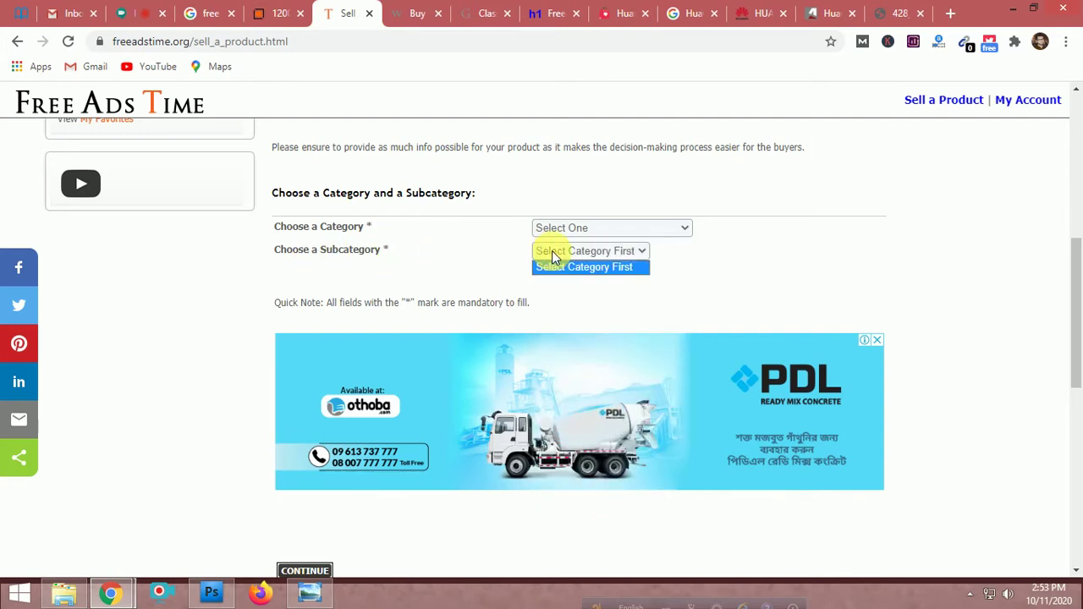
pyautogui.click(565, 228)
pyautogui.click(564, 228)
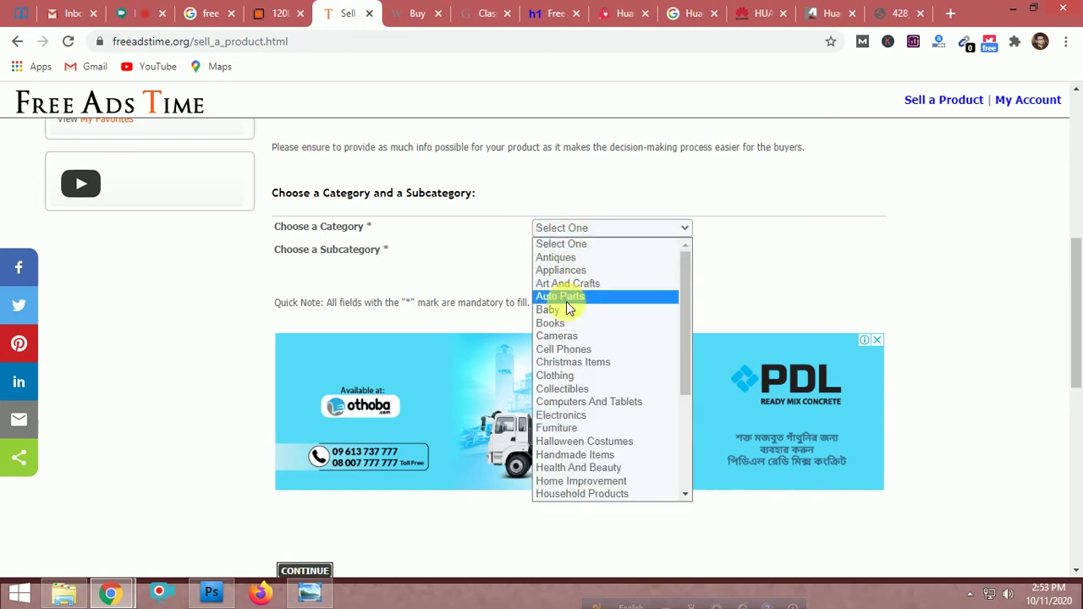
pyautogui.click(566, 299)
pyautogui.click(595, 251)
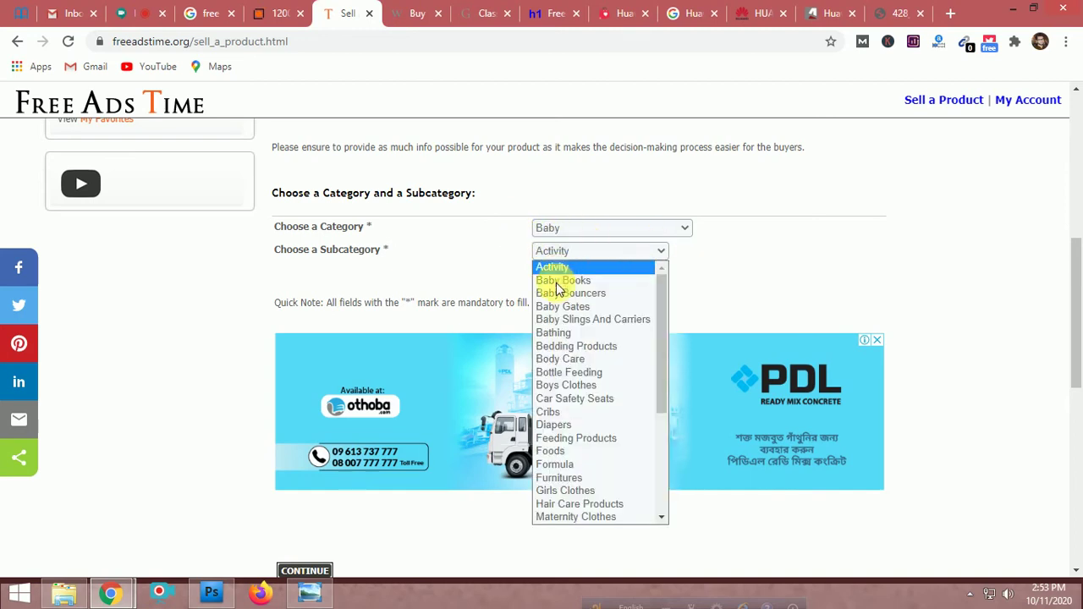
pyautogui.scroll(-5, 612, 438)
pyautogui.scroll(3, 611, 437)
pyautogui.scroll(2, 616, 439)
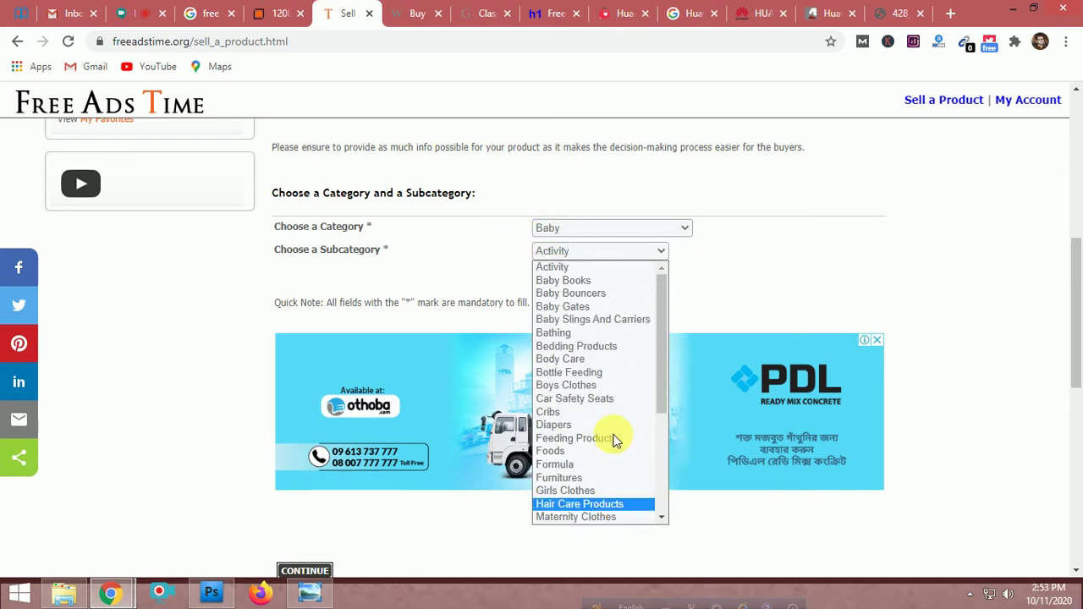
pyautogui.click(730, 271)
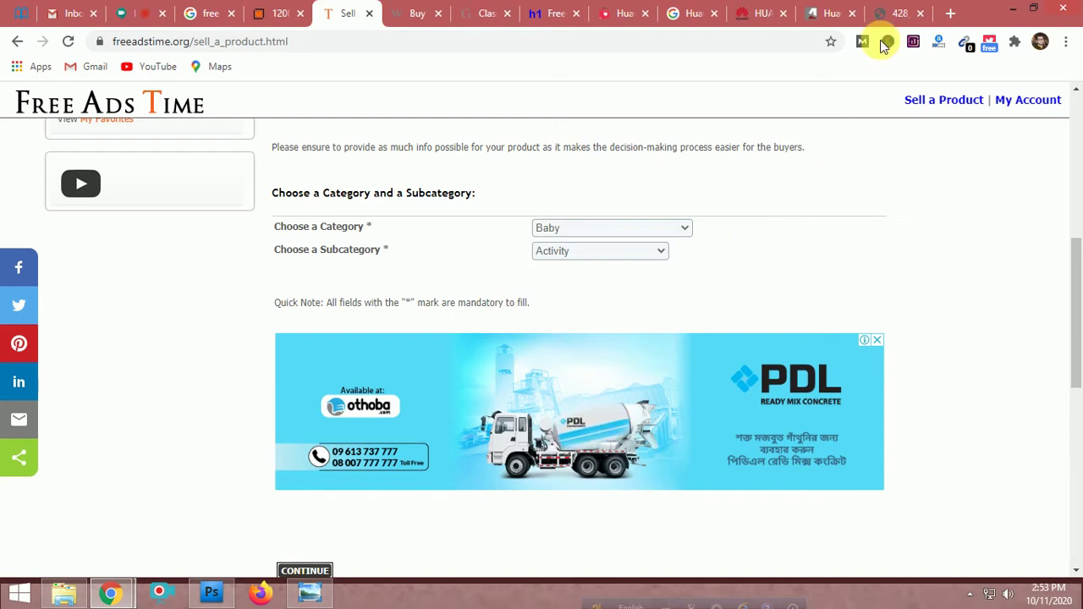
# Go to My Account and follow Sign-Up Now! to the Please Sign Up registration form
pyautogui.click(1033, 100)
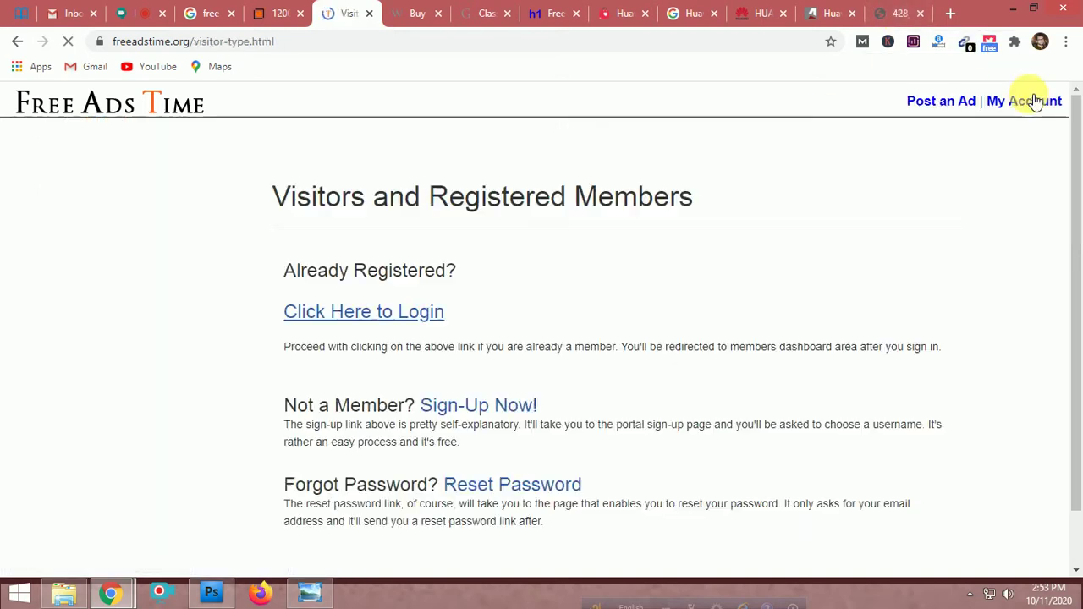
pyautogui.scroll(-5, 687, 320)
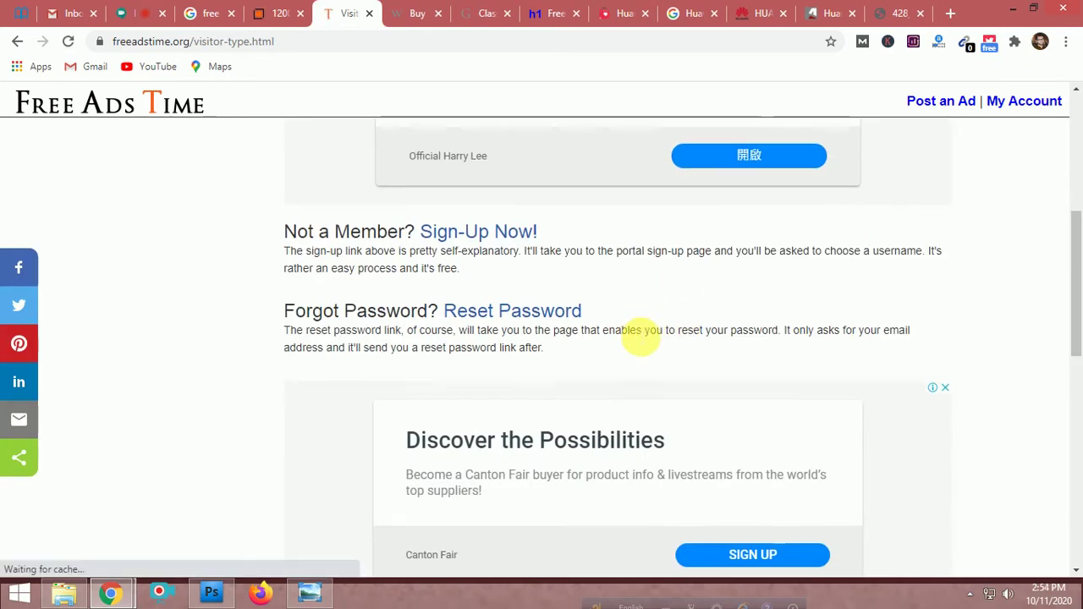
pyautogui.scroll(5, 641, 333)
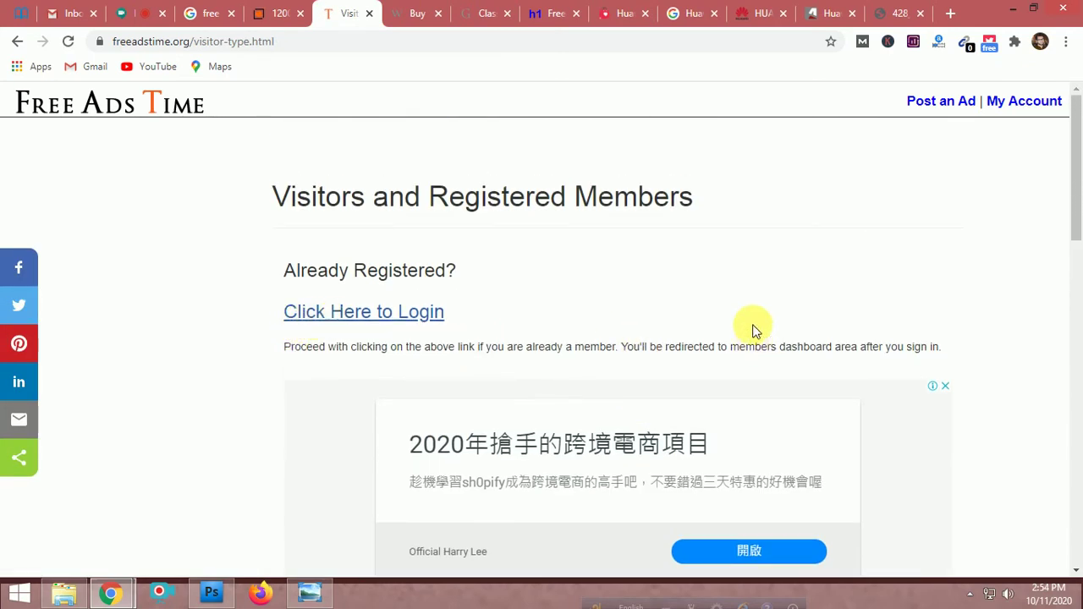
pyautogui.scroll(-5, 724, 319)
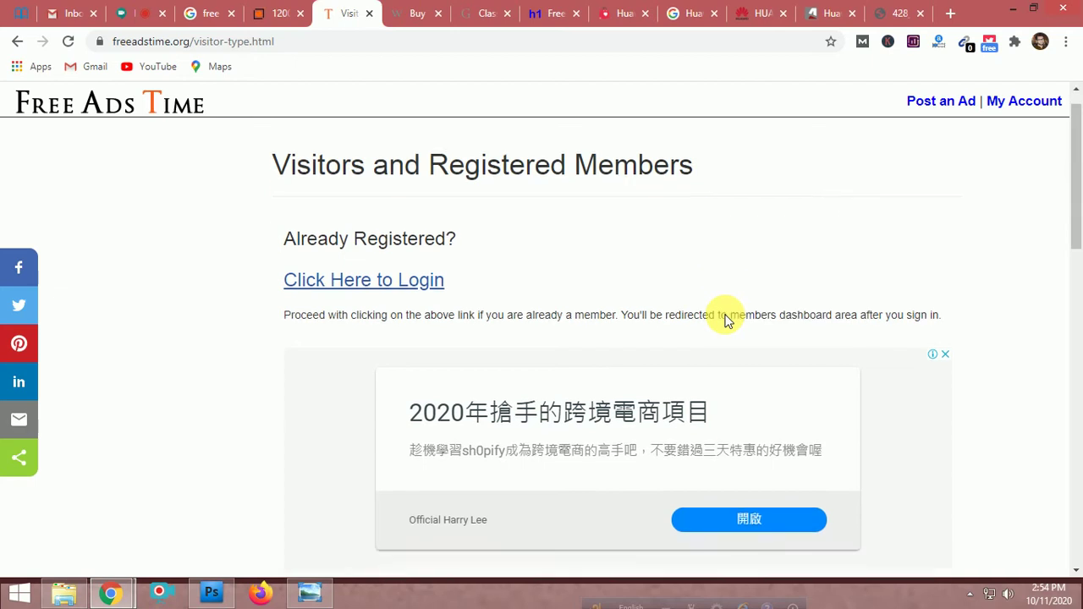
pyautogui.click(508, 237)
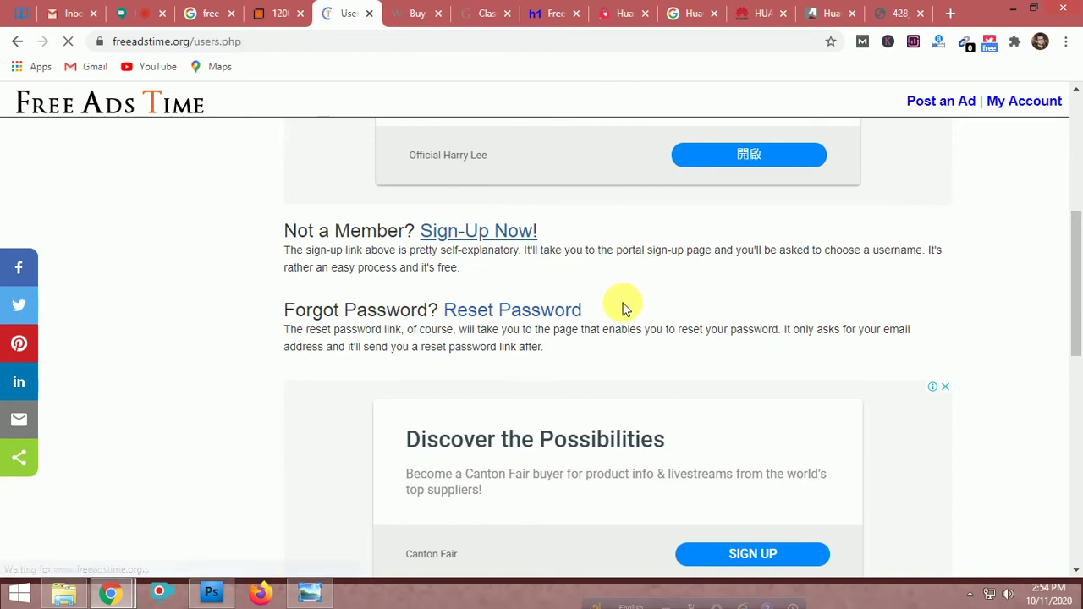
pyautogui.scroll(-5, 622, 309)
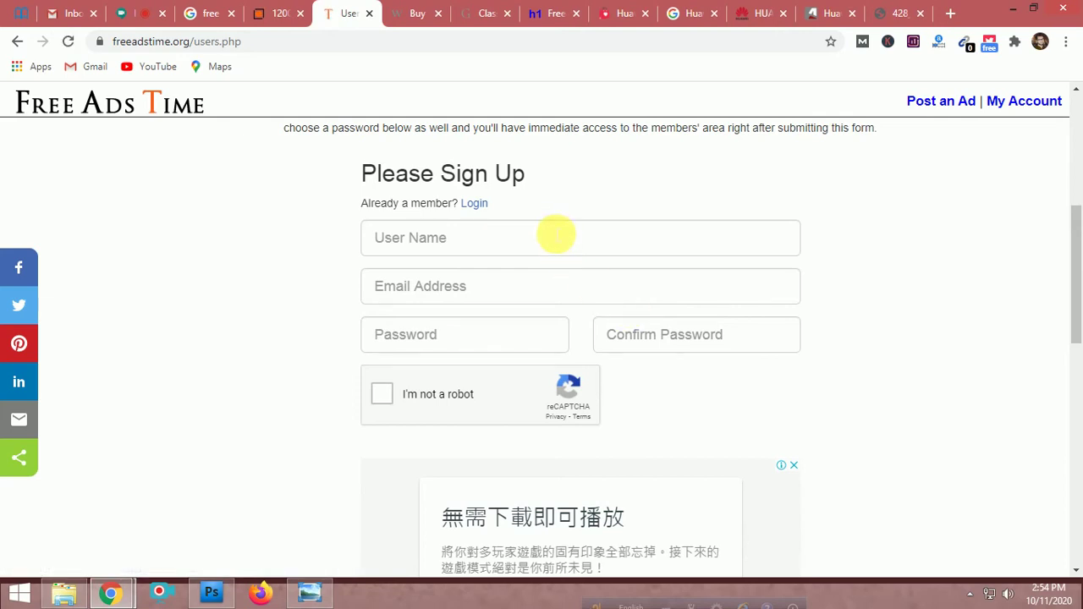
# Enter the user name in the sign-up form's User Name field, then focus Email Address
pyautogui.click(554, 236)
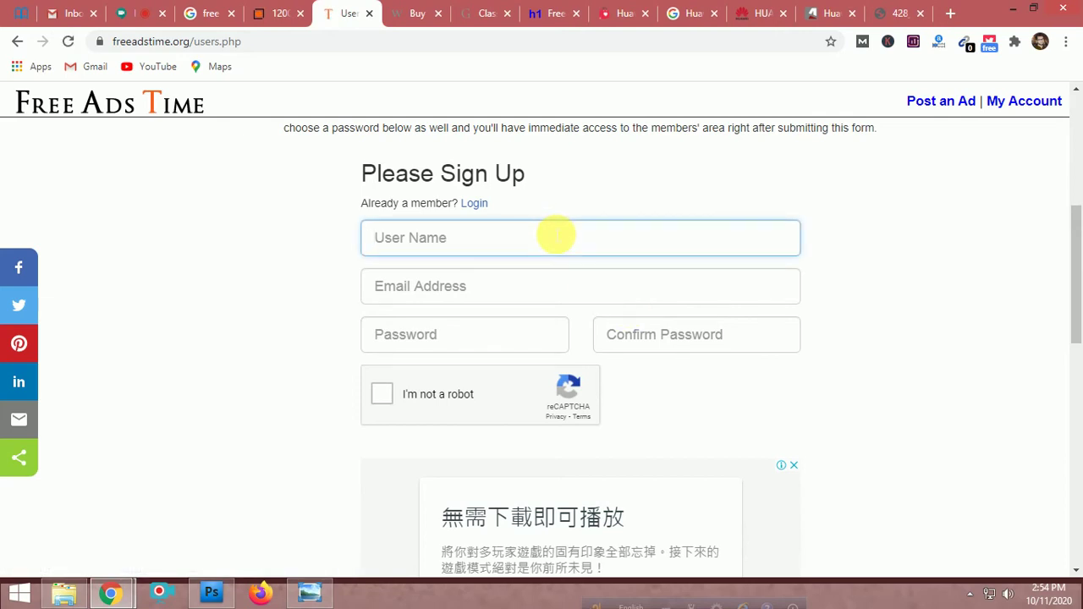
pyautogui.write('smartphonebd2020')
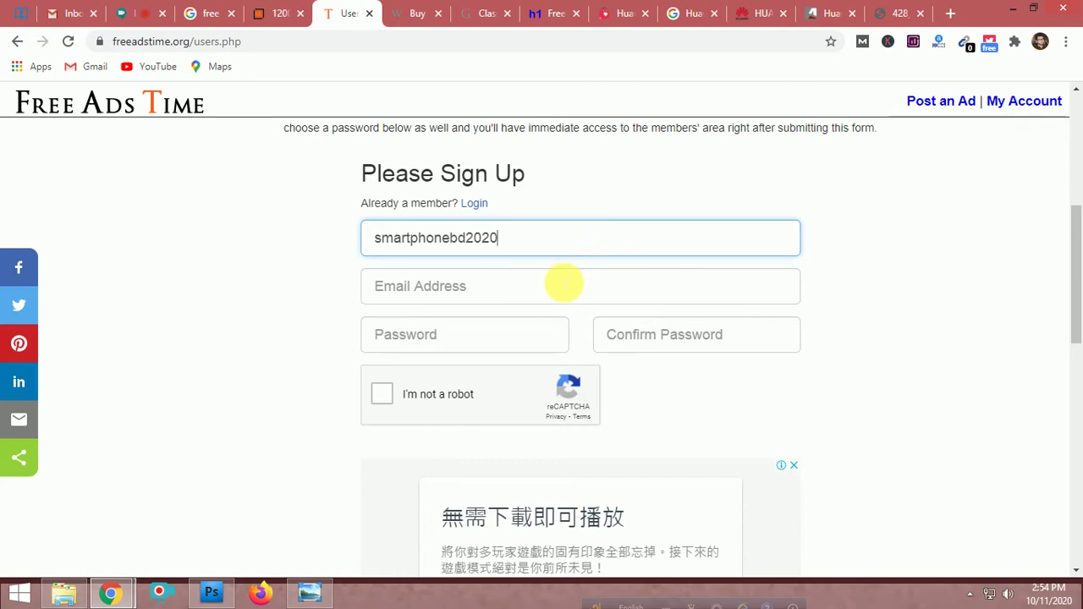
pyautogui.click(564, 284)
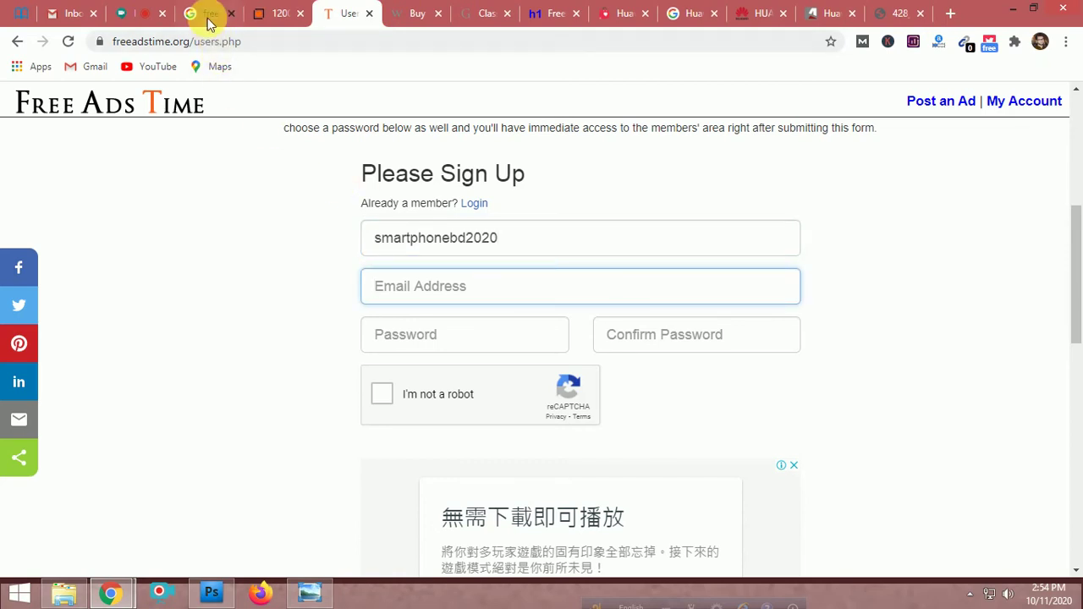
# Copy the signed-in Google account's e-mail address from Gmail and return to the sign-up tab
pyautogui.click(72, 13)
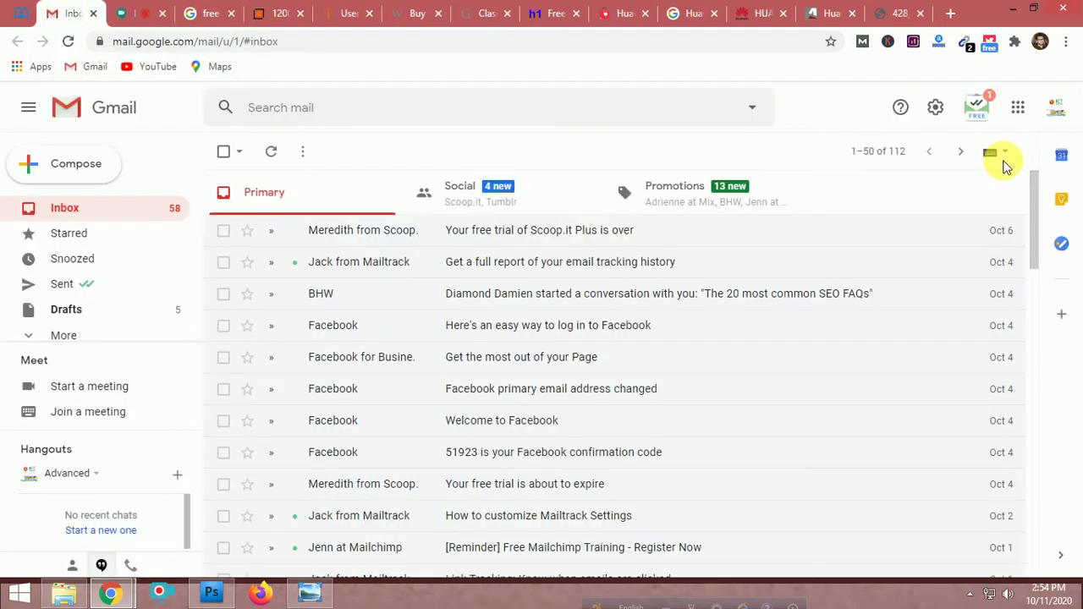
pyautogui.click(1054, 106)
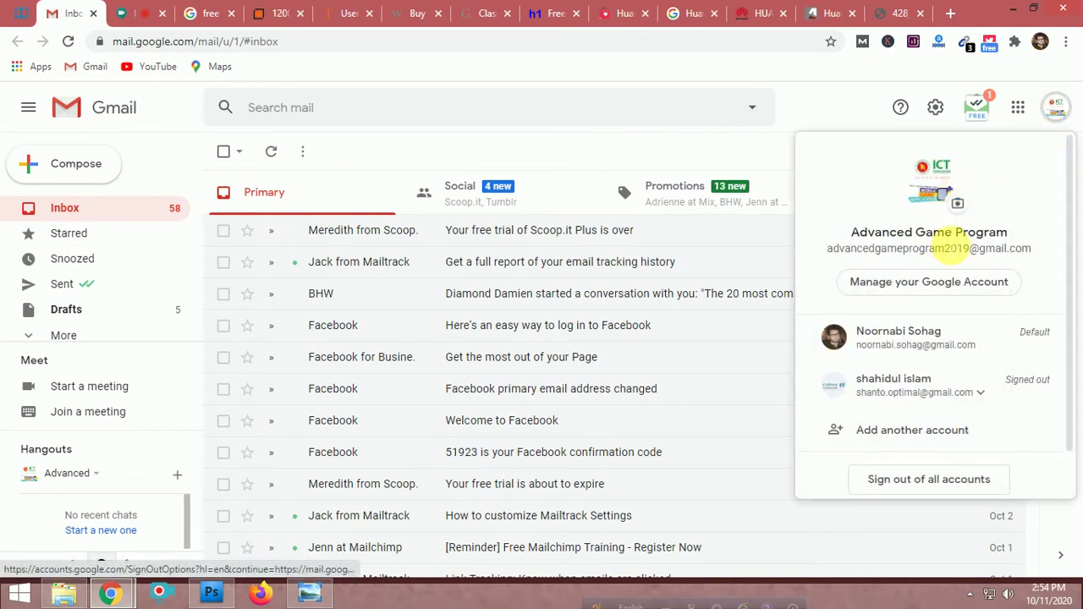
pyautogui.tripleClick(951, 247)
pyautogui.hotkey('ctrl', 'c')
pyautogui.press('Escape')
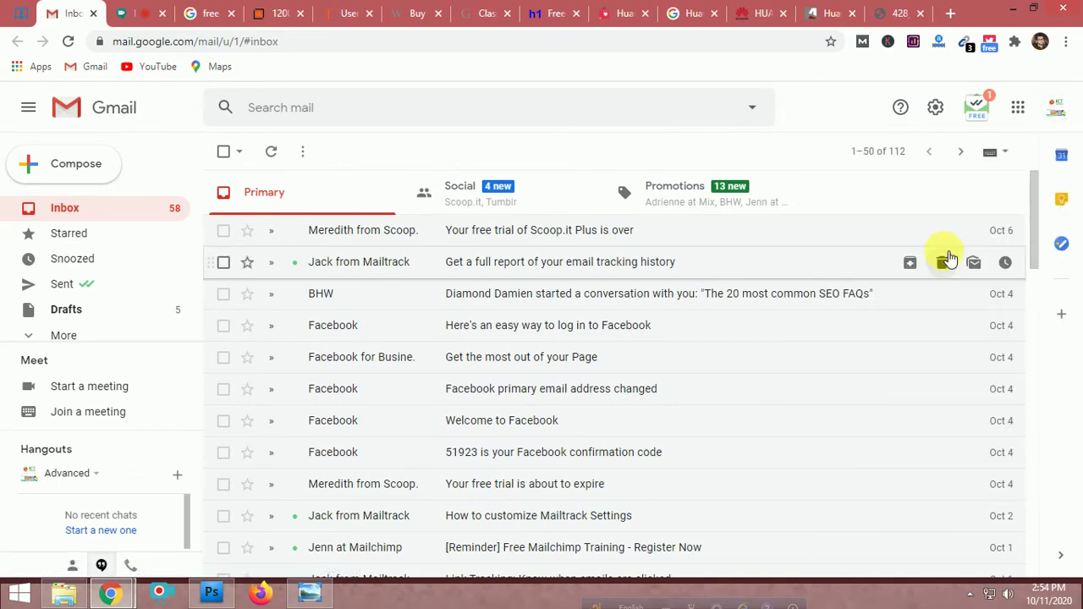
pyautogui.click(1049, 106)
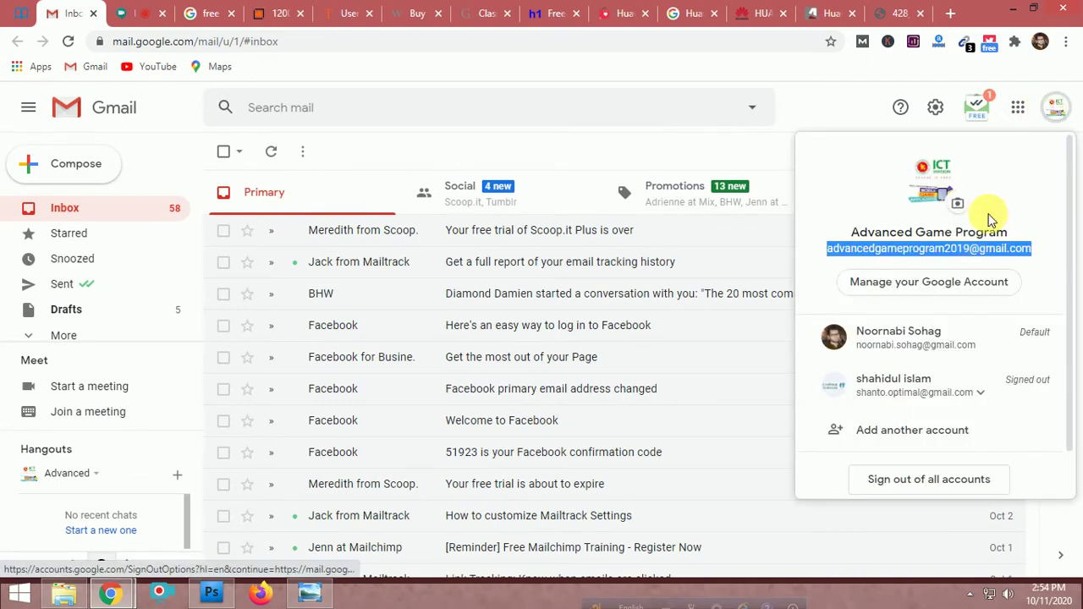
pyautogui.rightClick(951, 248)
pyautogui.click(951, 259)
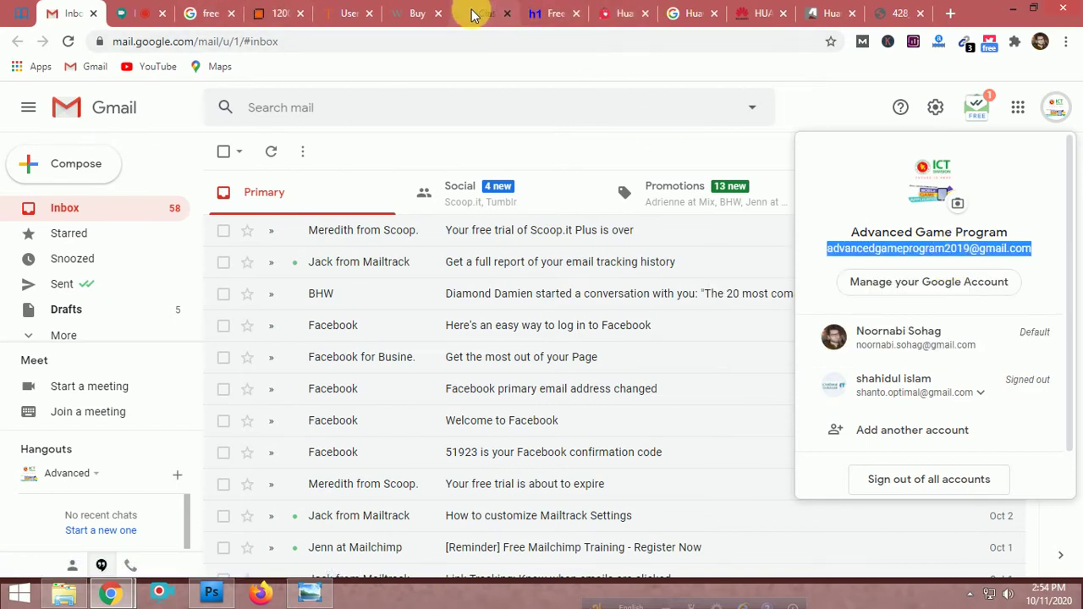
pyautogui.click(346, 12)
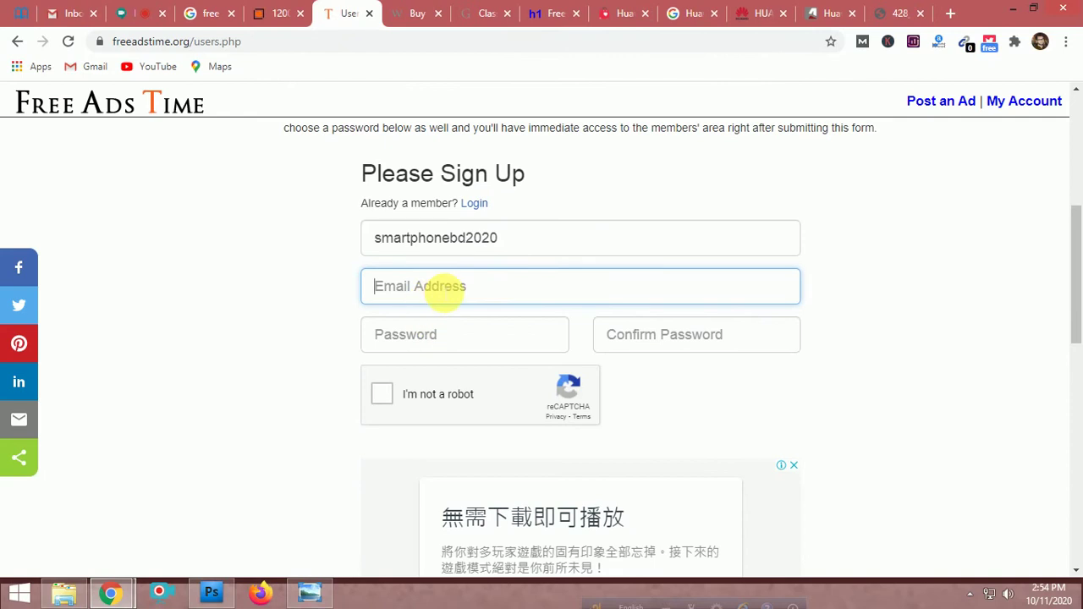
# Paste the e-mail address, enter and confirm the account password, and tick the not-a-robot check
pyautogui.hotkey('ctrl', 'v')
pyautogui.click(446, 344)
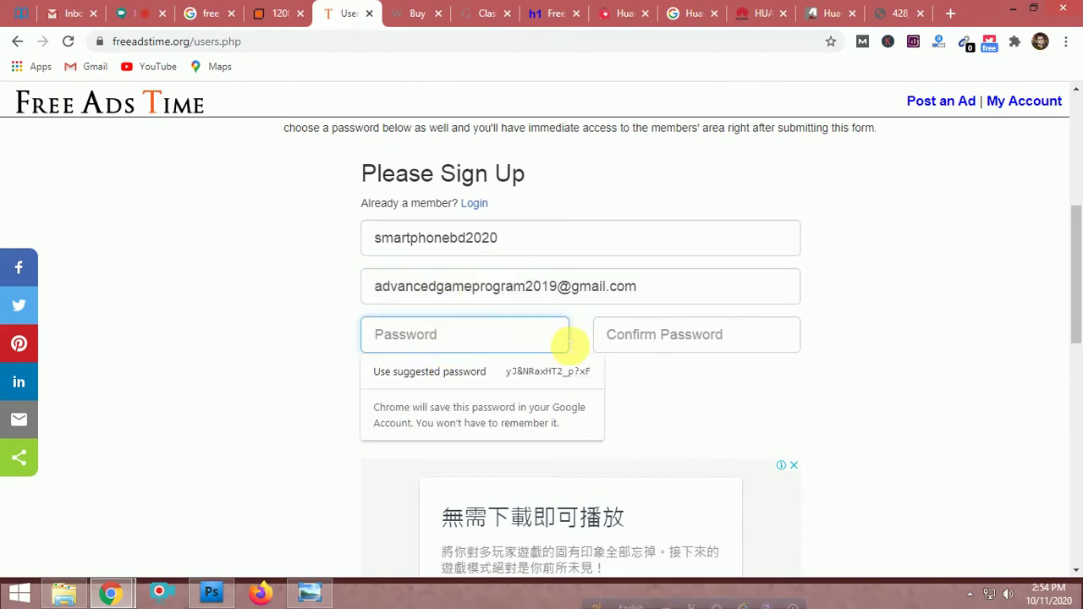
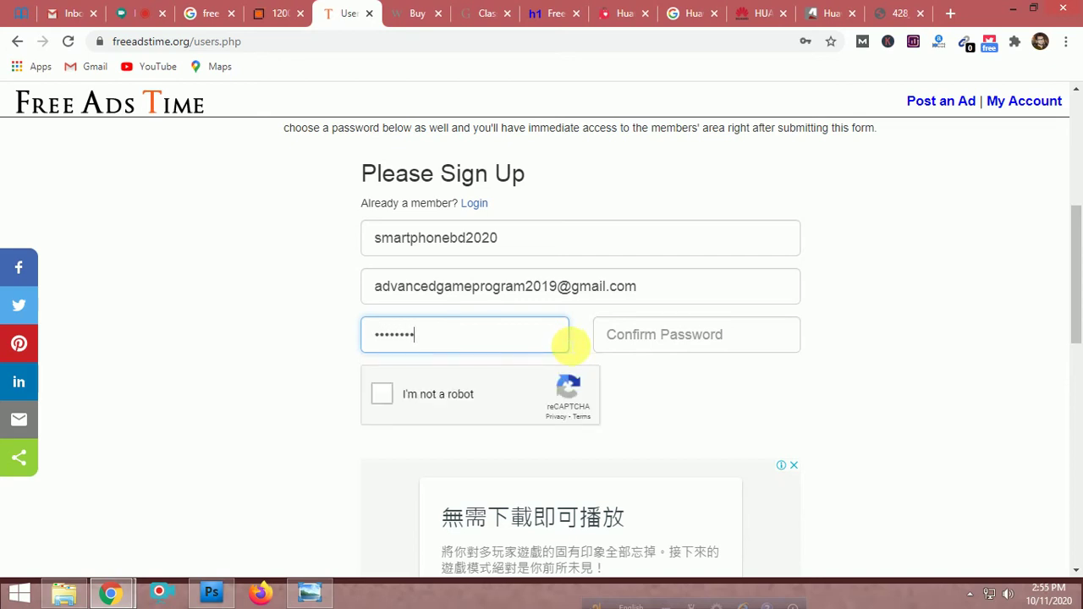
pyautogui.click(711, 351)
pyautogui.write('s')
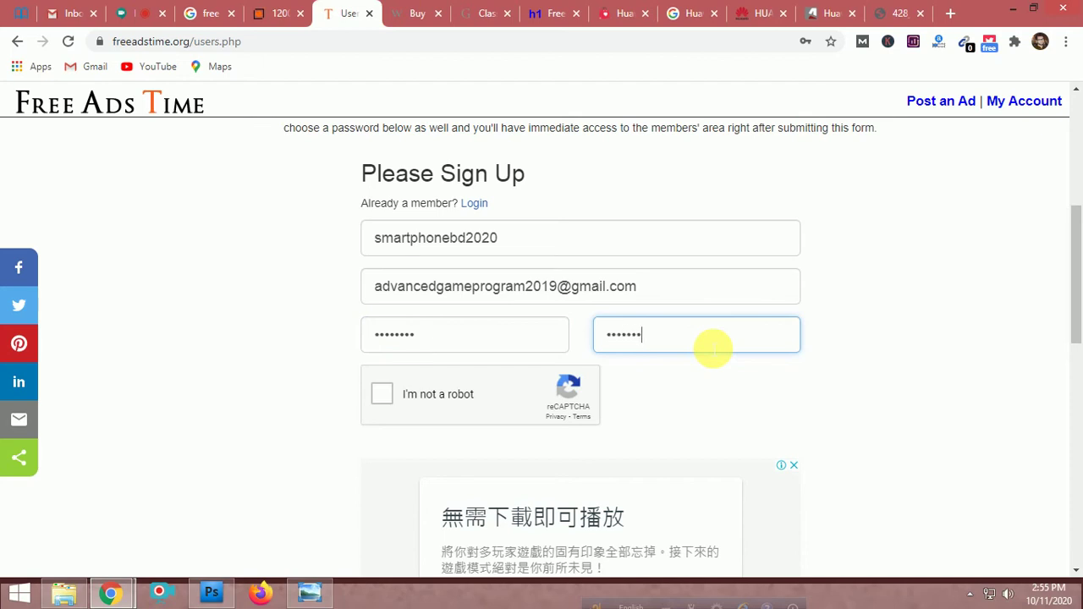
pyautogui.click(381, 394)
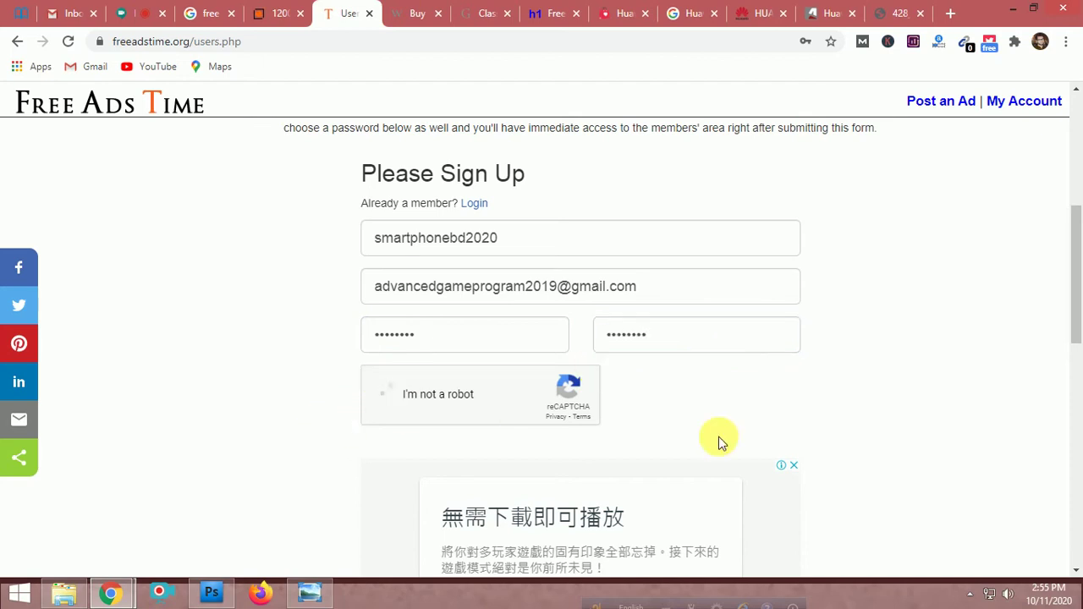
# Submit the registration and save the login in Chrome's password bubble
pyautogui.scroll(-3, 707, 433)
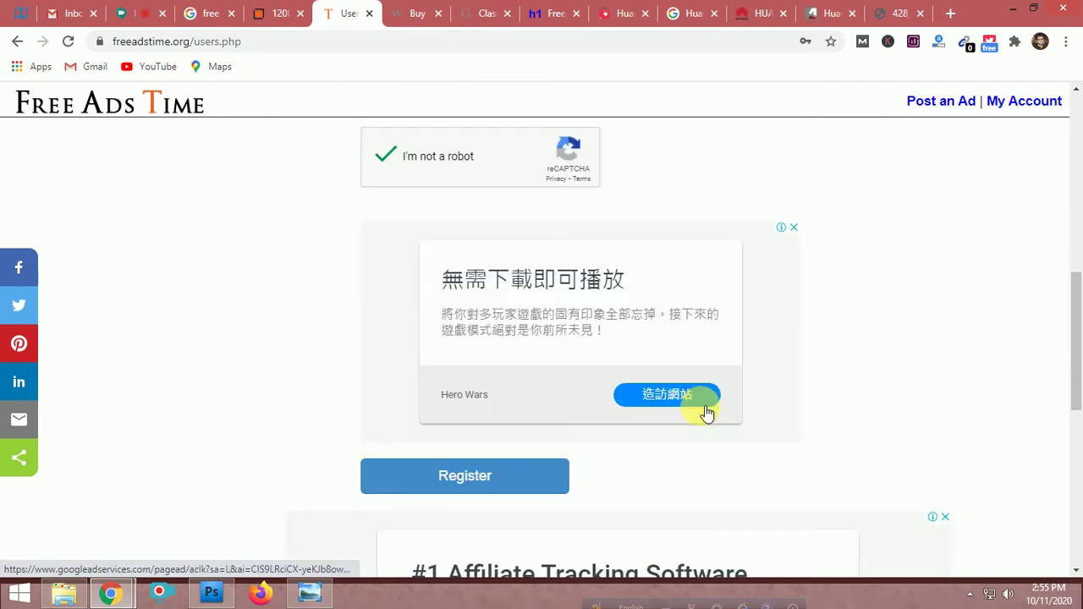
pyautogui.scroll(-1, 488, 481)
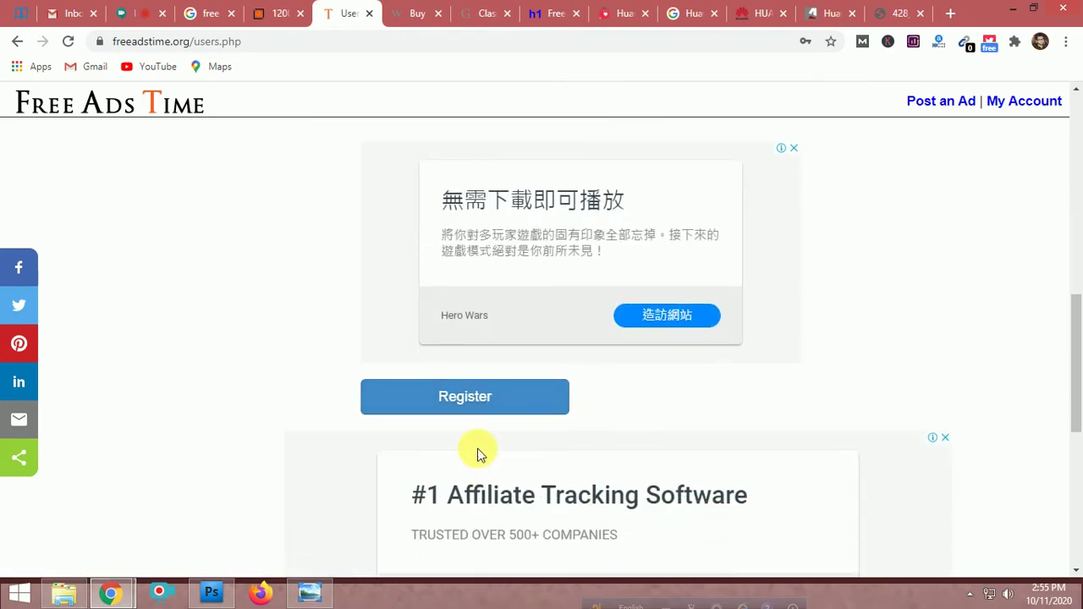
pyautogui.click(476, 407)
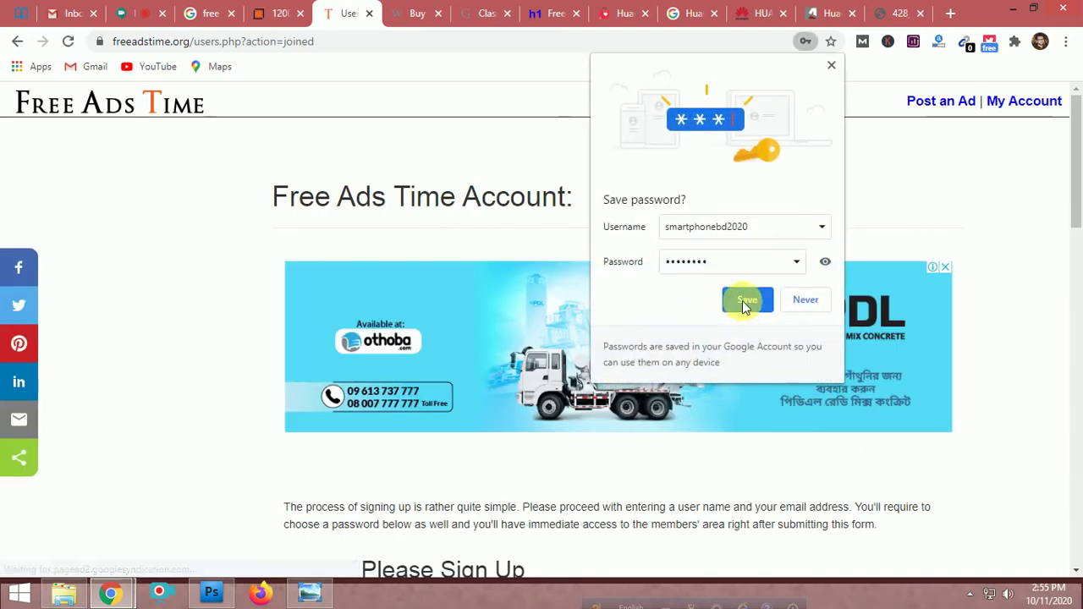
pyautogui.click(744, 301)
pyautogui.scroll(-5, 997, 336)
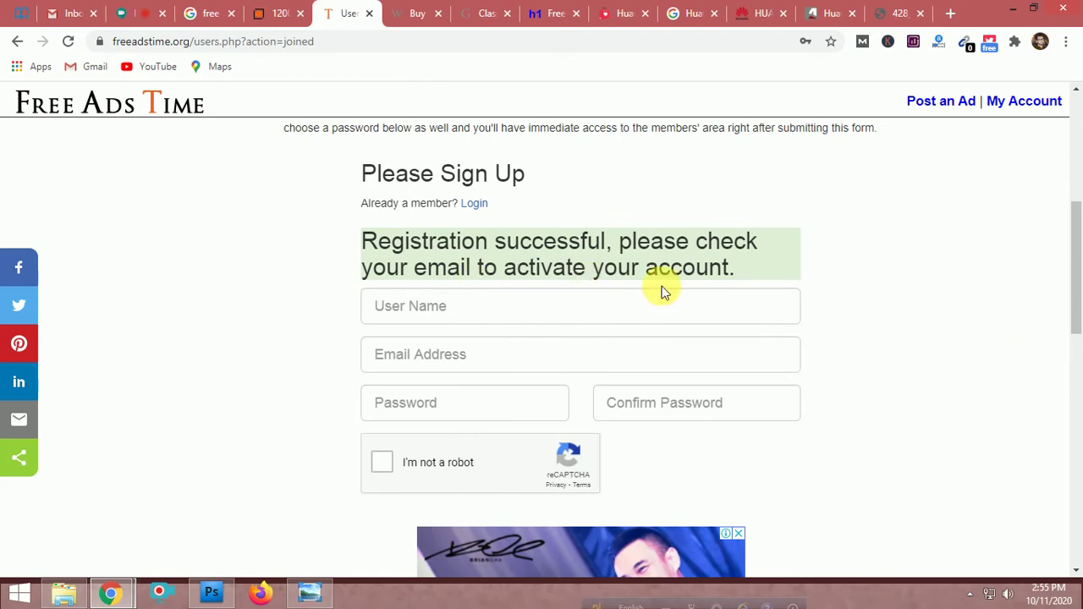
# Refresh Gmail and open the Spam folder from the expanded folder list
pyautogui.click(74, 13)
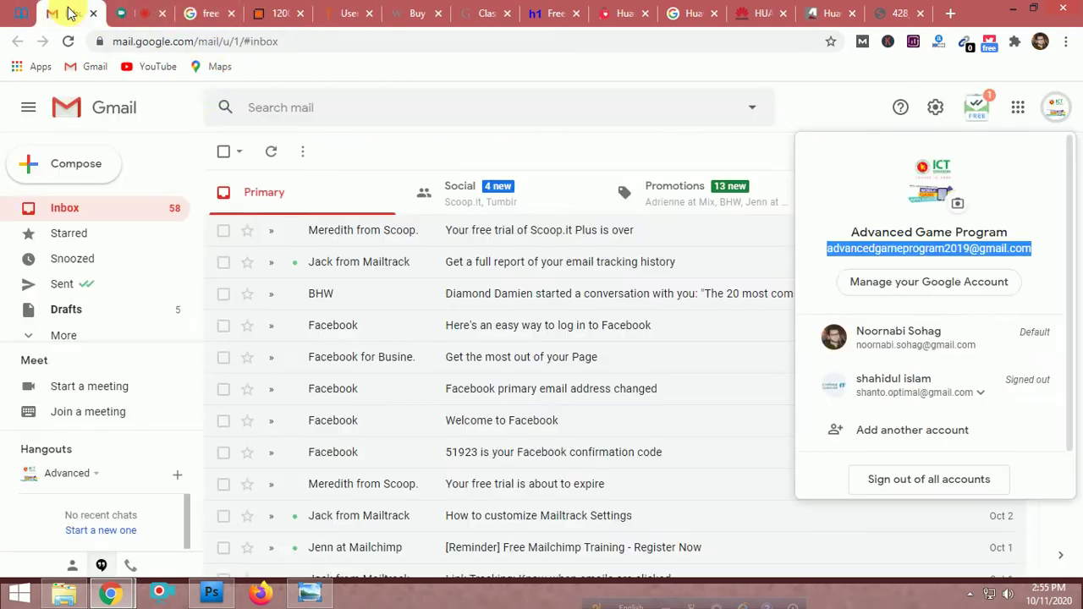
pyautogui.click(1053, 119)
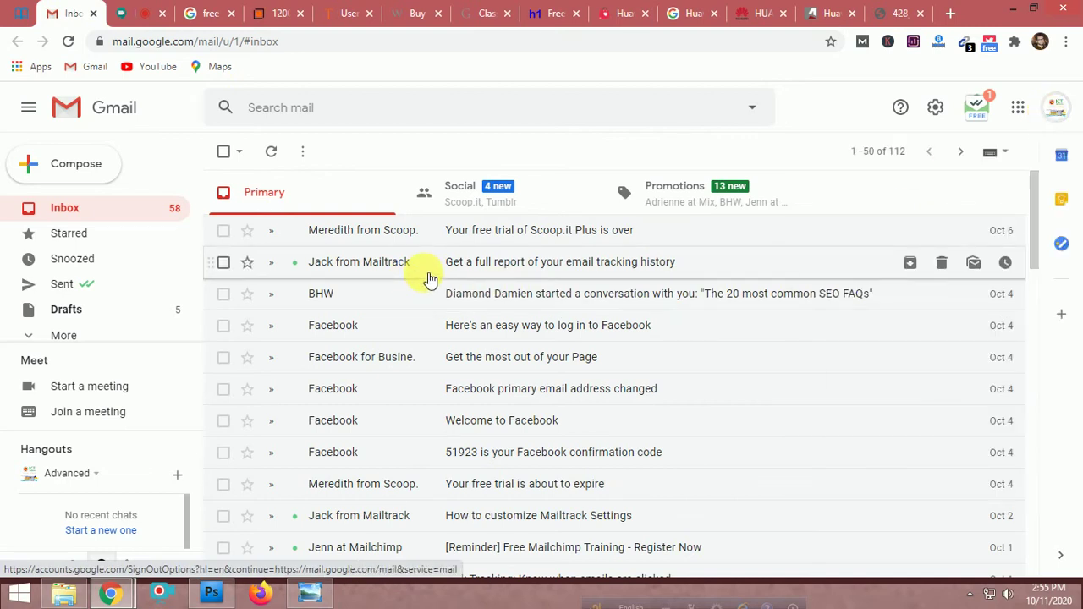
pyautogui.click(67, 40)
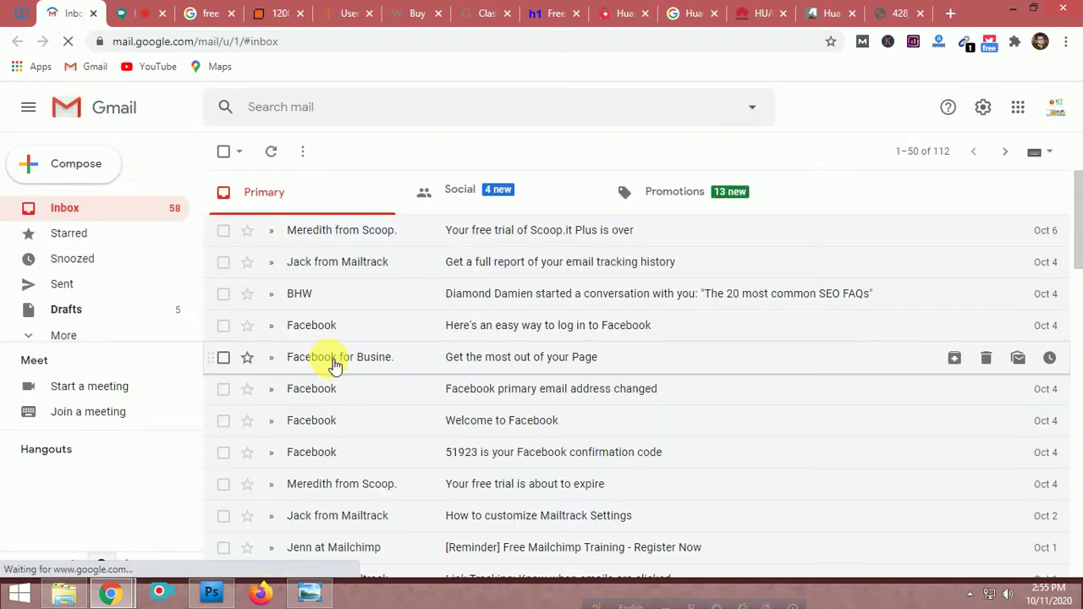
pyautogui.click(57, 337)
pyautogui.scroll(-2, 126, 297)
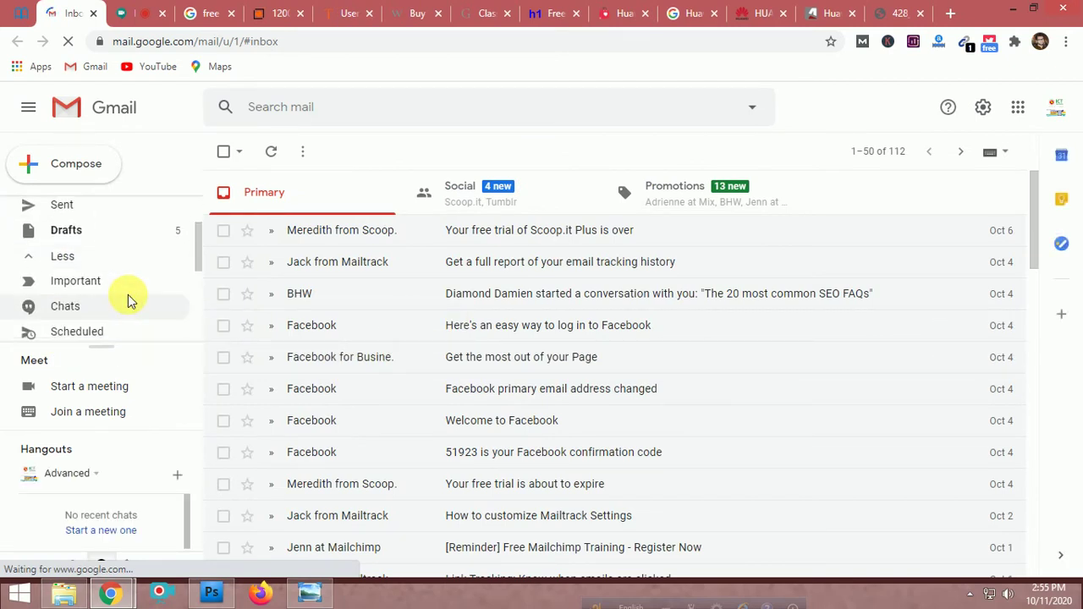
pyautogui.click(119, 303)
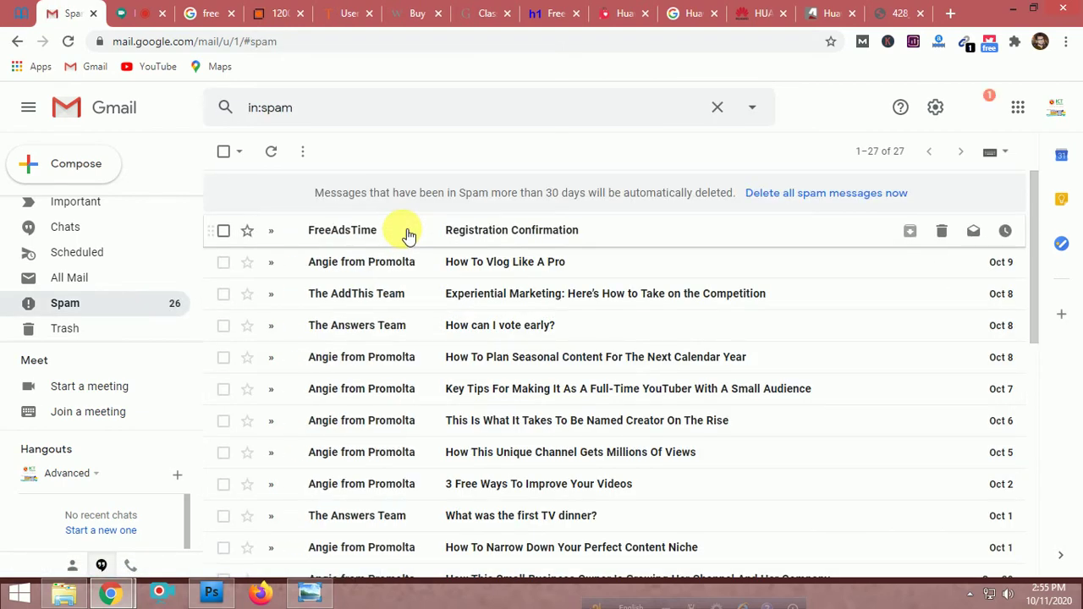
# Follow the Registration Confirmation email's activation link and switch to the activation page
pyautogui.scroll(2, 97, 279)
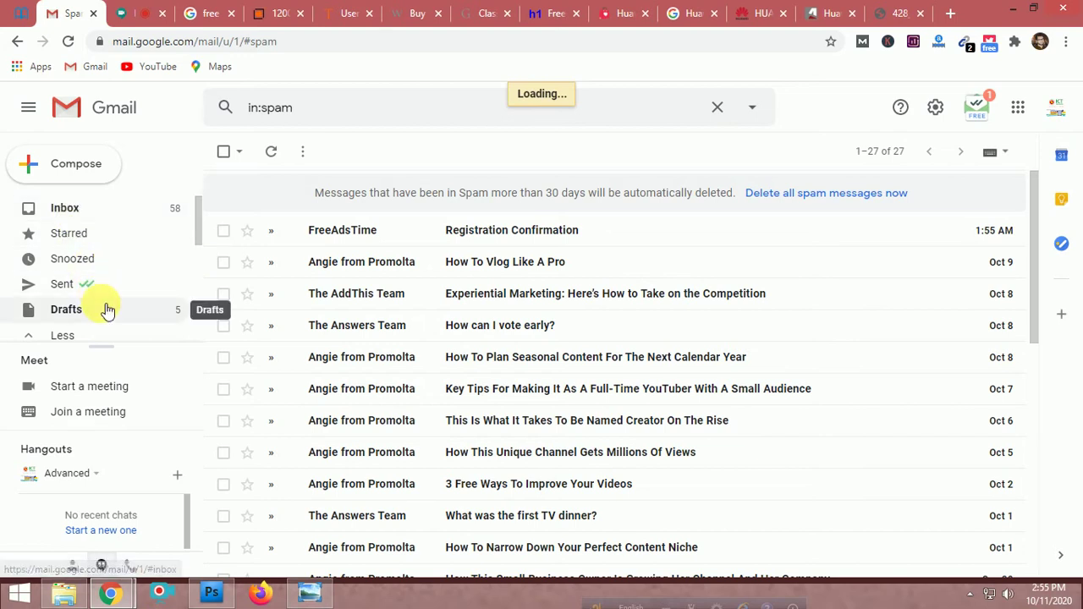
pyautogui.scroll(-1, 107, 310)
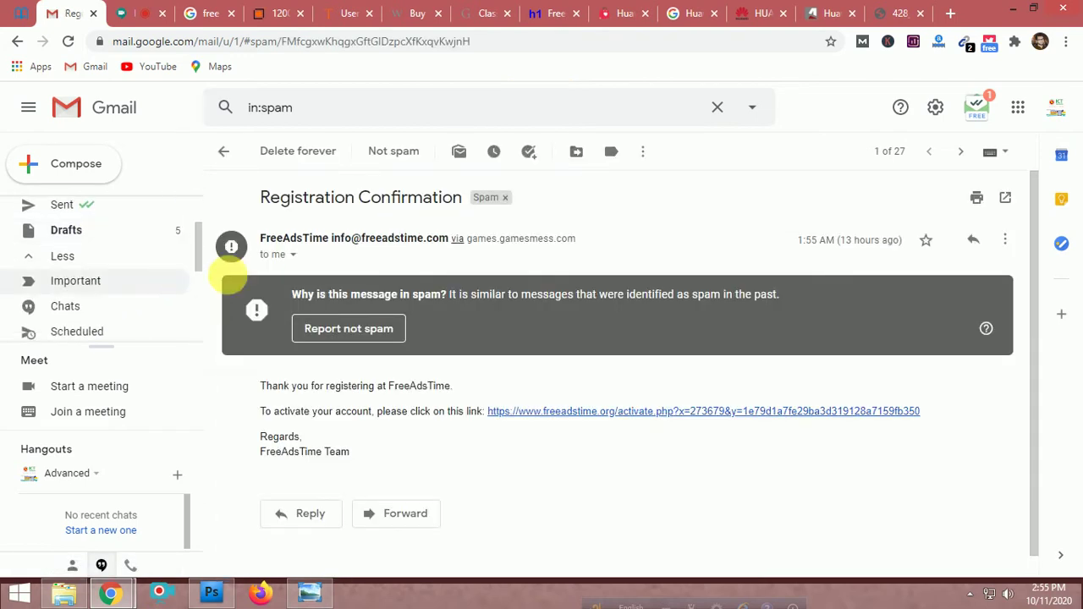
pyautogui.click(666, 413)
pyautogui.click(61, 11)
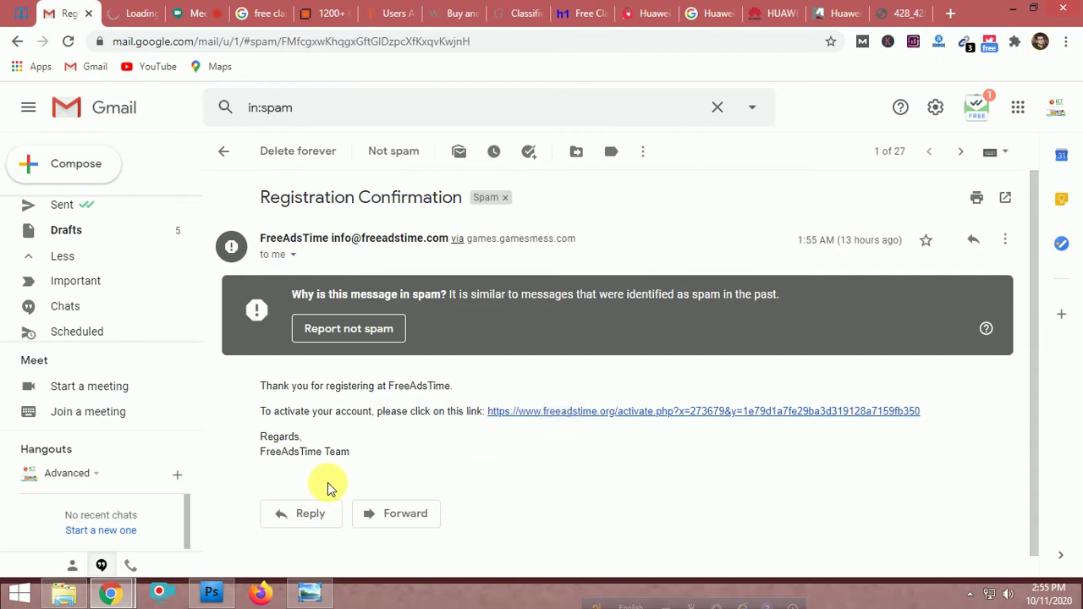
pyautogui.click(140, 13)
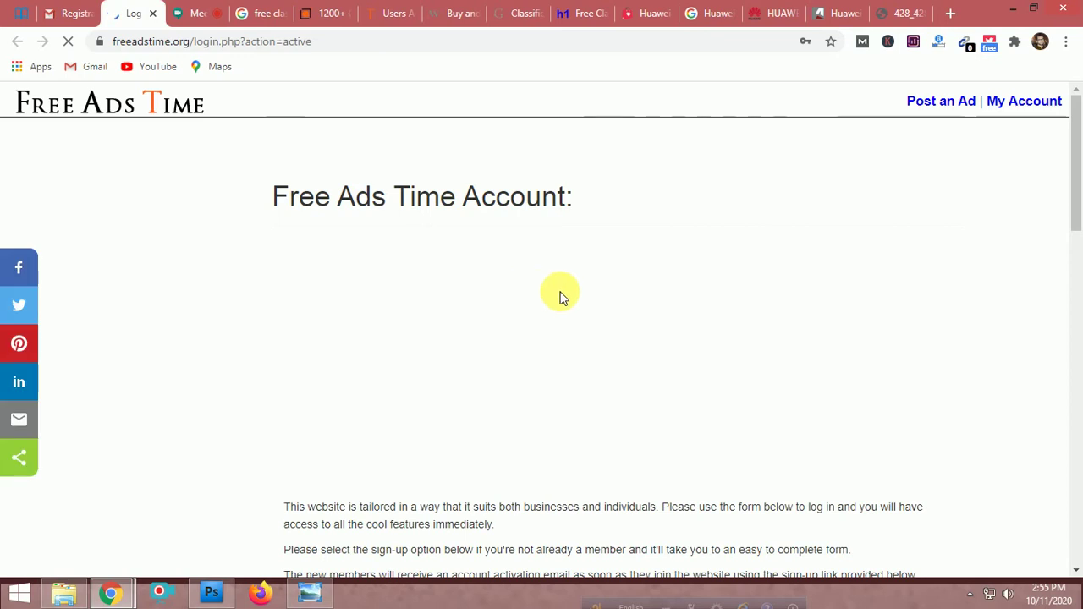
# Go from the activation page through My Account to the login.php page
pyautogui.scroll(-5, 660, 397)
pyautogui.scroll(4, 660, 397)
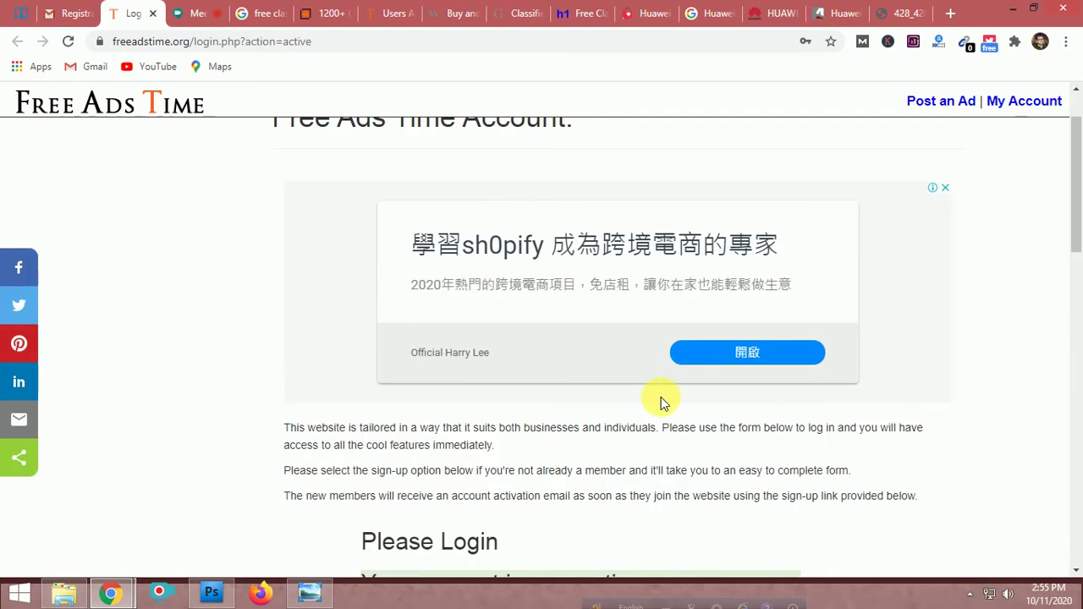
pyautogui.click(1020, 105)
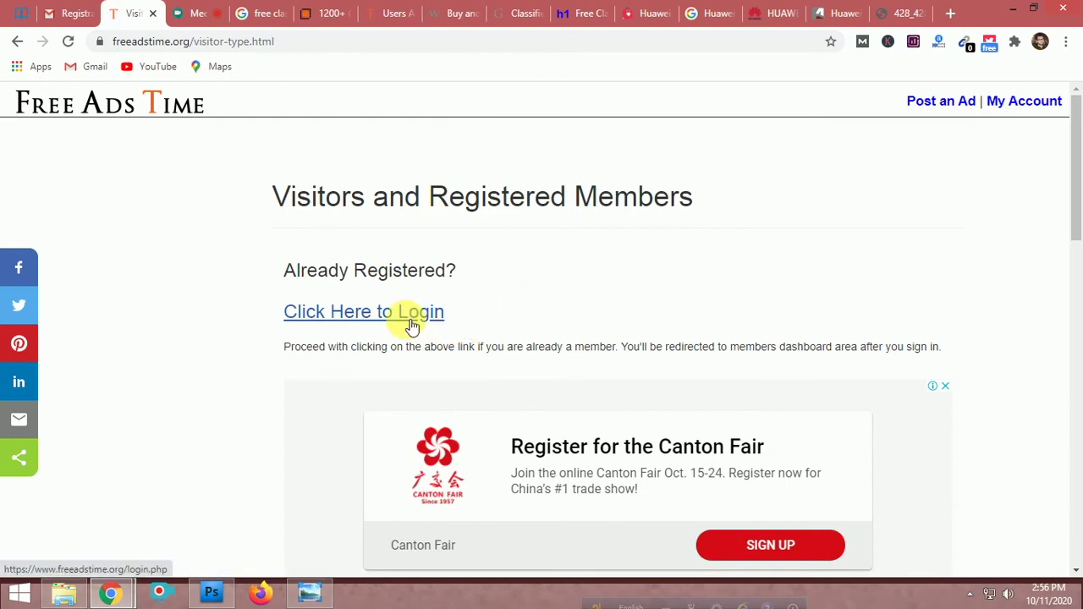
pyautogui.click(412, 327)
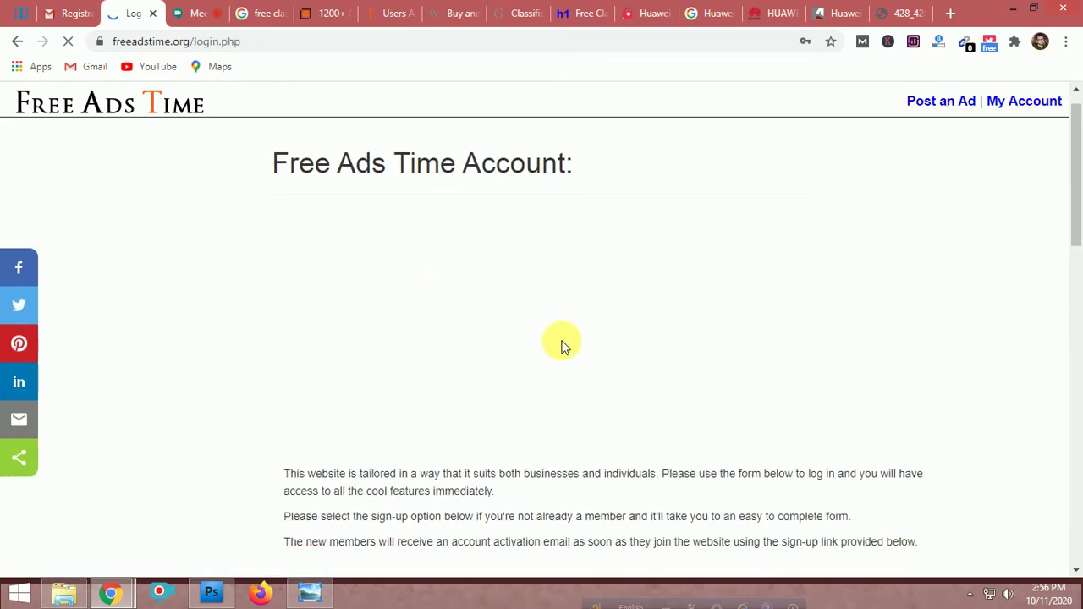
# Log in with the saved account details and view the list of posted ads
pyautogui.scroll(-3, 561, 341)
pyautogui.scroll(-6, 560, 341)
pyautogui.click(466, 279)
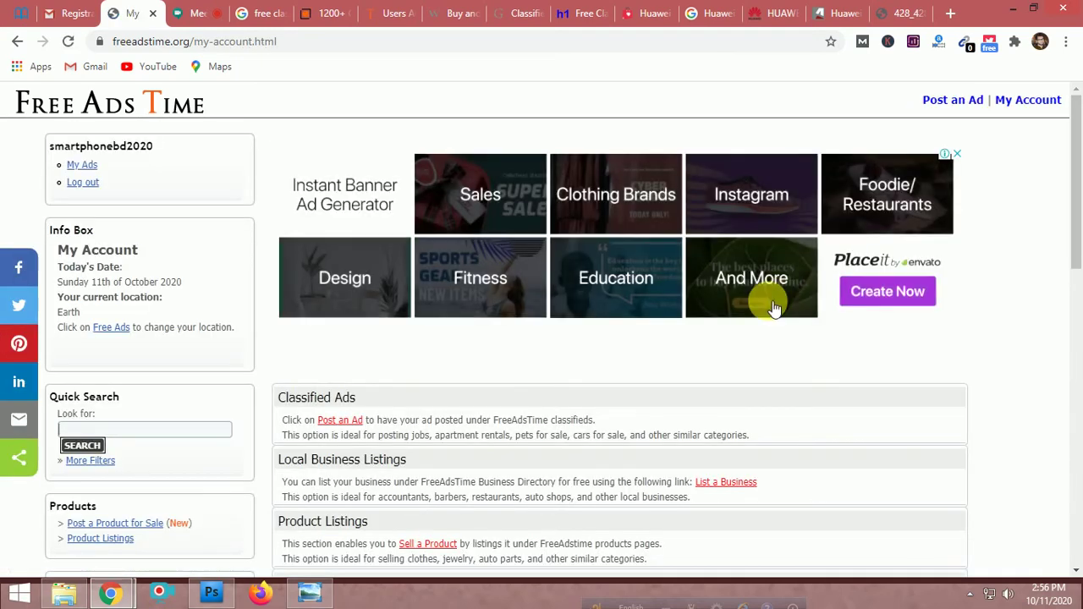
pyautogui.scroll(-1, 165, 305)
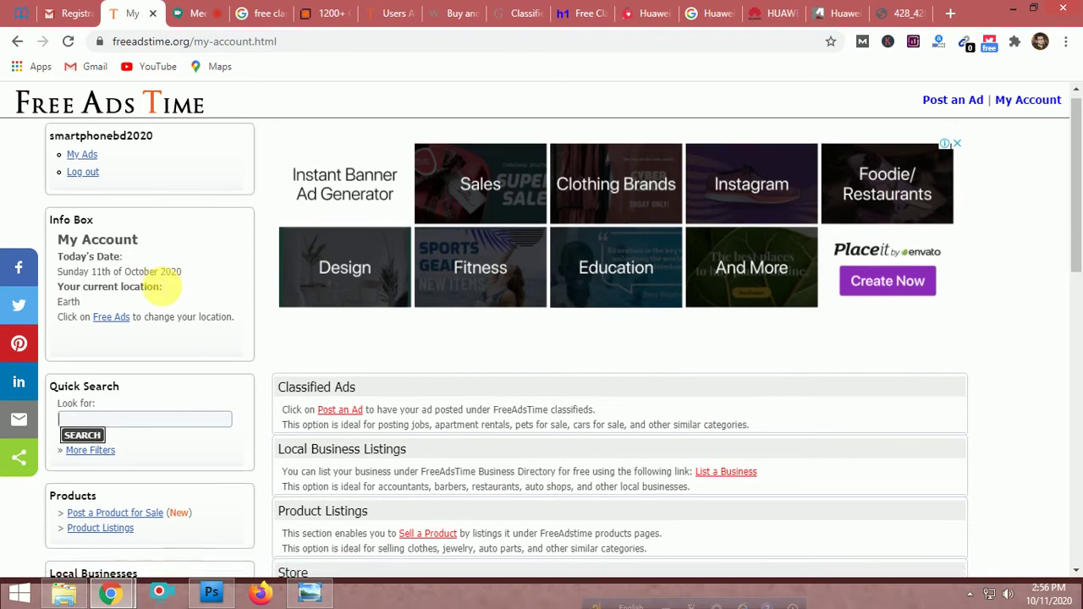
pyautogui.scroll(1, 136, 245)
pyautogui.click(83, 165)
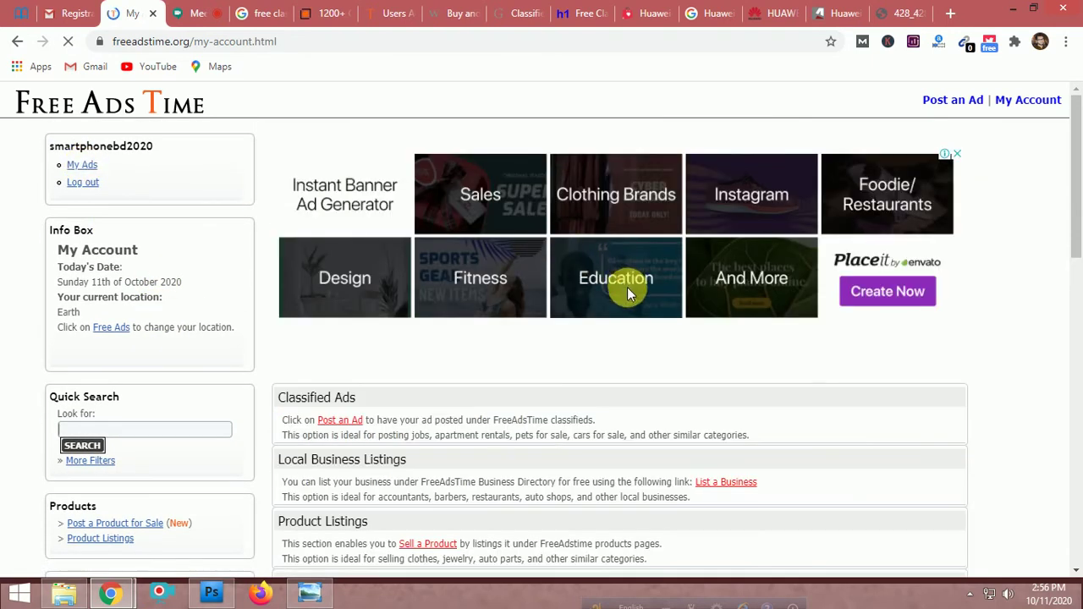
pyautogui.scroll(-5, 591, 410)
pyautogui.scroll(3, 237, 401)
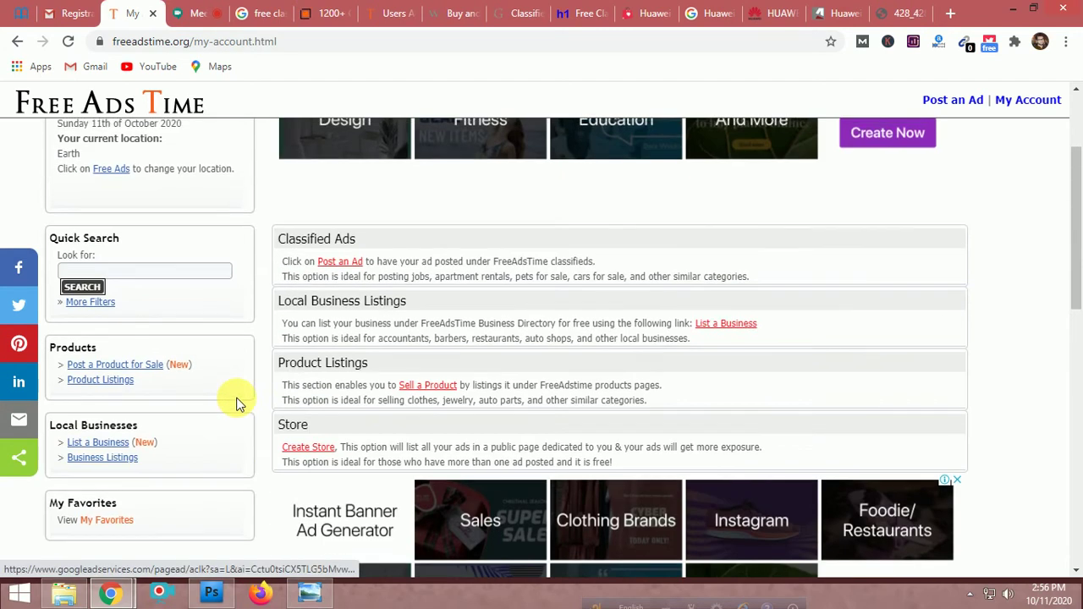
pyautogui.scroll(2, 225, 403)
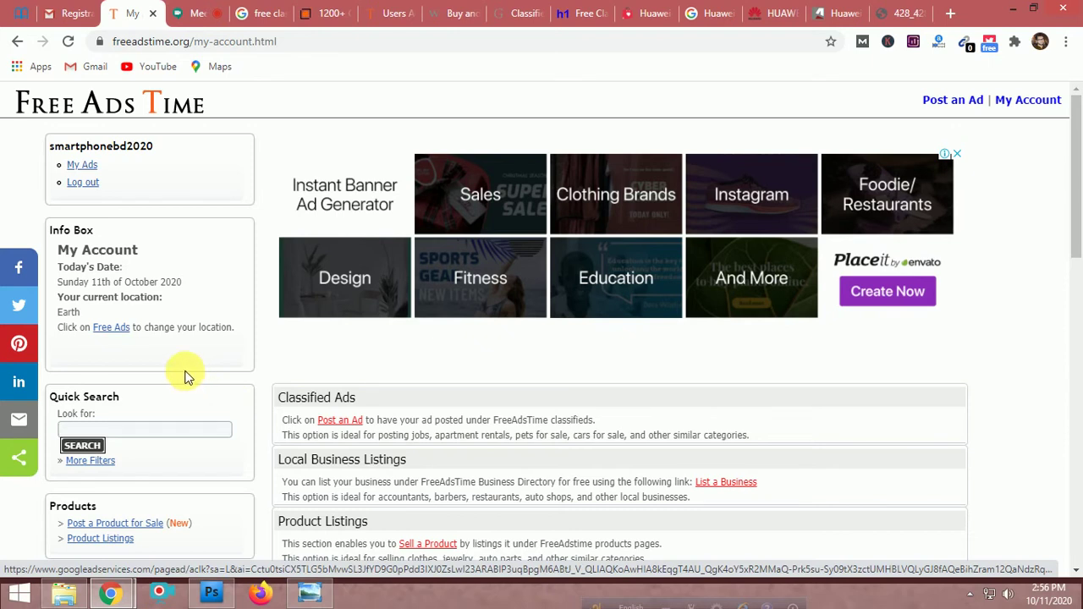
# Open the freeadstime.org Free Classifieds home page via the Info Box Free Ads link
pyautogui.click(111, 328)
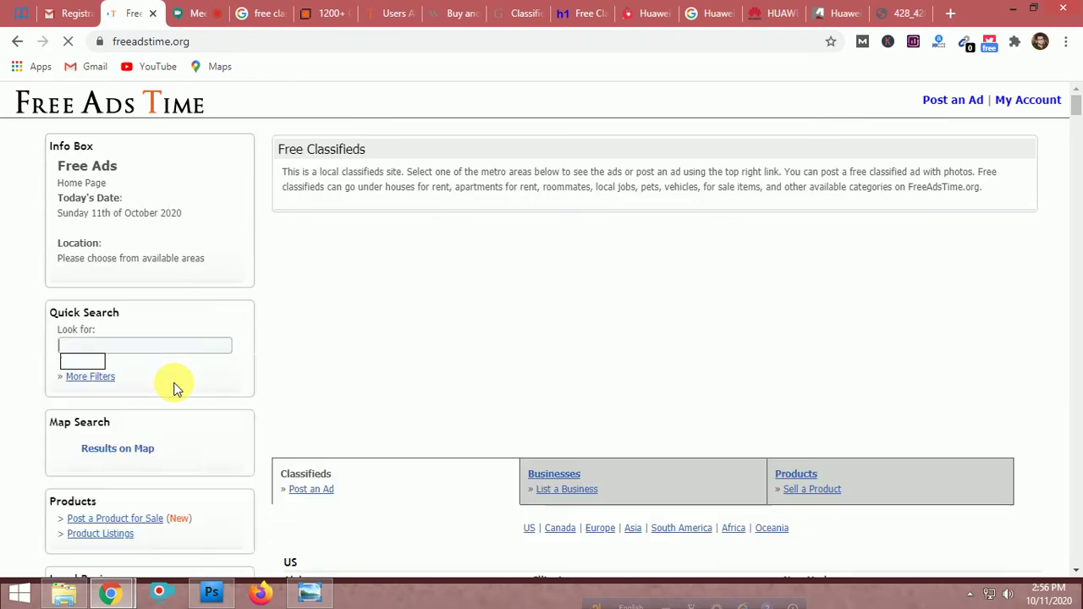
pyautogui.scroll(-5, 609, 269)
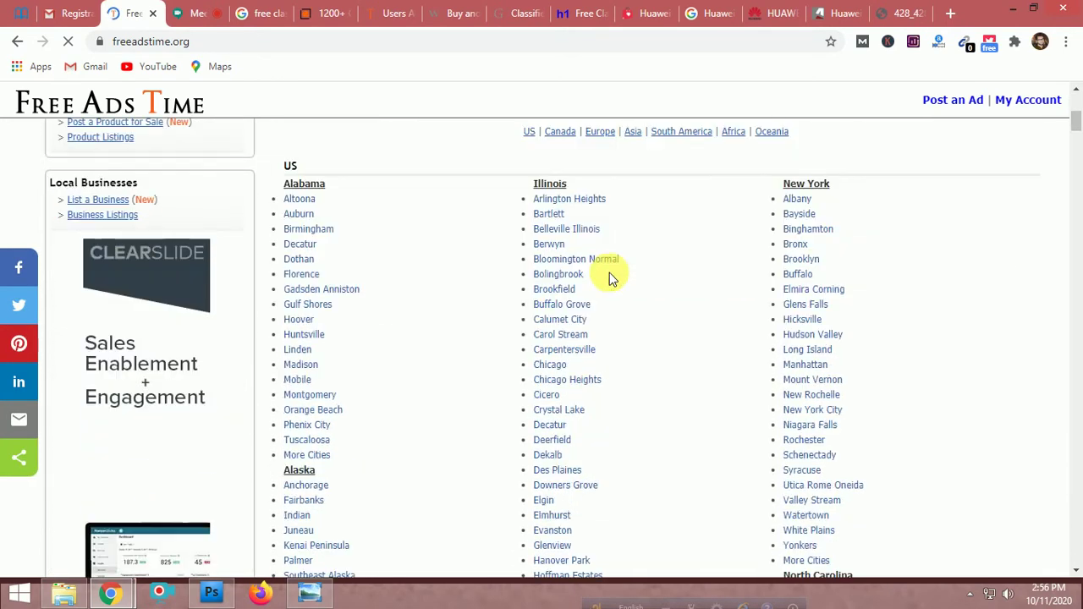
pyautogui.scroll(-3, 589, 337)
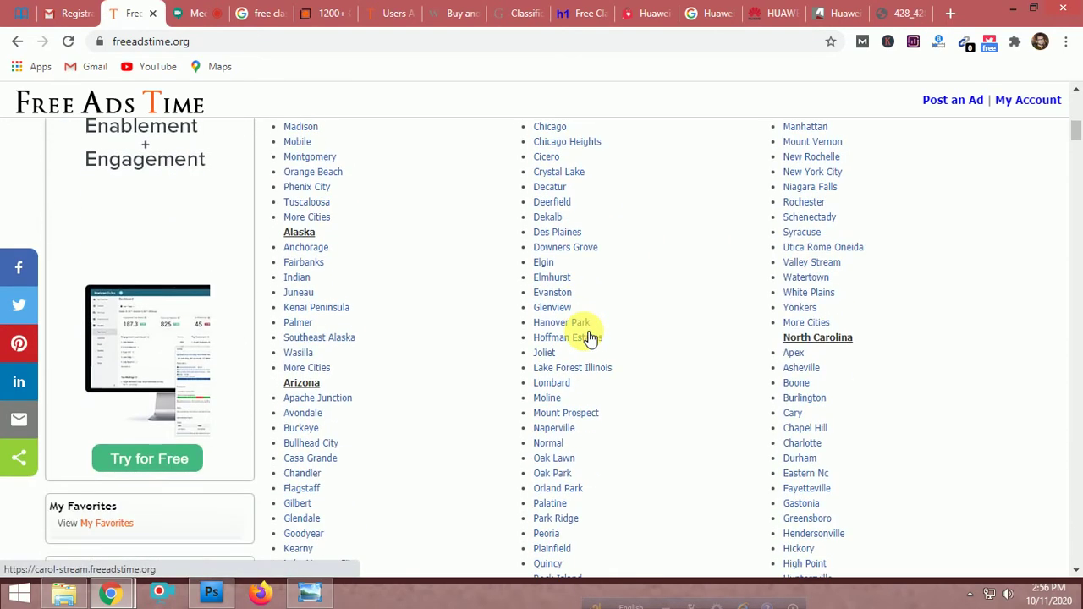
pyautogui.scroll(5, 588, 337)
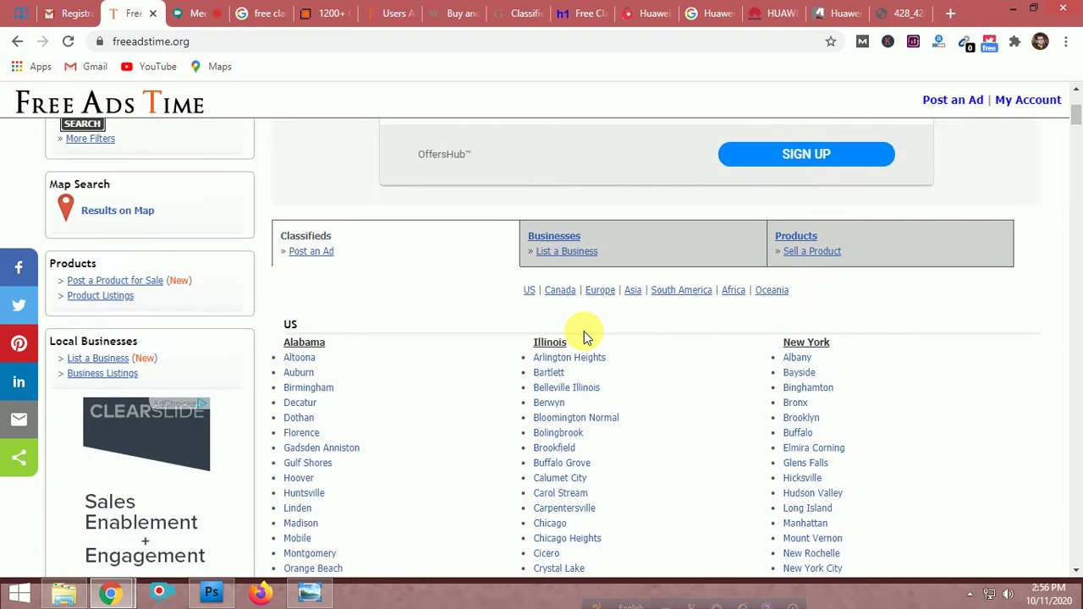
pyautogui.scroll(3, 584, 333)
pyautogui.scroll(-4, 381, 418)
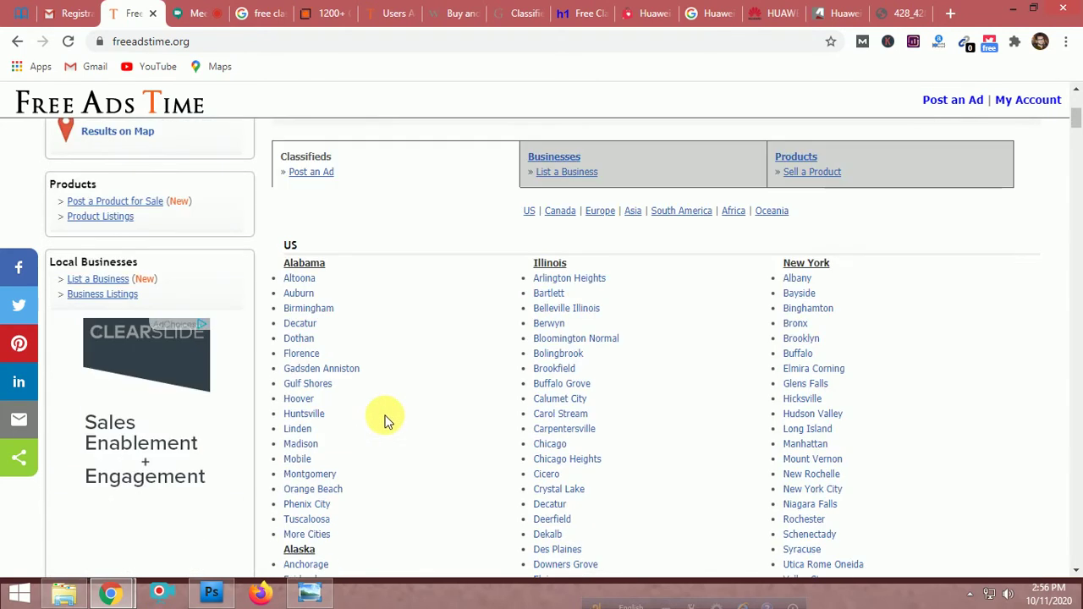
pyautogui.scroll(3, 382, 418)
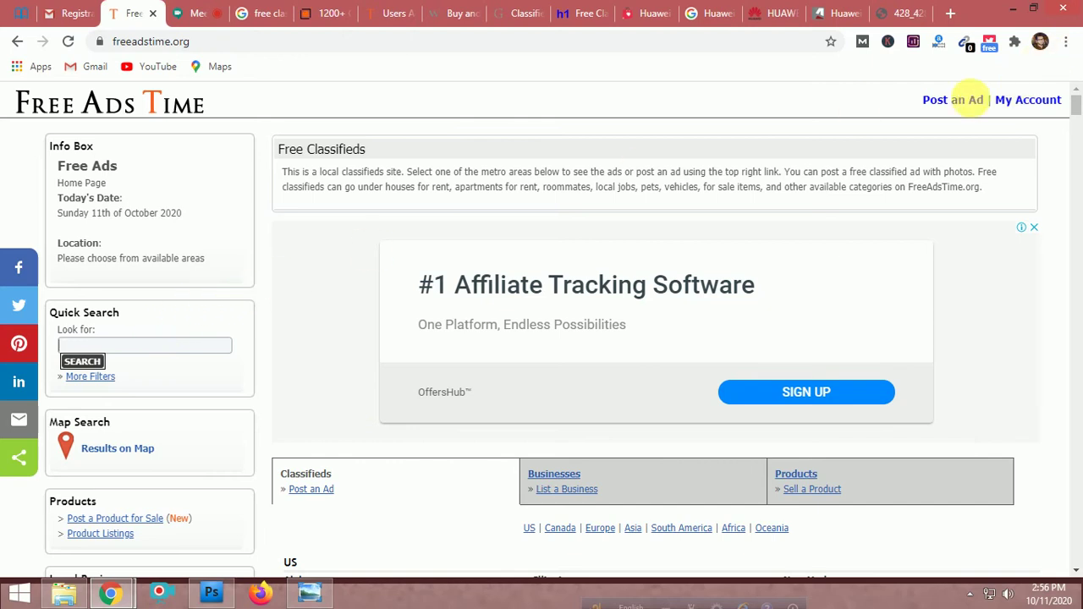
# Open post-an-ad.html from Post an Ad and expand the Choose a Category dropdown
pyautogui.click(937, 104)
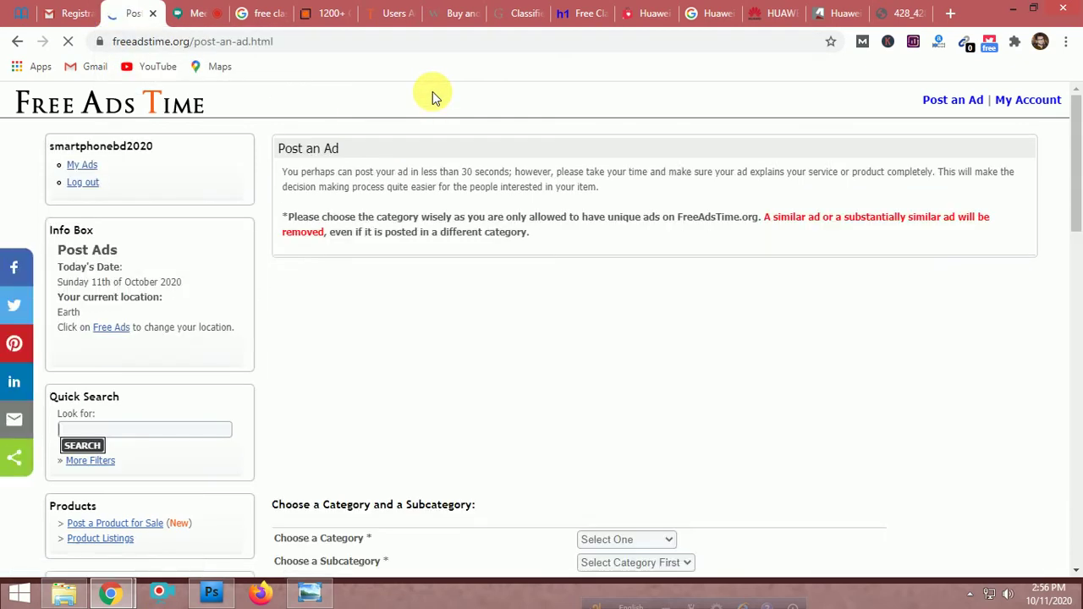
pyautogui.scroll(-5, 543, 274)
pyautogui.scroll(-10, 652, 297)
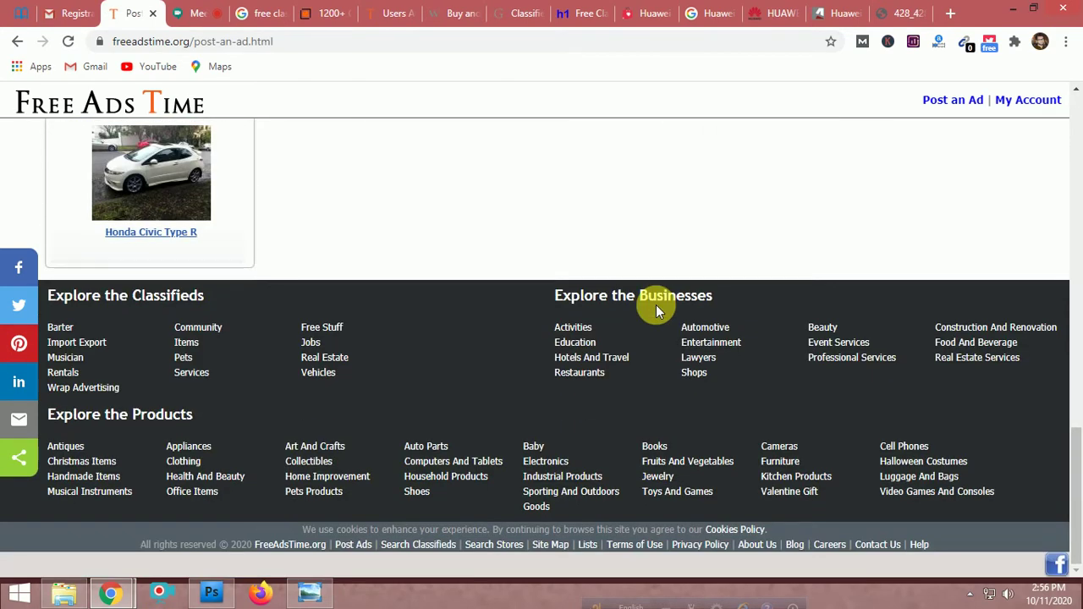
pyautogui.scroll(10, 655, 304)
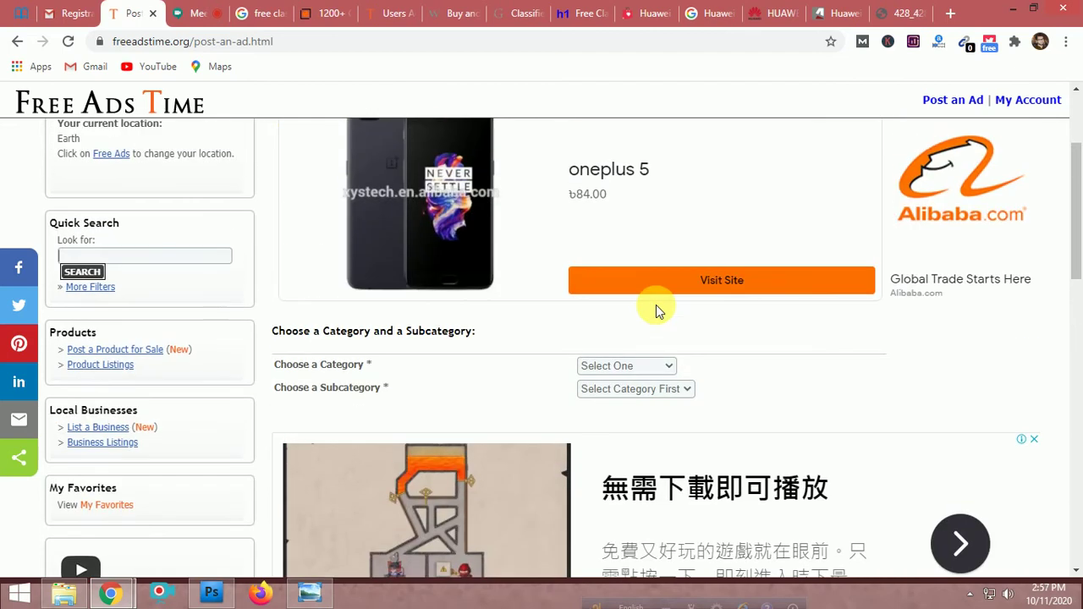
pyautogui.scroll(-1, 658, 311)
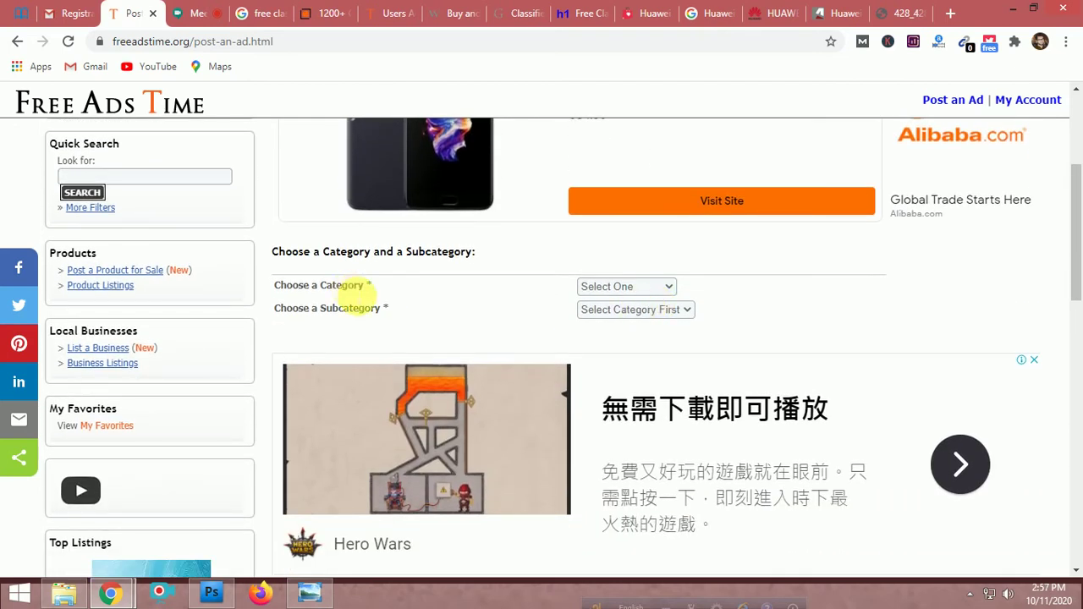
pyautogui.click(662, 286)
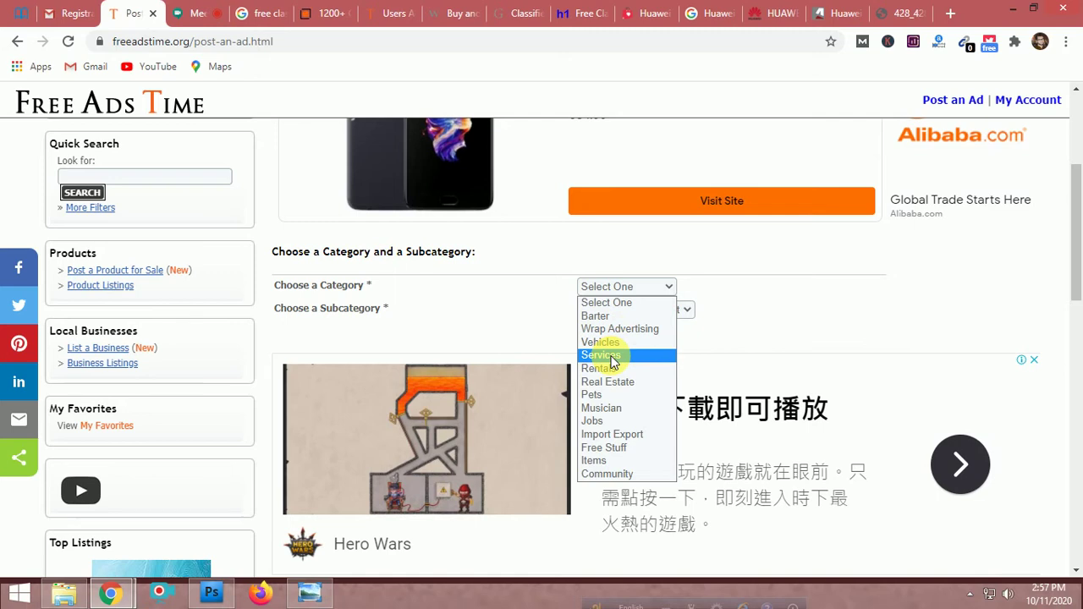
# Try Services, then Items as the category, and browse the Items subcategory list
pyautogui.click(613, 356)
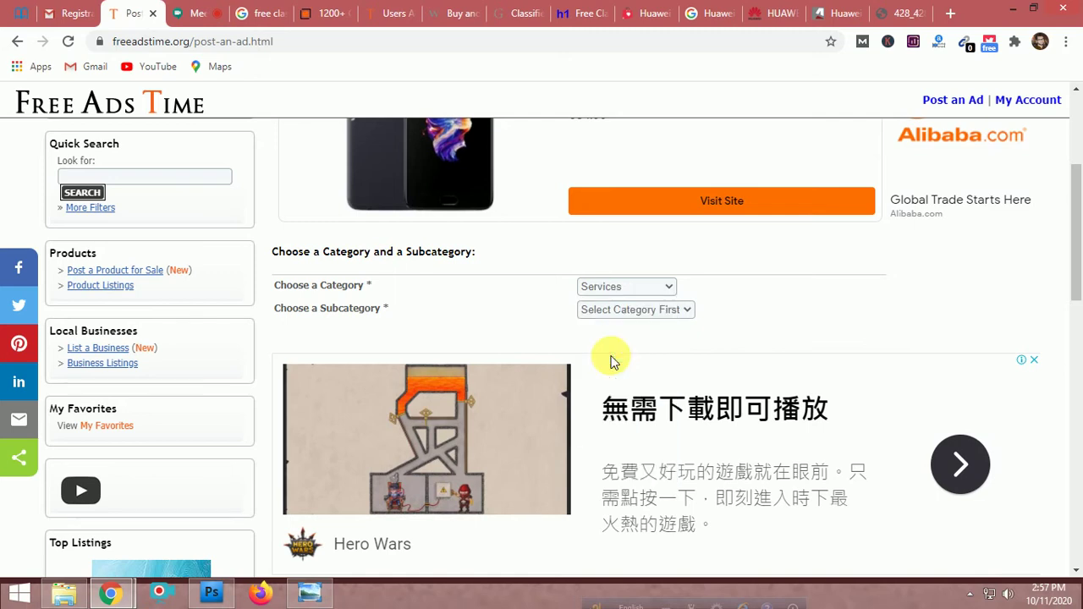
pyautogui.click(606, 311)
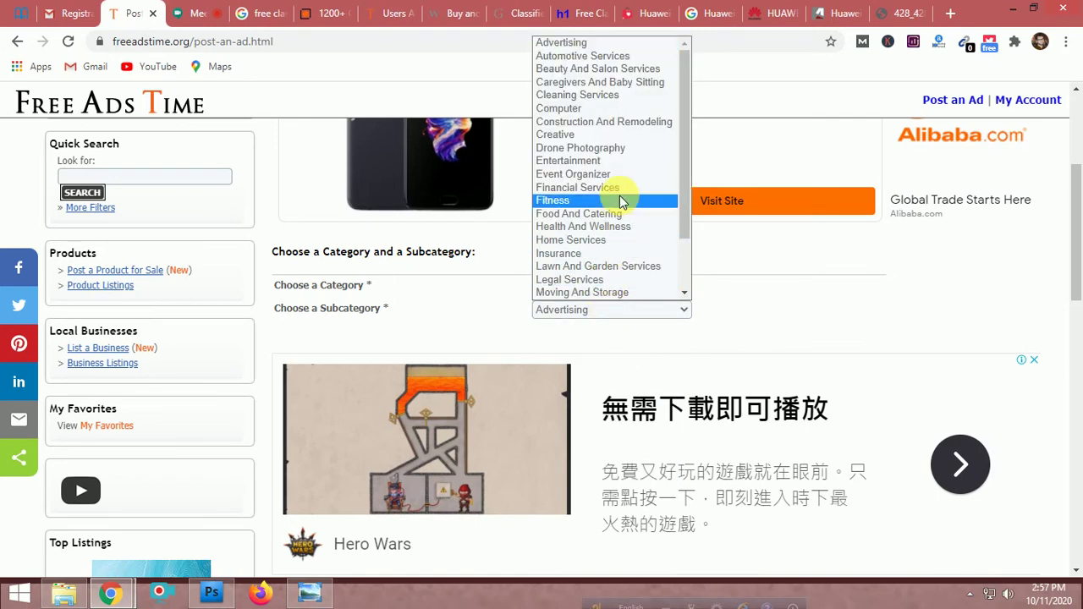
pyautogui.click(766, 282)
pyautogui.click(612, 285)
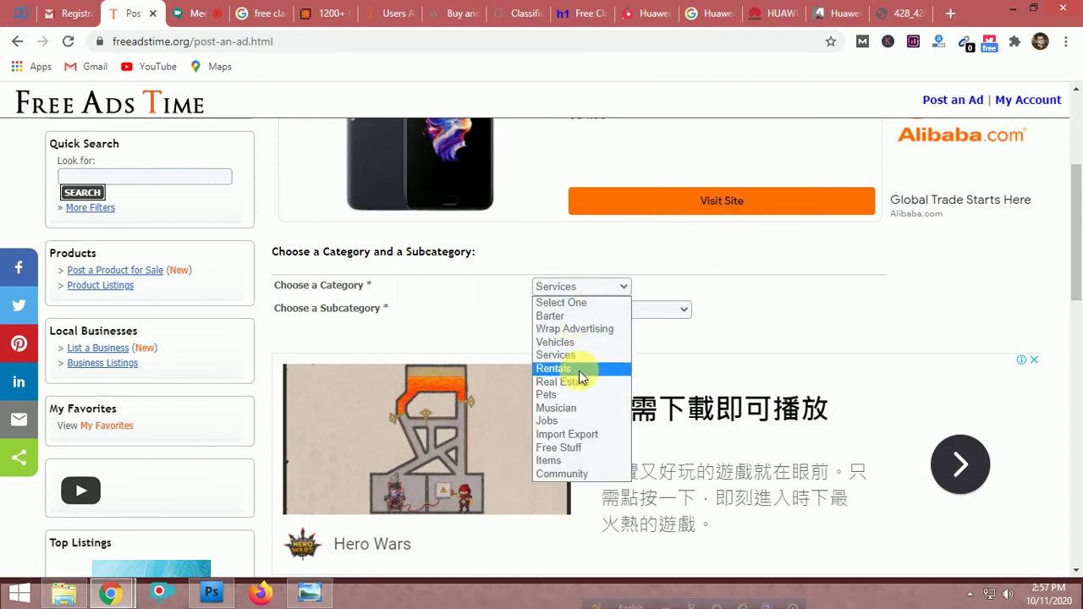
pyautogui.click(566, 459)
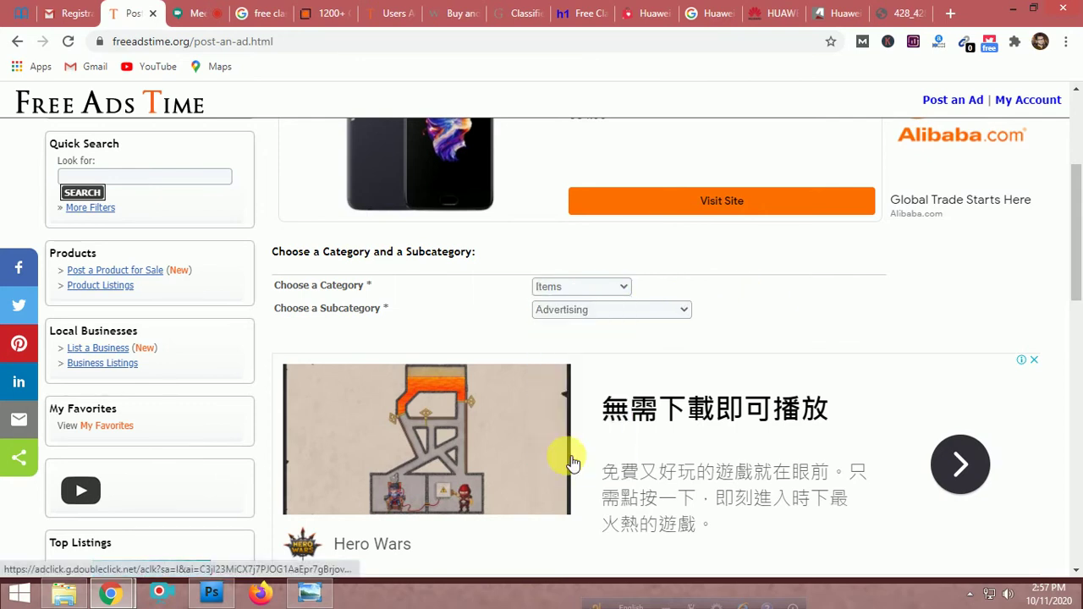
pyautogui.click(648, 311)
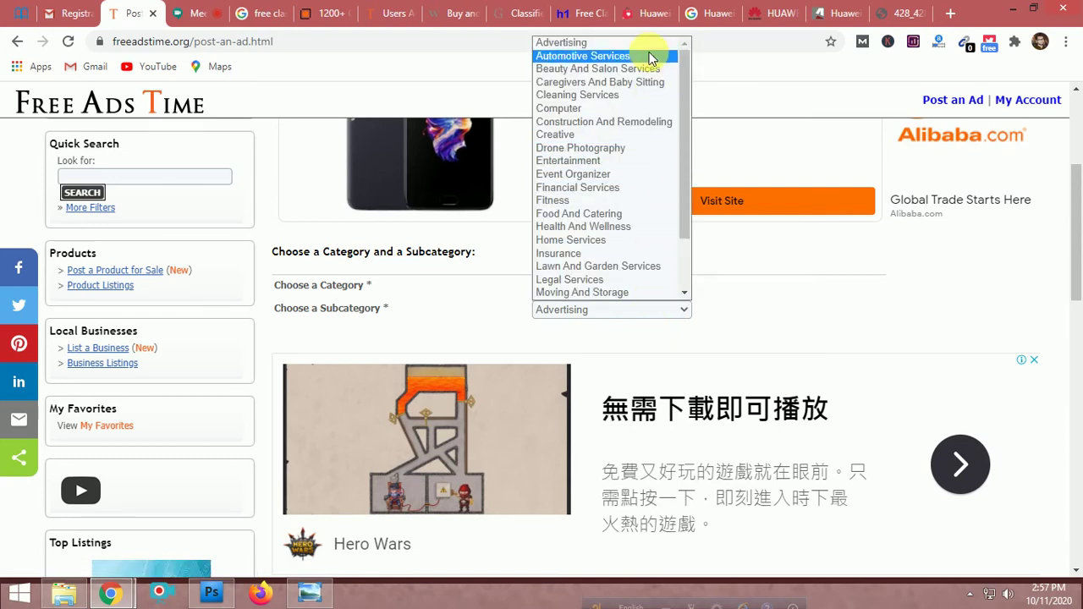
pyautogui.scroll(-2, 664, 133)
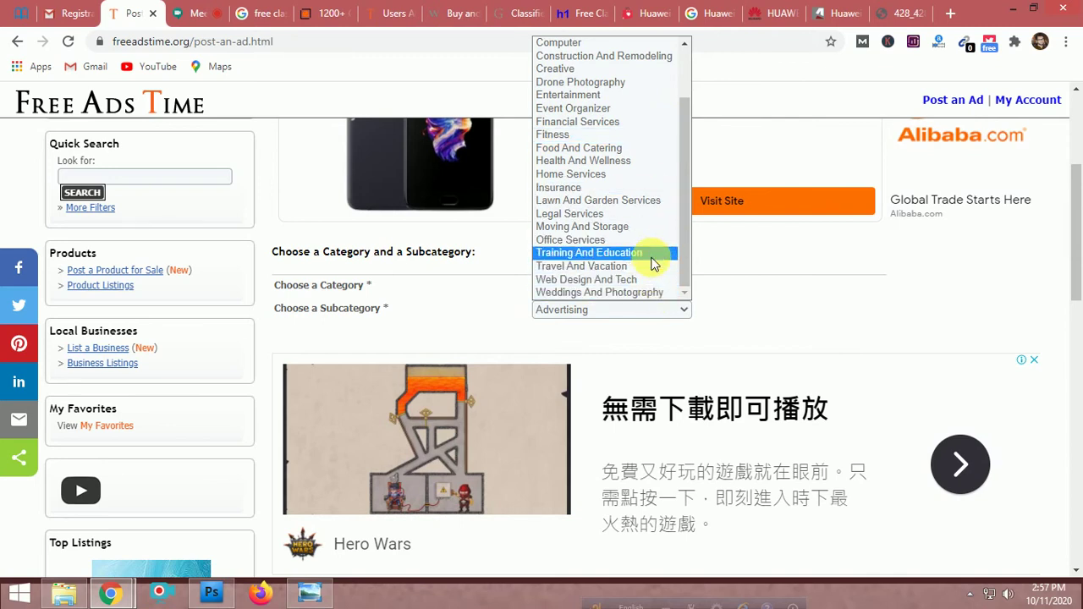
pyautogui.scroll(2, 653, 263)
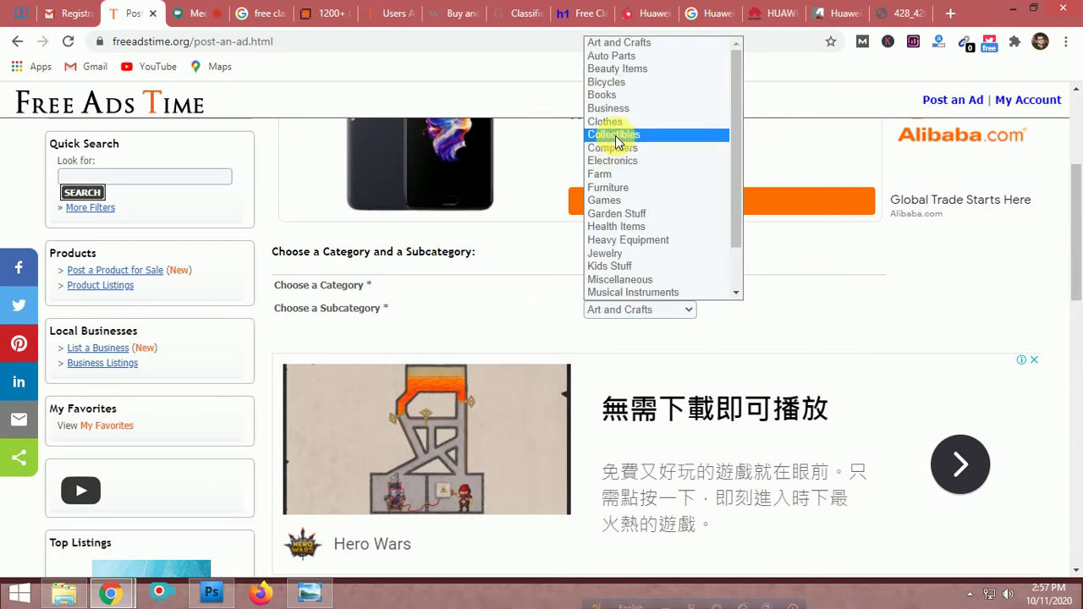
pyautogui.click(516, 309)
pyautogui.click(619, 311)
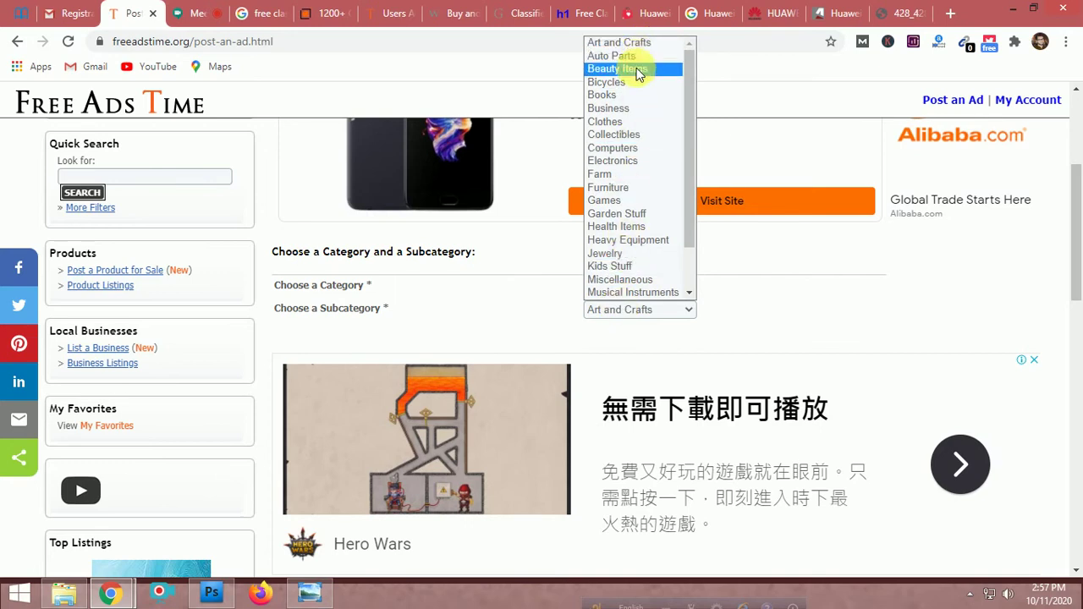
pyautogui.scroll(-1, 633, 141)
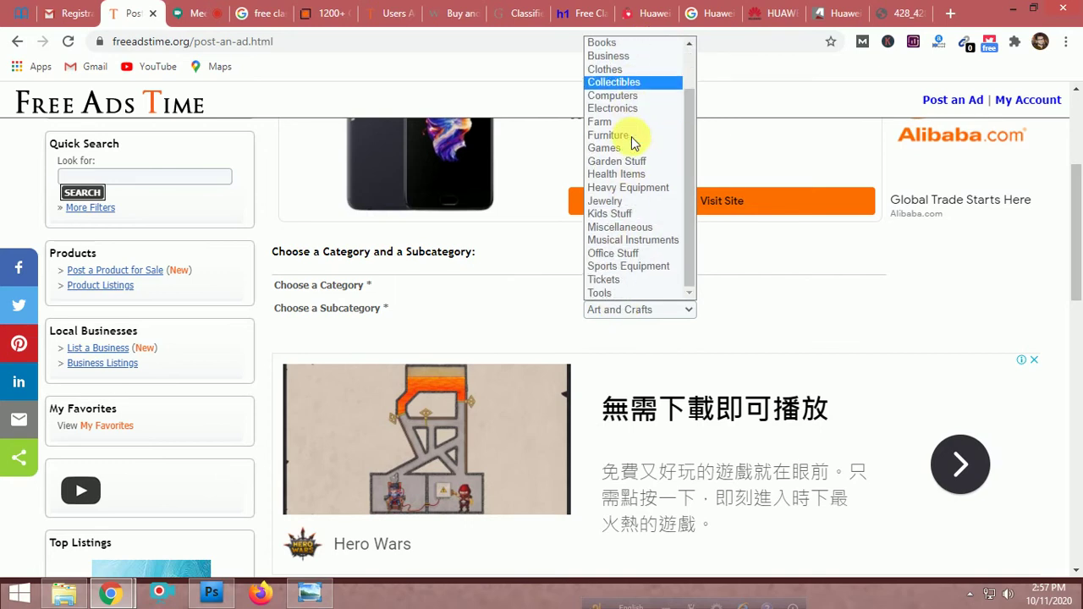
pyautogui.click(795, 357)
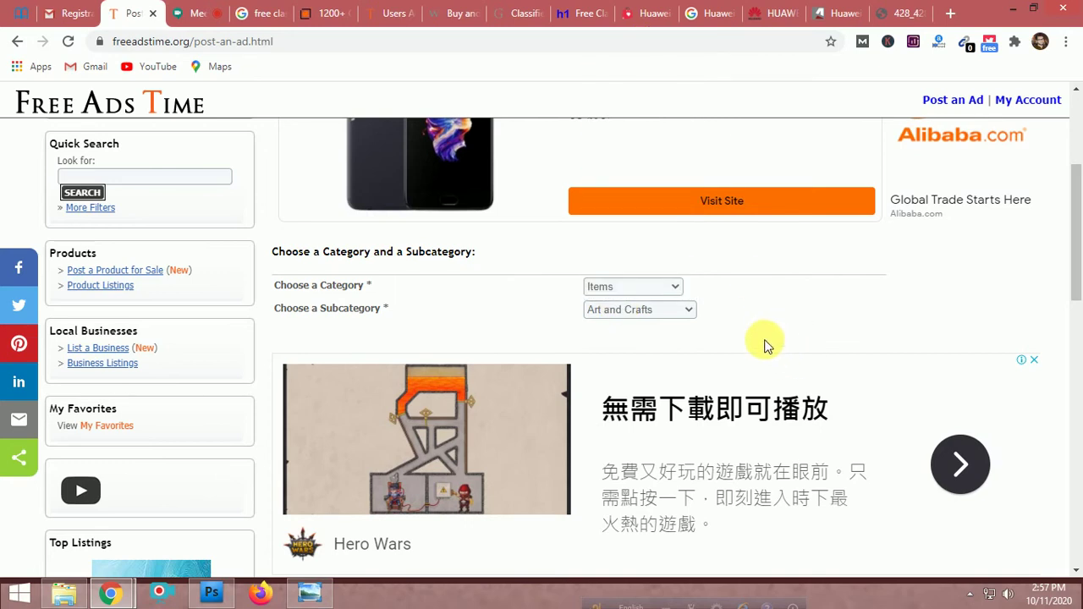
pyautogui.click(641, 311)
pyautogui.scroll(-2, 645, 239)
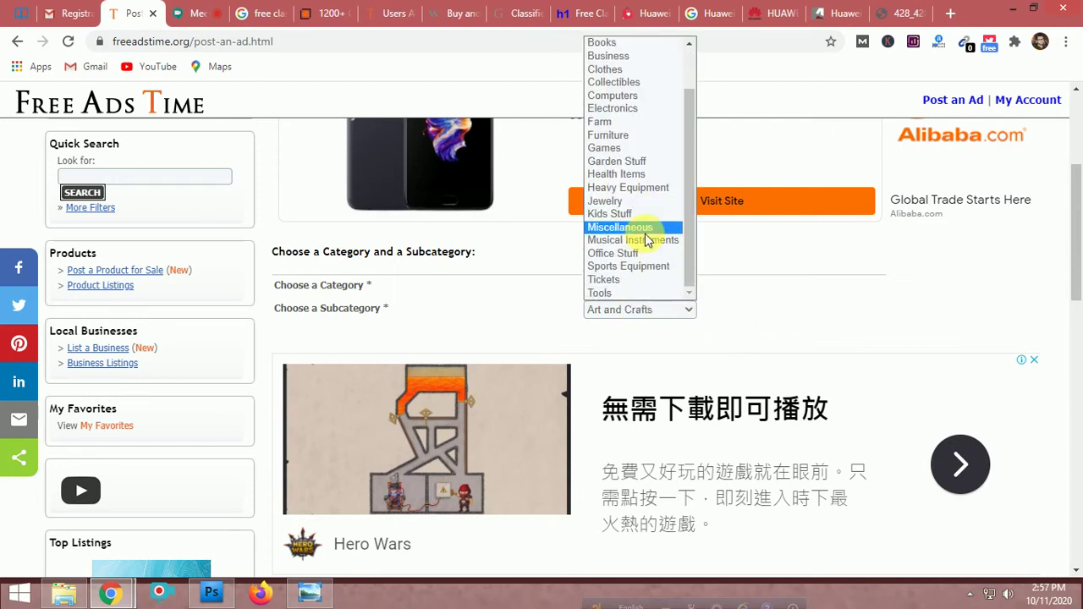
pyautogui.scroll(2, 648, 182)
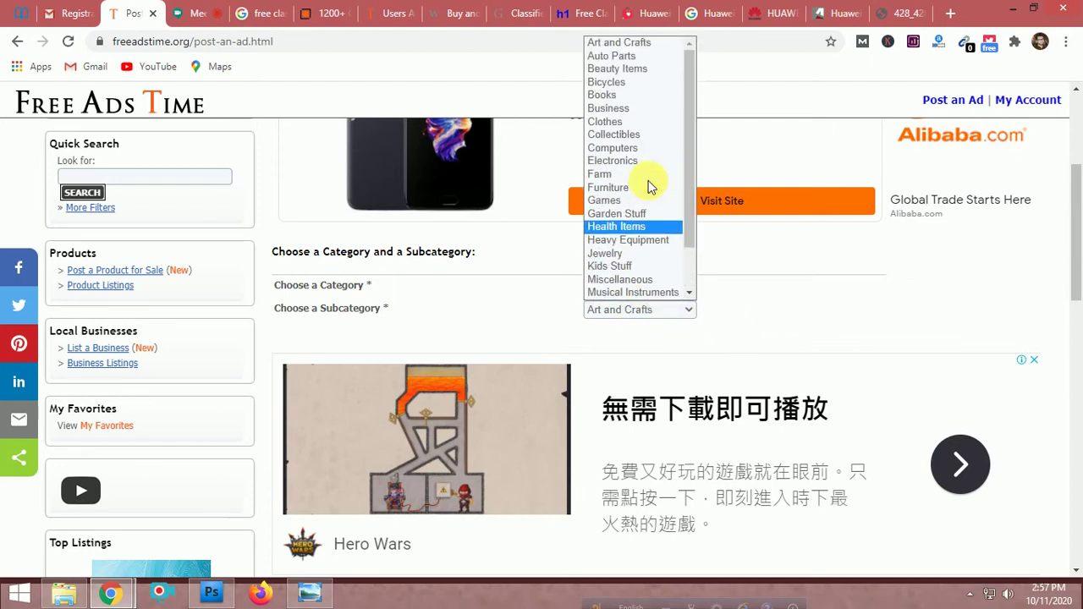
pyautogui.click(790, 324)
# Settle on Items as the category and Electronics as the subcategory
pyautogui.click(641, 288)
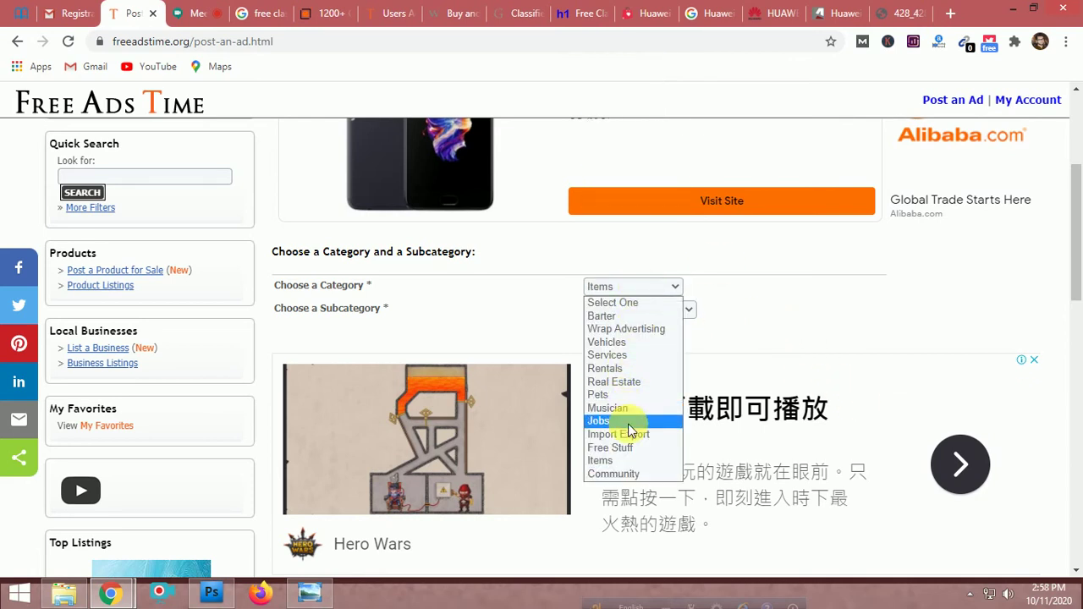
pyautogui.click(628, 355)
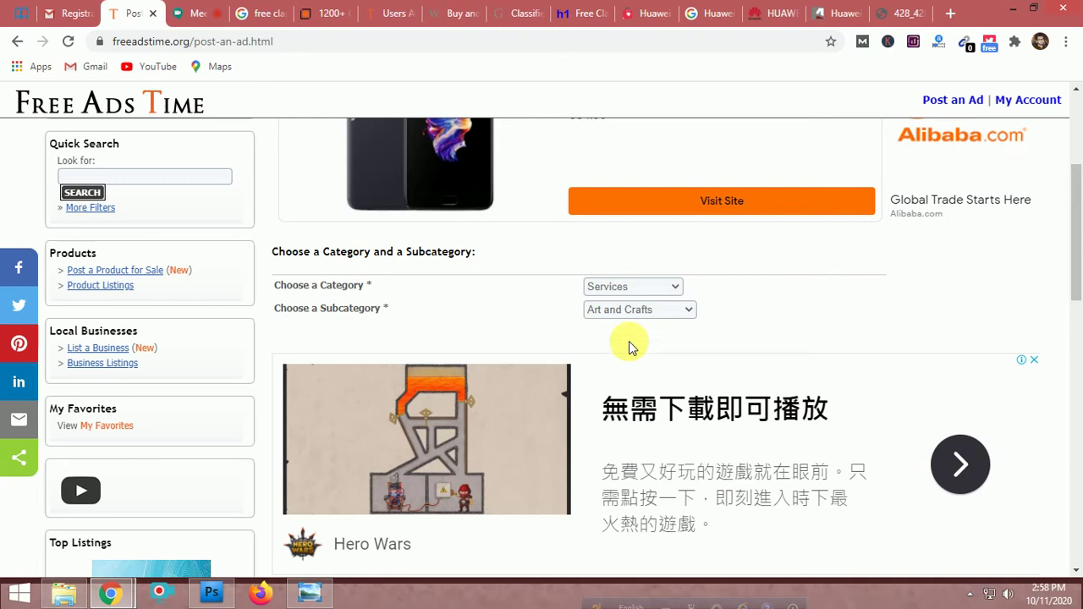
pyautogui.click(649, 291)
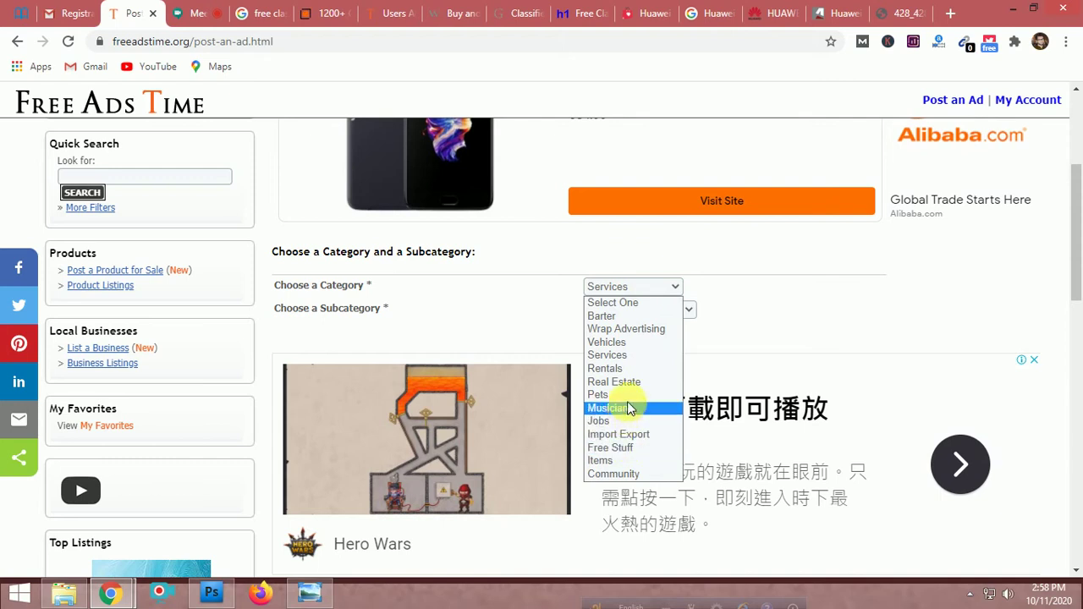
pyautogui.click(624, 461)
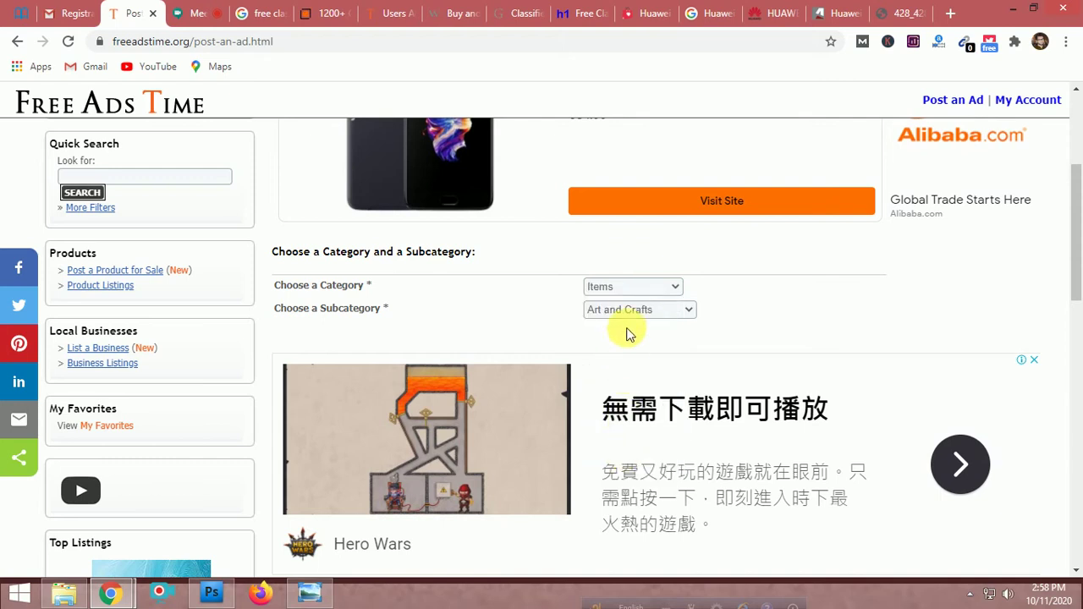
pyautogui.click(626, 310)
pyautogui.scroll(-1, 639, 228)
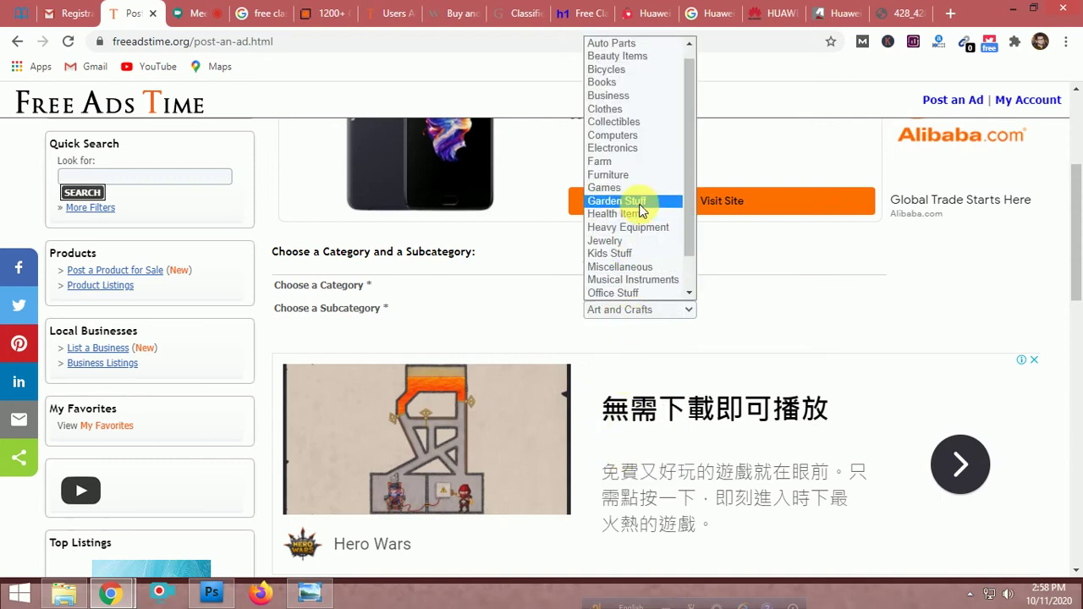
pyautogui.scroll(-3, 641, 132)
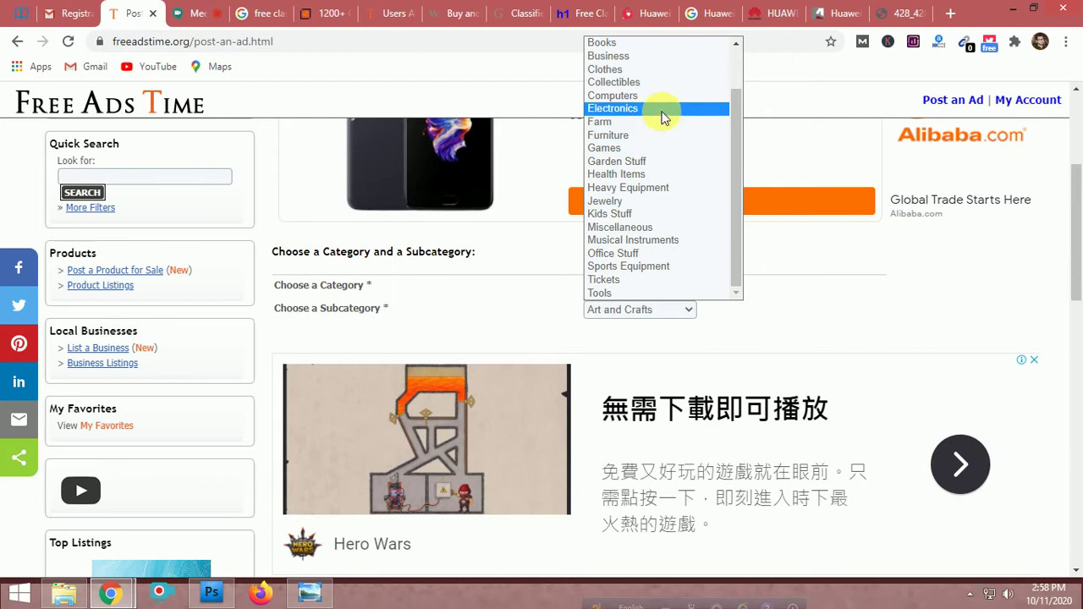
pyautogui.scroll(2, 675, 178)
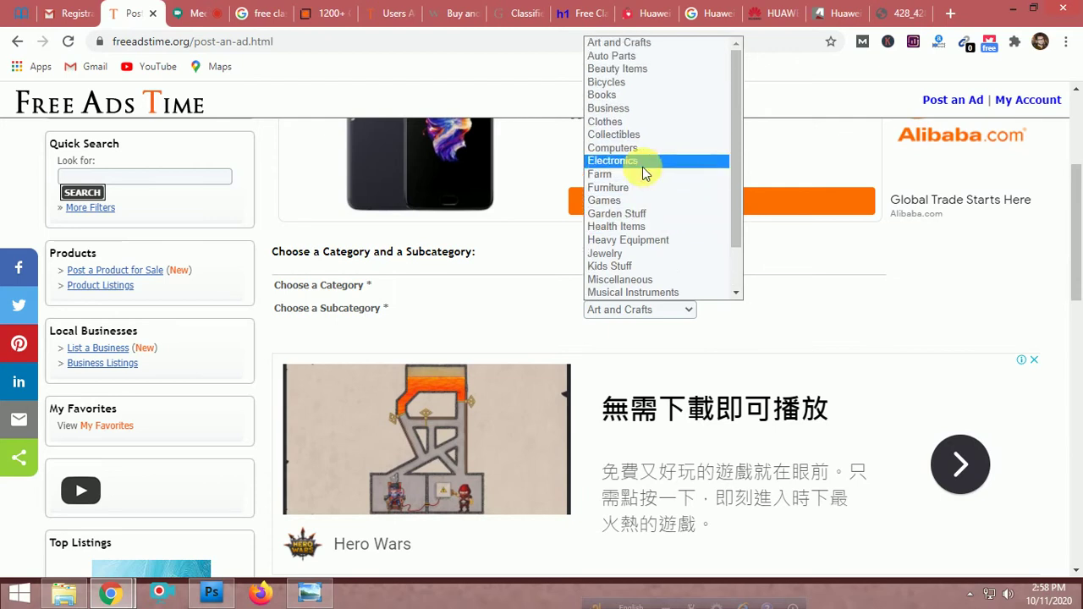
pyautogui.click(642, 167)
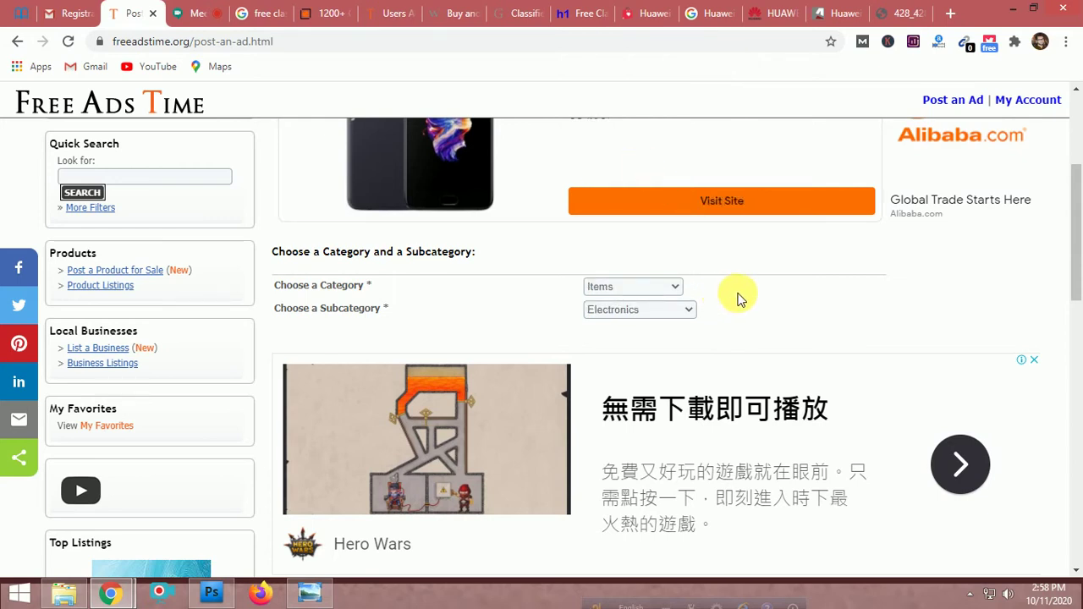
pyautogui.scroll(-7, 737, 295)
pyautogui.scroll(8, 737, 295)
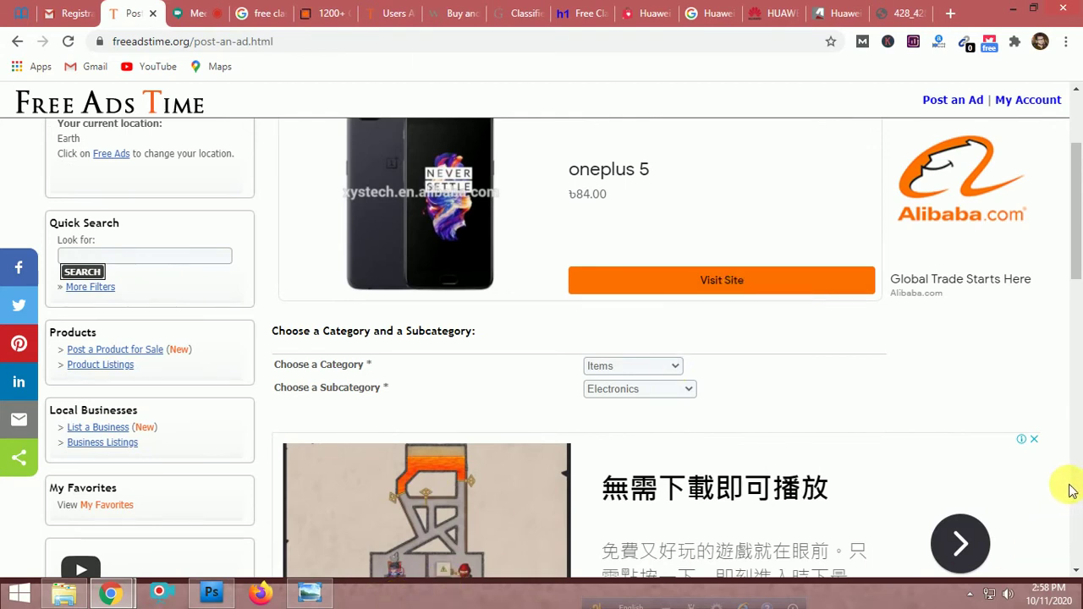
pyautogui.scroll(2, 1065, 482)
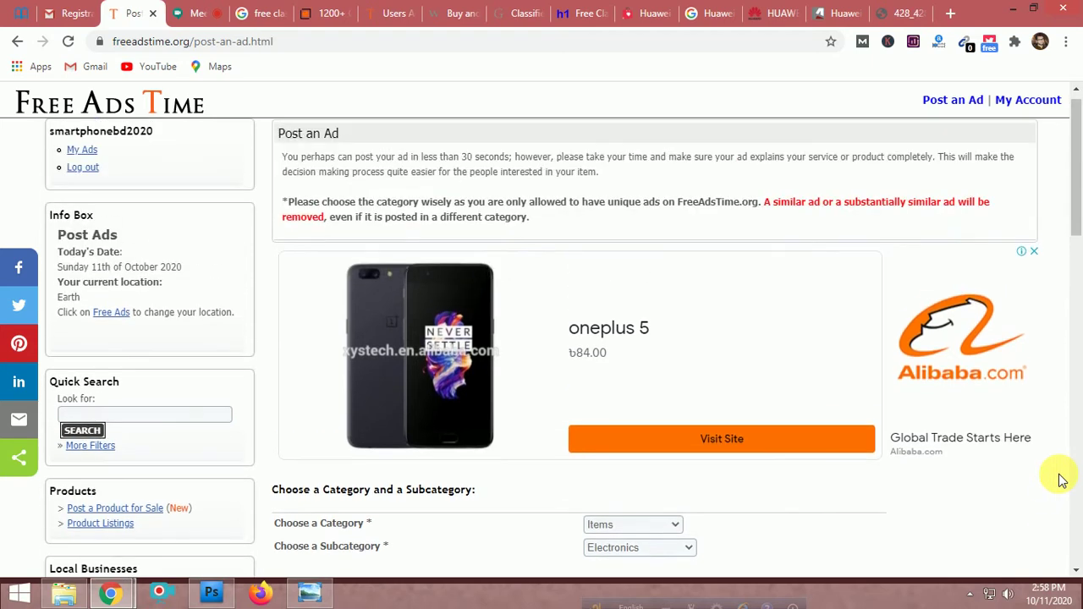
pyautogui.scroll(-7, 1062, 480)
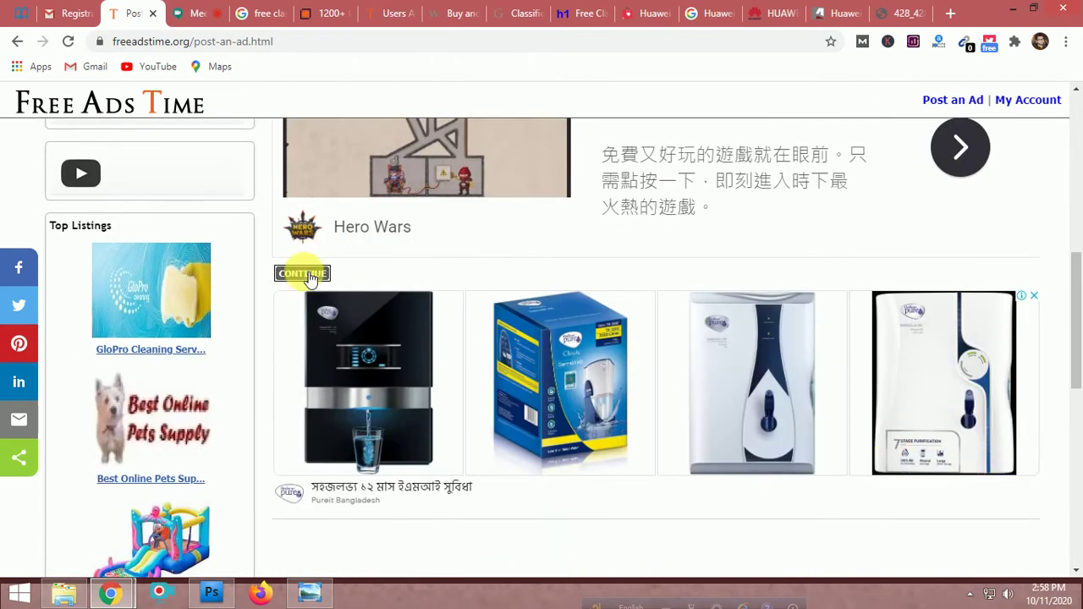
pyautogui.scroll(2, 600, 295)
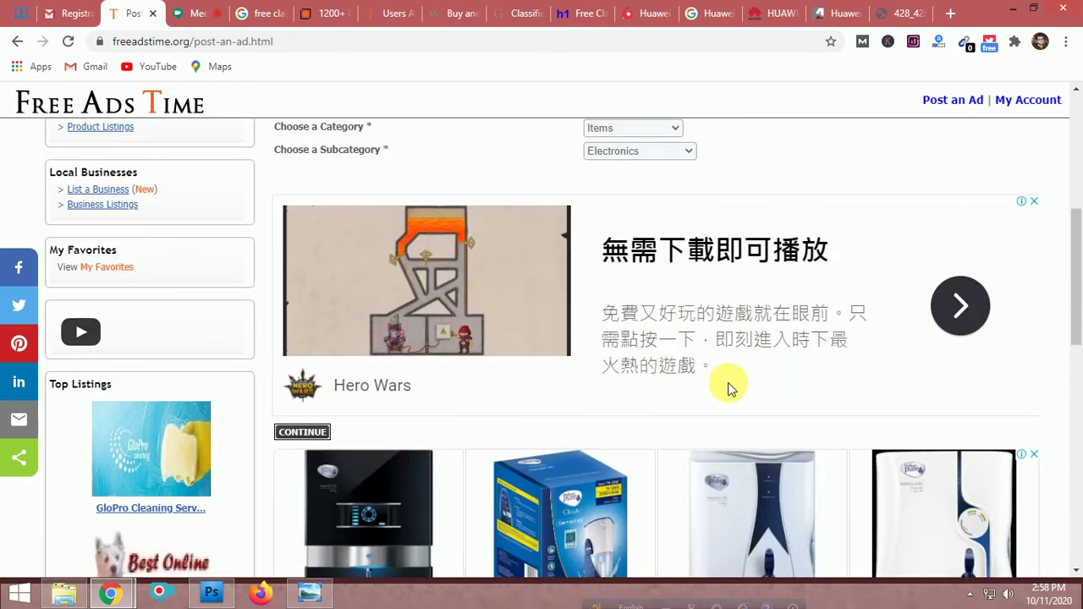
pyautogui.scroll(2, 812, 372)
pyautogui.scroll(-2, 508, 398)
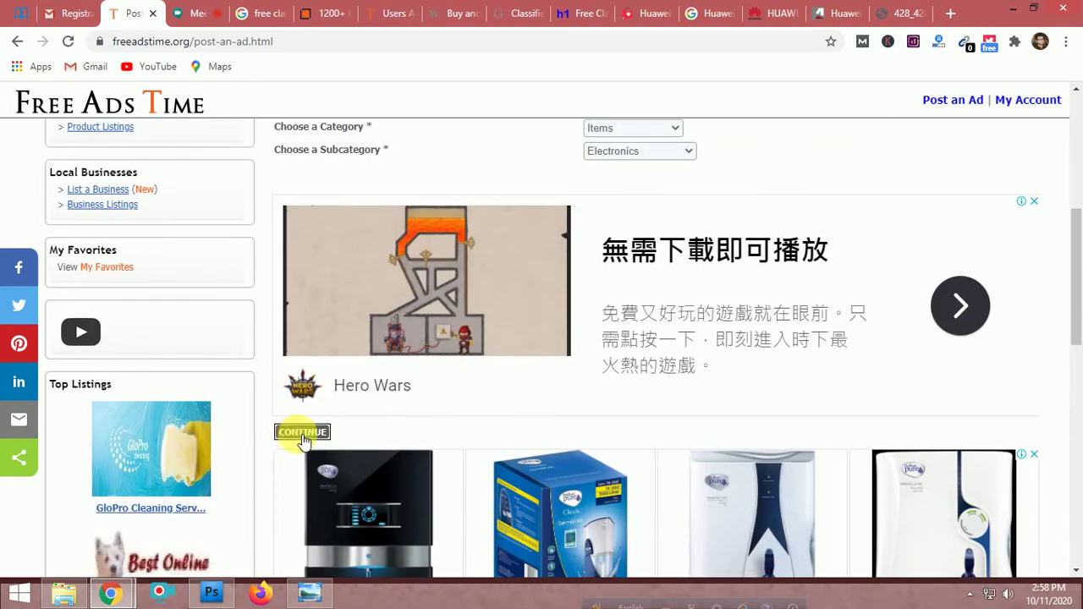
# Move to the location step and set the country to Bangladesh with All Provinces
pyautogui.click(302, 432)
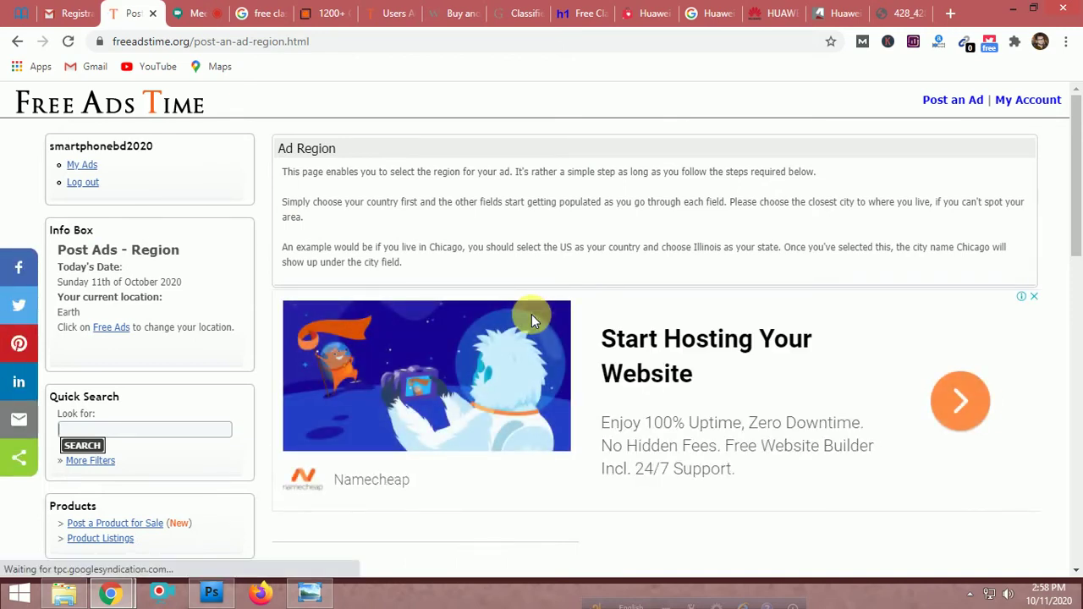
pyautogui.scroll(-4, 532, 314)
pyautogui.scroll(-3, 531, 314)
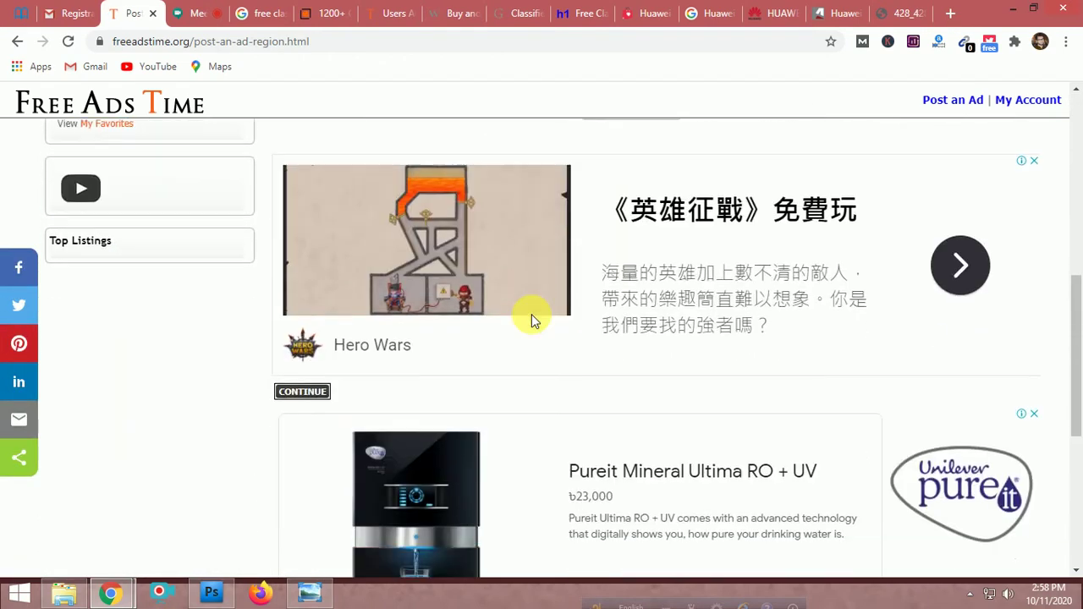
pyautogui.scroll(3, 531, 314)
pyautogui.click(642, 302)
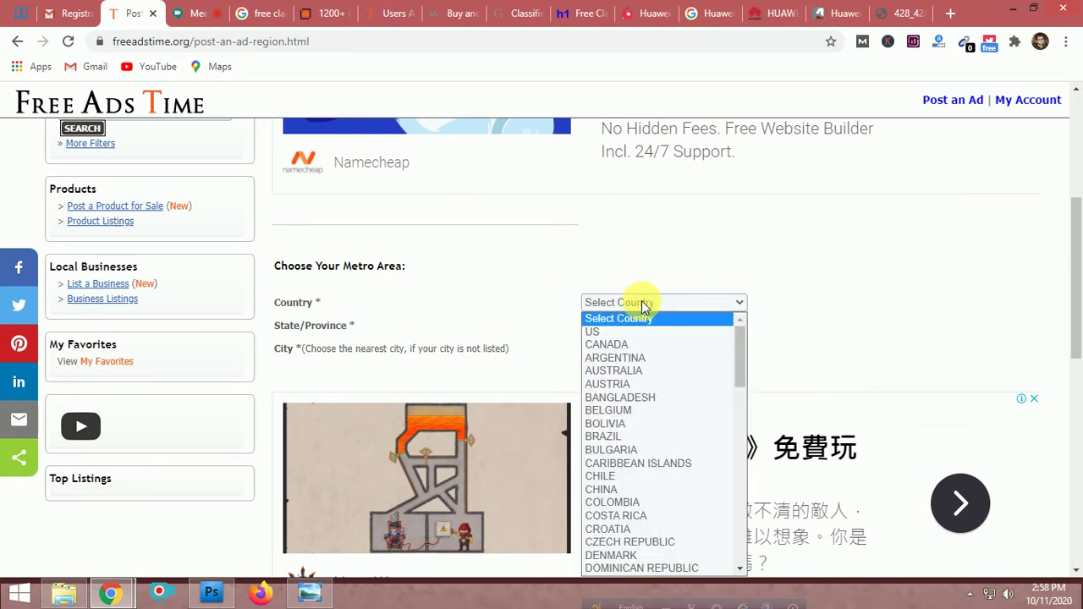
pyautogui.click(643, 398)
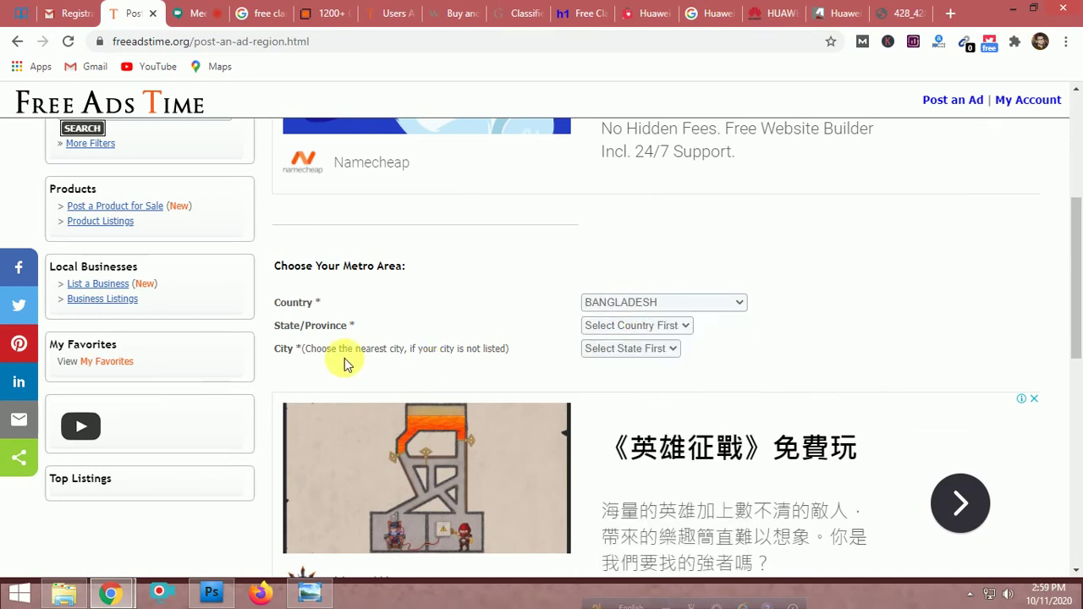
pyautogui.click(637, 325)
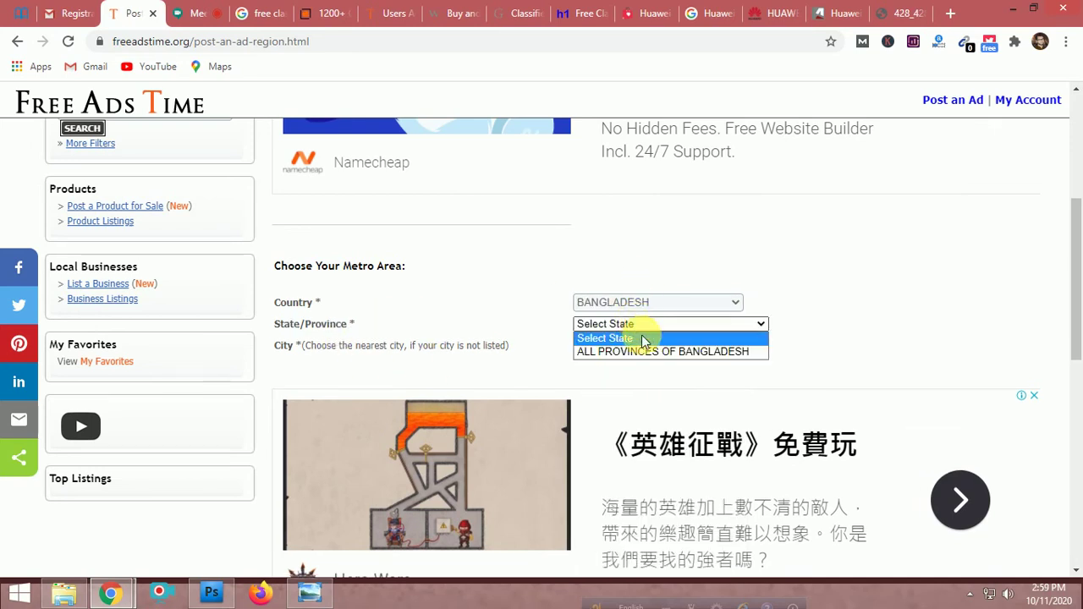
pyautogui.click(650, 353)
# Choose DHAKA as the city and continue to Post an Ad Step 3
pyautogui.click(639, 345)
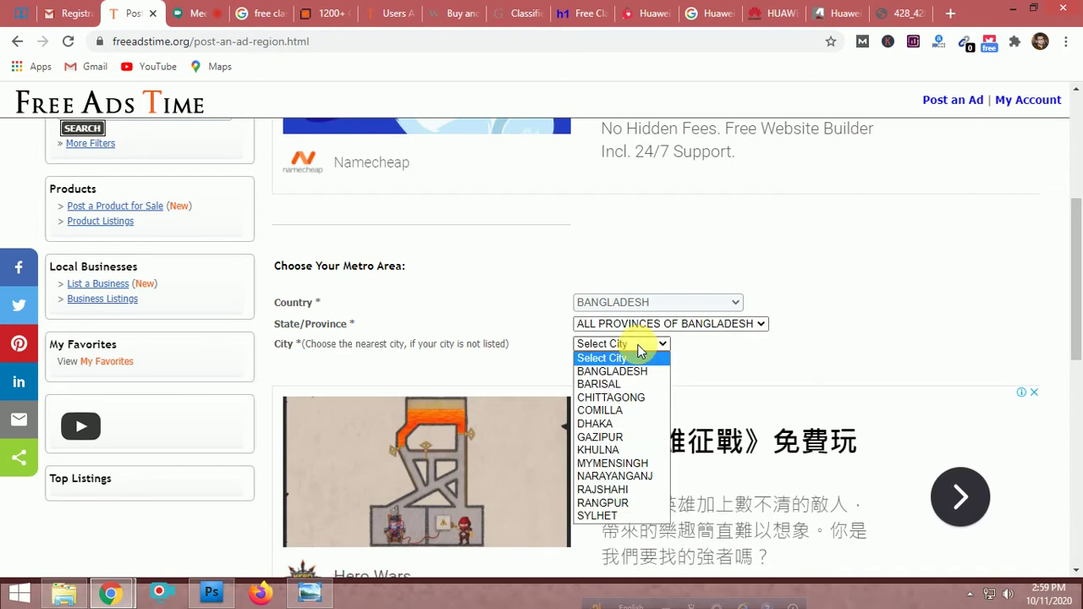
pyautogui.click(631, 424)
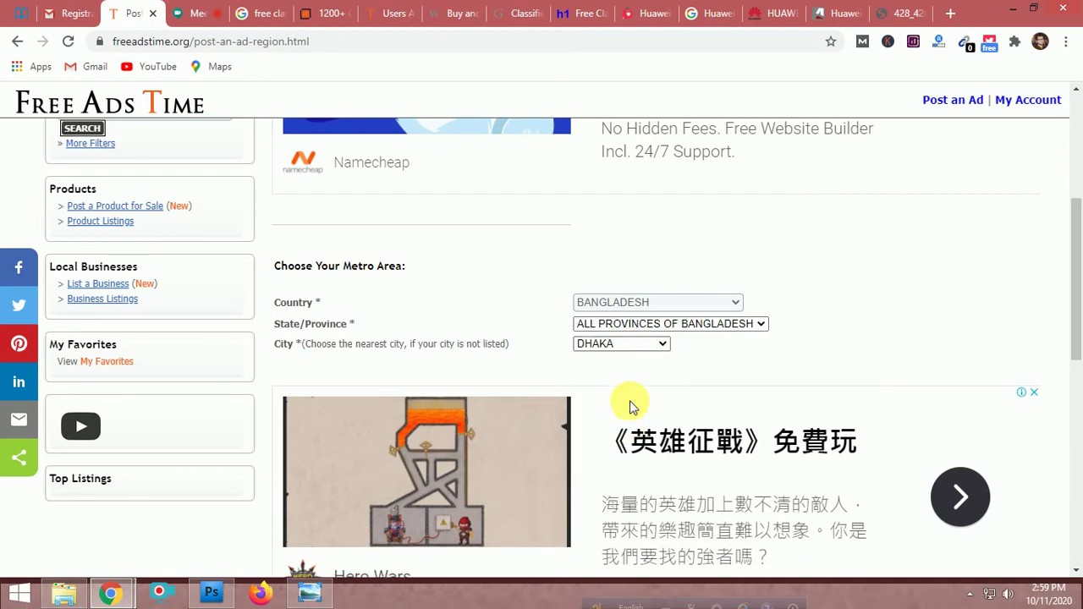
pyautogui.click(629, 345)
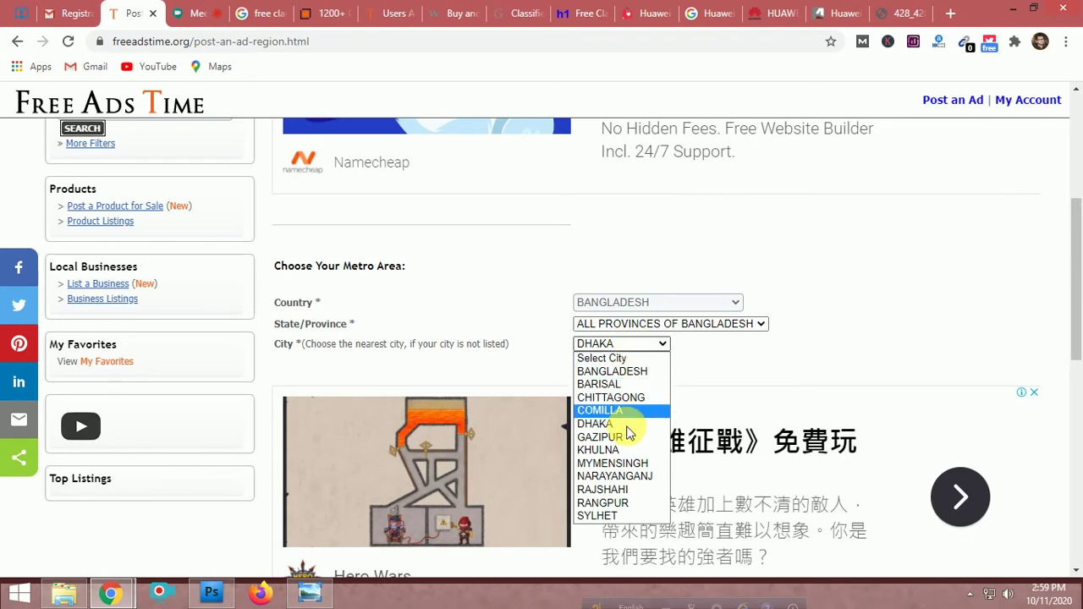
pyautogui.click(725, 368)
pyautogui.scroll(-1, 729, 370)
pyautogui.scroll(-2, 729, 370)
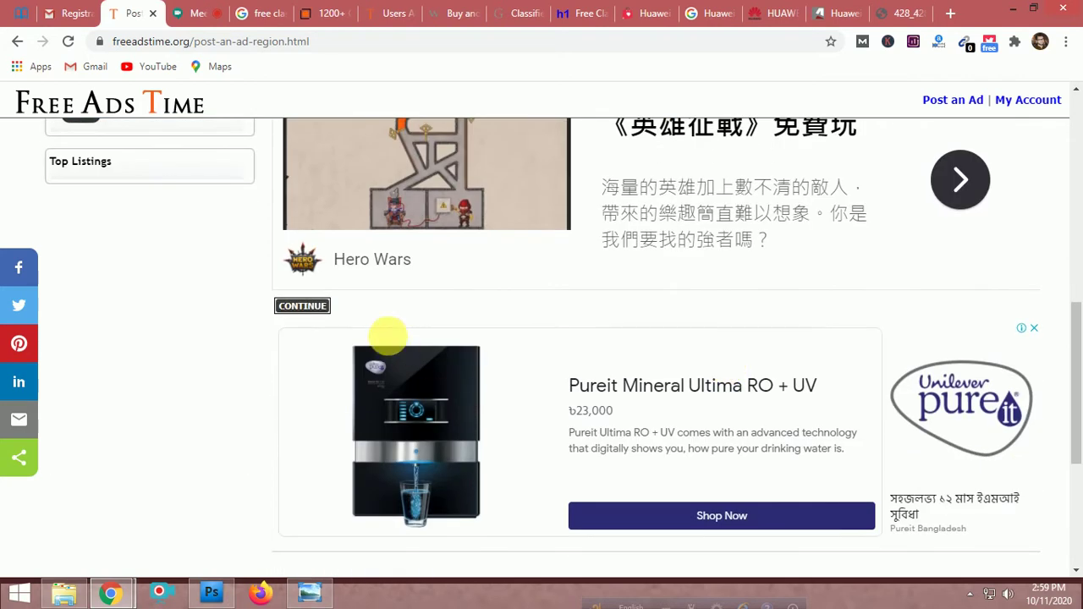
pyautogui.click(303, 302)
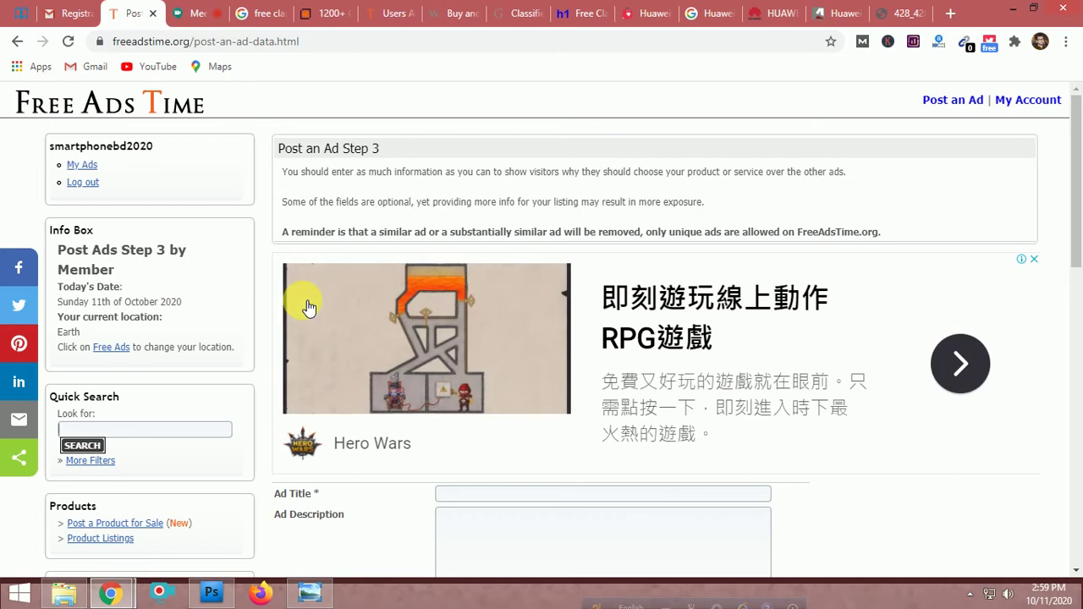
# Look over the blank Ad Title and Ad Description fields on the Step 3 form
pyautogui.scroll(-5, 648, 339)
pyautogui.scroll(-5, 604, 362)
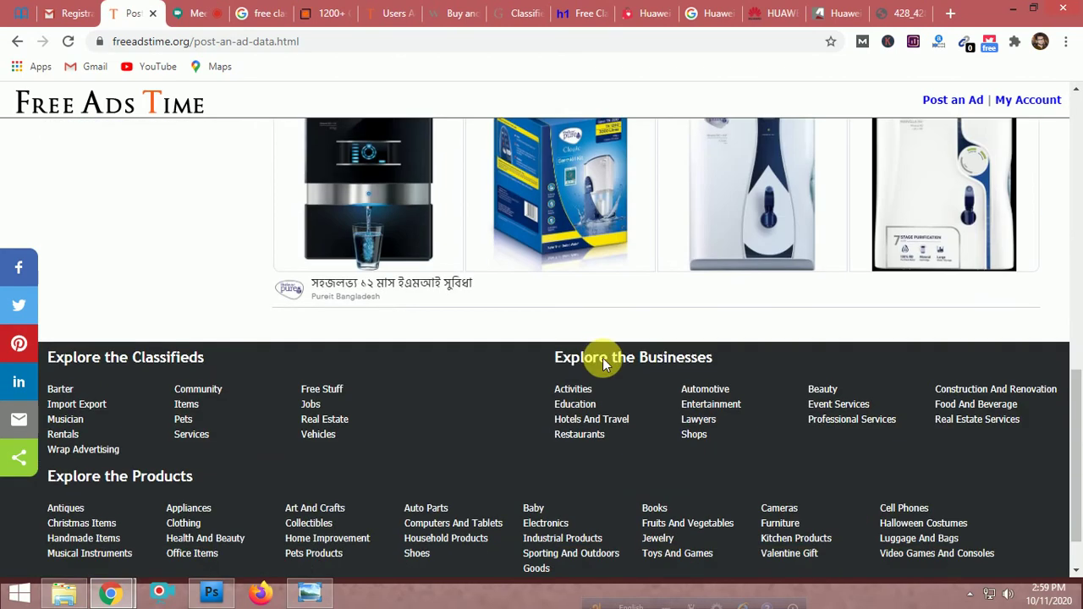
pyautogui.scroll(10, 601, 358)
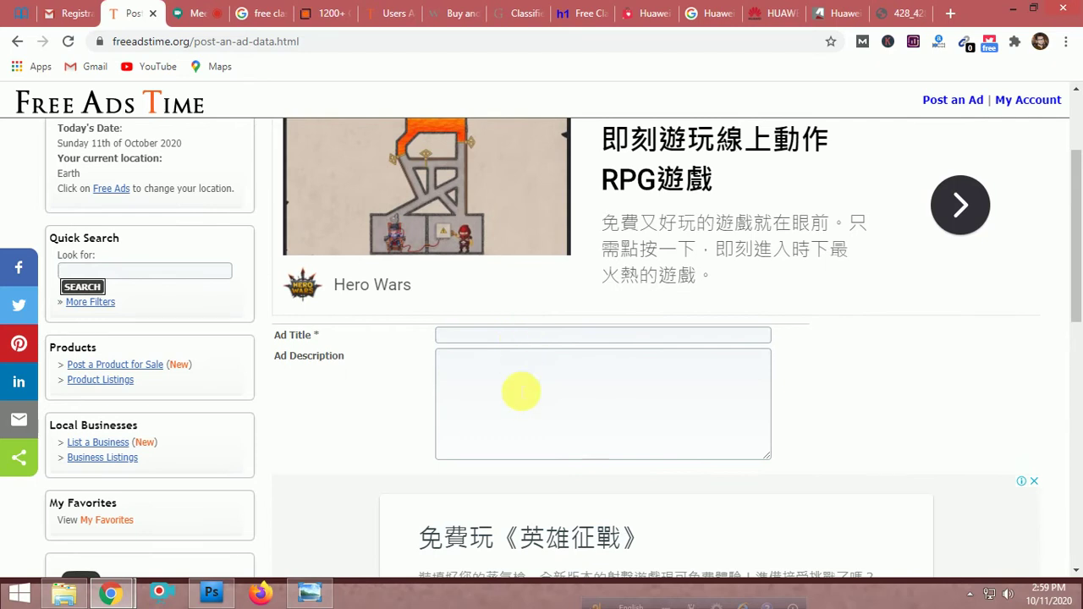
pyautogui.click(519, 389)
pyautogui.scroll(-3, 519, 389)
pyautogui.scroll(3, 520, 391)
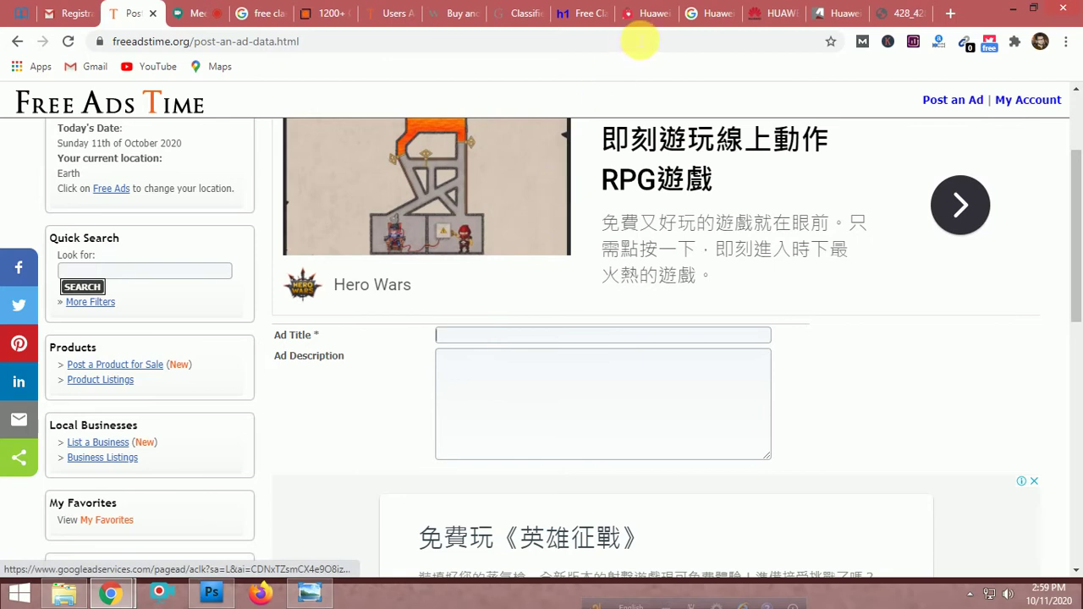
# Close the official Huawei, GSMArena specifications and phone image tabs
pyautogui.click(704, 10)
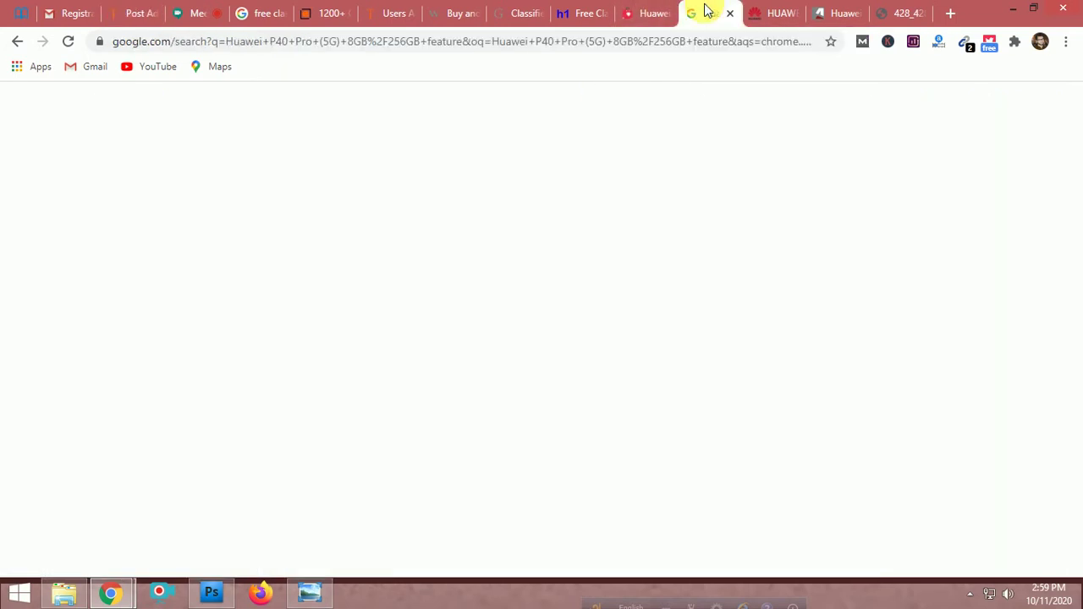
pyautogui.click(766, 15)
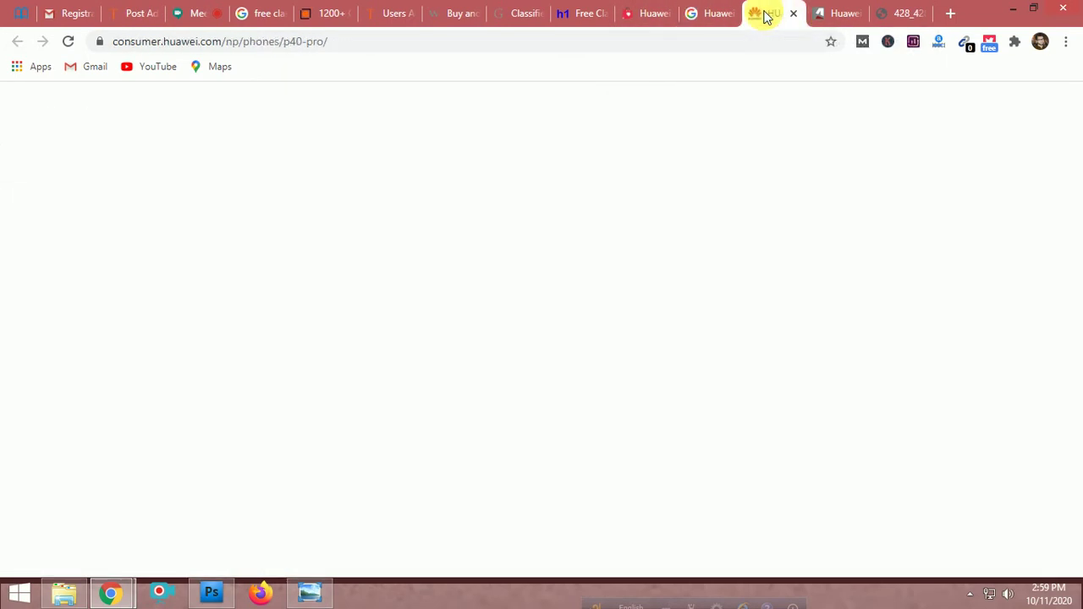
pyautogui.click(792, 13)
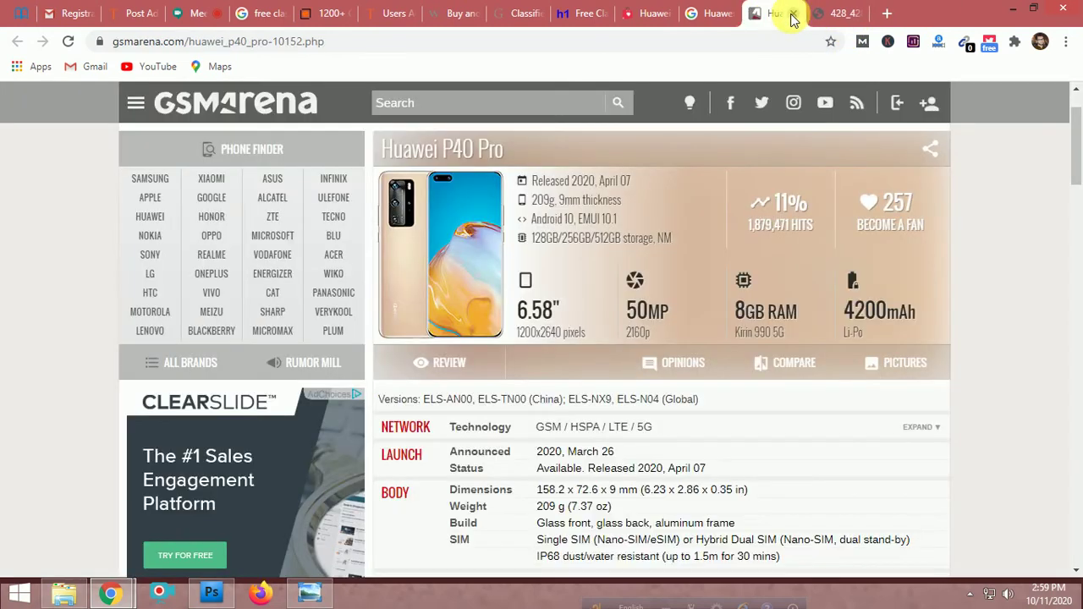
pyautogui.scroll(-4, 895, 381)
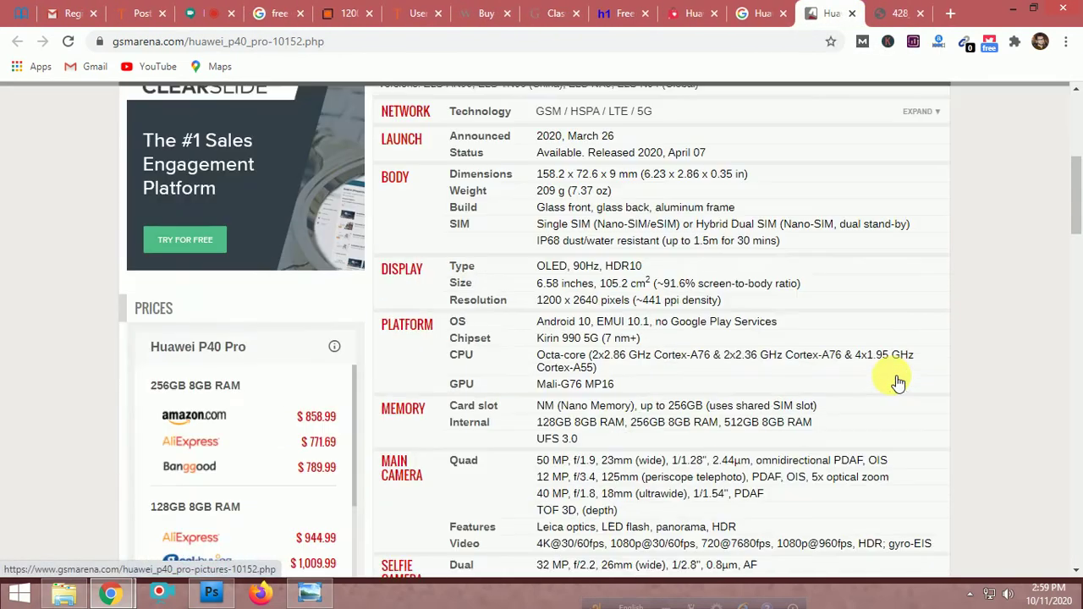
pyautogui.scroll(4, 895, 381)
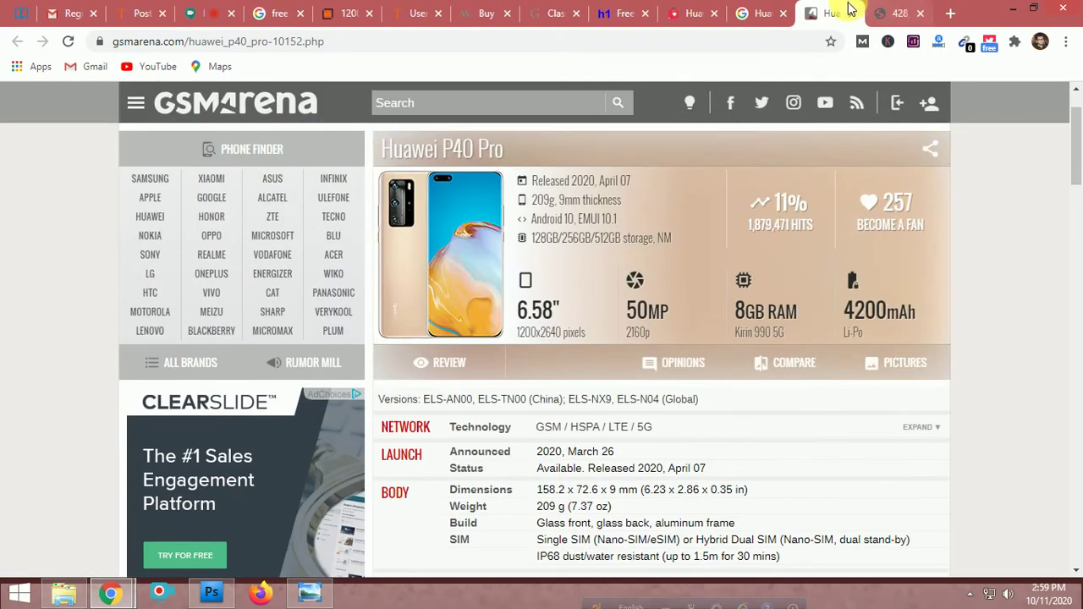
pyautogui.click(852, 13)
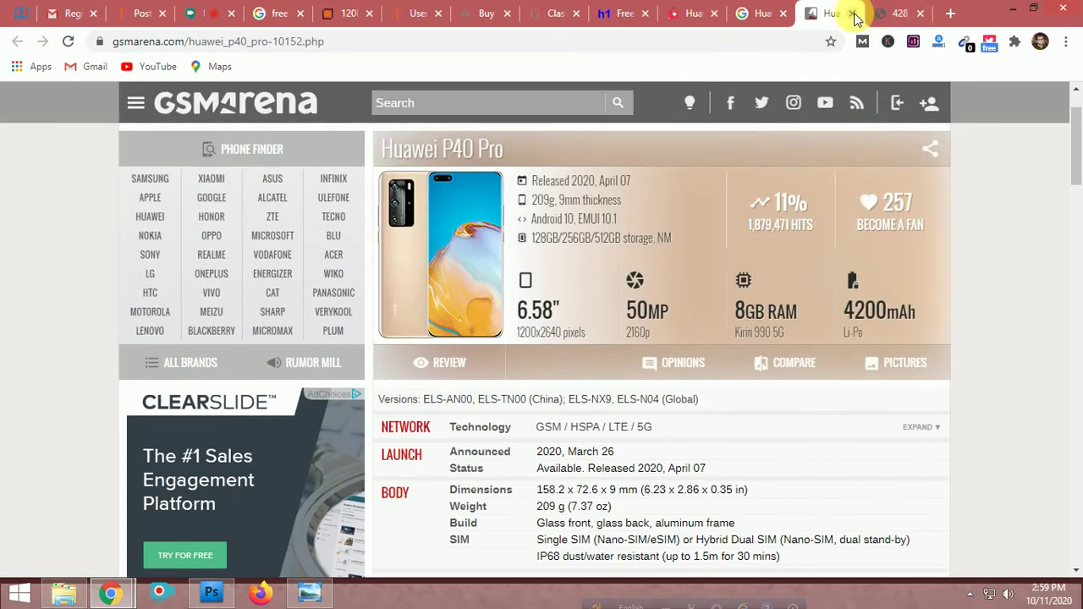
pyautogui.click(853, 14)
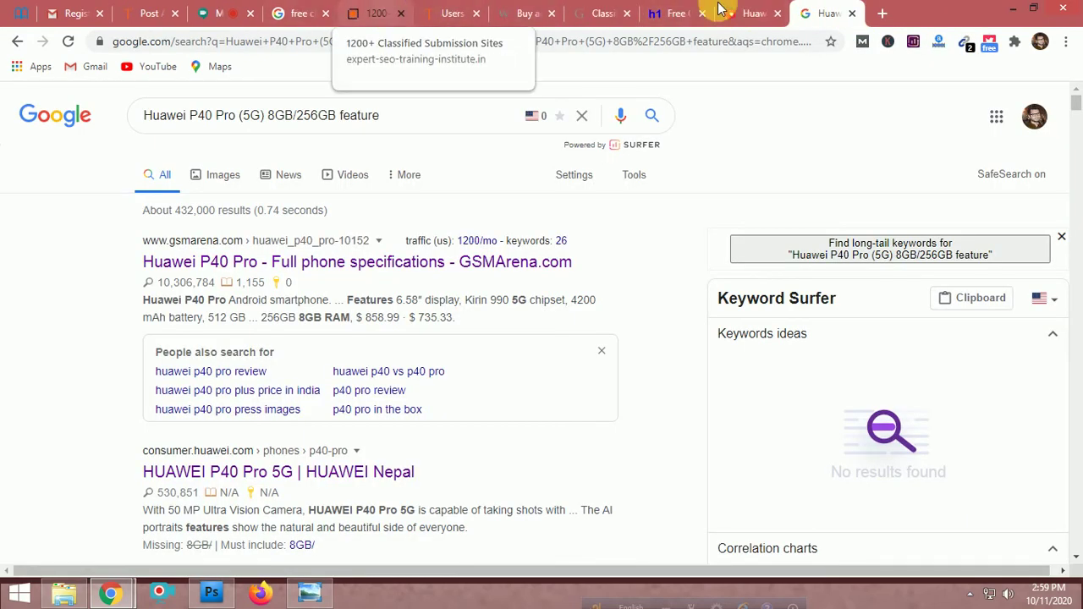
# Bring up the PriyoShop Huawei P40 Pro (5G) 8GB/256GB page and read its specifications
pyautogui.click(738, 13)
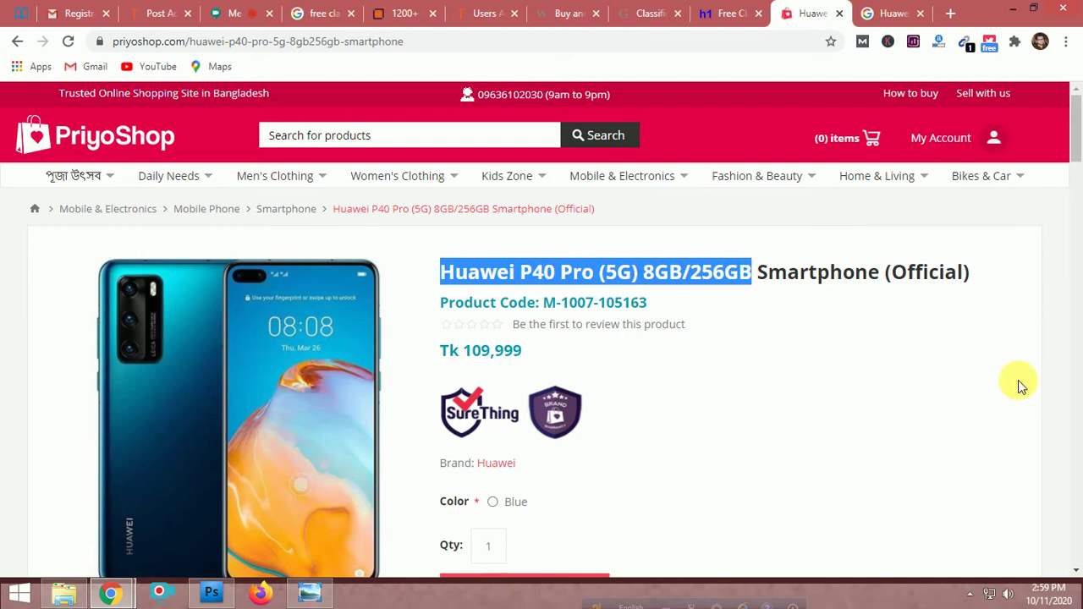
pyautogui.scroll(-7, 1020, 385)
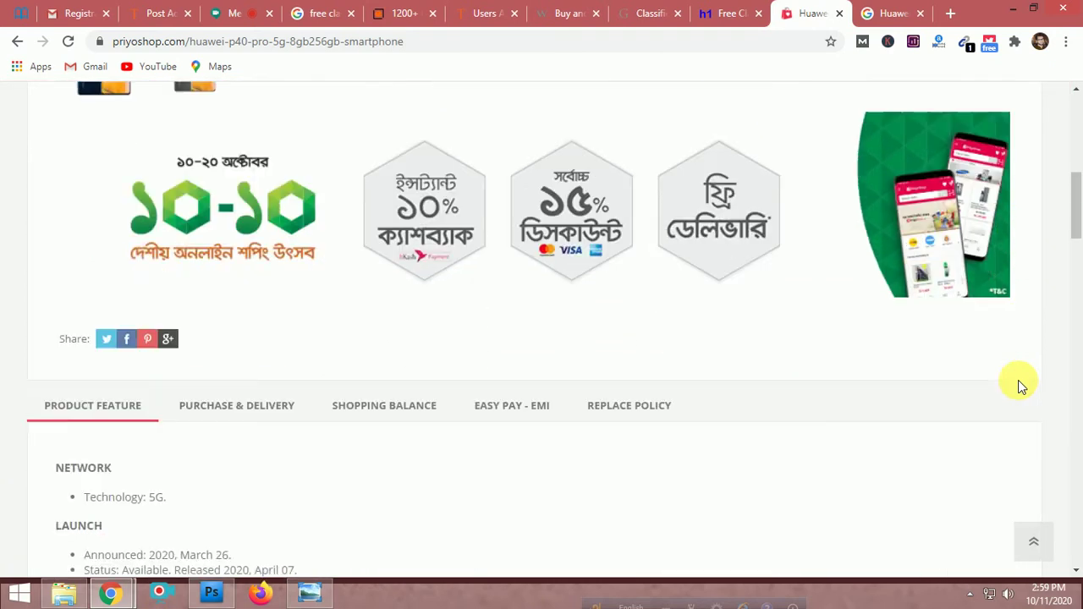
pyautogui.scroll(-10, 1018, 386)
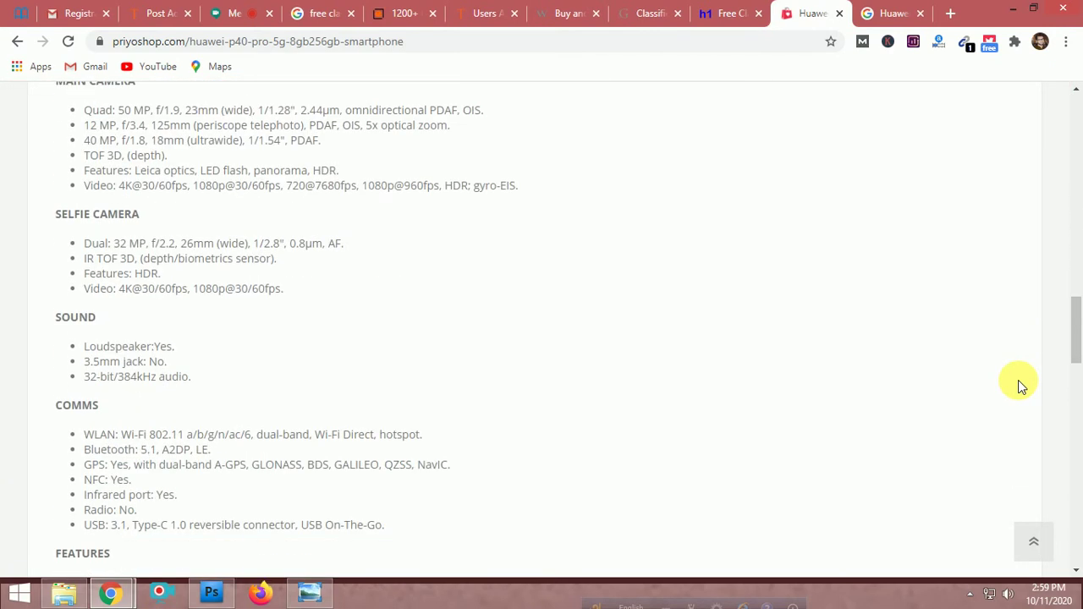
pyautogui.scroll(-3, 1019, 385)
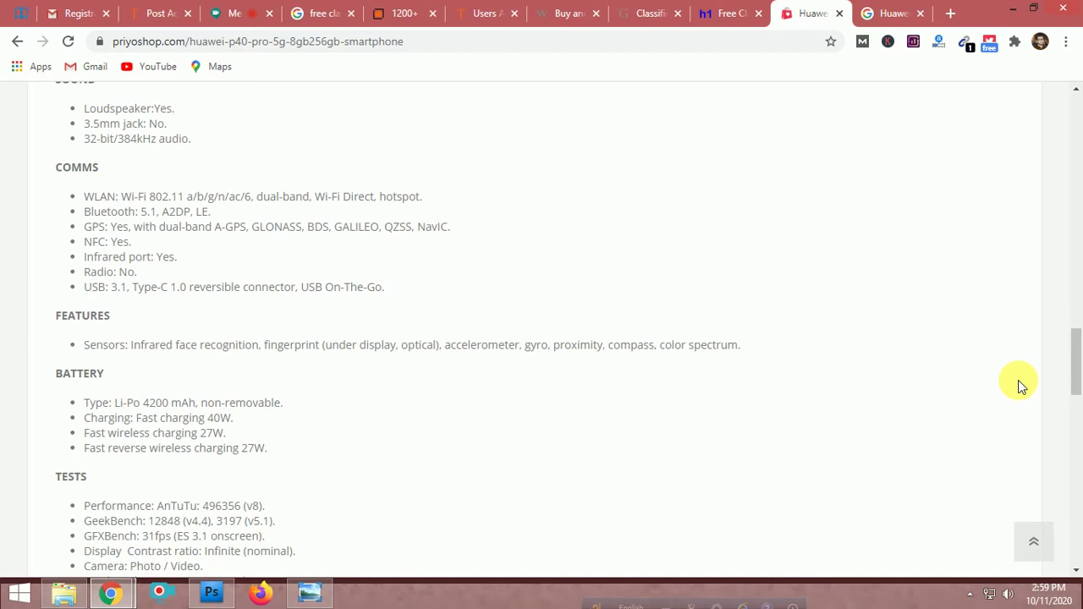
pyautogui.scroll(10, 1019, 385)
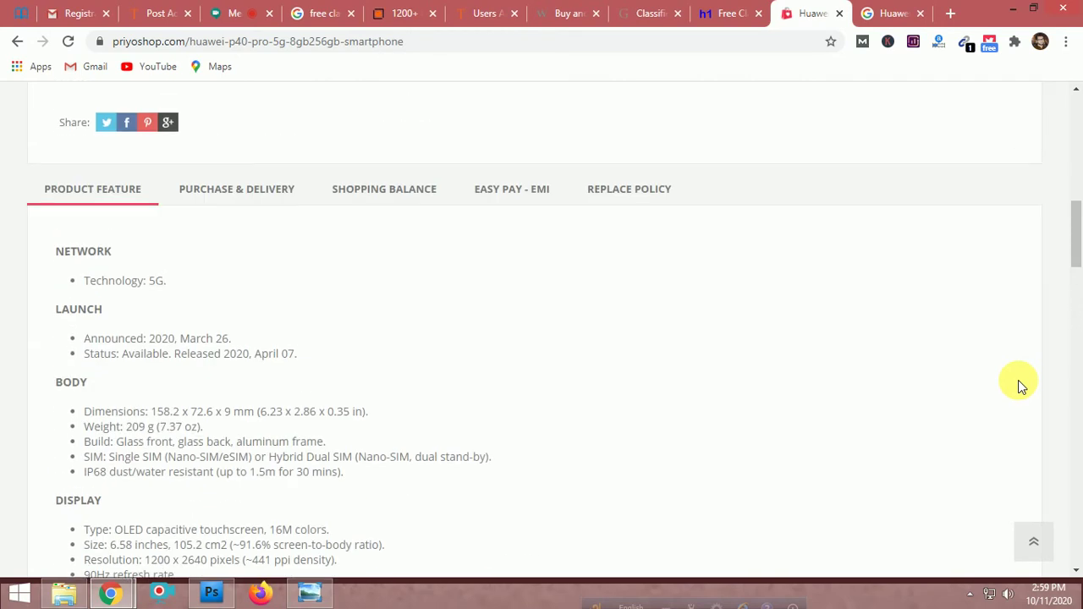
pyautogui.scroll(10, 1019, 385)
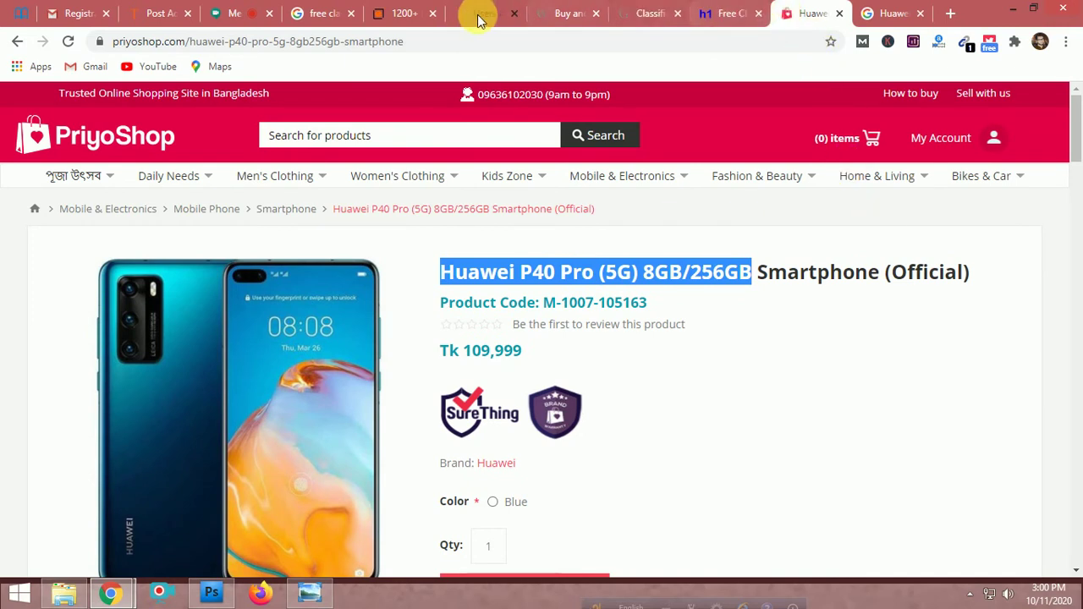
# Paste the product name into Ad Title and prefix it with 'Best Offer'
pyautogui.click(156, 13)
pyautogui.click(515, 335)
pyautogui.write('Huawei P40 Pro (5G) 8GB/256GB')
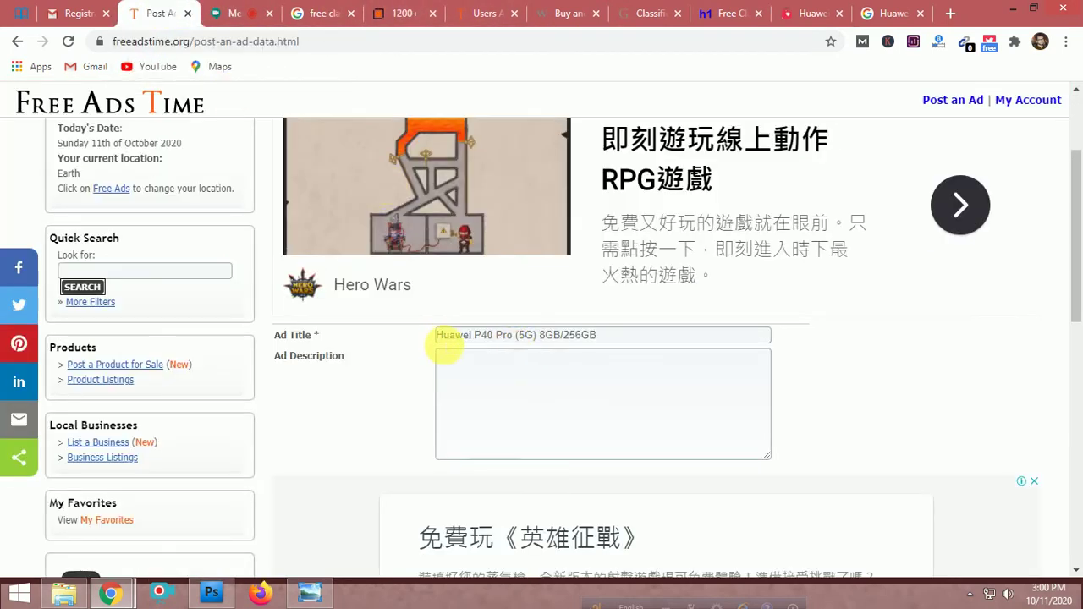
pyautogui.click(437, 335)
pyautogui.write('Best ')
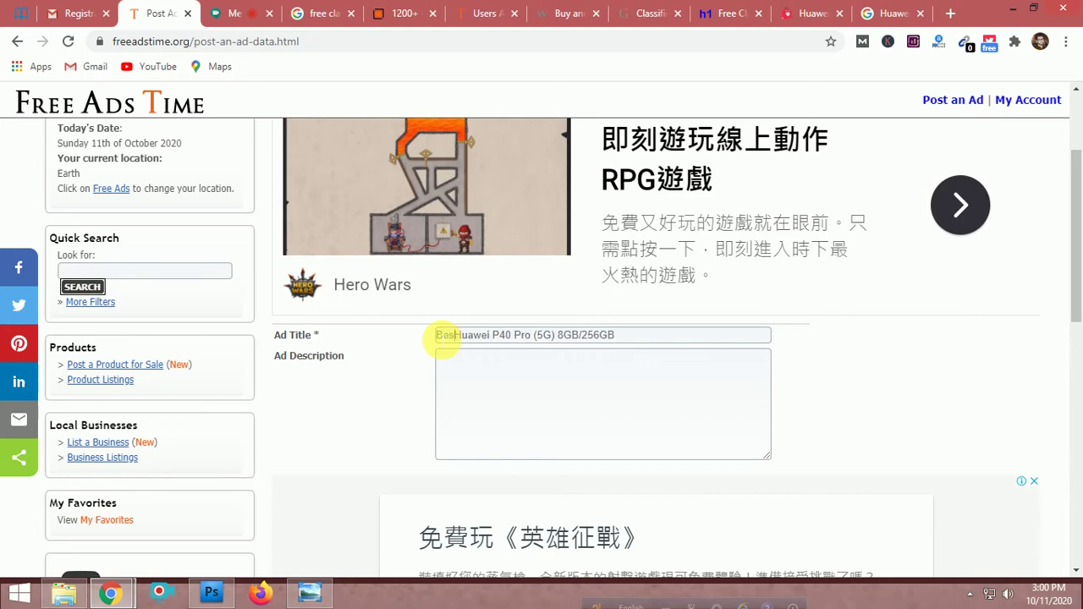
pyautogui.write('Offer')
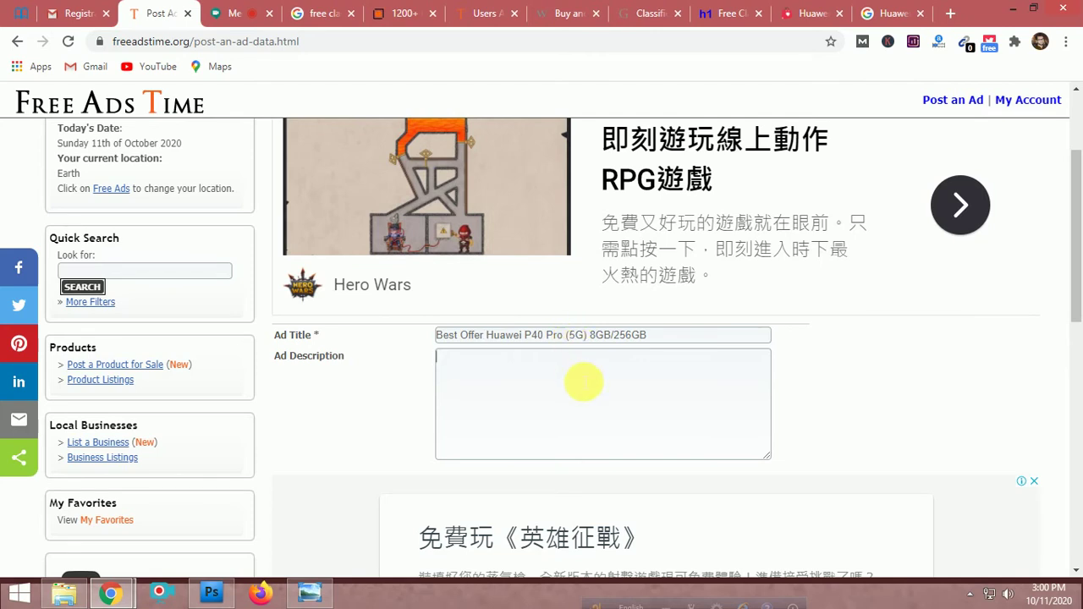
# Append 'Smartphone' to the end of the ad title
pyautogui.click(583, 383)
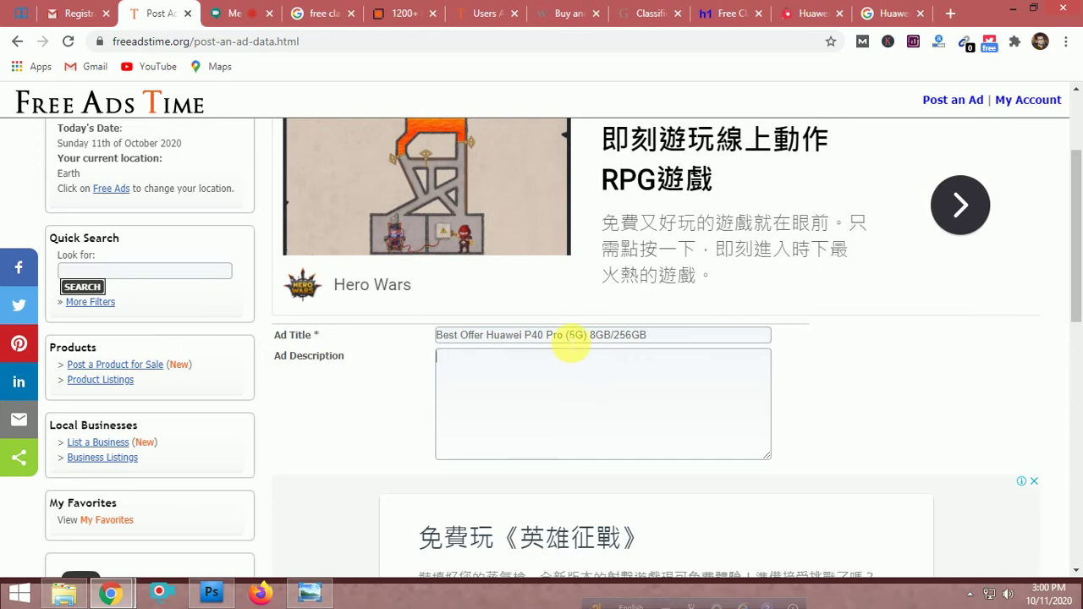
pyautogui.click(569, 337)
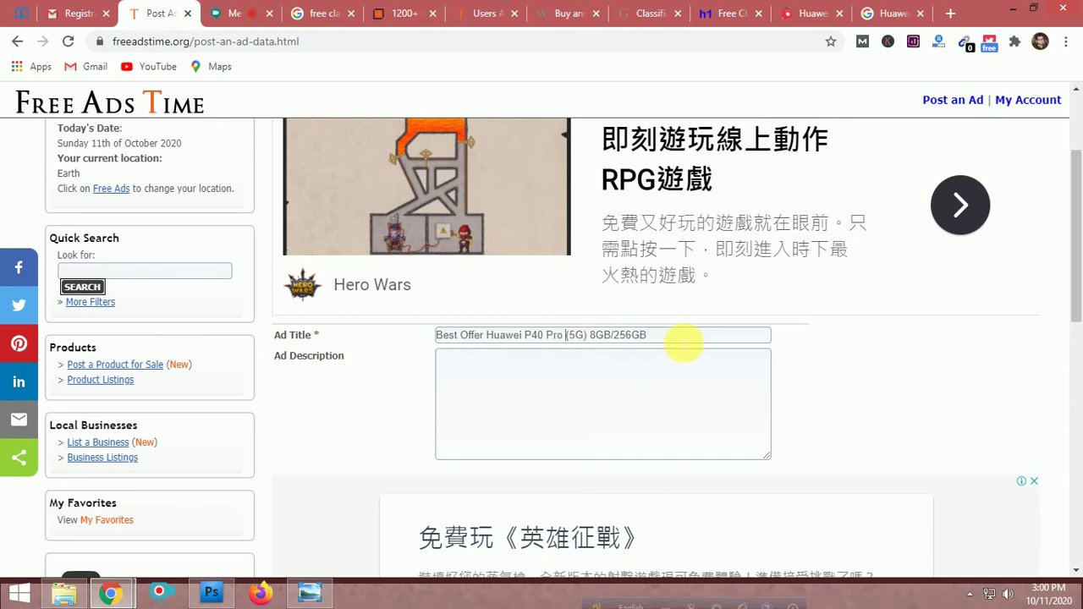
pyautogui.click(684, 343)
pyautogui.write('S')
pyautogui.write('martpho')
pyautogui.write('b')
pyautogui.write('ne')
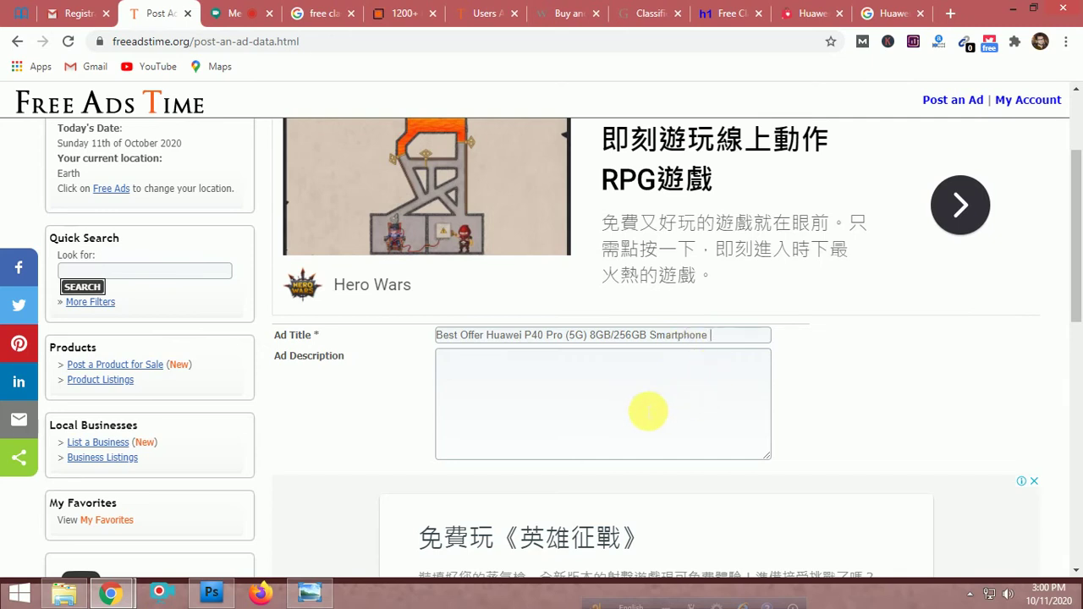
pyautogui.click(885, 8)
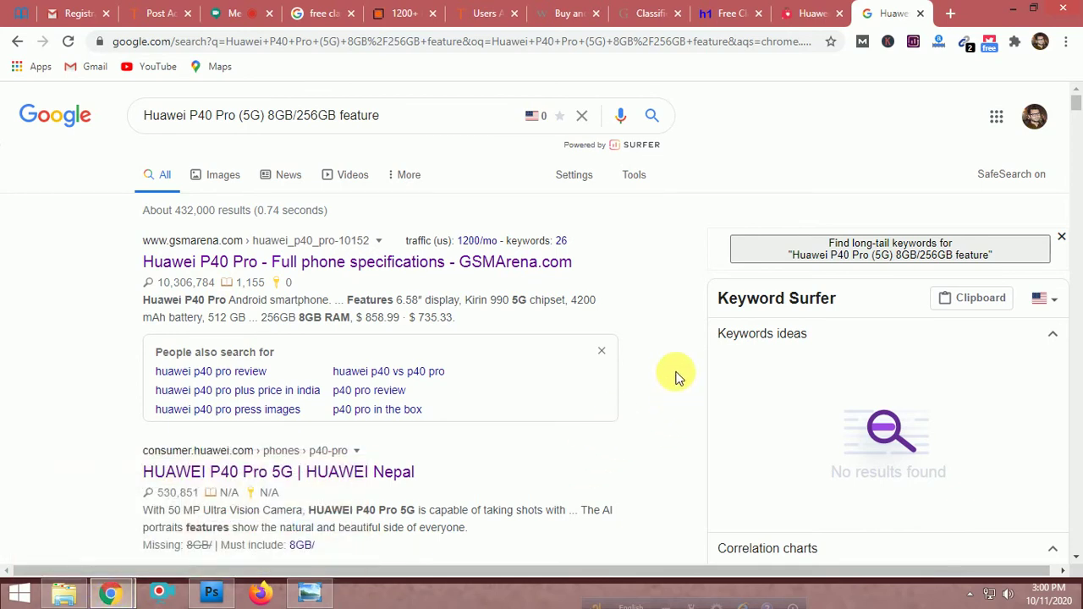
# Copy PriyoShop's P40 Pro description paragraph and paste it into Ad Description
pyautogui.click(400, 10)
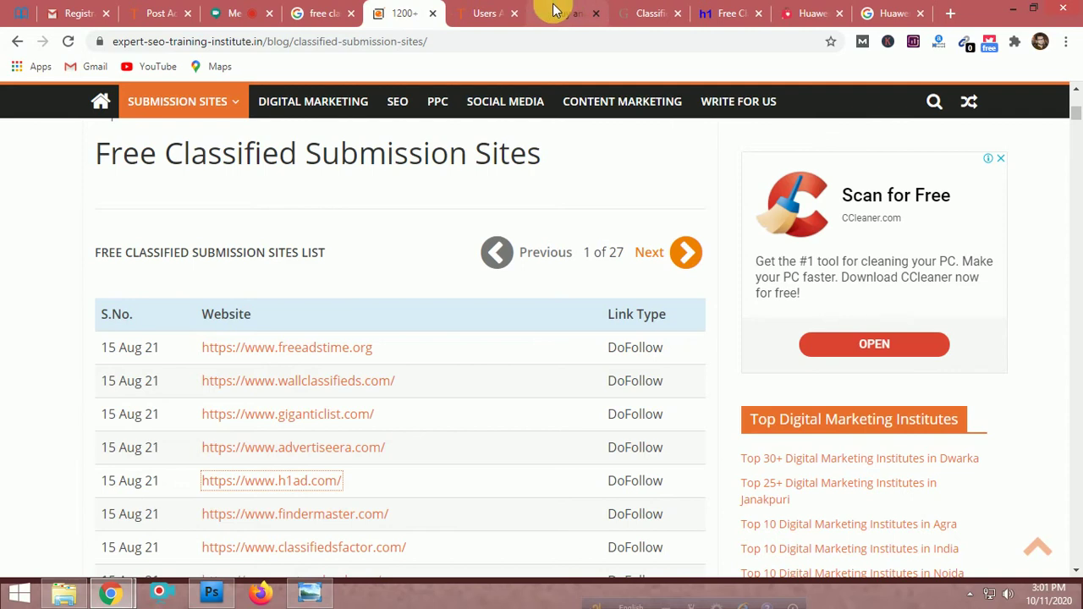
pyautogui.click(808, 13)
pyautogui.scroll(-10, 858, 327)
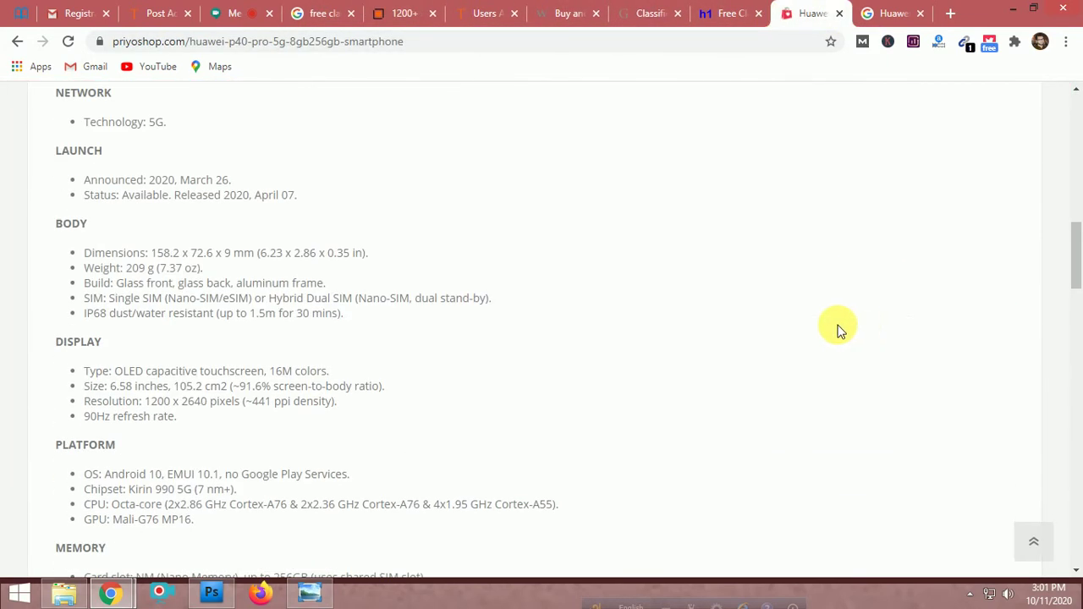
pyautogui.scroll(-15, 838, 330)
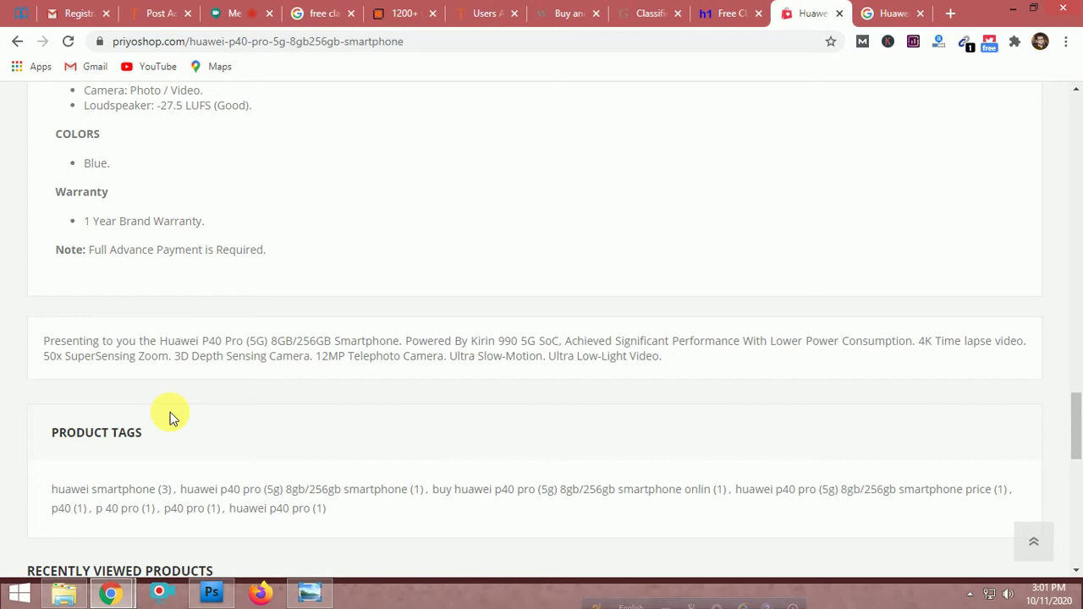
pyautogui.moveTo(664, 363); pyautogui.dragTo(44, 347)
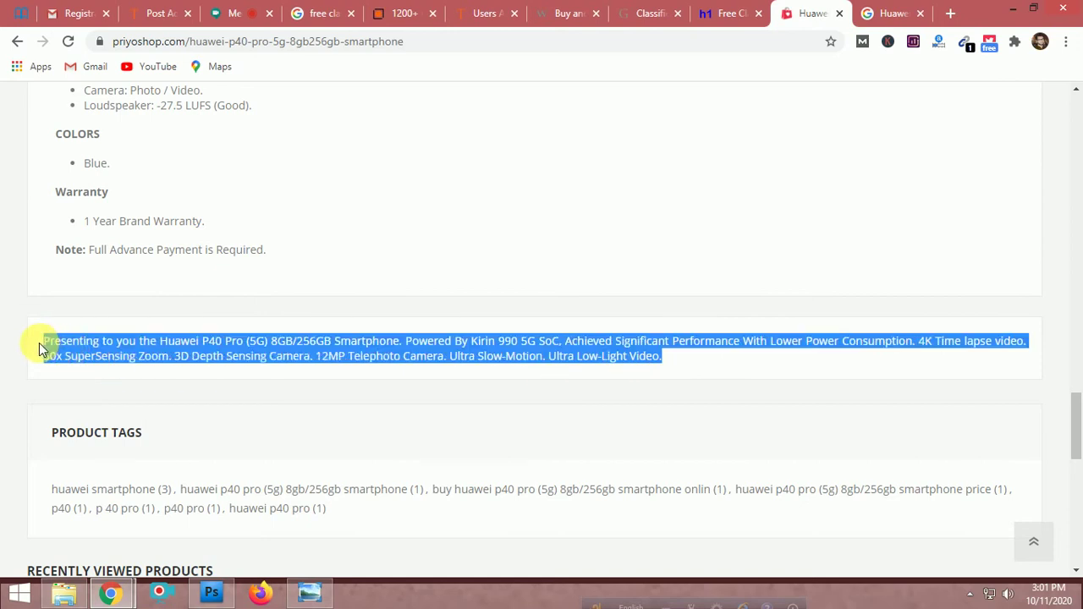
pyautogui.scroll(-3, 803, 518)
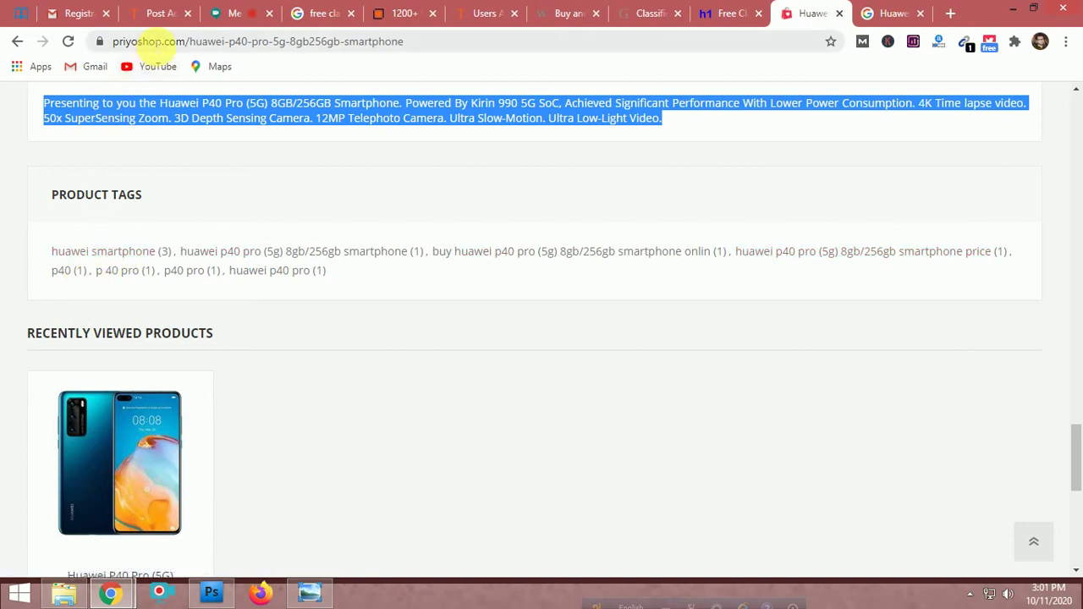
pyautogui.scroll(3, 389, 326)
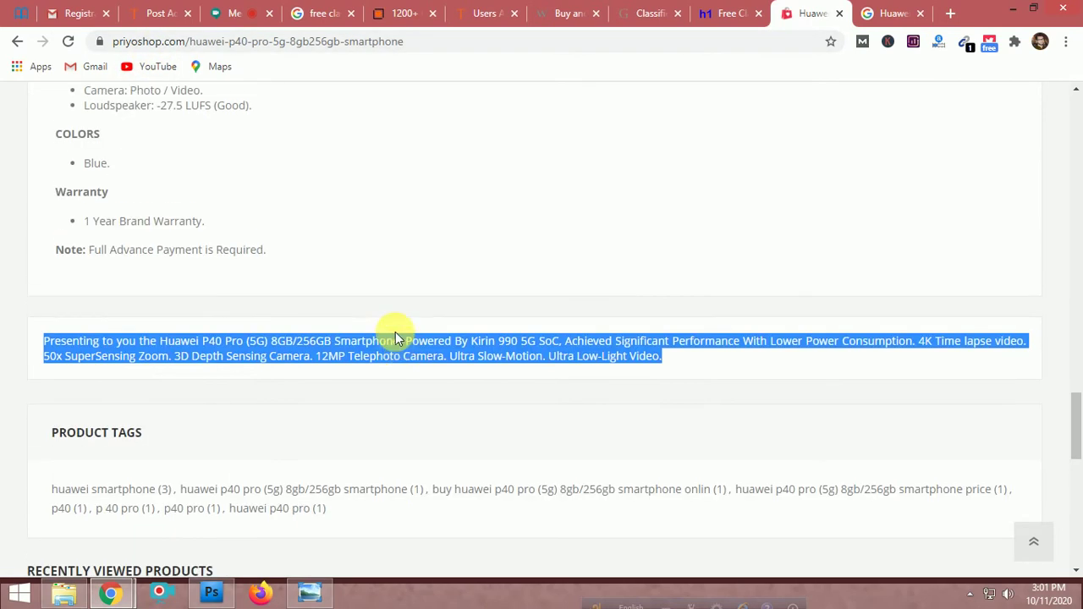
pyautogui.scroll(4, 395, 334)
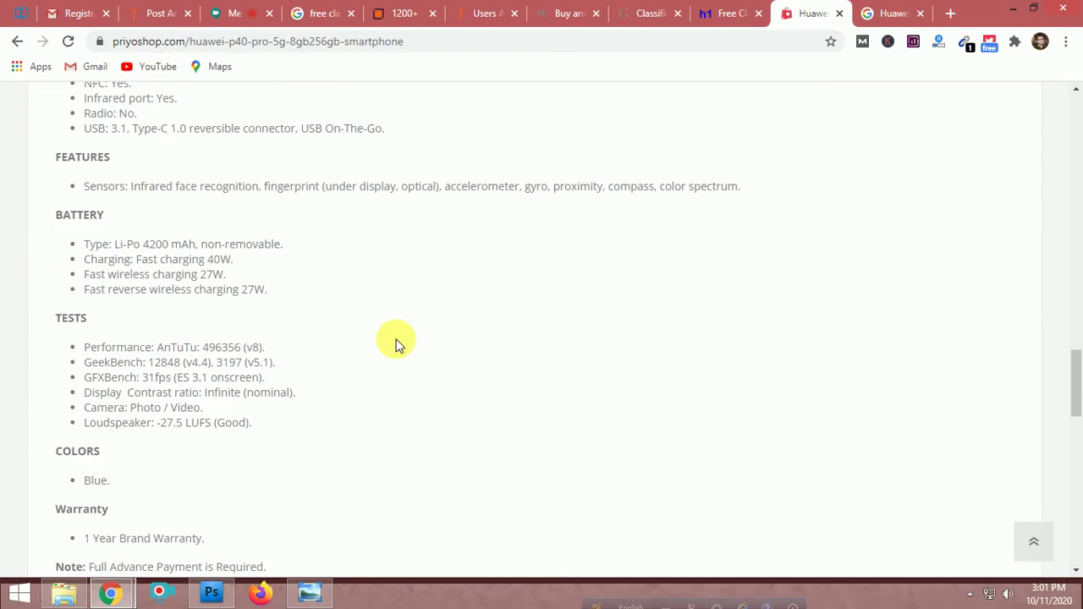
pyautogui.click(145, 15)
pyautogui.write('Presenting to you the Huawei P40 Pro (5G) 8GB/256GB Smartphone. Powered By Kirin 990 5G SoC, Achieved Significant Performance With Lower Power Consumption. 4K Time lapse video. 50x SuperSensing Zoom. 3D Depth Sensing Camera. 12MP Telephoto Camera. Ultra Slow-Motion. Ultra Low-Light Video.')
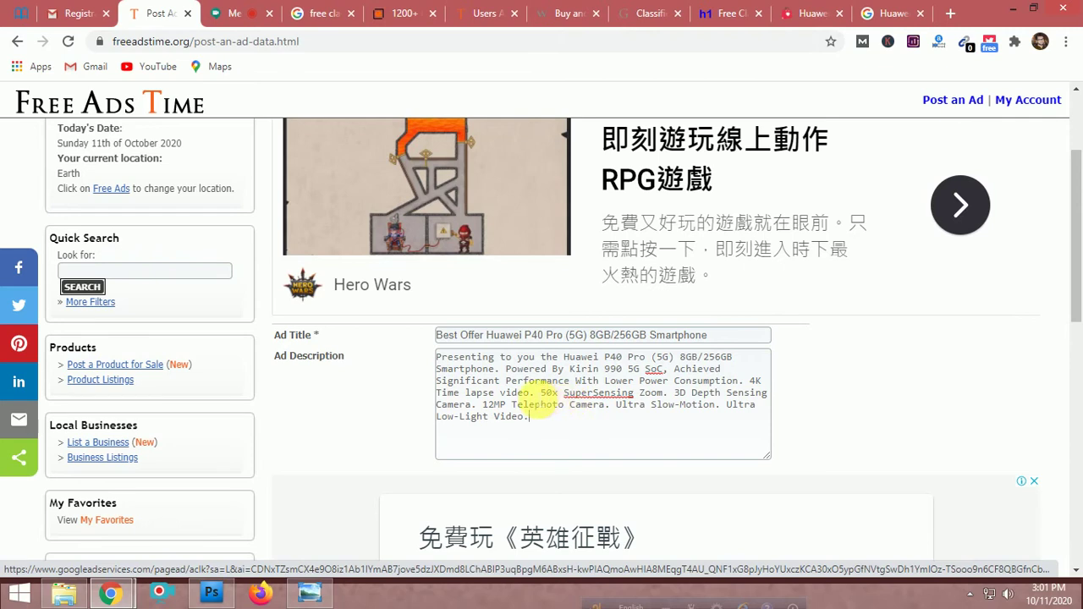
# Review the pasted description text, then continue to the price step
pyautogui.moveTo(529, 394); pyautogui.dragTo(454, 393)
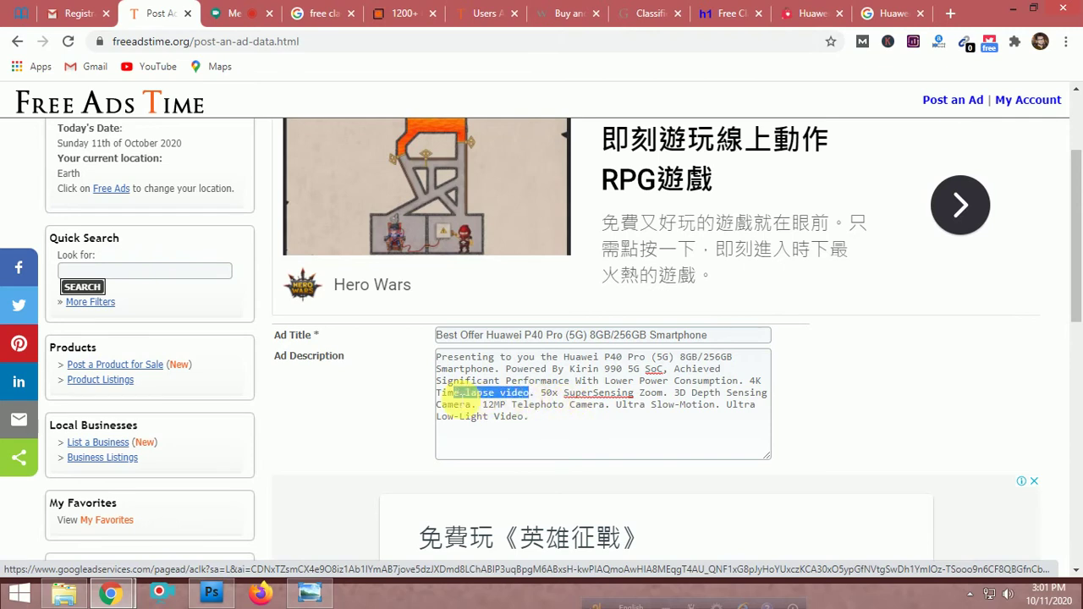
pyautogui.moveTo(680, 380); pyautogui.dragTo(647, 382)
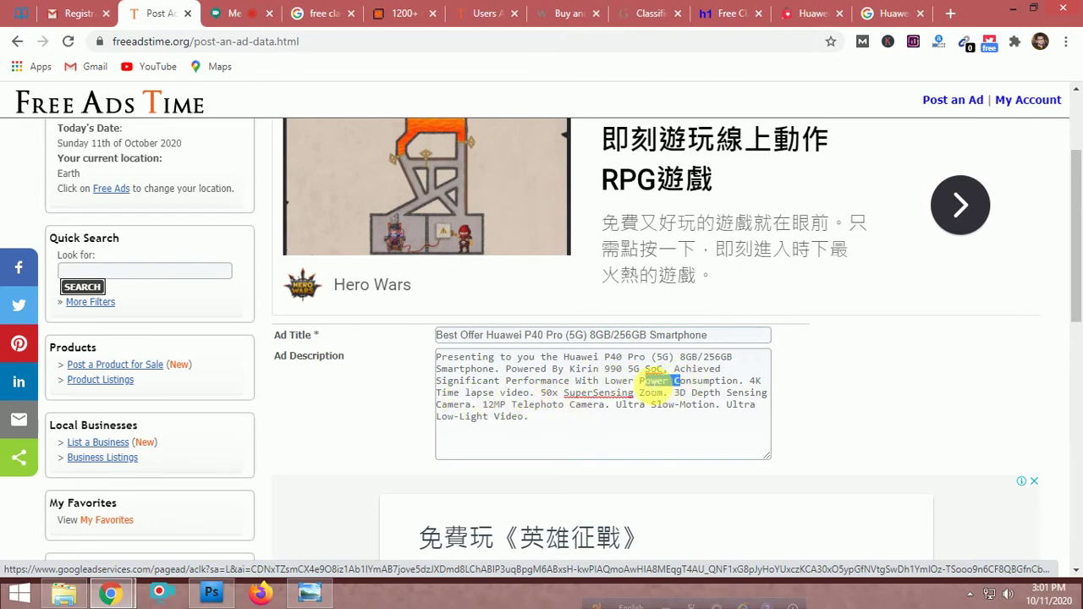
pyautogui.click(553, 432)
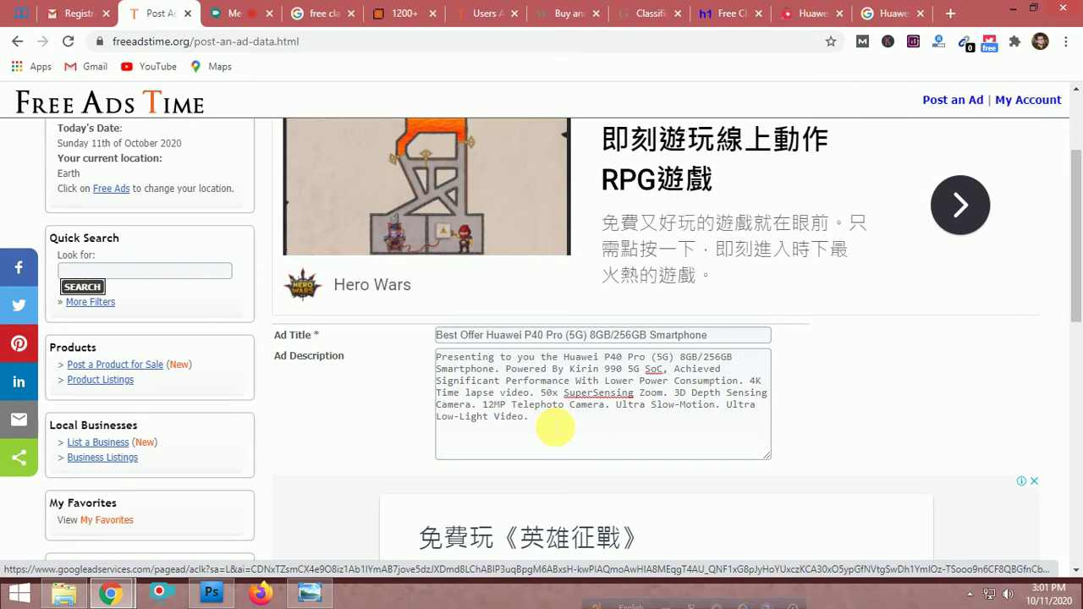
pyautogui.scroll(-2, 559, 423)
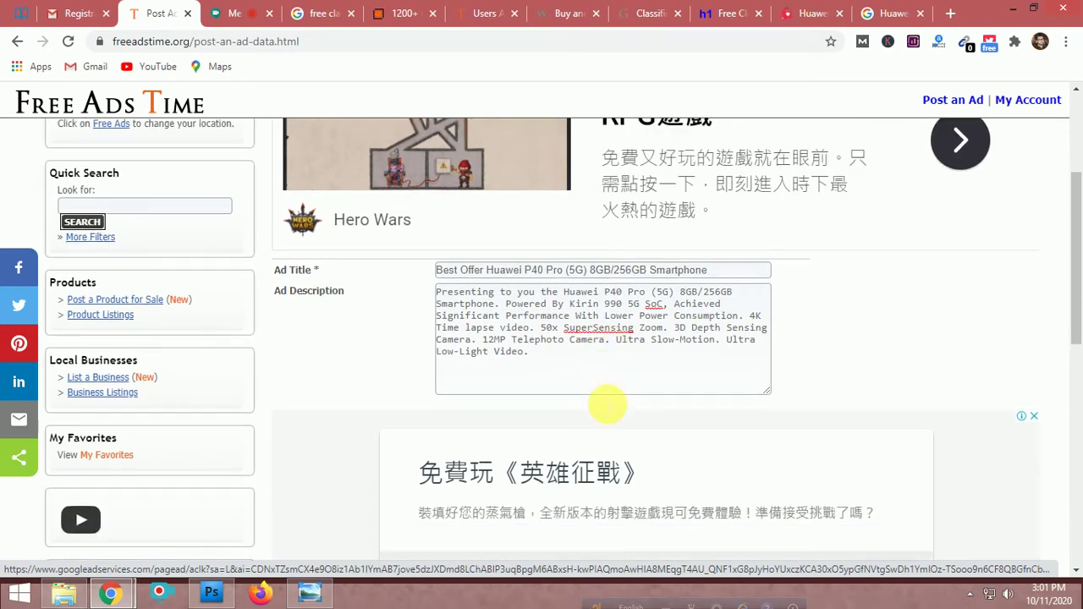
pyautogui.scroll(1, 608, 405)
pyautogui.scroll(1, 608, 405)
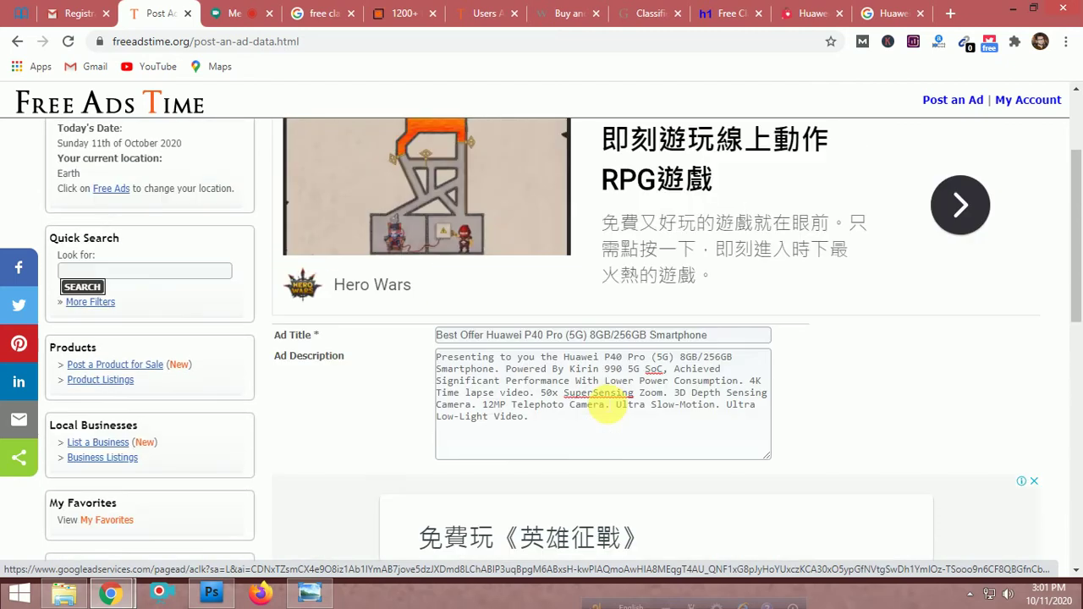
pyautogui.scroll(-2, 607, 405)
pyautogui.click(318, 545)
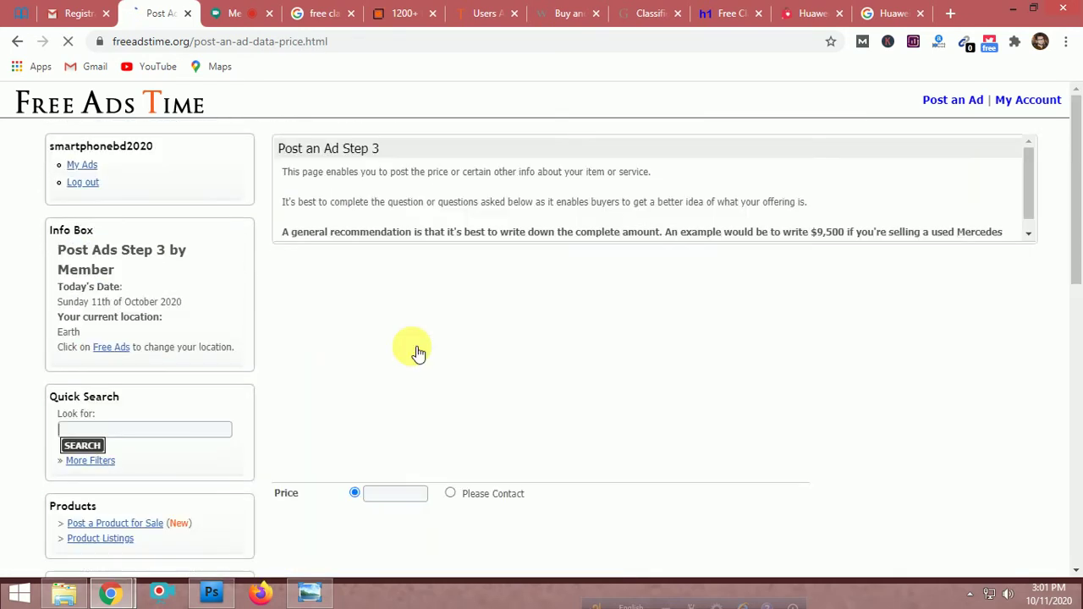
# Choose 'Please Contact' as the price instead of entering an amount
pyautogui.scroll(-2, 555, 342)
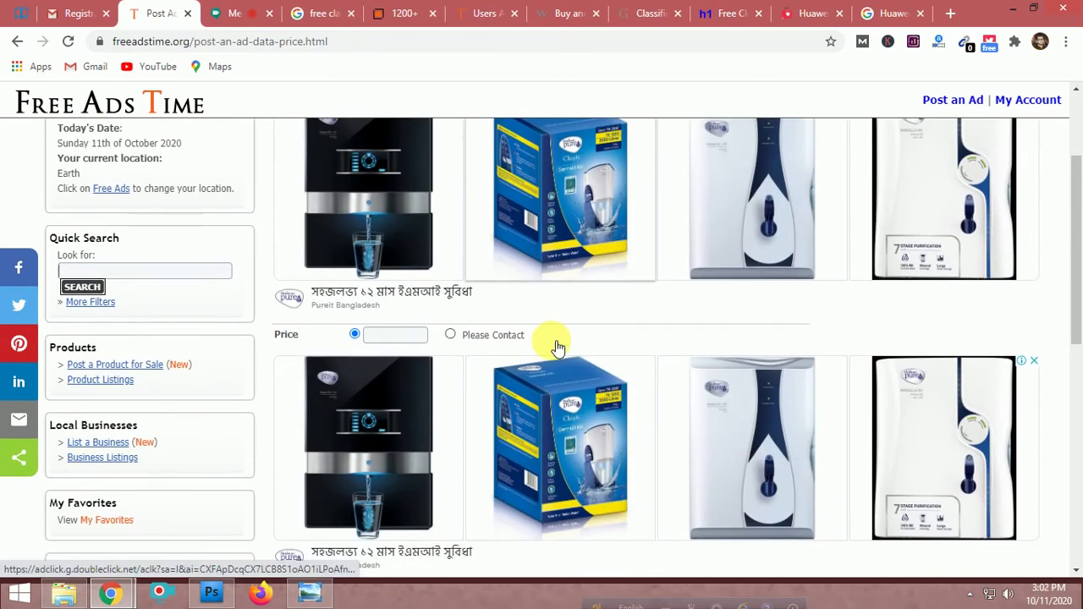
pyautogui.scroll(-2, 450, 363)
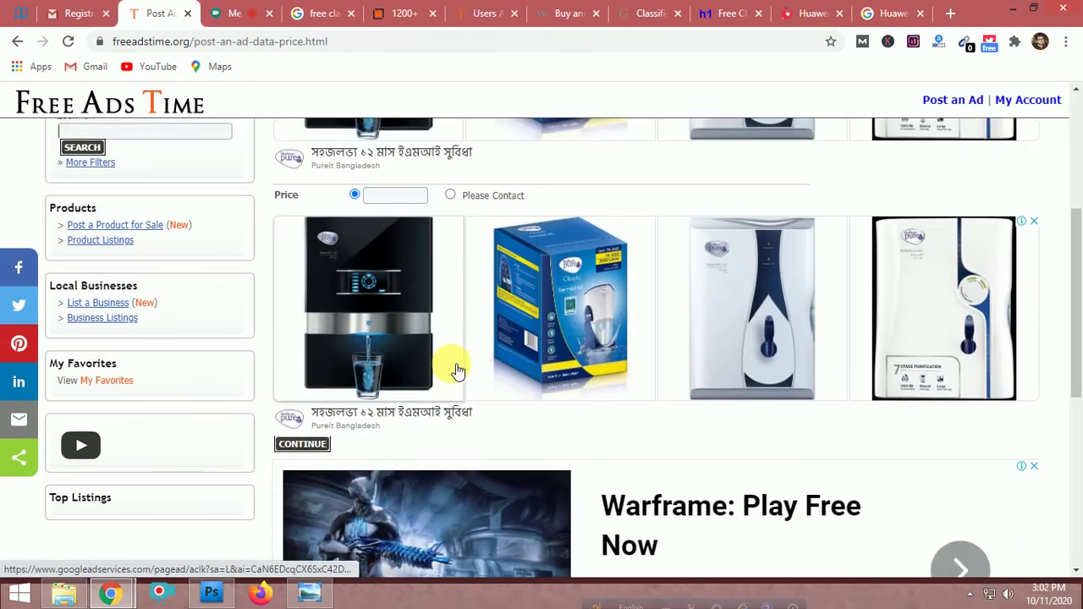
pyautogui.scroll(1, 457, 370)
pyautogui.click(395, 263)
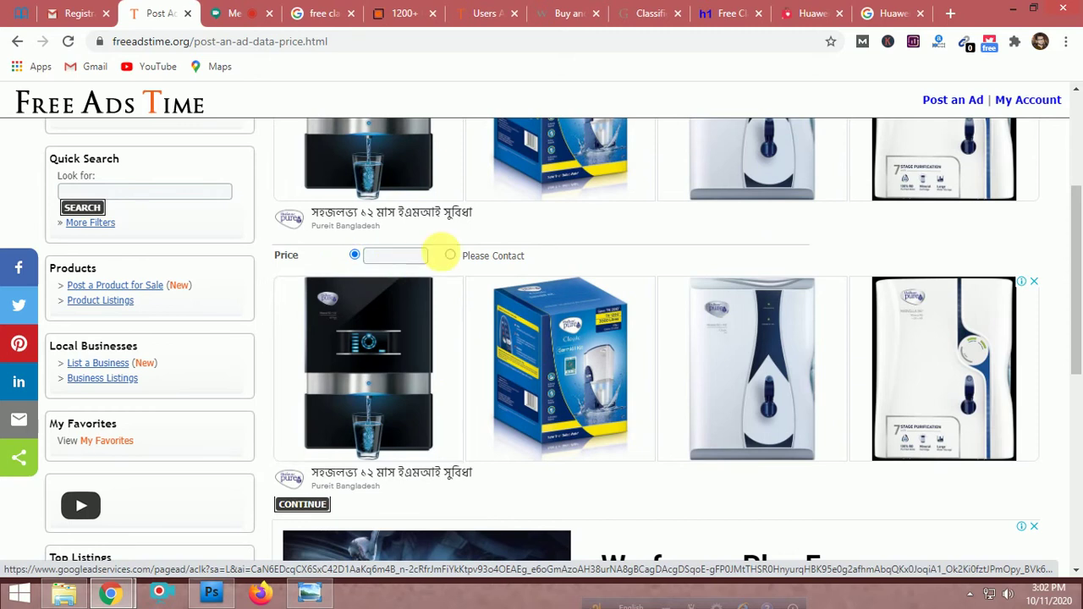
pyautogui.click(449, 256)
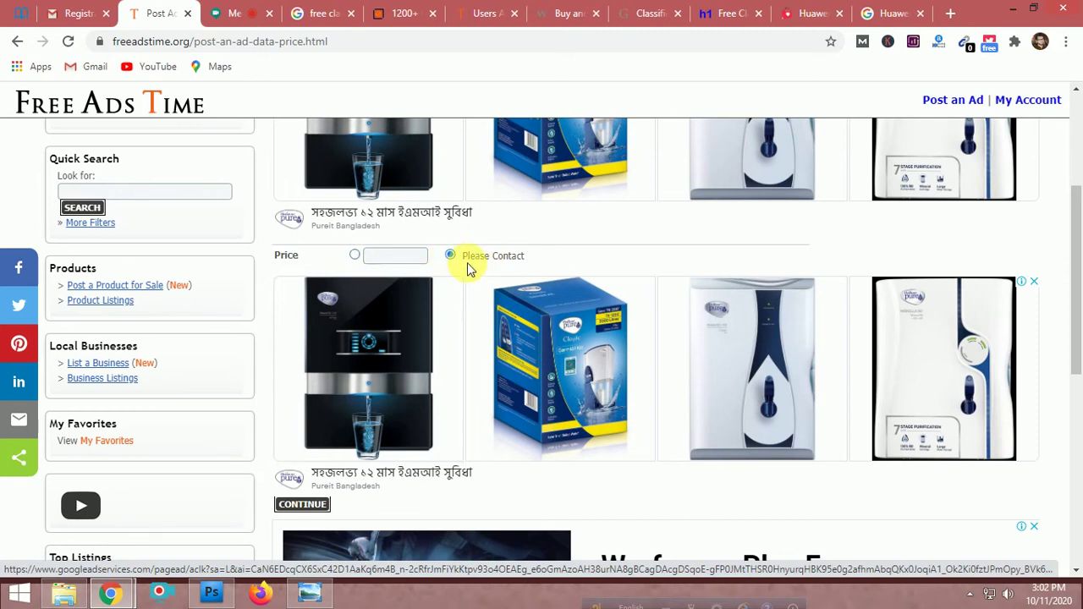
pyautogui.scroll(-2, 491, 364)
# Continue to the contact step and fill in the contact name
pyautogui.click(311, 345)
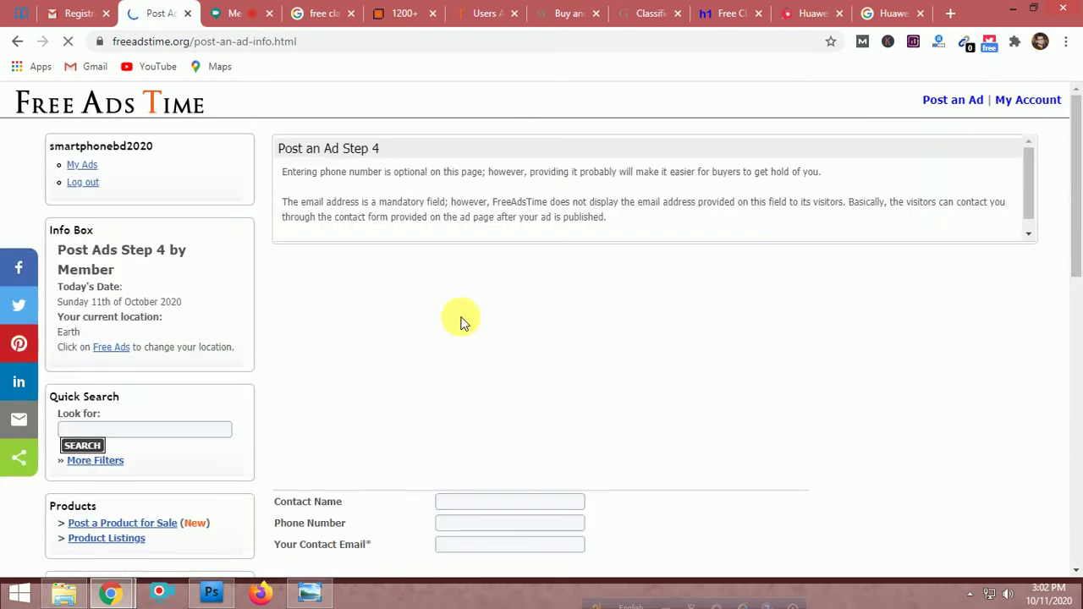
pyautogui.scroll(-3, 533, 322)
pyautogui.scroll(-4, 532, 322)
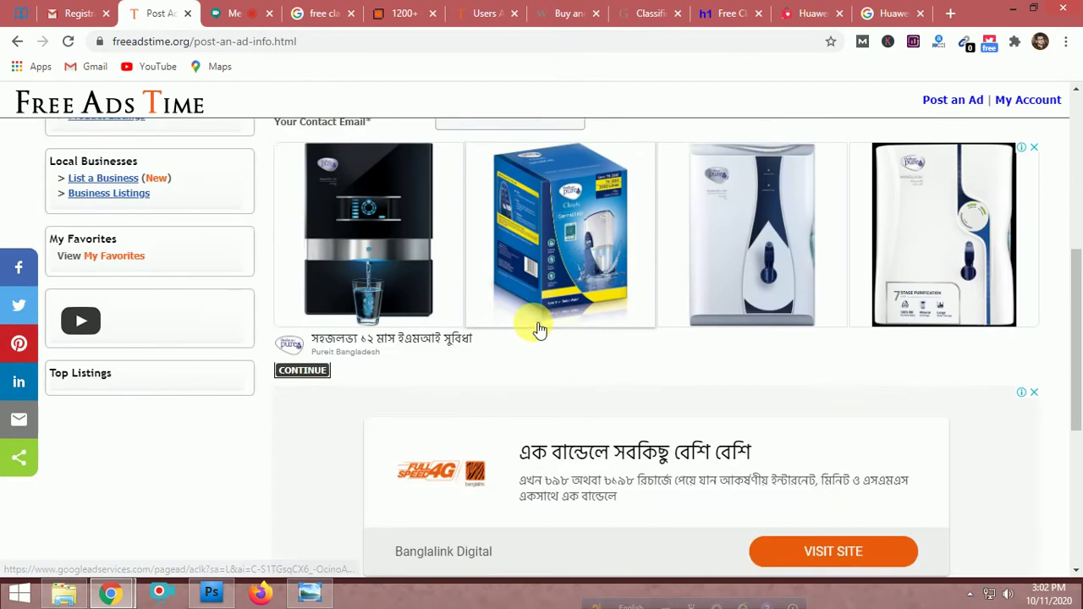
pyautogui.scroll(4, 532, 338)
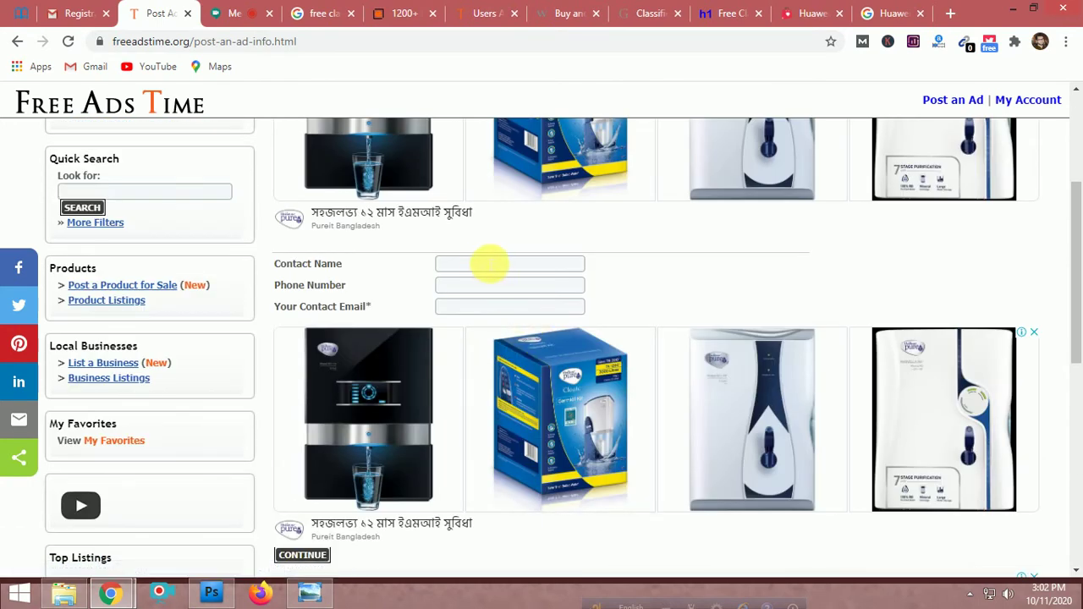
pyautogui.click(475, 265)
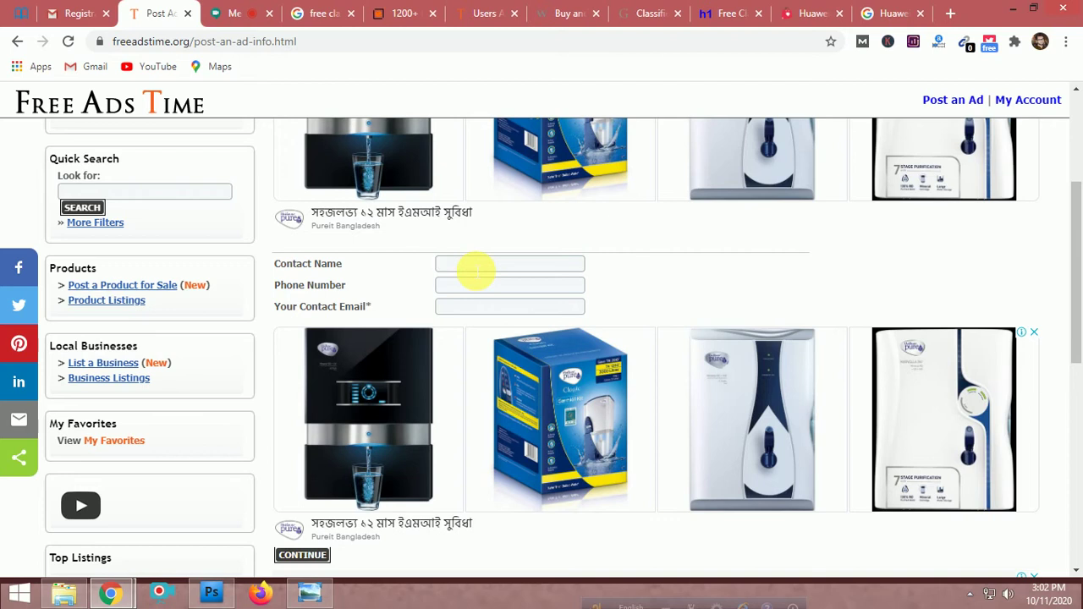
pyautogui.write('Sm')
pyautogui.press('BackSpace')
pyautogui.write('martphoneBD')
# Enter the seller's phone number and clear text wrongly pasted into the email field
pyautogui.click(479, 288)
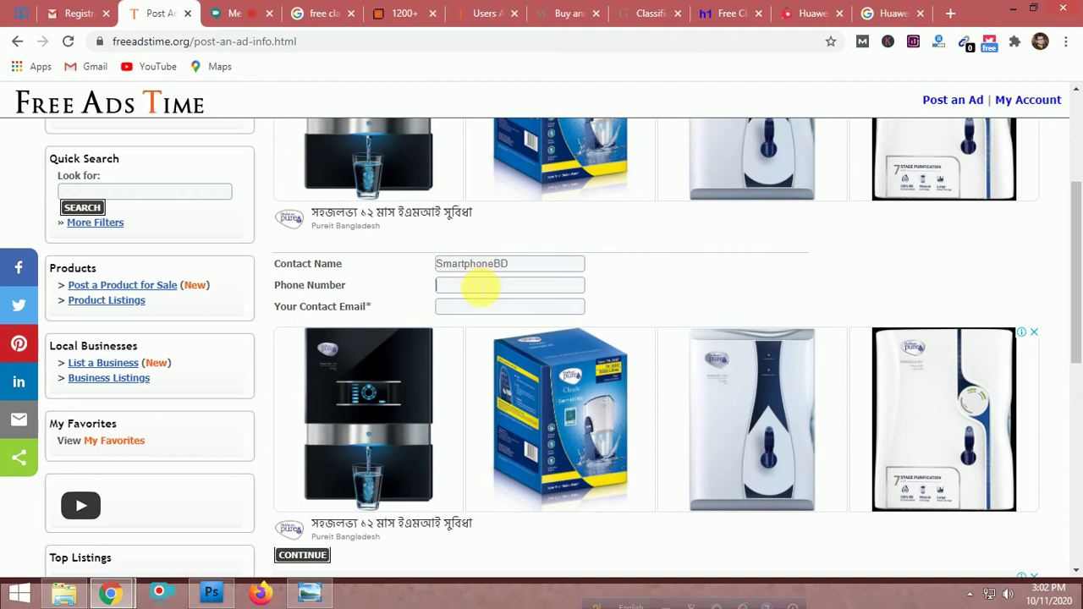
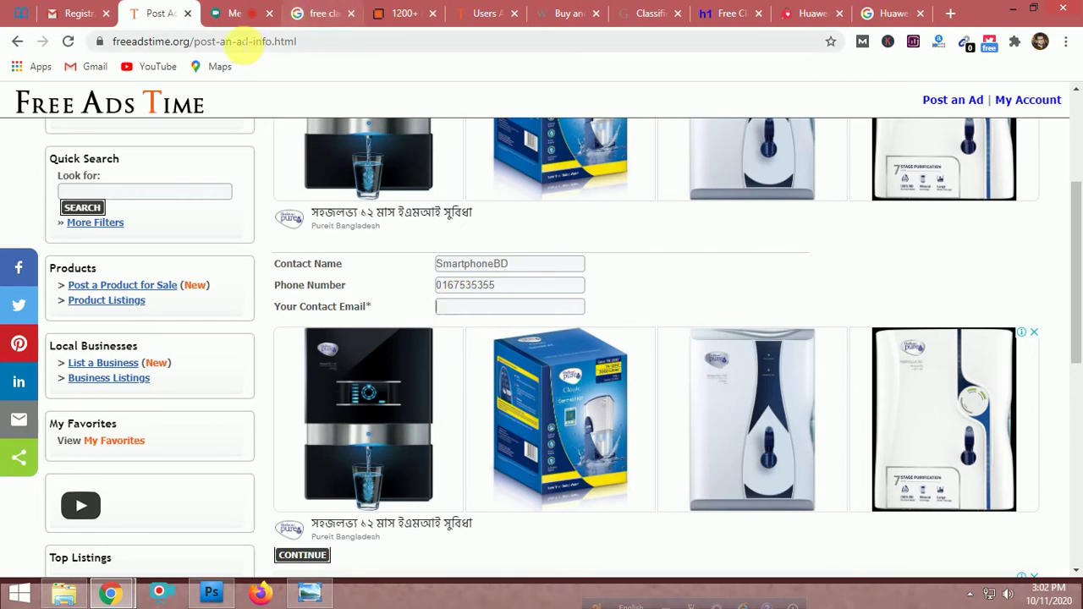
pyautogui.hotkey('ctrl', 'v')
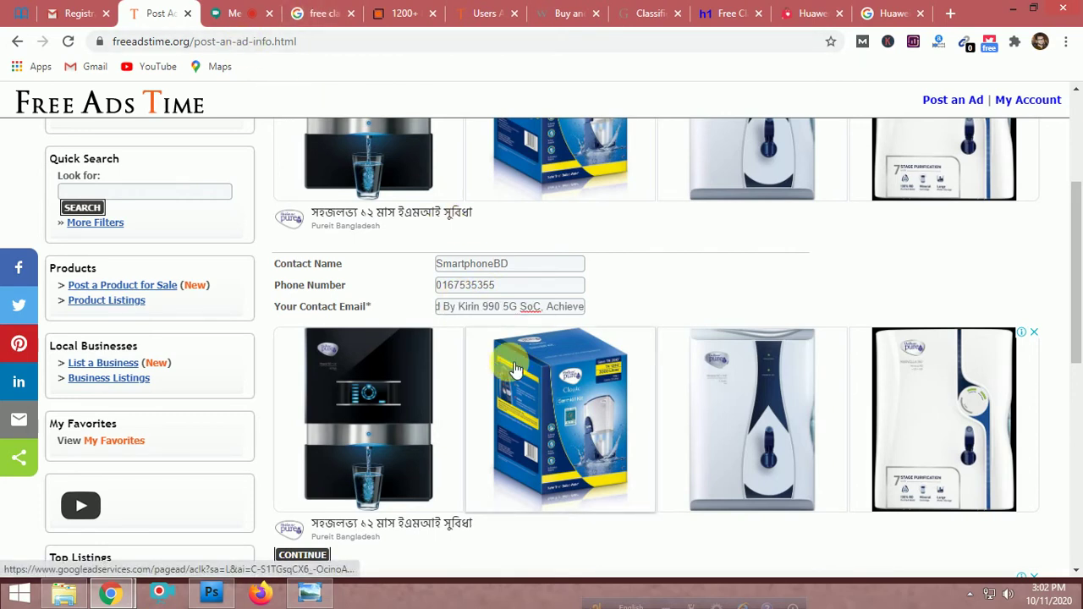
pyautogui.hotkey('ctrl', 'a')
pyautogui.press('BackSpace')
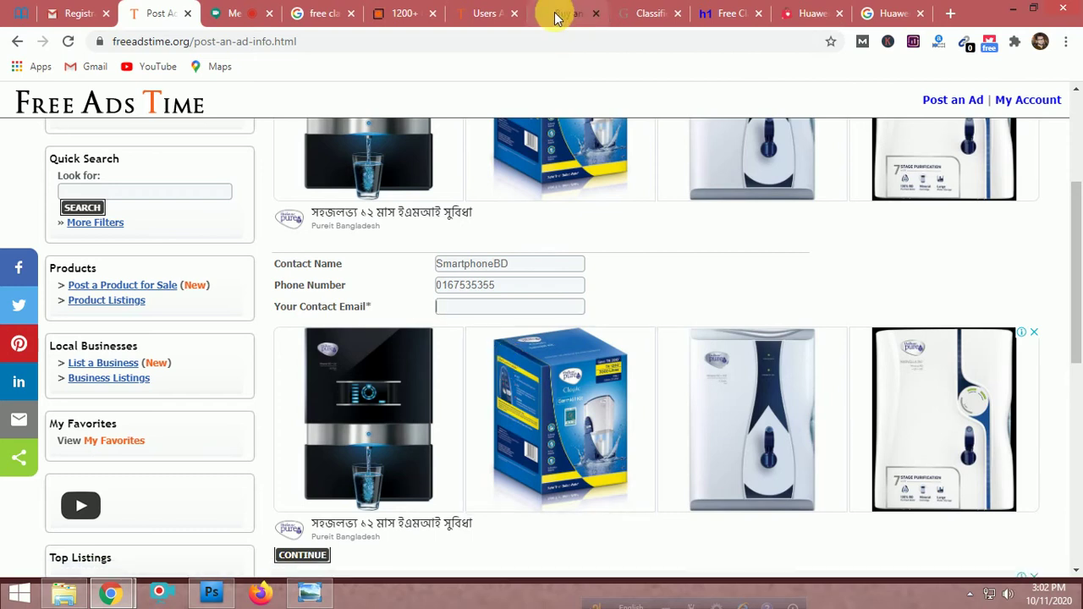
# Copy the signed-in Gmail account's email address, then put the cursor in the form's contact email field
pyautogui.click(75, 13)
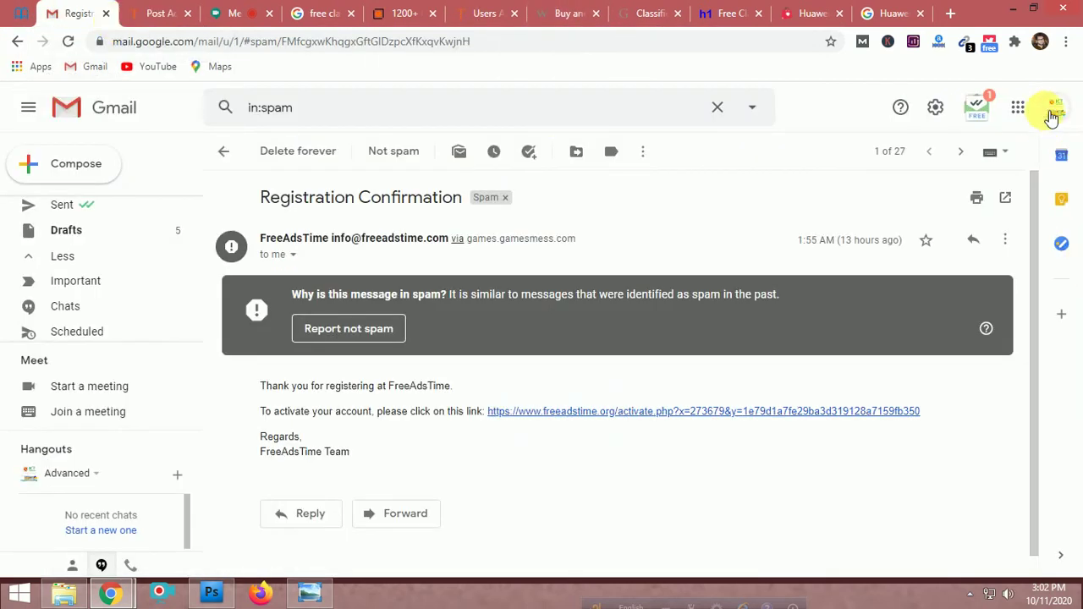
pyautogui.click(1051, 117)
pyautogui.tripleClick(944, 251)
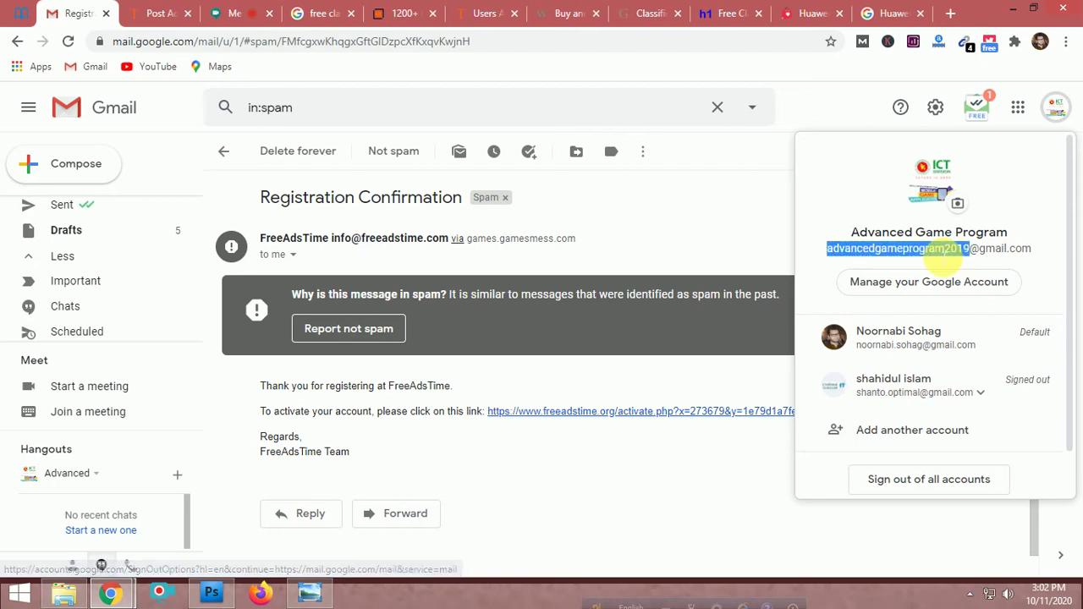
pyautogui.rightClick(944, 251)
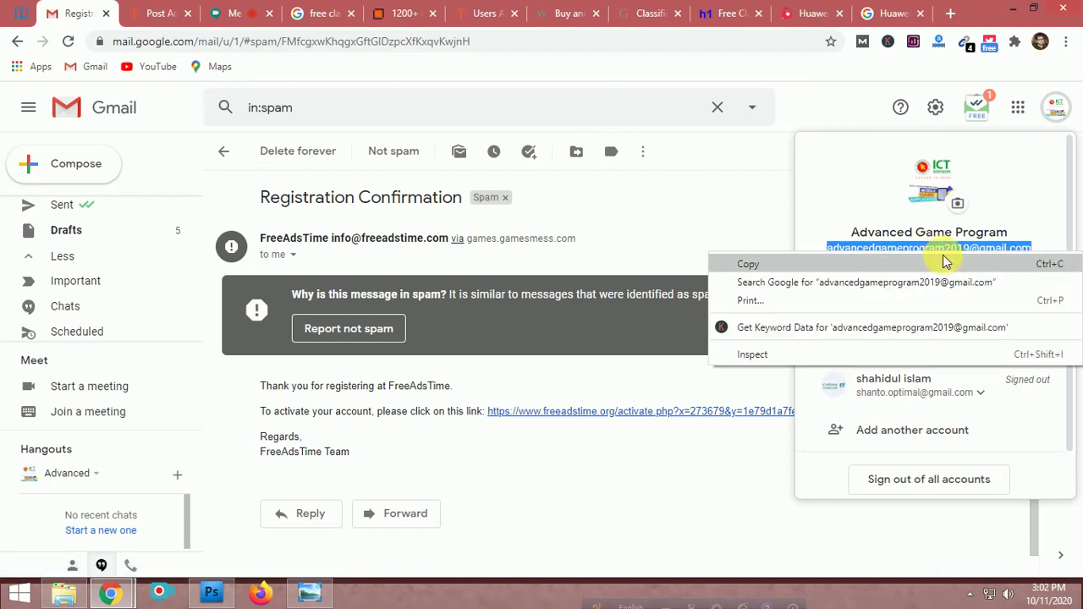
pyautogui.click(935, 263)
pyautogui.click(140, 9)
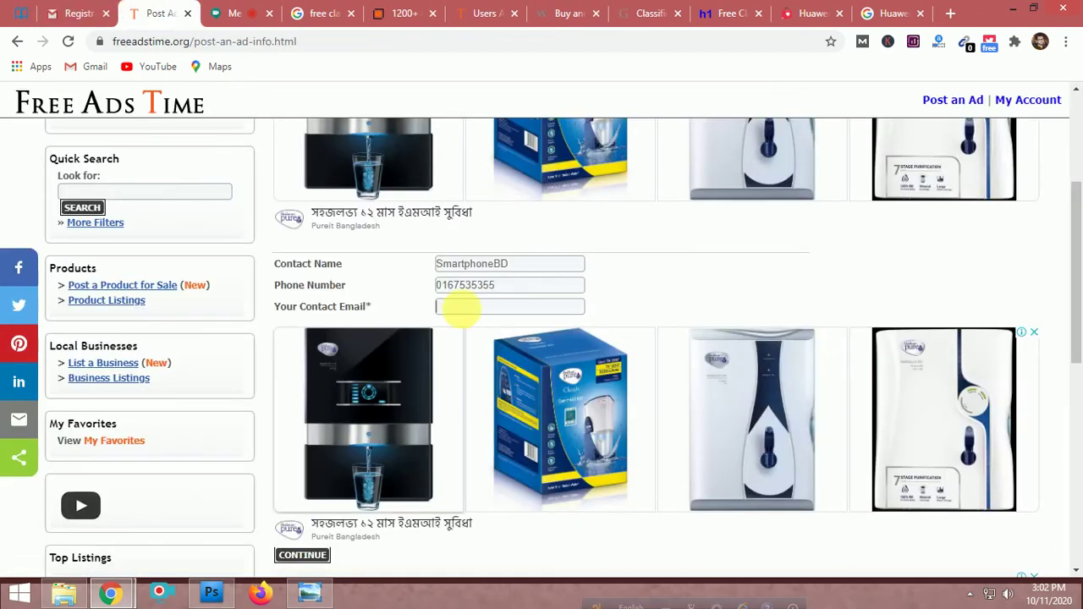
pyautogui.click(466, 306)
# Paste the copied email into Contact Email and continue to the Step 5 map address page
pyautogui.hotkey('ctrl', 'v')
pyautogui.scroll(-3, 634, 295)
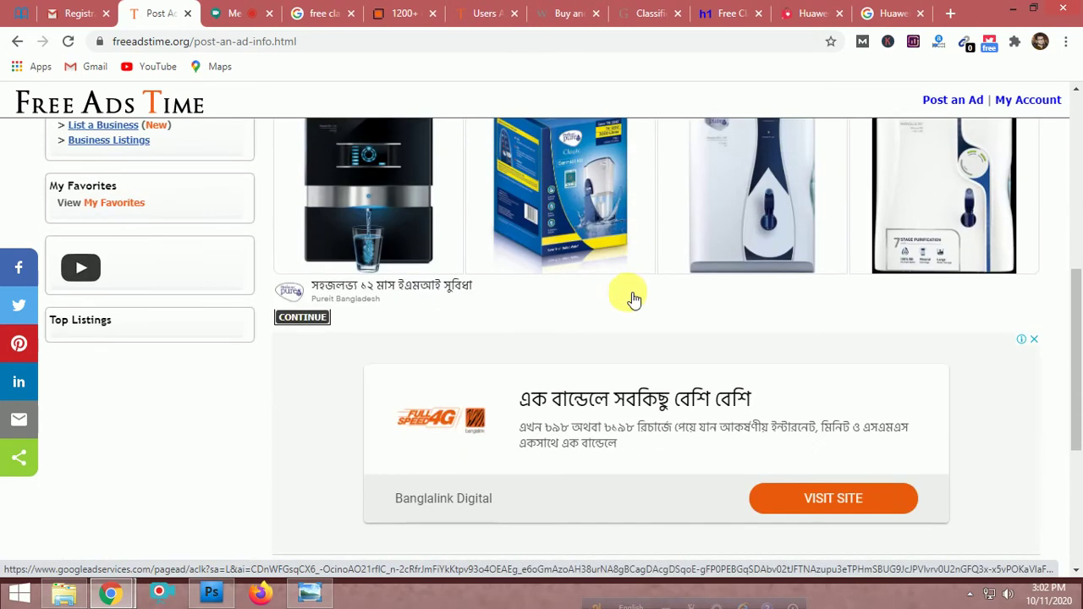
pyautogui.click(290, 321)
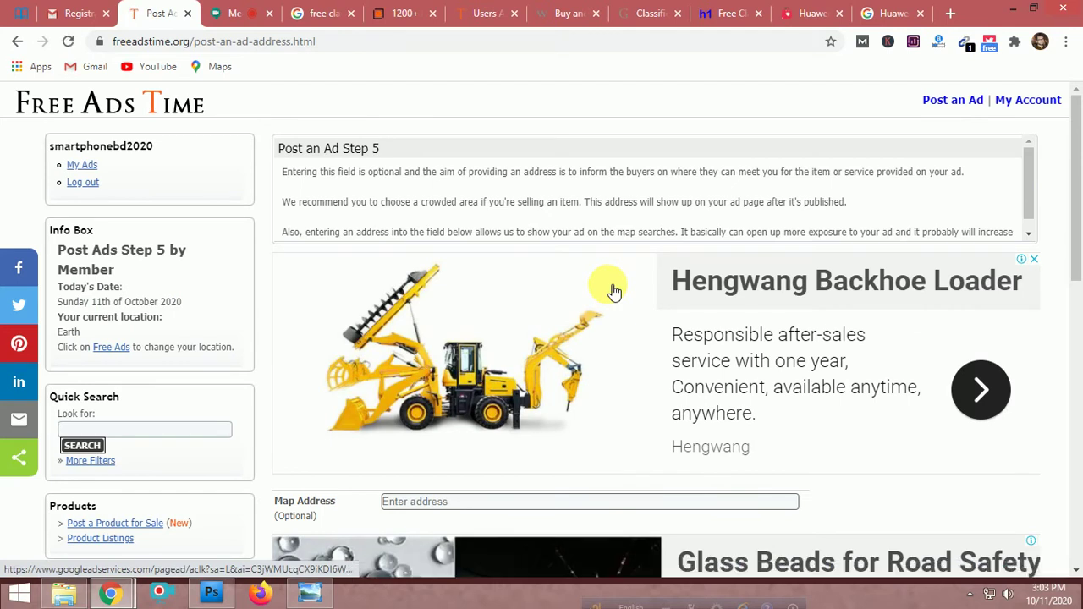
pyautogui.scroll(-2, 614, 291)
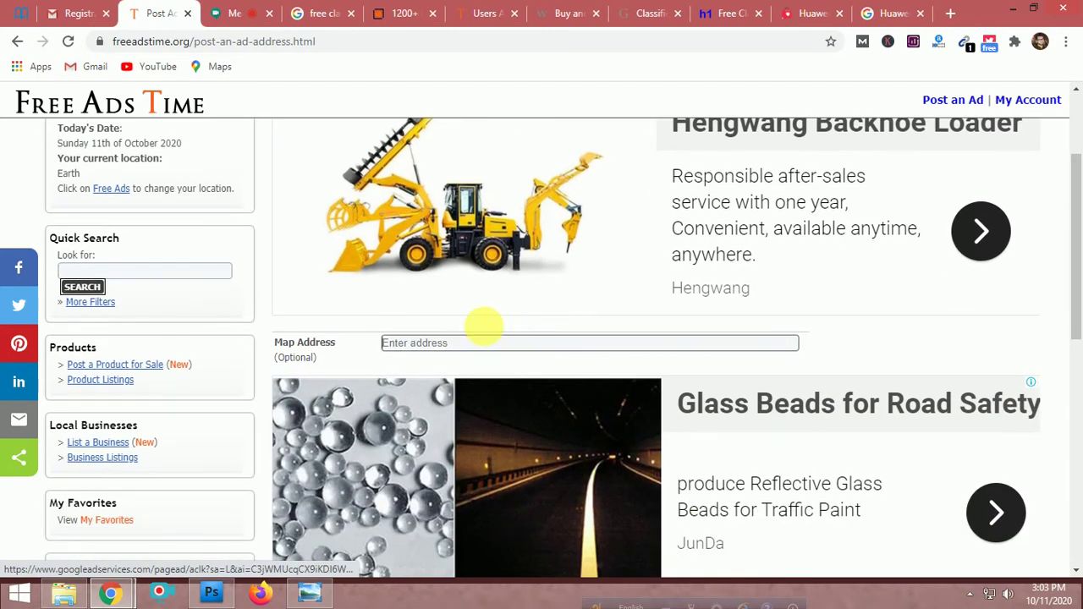
pyautogui.scroll(-4, 483, 327)
# Skip the optional map address, glance at the banner in Photoshop, and return to Step 6
pyautogui.click(308, 292)
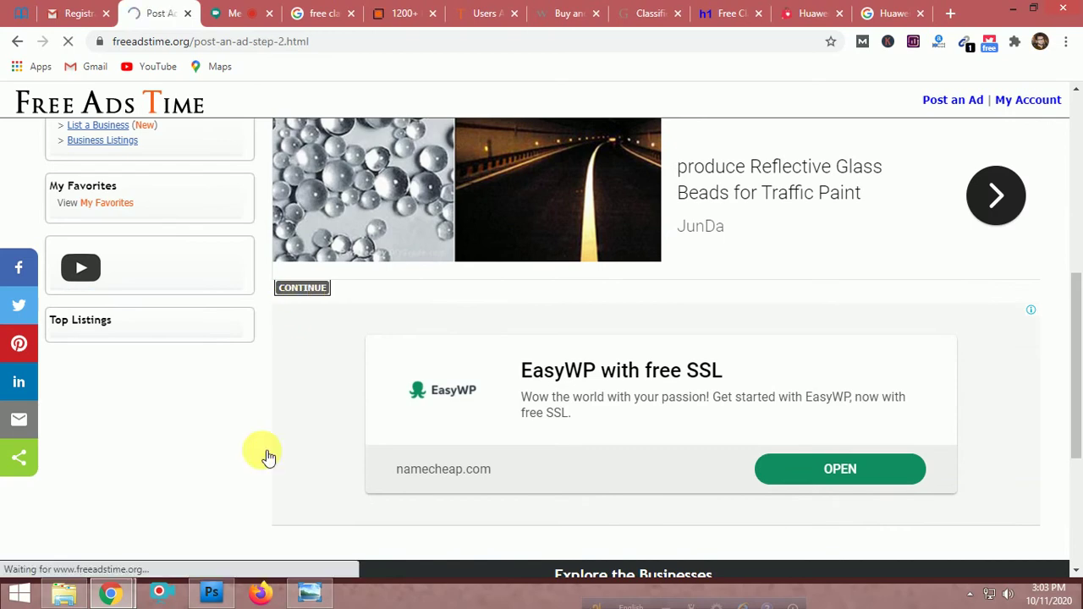
pyautogui.click(212, 593)
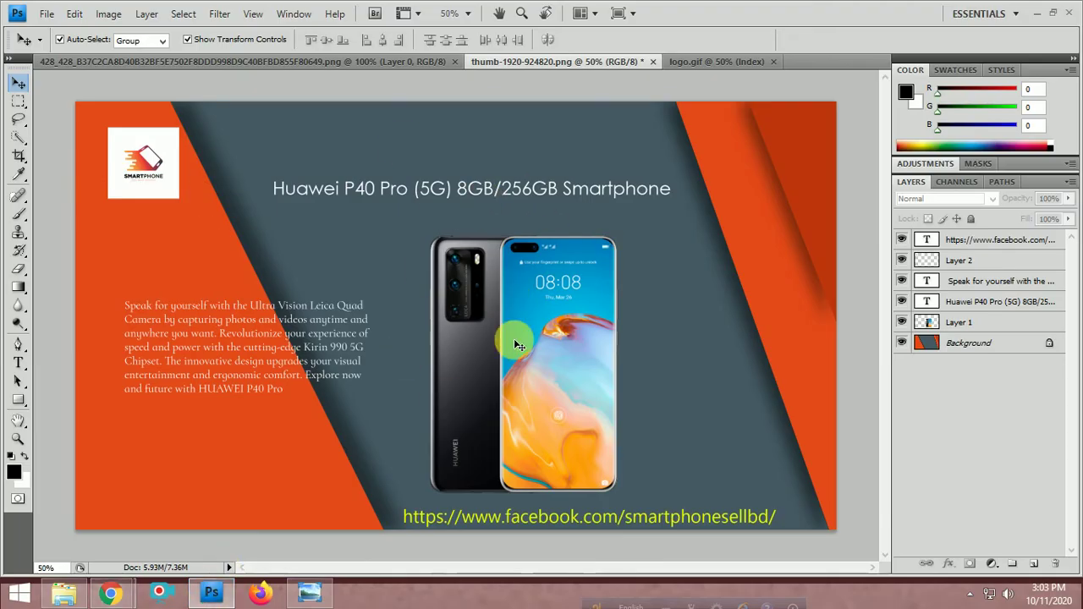
pyautogui.moveTo(125, 597)
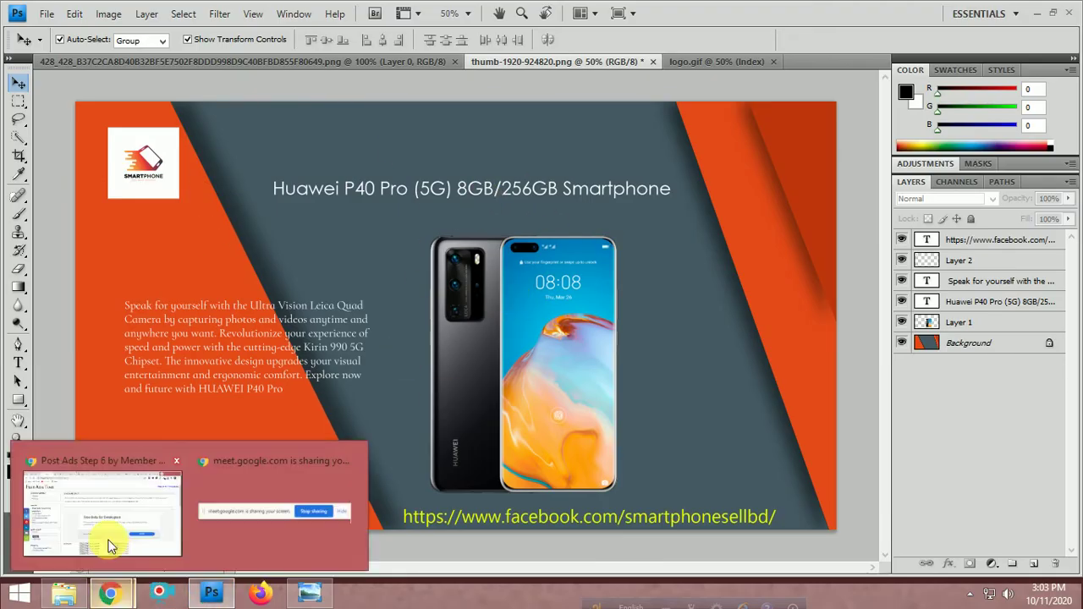
pyautogui.click(103, 524)
pyautogui.scroll(-2, 553, 367)
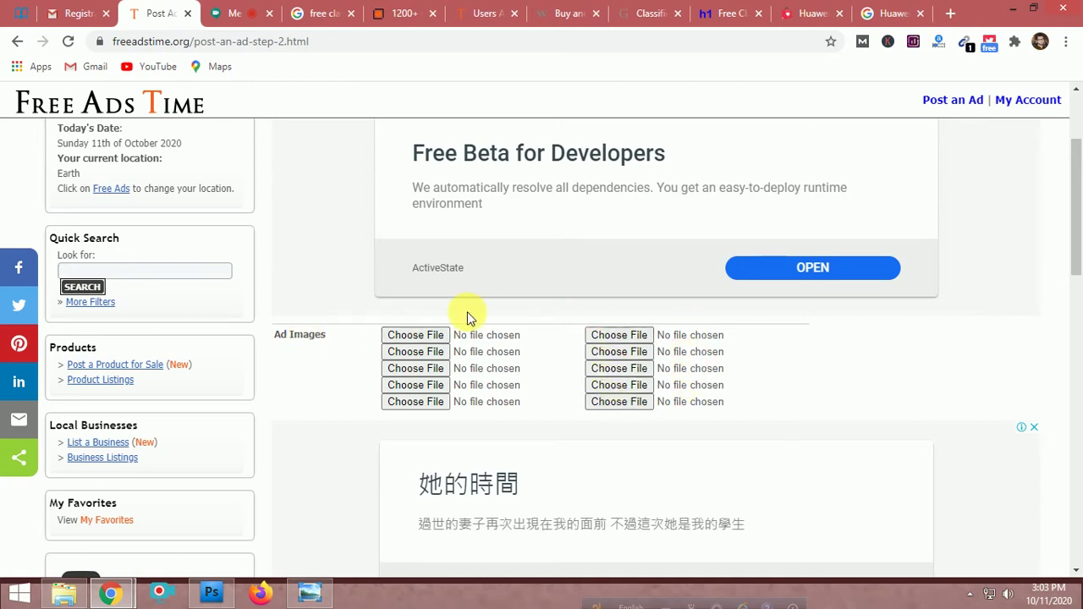
# Attach banner.gif from the desktop as the first ad image
pyautogui.click(432, 335)
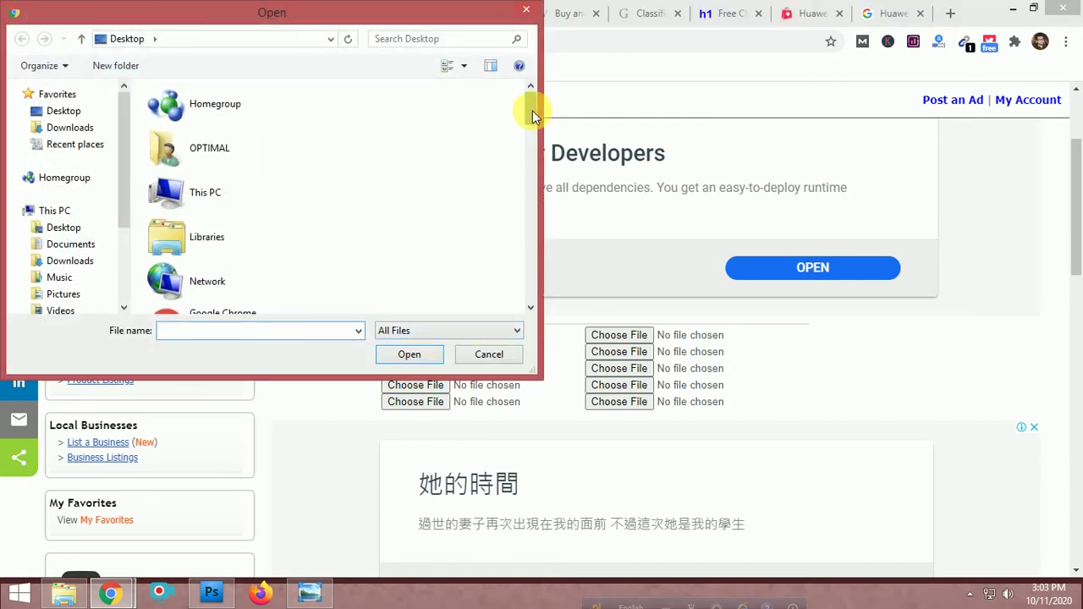
pyautogui.moveTo(533, 110); pyautogui.dragTo(524, 184)
pyautogui.click(254, 174)
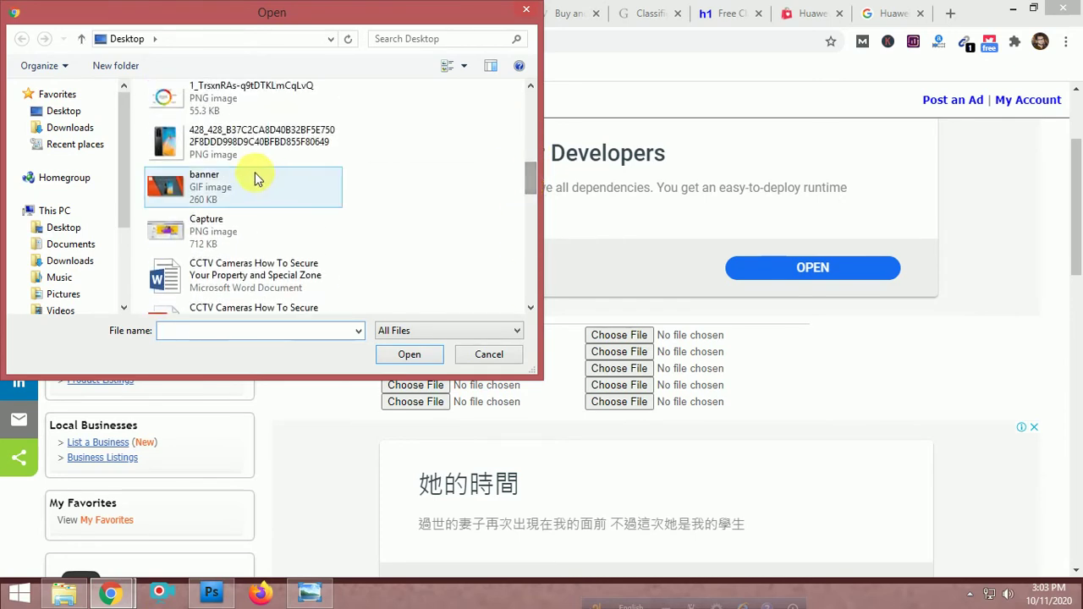
pyautogui.click(409, 354)
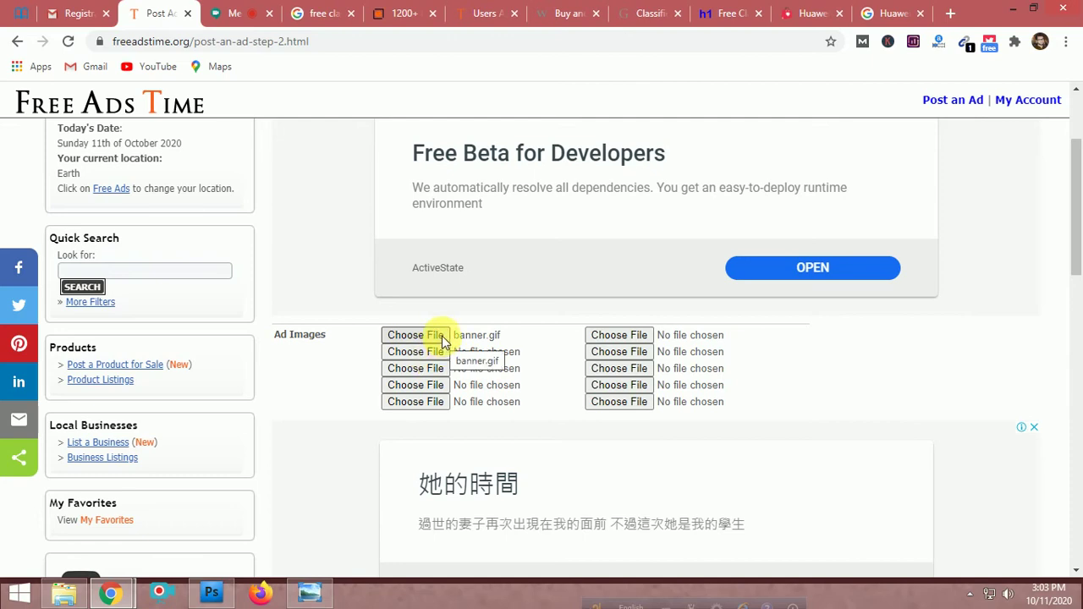
# Reopen the first image's file picker, cancel it, and bring the banner design forward in Photoshop
pyautogui.click(442, 337)
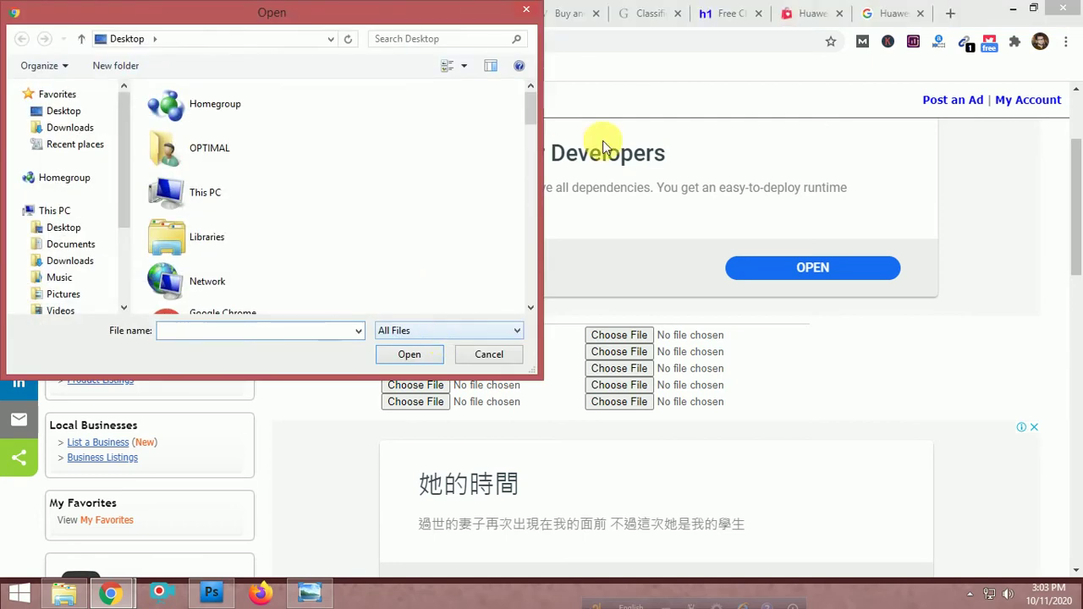
pyautogui.moveTo(530, 110); pyautogui.dragTo(534, 179)
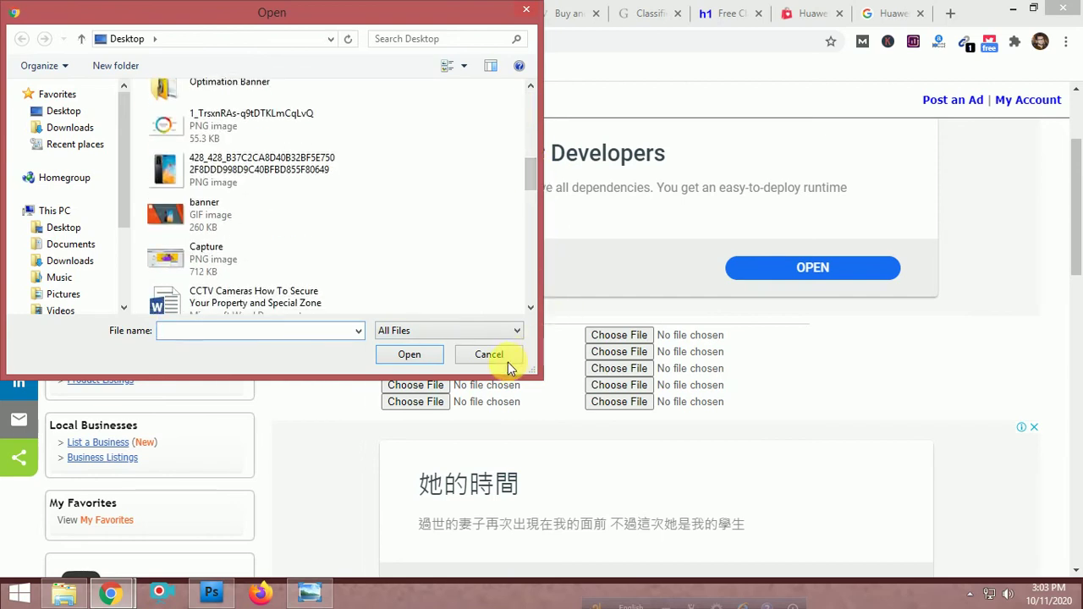
pyautogui.click(471, 356)
pyautogui.click(221, 592)
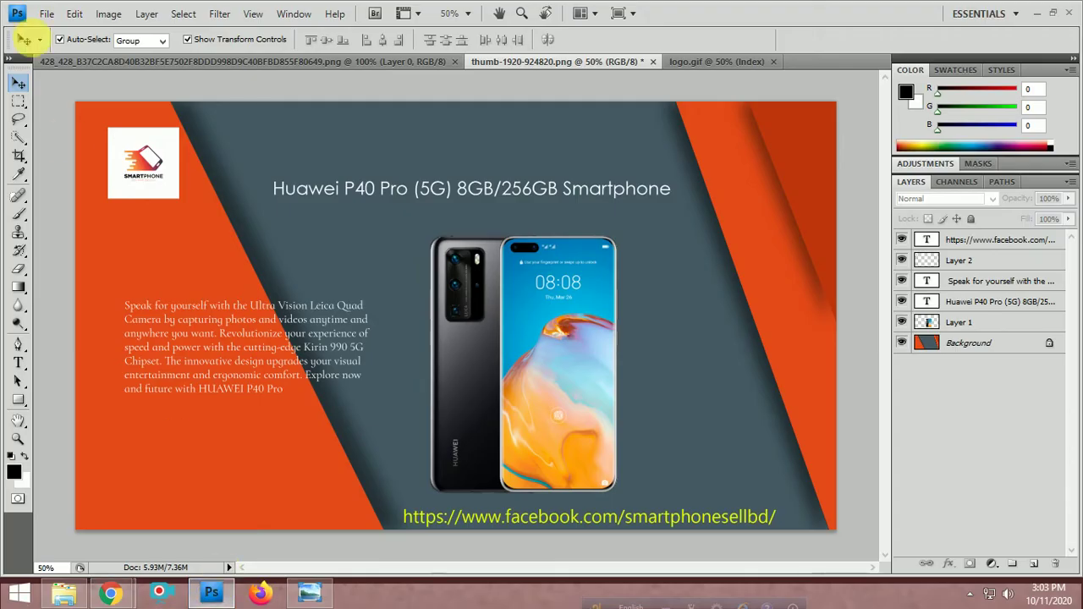
# Use Save for Web & Devices to export the banner as PNG-8 named phonebanner
pyautogui.click(47, 13)
pyautogui.click(109, 256)
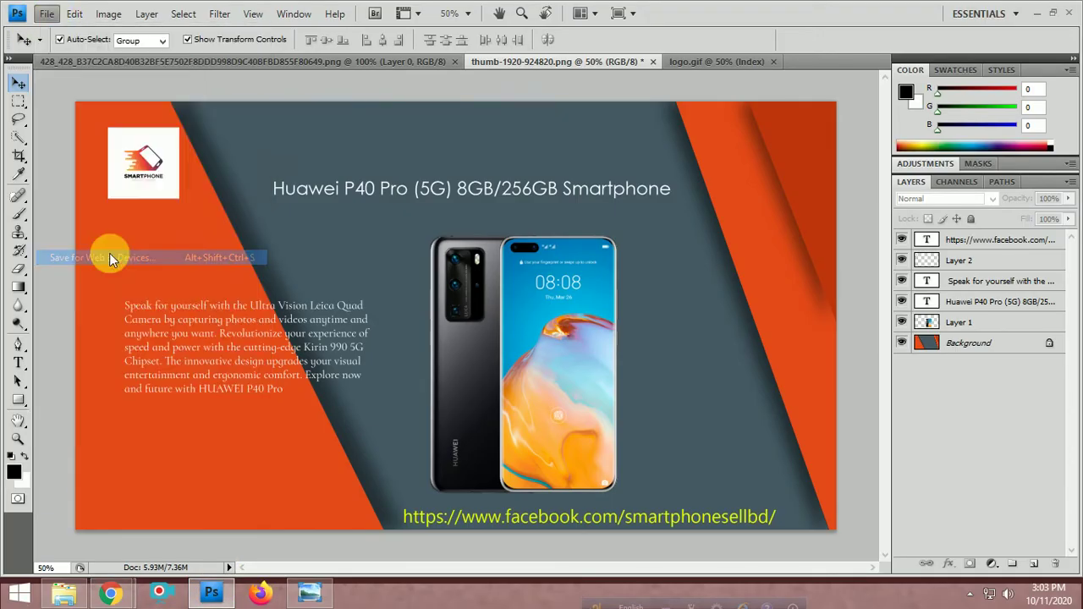
pyautogui.click(744, 56)
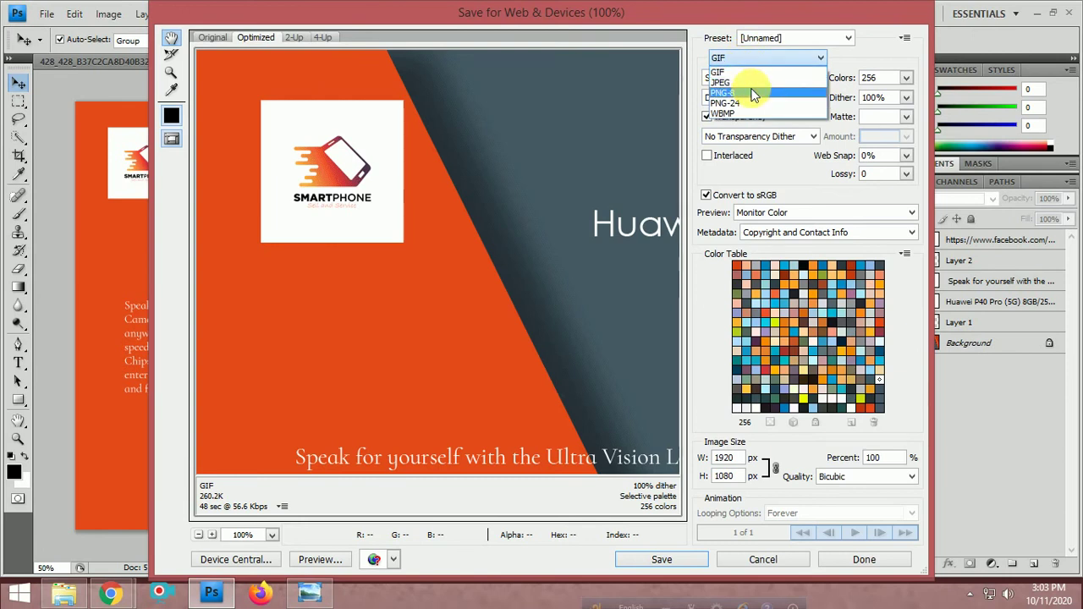
pyautogui.click(753, 90)
pyautogui.click(661, 559)
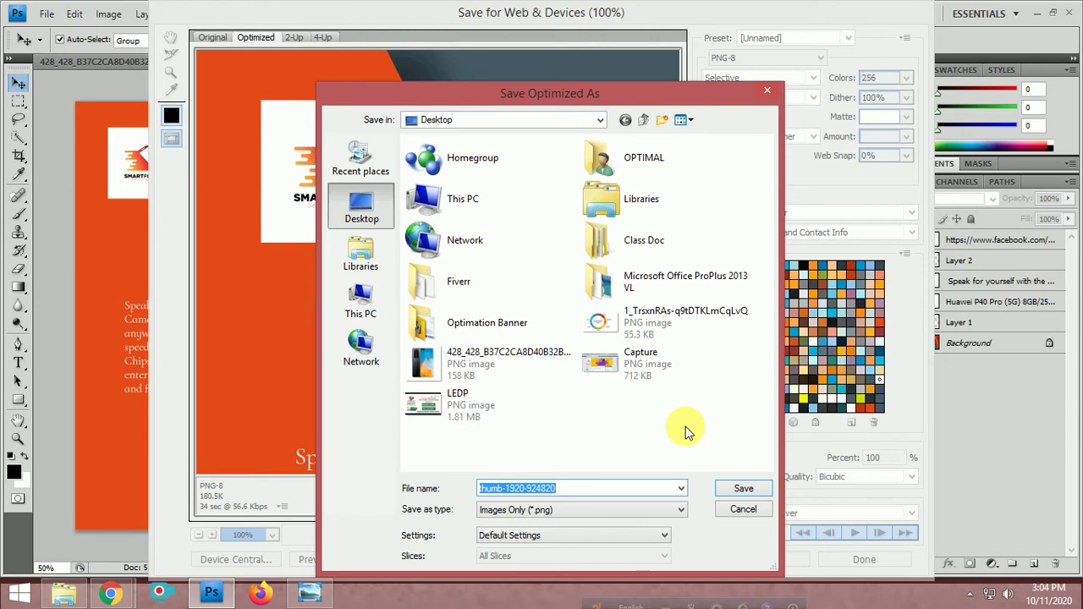
pyautogui.write('phone')
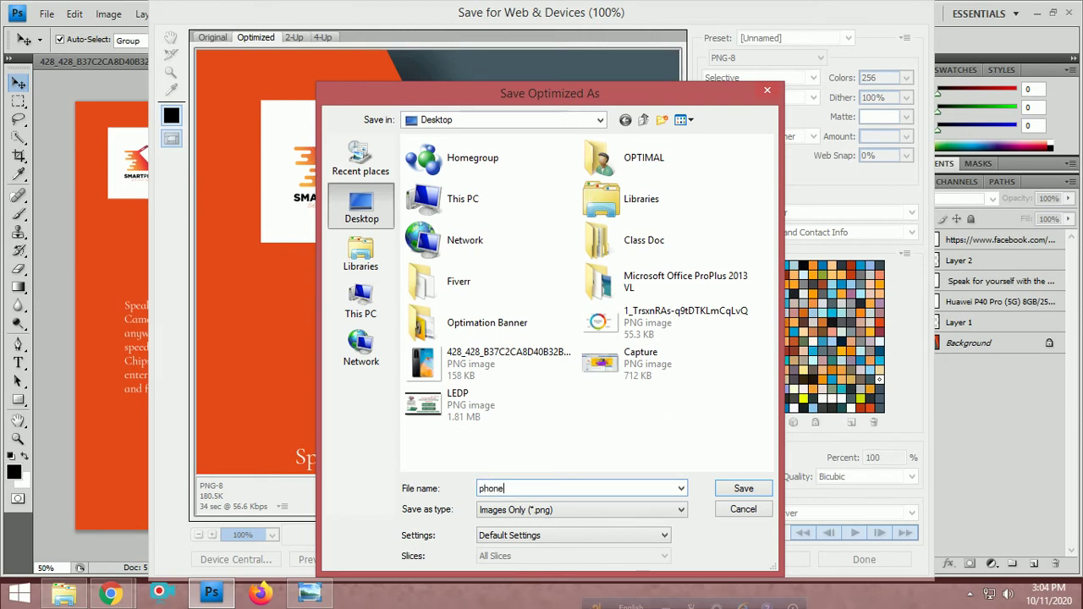
pyautogui.write('banner')
pyautogui.press('Return')
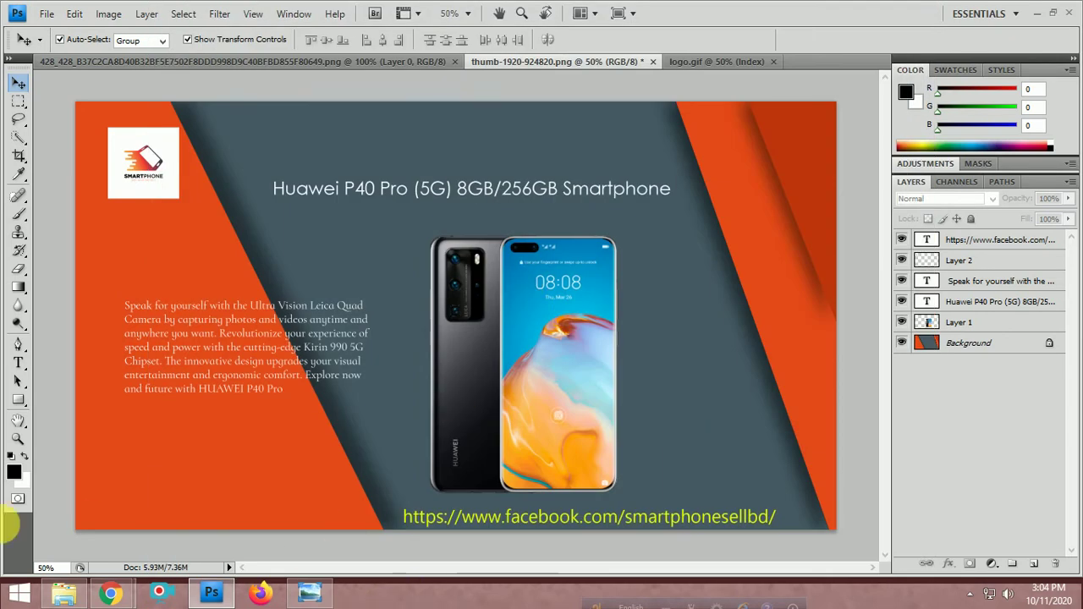
# Back in Chrome, choose phonebanner.png for the first ad image slot, replacing banner.gif
pyautogui.moveTo(106, 591)
pyautogui.click(63, 522)
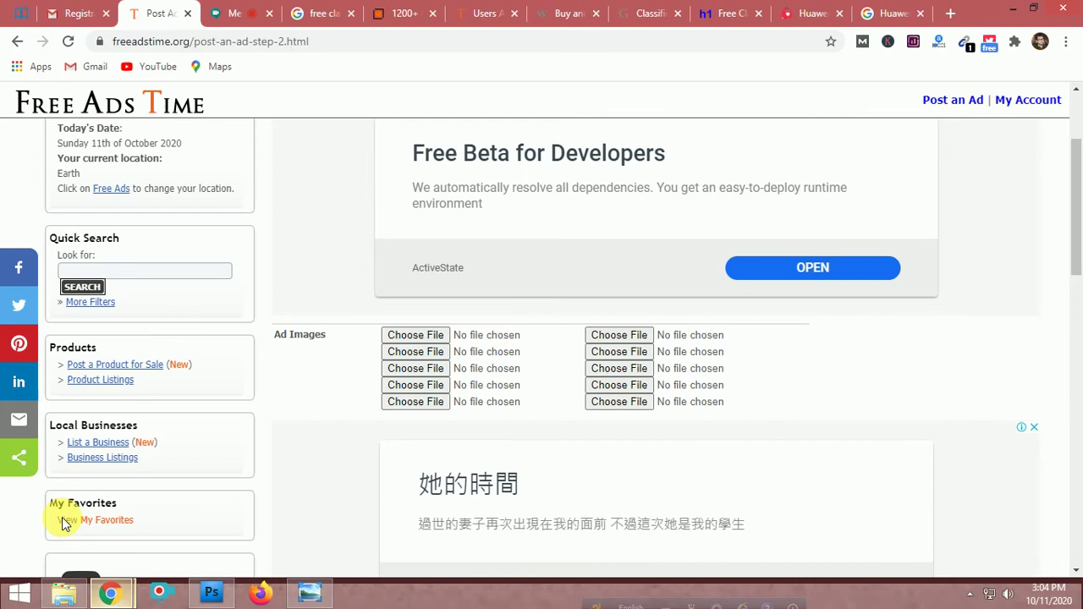
pyautogui.click(430, 337)
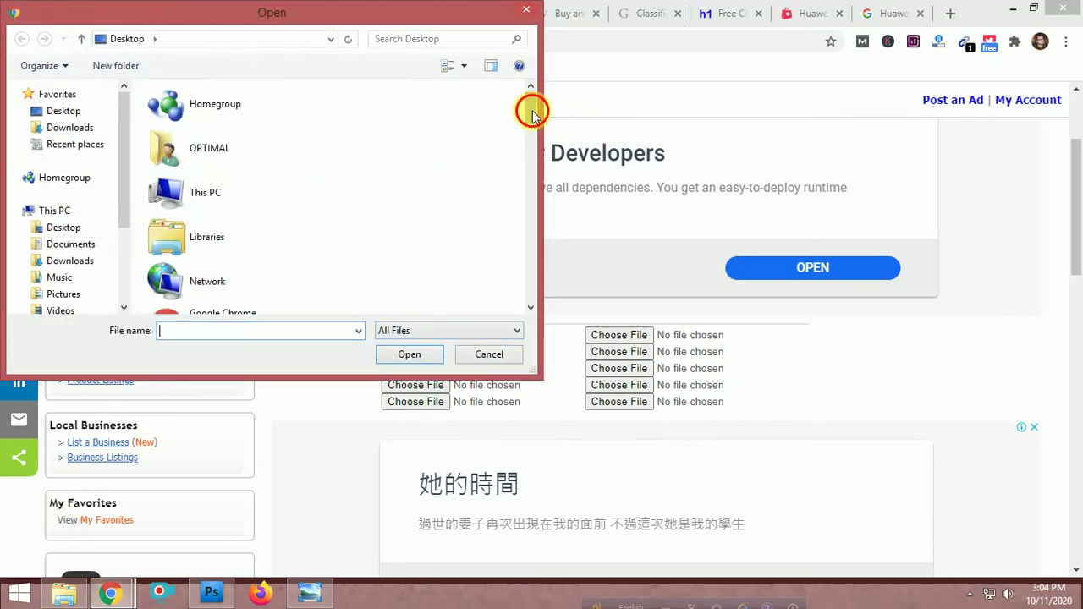
pyautogui.moveTo(532, 107); pyautogui.dragTo(545, 294)
pyautogui.click(247, 209)
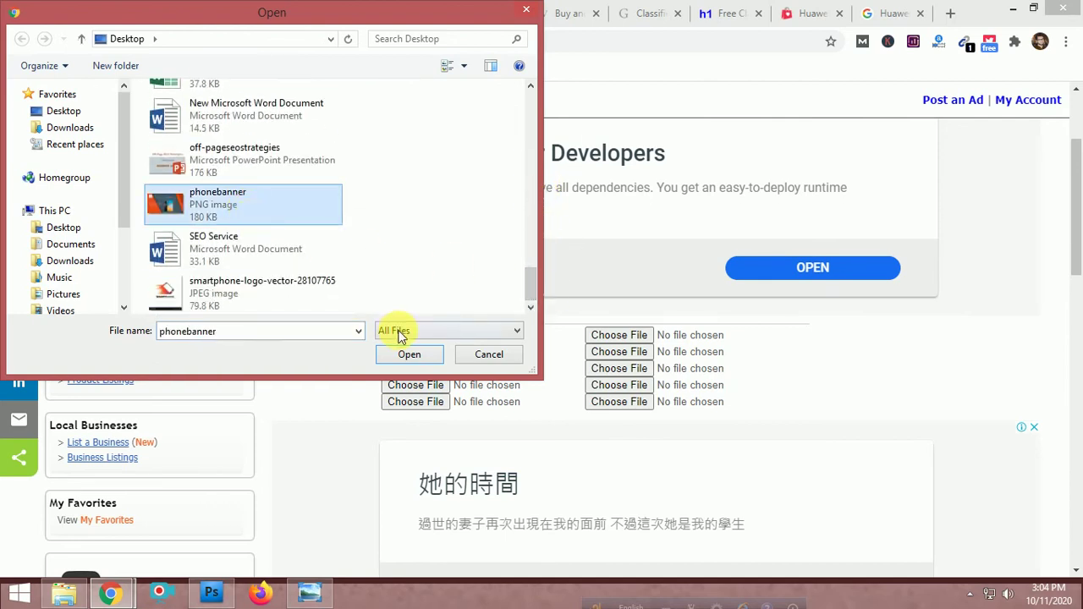
pyautogui.click(406, 352)
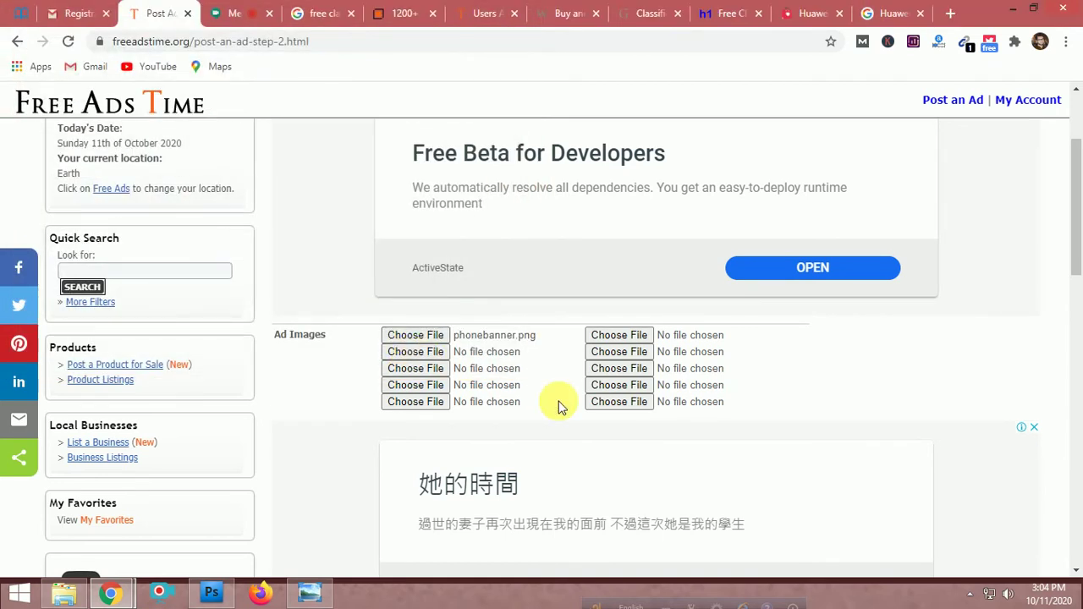
# Select the USD $29.98 Featured Ad in All Cities, States & Homepage promotion
pyautogui.scroll(-3, 513, 367)
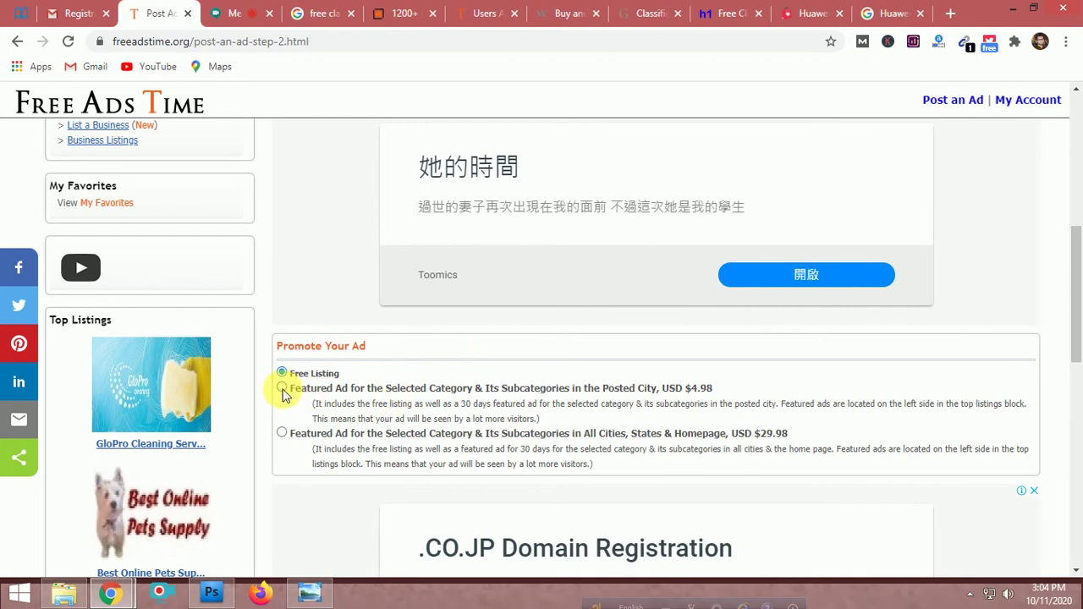
pyautogui.scroll(-1, 355, 364)
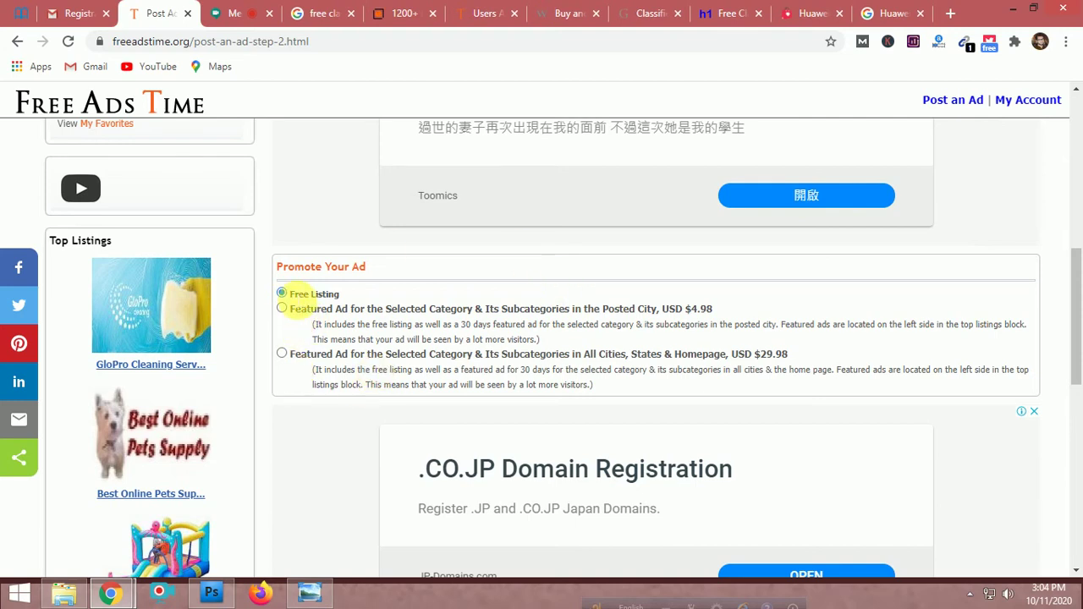
pyautogui.scroll(4, 715, 404)
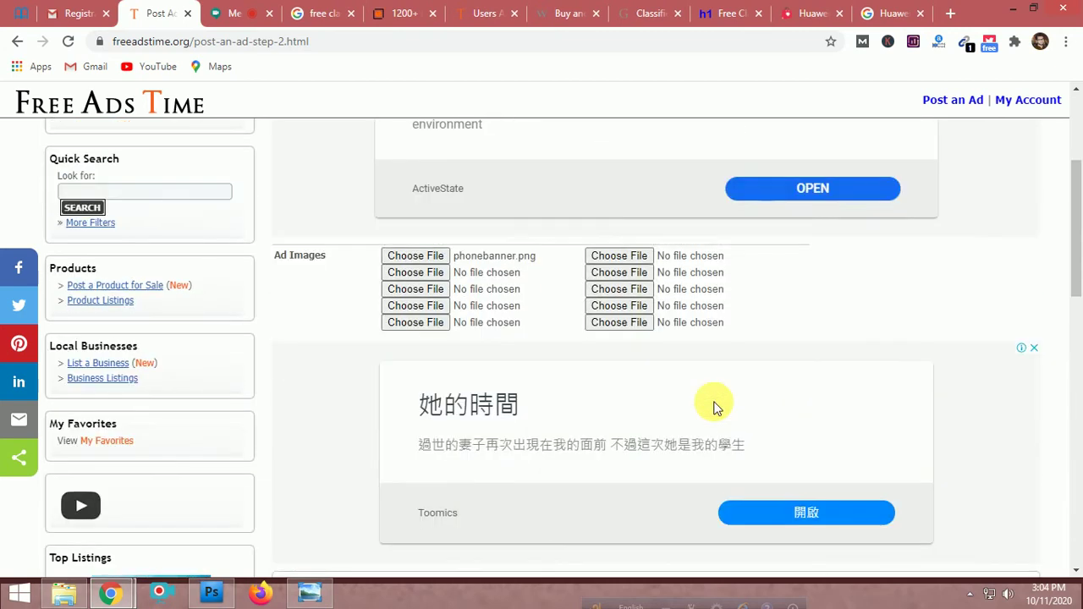
pyautogui.scroll(-4, 715, 404)
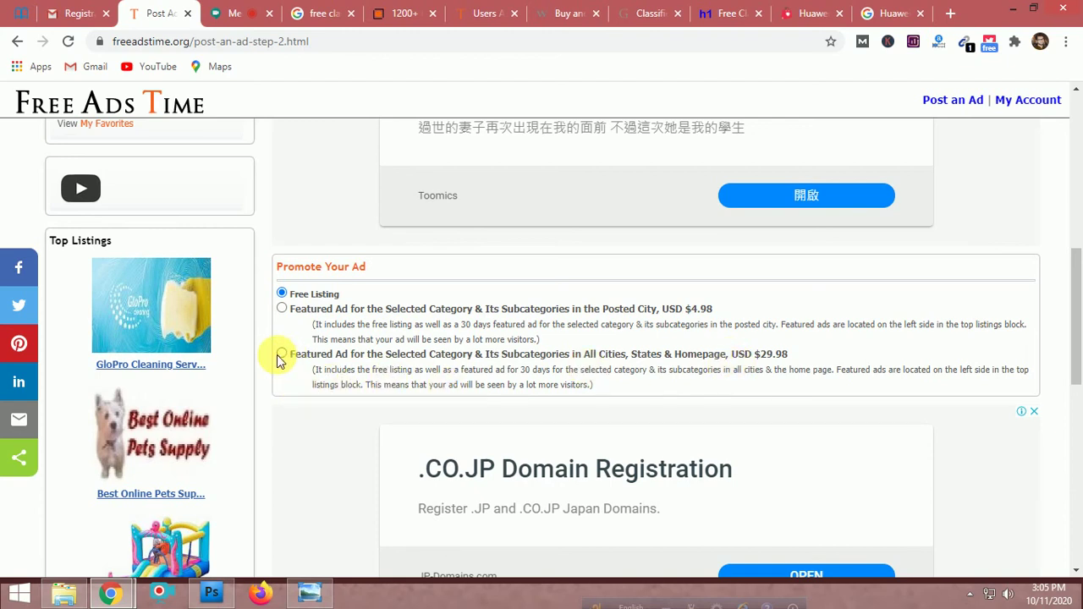
pyautogui.click(281, 354)
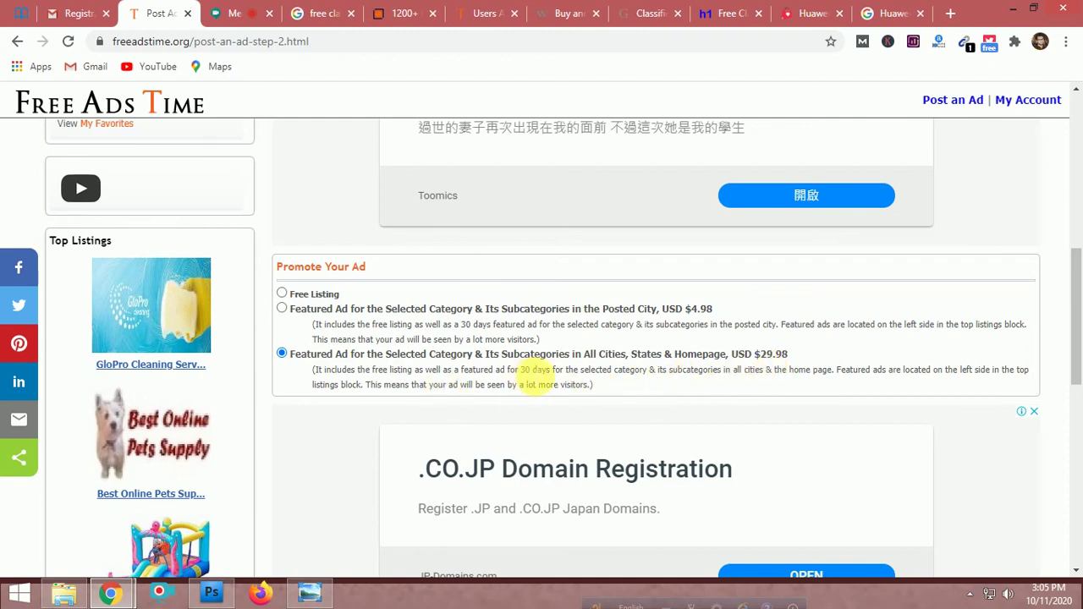
# Highlight the 30 days duration and the word Homepage in the chosen promotion's text
pyautogui.moveTo(519, 371); pyautogui.dragTo(557, 378)
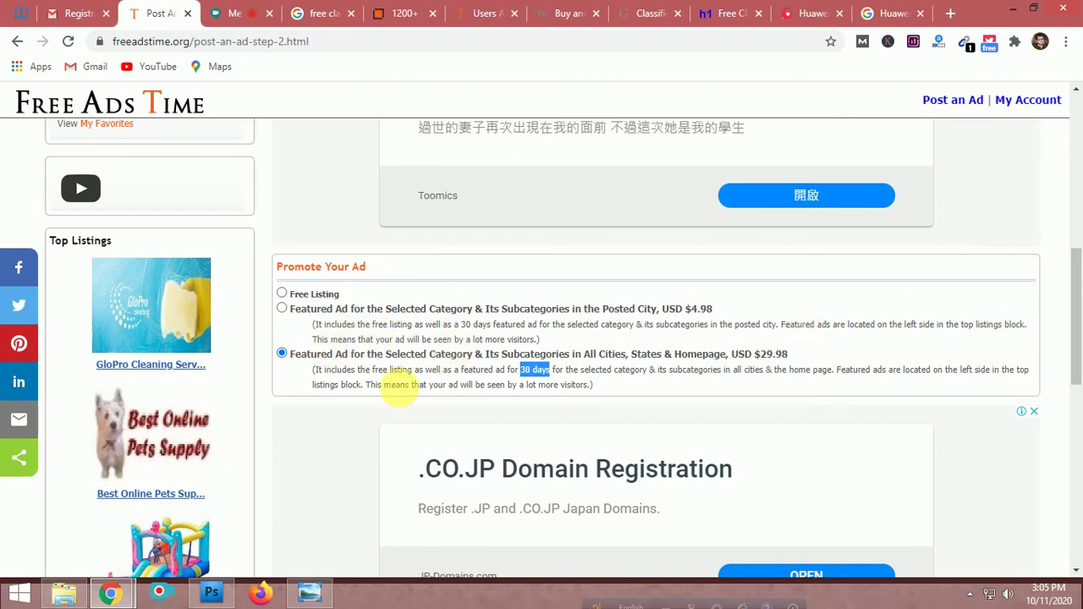
pyautogui.click(384, 387)
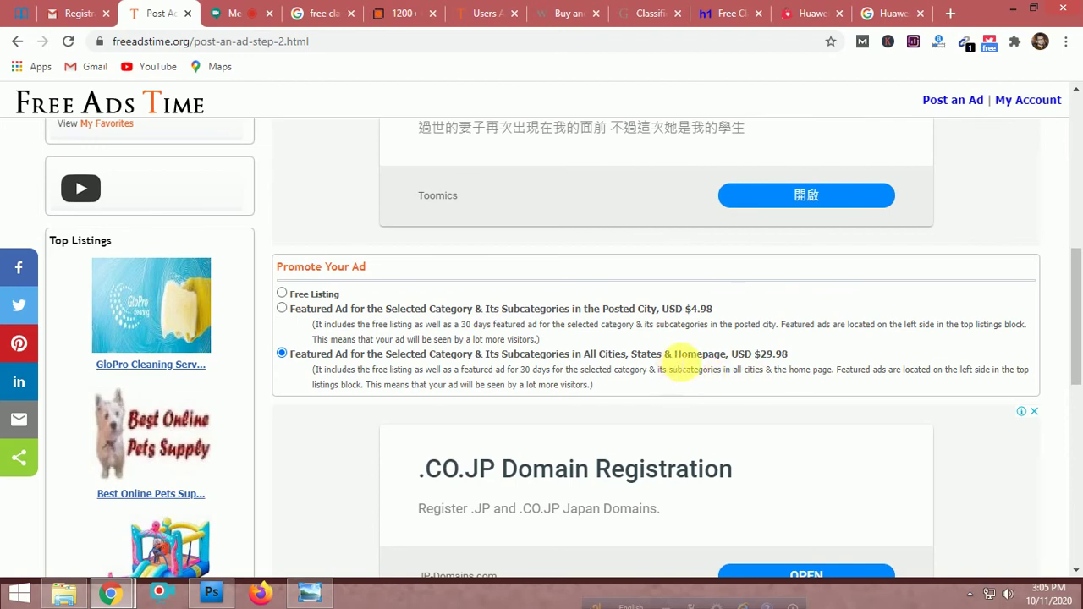
pyautogui.moveTo(674, 355); pyautogui.dragTo(727, 355)
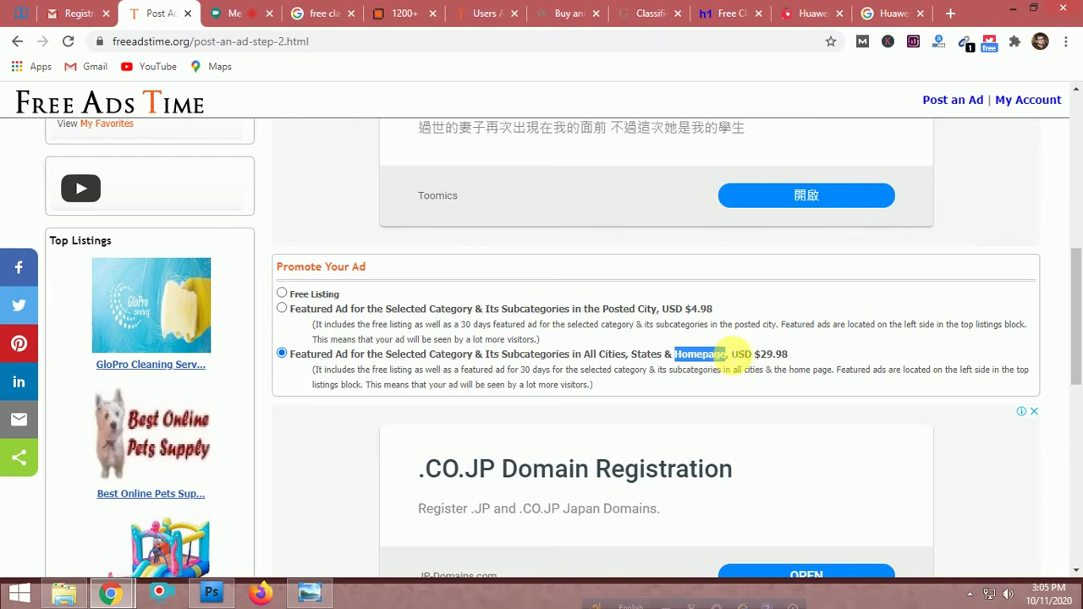
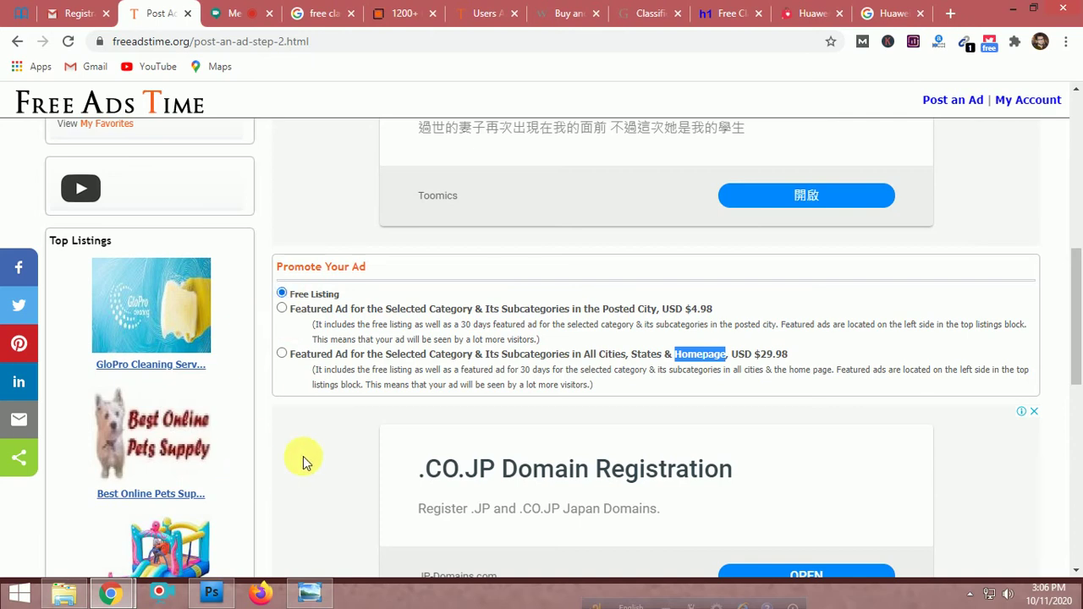
# Enter 7 as the human verification answer and submit the free Huawei listing
pyautogui.scroll(-3, 305, 455)
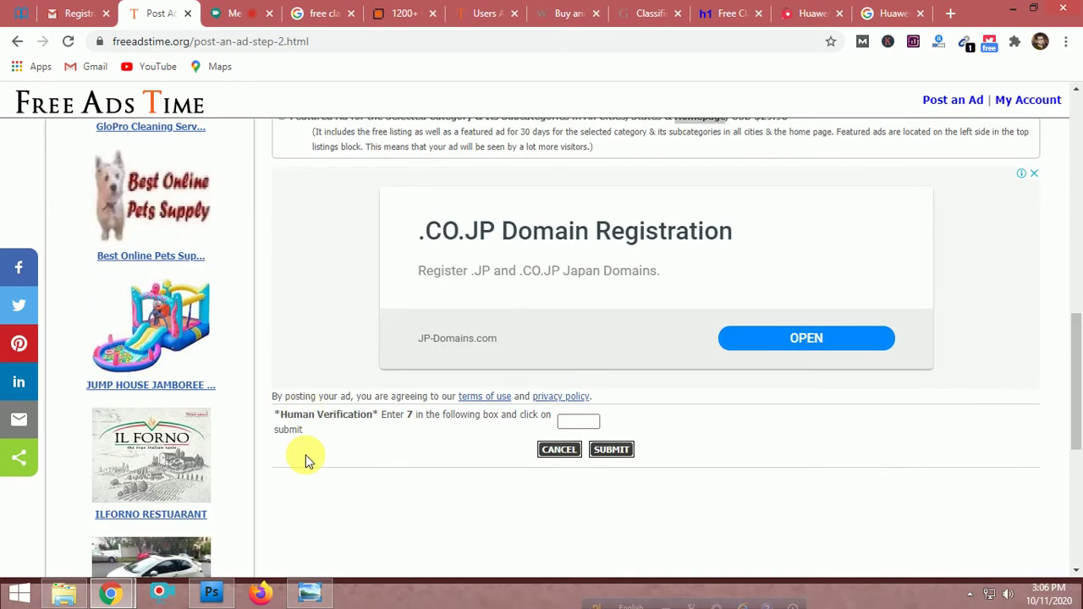
pyautogui.click(579, 422)
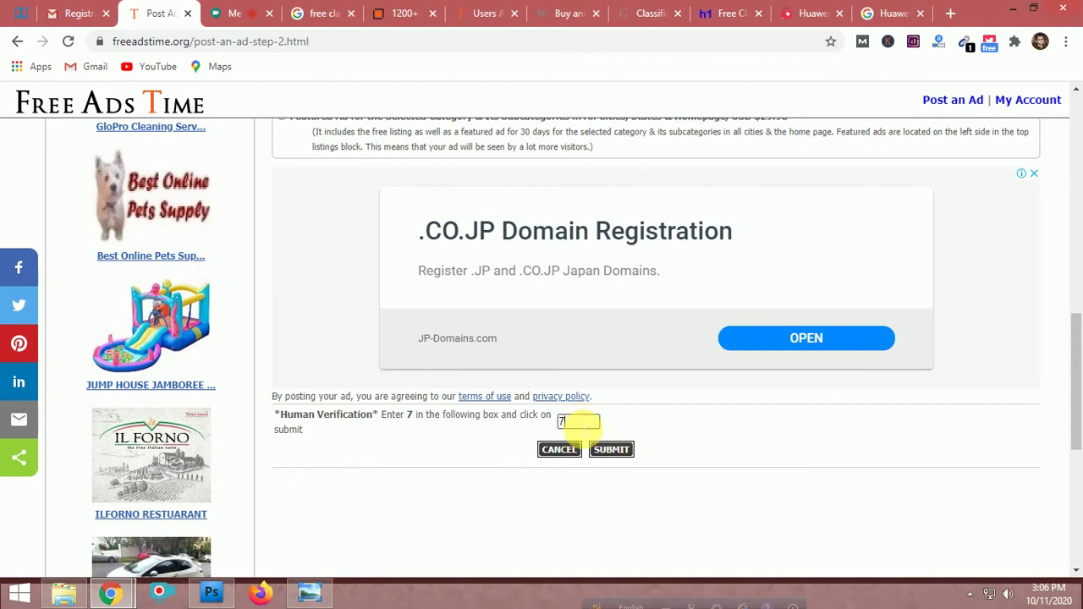
pyautogui.click(613, 449)
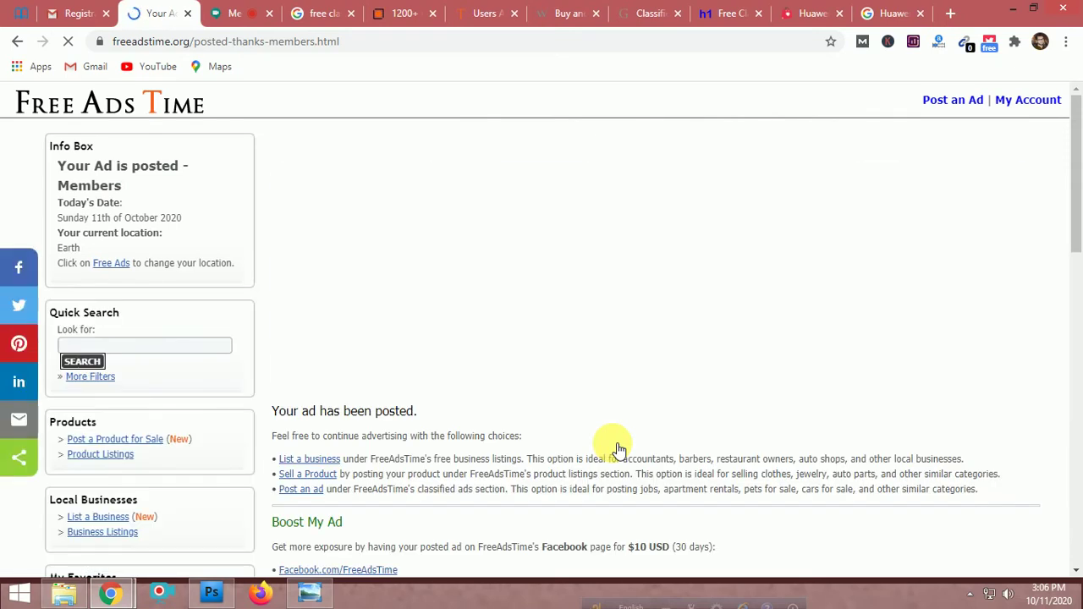
pyautogui.scroll(-2, 617, 449)
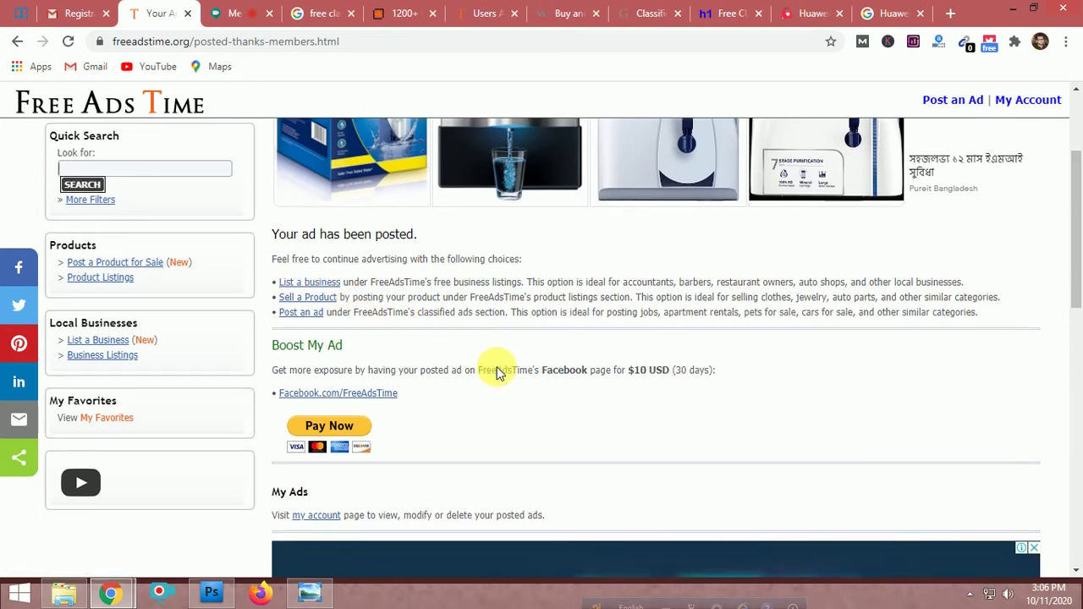
pyautogui.scroll(-3, 497, 369)
pyautogui.scroll(-4, 496, 366)
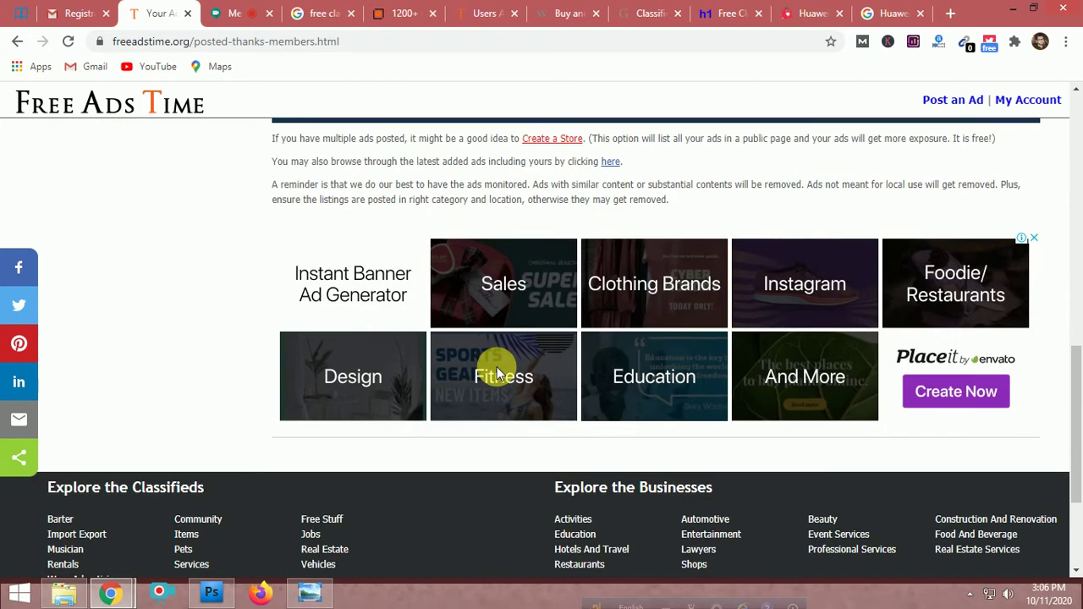
pyautogui.scroll(8, 496, 366)
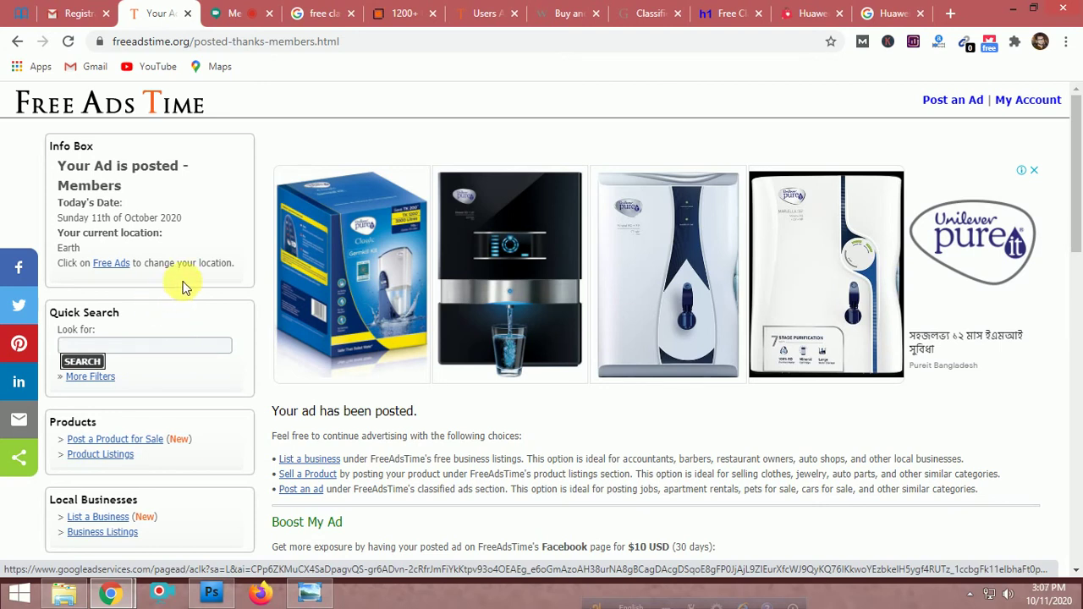
# Go to My Account and show the My Ads list of posted ads
pyautogui.click(1015, 100)
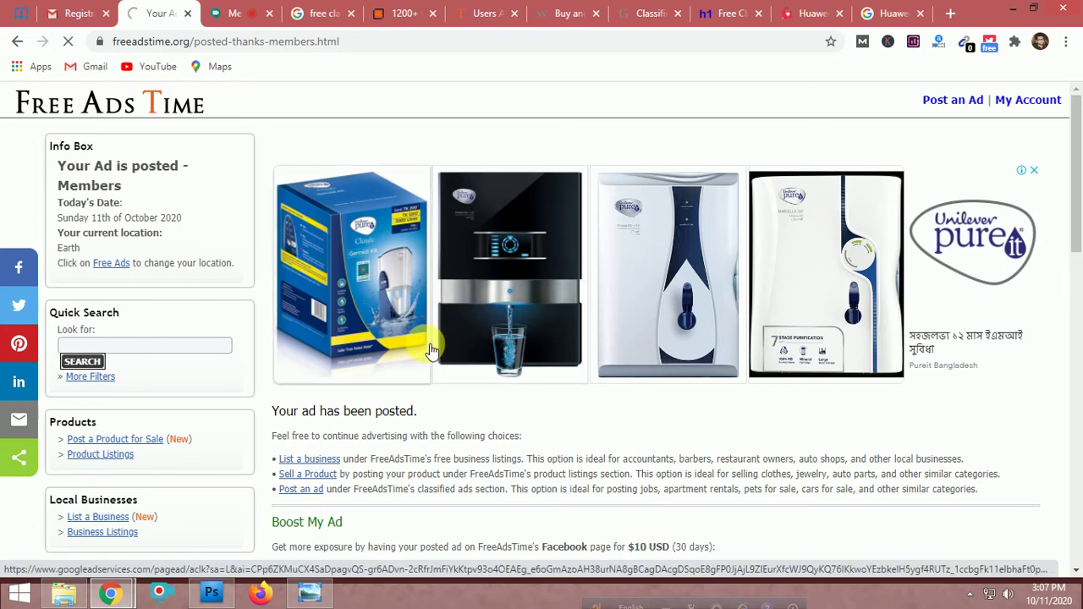
pyautogui.scroll(-3, 430, 350)
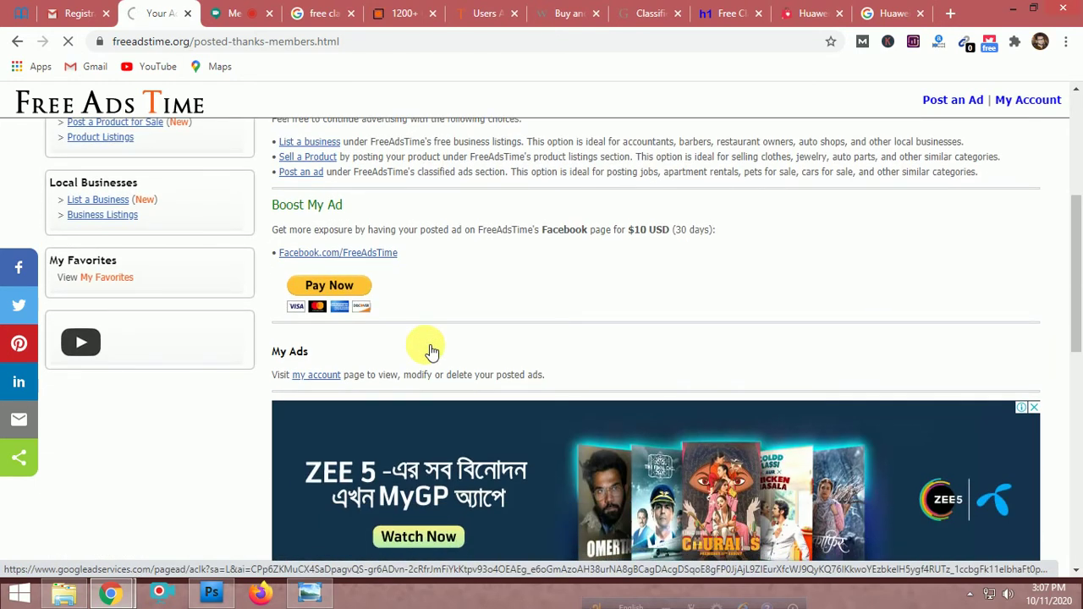
pyautogui.click(316, 375)
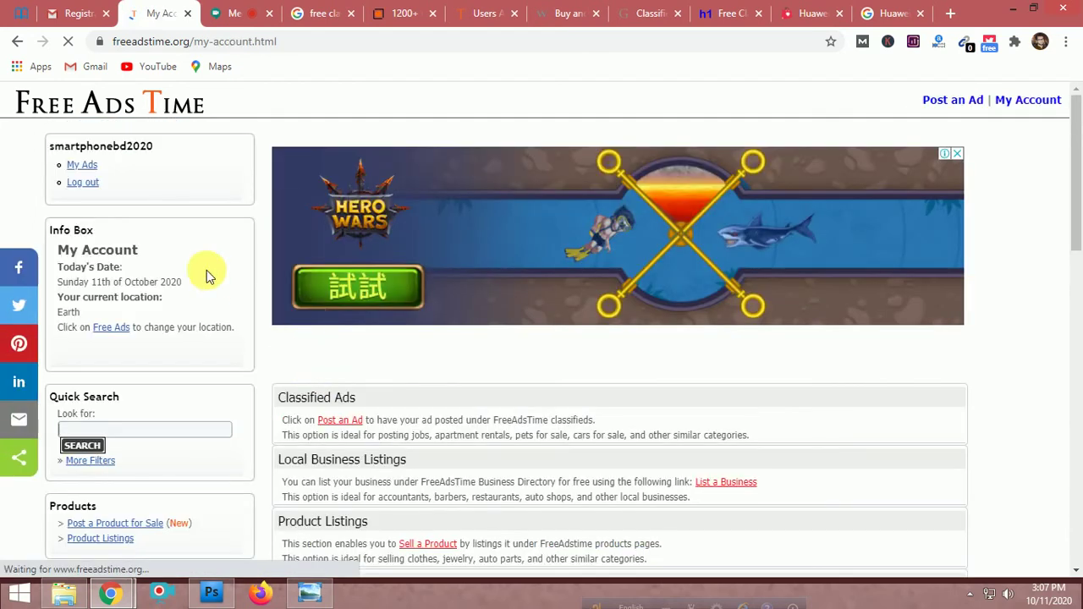
pyautogui.click(92, 168)
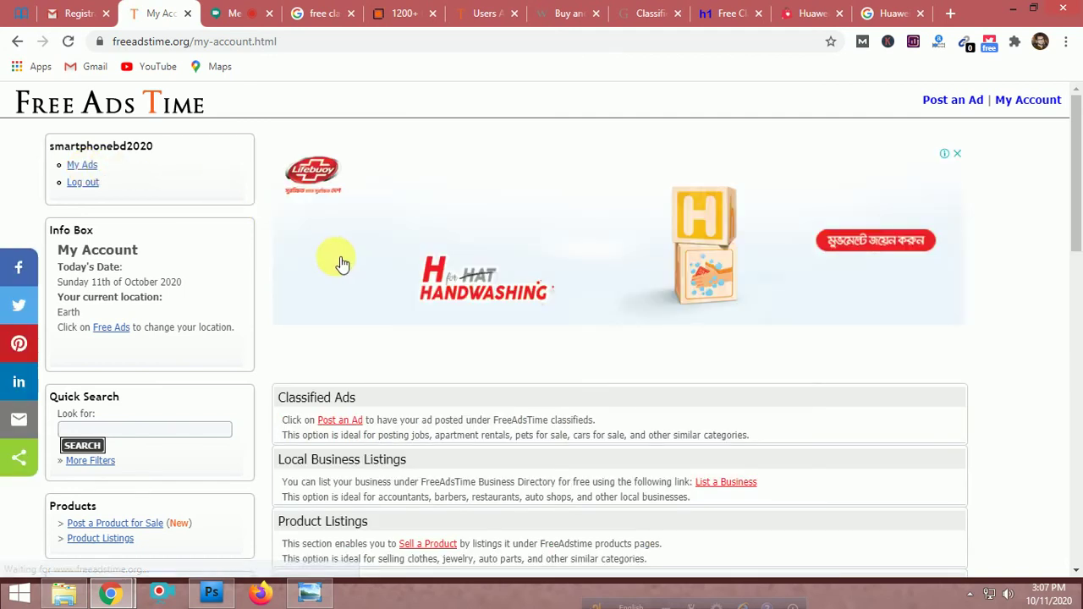
# Locate the Best Offer Huawei P40 Pro listing in the table and open it in a new tab
pyautogui.scroll(-3, 403, 290)
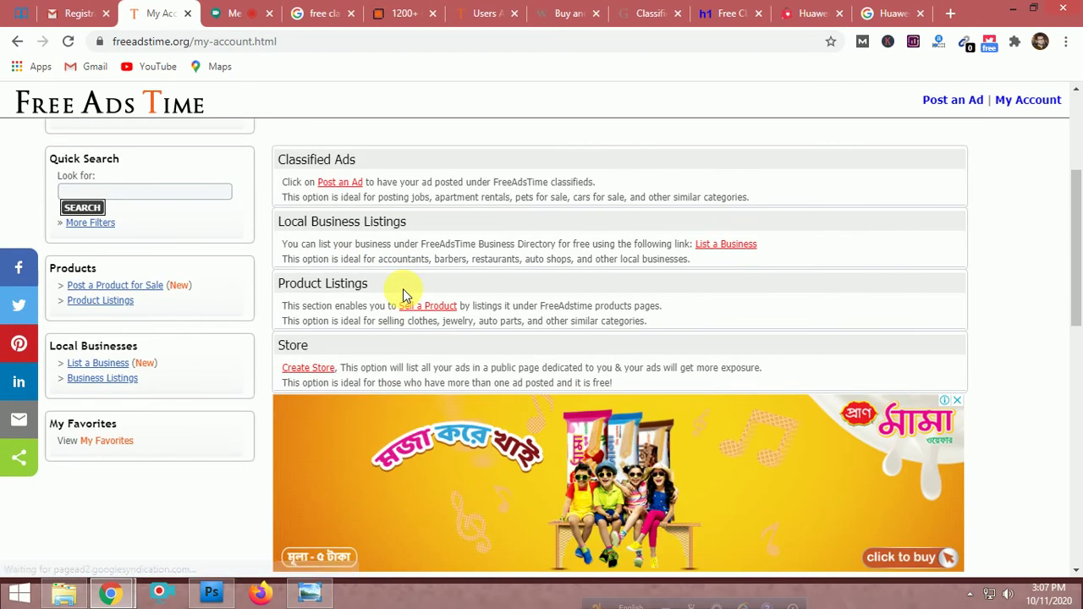
pyautogui.scroll(-10, 403, 294)
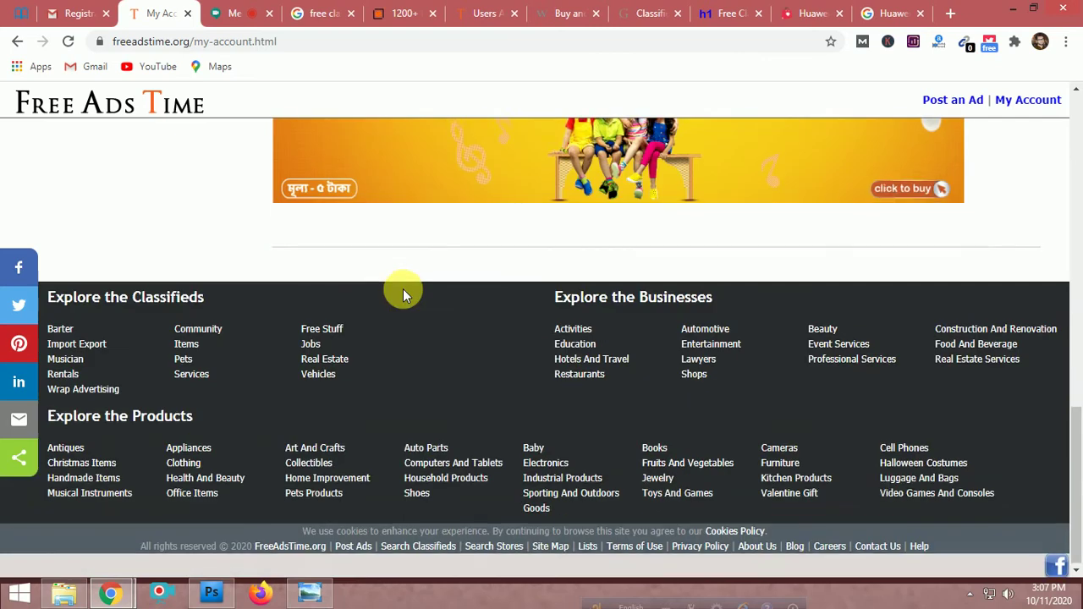
pyautogui.scroll(10, 403, 292)
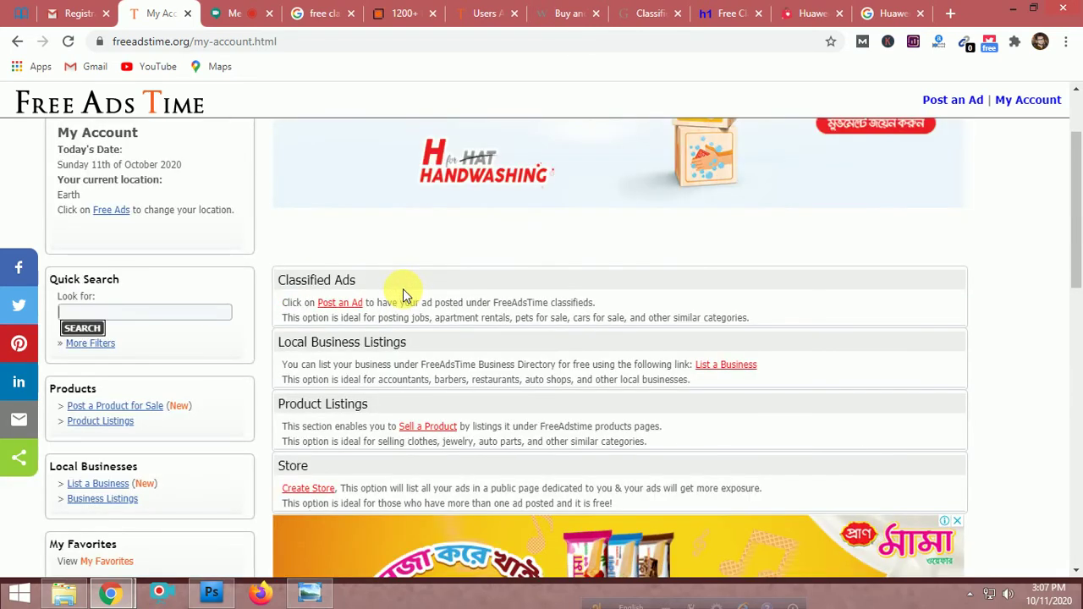
pyautogui.scroll(2, 403, 292)
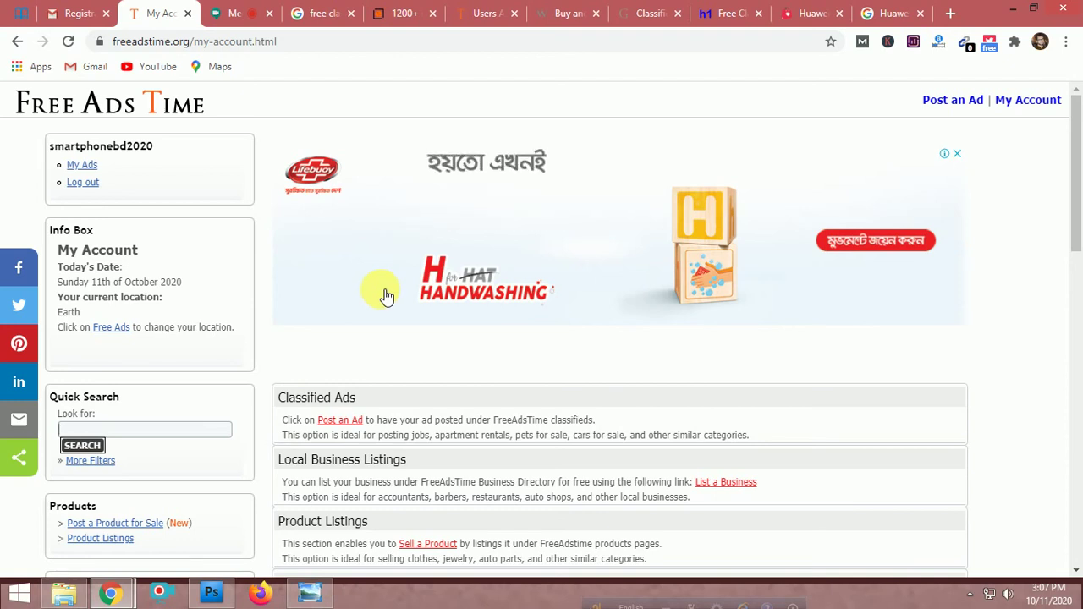
pyautogui.scroll(-2, 386, 296)
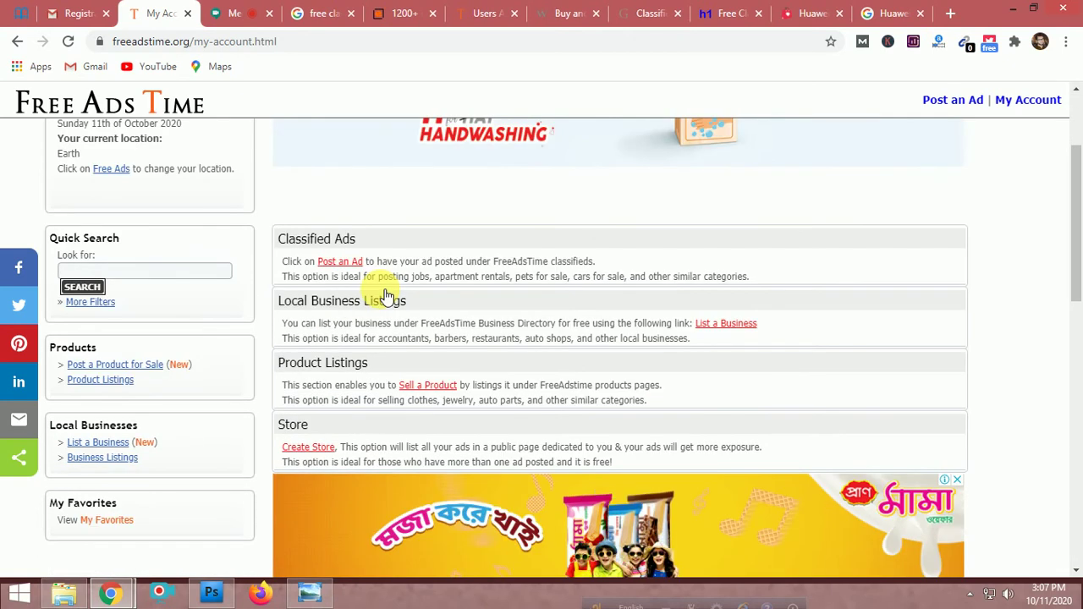
pyautogui.scroll(-4, 385, 295)
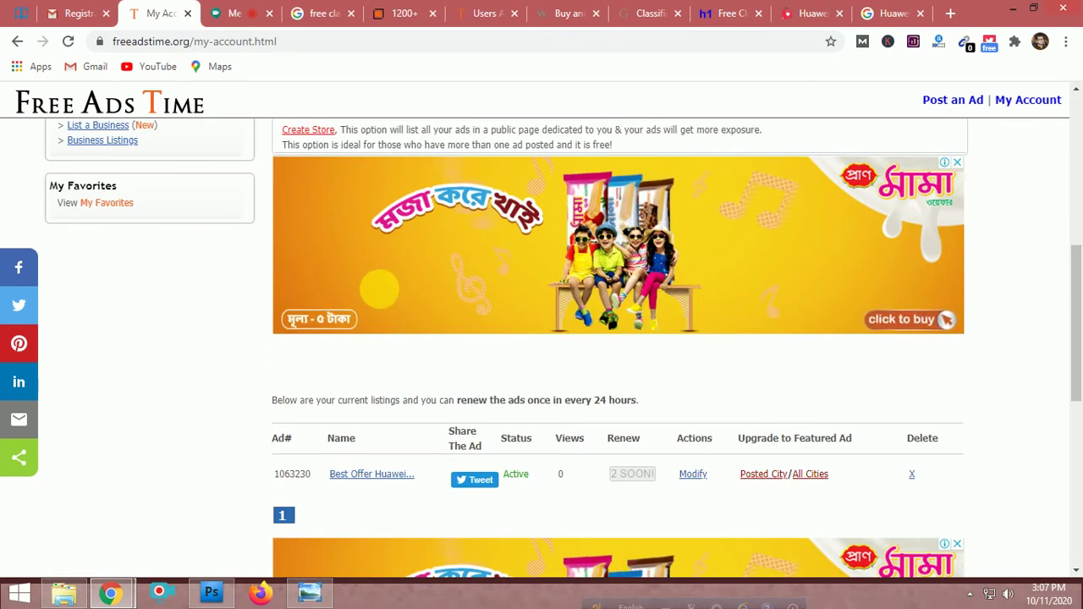
pyautogui.scroll(-1, 423, 401)
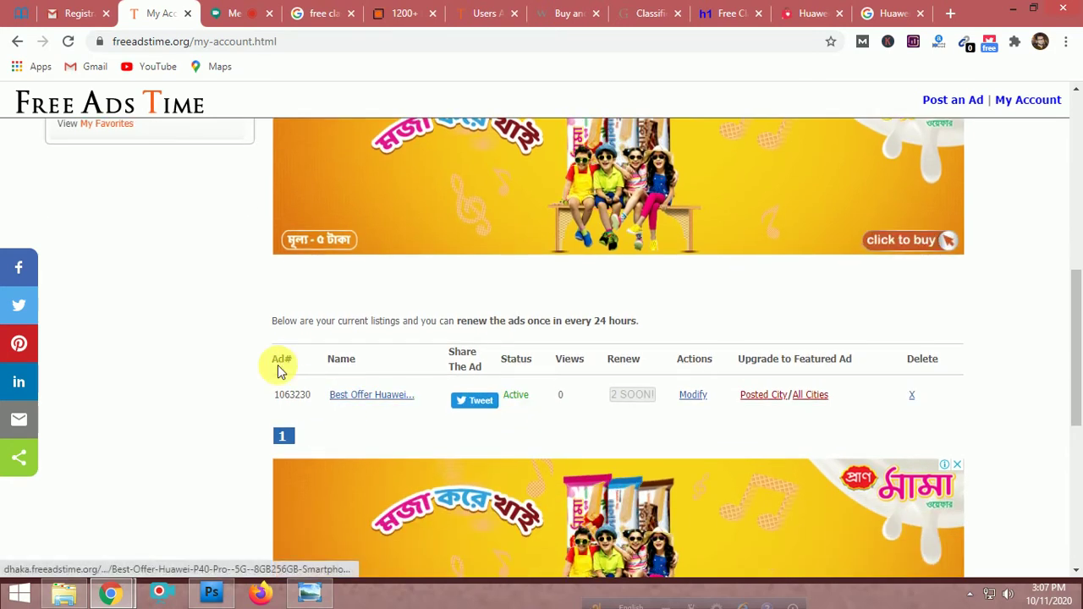
pyautogui.scroll(4, 341, 359)
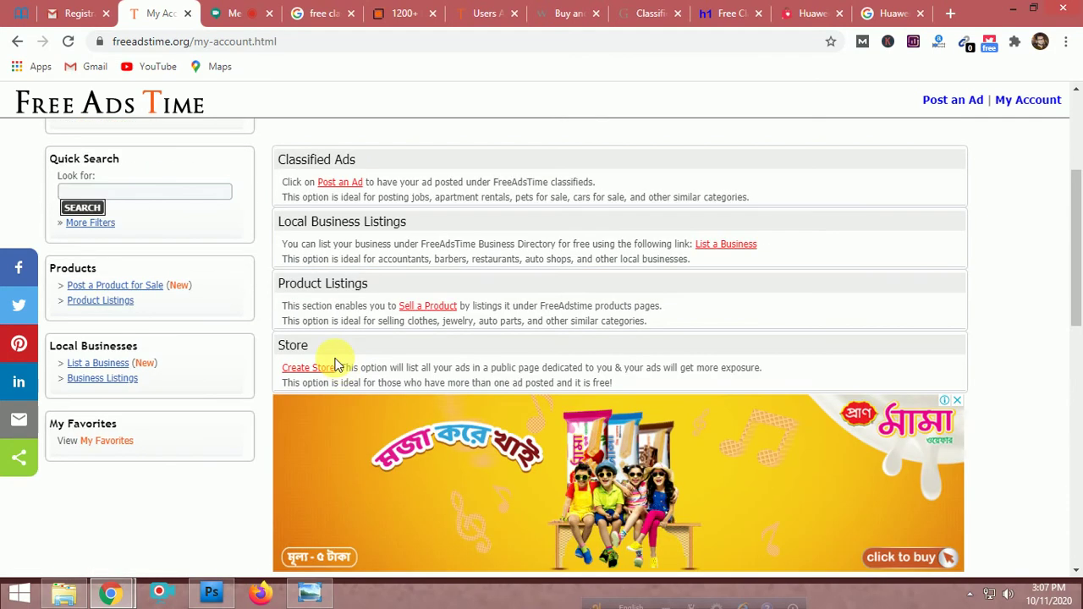
pyautogui.scroll(-5, 338, 357)
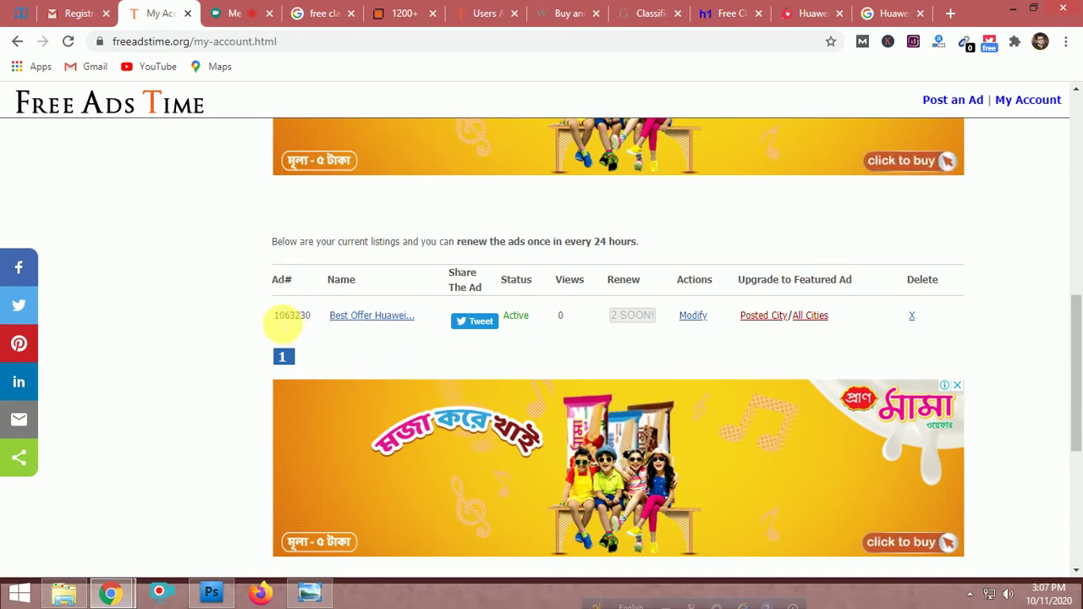
pyautogui.doubleClick(292, 316)
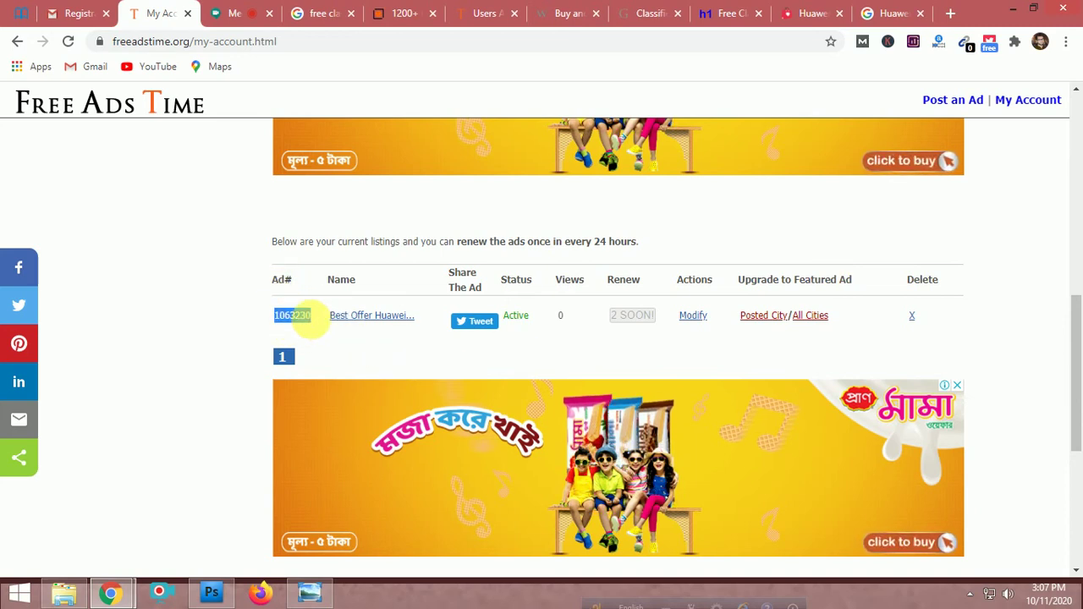
pyautogui.middleClick(364, 325)
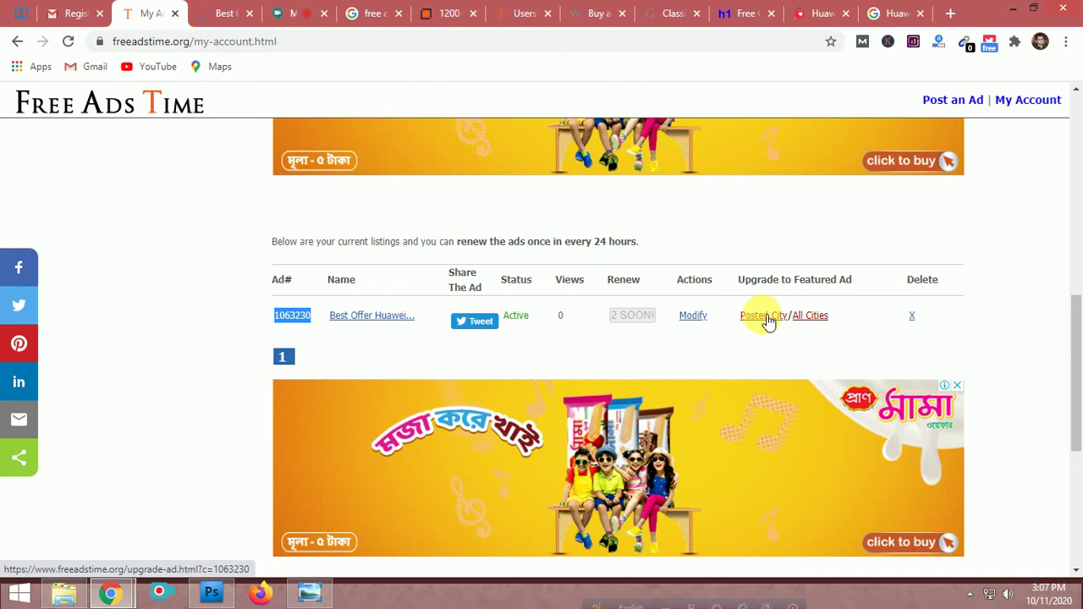
# Switch to the Huawei ad and view its phone picture at full size, then close it
pyautogui.click(223, 11)
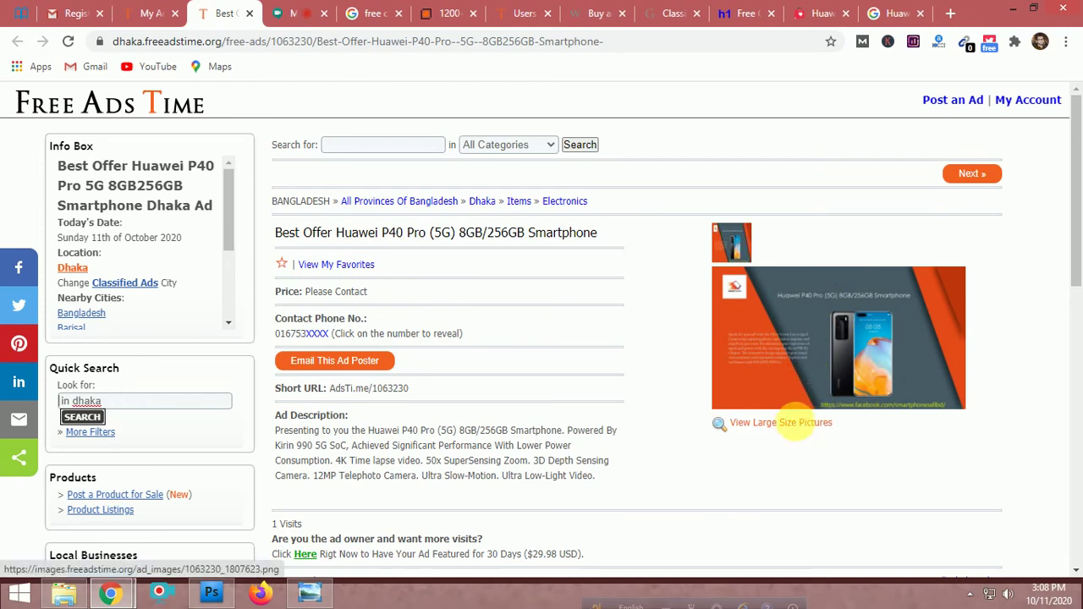
pyautogui.click(795, 423)
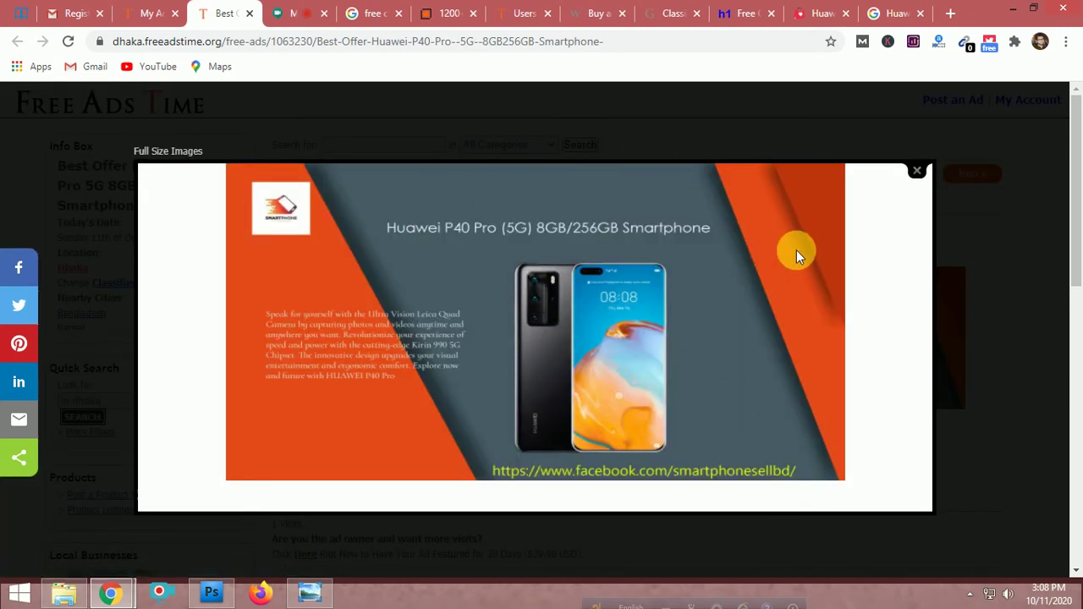
pyautogui.click(917, 170)
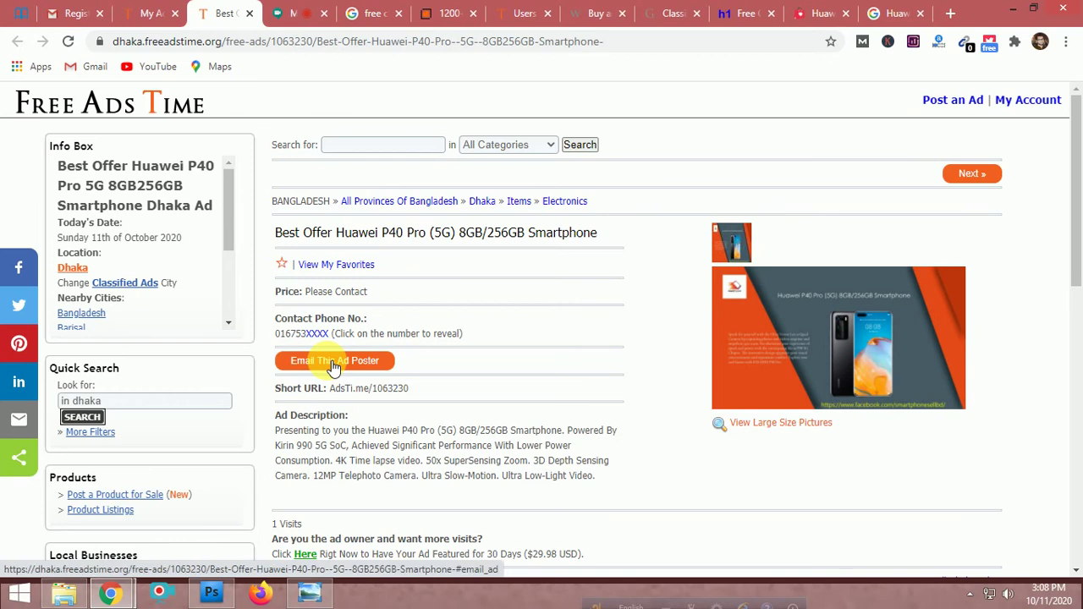
# Highlight the camera features in the description and reveal the full contact phone number
pyautogui.scroll(-2, 332, 363)
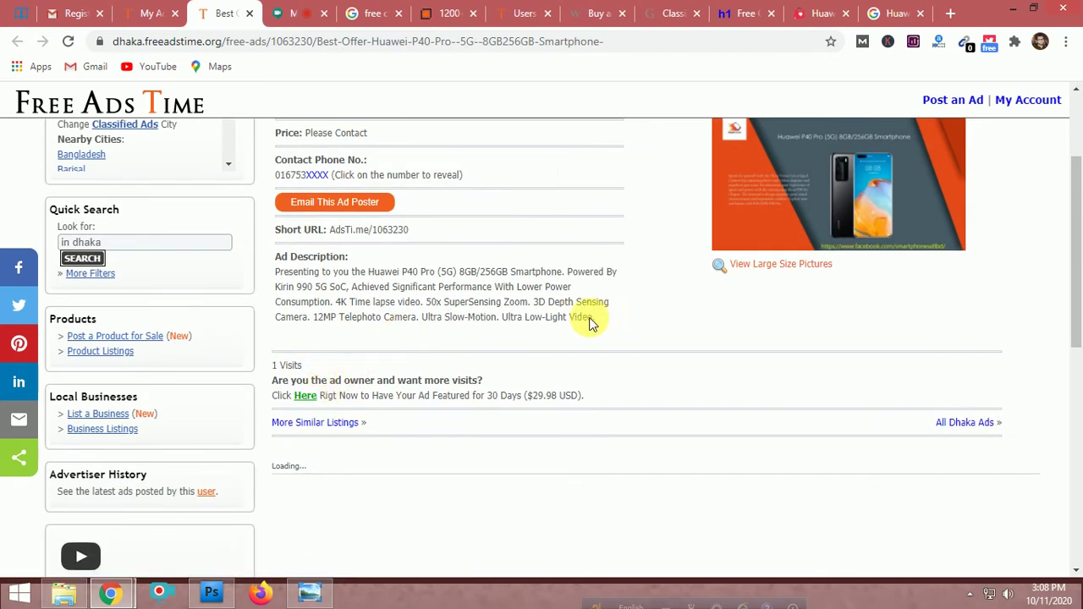
pyautogui.moveTo(373, 302); pyautogui.dragTo(474, 306)
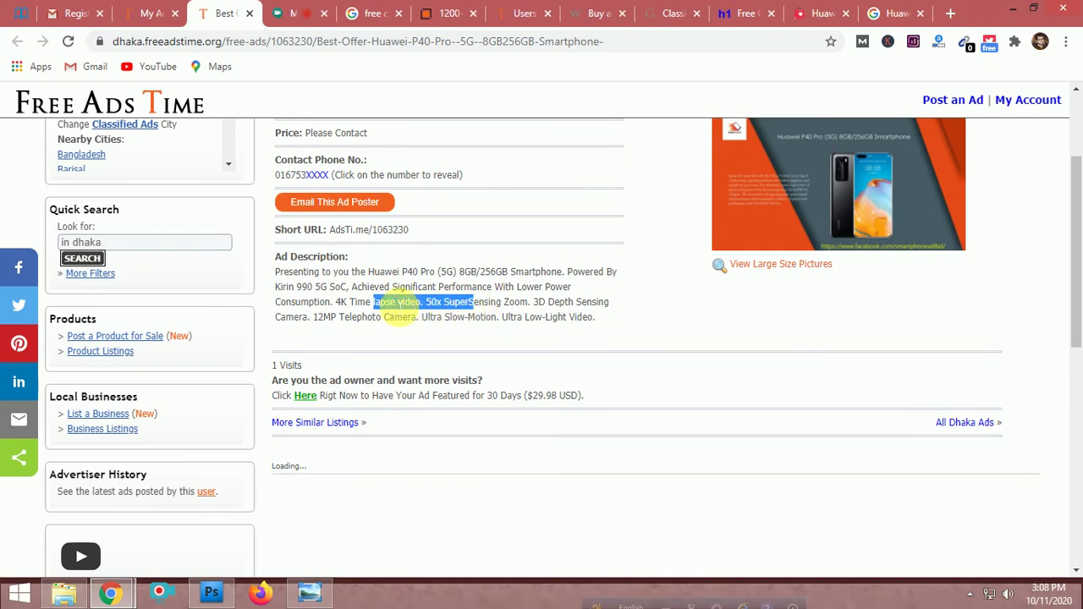
pyautogui.scroll(1, 398, 313)
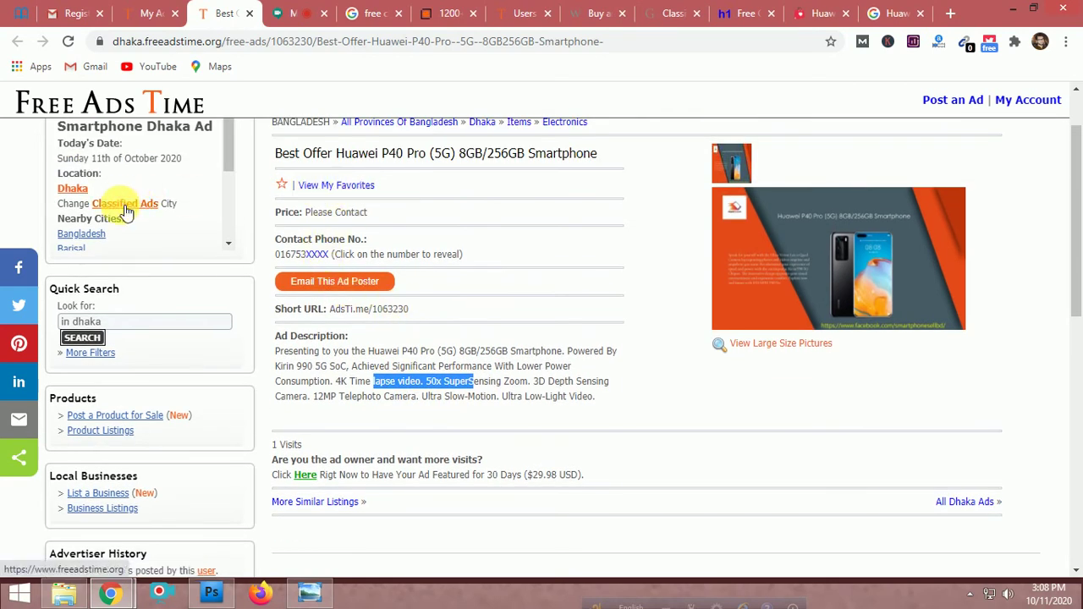
pyautogui.click(505, 393)
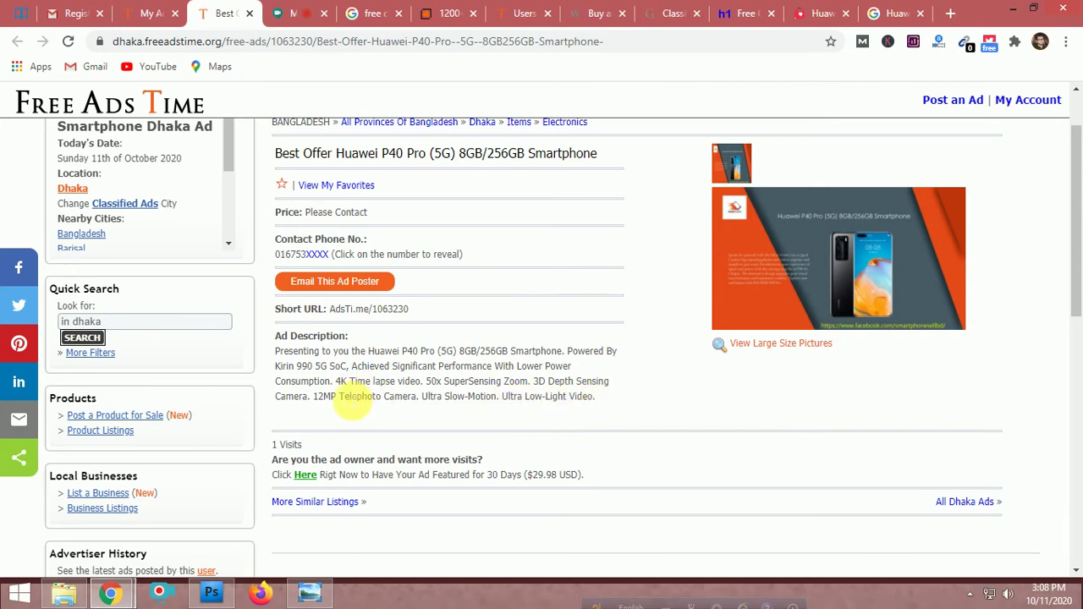
pyautogui.moveTo(343, 400); pyautogui.dragTo(441, 399)
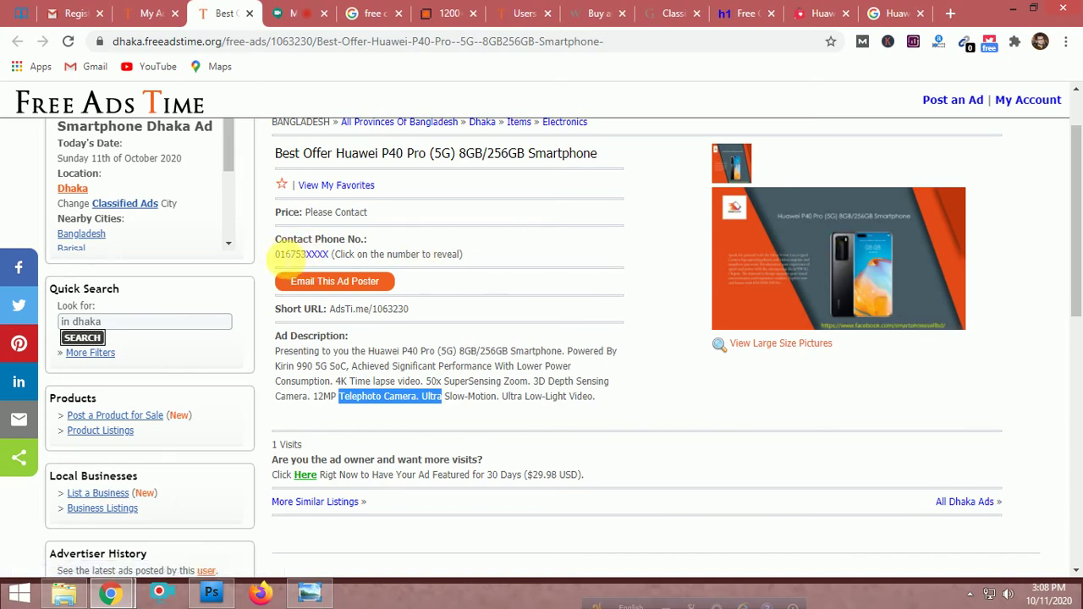
pyautogui.moveTo(279, 257); pyautogui.dragTo(314, 254)
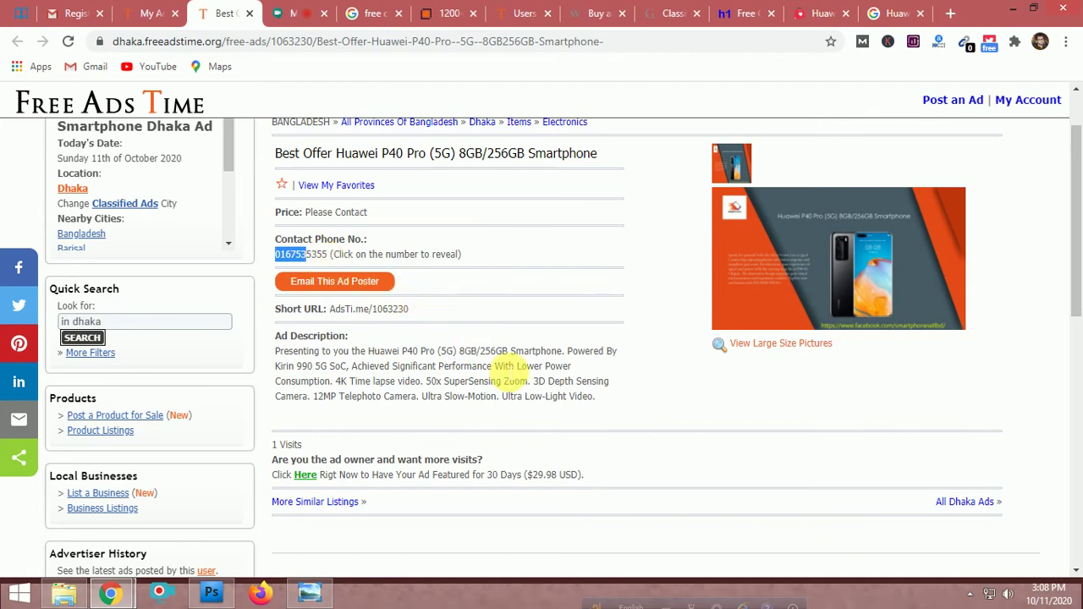
pyautogui.scroll(-1, 505, 381)
pyautogui.scroll(2, 502, 365)
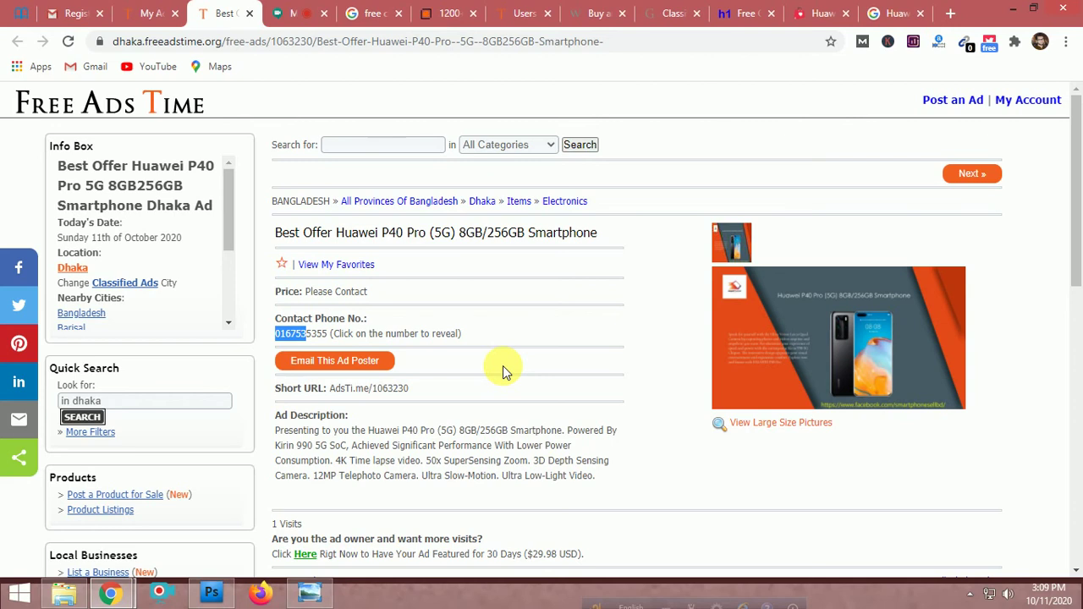
# Open the ad picture in the Full Size Images lightbox and close it
pyautogui.scroll(-2, 208, 246)
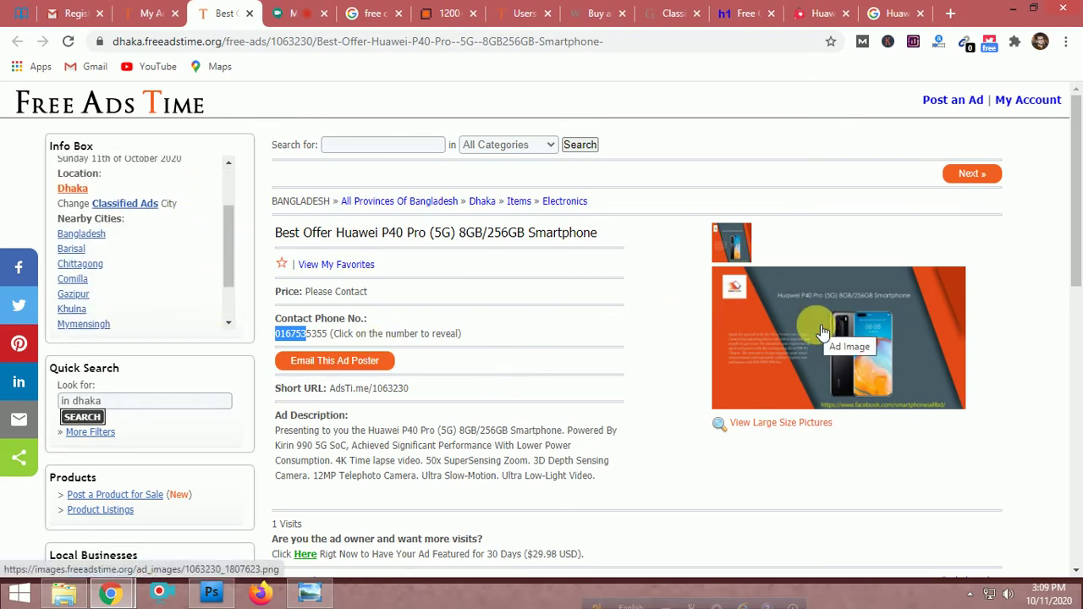
pyautogui.click(485, 330)
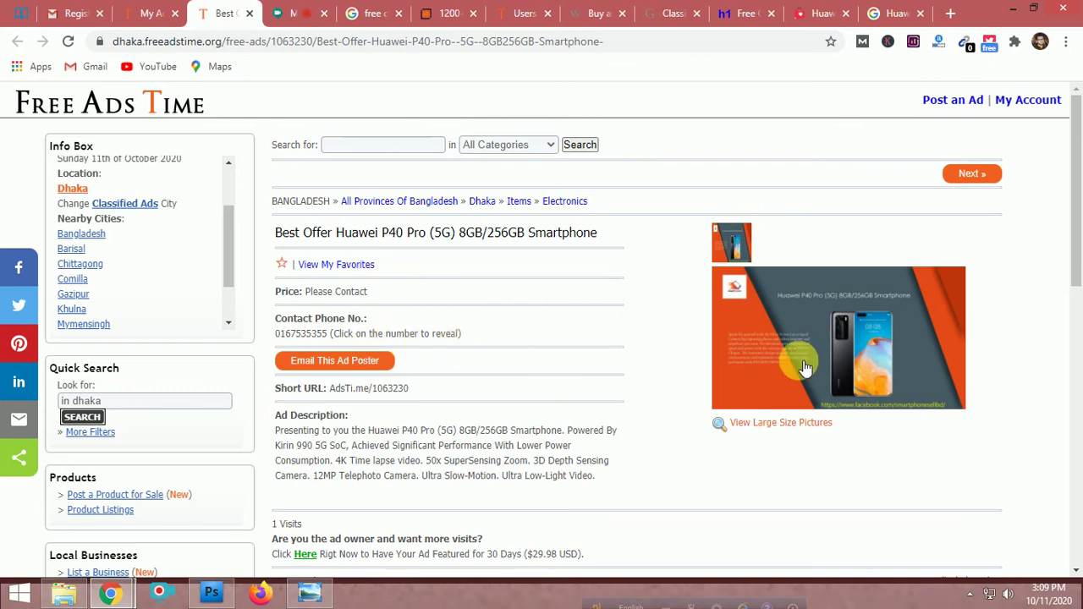
pyautogui.click(793, 330)
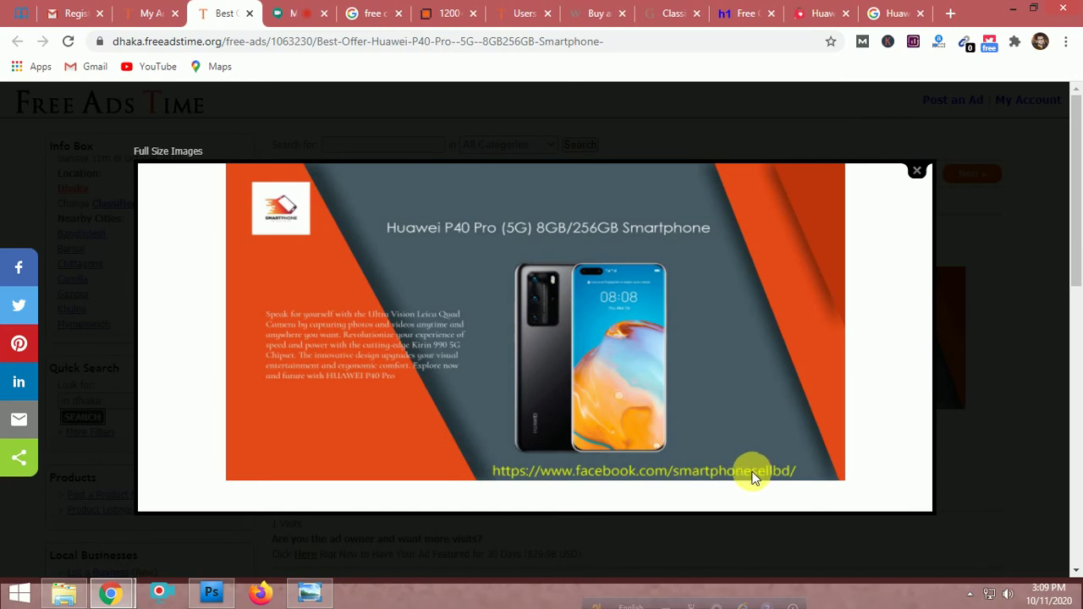
pyautogui.click(918, 169)
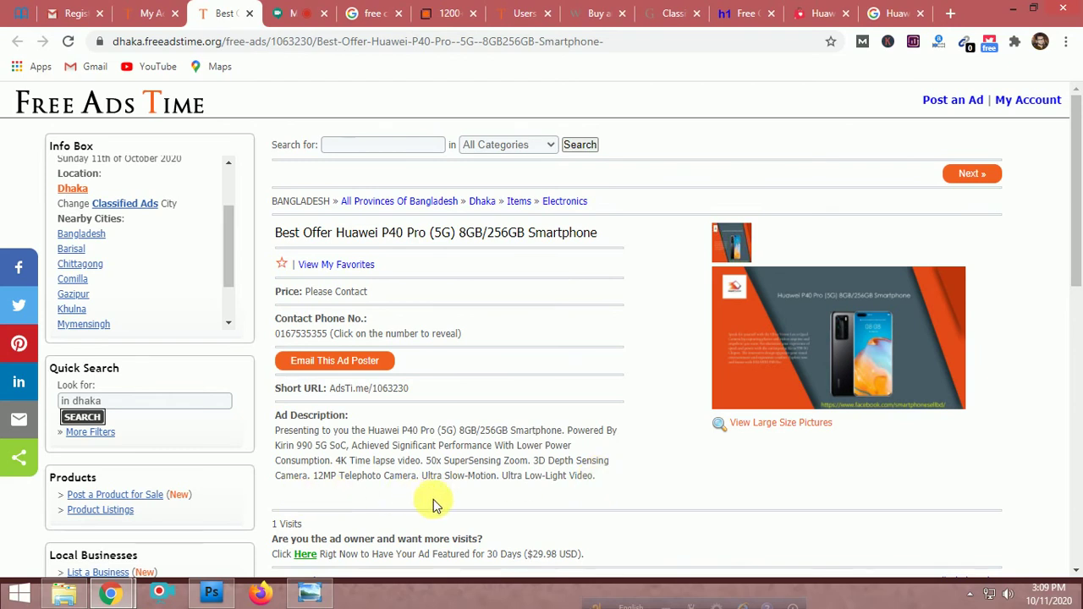
# Select 'Telephoto Camera' in the description, then switch to the My Account listings
pyautogui.scroll(-3, 435, 497)
pyautogui.scroll(3, 436, 497)
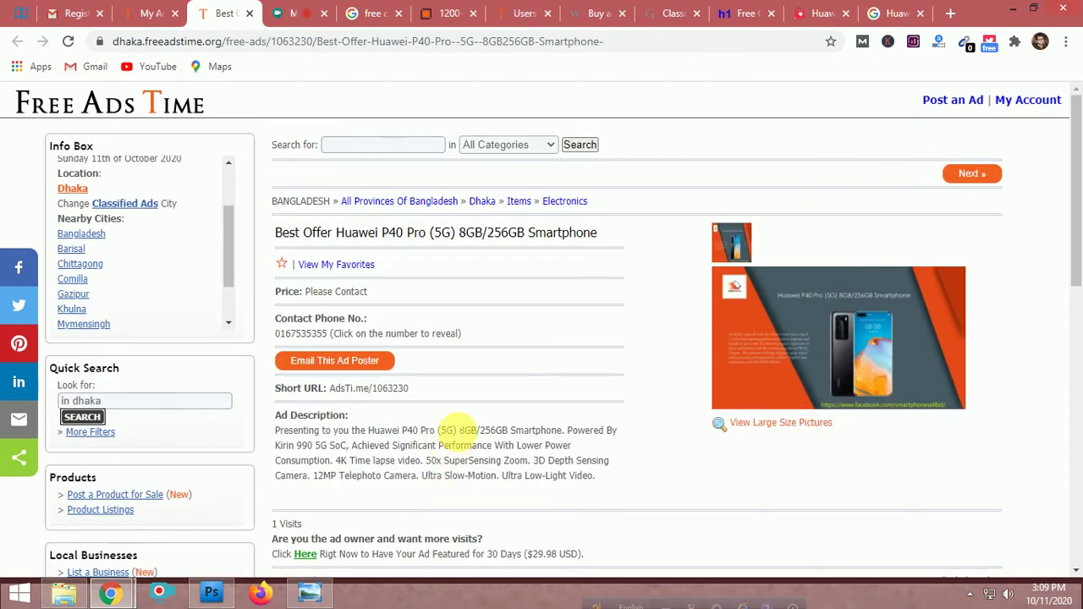
pyautogui.scroll(-1, 457, 427)
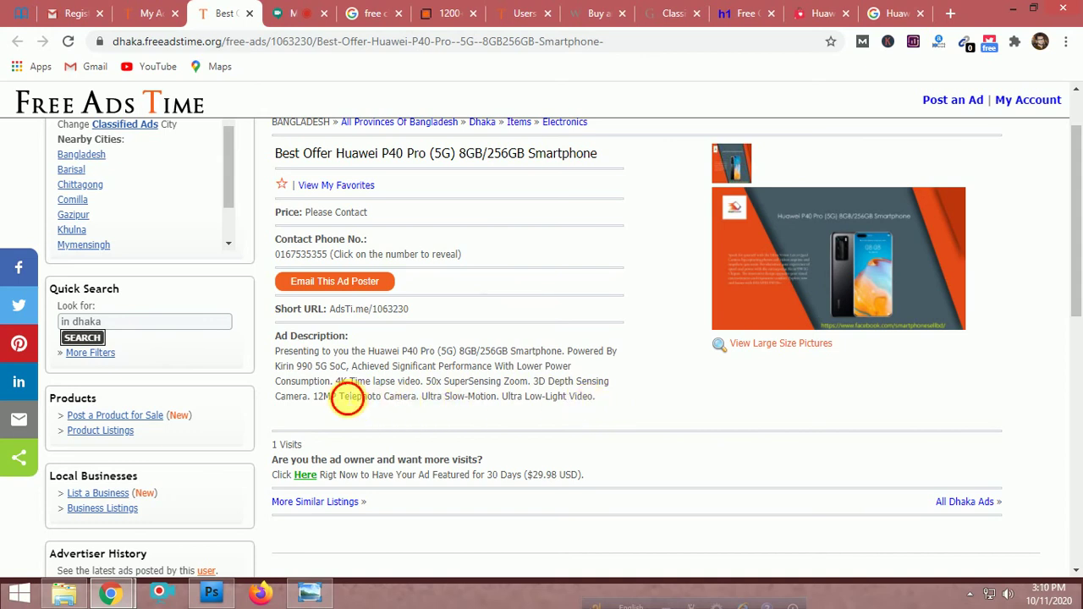
pyautogui.moveTo(338, 398); pyautogui.dragTo(476, 398)
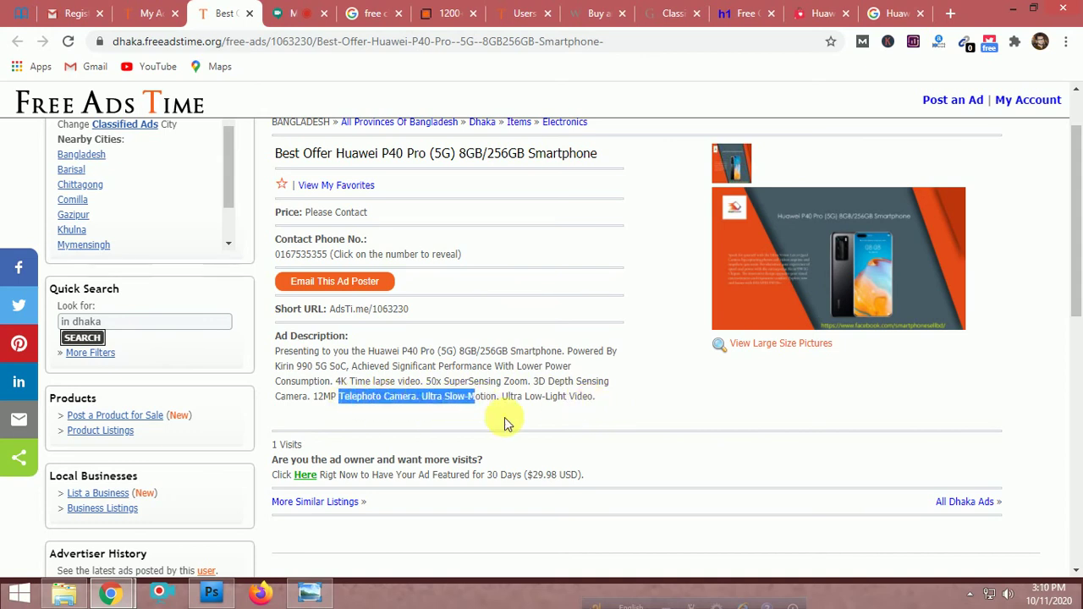
pyautogui.click(383, 405)
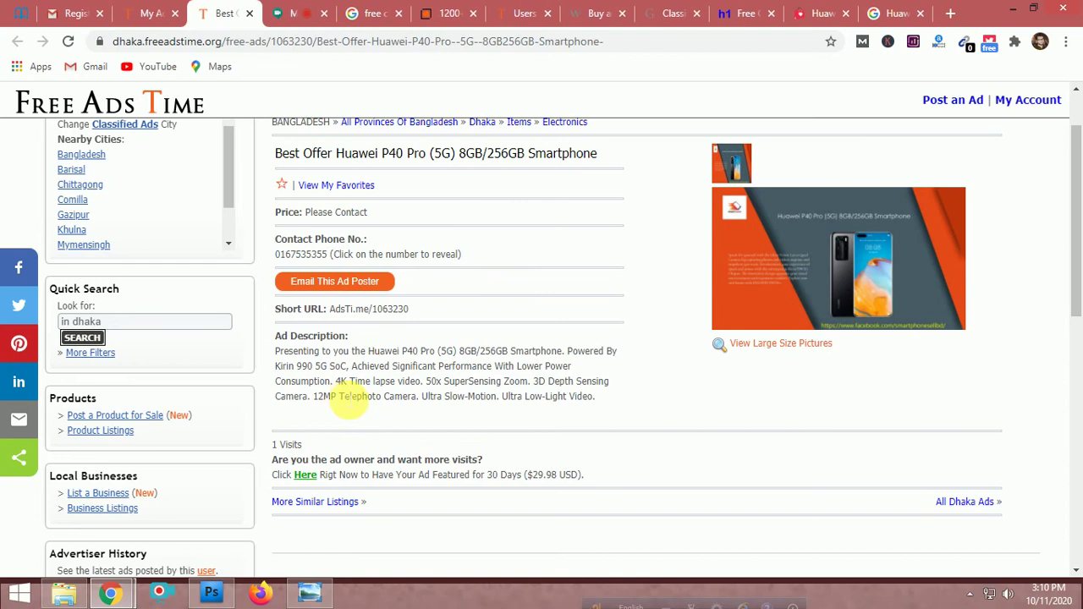
pyautogui.moveTo(342, 397); pyautogui.dragTo(430, 400)
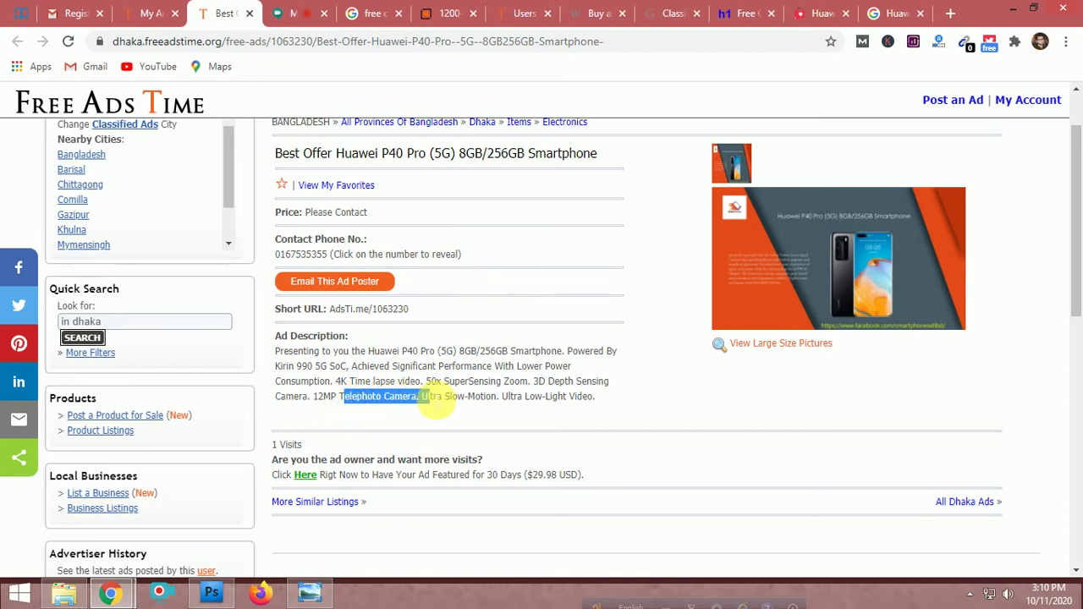
pyautogui.click(148, 12)
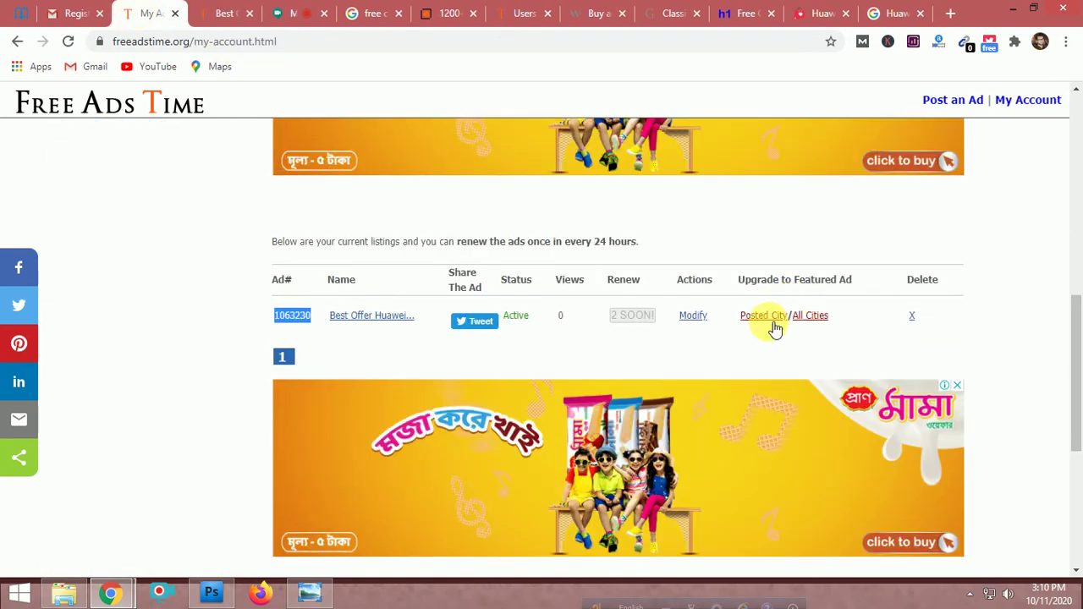
# Start loading the edit page for the Best Offer Huawei listing via Modify
pyautogui.click(694, 326)
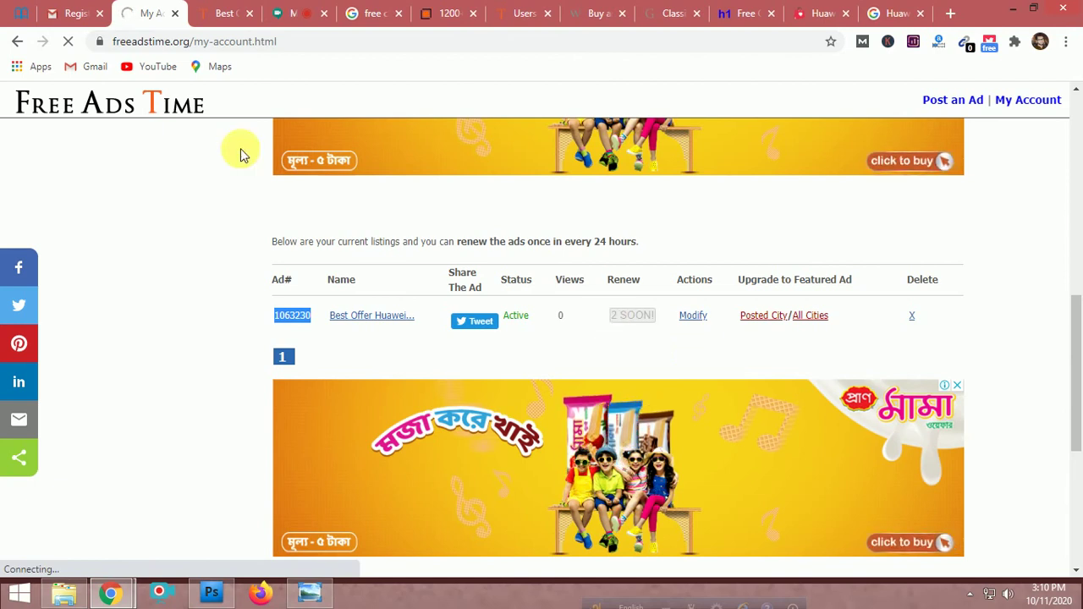
# Return to the Huawei ad, highlight 'Telephoto Camera.' in the description, then show the sign-up page
pyautogui.click(213, 12)
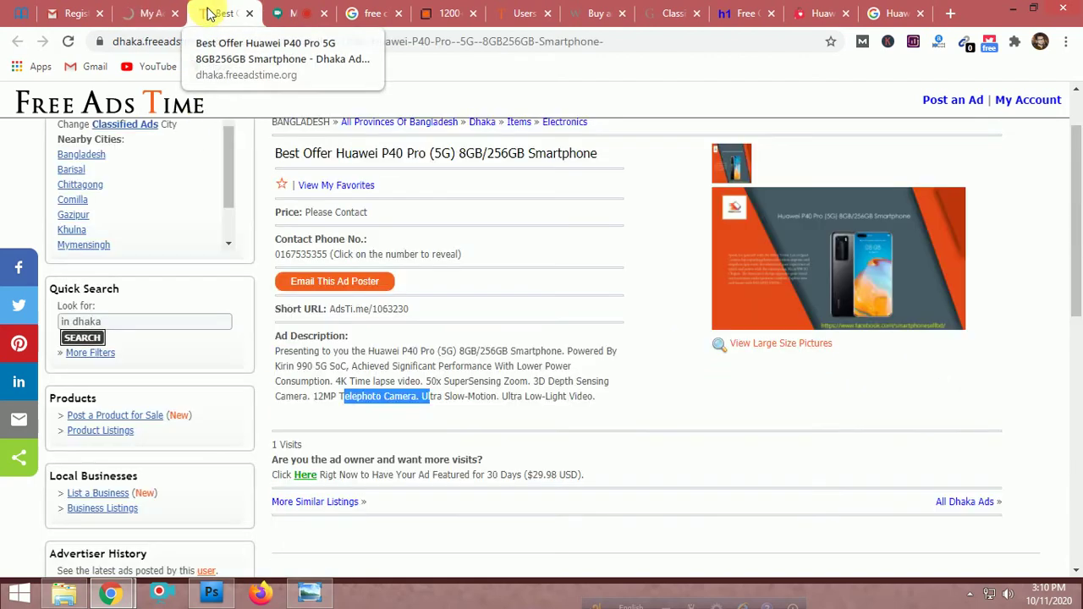
pyautogui.click(378, 402)
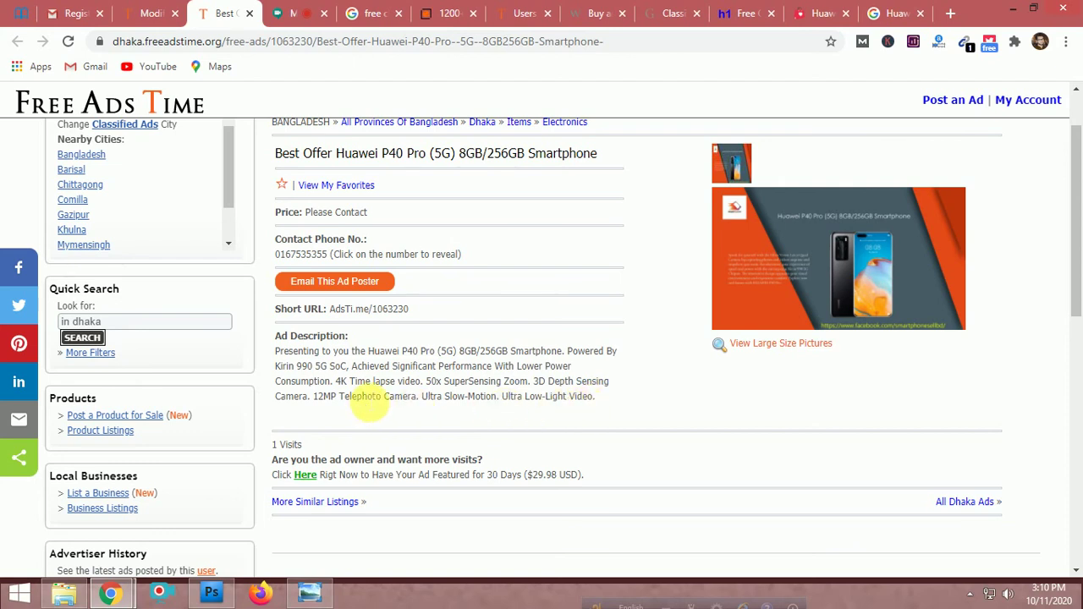
pyautogui.moveTo(339, 397); pyautogui.dragTo(428, 402)
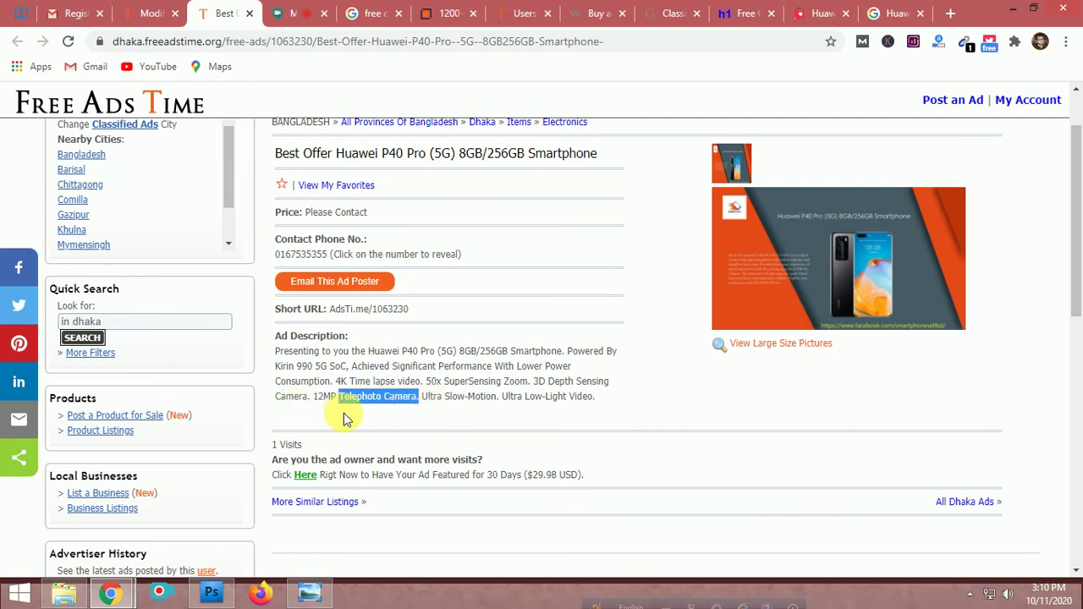
pyautogui.click(412, 389)
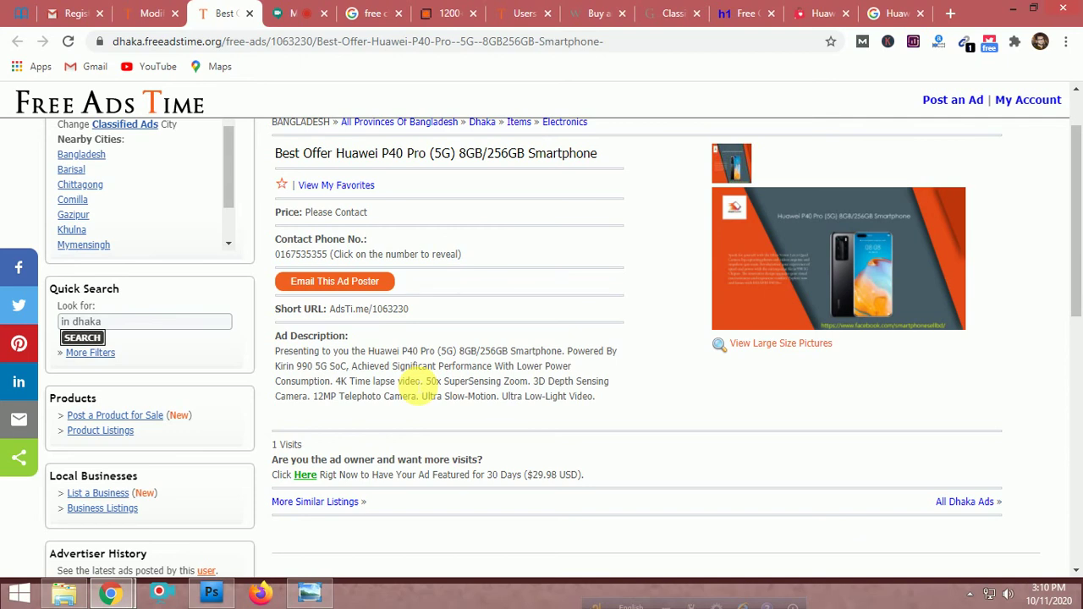
pyautogui.scroll(1, 467, 387)
pyautogui.scroll(-4, 464, 387)
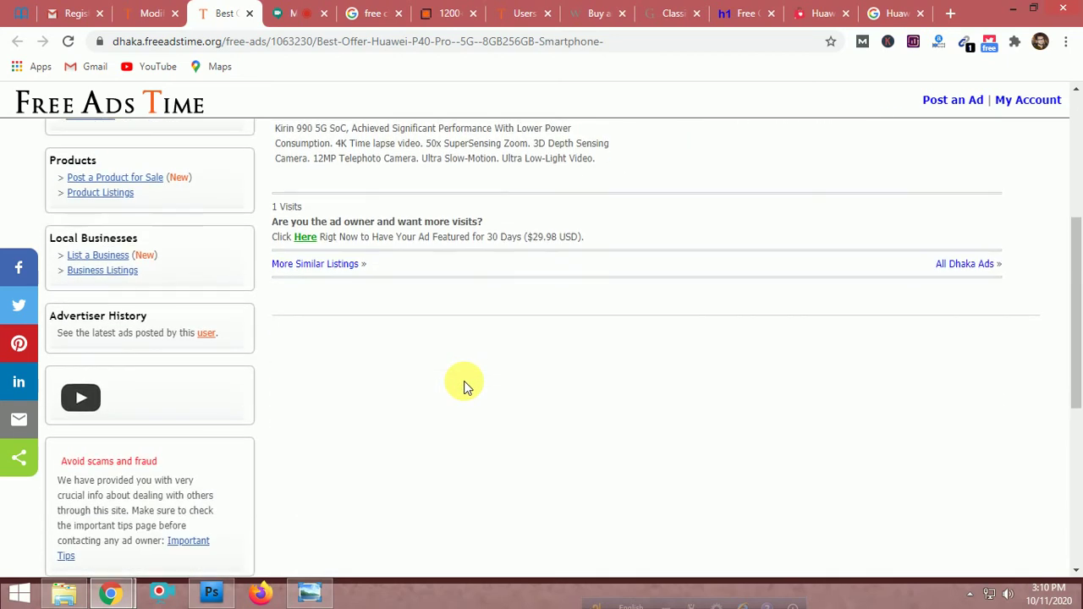
pyautogui.click(513, 13)
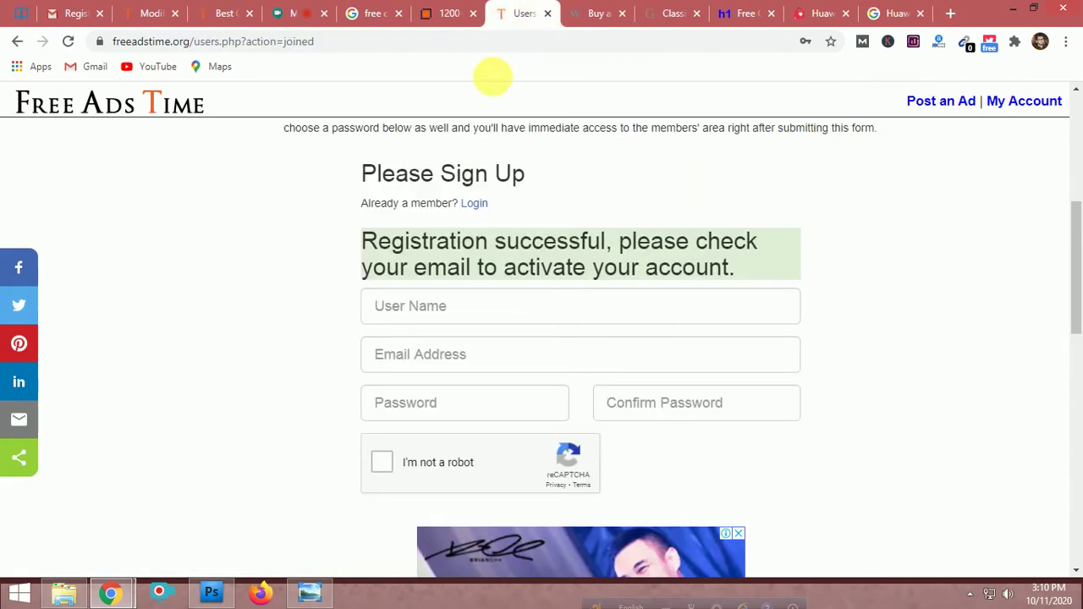
# Close the sign-up tab and search Google for craigslist from the h1ad tab
pyautogui.click(547, 14)
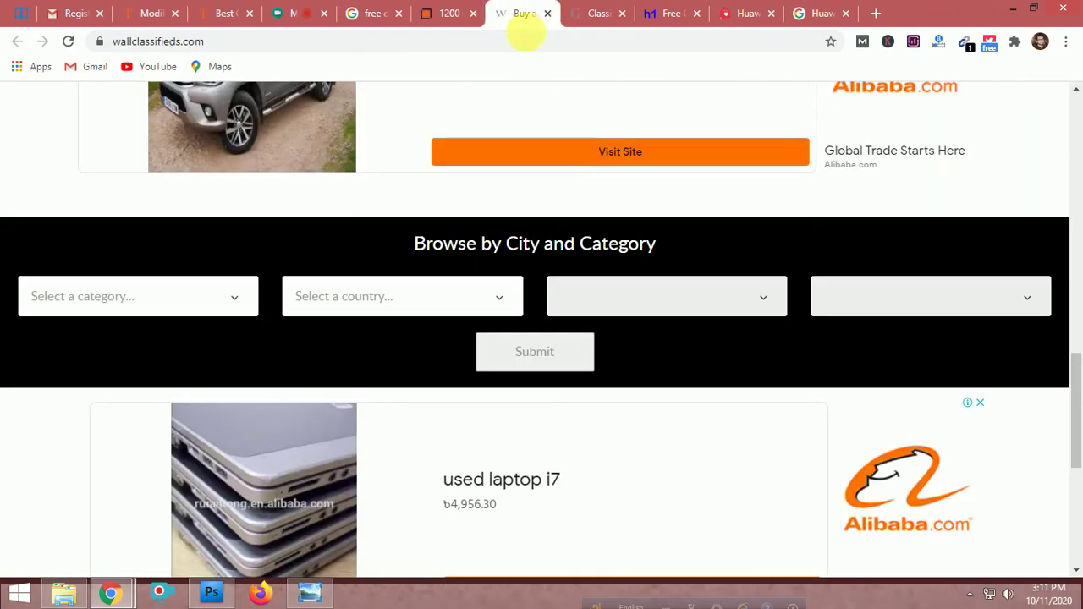
pyautogui.click(652, 14)
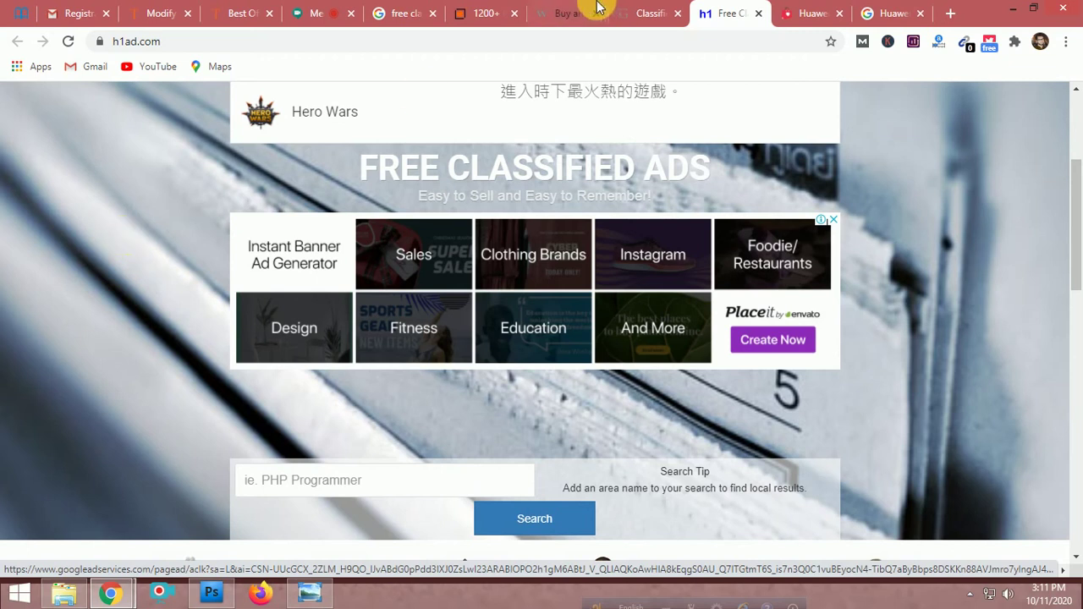
pyautogui.click(720, 42)
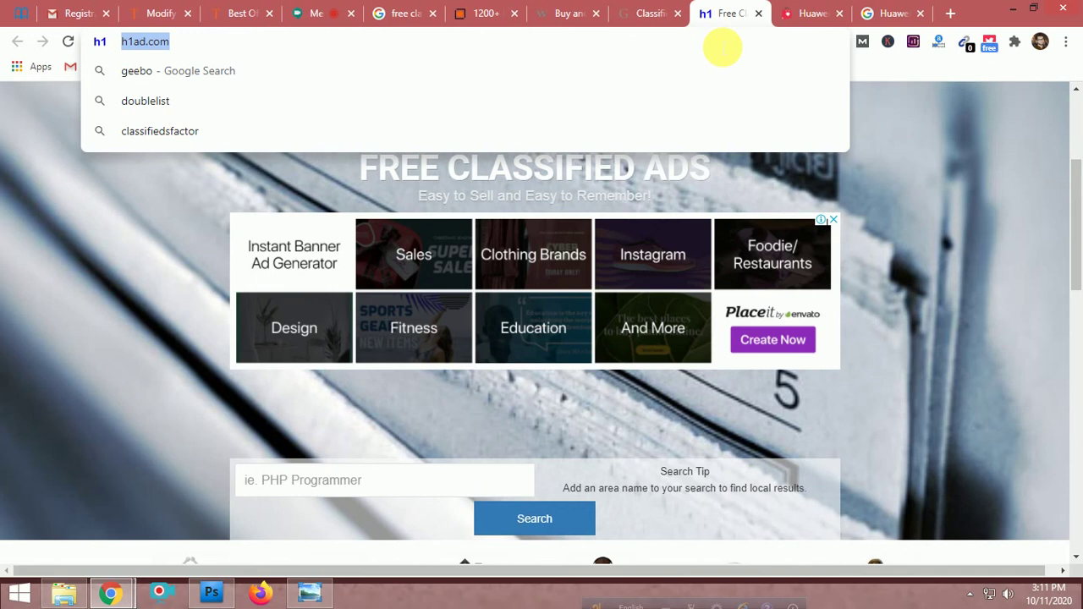
pyautogui.write('crai')
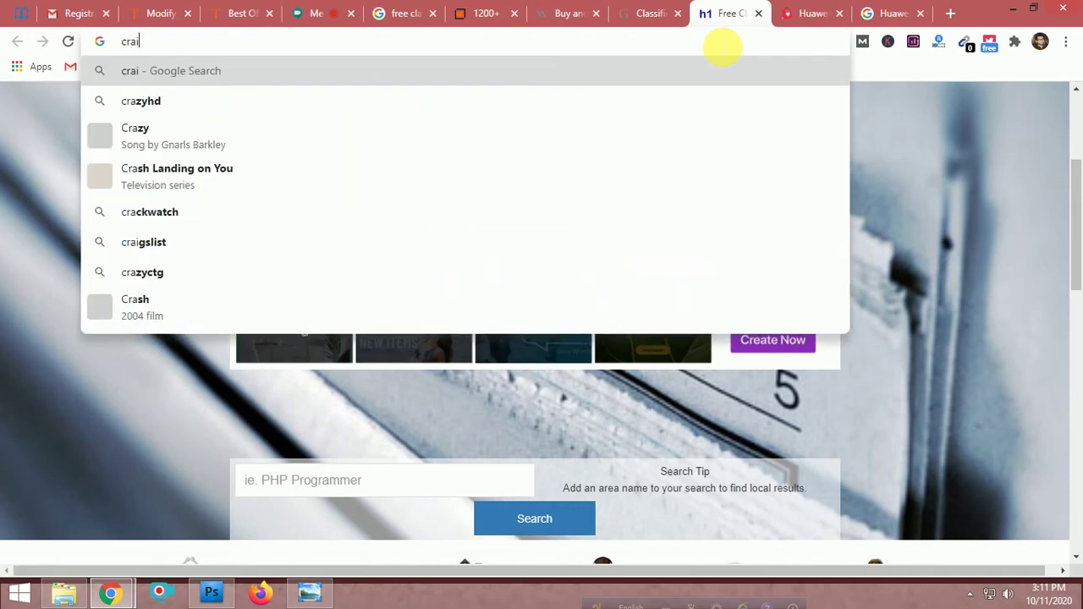
pyautogui.write('glist')
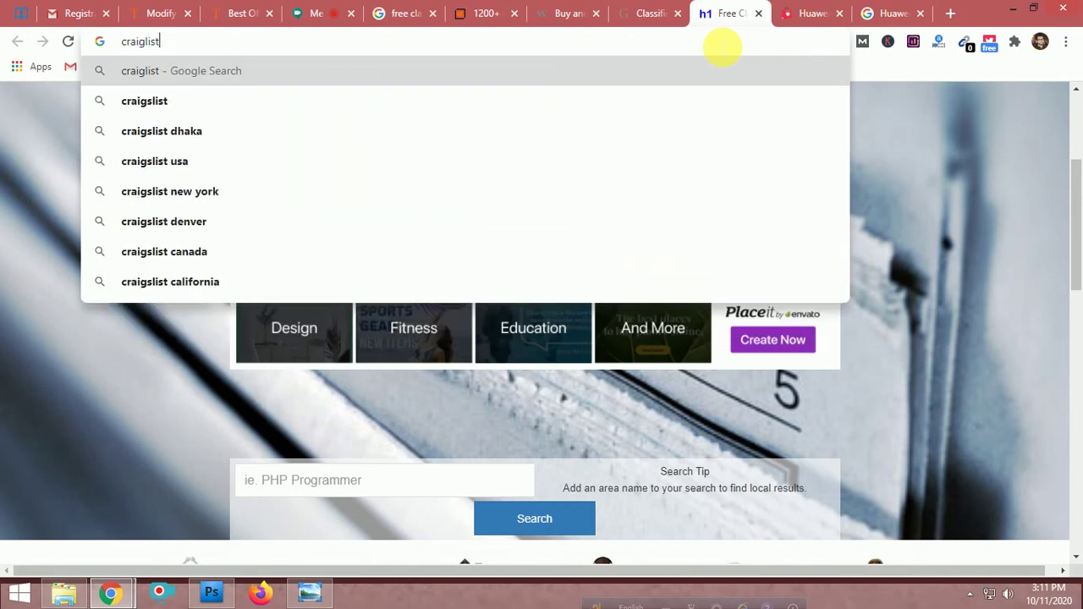
pyautogui.click(128, 102)
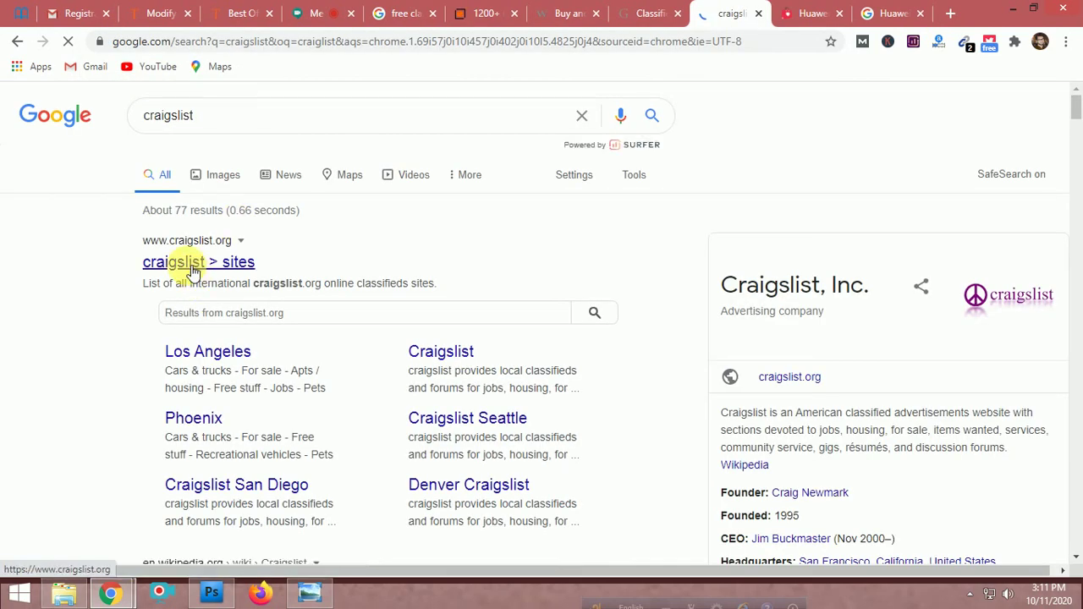
# Open the craigslist result, browse the Bangladesh categories, then return to the submission-sites list
pyautogui.click(193, 267)
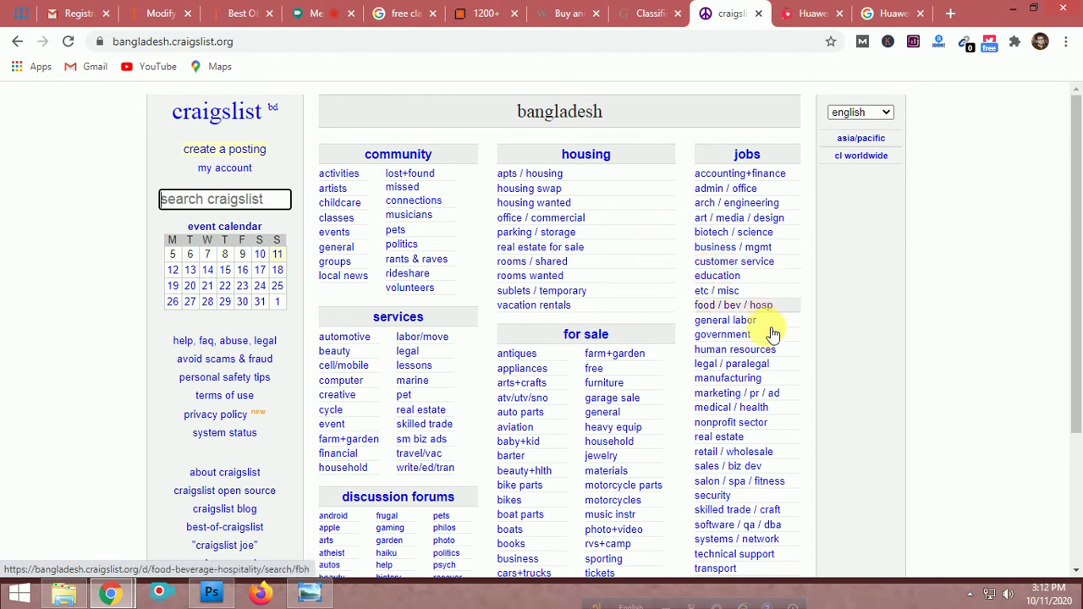
pyautogui.scroll(-3, 765, 321)
pyautogui.scroll(3, 772, 342)
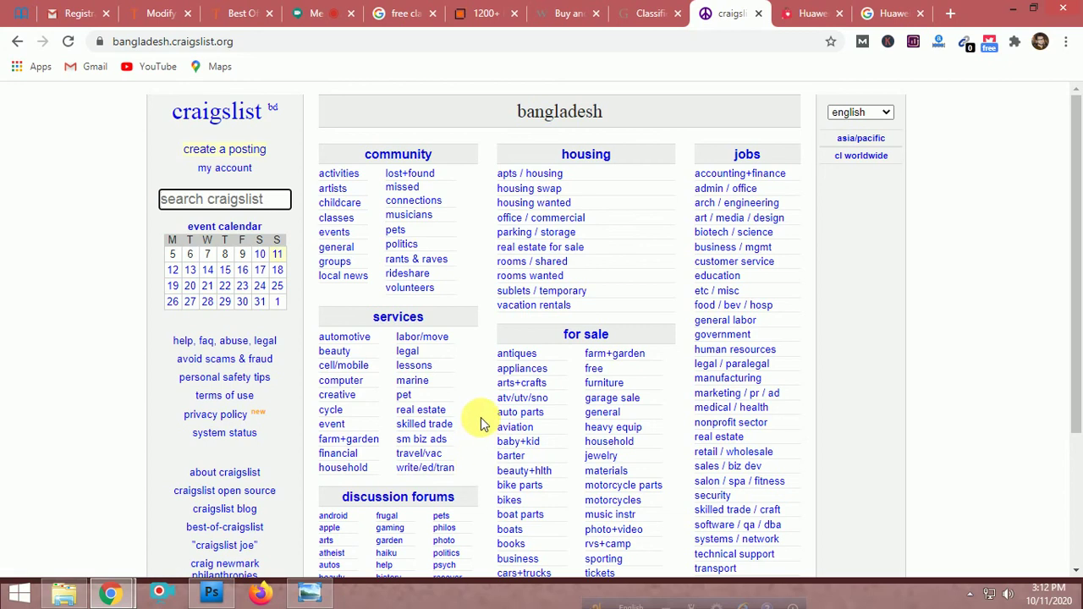
pyautogui.scroll(-3, 483, 423)
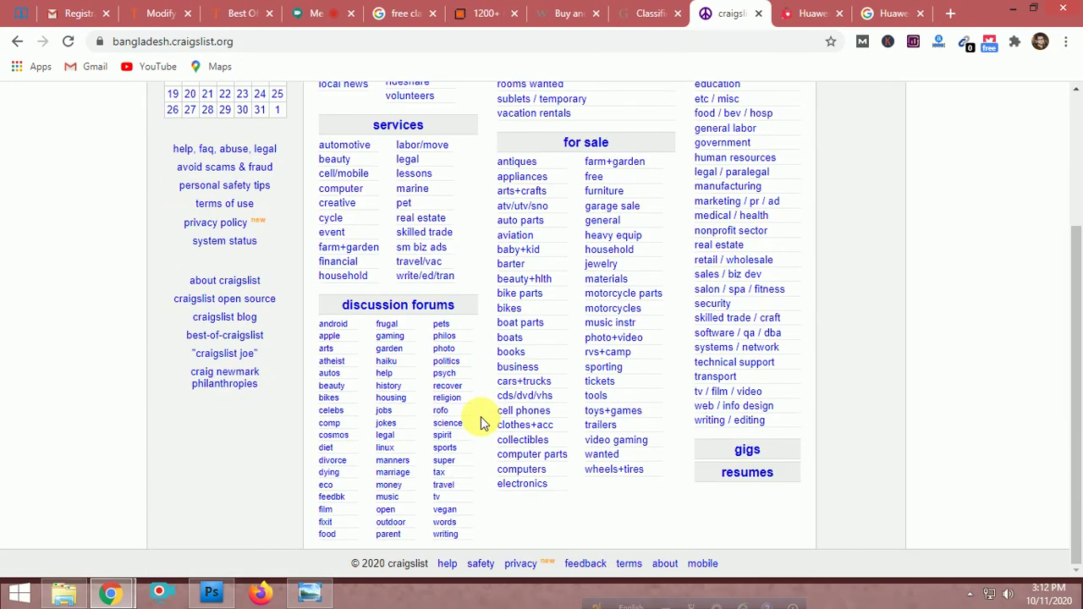
pyautogui.scroll(3, 483, 423)
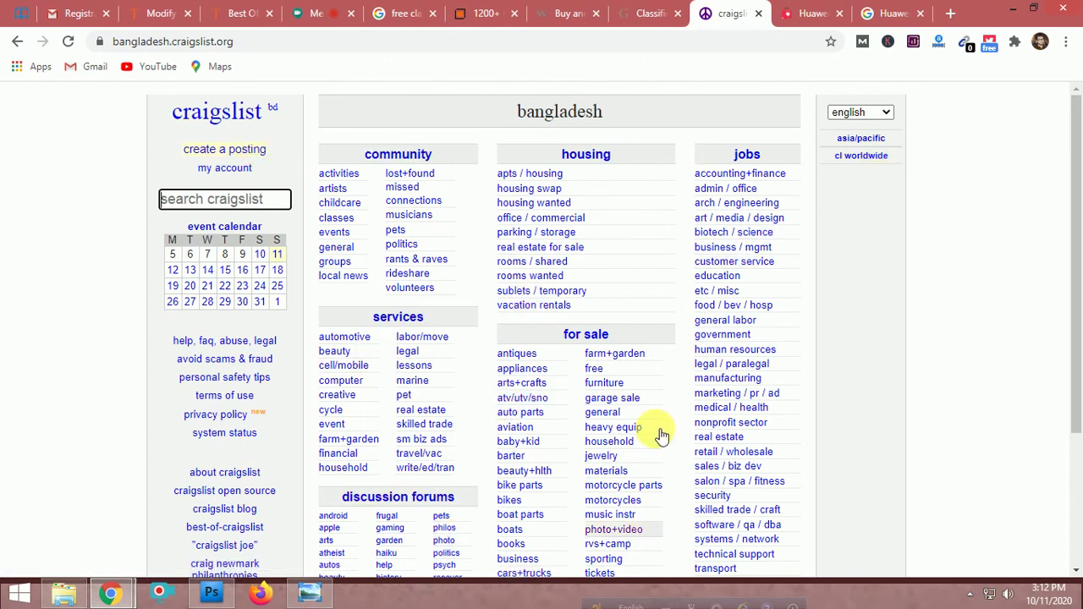
pyautogui.scroll(-3, 768, 339)
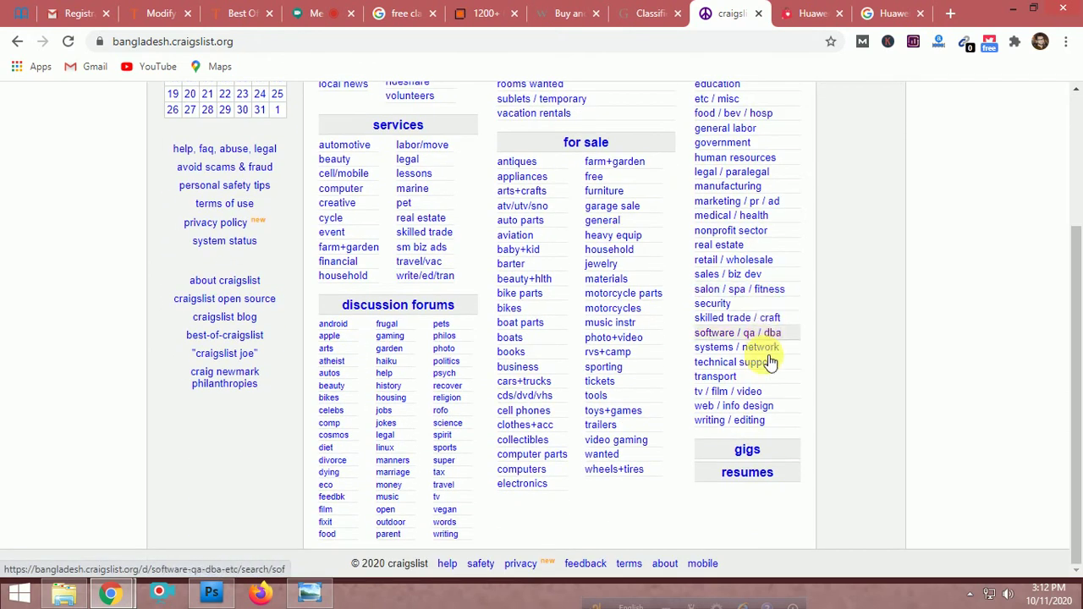
pyautogui.scroll(3, 795, 449)
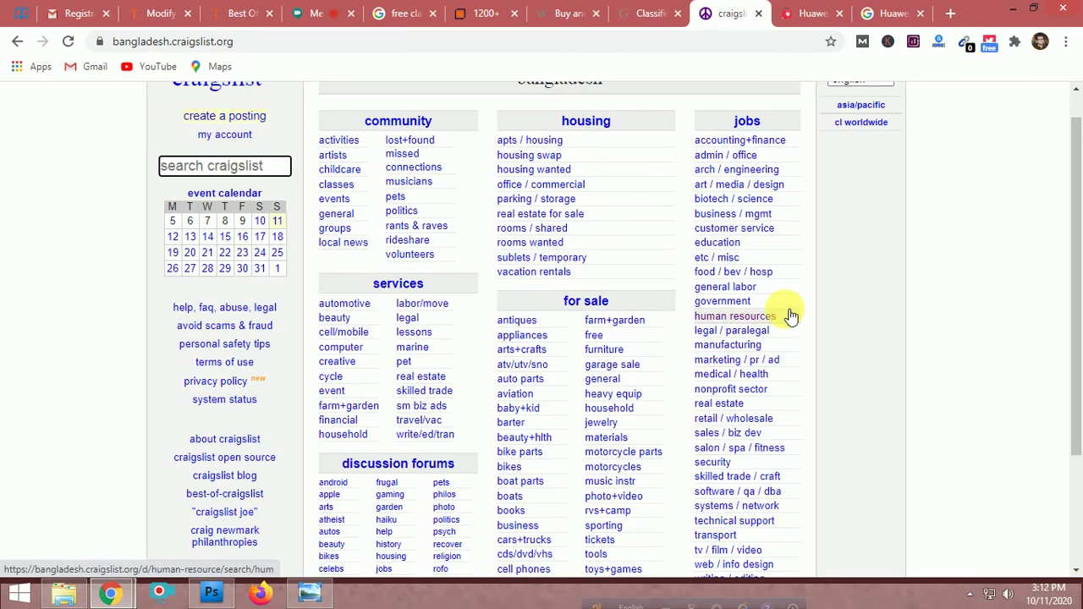
pyautogui.scroll(-3, 786, 324)
pyautogui.scroll(3, 785, 346)
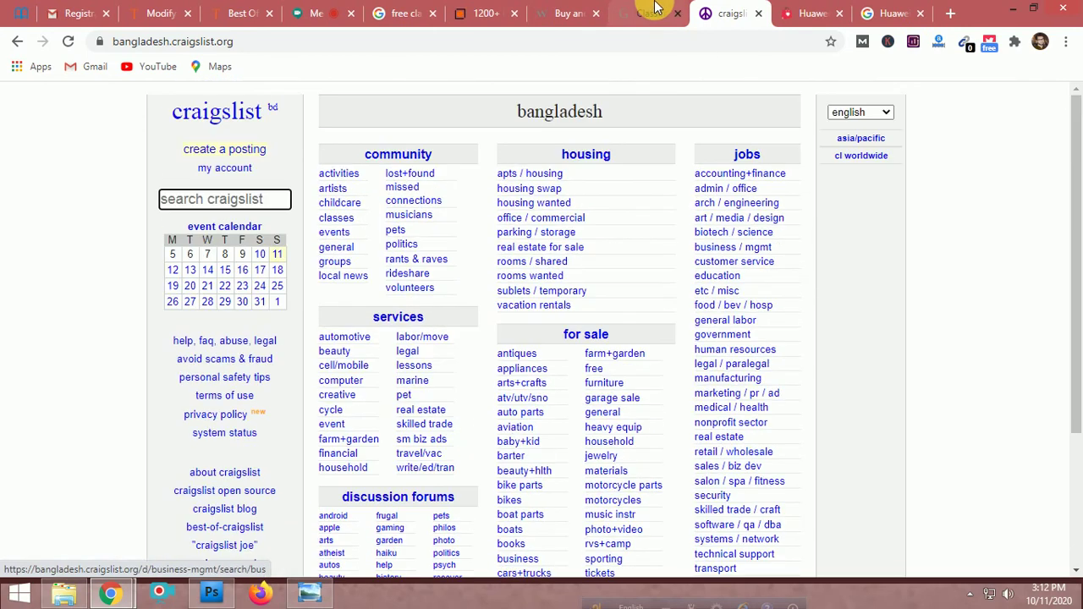
pyautogui.click(656, 9)
# Change the Google query from free classified sites to free ad posting sites
pyautogui.click(474, 10)
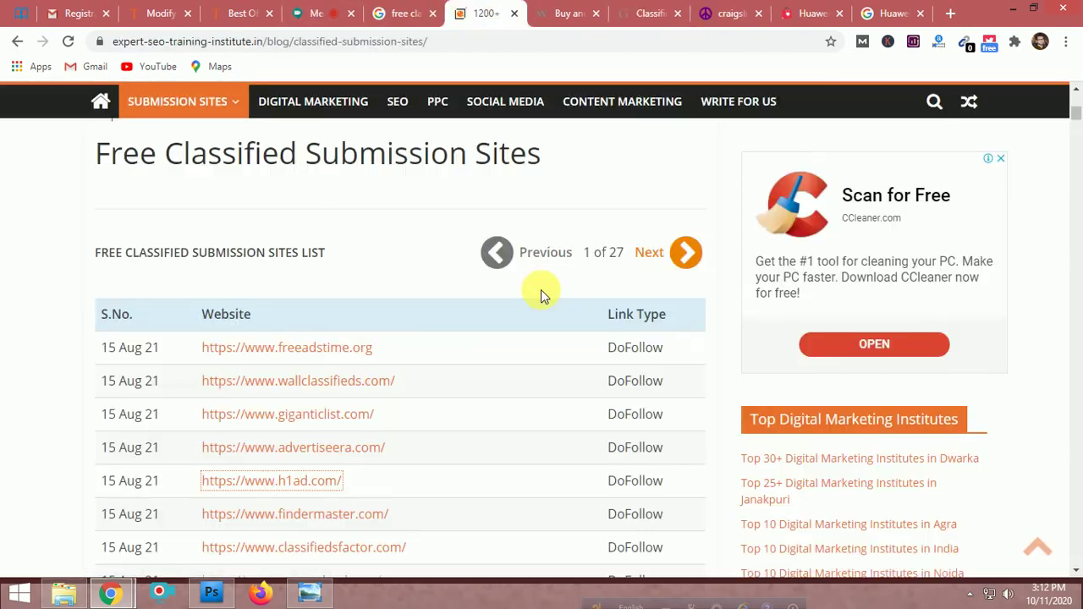
pyautogui.scroll(-11, 540, 289)
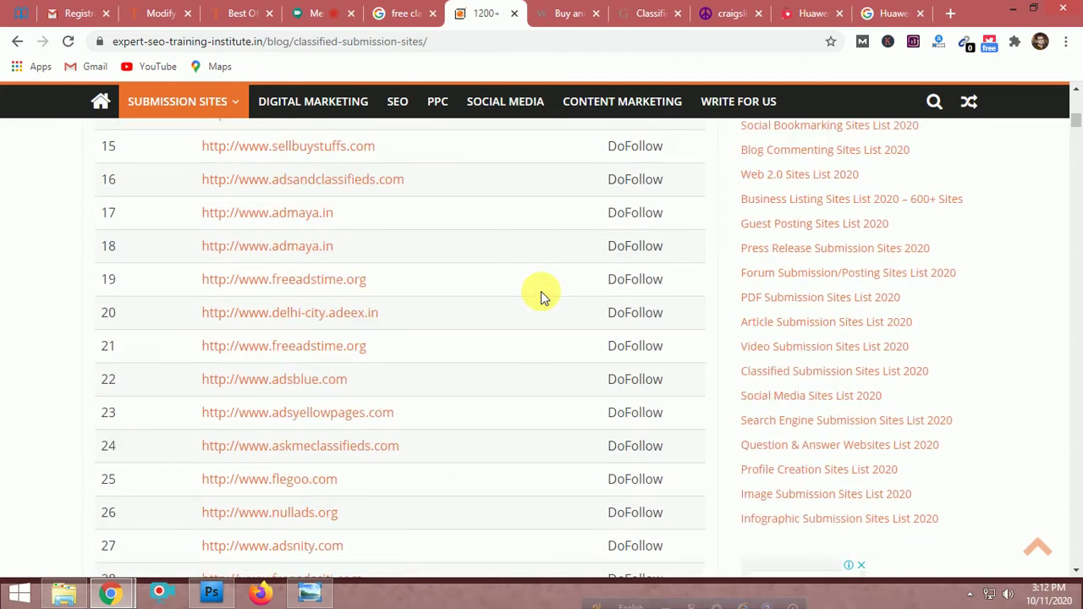
pyautogui.click(397, 13)
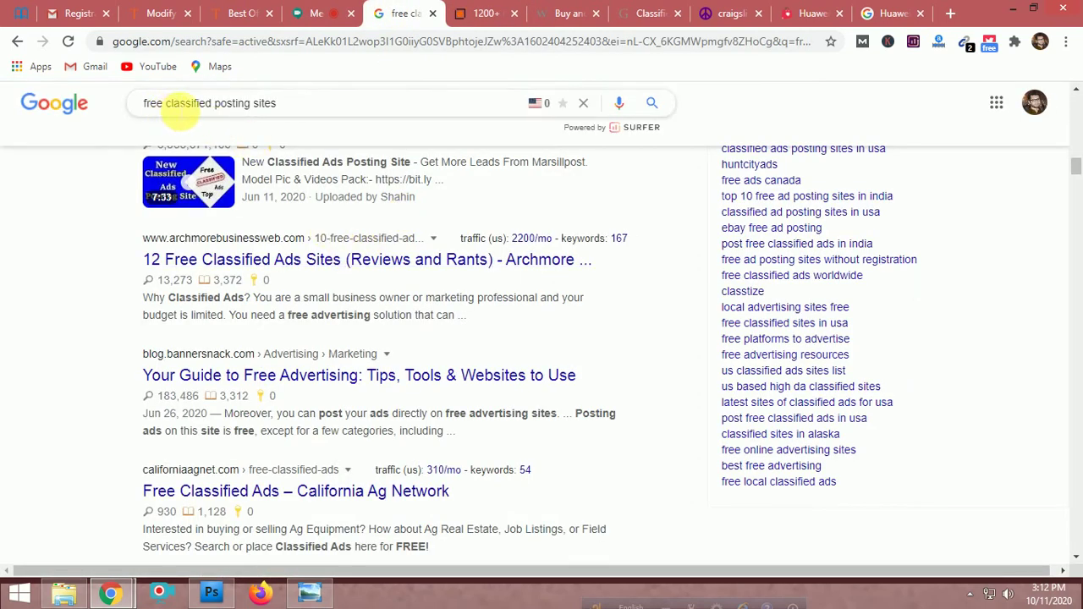
pyautogui.scroll(2, 271, 110)
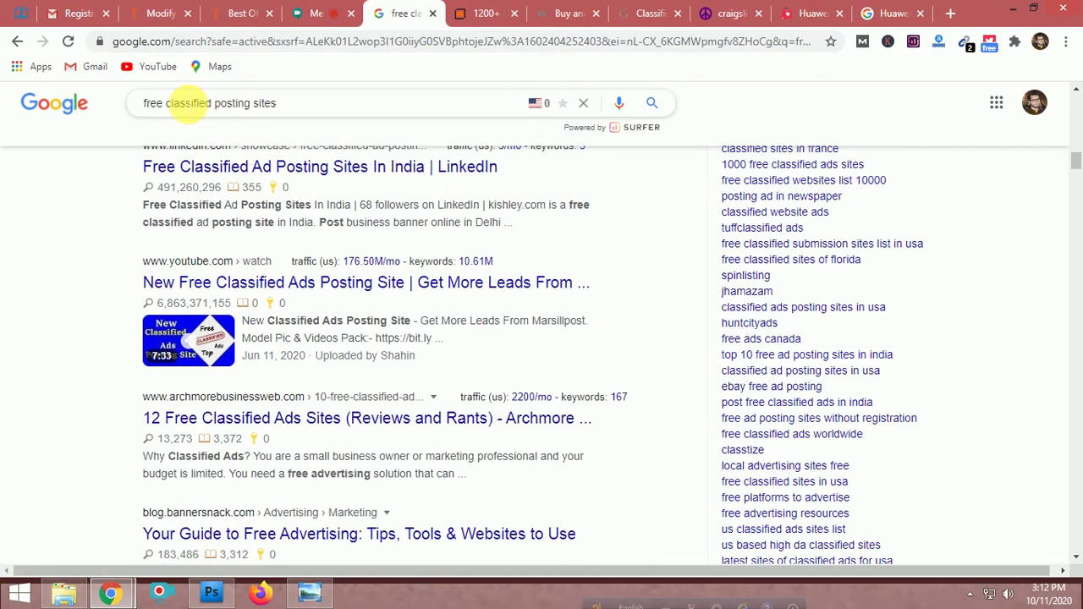
pyautogui.doubleClick(190, 103)
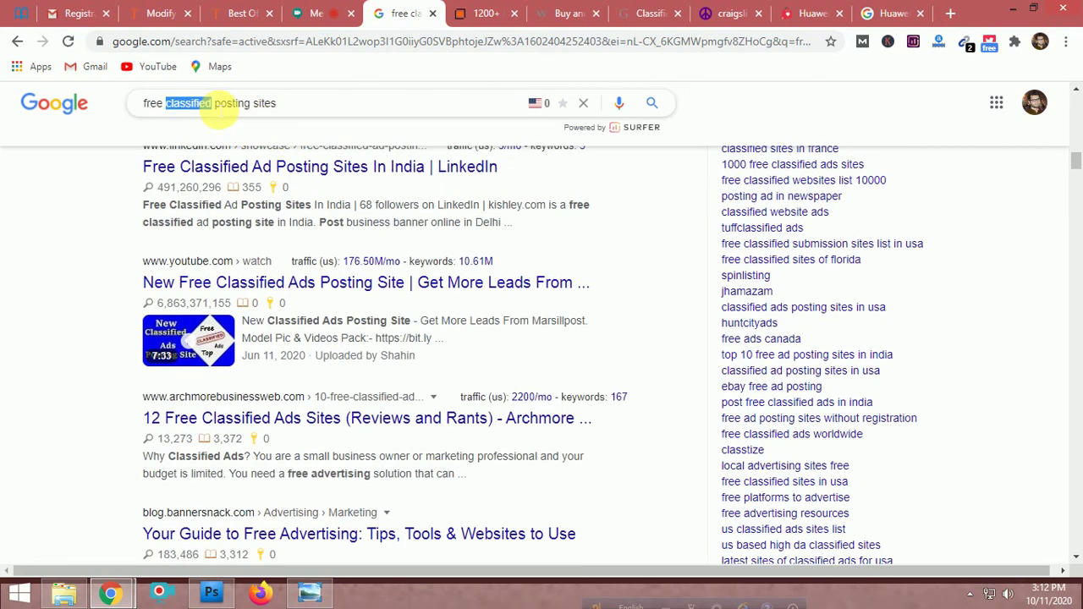
pyautogui.write('ad')
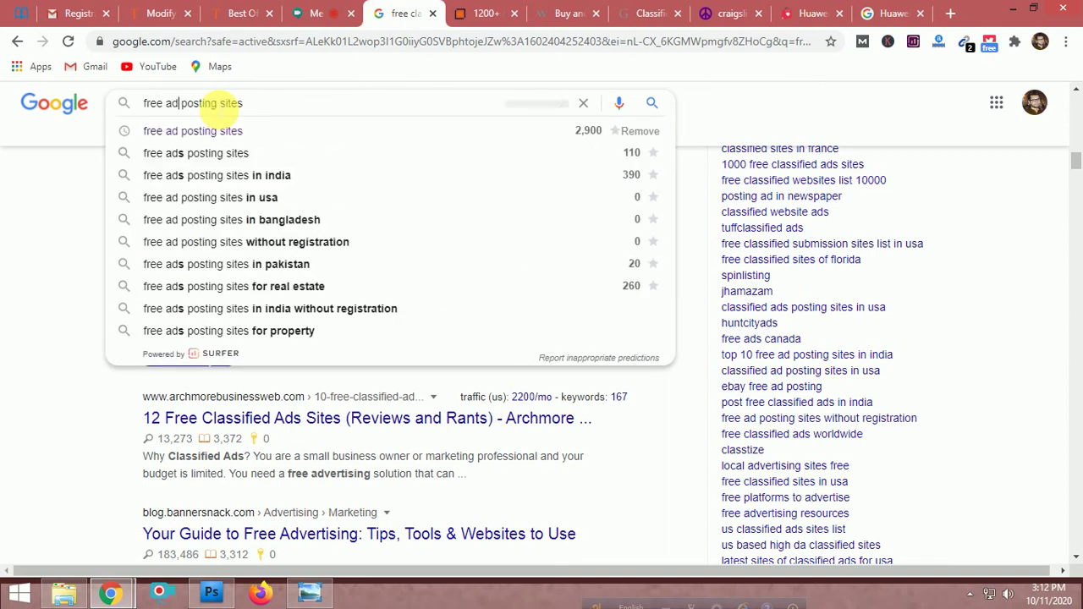
pyautogui.press('Return')
# Open the OBSZONE and GiantFocal top 12 results in new tabs
pyautogui.scroll(-1, 423, 279)
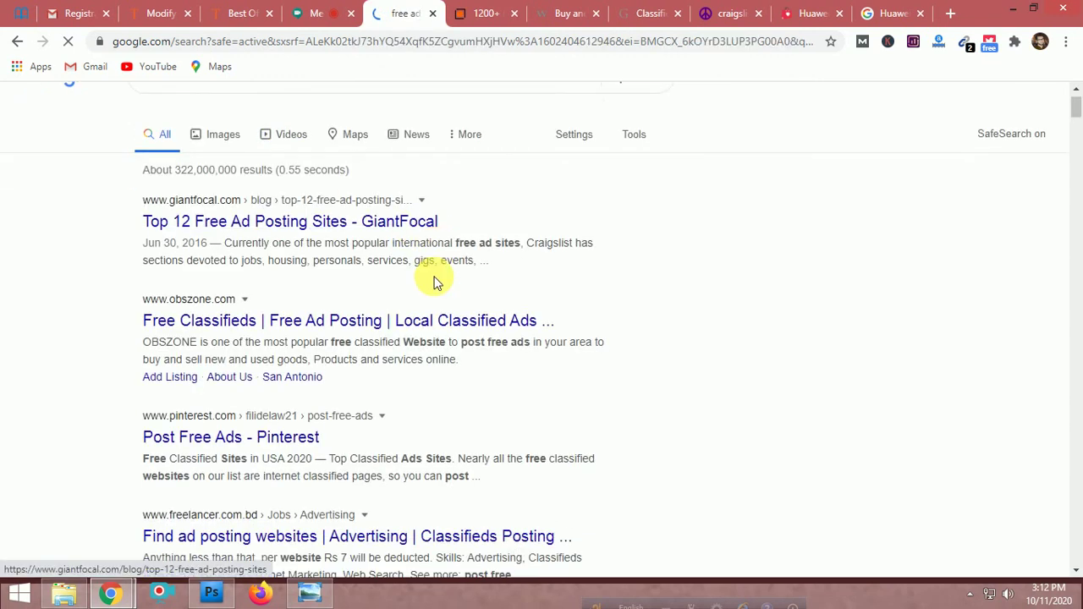
pyautogui.scroll(-1, 433, 282)
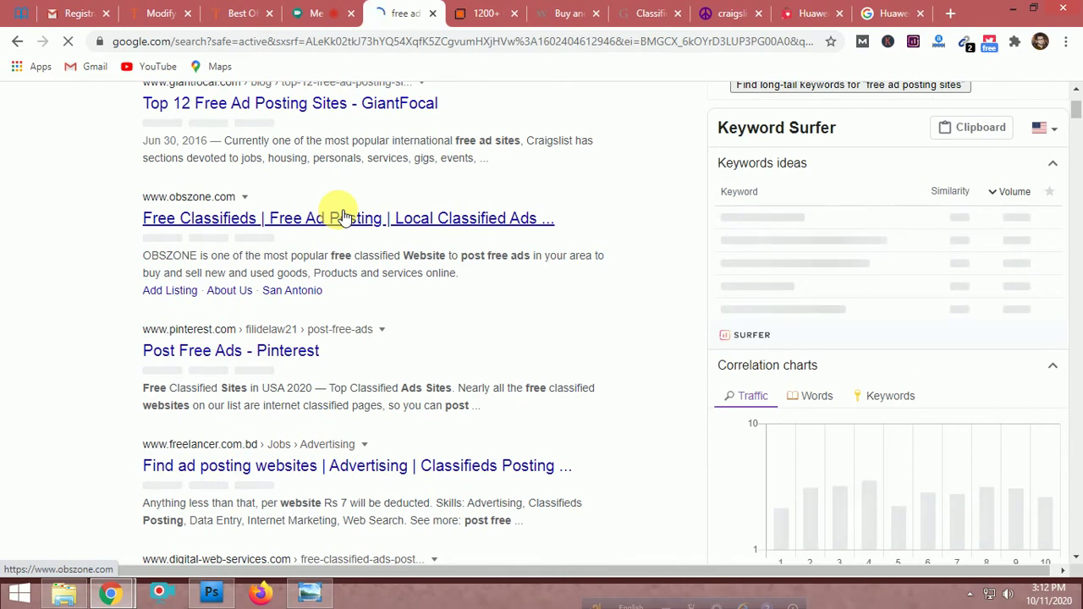
pyautogui.middleClick(343, 218)
pyautogui.scroll(2, 340, 213)
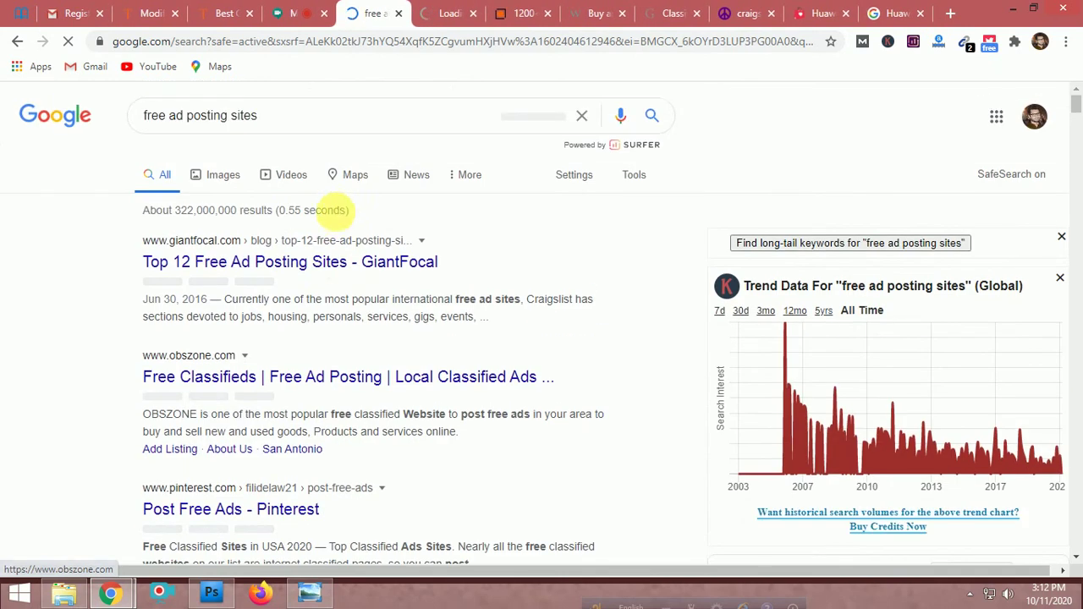
pyautogui.middleClick(328, 265)
# Scroll through the obszone.com homepage's search bar and city list, then switch to the craigslist Bangladesh tab
pyautogui.click(395, 9)
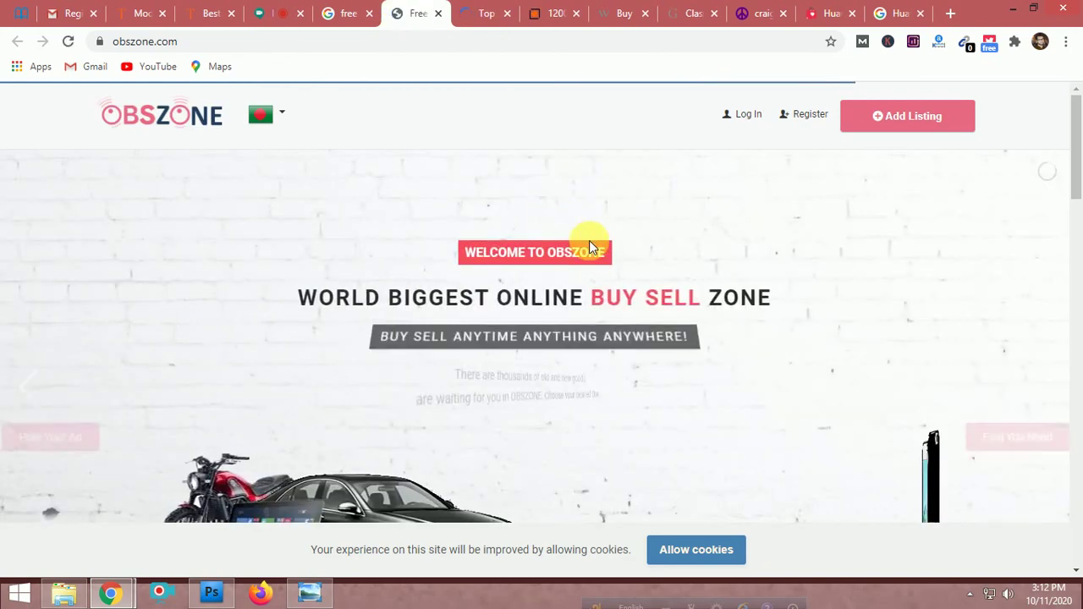
pyautogui.scroll(-3, 587, 242)
pyautogui.scroll(-4, 572, 298)
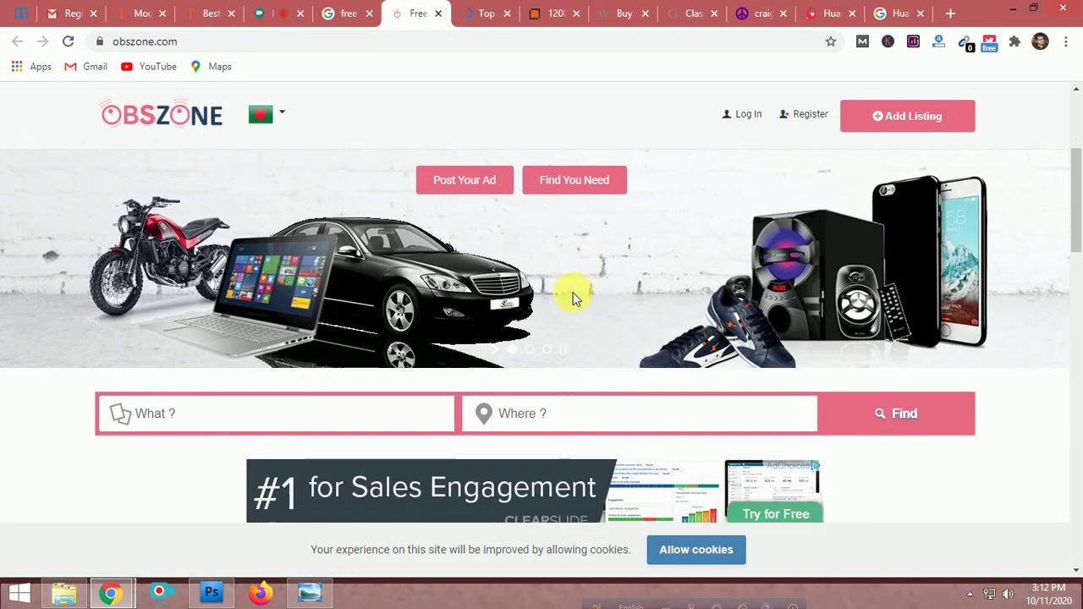
pyautogui.scroll(4, 572, 298)
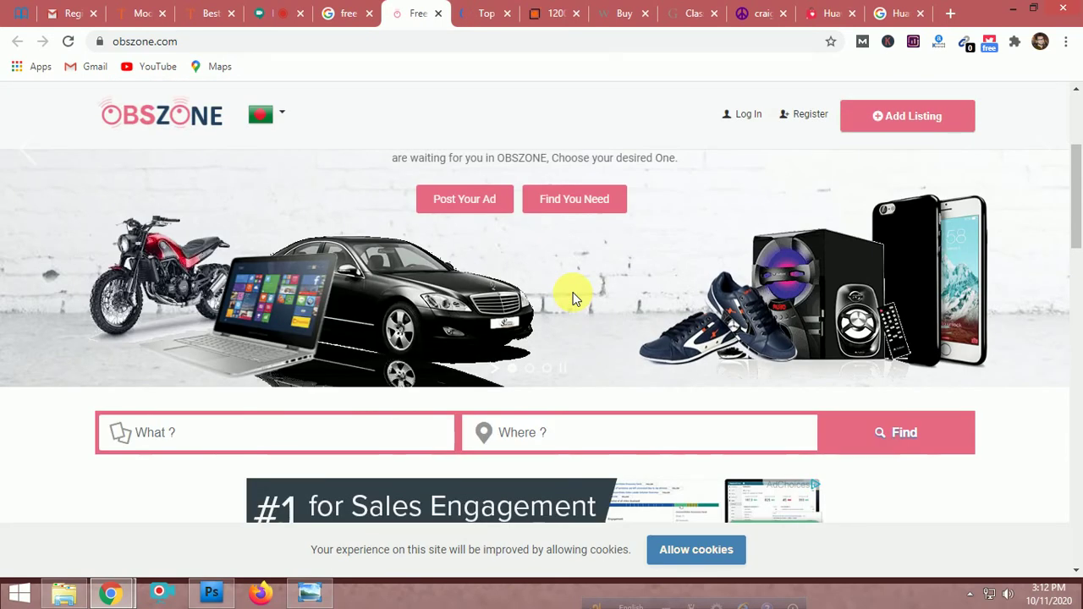
pyautogui.scroll(3, 573, 298)
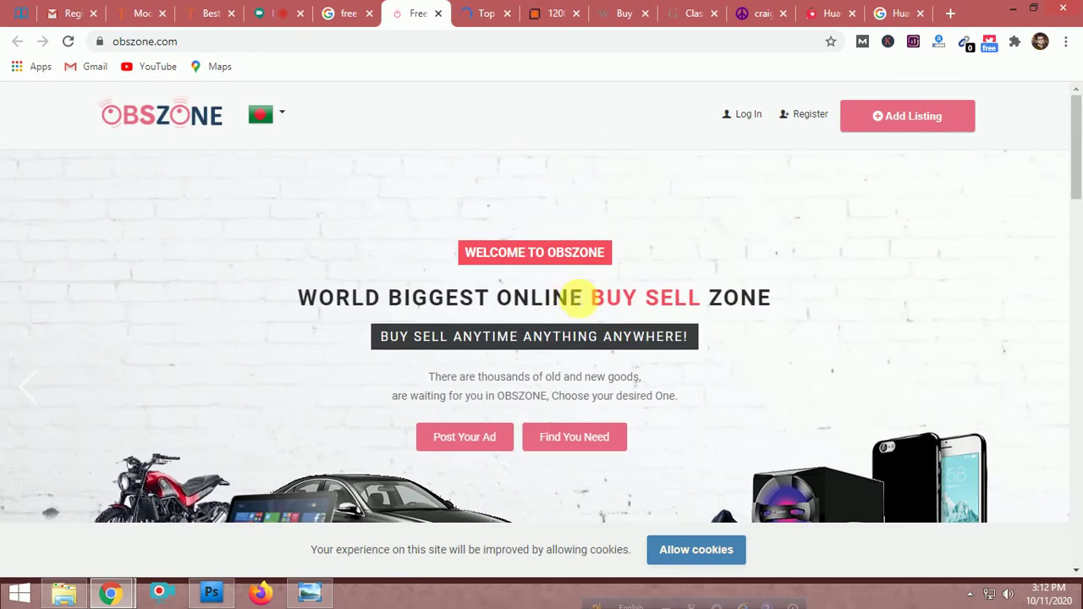
pyautogui.scroll(-5, 642, 268)
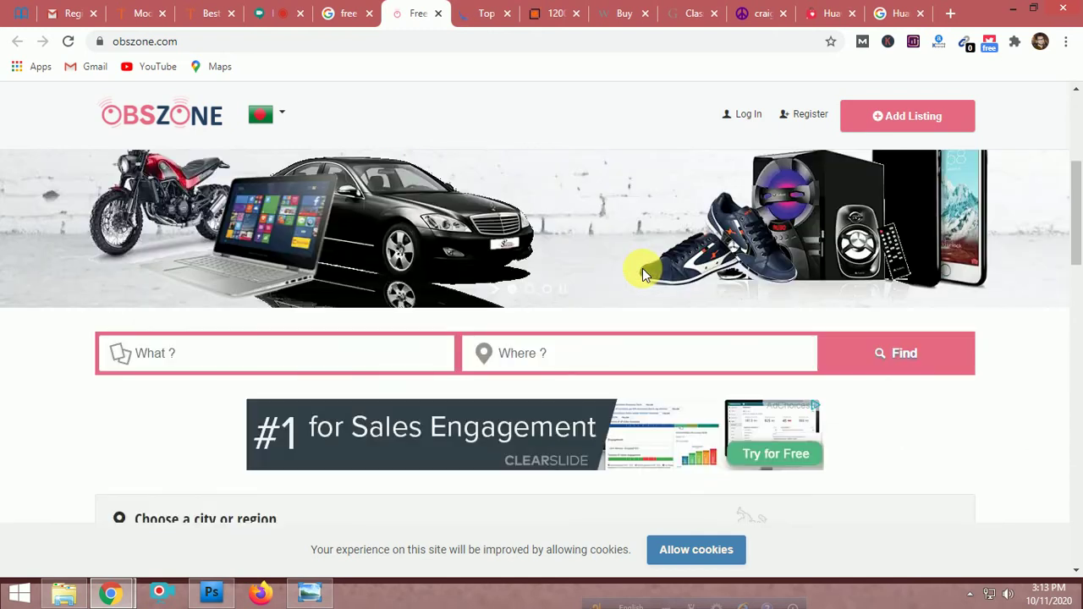
pyautogui.scroll(-2, 643, 268)
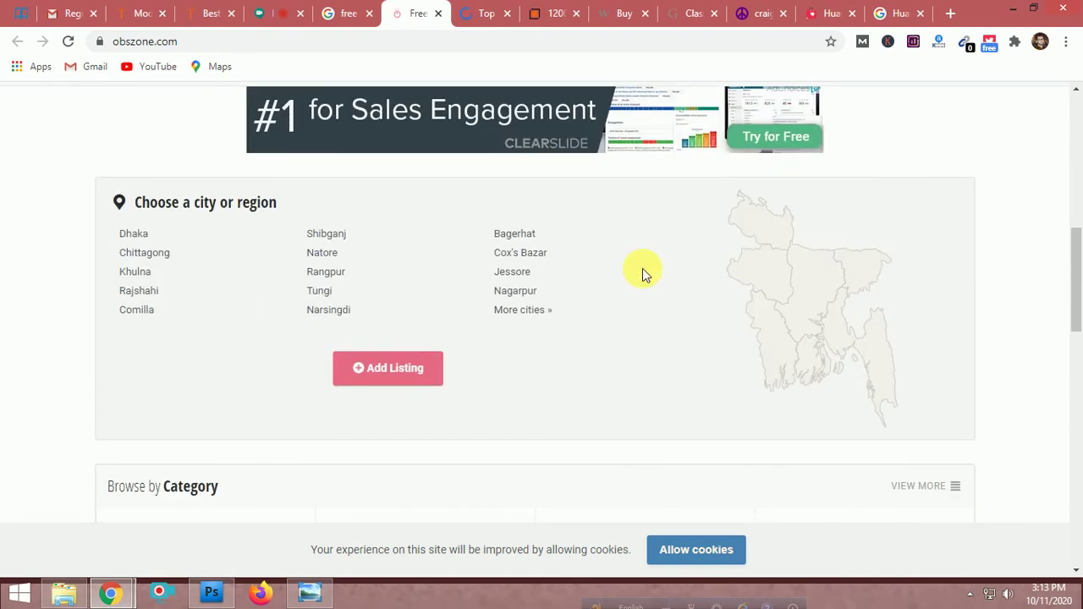
pyautogui.click(755, 13)
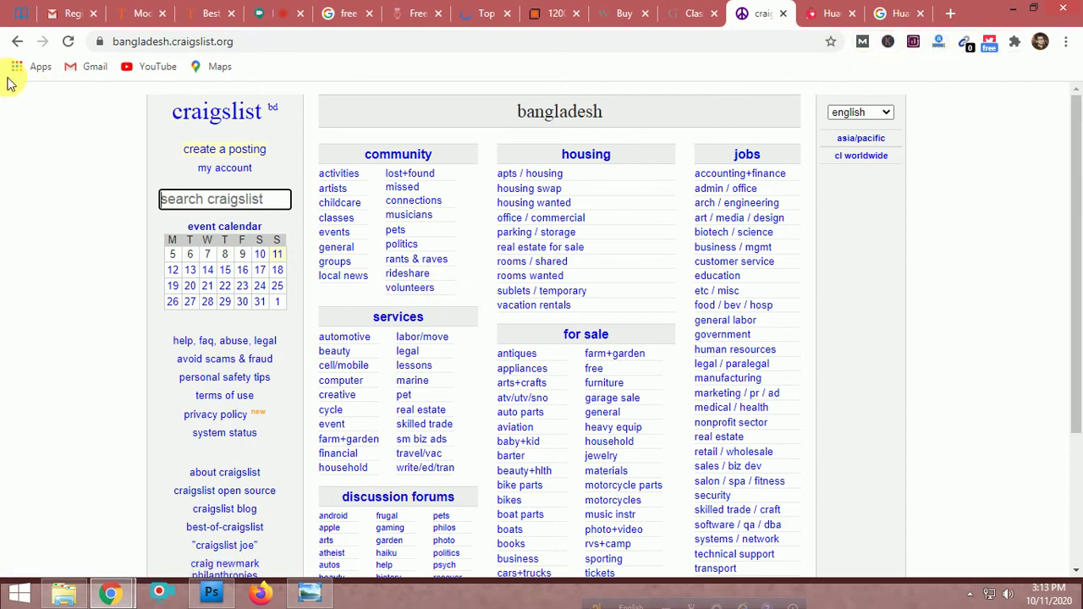
# Edit the address to drop the bangladesh subdomain and load craigslist.org
pyautogui.click(174, 42)
pyautogui.click(157, 42)
pyautogui.doubleClick(133, 41)
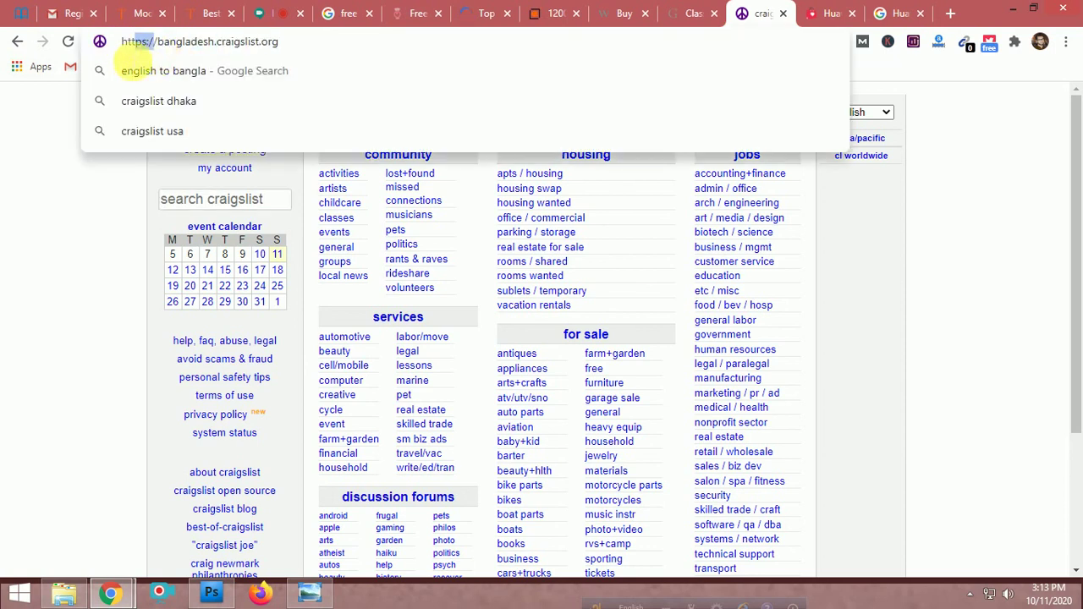
pyautogui.moveTo(126, 41); pyautogui.dragTo(116, 73)
pyautogui.click(172, 43)
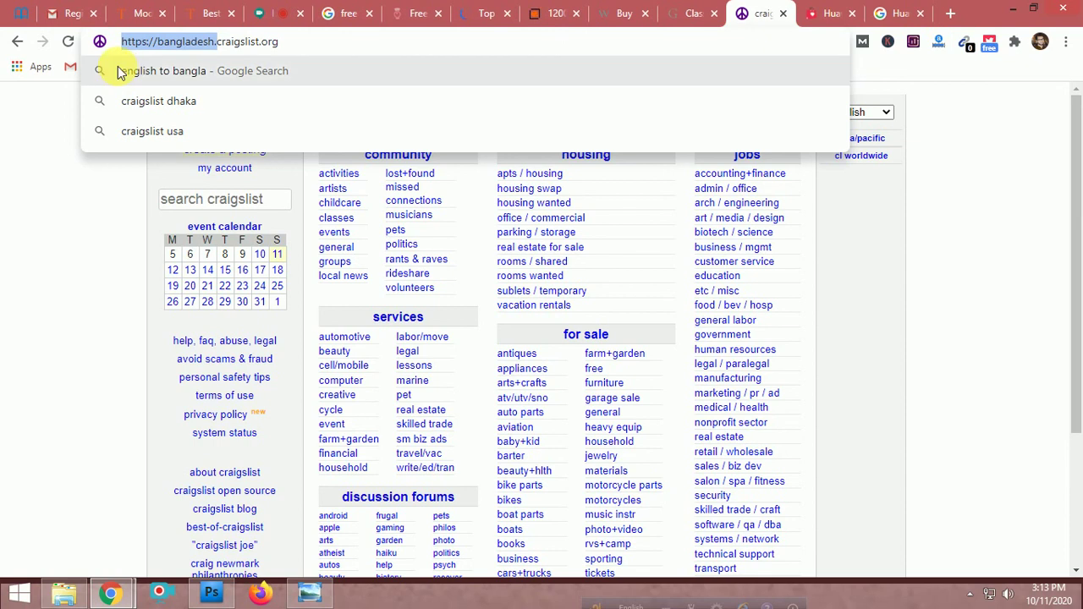
pyautogui.press('BackSpace')
pyautogui.click(119, 71)
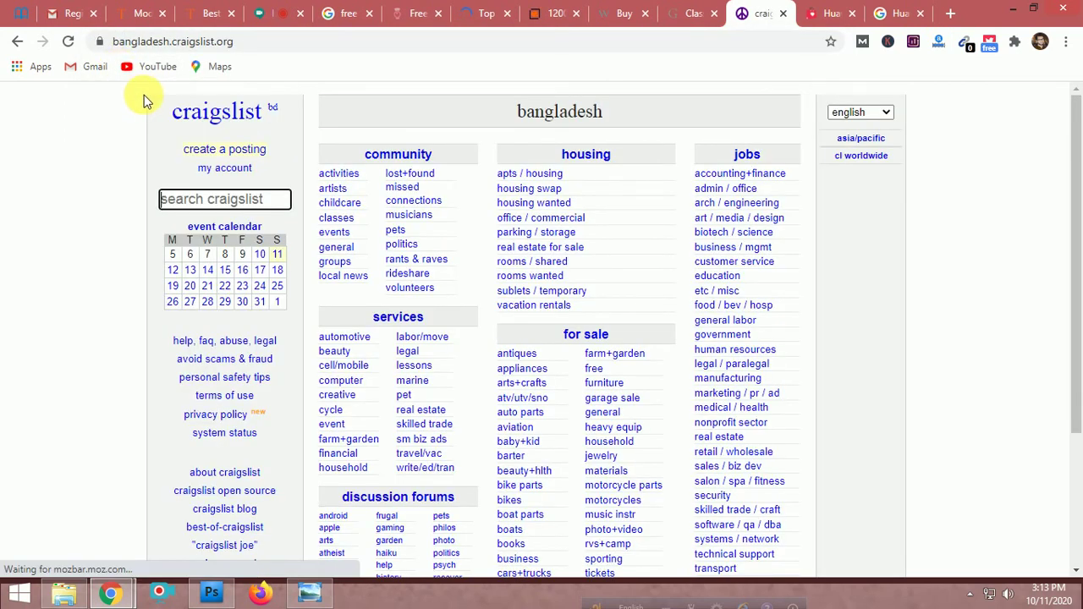
pyautogui.moveTo(173, 42); pyautogui.dragTo(96, 62)
pyautogui.press('BackSpace')
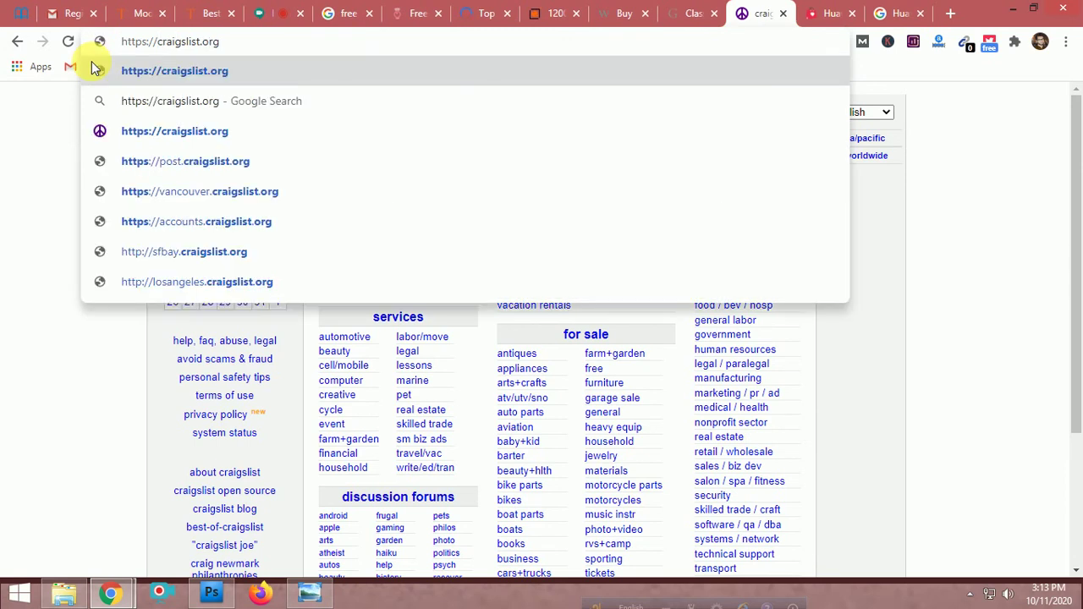
pyautogui.press('BackSpace')
pyautogui.press('BackSpace')
pyautogui.press('BackSpace')
pyautogui.press('BackSpace')
pyautogui.press('BackSpace')
pyautogui.press('BackSpace')
pyautogui.press('BackSpace')
pyautogui.press('BackSpace')
pyautogui.press('Return')
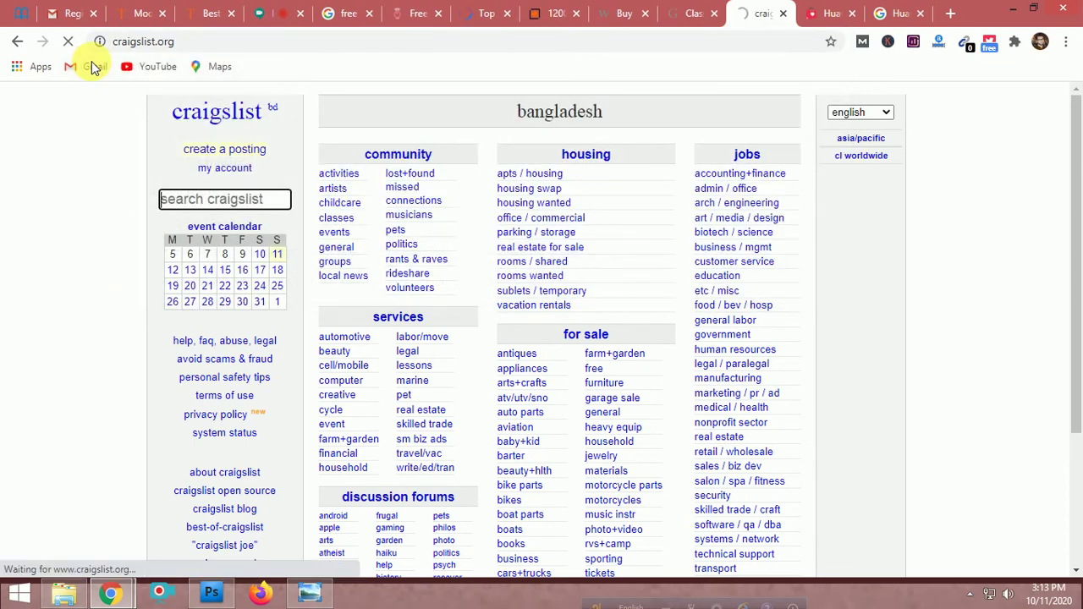
# Check the Alexa traffic stats for craigslist.org and the language list, keeping English
pyautogui.click(940, 47)
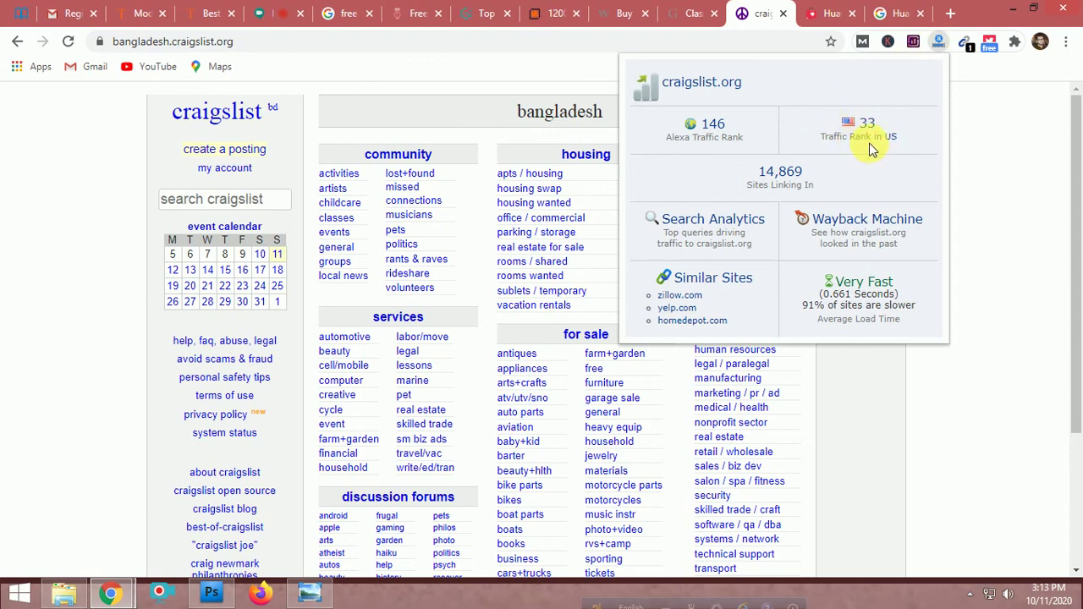
pyautogui.click(937, 42)
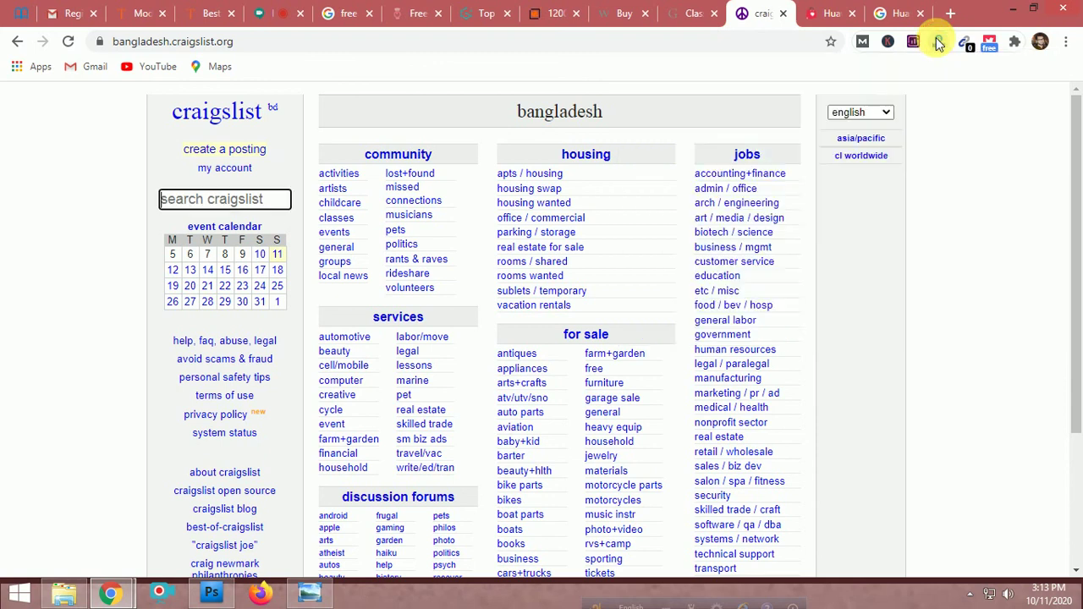
pyautogui.click(880, 111)
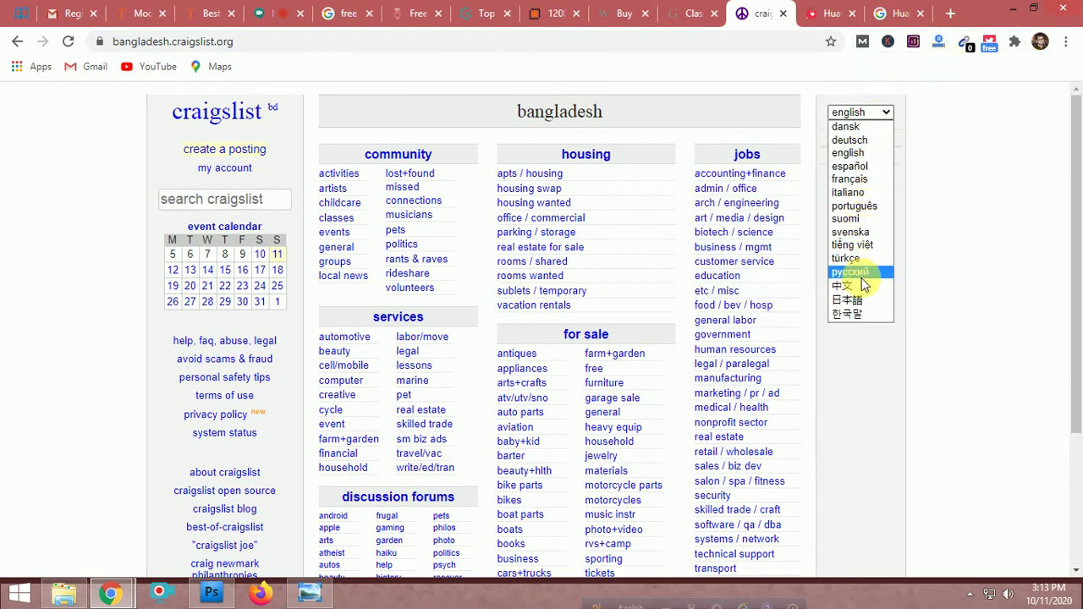
pyautogui.click(884, 110)
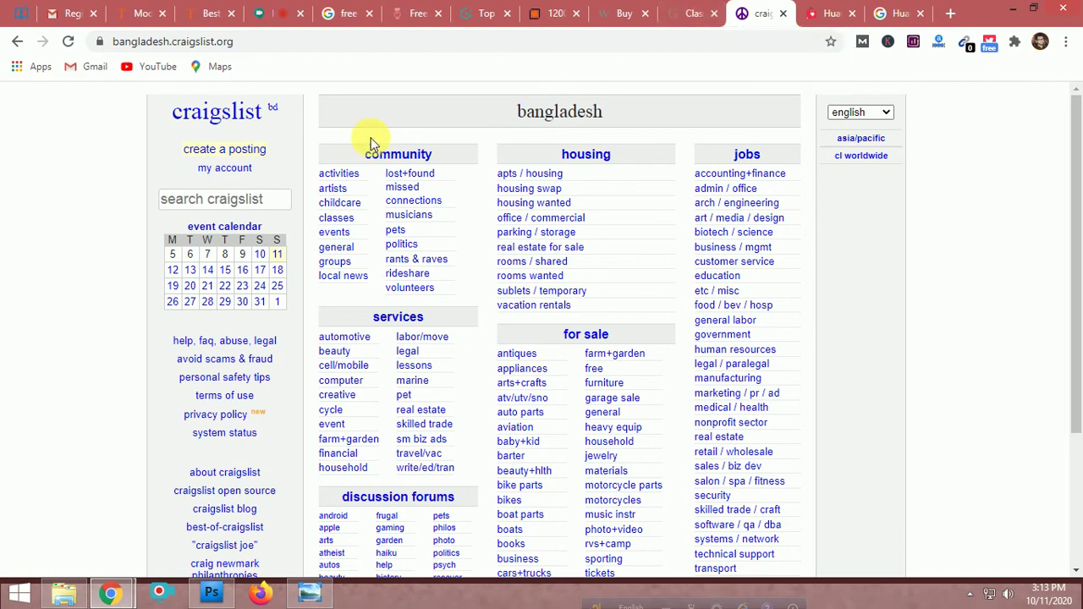
# Scroll the Bangladesh home page to review its community, housing, for sale and jobs categories
pyautogui.scroll(-3, 473, 406)
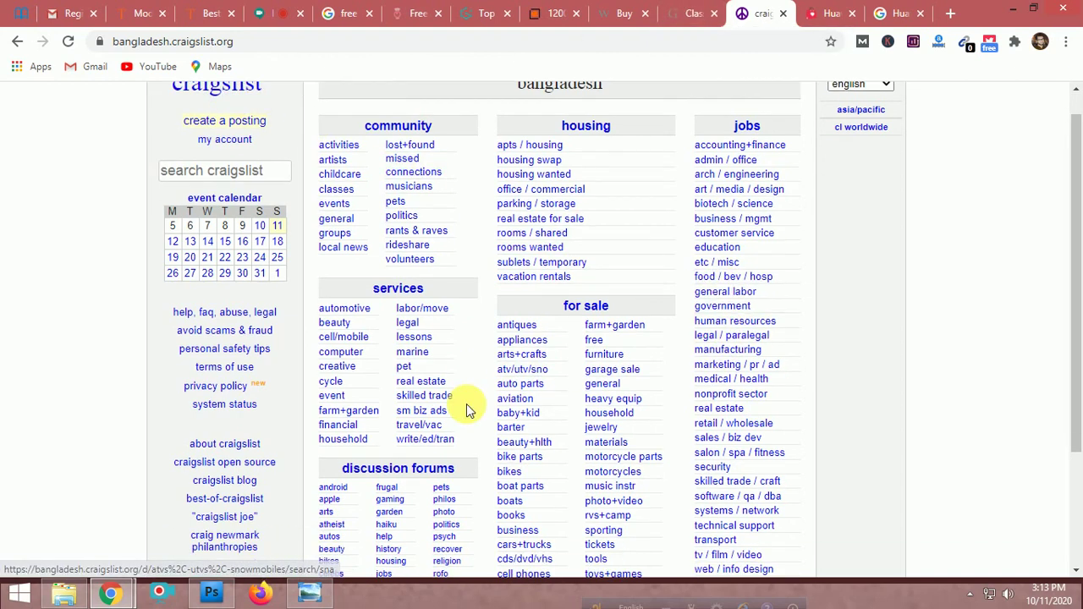
pyautogui.scroll(3, 519, 387)
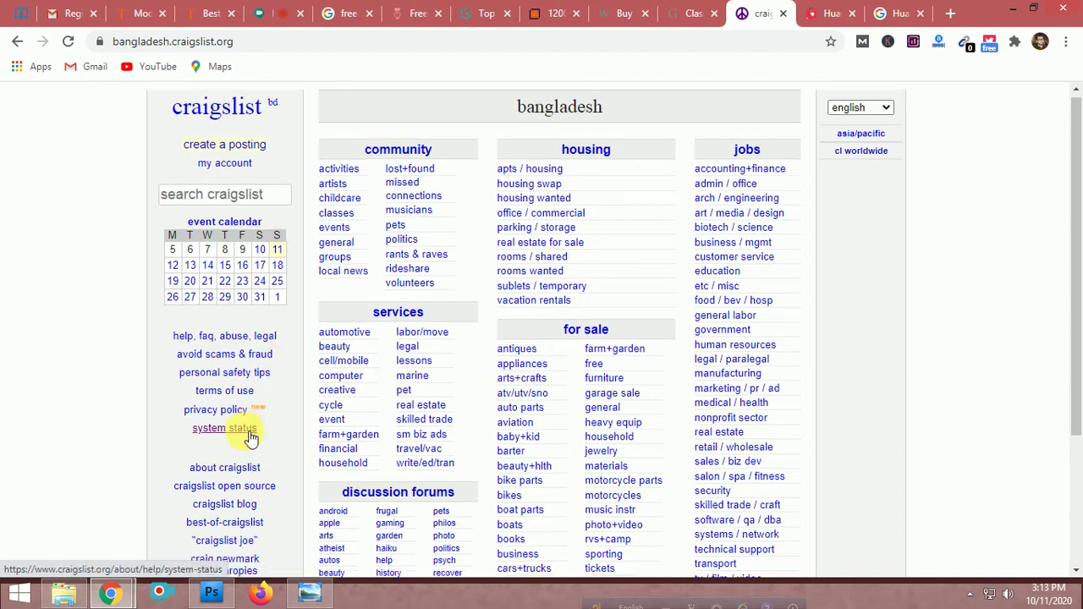
pyautogui.scroll(-3, 249, 435)
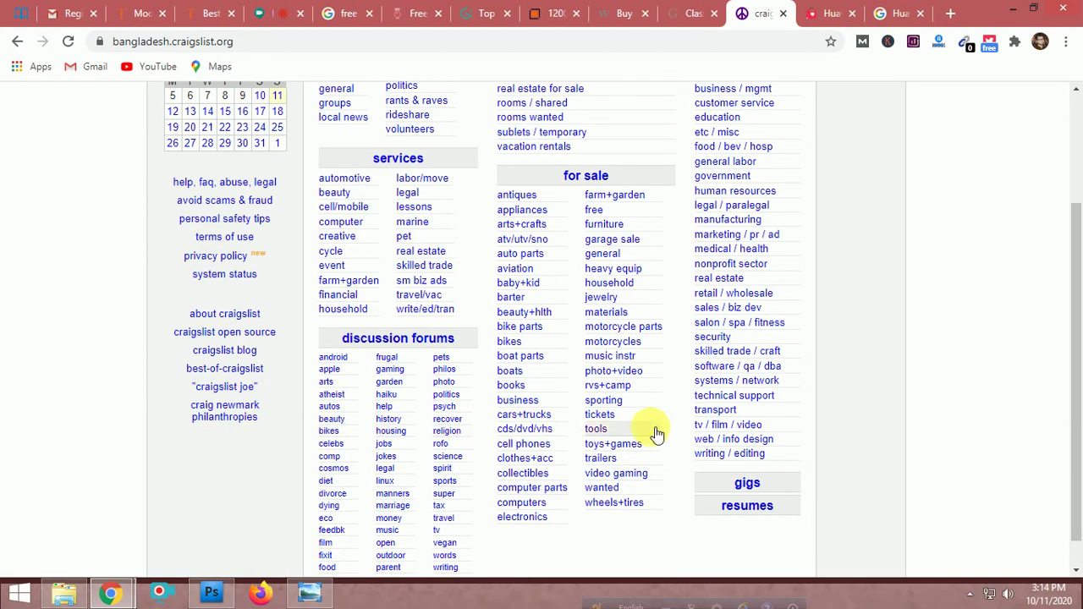
pyautogui.scroll(1, 665, 418)
pyautogui.scroll(-2, 665, 418)
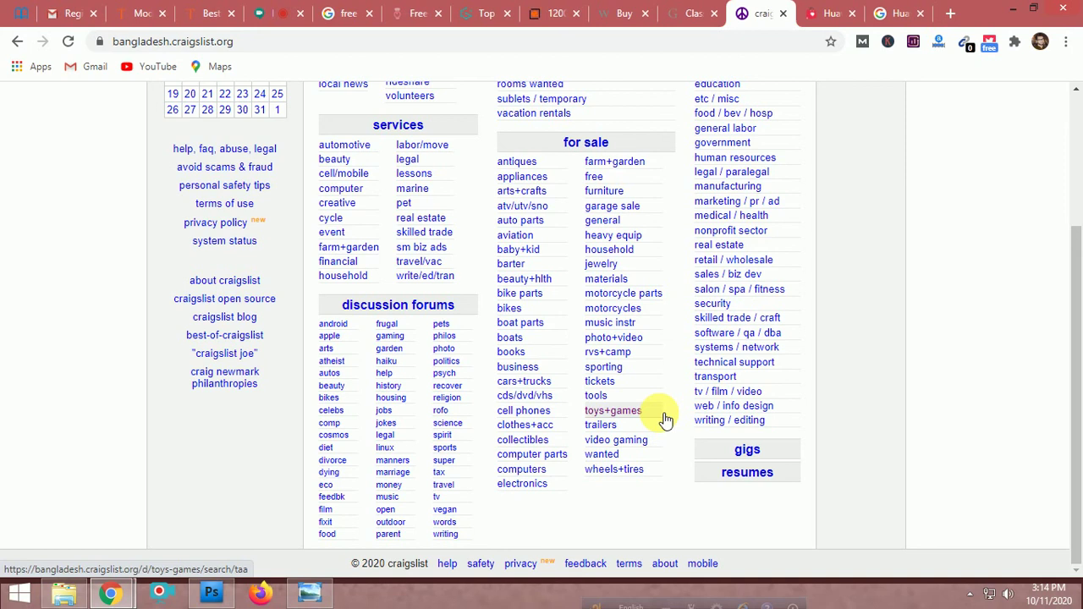
pyautogui.scroll(3, 665, 418)
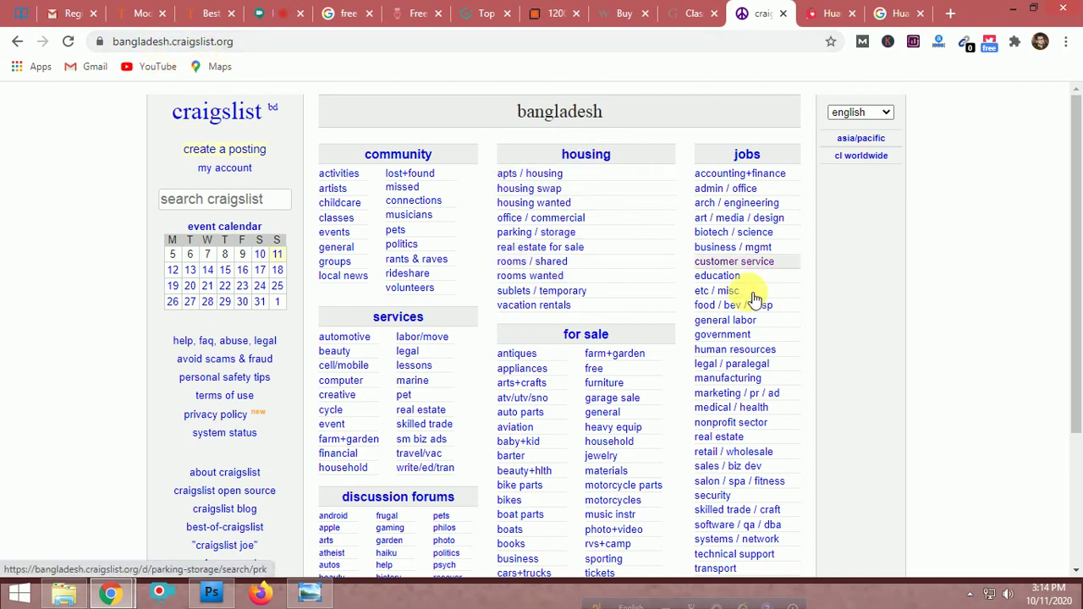
# Open Craigslist's 'create a posting' type page, then return to the classified submission sites list
pyautogui.click(230, 152)
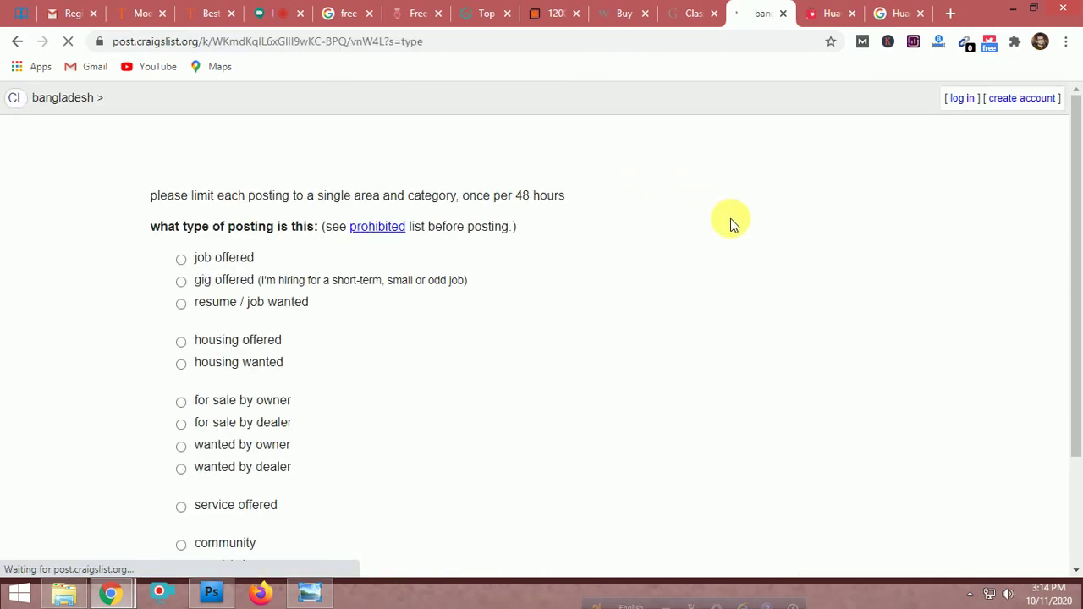
pyautogui.scroll(-3, 733, 221)
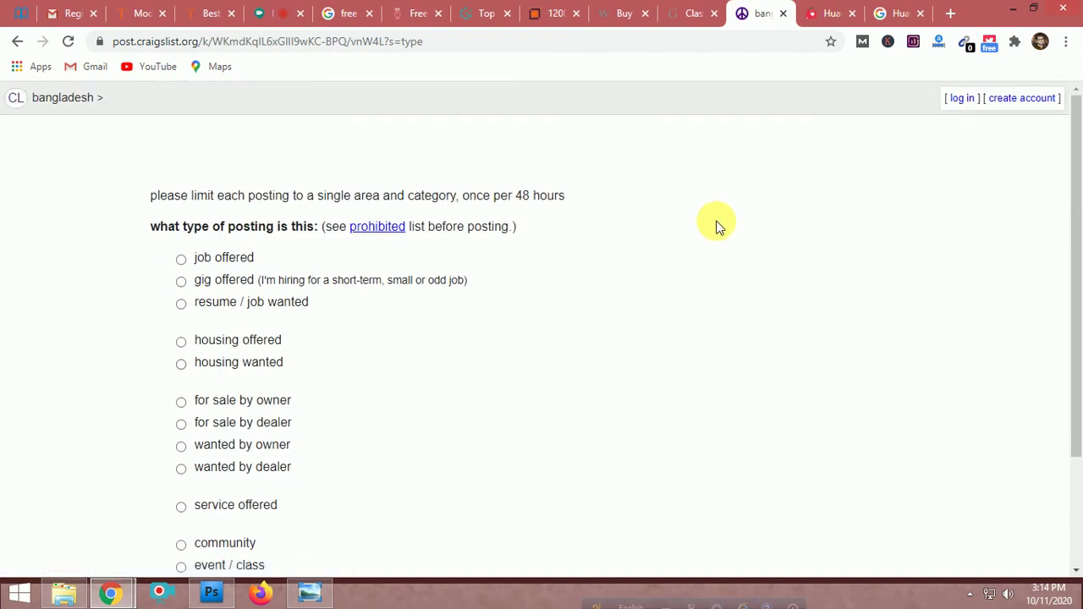
pyautogui.scroll(-3, 716, 225)
pyautogui.scroll(3, 547, 291)
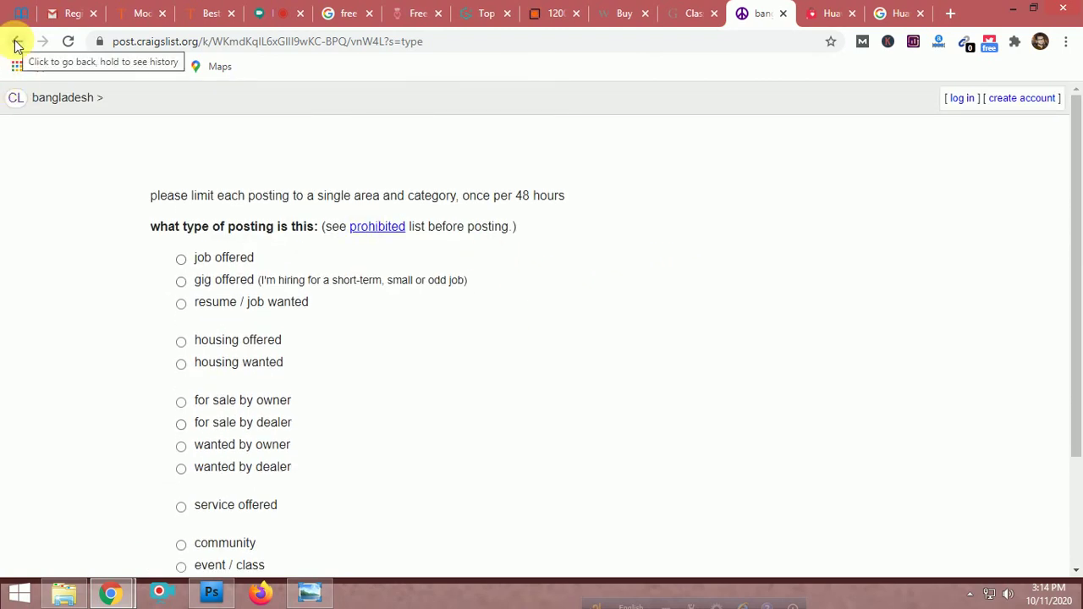
pyautogui.scroll(-3, 287, 296)
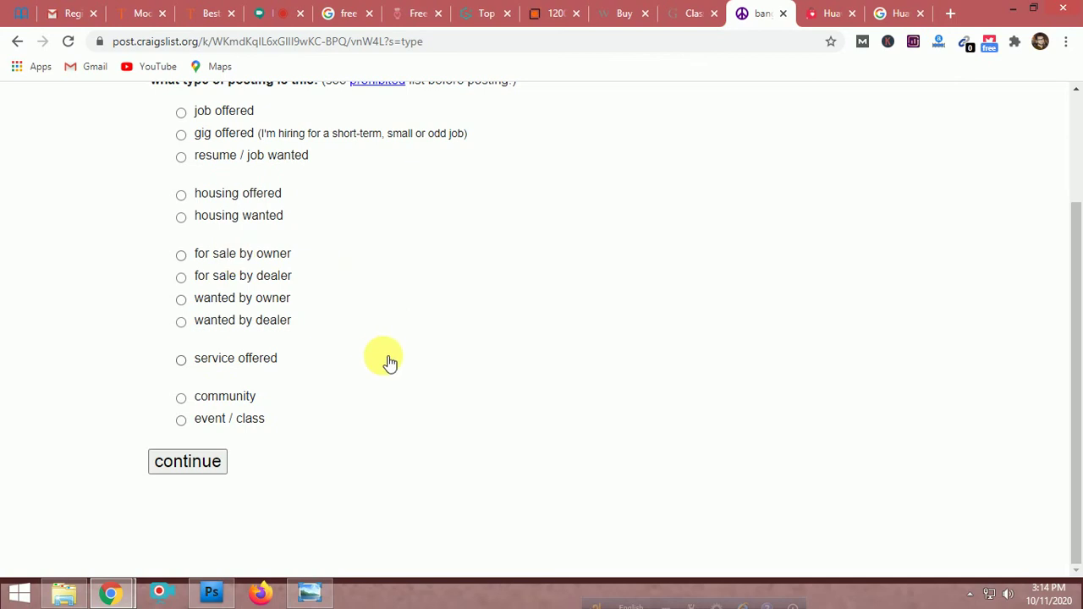
pyautogui.scroll(3, 389, 362)
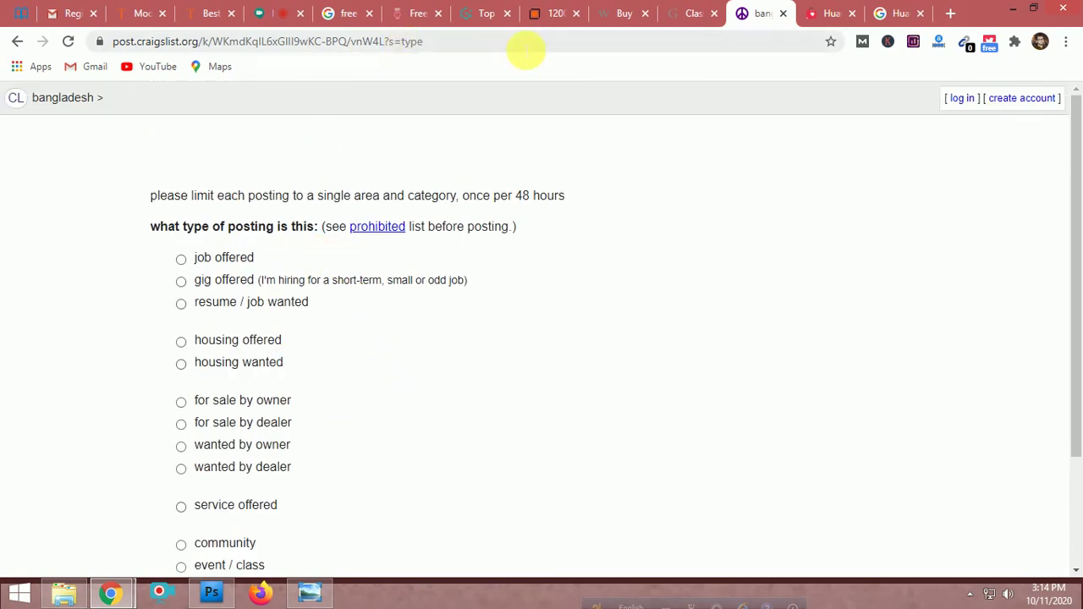
pyautogui.click(551, 16)
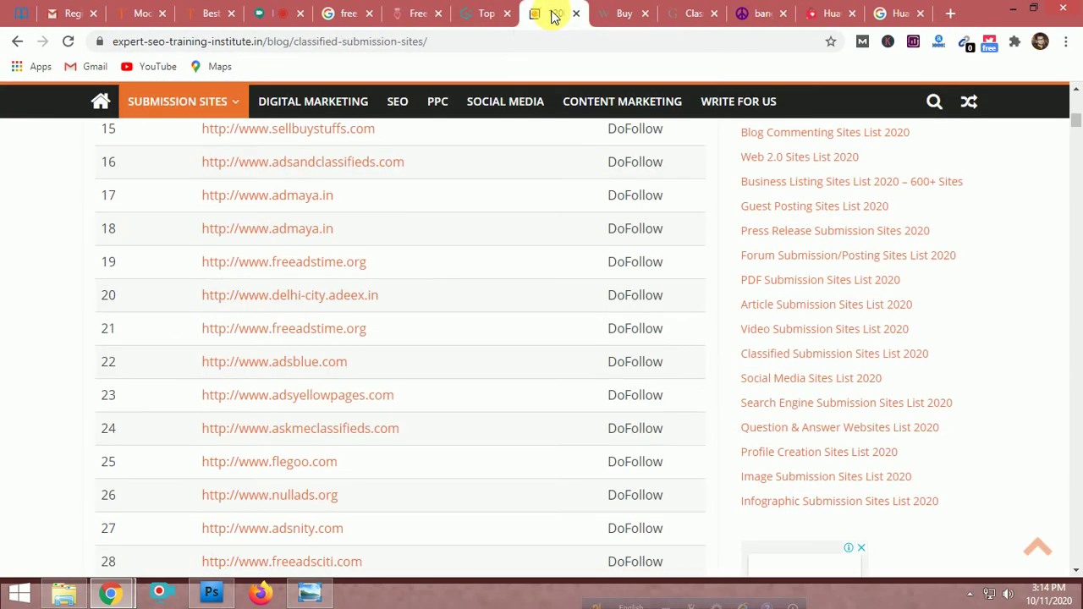
# Start an OBSZONE Add Listing and close the yellow login notice above the form
pyautogui.click(399, 15)
pyautogui.scroll(5, 542, 254)
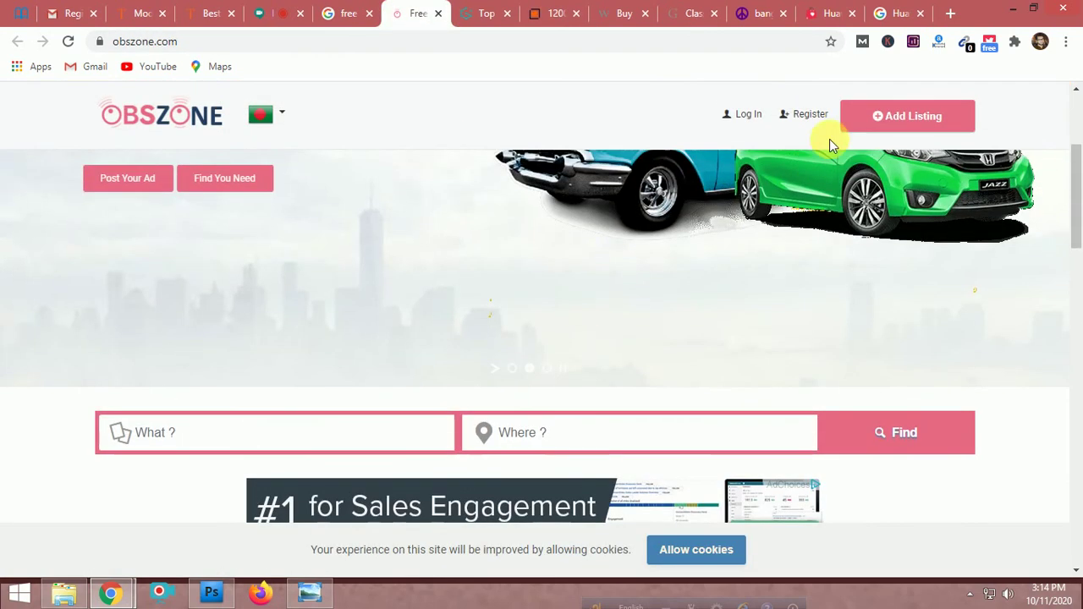
pyautogui.click(914, 116)
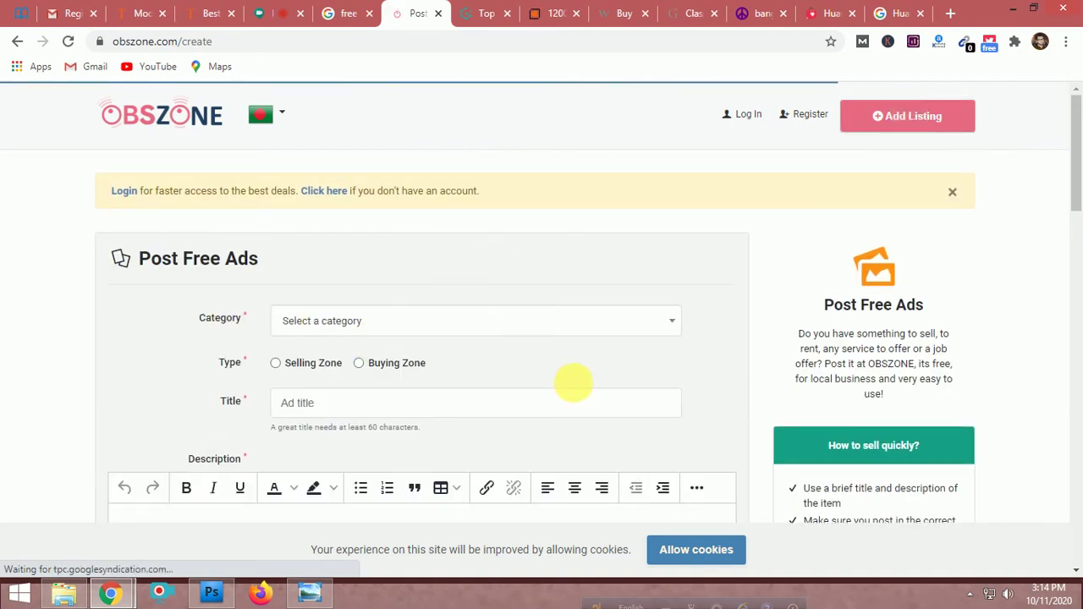
pyautogui.scroll(-2, 572, 385)
pyautogui.scroll(-1, 573, 387)
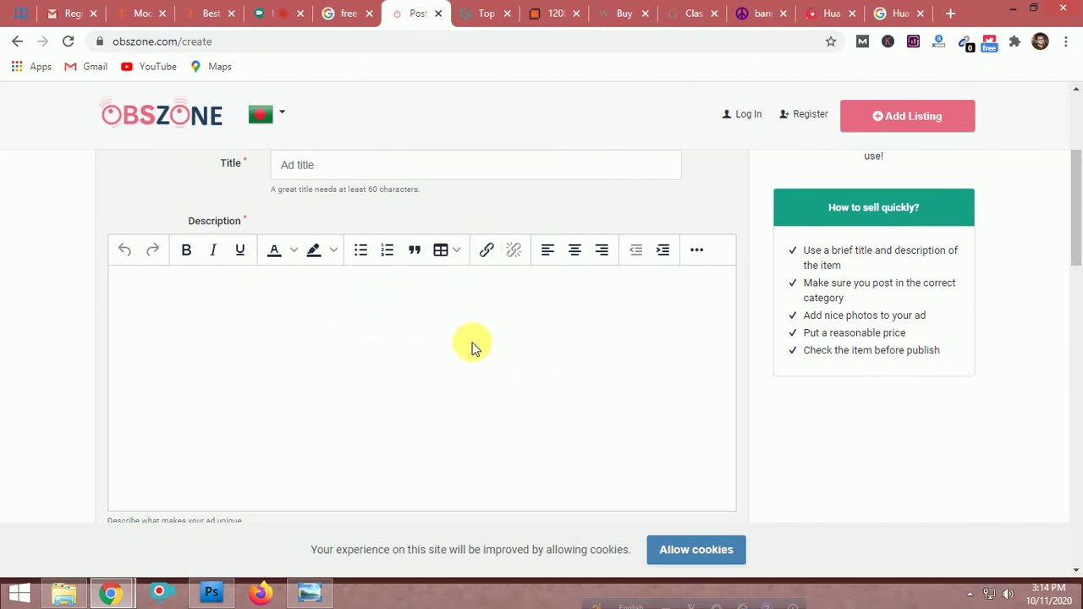
pyautogui.scroll(-4, 474, 346)
pyautogui.scroll(6, 478, 348)
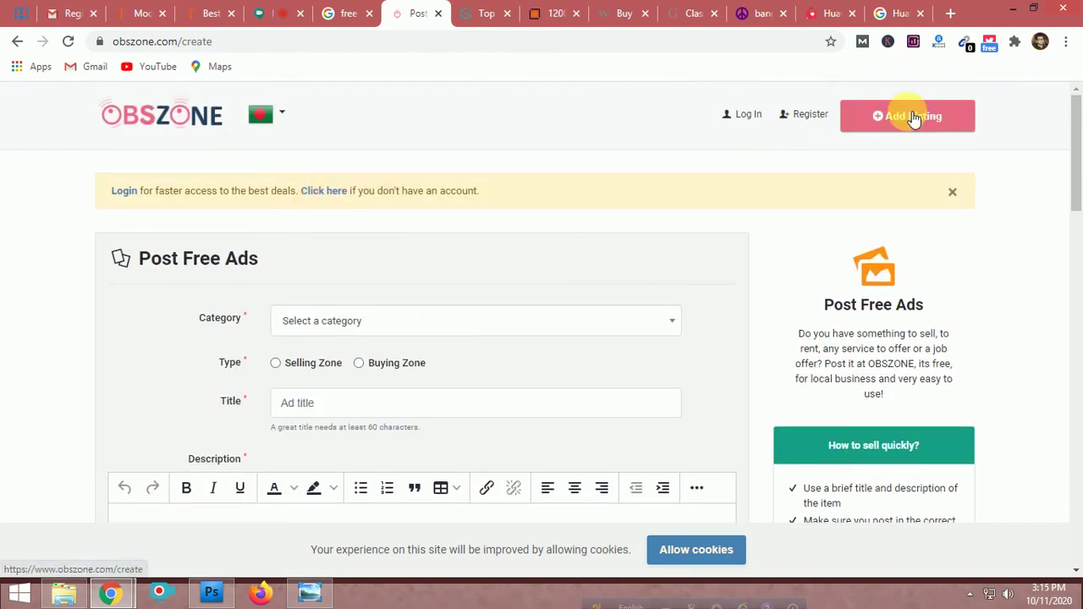
pyautogui.click(953, 192)
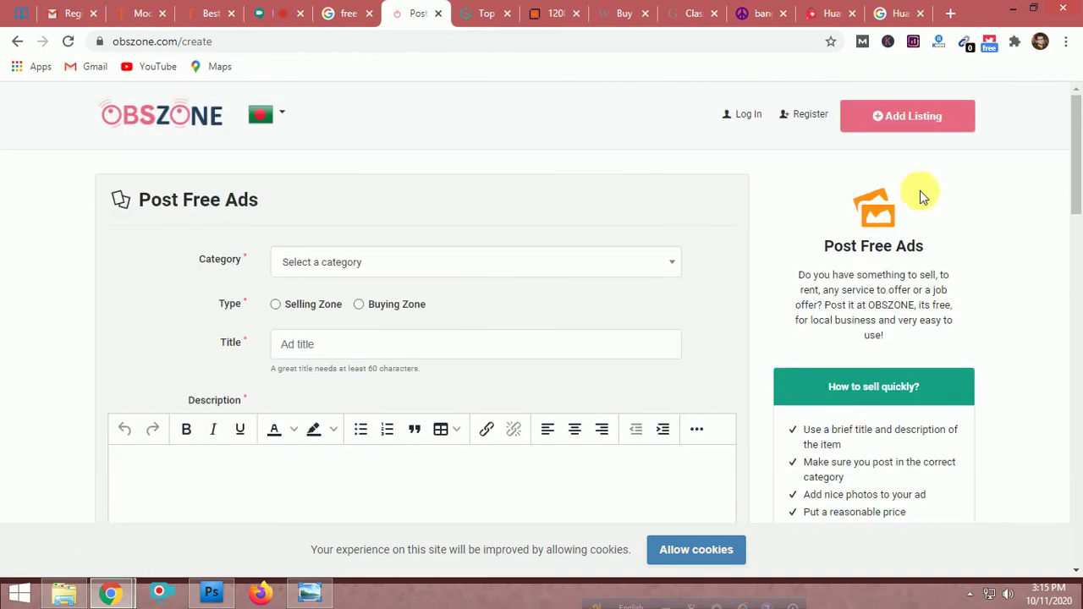
pyautogui.scroll(-10, 427, 355)
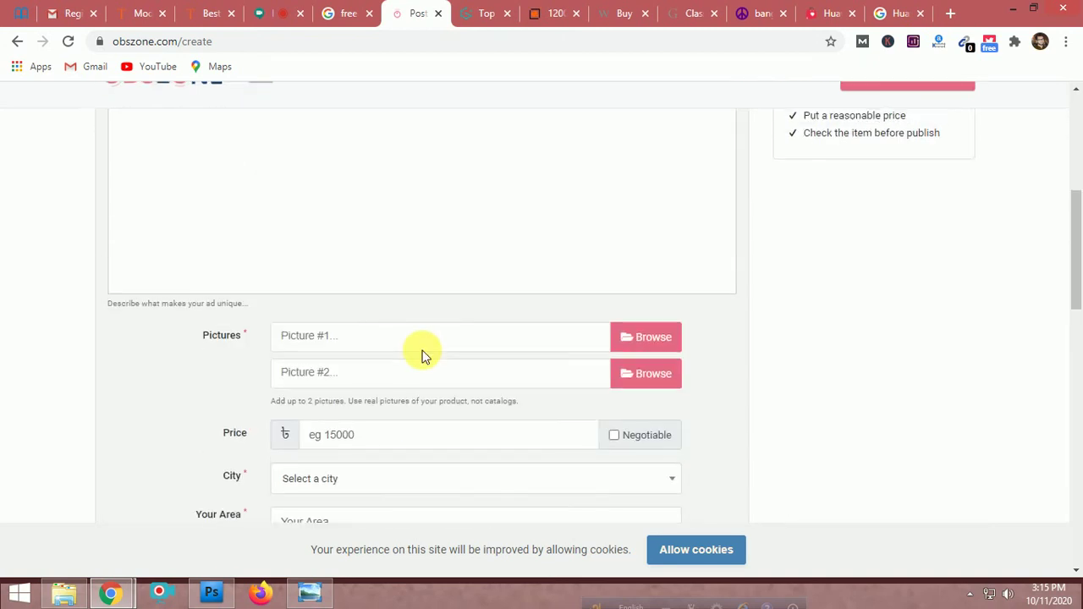
pyautogui.scroll(10, 423, 355)
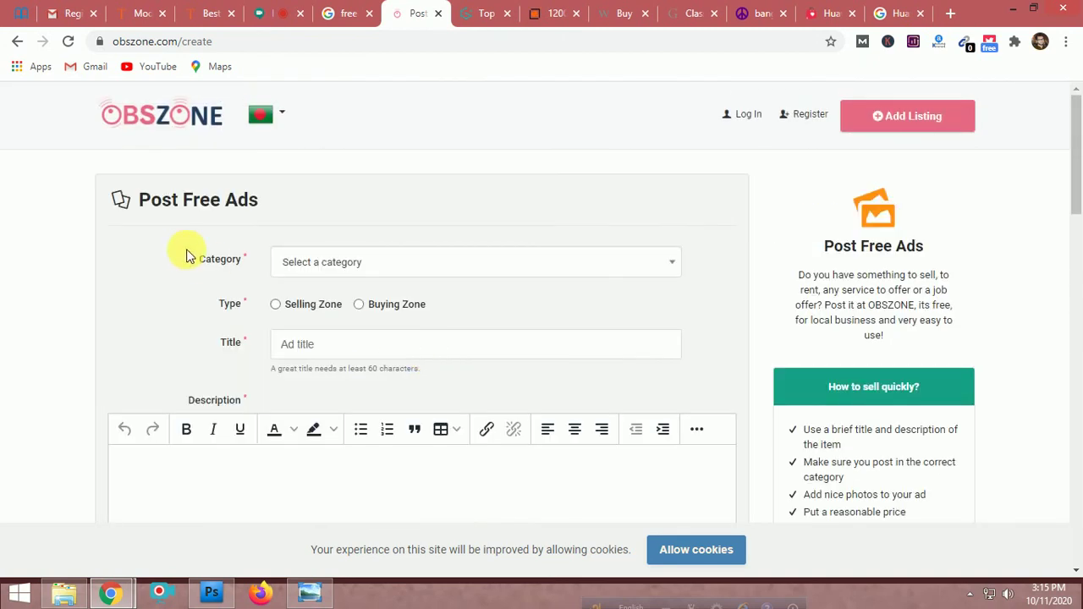
pyautogui.click(380, 263)
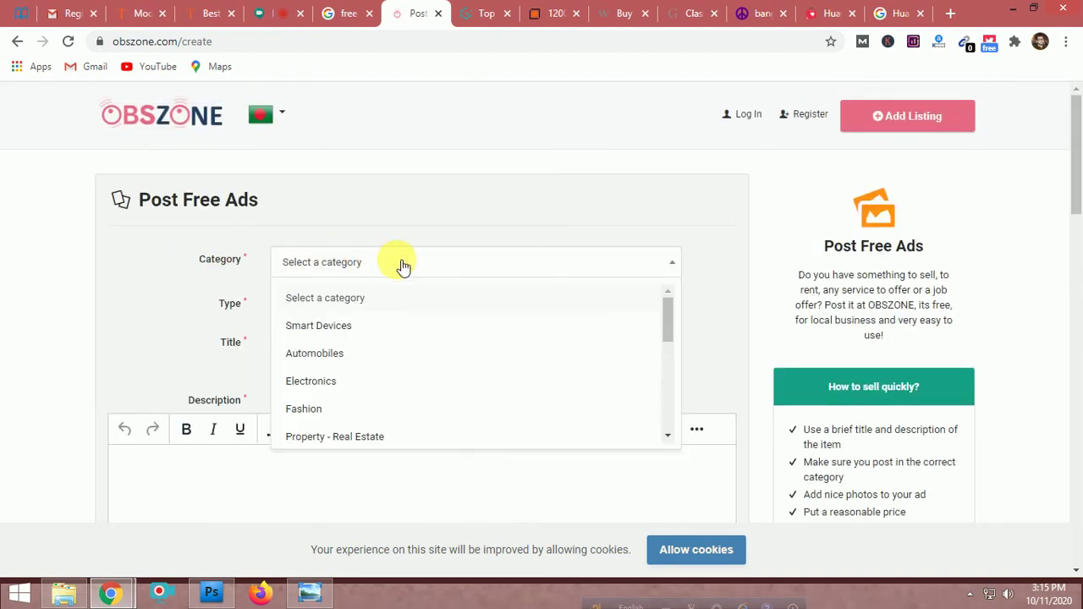
pyautogui.click(336, 383)
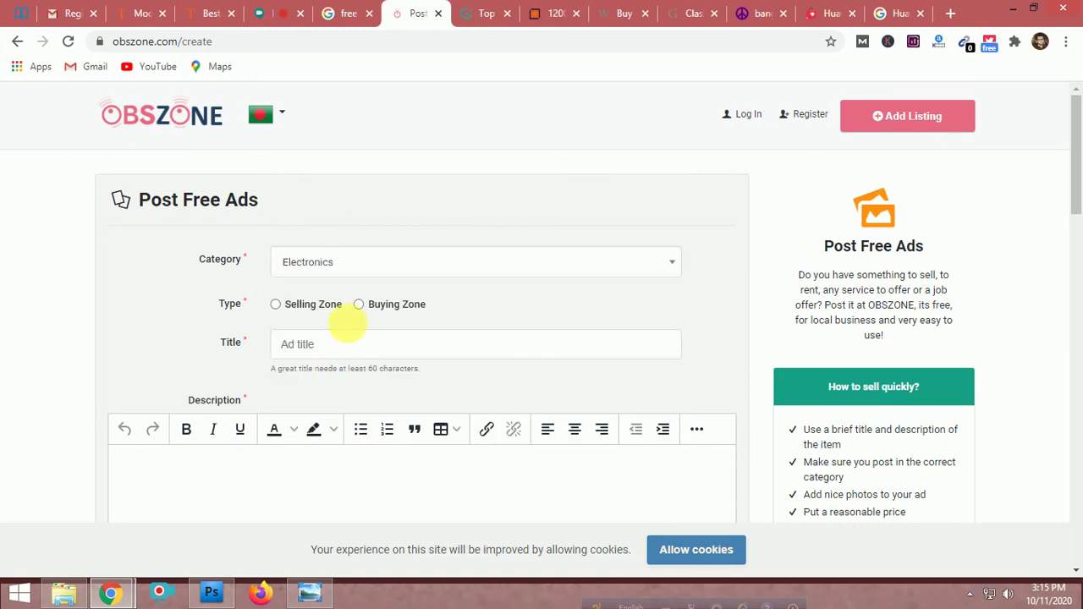
pyautogui.click(356, 311)
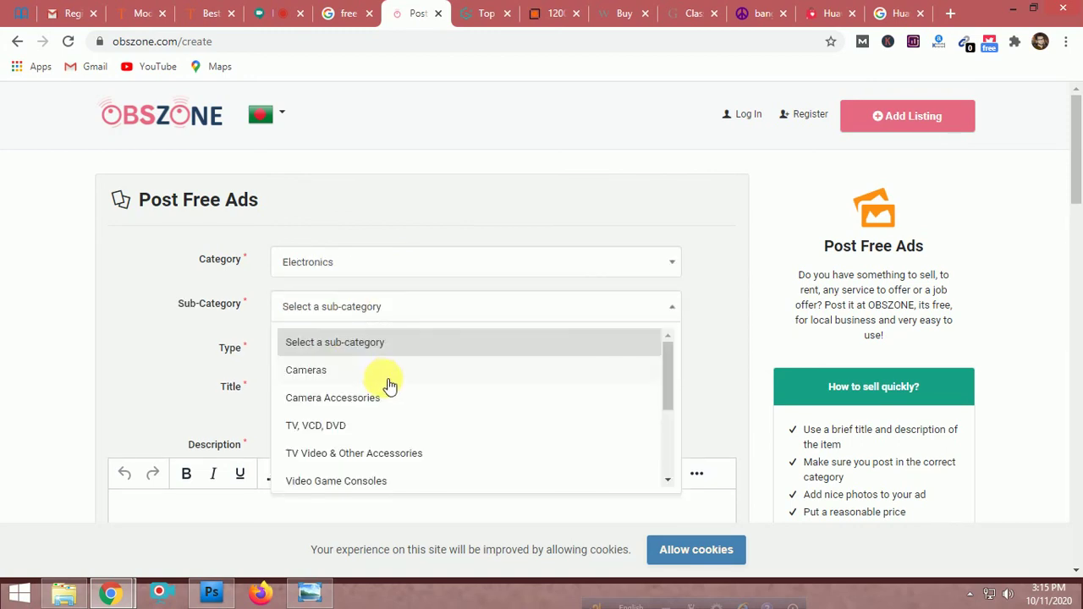
pyautogui.click(315, 373)
pyautogui.click(345, 303)
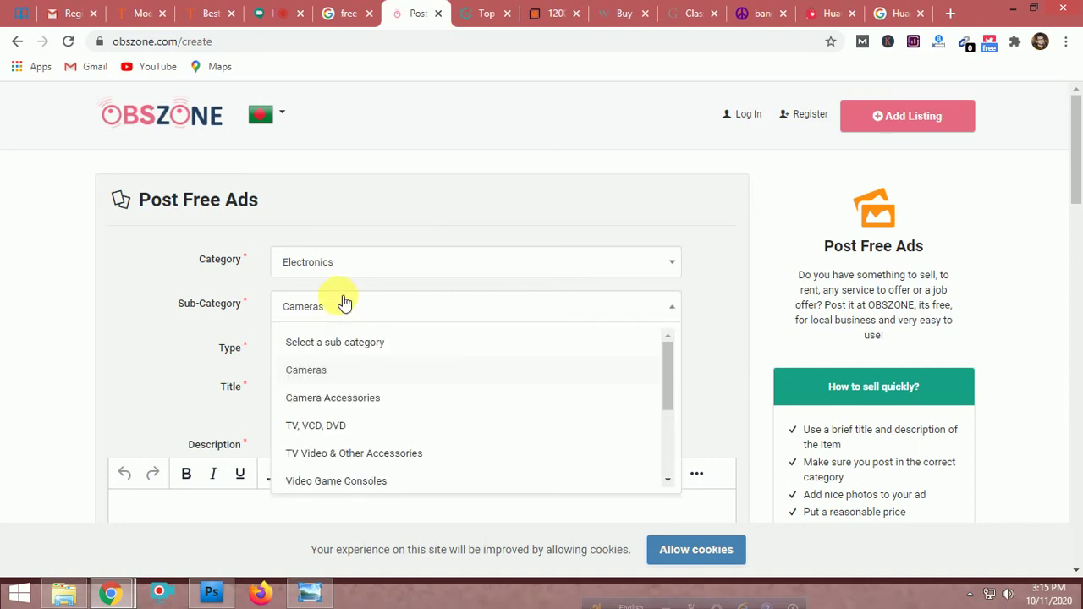
pyautogui.scroll(-3, 383, 385)
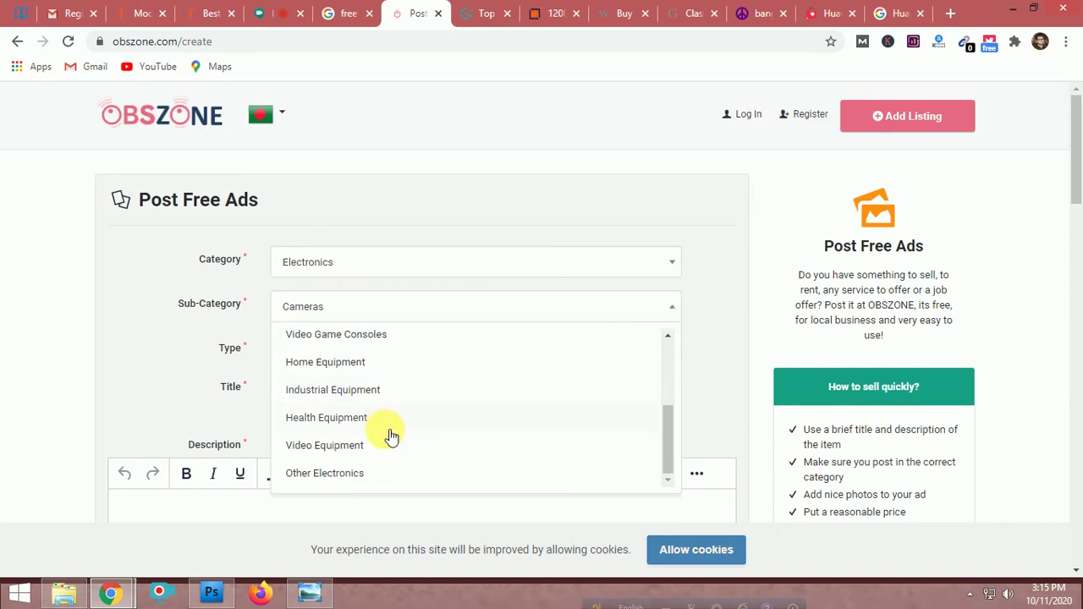
pyautogui.scroll(1, 395, 436)
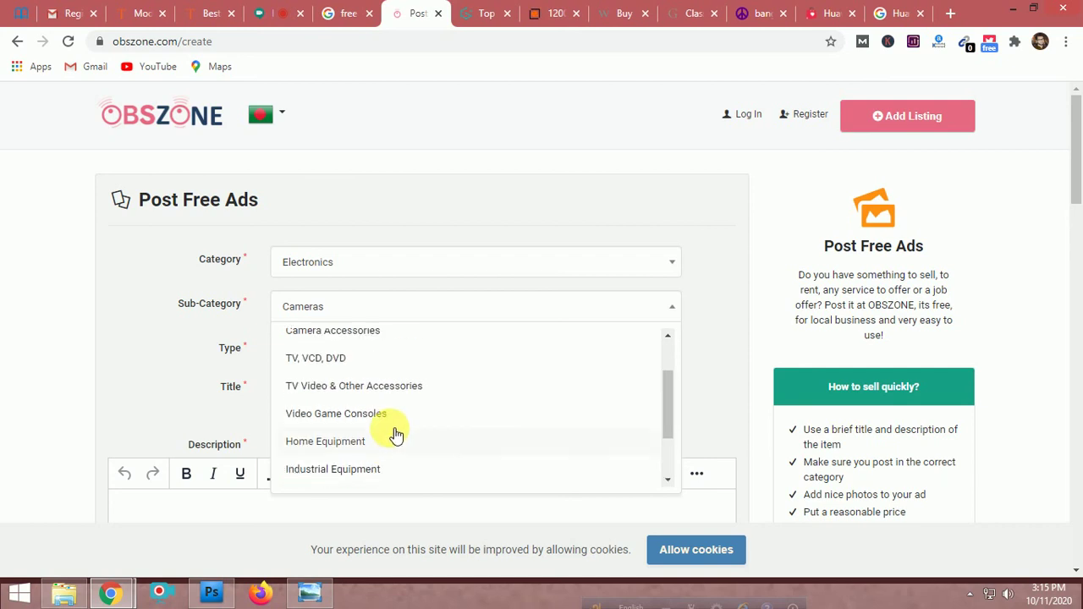
pyautogui.scroll(-1, 395, 436)
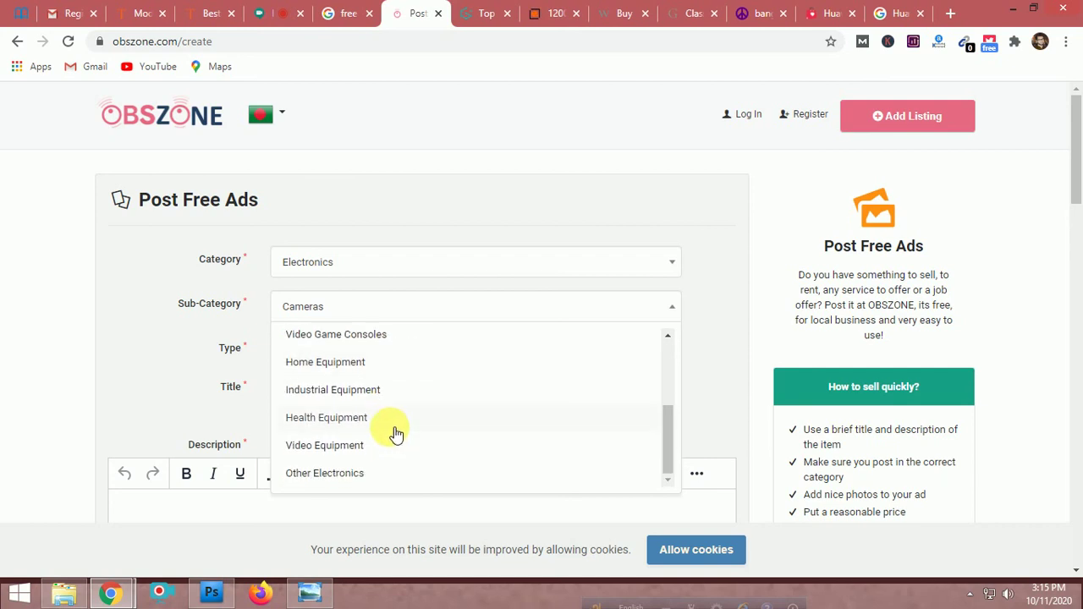
pyautogui.scroll(2, 395, 435)
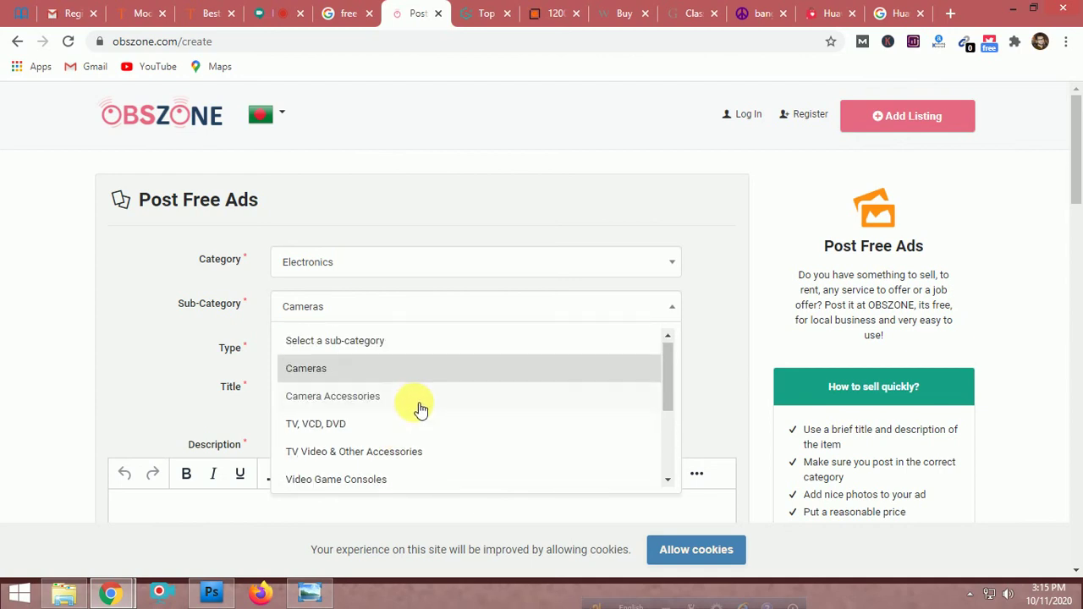
pyautogui.scroll(-1, 416, 408)
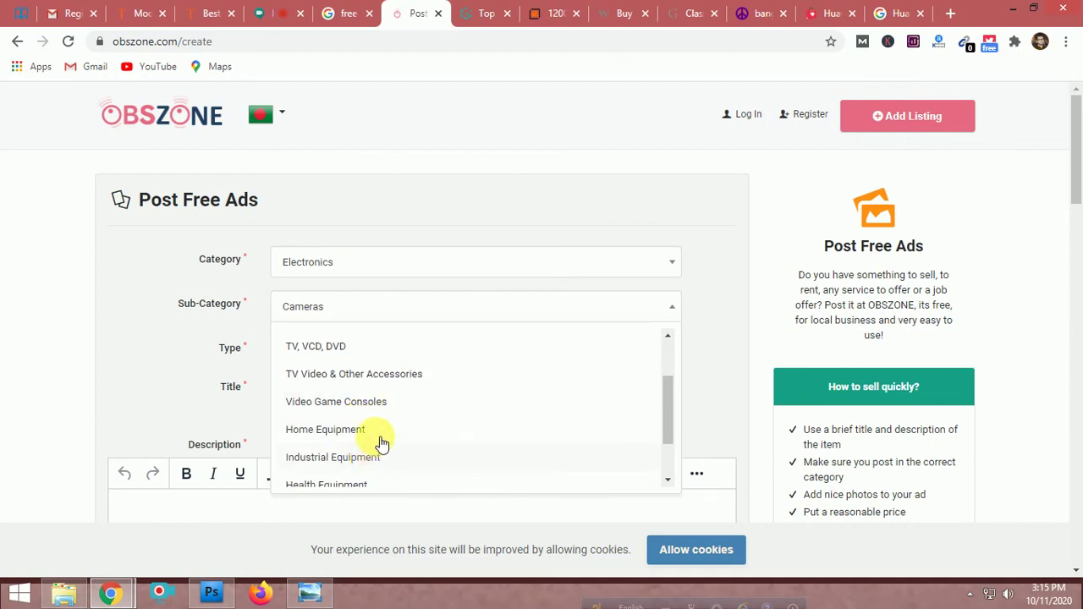
pyautogui.scroll(-1, 414, 421)
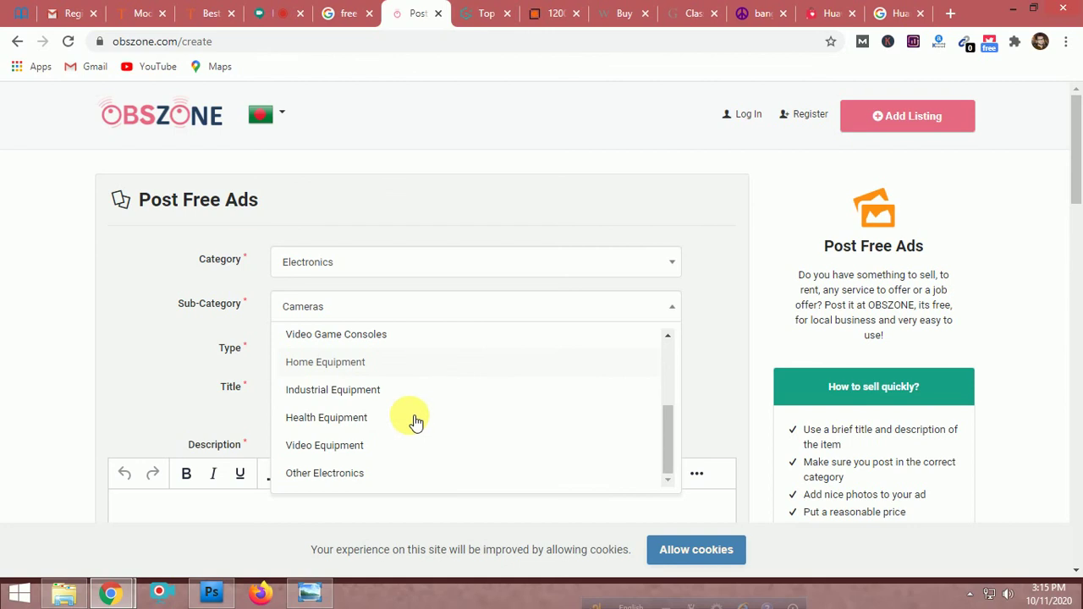
pyautogui.click(336, 475)
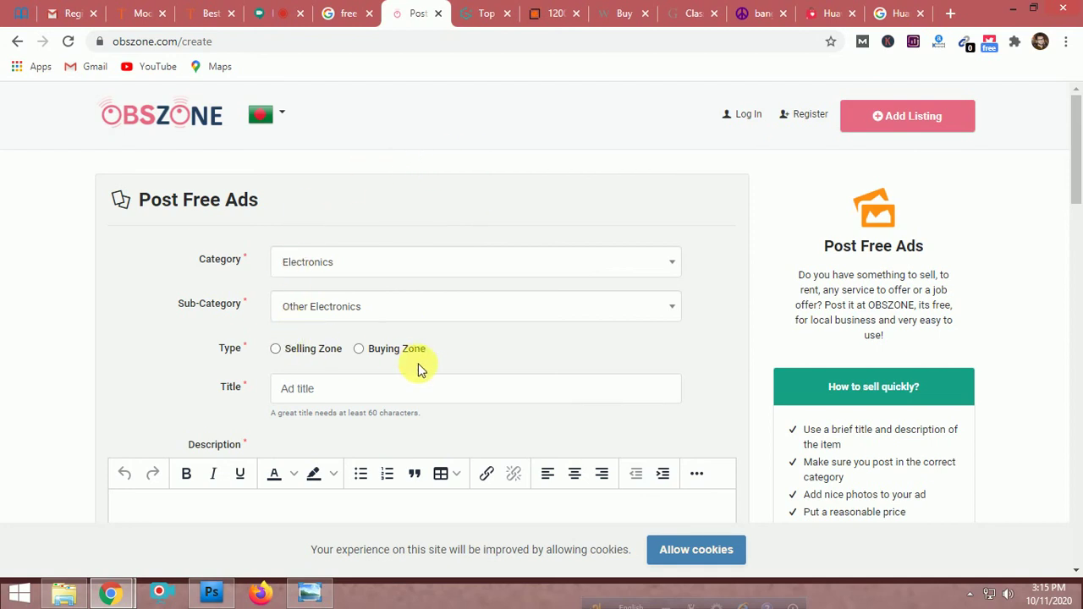
pyautogui.scroll(-2, 417, 370)
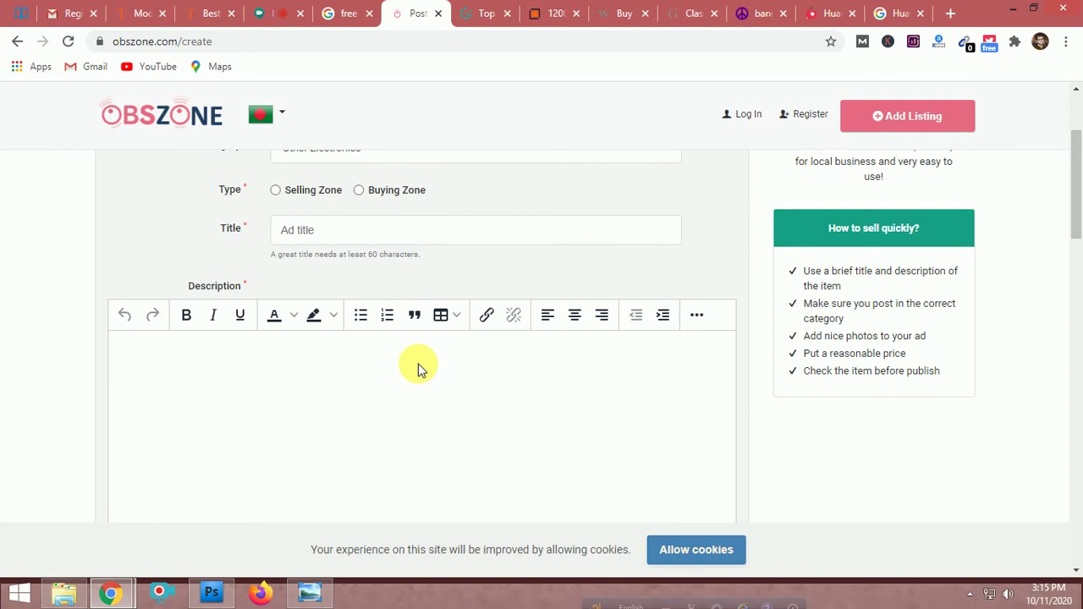
pyautogui.scroll(1, 418, 370)
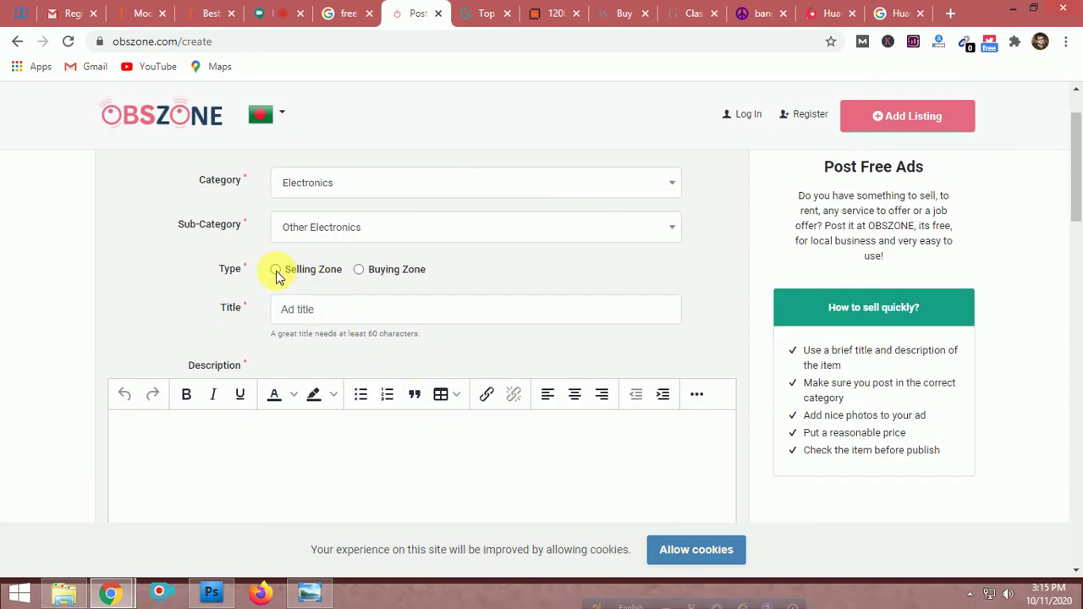
# Choose the Selling Zone ad type and place the caret in the Title, then Description
pyautogui.click(276, 271)
pyautogui.click(315, 317)
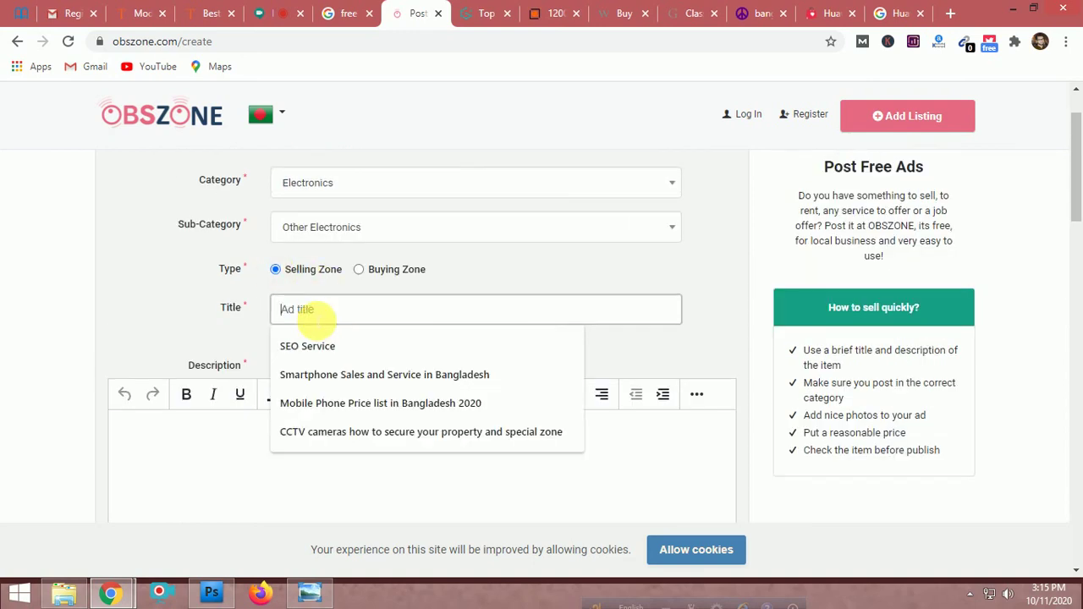
pyautogui.click(181, 307)
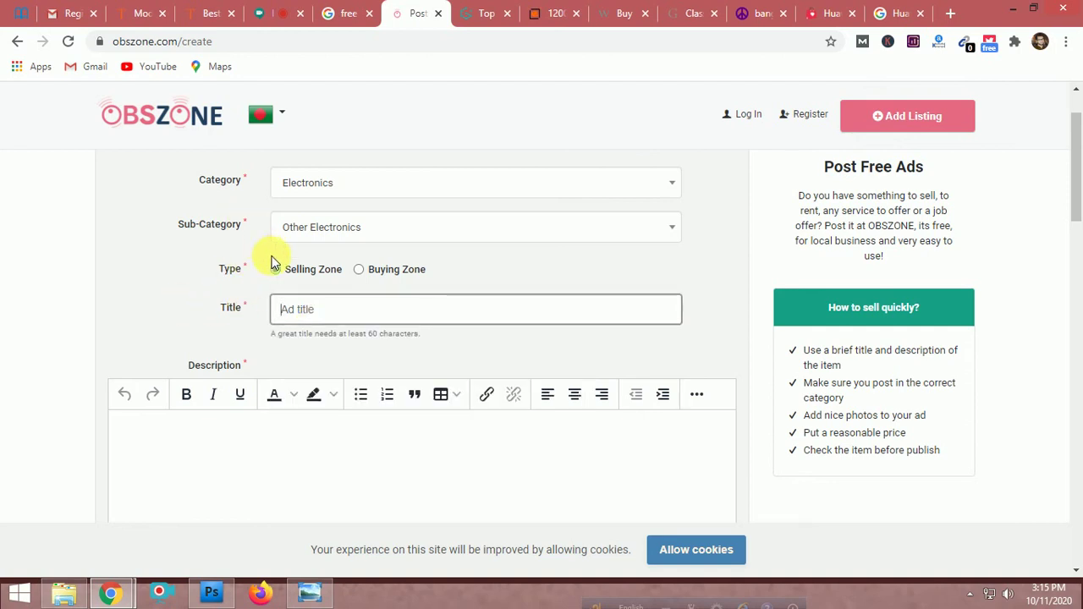
pyautogui.click(347, 311)
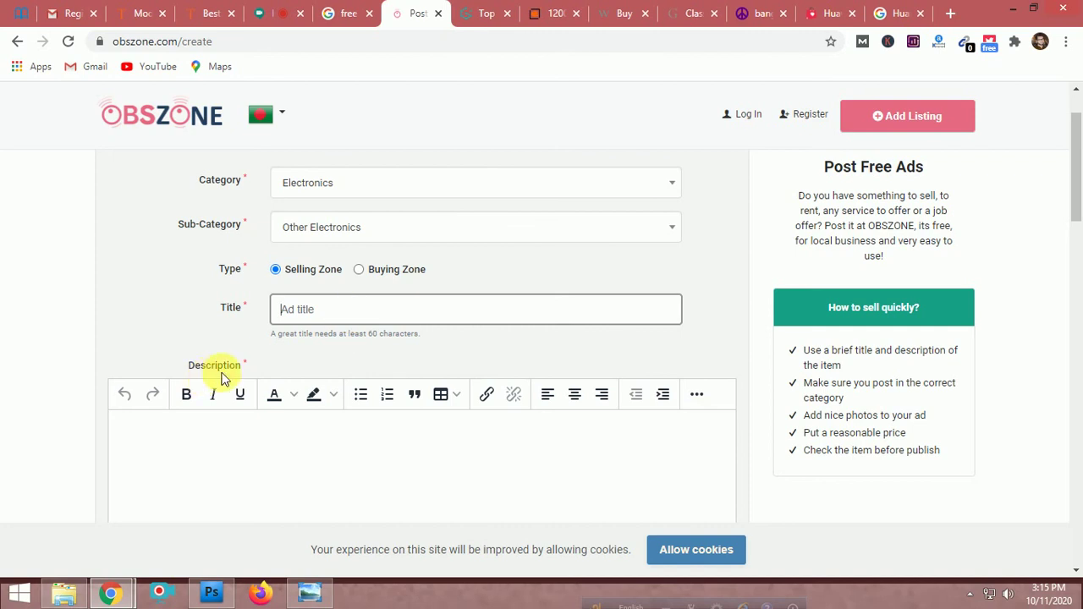
pyautogui.scroll(-2, 430, 462)
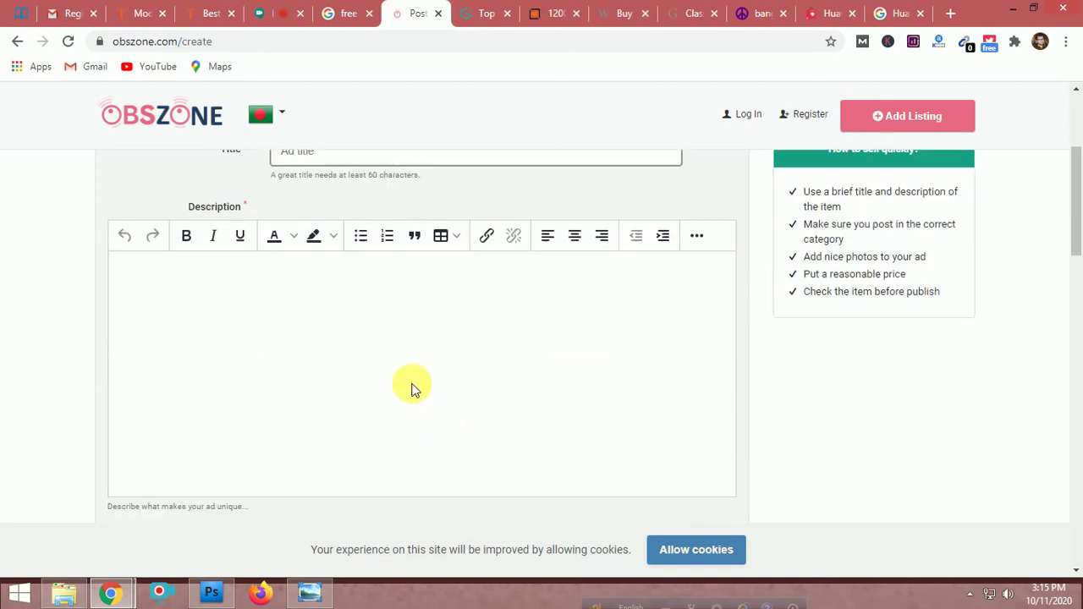
pyautogui.click(285, 314)
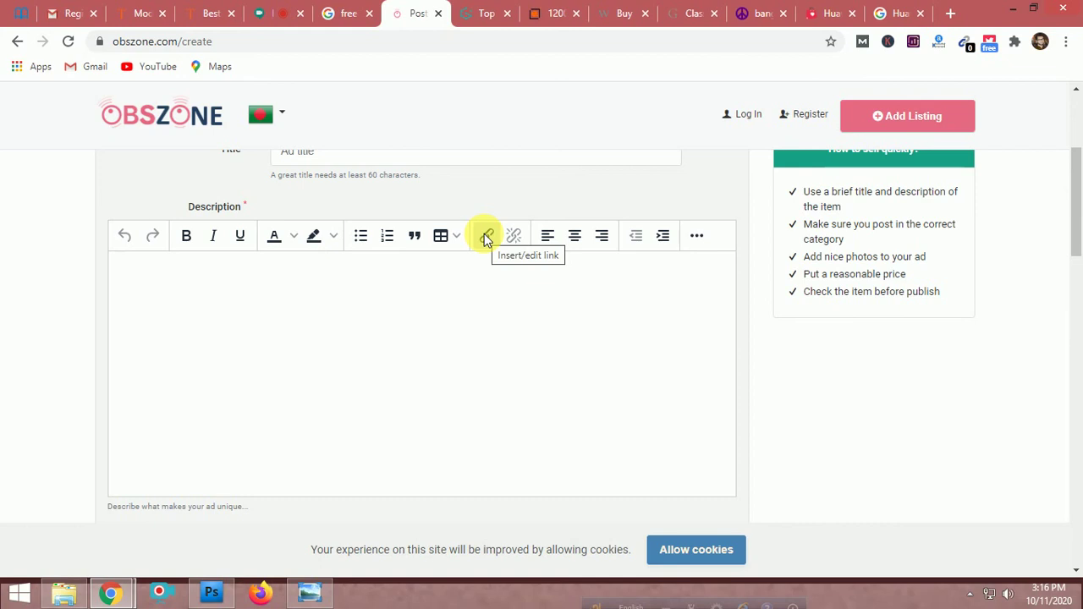
# Select 'smartphone' in the description and close the Insert/Edit Link dialog without adding a link
pyautogui.click(485, 236)
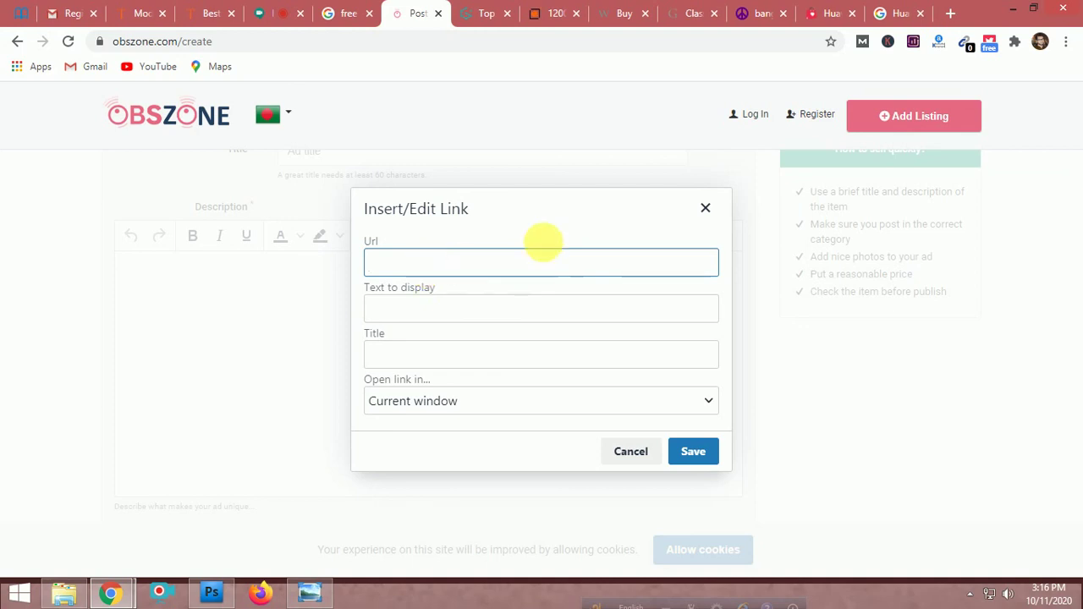
pyautogui.click(703, 210)
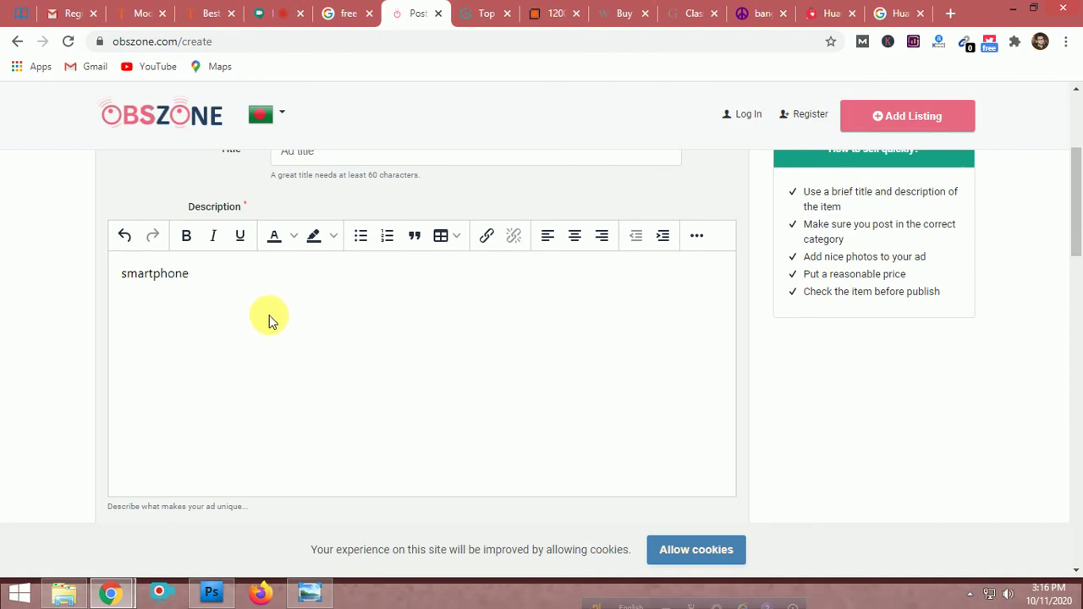
pyautogui.moveTo(195, 278); pyautogui.dragTo(121, 279)
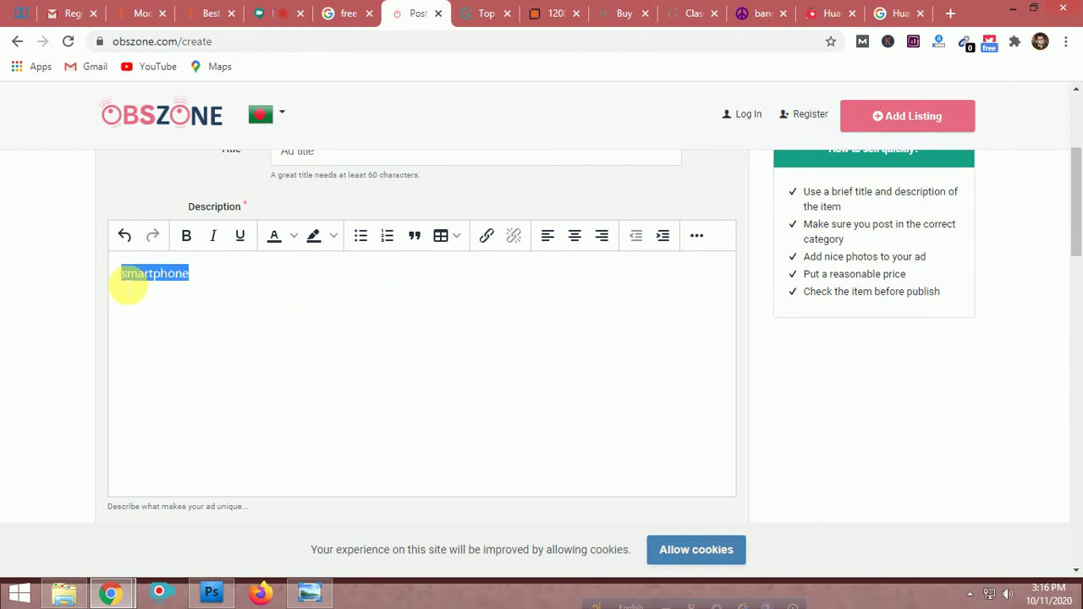
pyautogui.click(488, 237)
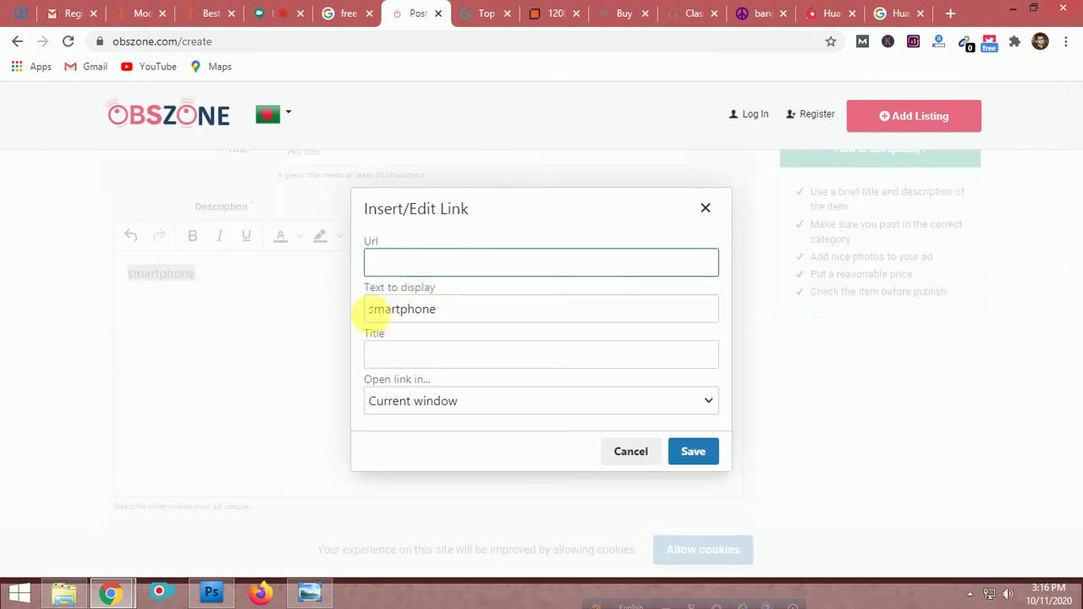
pyautogui.moveTo(376, 312); pyautogui.dragTo(449, 307)
pyautogui.click(430, 264)
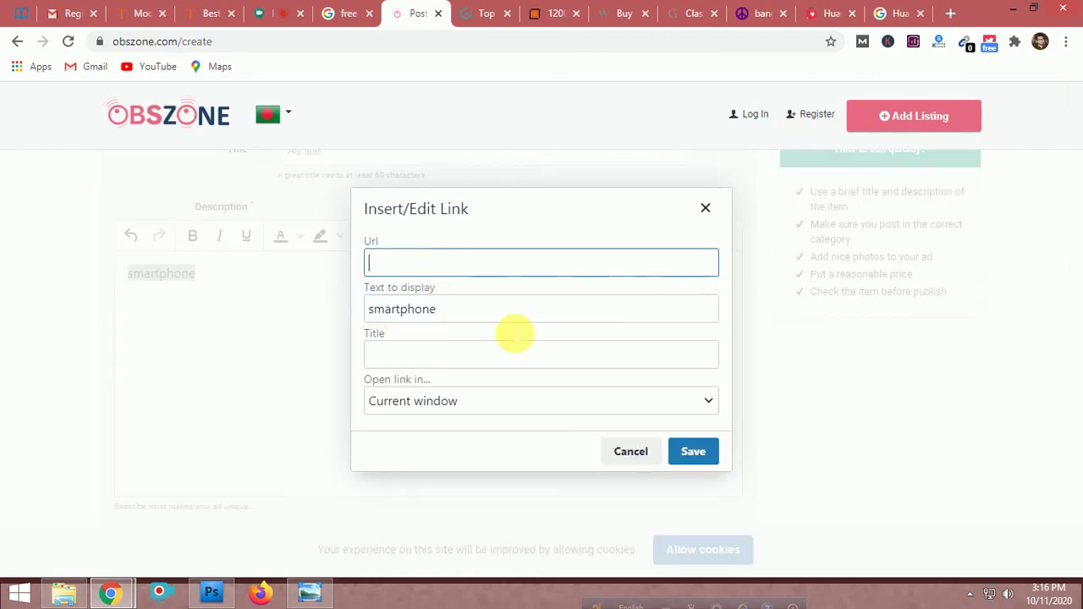
pyautogui.click(704, 208)
pyautogui.click(181, 273)
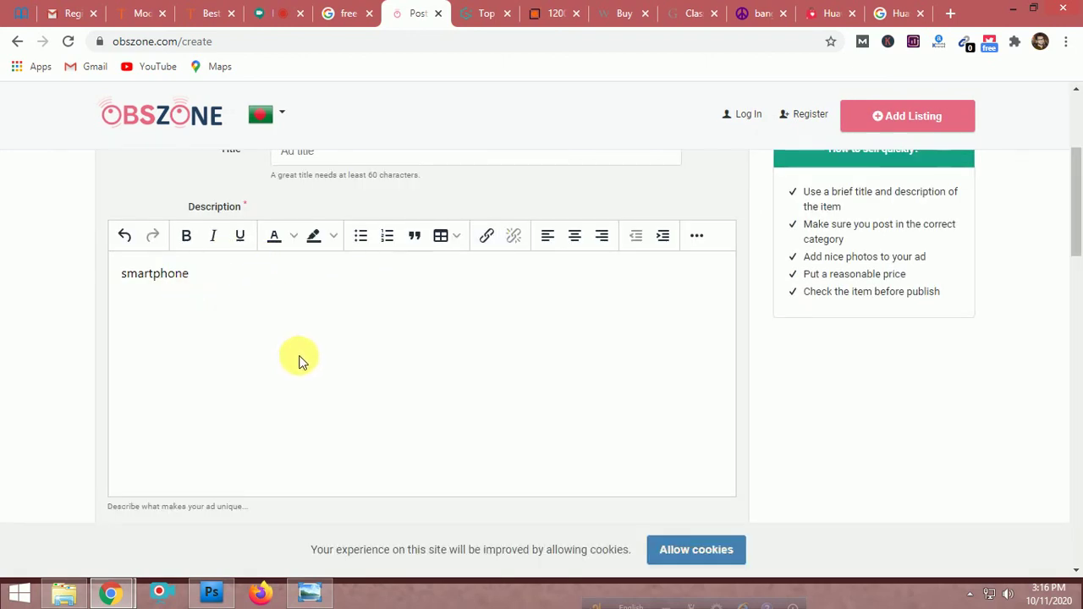
pyautogui.scroll(-5, 304, 357)
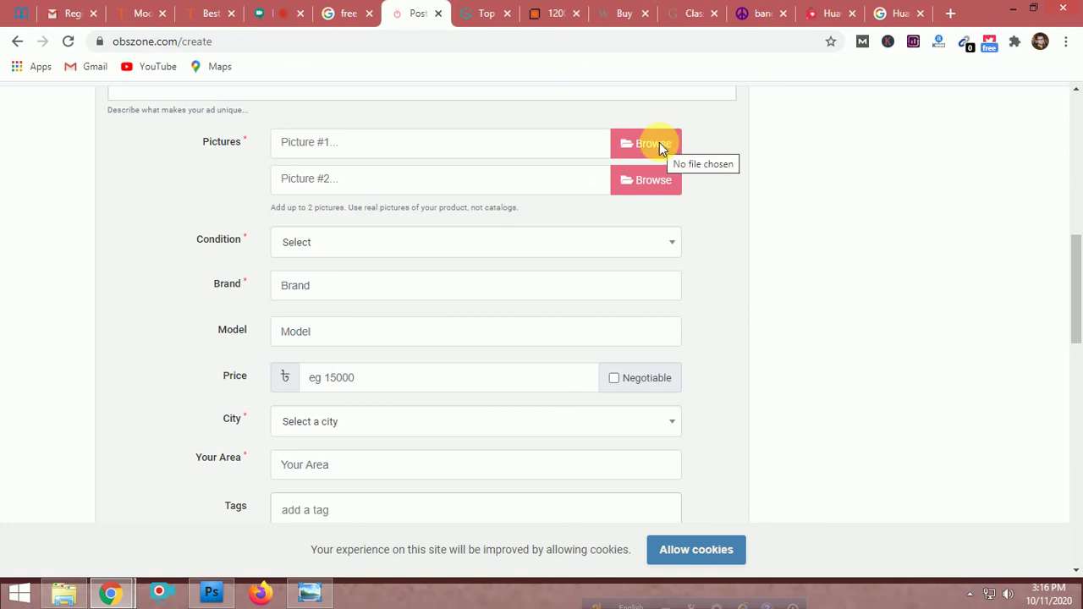
pyautogui.click(211, 594)
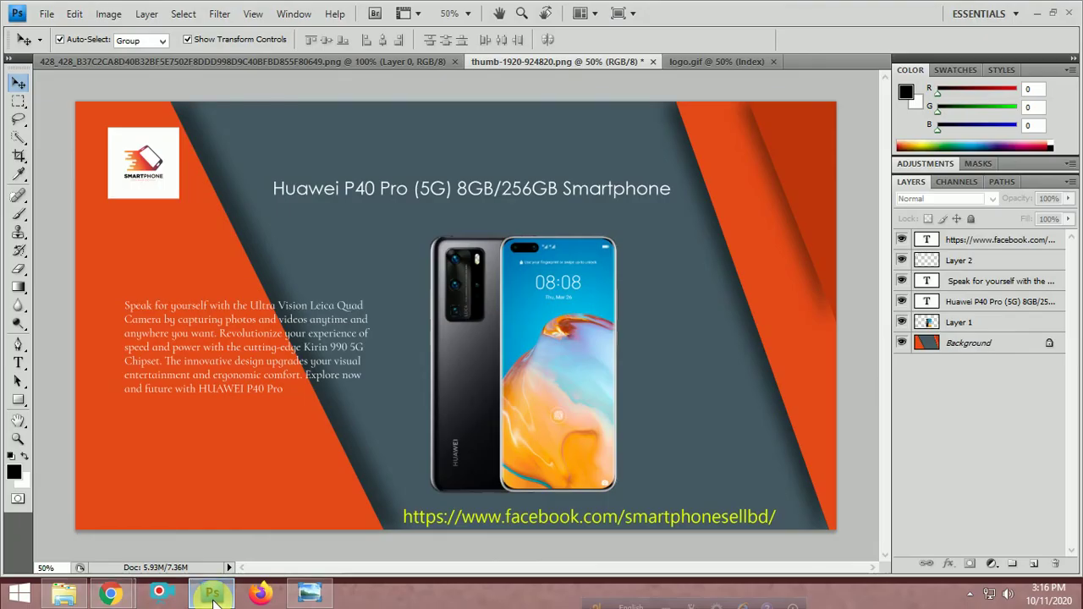
pyautogui.click(212, 594)
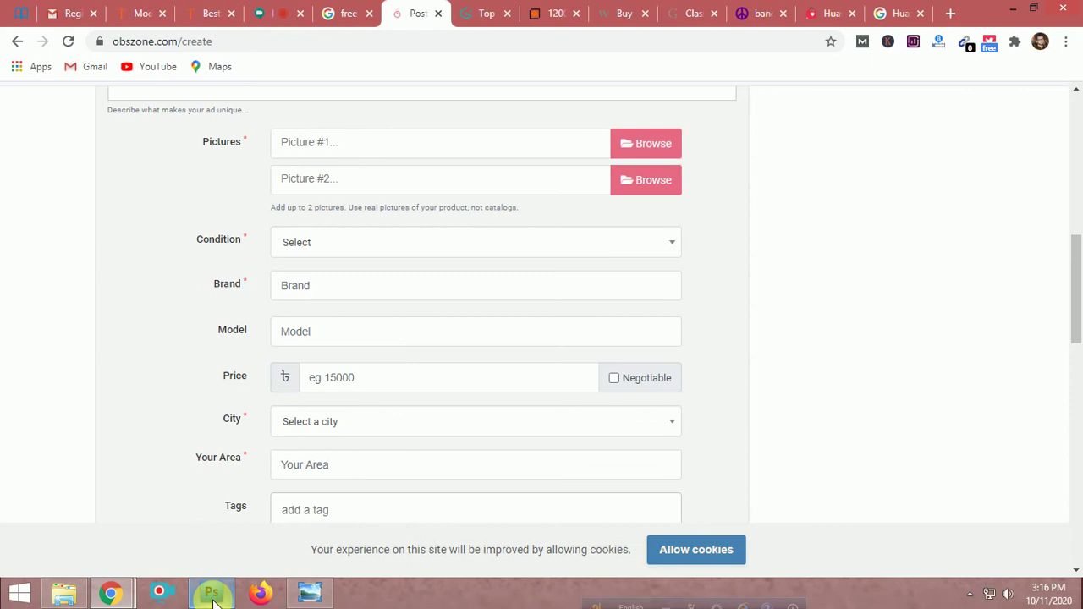
# Choose New as the condition and submit the ad, which stops at the empty Brand field
pyautogui.click(467, 244)
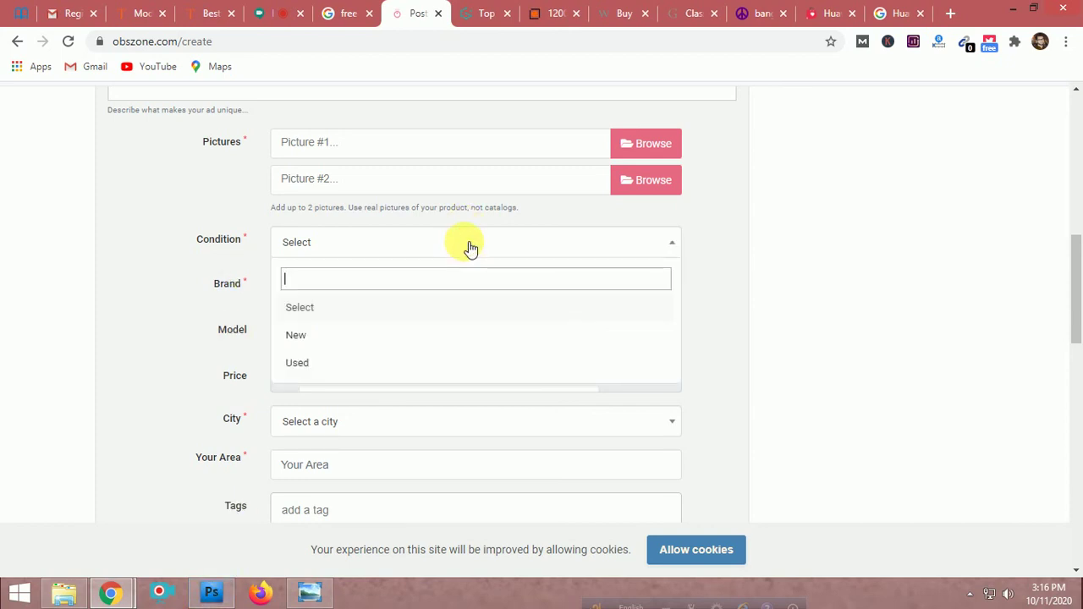
pyautogui.click(313, 337)
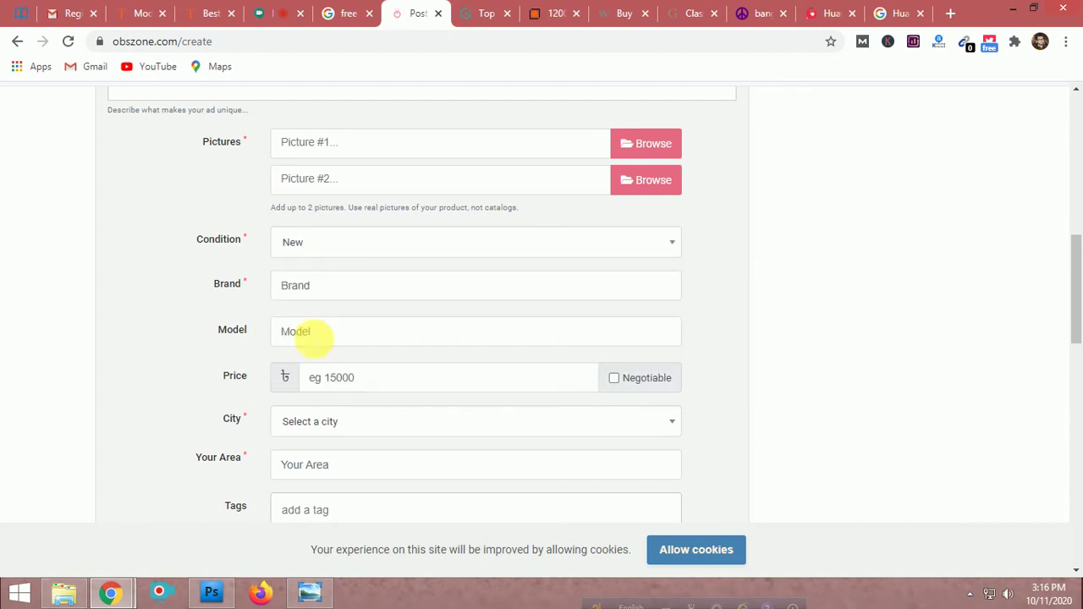
pyautogui.click(326, 292)
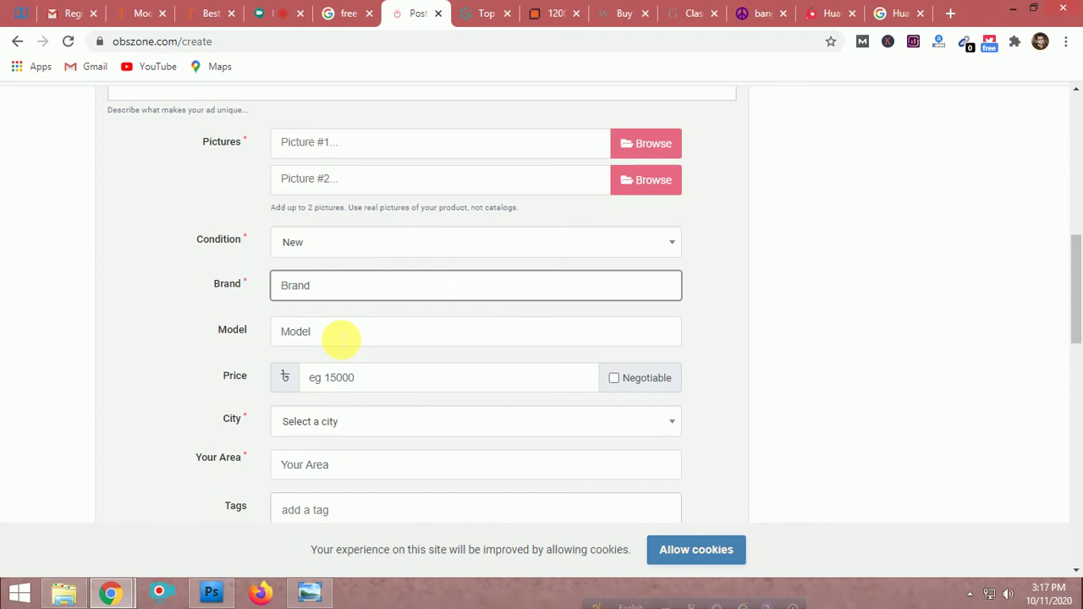
pyautogui.scroll(-1, 340, 339)
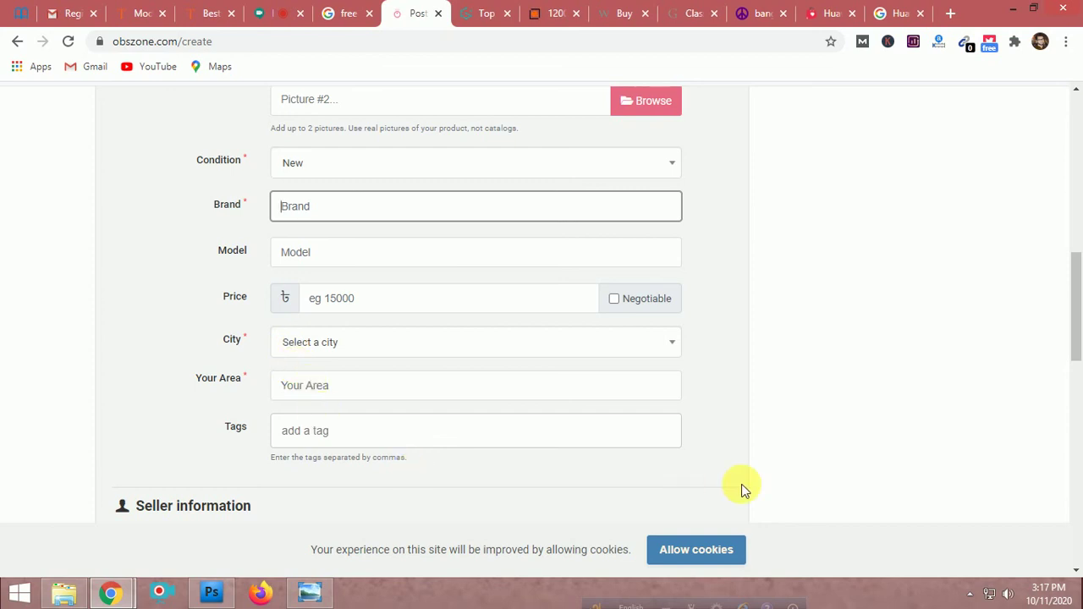
pyautogui.scroll(-4, 732, 483)
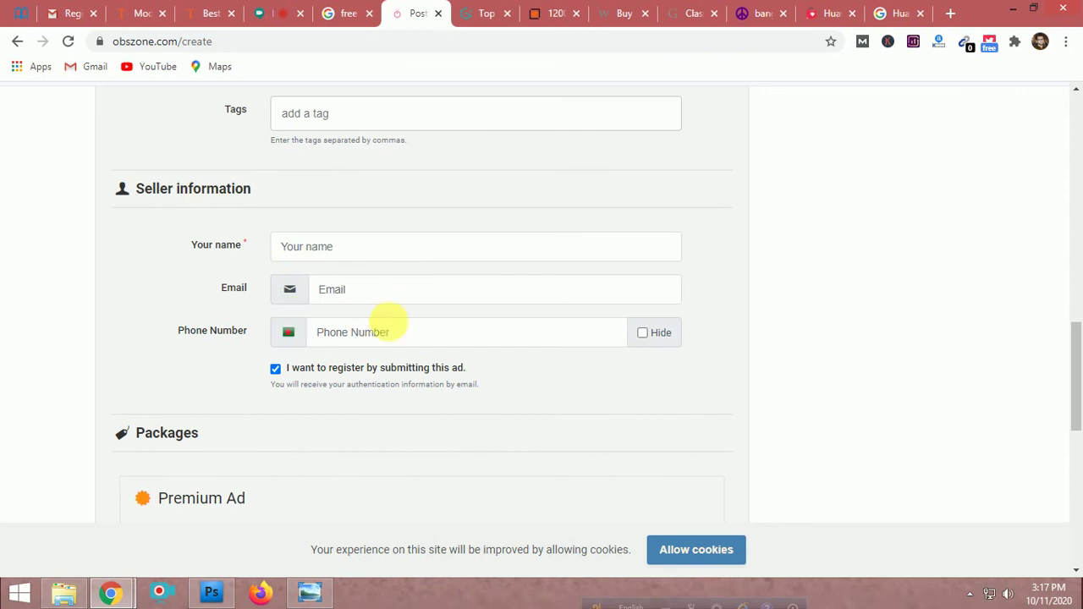
pyautogui.scroll(-4, 415, 337)
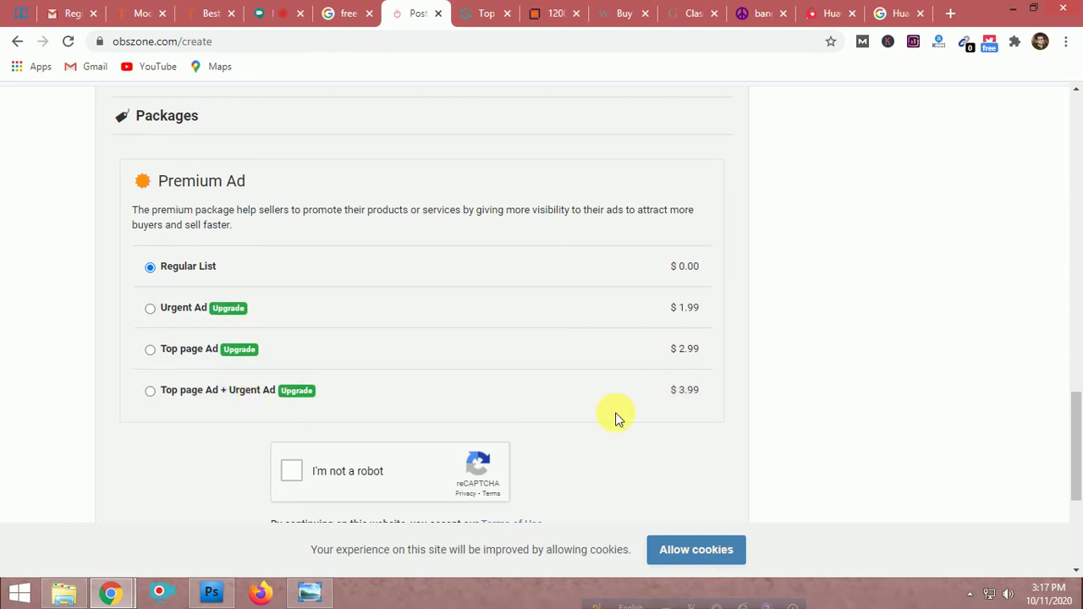
pyautogui.scroll(-3, 563, 418)
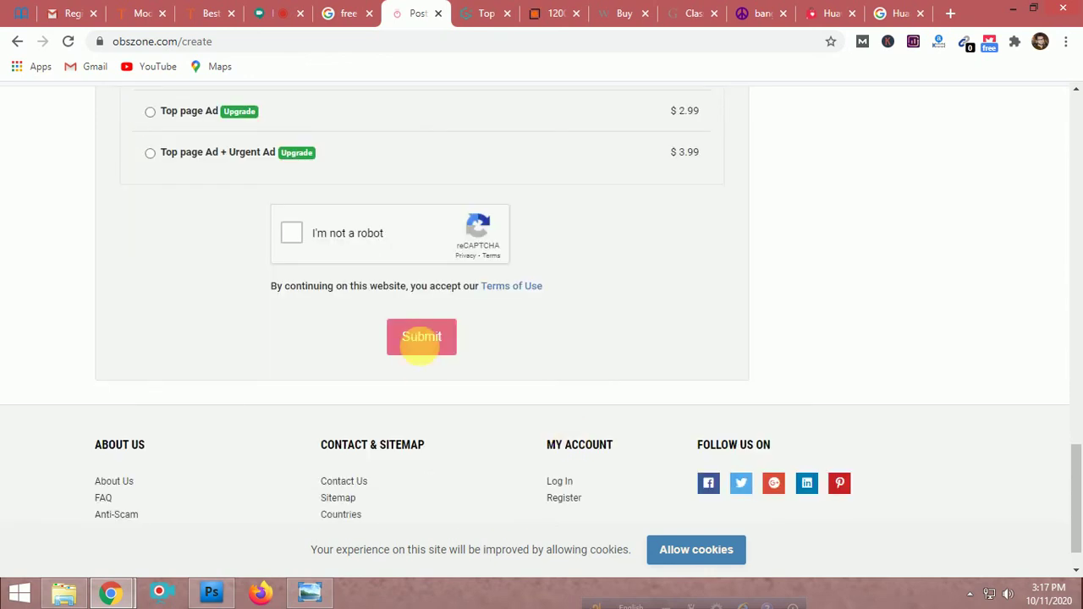
pyautogui.click(421, 338)
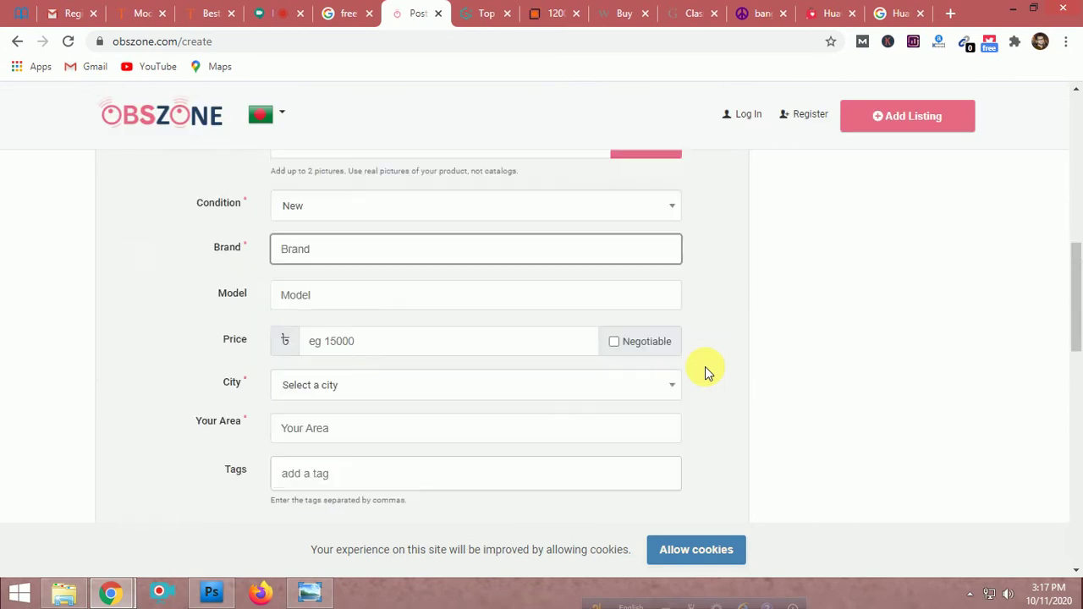
pyautogui.scroll(5, 705, 363)
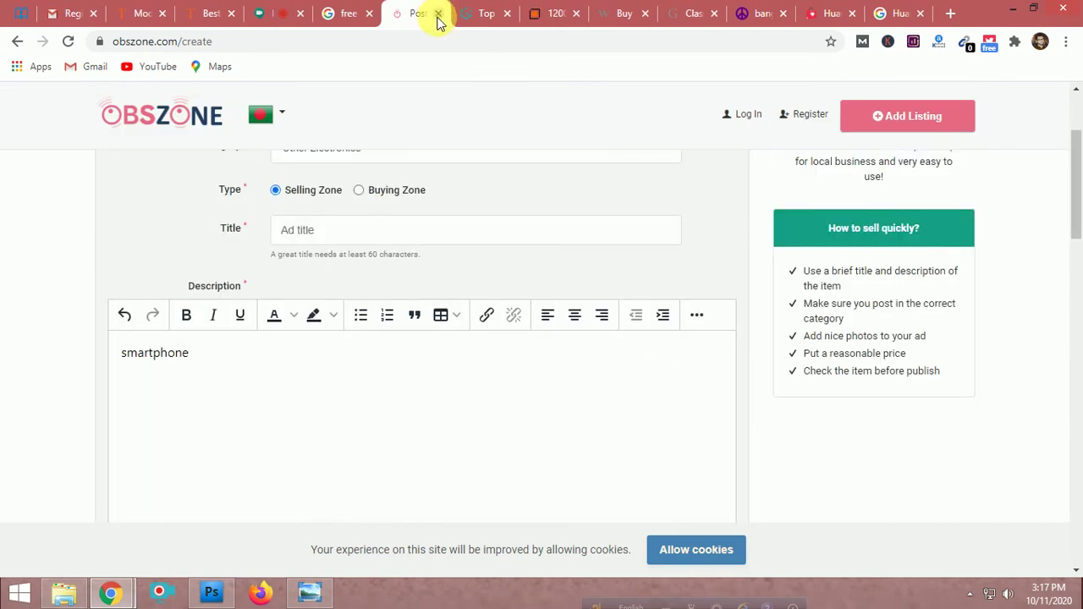
# Close the OBSZONE tab and read the GiantFocal list through Oodle, Hoobly, Salespider and Yakaz
pyautogui.click(437, 14)
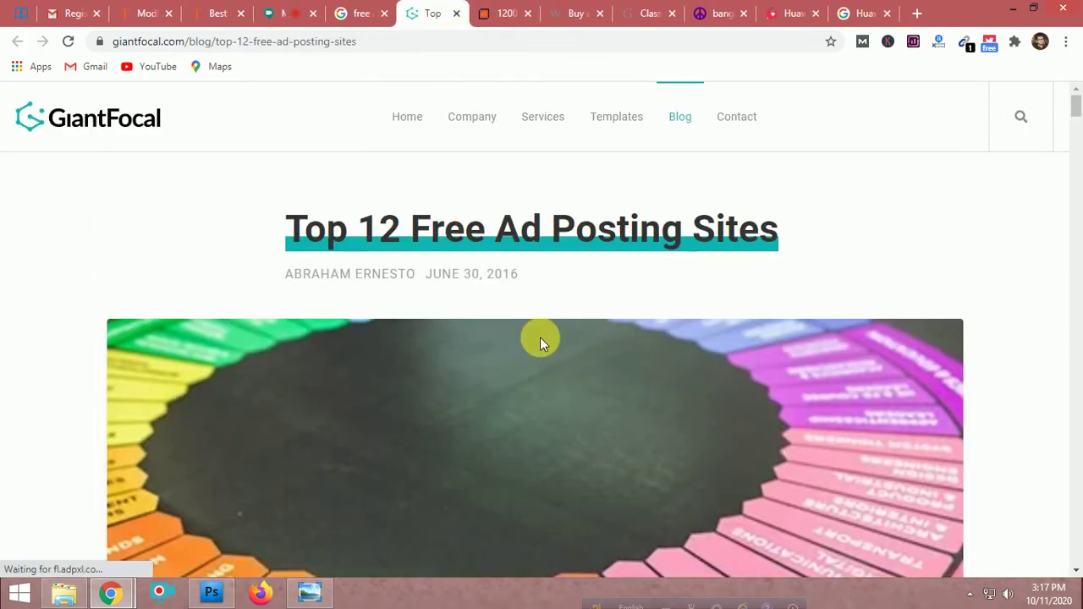
pyautogui.scroll(-4, 544, 337)
pyautogui.scroll(-15, 546, 342)
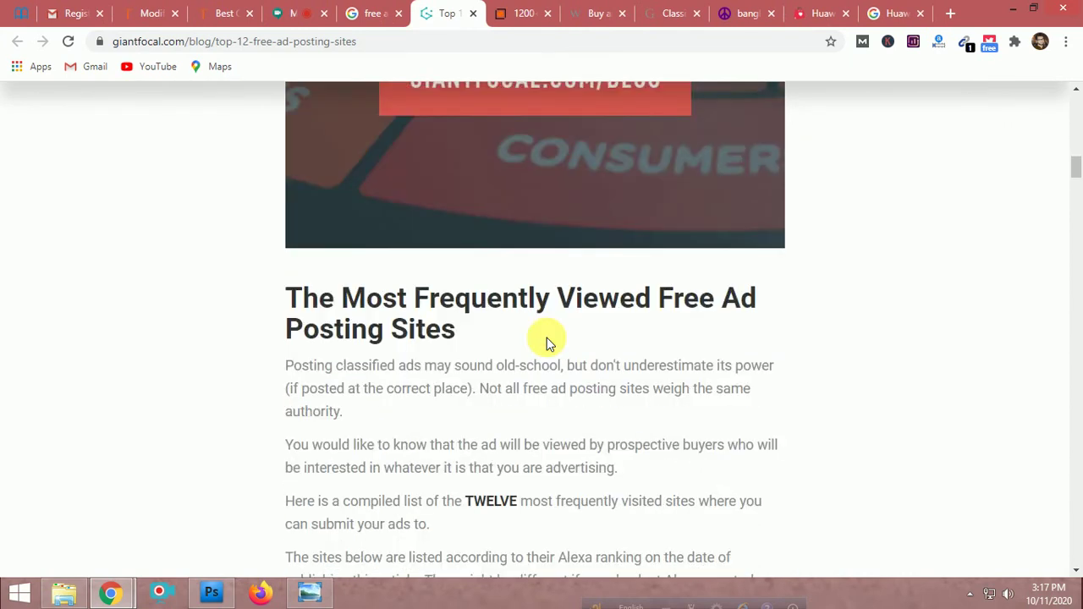
pyautogui.scroll(-3, 547, 342)
pyautogui.scroll(4, 546, 342)
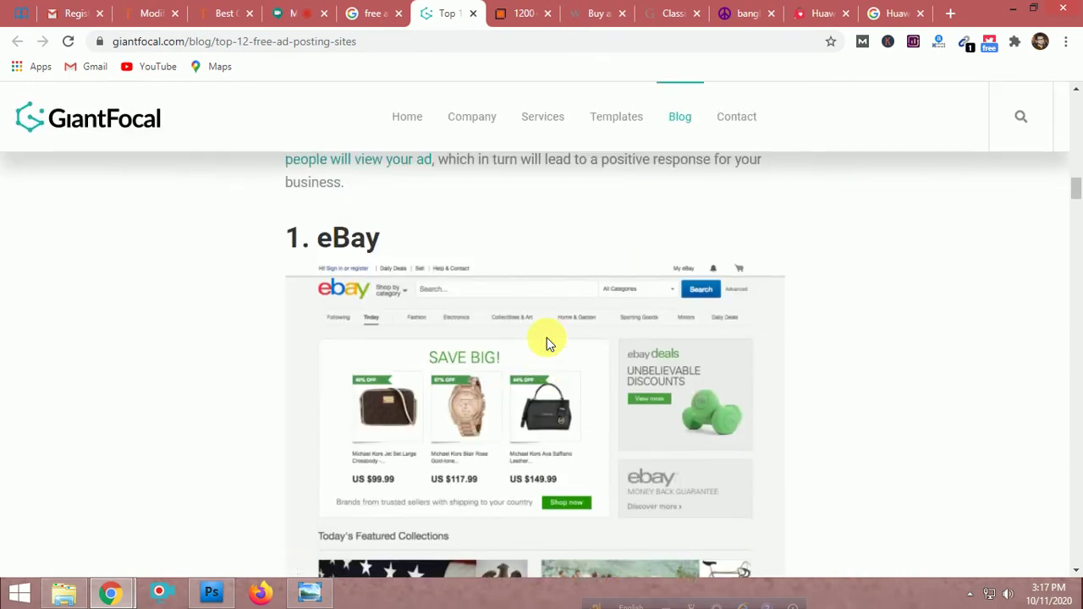
pyautogui.scroll(-5, 547, 342)
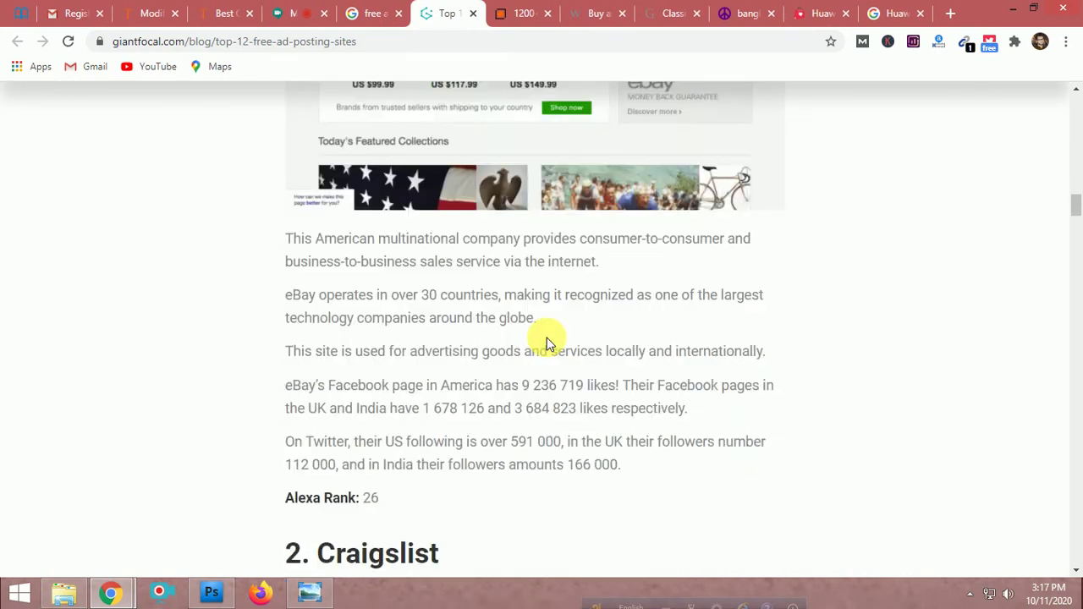
pyautogui.scroll(4, 546, 342)
pyautogui.scroll(-5, 547, 342)
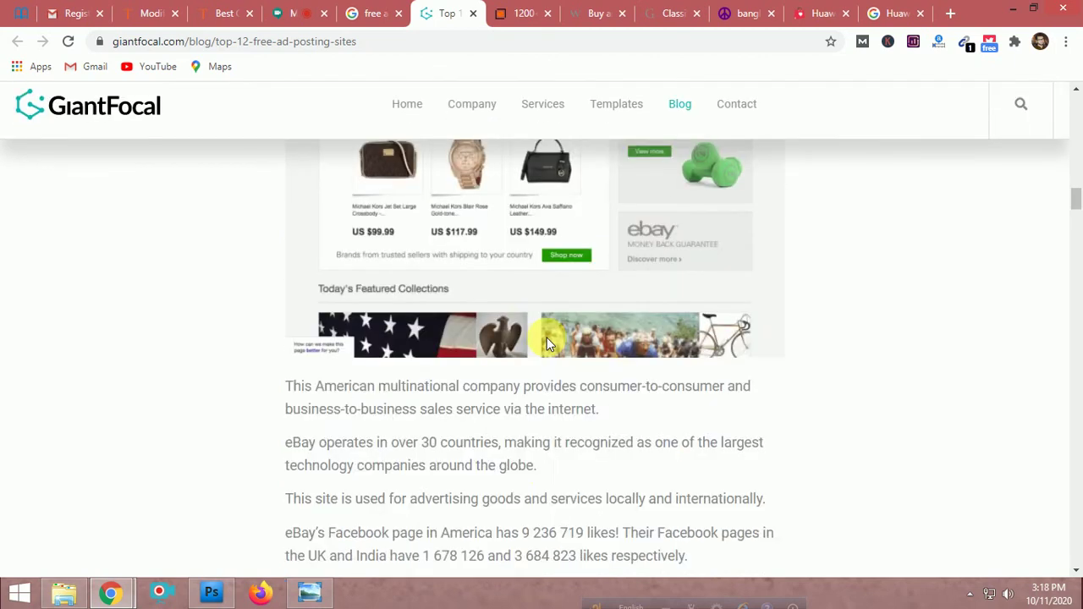
pyautogui.scroll(-4, 546, 341)
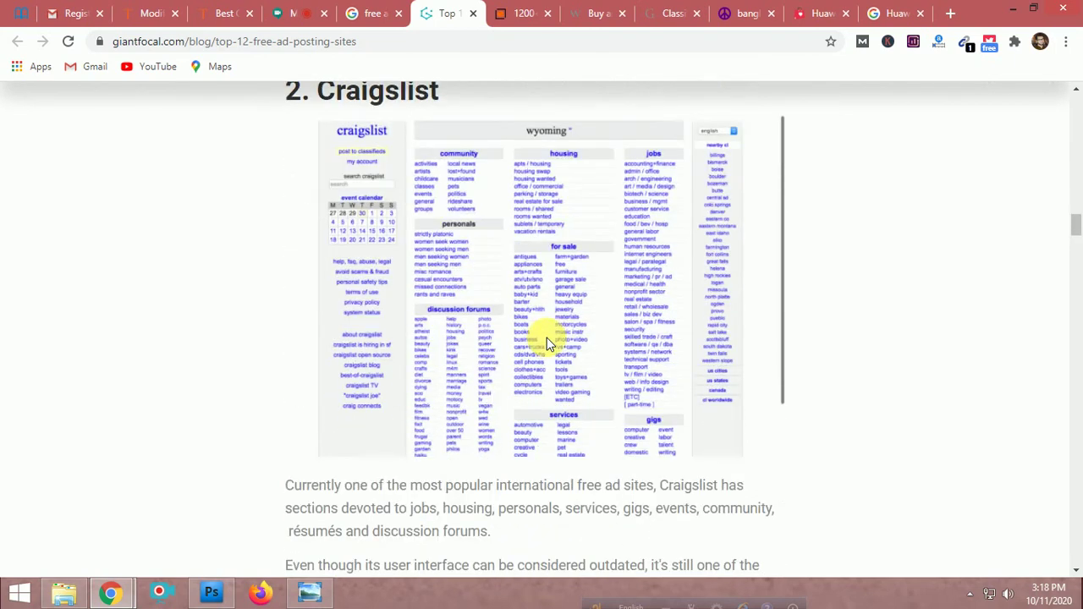
pyautogui.scroll(-5, 525, 267)
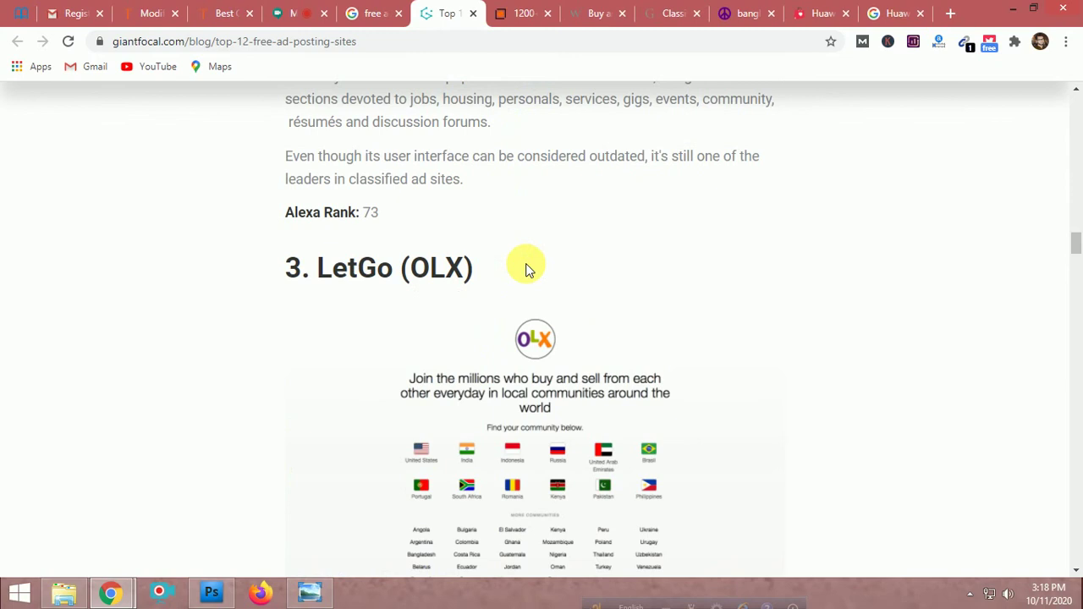
pyautogui.scroll(-10, 525, 269)
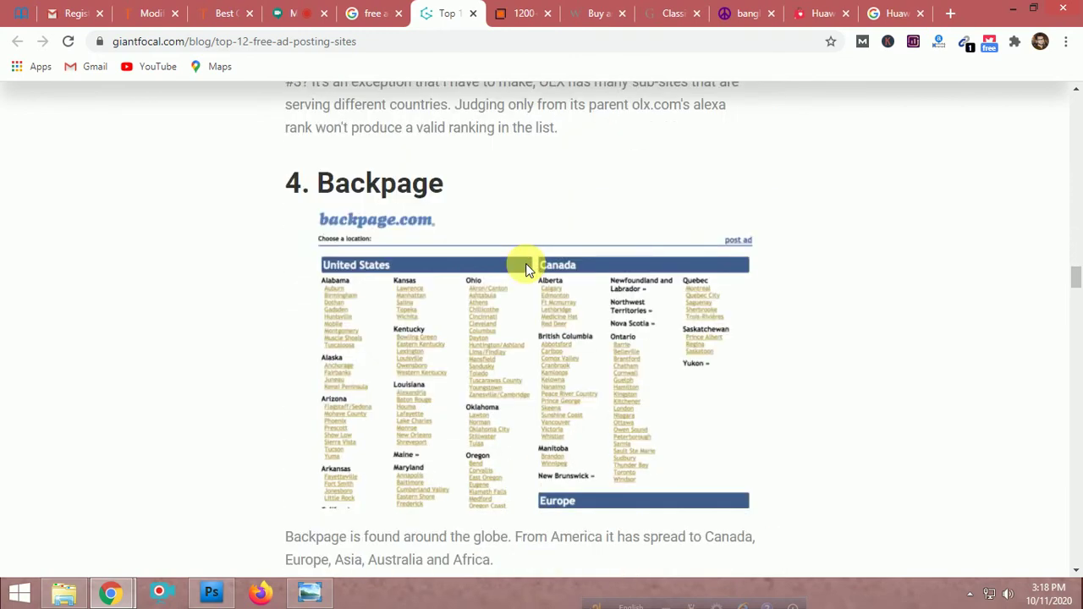
pyautogui.scroll(-1, 526, 268)
pyautogui.scroll(1, 474, 269)
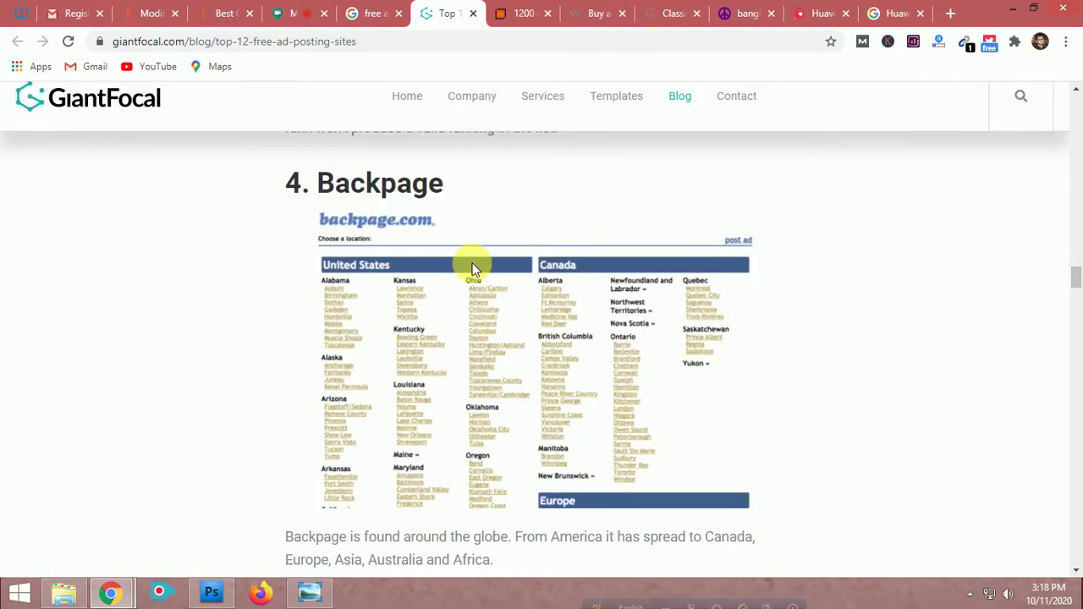
pyautogui.scroll(-7, 555, 355)
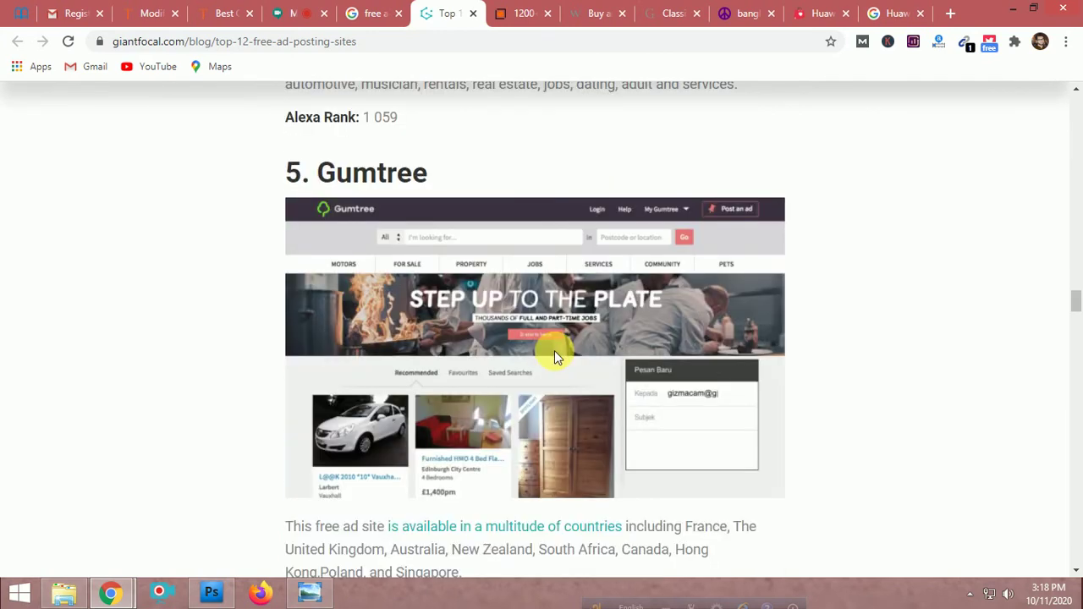
pyautogui.scroll(-5, 554, 353)
pyautogui.scroll(4, 447, 217)
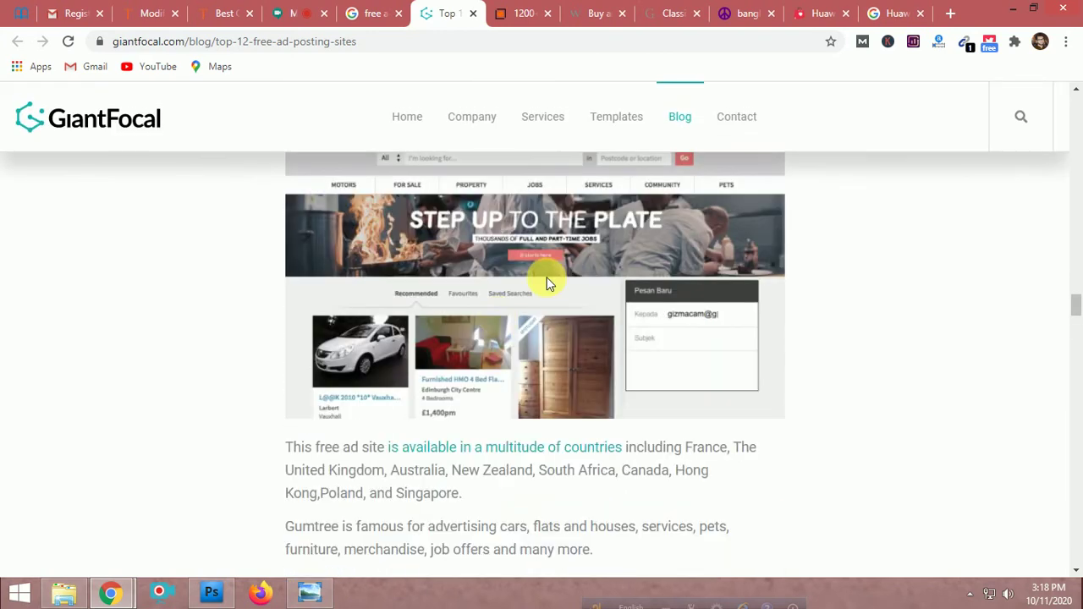
pyautogui.scroll(2, 546, 283)
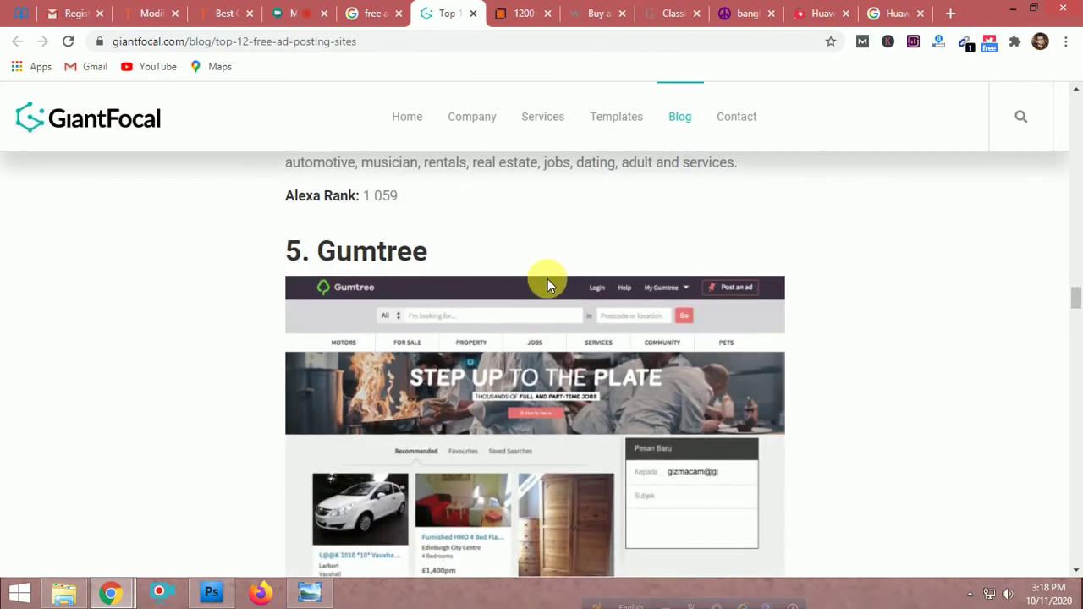
pyautogui.scroll(-7, 547, 279)
pyautogui.scroll(-10, 546, 283)
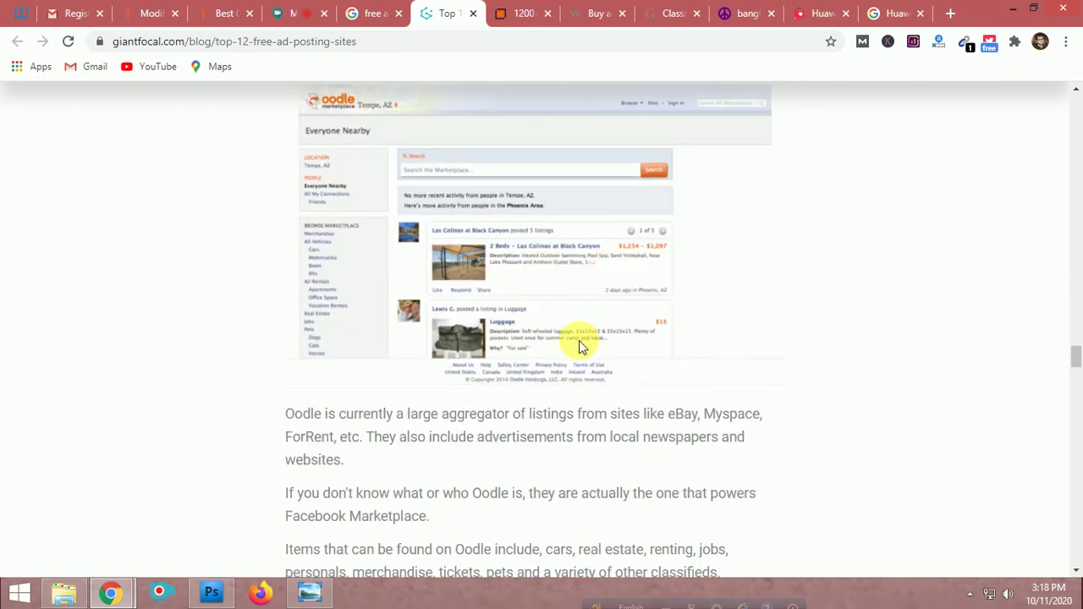
pyautogui.scroll(-10, 578, 342)
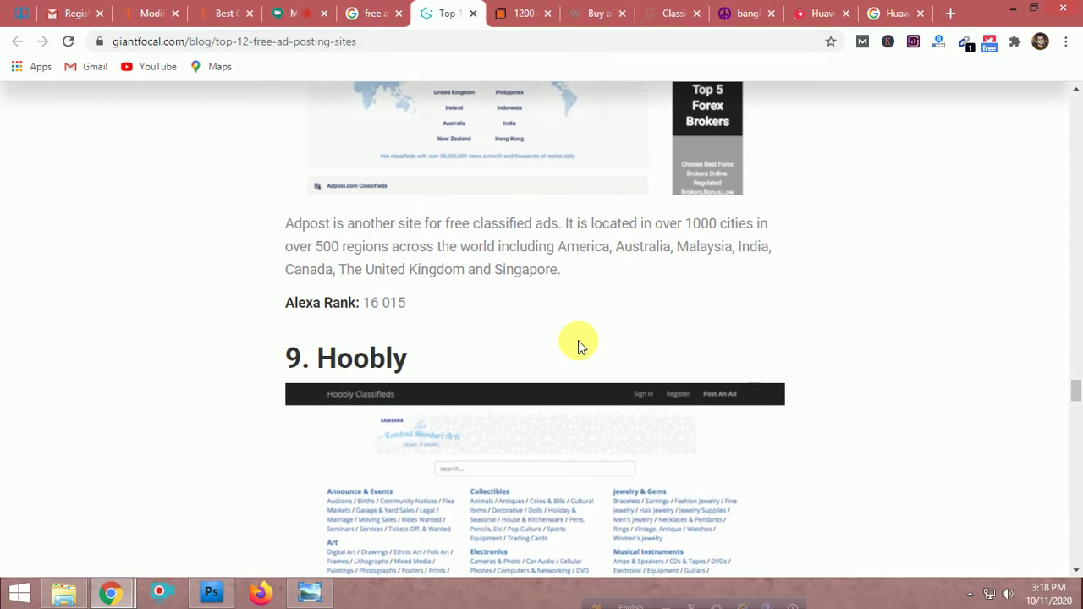
pyautogui.scroll(-10, 578, 340)
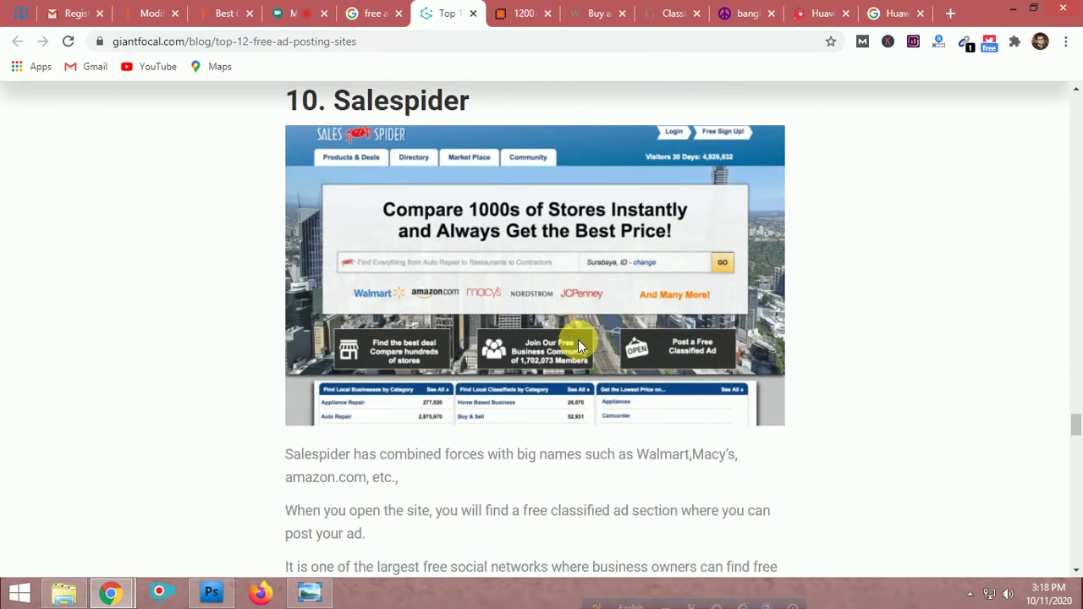
pyautogui.scroll(-10, 577, 343)
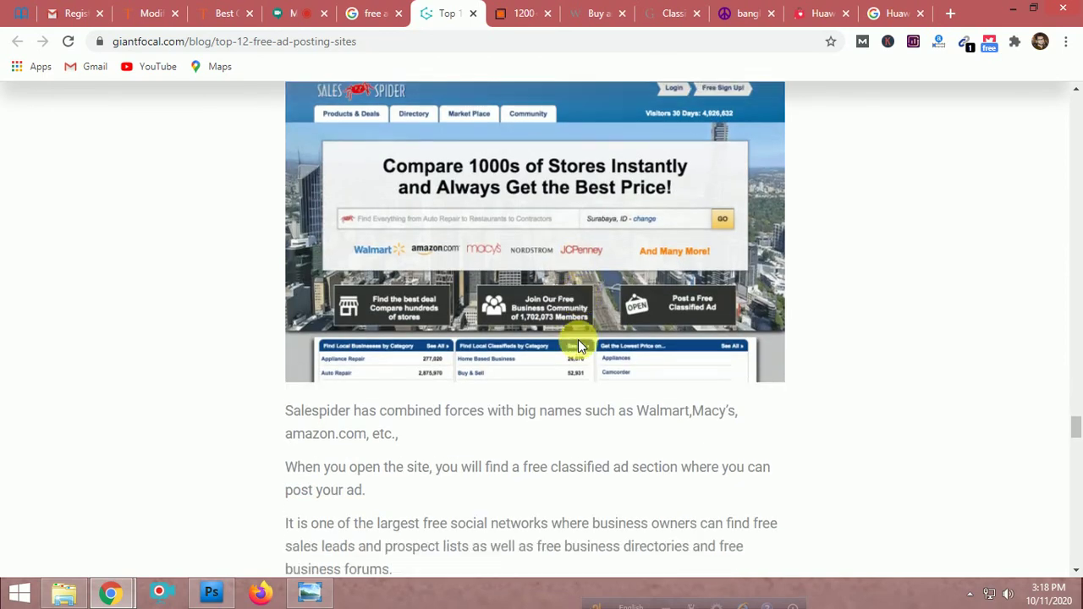
pyautogui.scroll(-8, 578, 343)
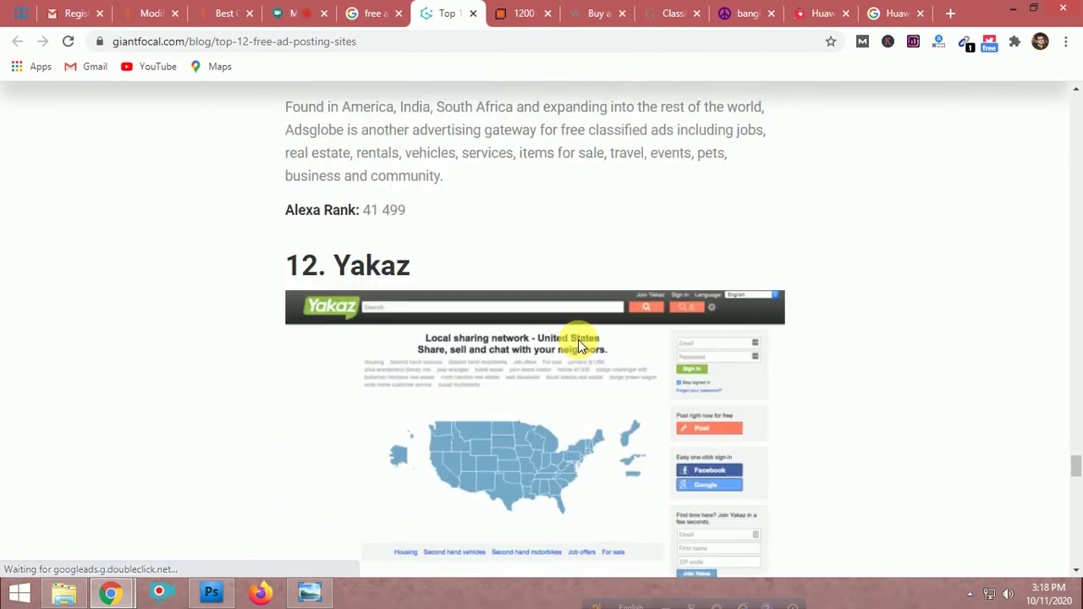
pyautogui.scroll(-3, 578, 340)
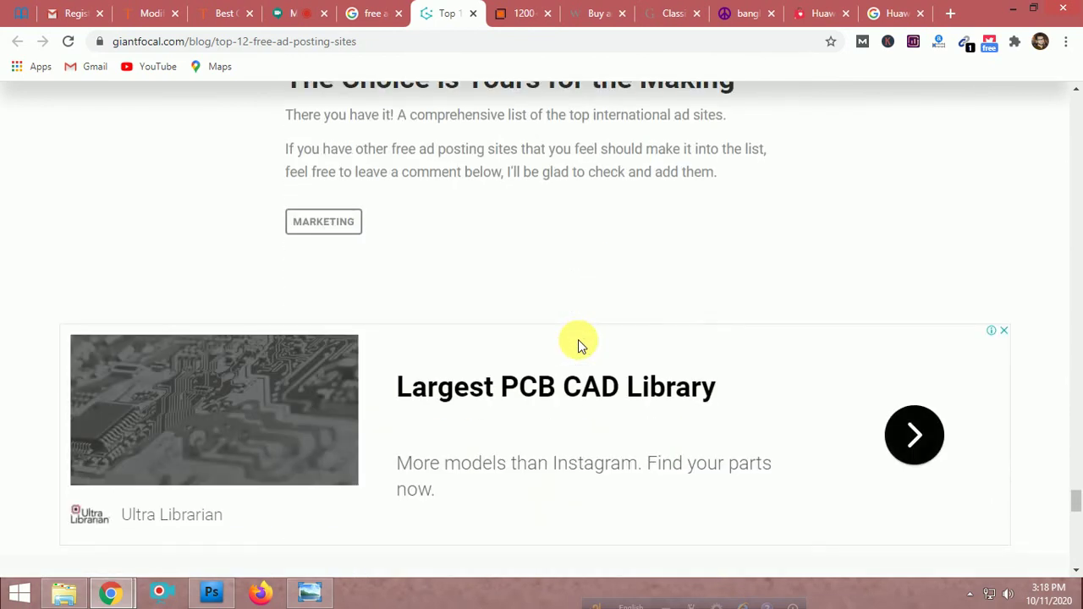
pyautogui.scroll(-4, 578, 339)
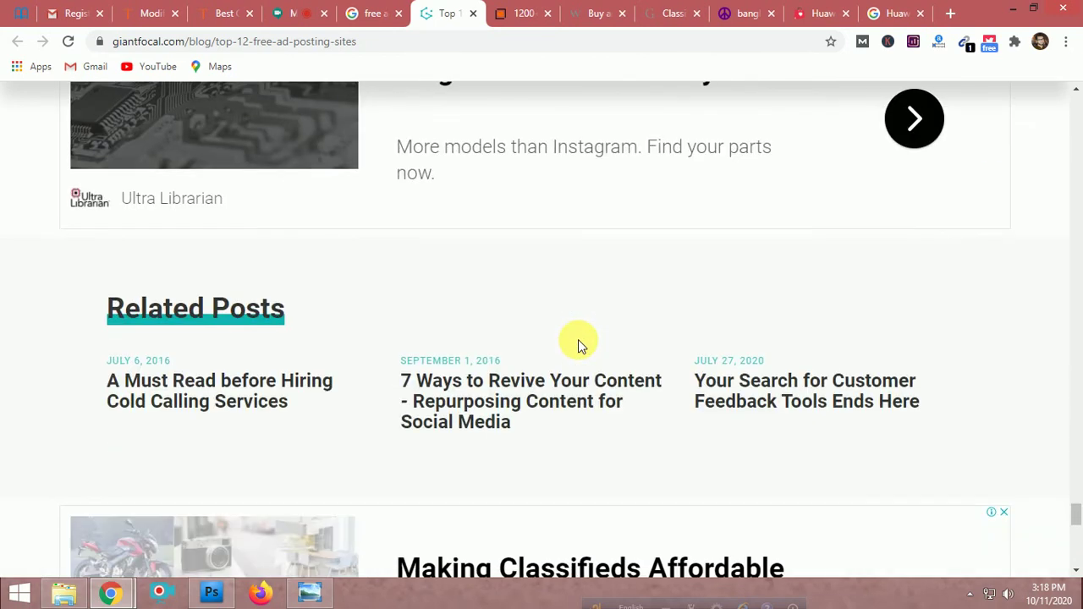
# Scroll the 1200+ Classified Submission Sites list to its top, then return to the Huawei Modify Ad page
pyautogui.click(515, 15)
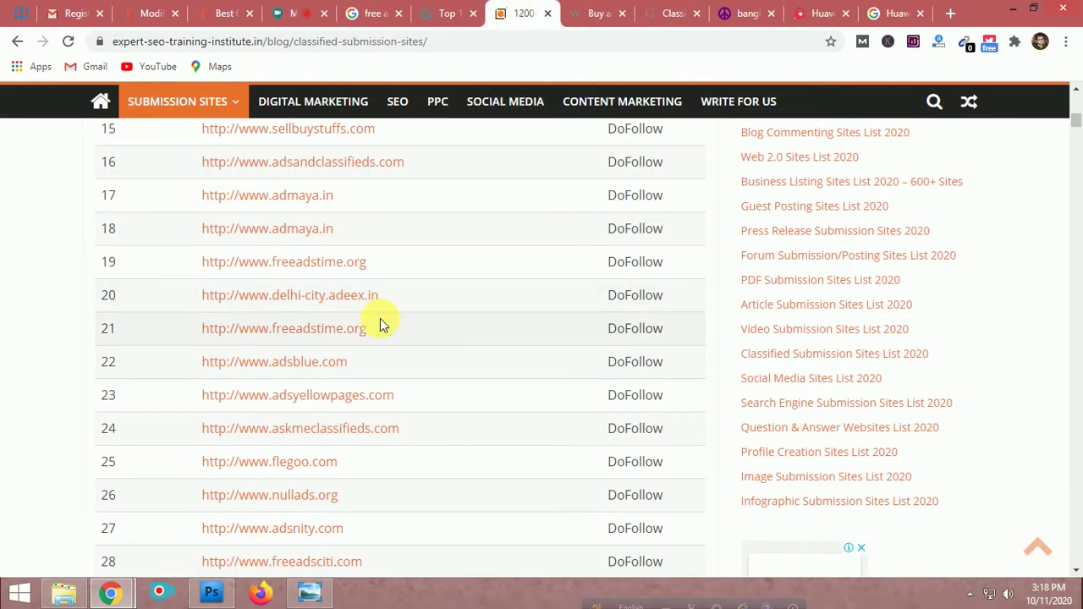
pyautogui.scroll(8, 380, 321)
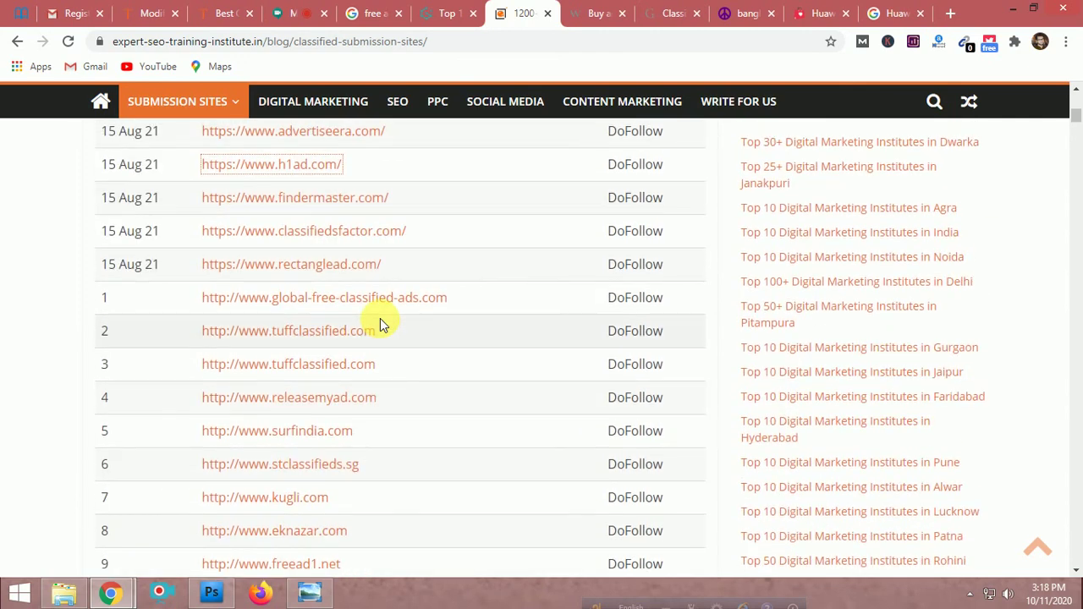
pyautogui.scroll(5, 380, 318)
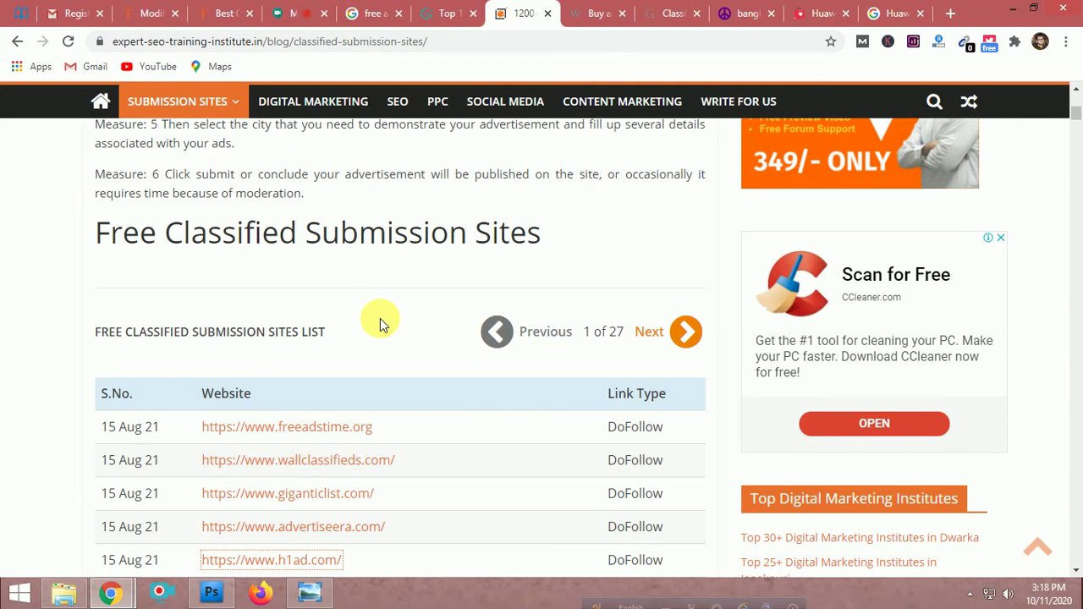
pyautogui.scroll(10, 380, 318)
pyautogui.scroll(10, 380, 318)
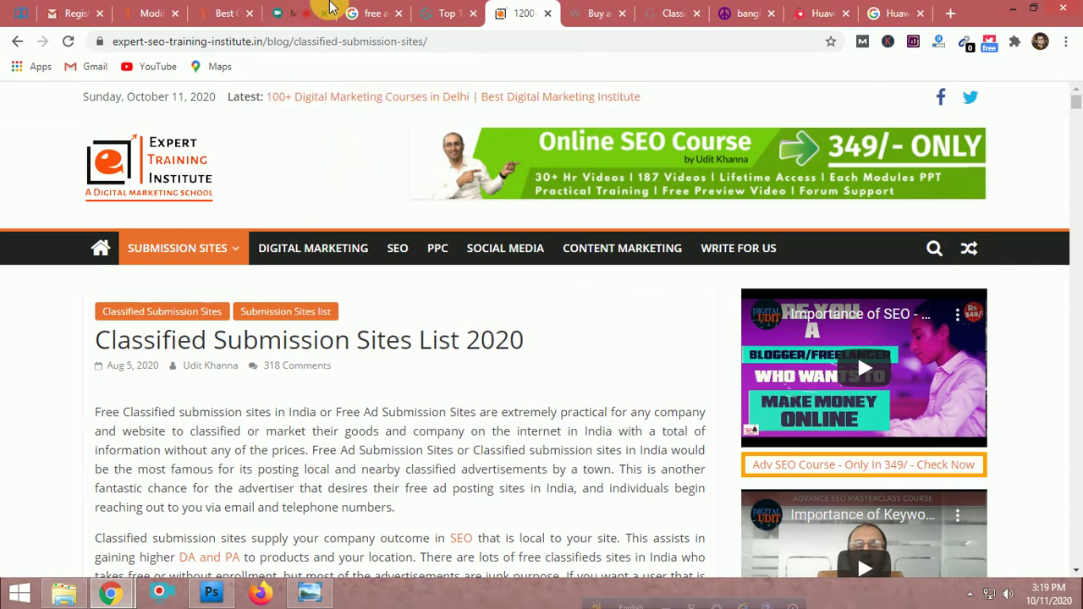
pyautogui.click(141, 13)
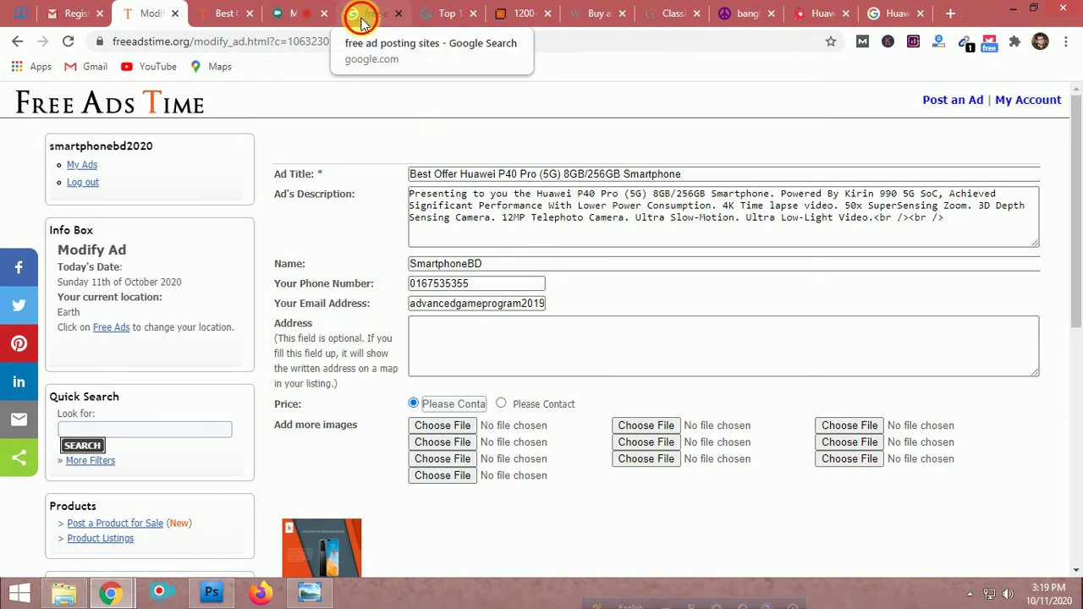
# Pass through the Google search and GiantFocal tabs back to the Classified Submission Sites List 2020
pyautogui.click(361, 20)
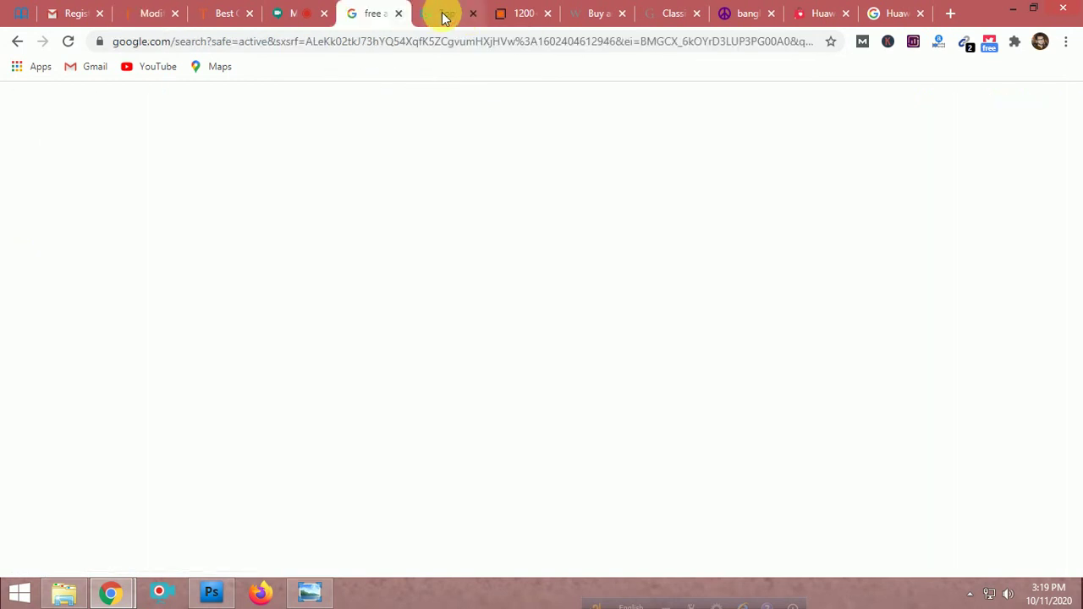
pyautogui.click(443, 16)
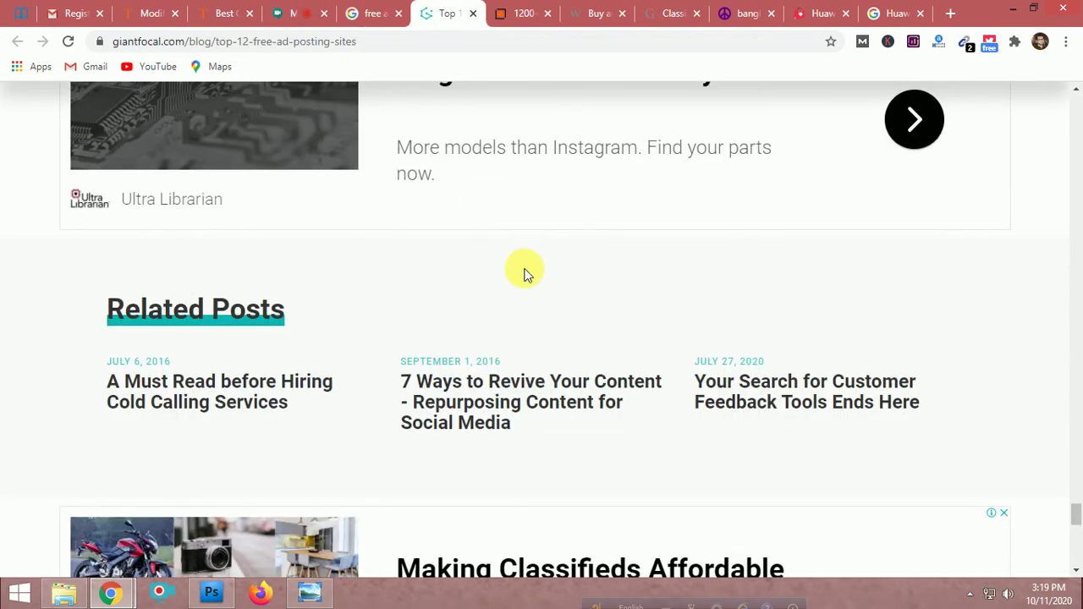
pyautogui.scroll(1, 525, 272)
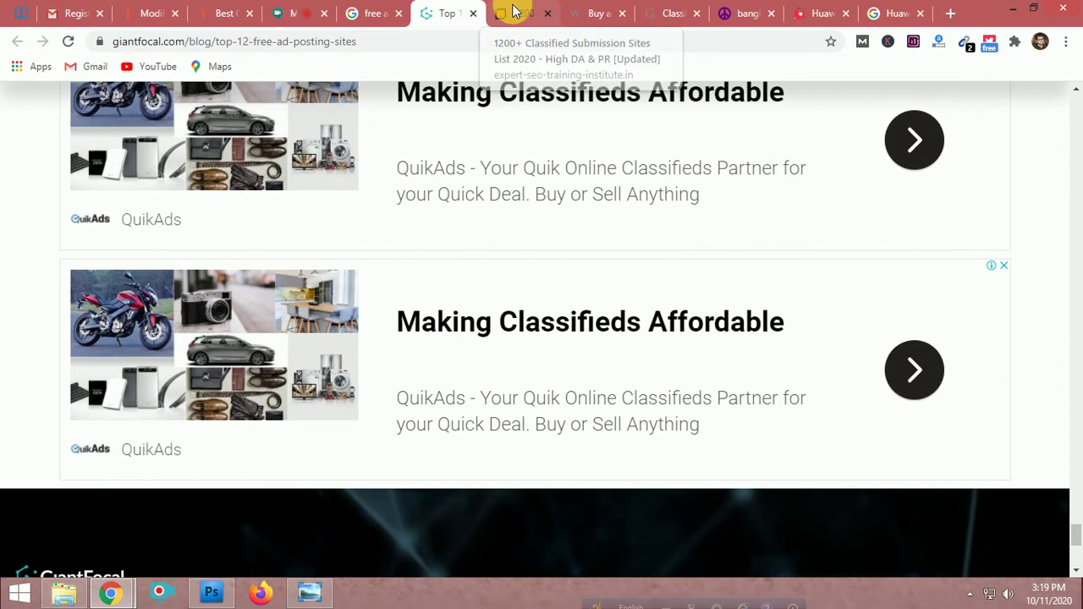
pyautogui.click(513, 12)
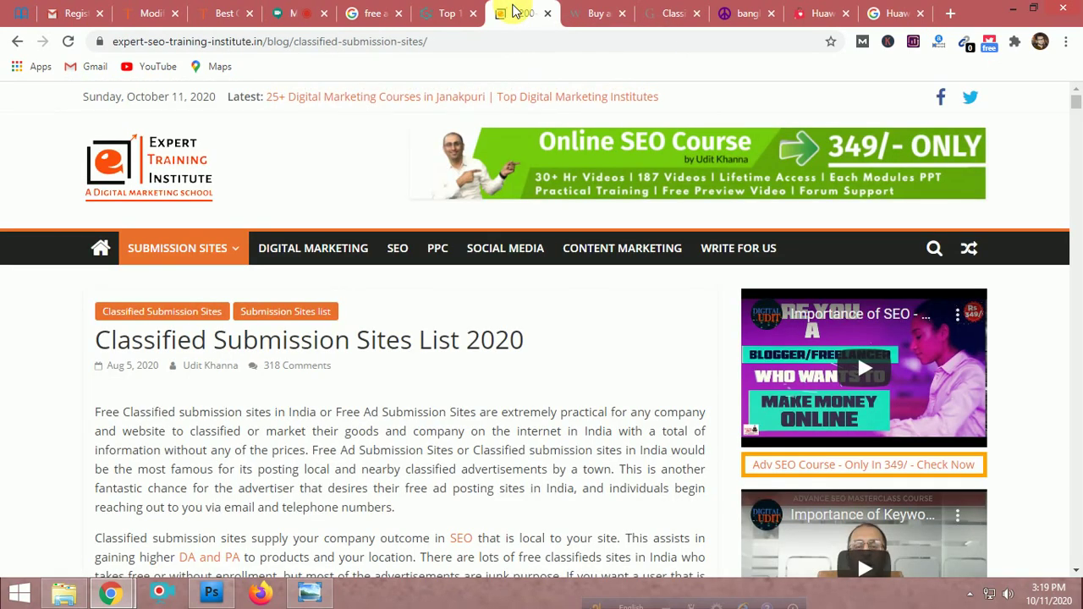